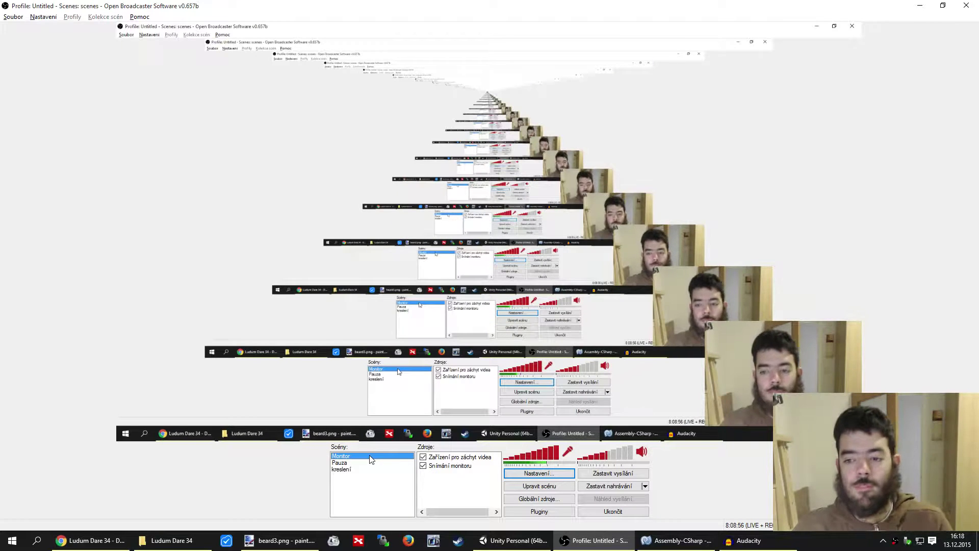
# Check the stream's viewer analytics and live chat, glance at the planning doc, then return to Unity
pyautogui.click(113, 541)
pyautogui.click(51, 7)
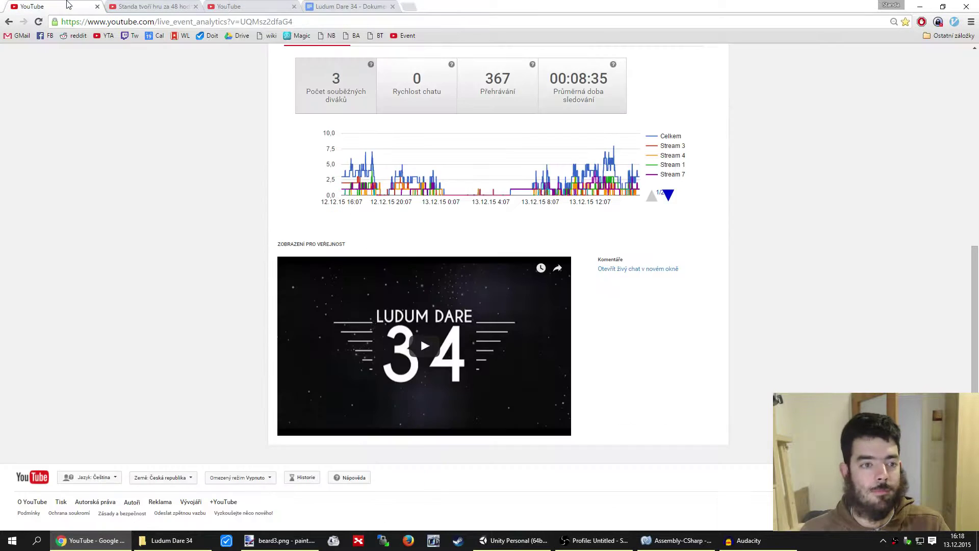
pyautogui.click(268, 5)
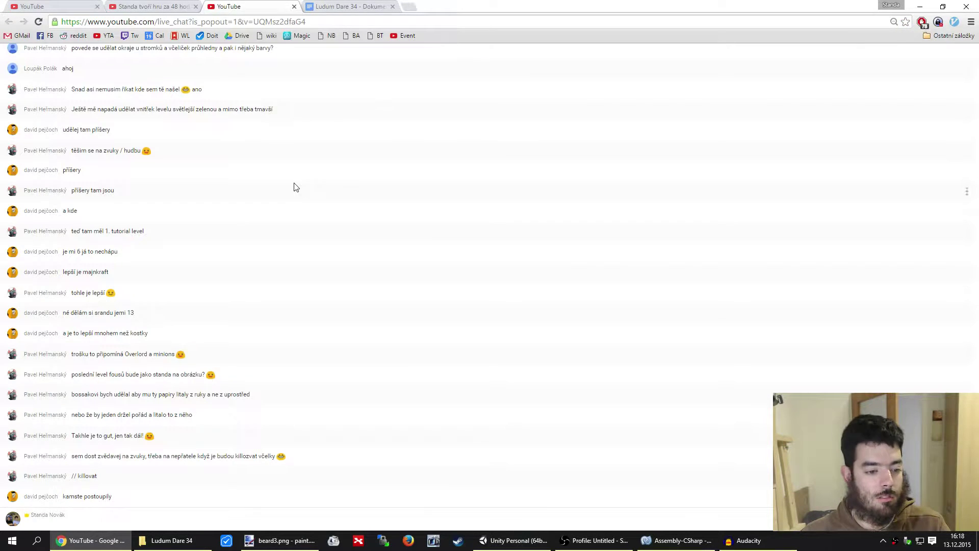
pyautogui.click(343, 5)
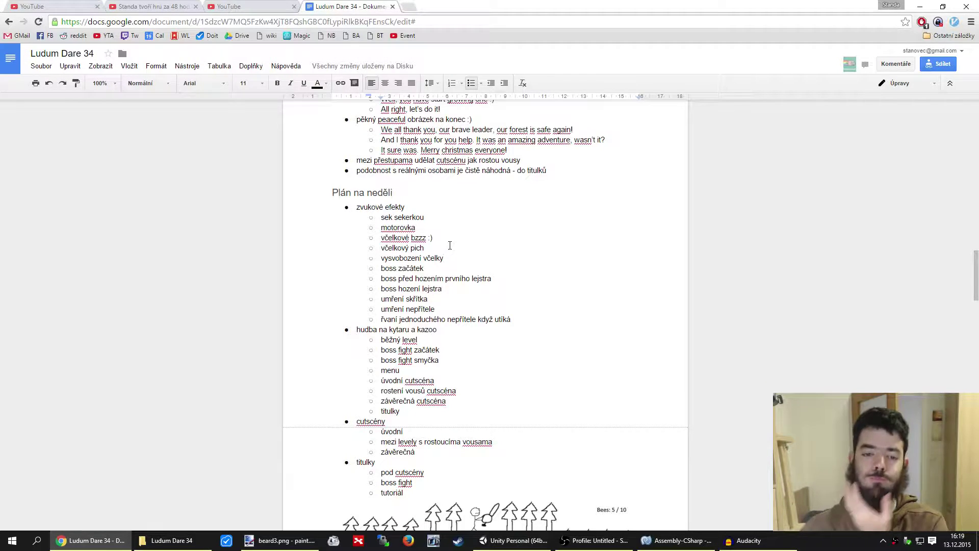
pyautogui.click(517, 544)
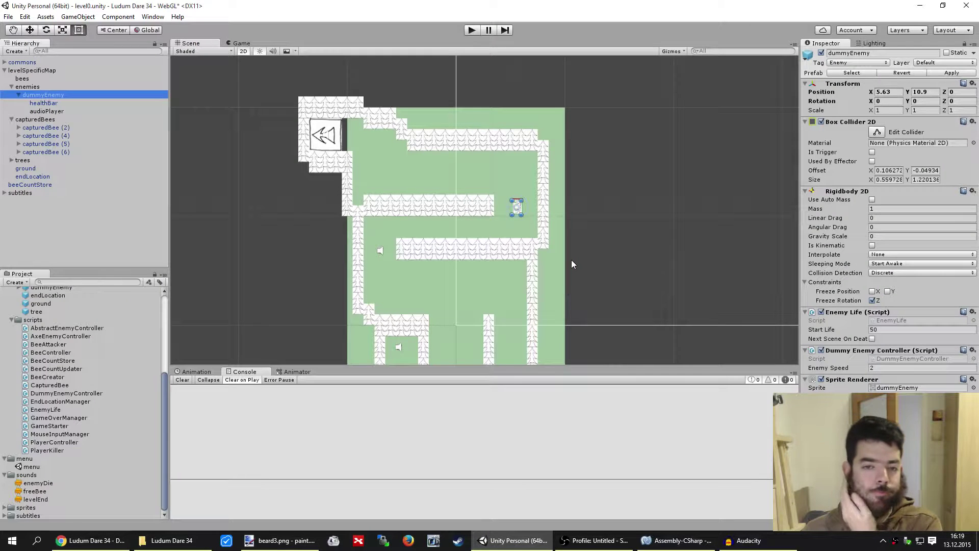
# Rename the enemy's audioPlayer child object to deathAudioPlayer
pyautogui.moveTo(572, 259); pyautogui.dragTo(585, 235, button='middle')
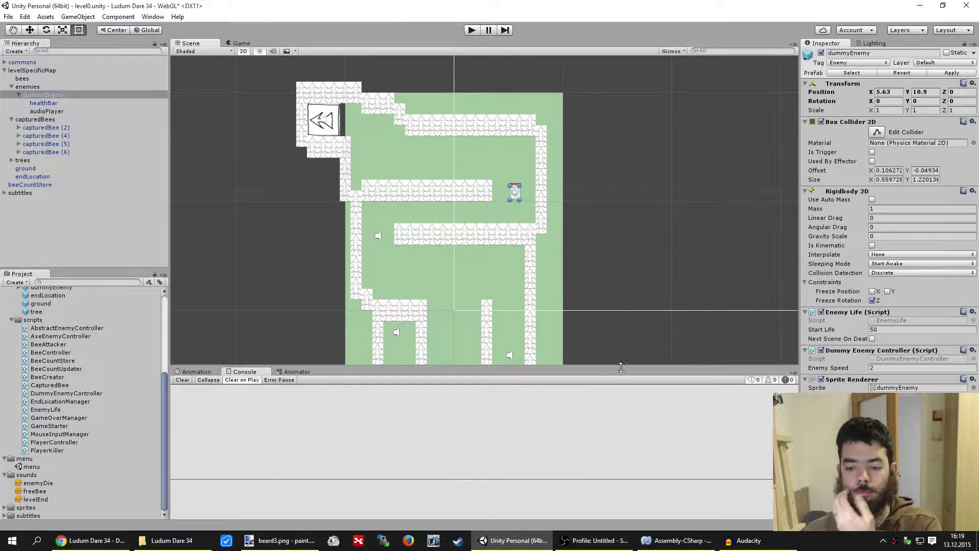
pyautogui.click(50, 111)
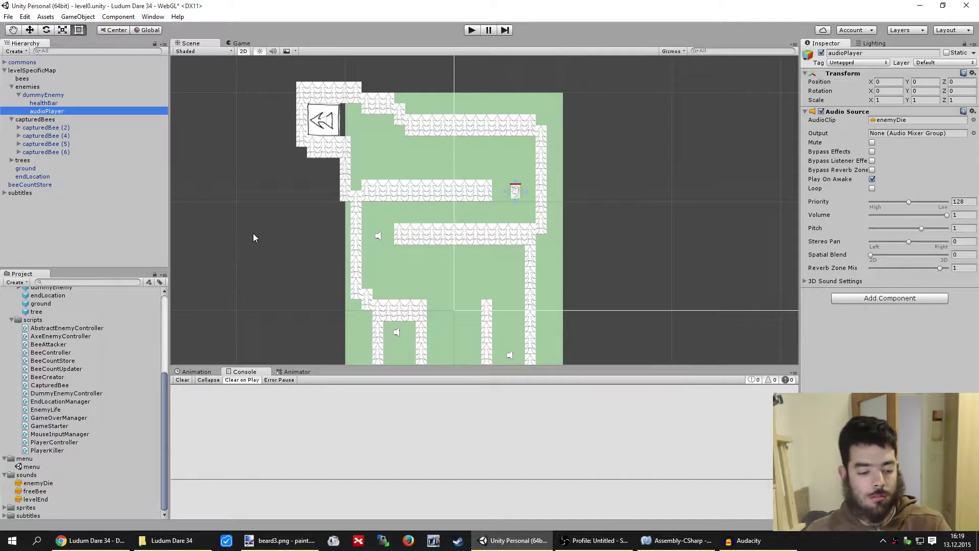
pyautogui.click(51, 111)
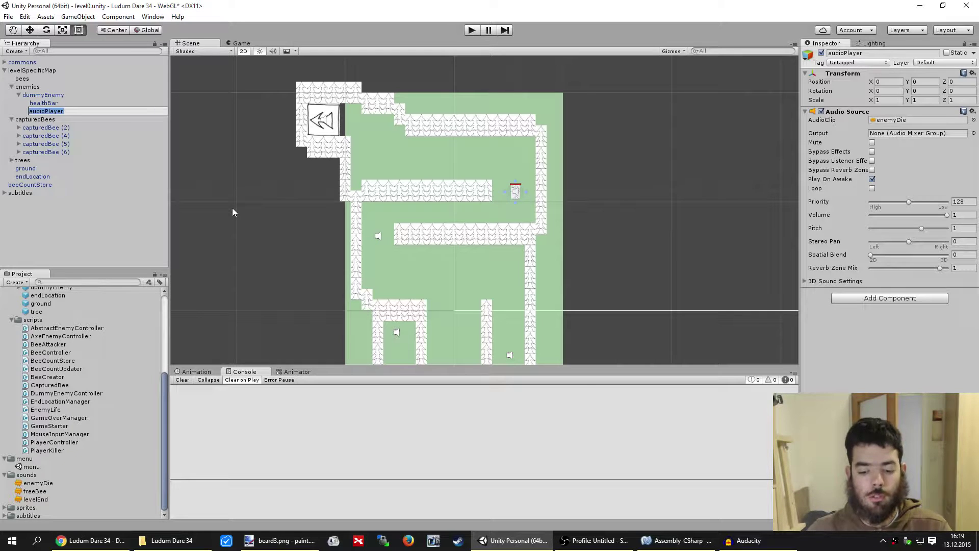
pyautogui.press('Home')
pyautogui.write('death')
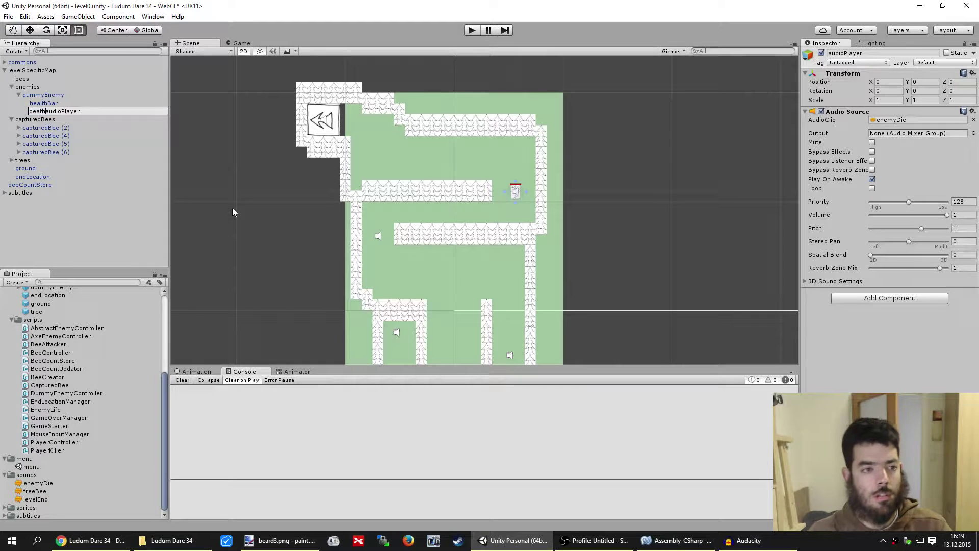
pyautogui.write('A')
pyautogui.press('Return')
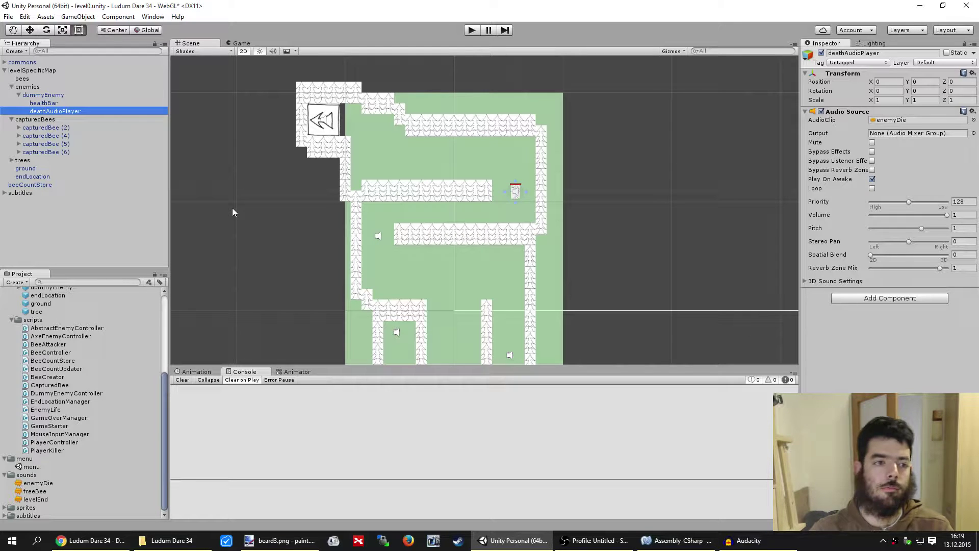
# Add an Audio Source component to dummyEnemy and switch over to Audacity
pyautogui.click(59, 96)
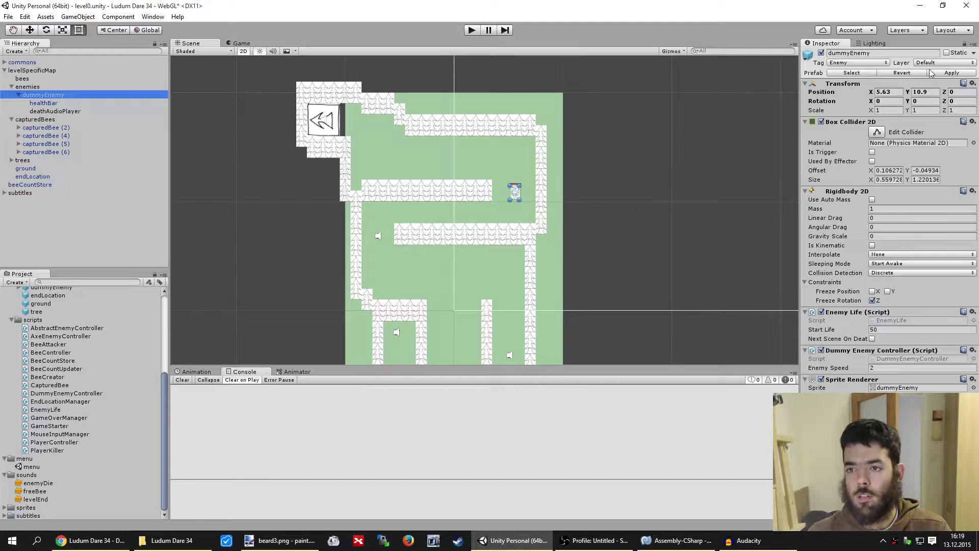
pyautogui.hotkey('ctrl', 'shift', 'a')
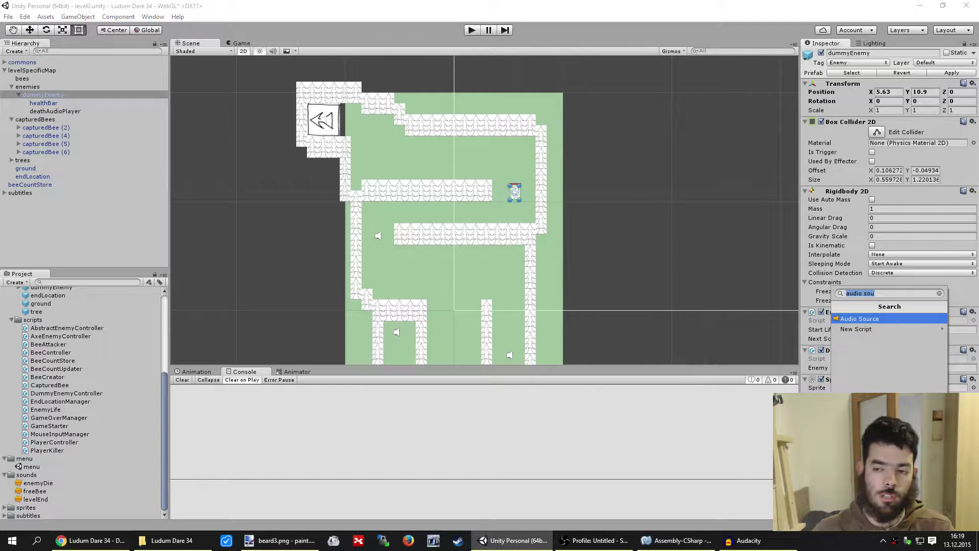
pyautogui.press('Return')
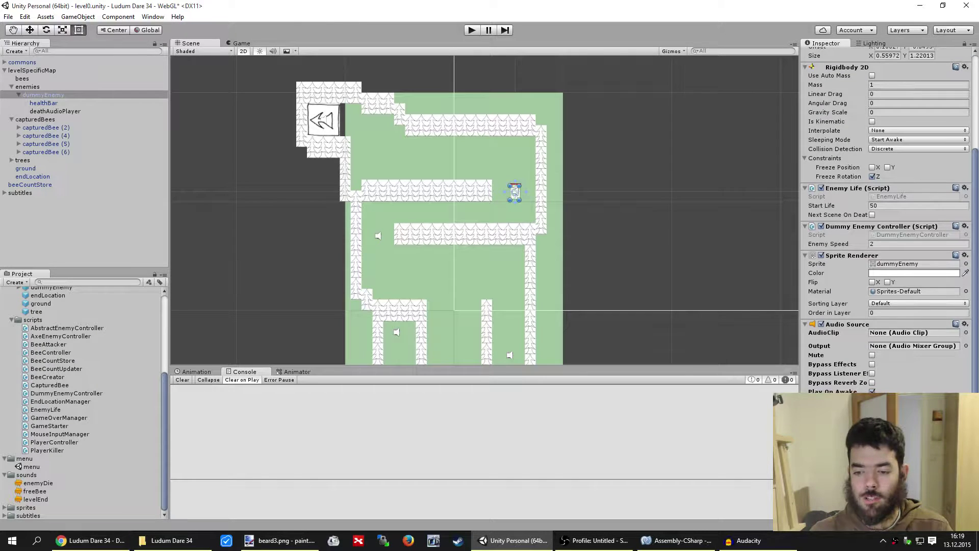
pyautogui.click(745, 540)
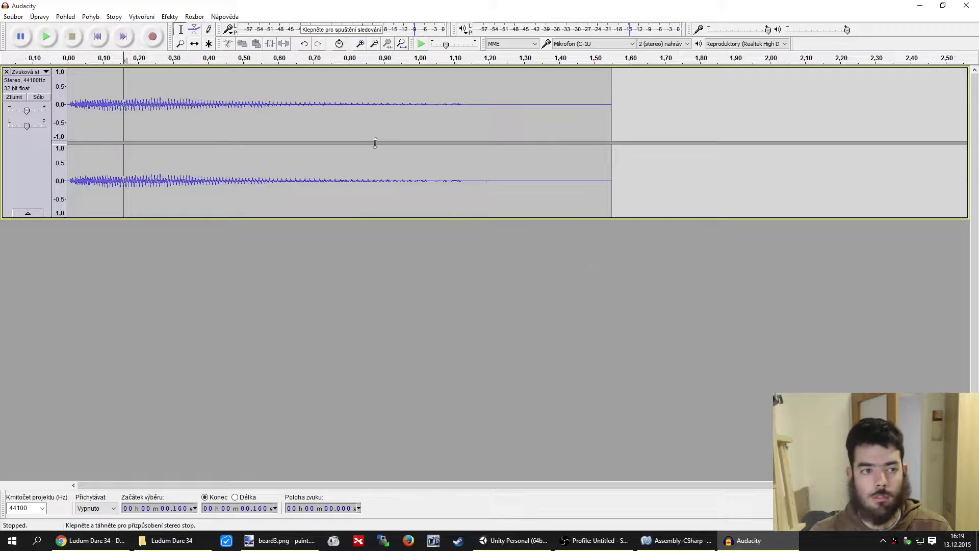
# Close the existing 1.6-second track, leaving an empty Audacity project
pyautogui.click(7, 73)
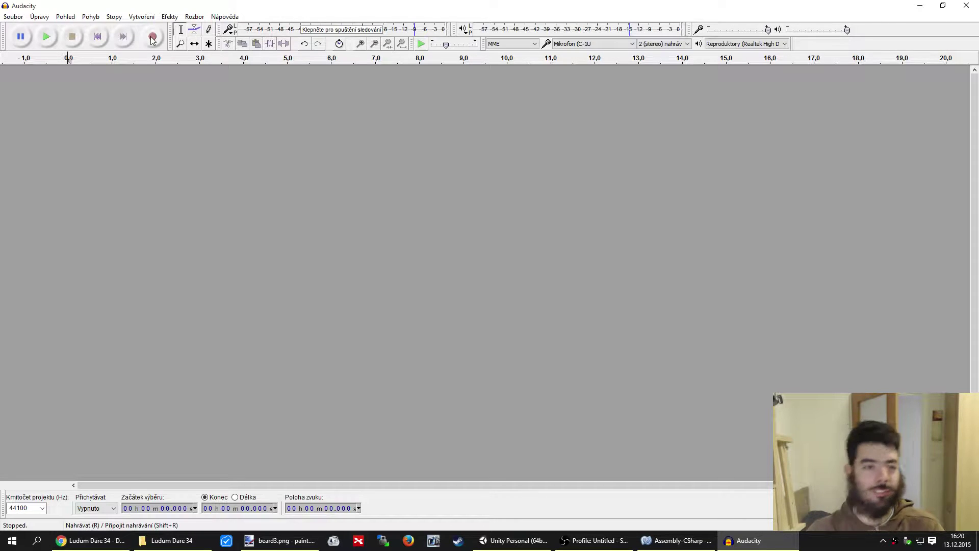
# Record a new sound and play it back from 0.708 s to review it
pyautogui.click(152, 37)
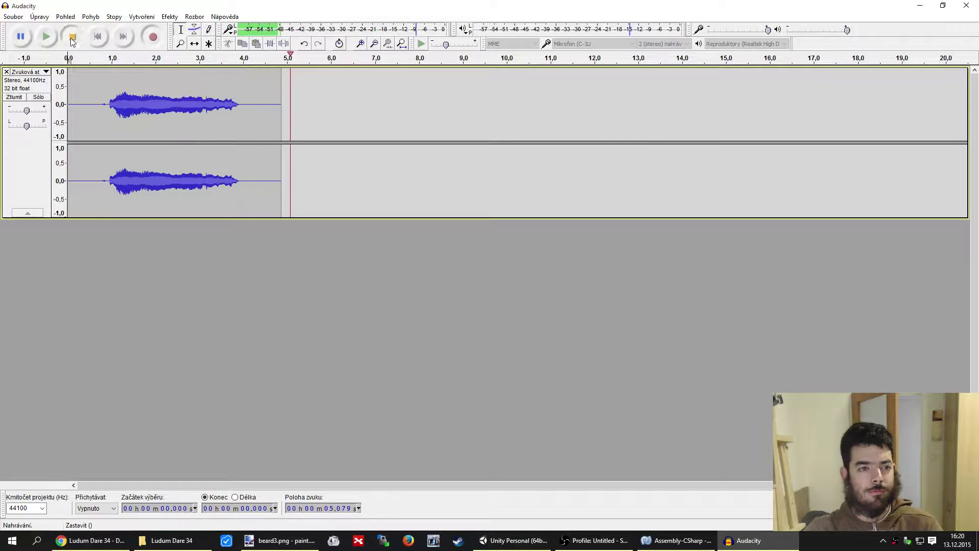
pyautogui.press('space')
pyautogui.click(99, 117)
pyautogui.press('space')
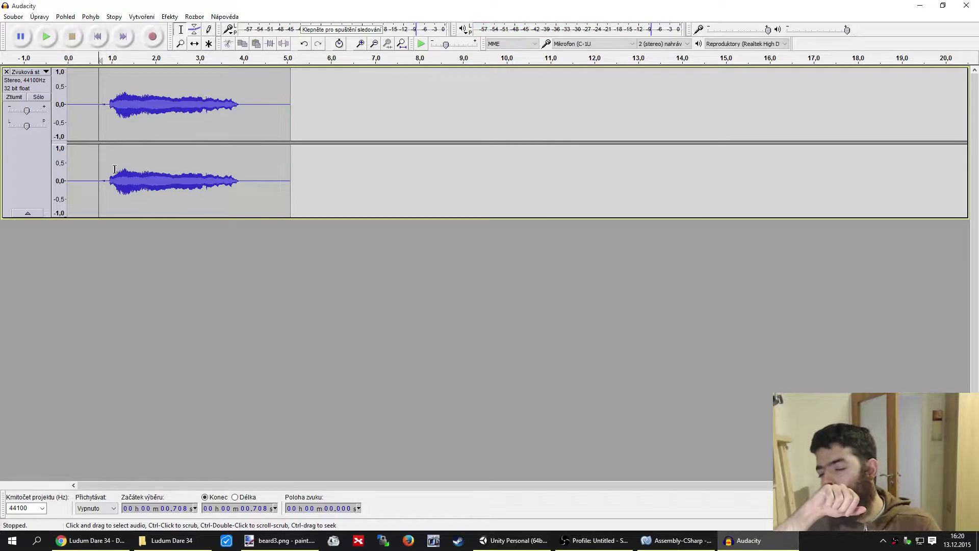
pyautogui.press('space')
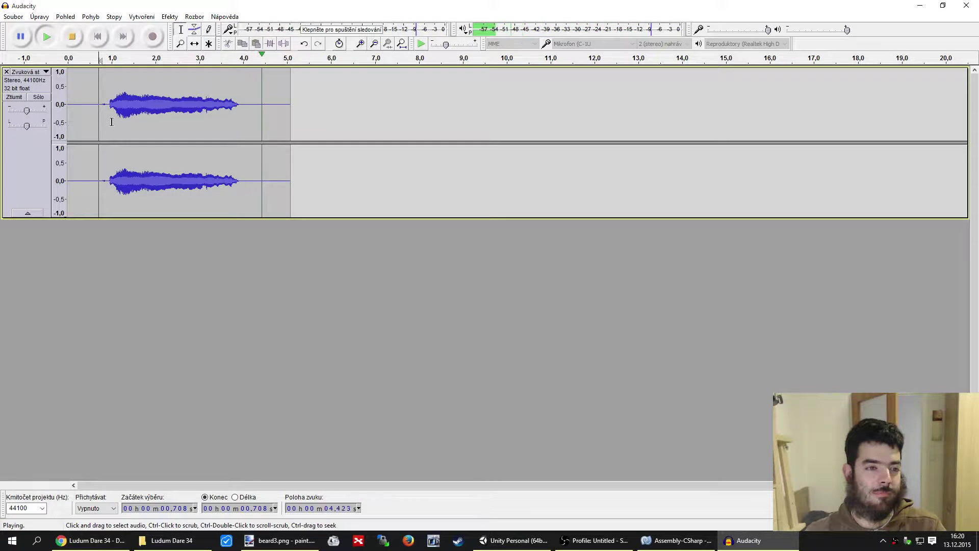
pyautogui.press('space')
# Delete the silence before 0.94 s and after 3.18 s, then loop-play the trimmed clip
pyautogui.moveTo(110, 130); pyautogui.dragTo(68, 130)
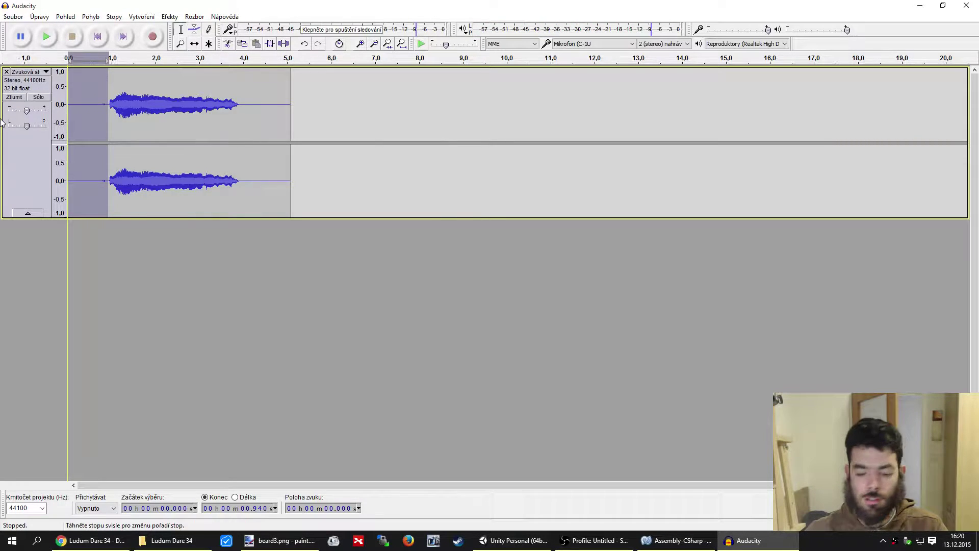
pyautogui.press('Delete')
pyautogui.moveTo(206, 101); pyautogui.dragTo(349, 109)
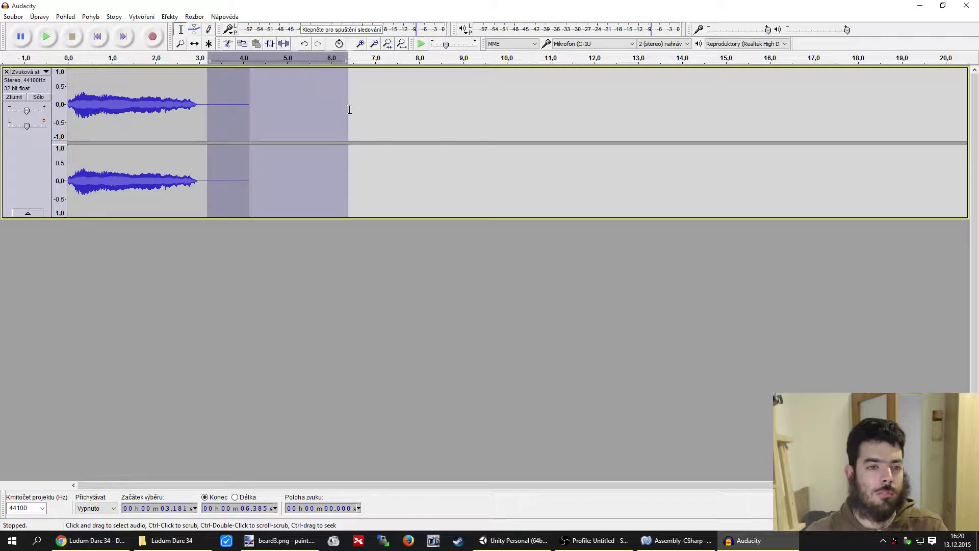
pyautogui.press('Delete')
pyautogui.press('shift')
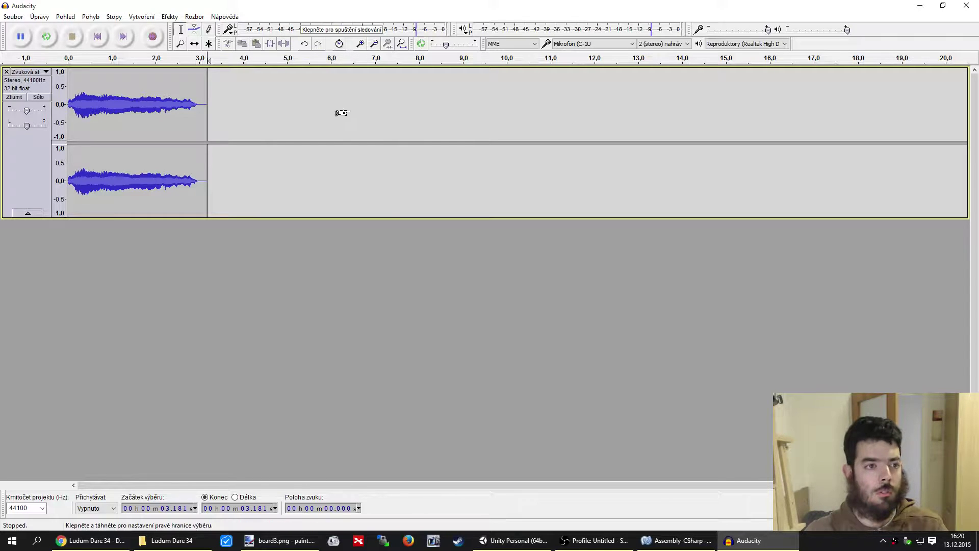
pyautogui.hotkey('shift', 'space')
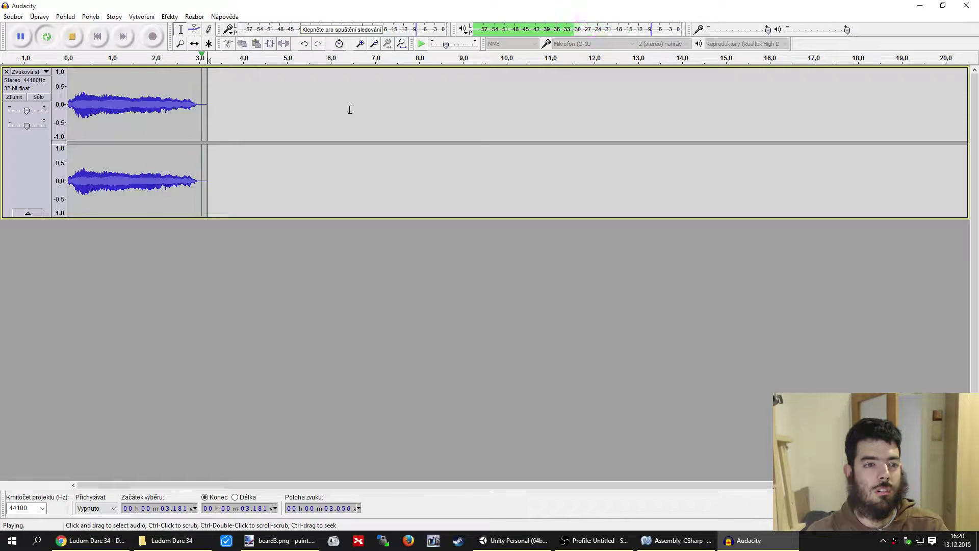
pyautogui.press('space')
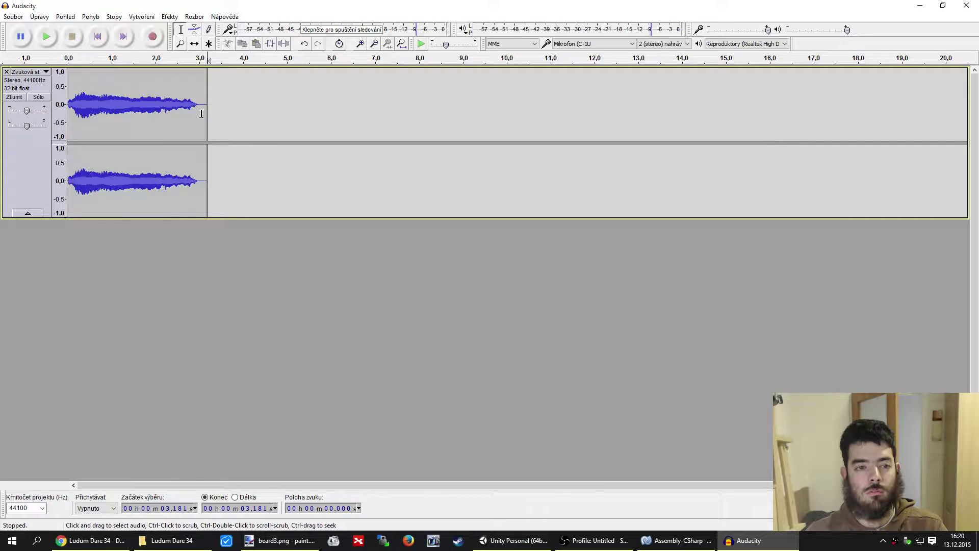
# Delete the leftover tail from 3.05 s to 3.86 s and play the trimmed clip
pyautogui.moveTo(201, 114); pyautogui.dragTo(236, 122)
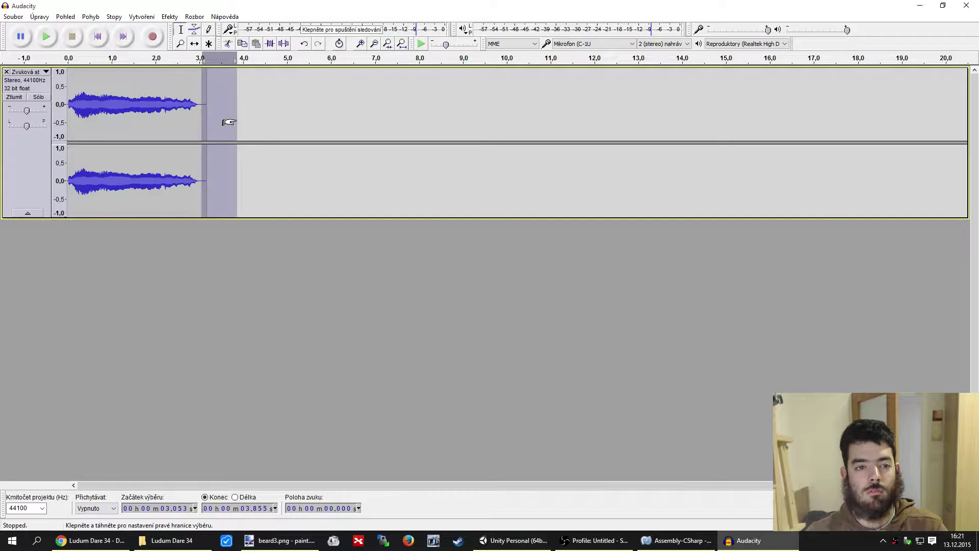
pyautogui.press('Delete')
pyautogui.press('Home')
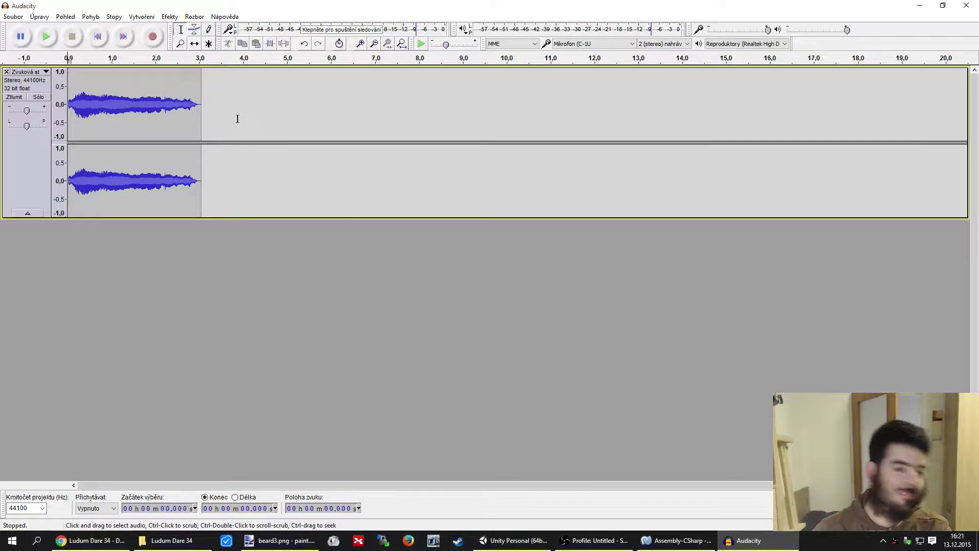
pyautogui.press('space')
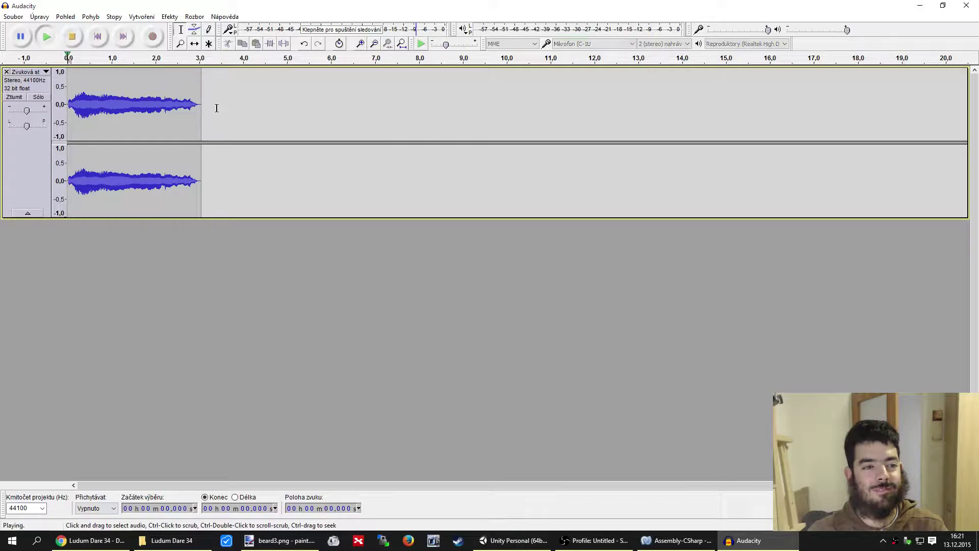
pyautogui.press('space')
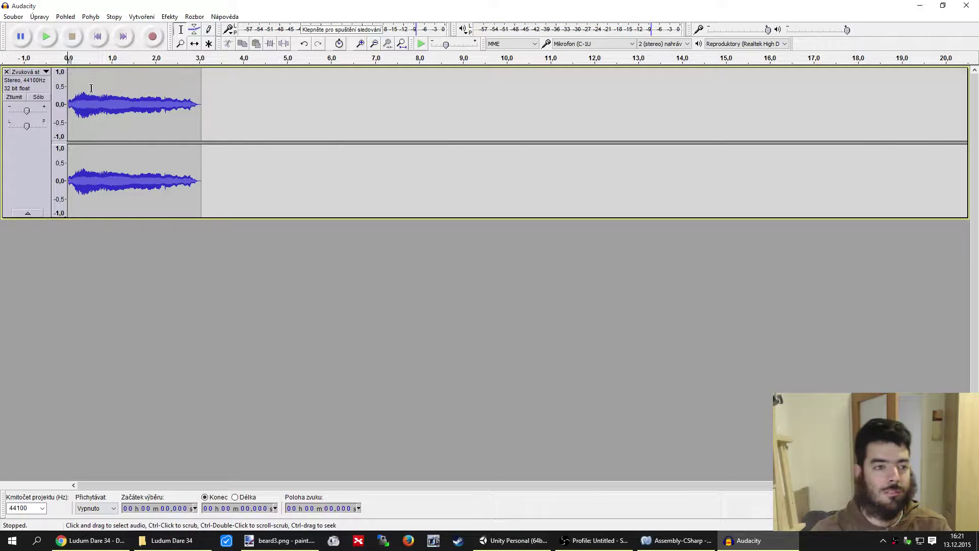
# Replay the clip from the start, then remove the stereo track
pyautogui.keyDown('ctrl'); pyautogui.scroll(4, 127, 125); pyautogui.keyUp('ctrl')
pyautogui.press('Home')
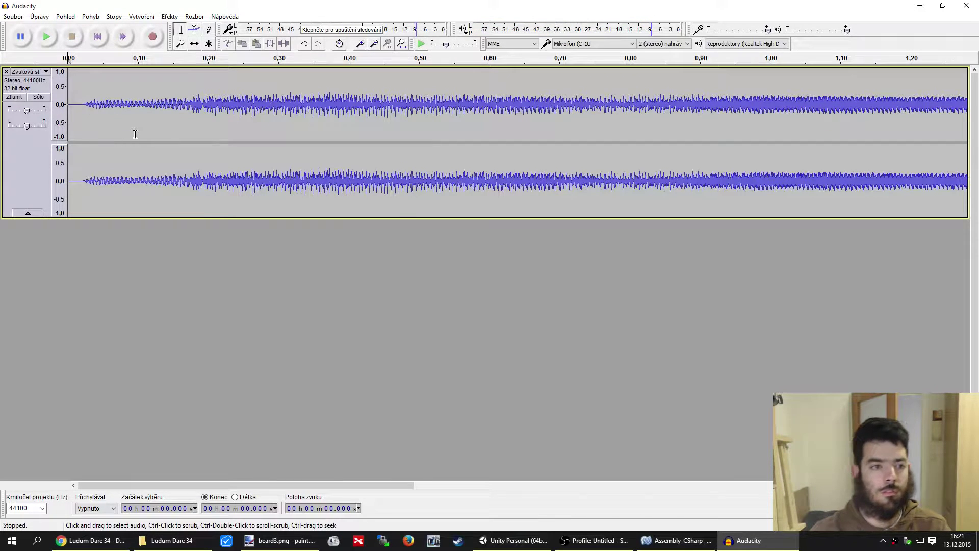
pyautogui.press('space')
pyautogui.press('space')
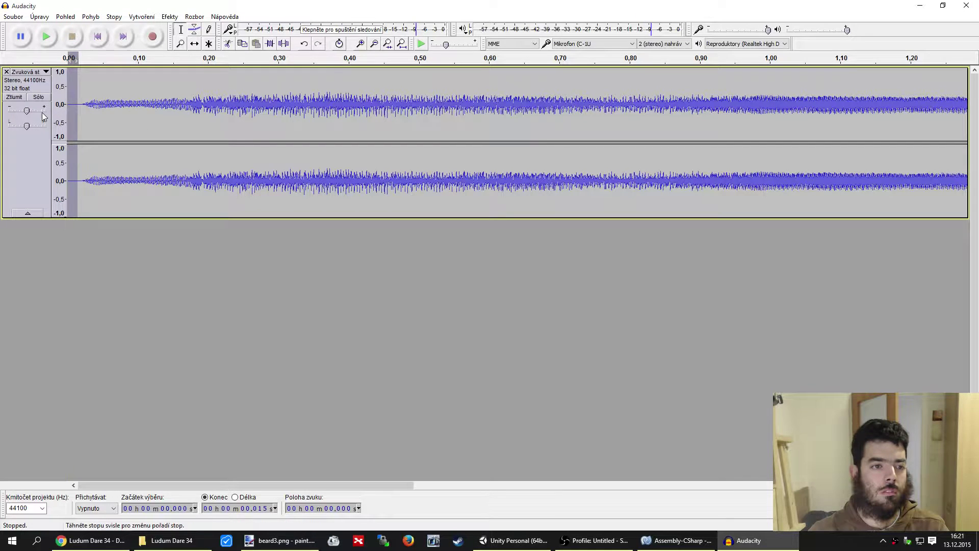
pyautogui.press('space')
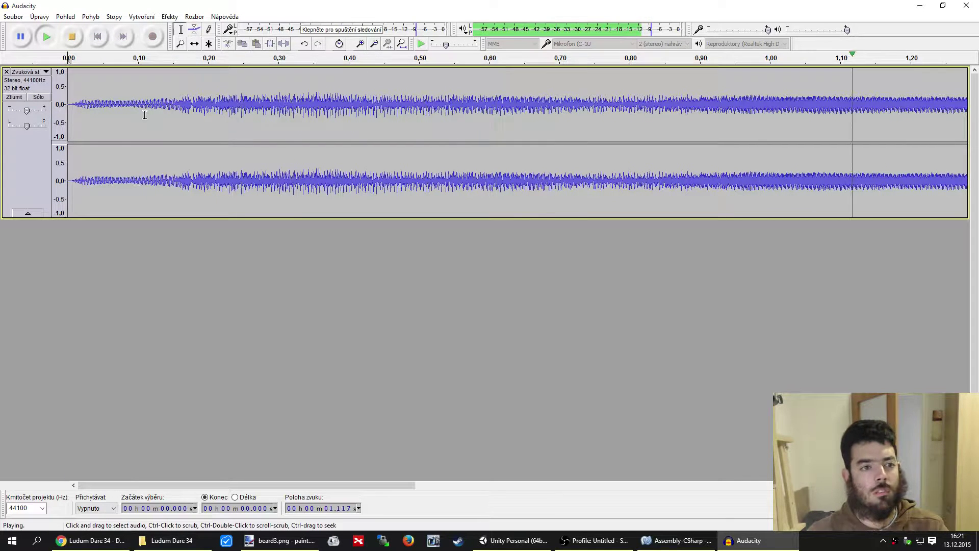
pyautogui.press('space')
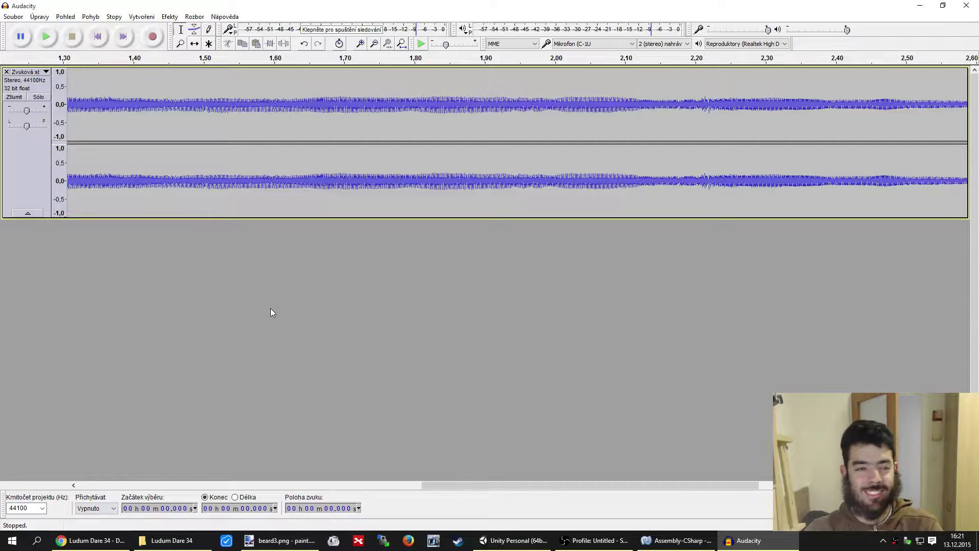
pyautogui.click(6, 71)
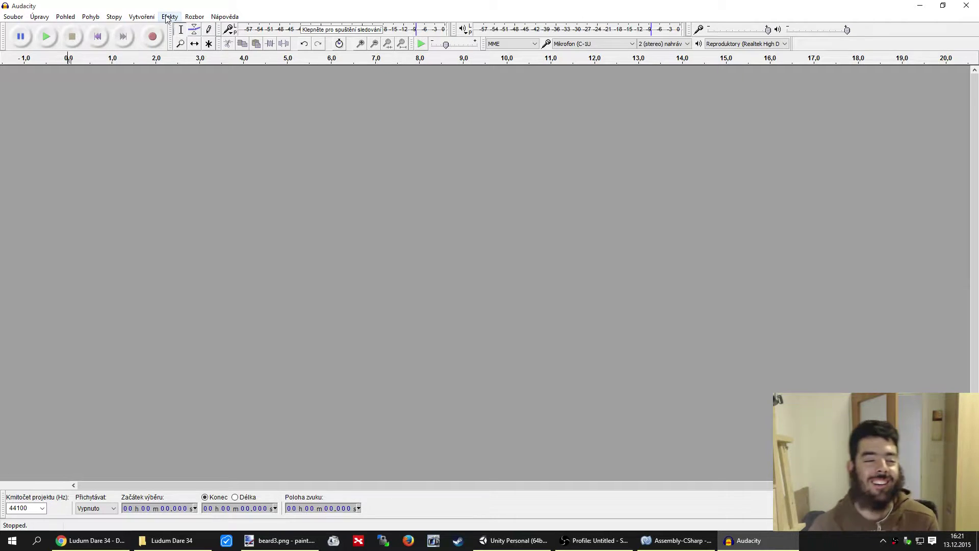
# Record several new sounds and preview the last one from 17.241 s
pyautogui.click(152, 37)
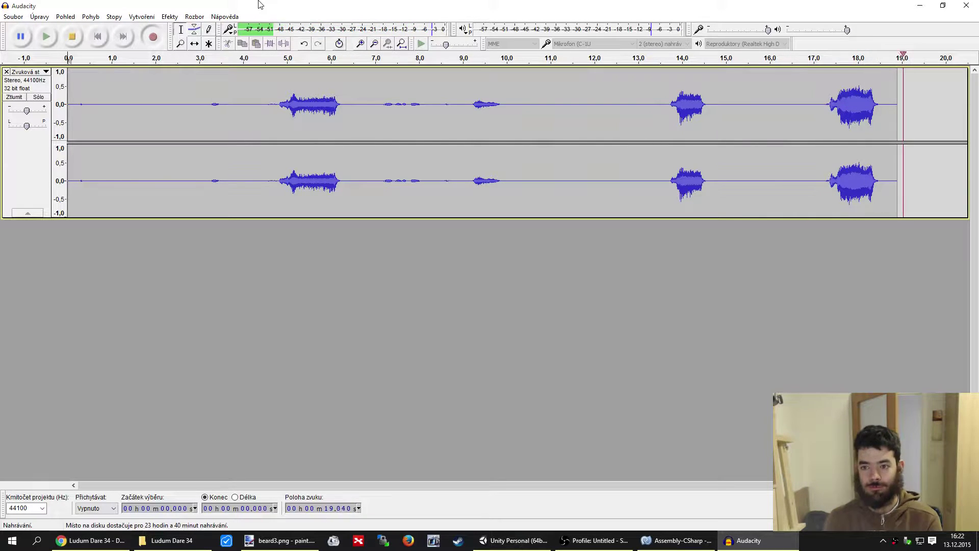
pyautogui.press('space')
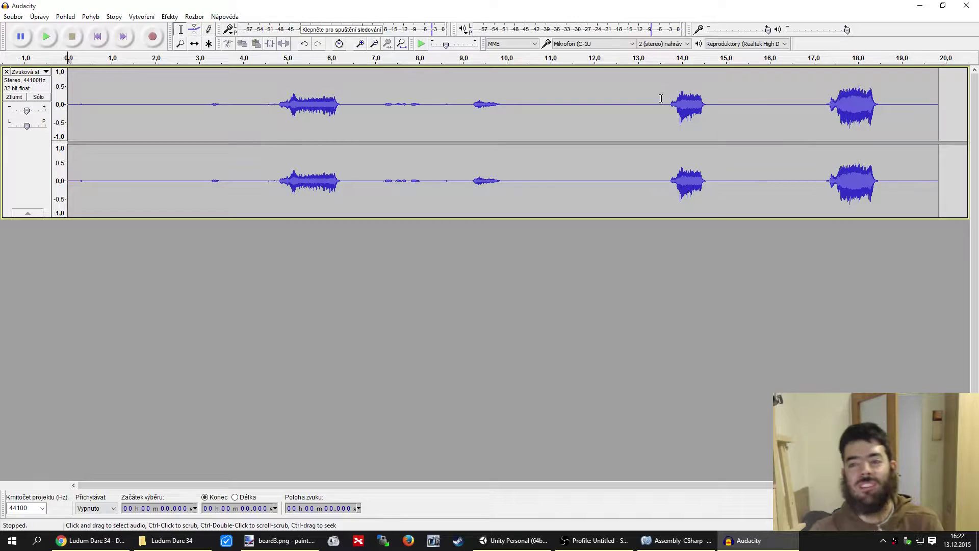
pyautogui.click(825, 114)
pyautogui.press('space')
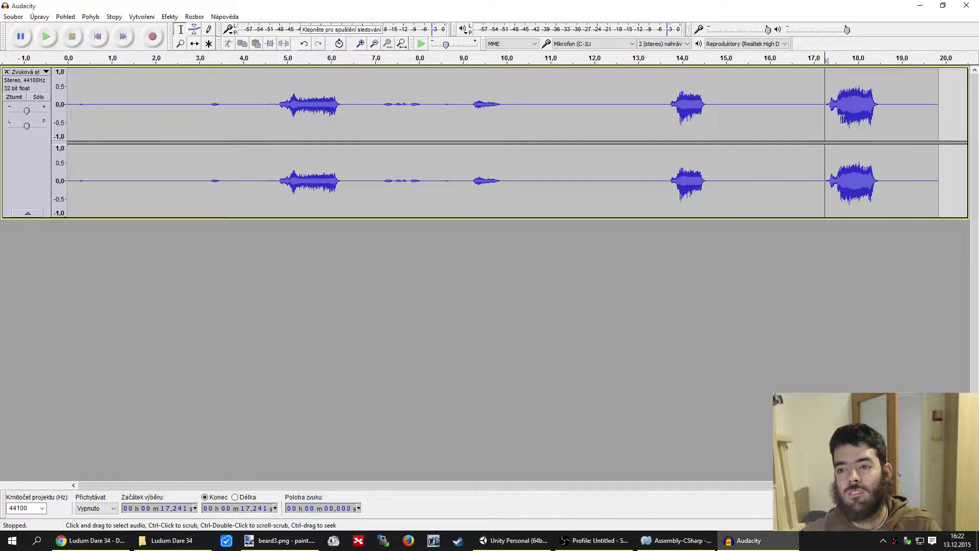
pyautogui.press('space')
pyautogui.press('space')
# Delete everything before the last sound and the silent tail after 1.556 s, then loop-play it
pyautogui.moveTo(828, 116); pyautogui.dragTo(2, 119)
pyautogui.press('Delete')
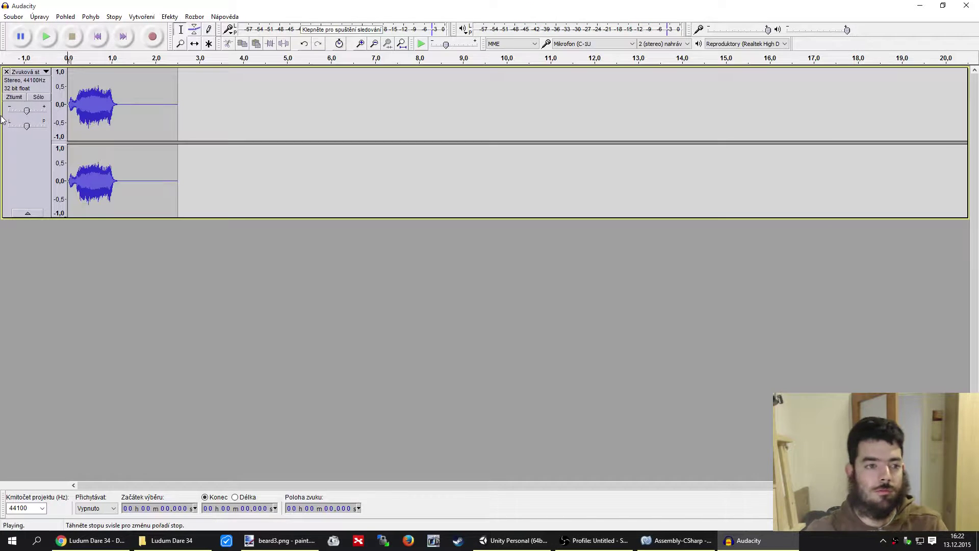
pyautogui.press('space')
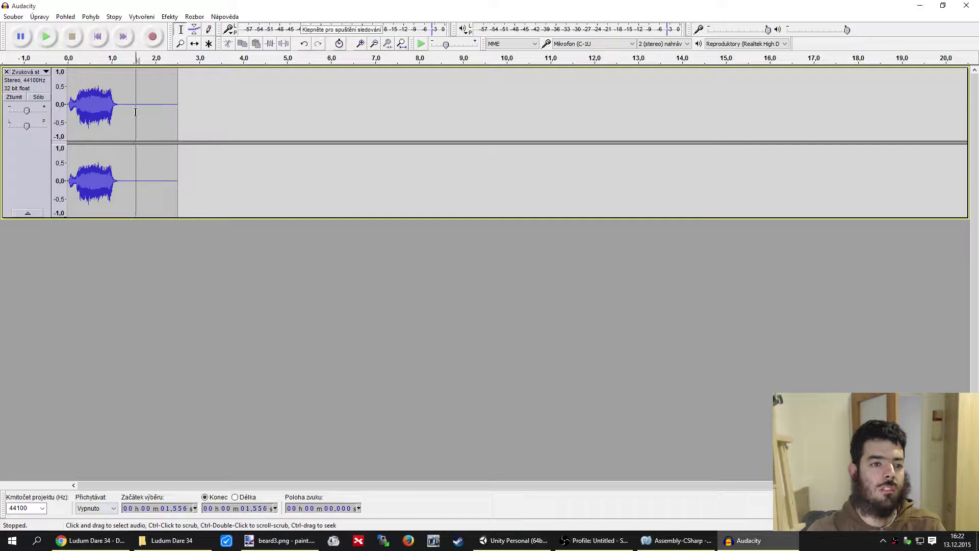
pyautogui.moveTo(136, 113); pyautogui.dragTo(289, 116)
pyautogui.press('Delete')
pyautogui.press('Home')
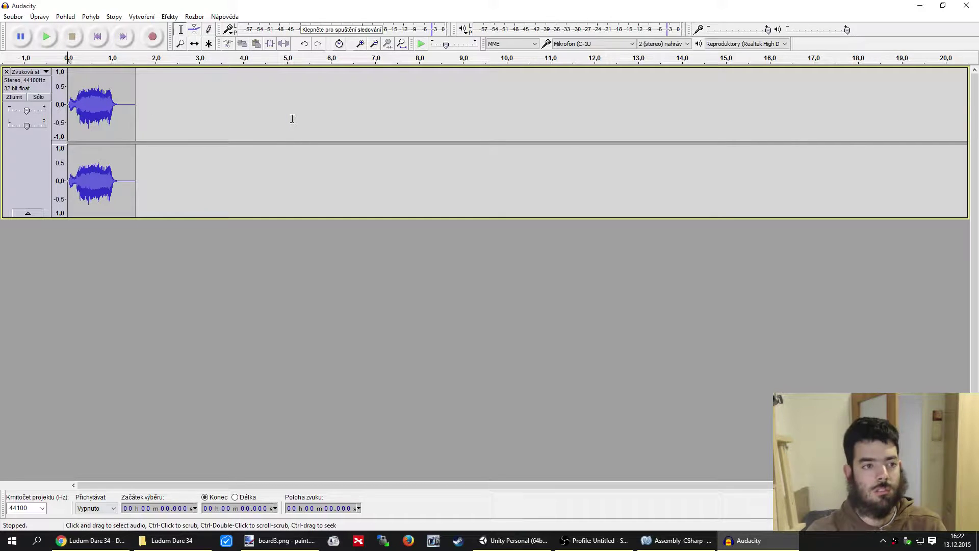
pyautogui.hotkey('shift', 'space')
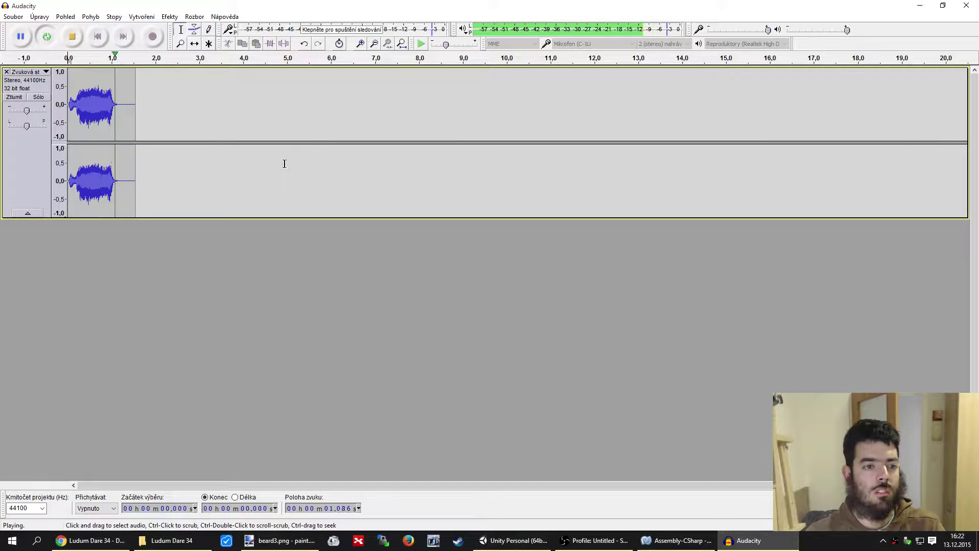
pyautogui.press('space')
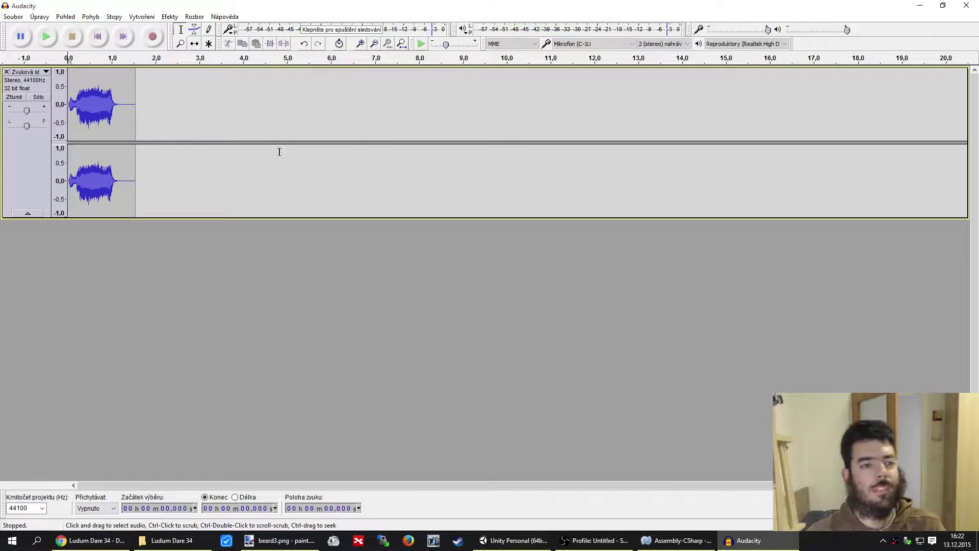
# Export the clip as the Ogg Vorbis file enemyScared into the sounds folder
pyautogui.click(13, 16)
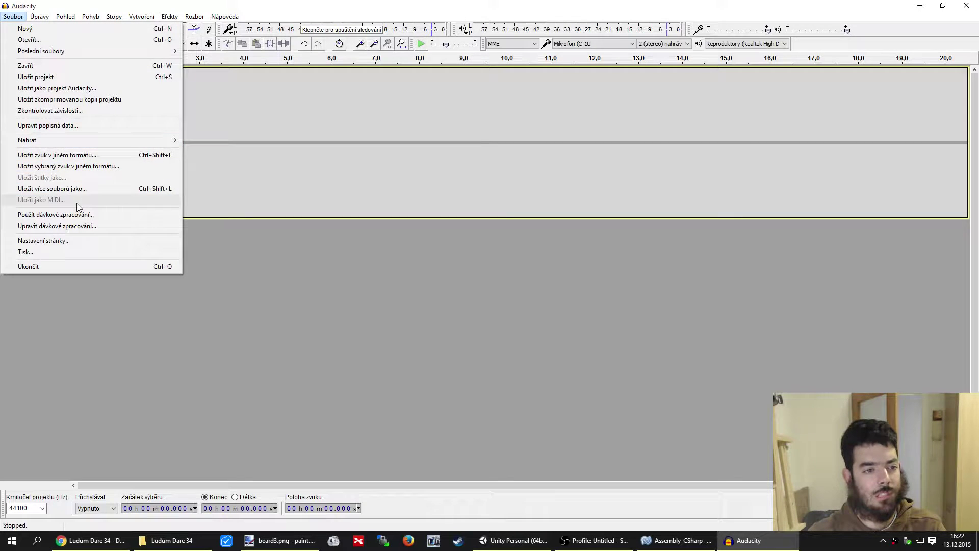
pyautogui.click(78, 156)
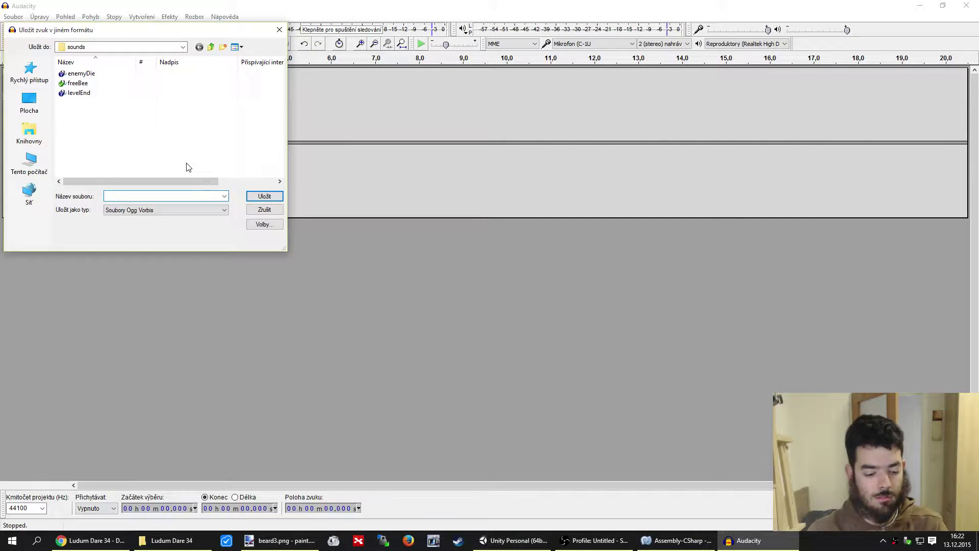
pyautogui.write('enemy')
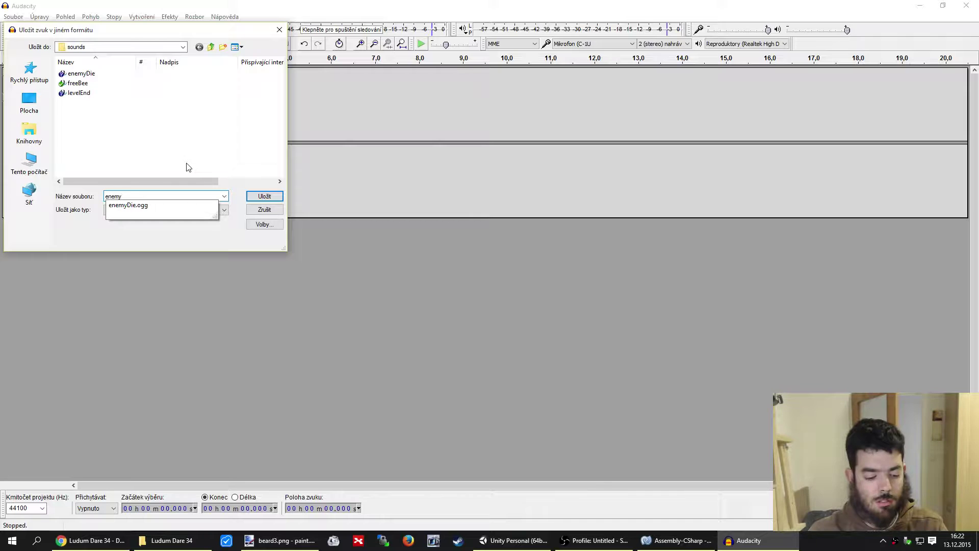
pyautogui.write('Scared')
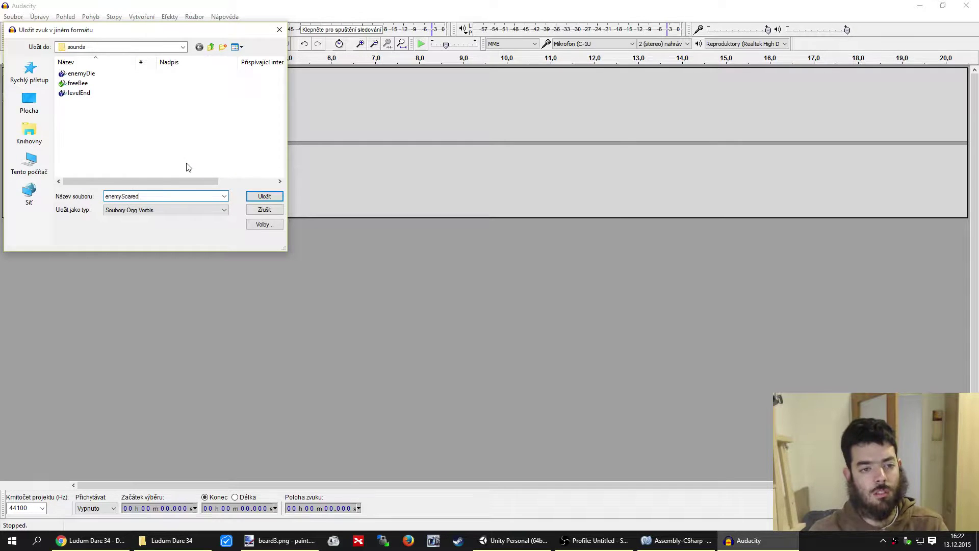
pyautogui.press('Return')
pyautogui.press('Return')
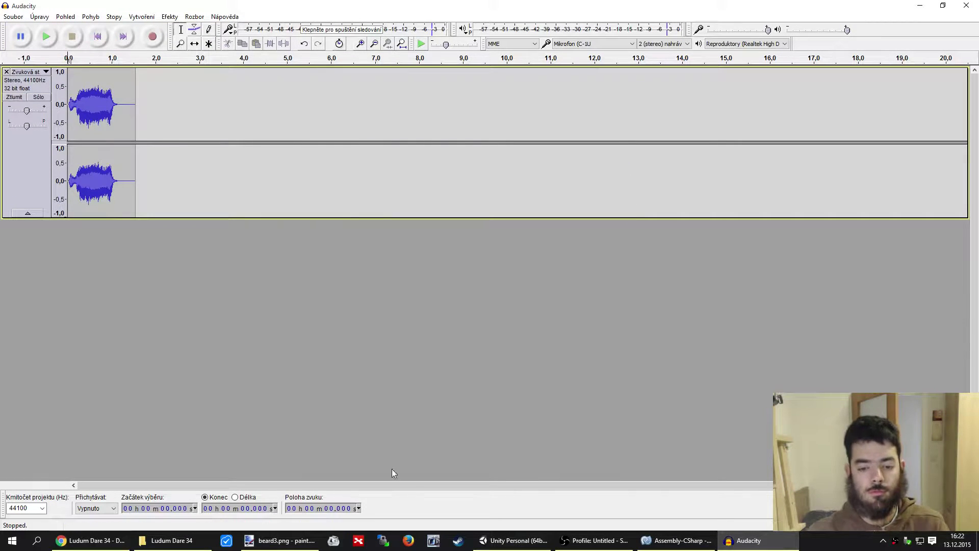
pyautogui.click(512, 540)
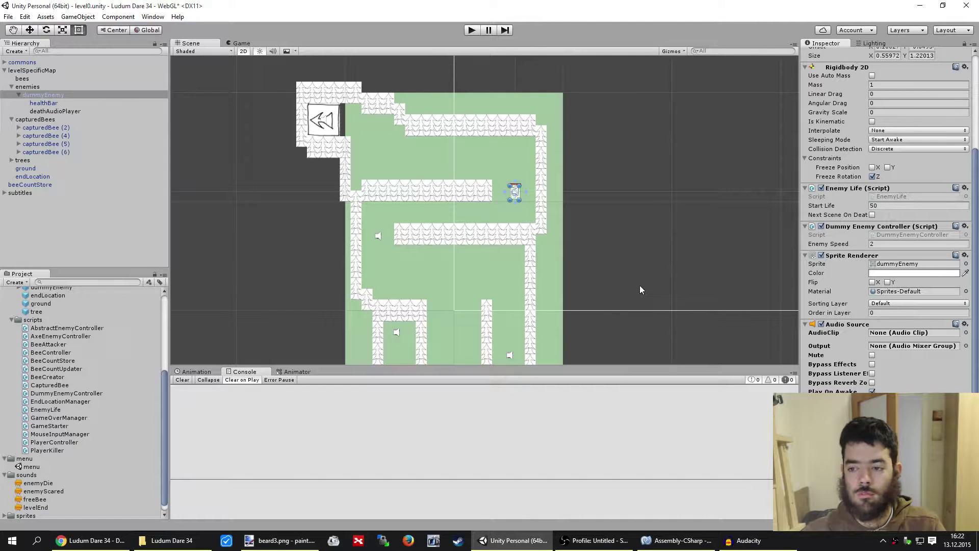
# Turn off Play On Awake and assign enemyScared as dummyEnemy's Audio Source clip
pyautogui.moveTo(769, 291); pyautogui.dragTo(759, 277, button='middle')
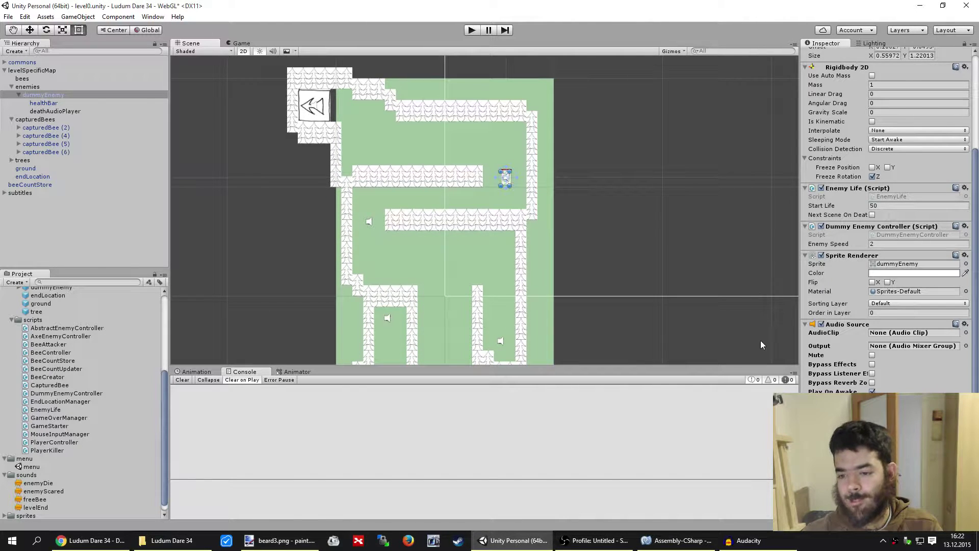
pyautogui.click(872, 391)
pyautogui.click(872, 392)
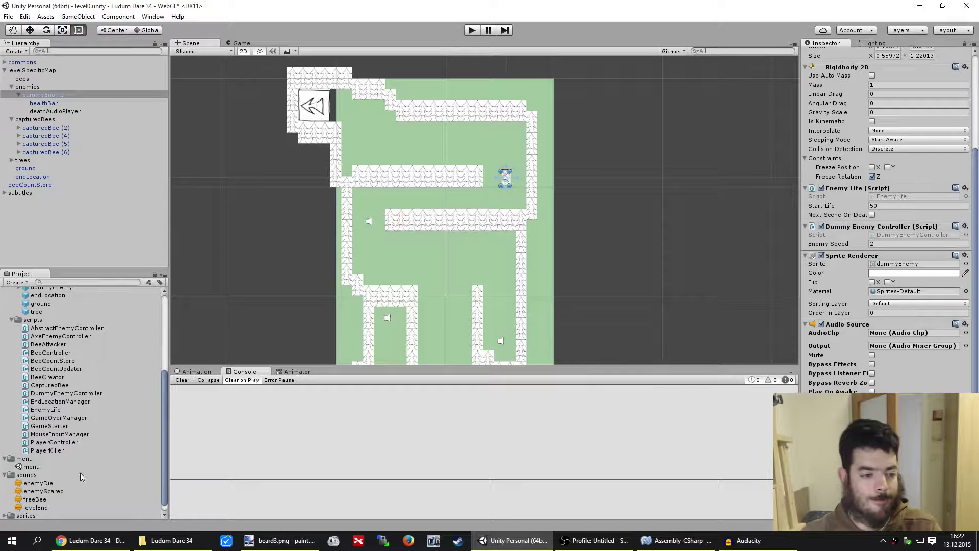
pyautogui.moveTo(53, 490); pyautogui.dragTo(893, 334)
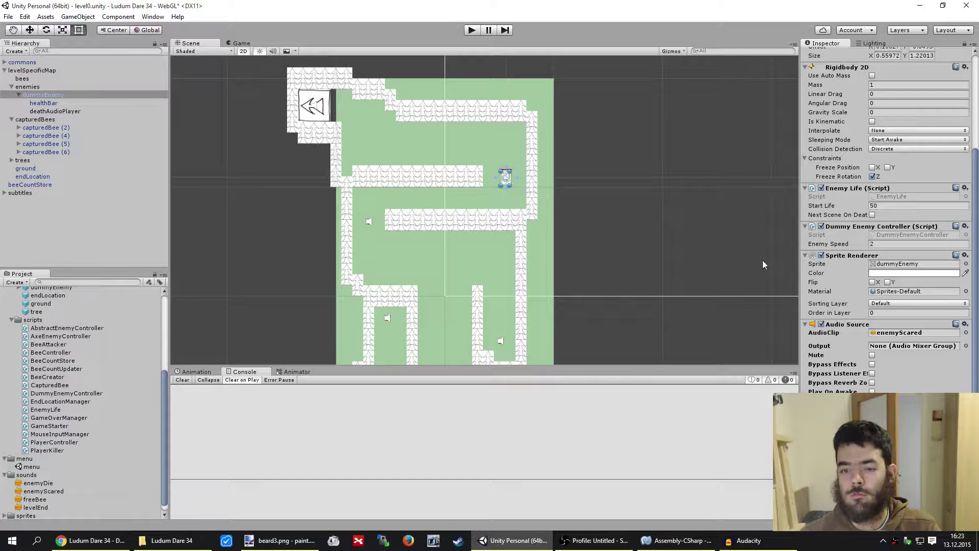
pyautogui.click(678, 541)
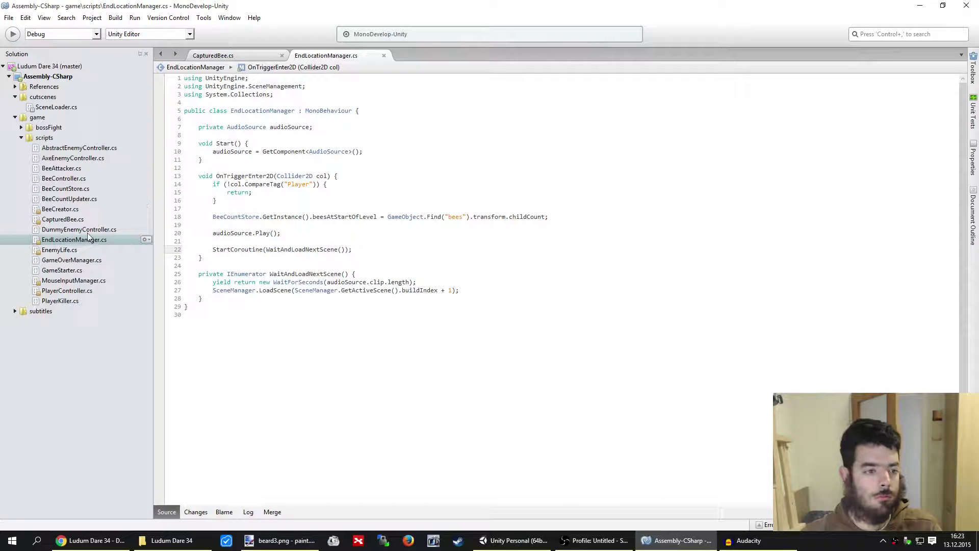
# Open AbstractEnemyController.cs and add a 'private AudioSource audioSource;' field
pyautogui.doubleClick(72, 148)
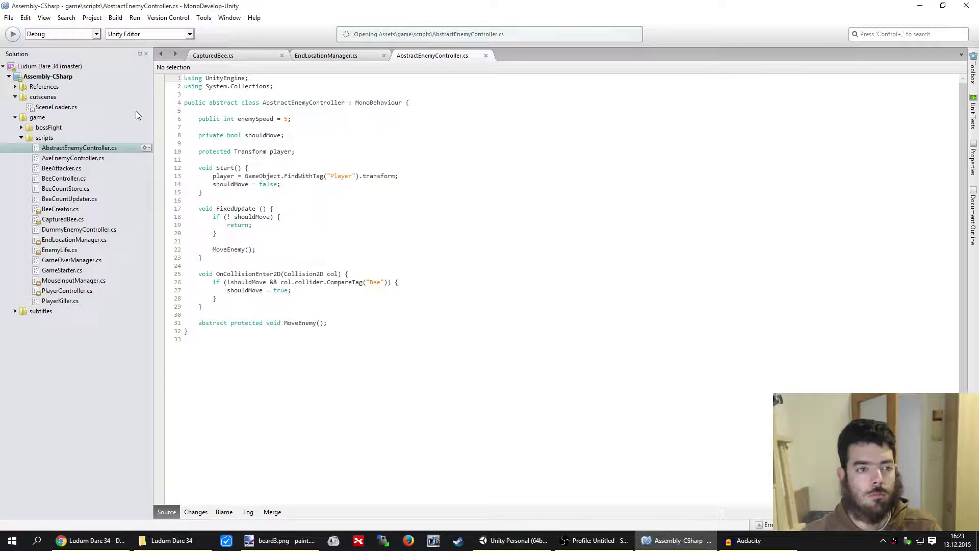
pyautogui.click(17, 97)
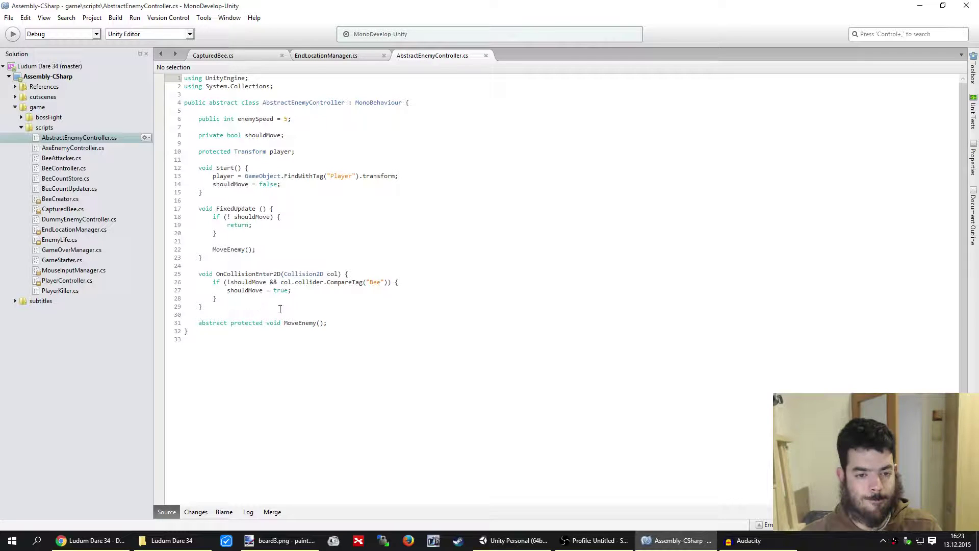
pyautogui.click(327, 323)
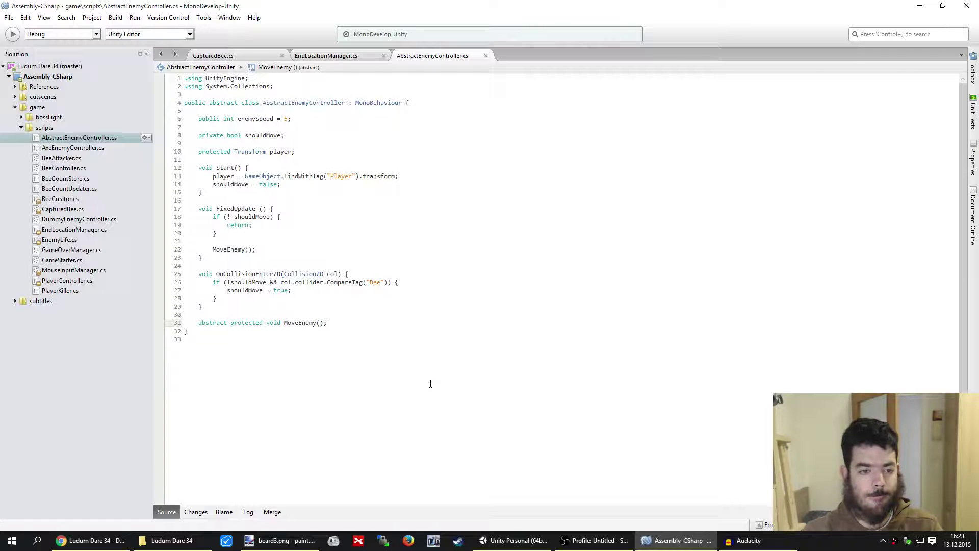
pyautogui.press('Up')
pyautogui.press('Up')
pyautogui.press('Up')
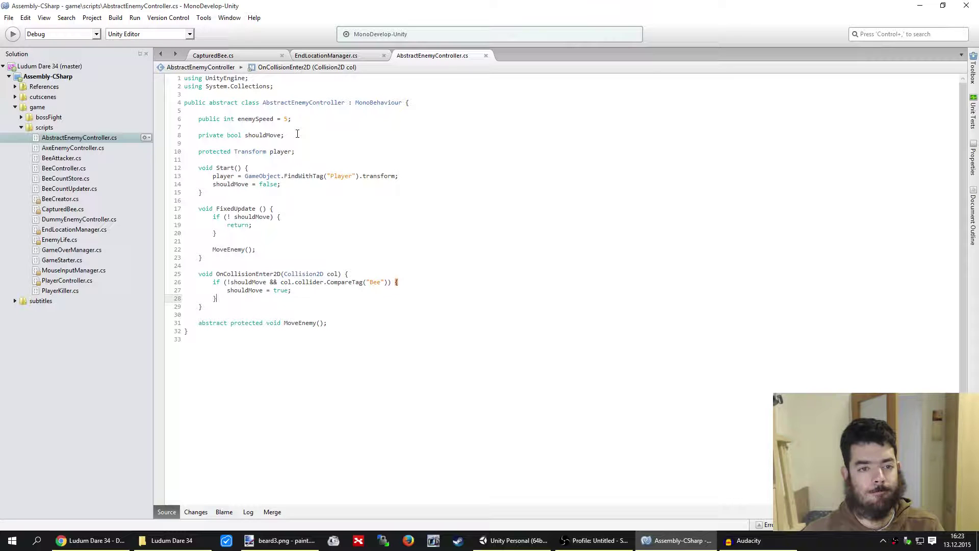
pyautogui.click(297, 133)
pyautogui.press('Return')
pyautogui.write('priva')
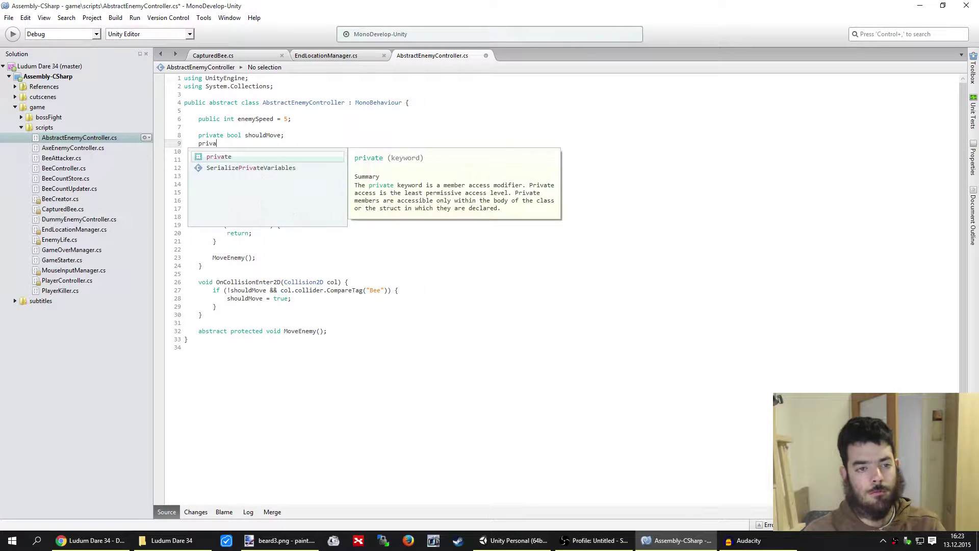
pyautogui.write('te Audi')
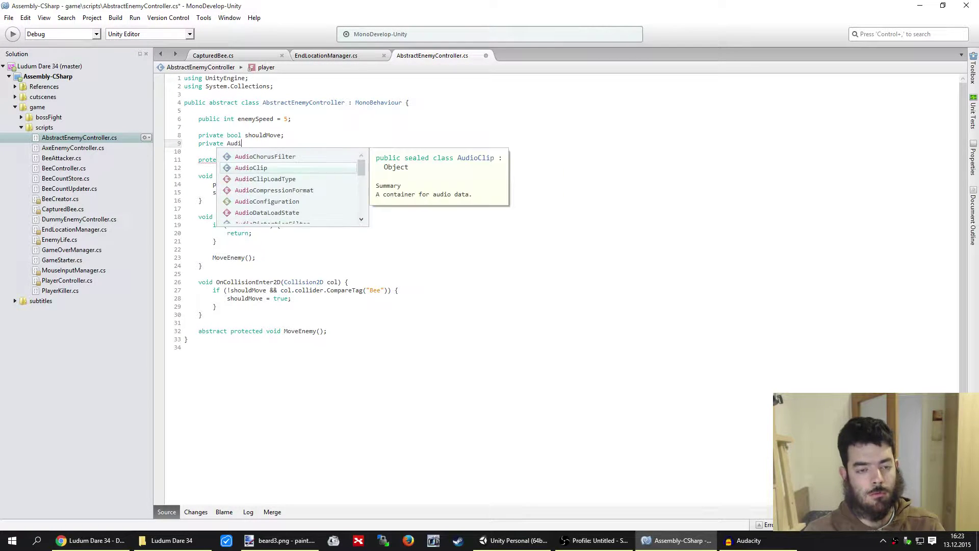
pyautogui.write('oSource ')
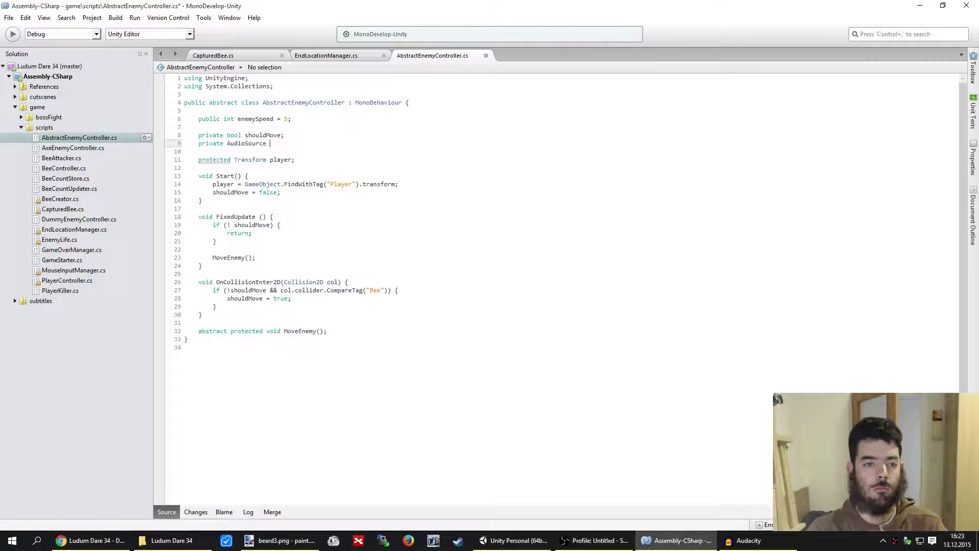
pyautogui.write('audio')
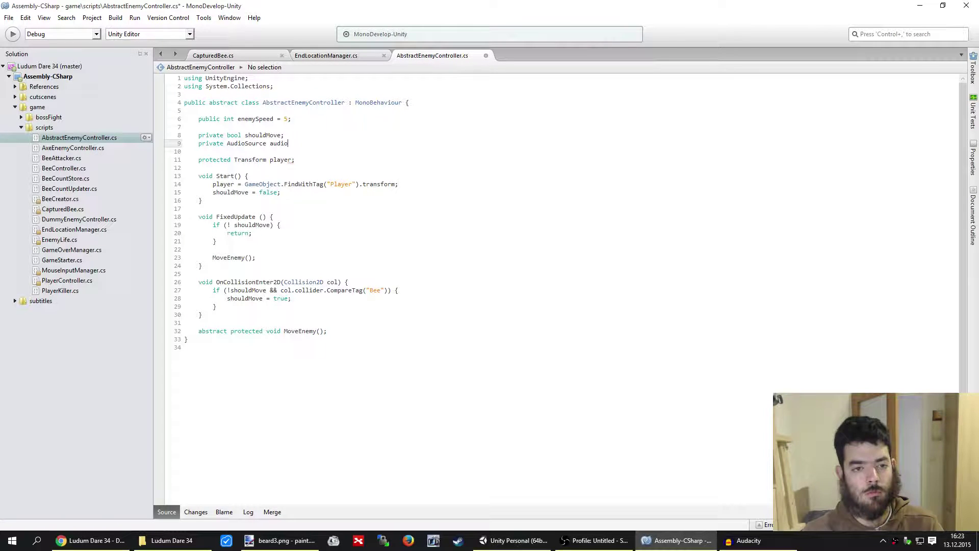
pyautogui.write('Source;')
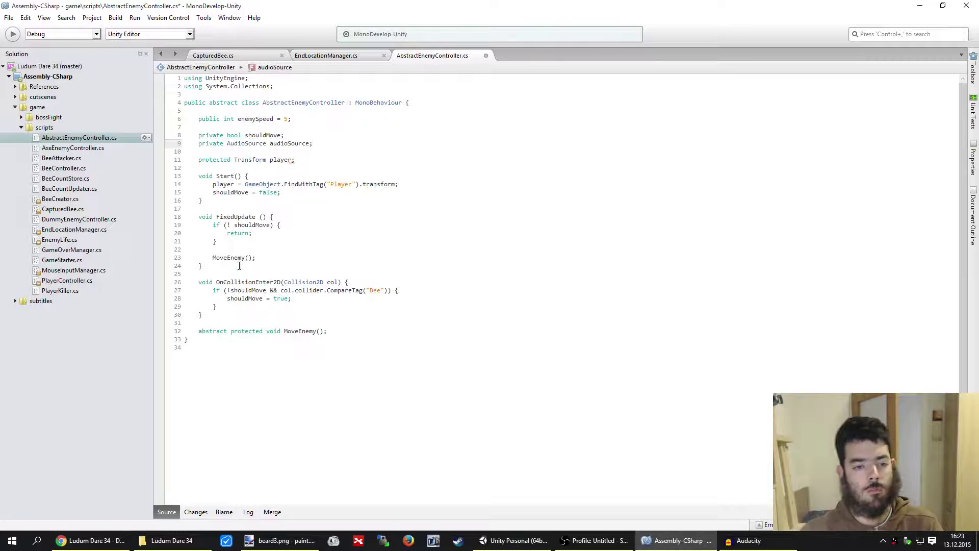
# Call audioSource.Play() right after shouldMove = true in the collision check, and save the script
pyautogui.click(316, 302)
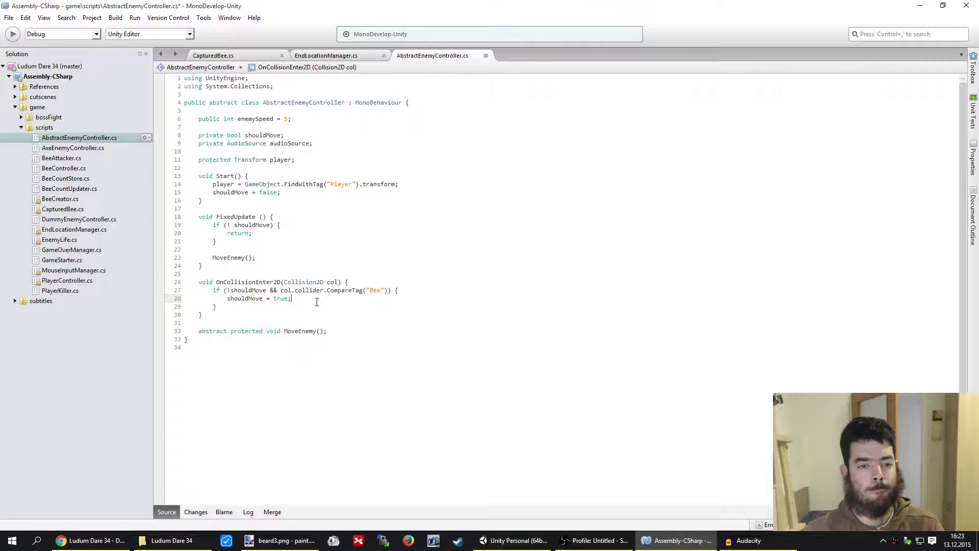
pyautogui.press('Return')
pyautogui.write('audioSource.')
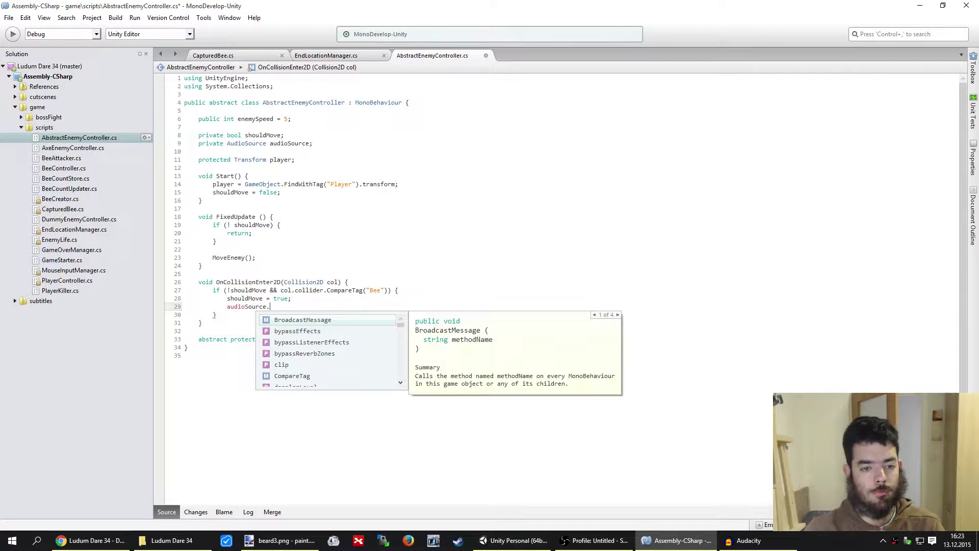
pyautogui.write('pla')
pyautogui.press('Return')
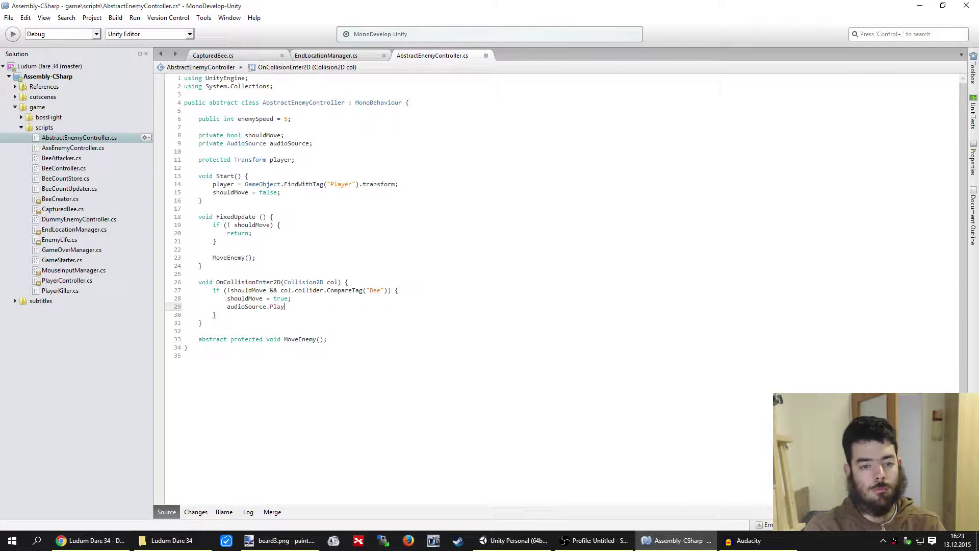
pyautogui.write('();')
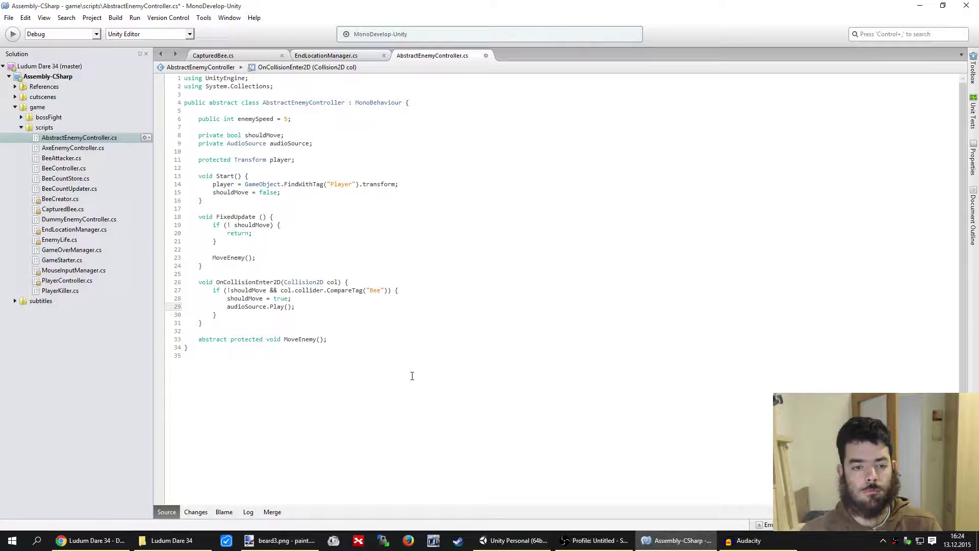
pyautogui.hotkey('ctrl', 's')
# Bring Unity forward and run a quick play-test of the level
pyautogui.moveTo(517, 546)
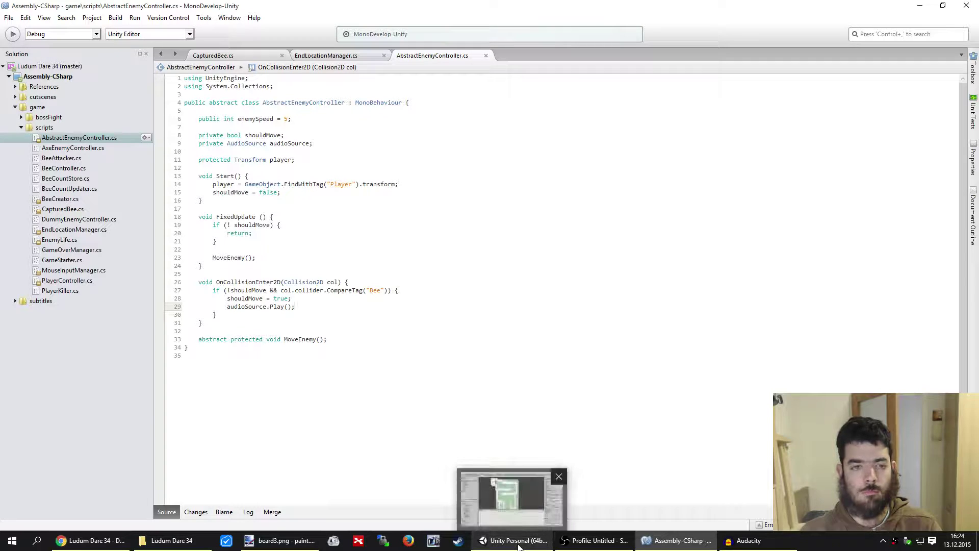
pyautogui.click(517, 543)
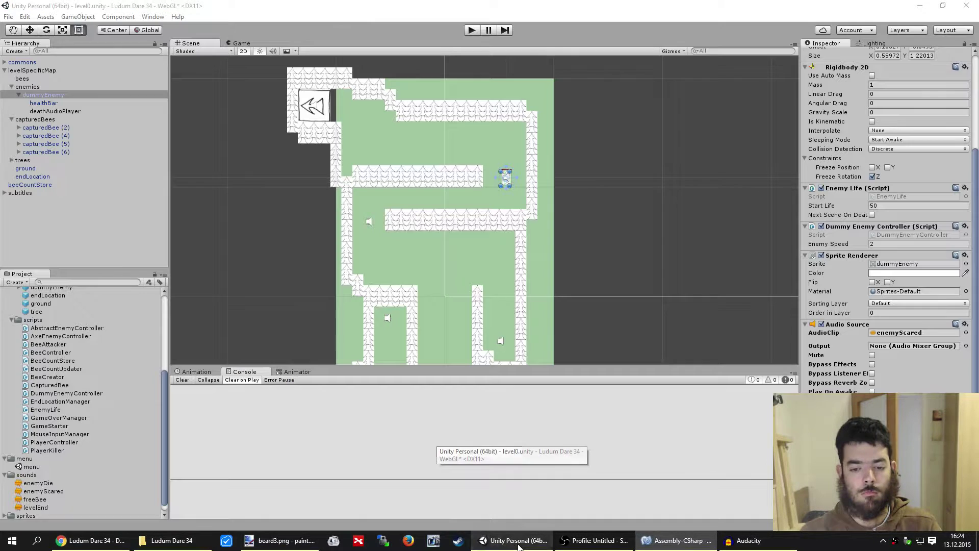
pyautogui.click(471, 31)
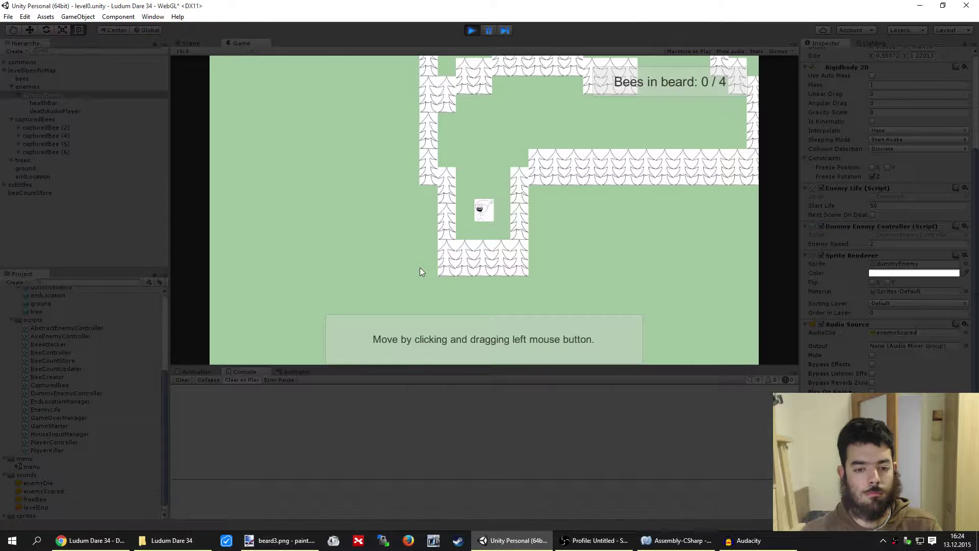
pyautogui.click(469, 31)
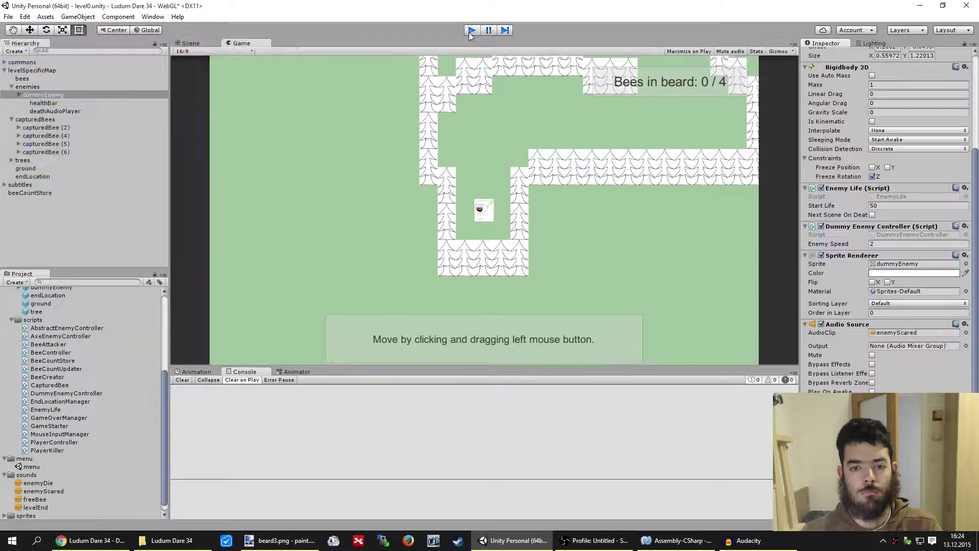
# Turn off Play On Awake on dummyEnemy's deathAudioPlayer
pyautogui.click(57, 111)
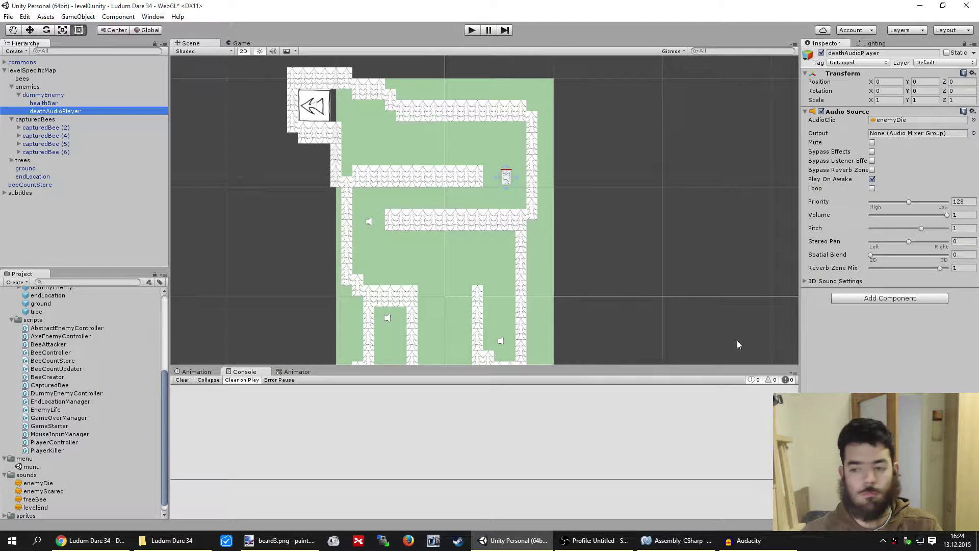
pyautogui.click(871, 179)
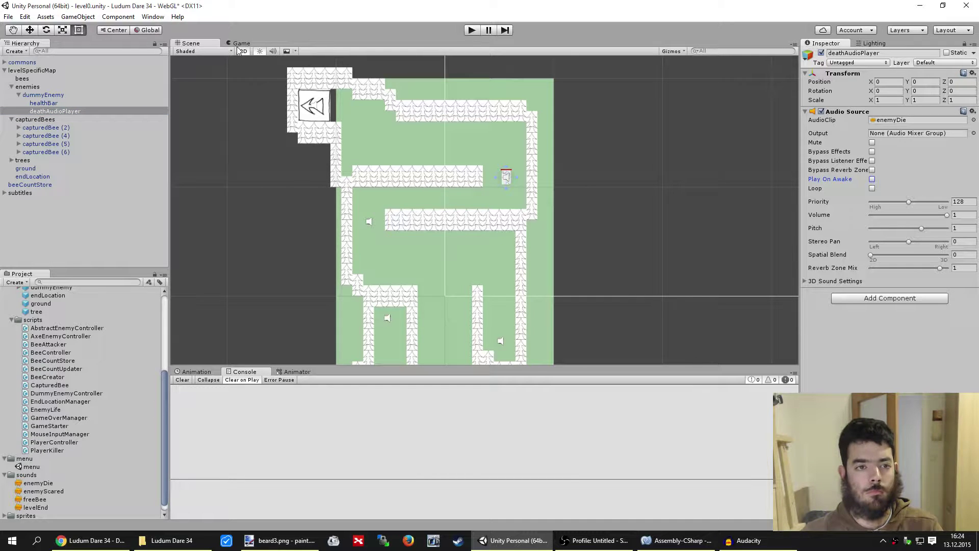
pyautogui.click(678, 540)
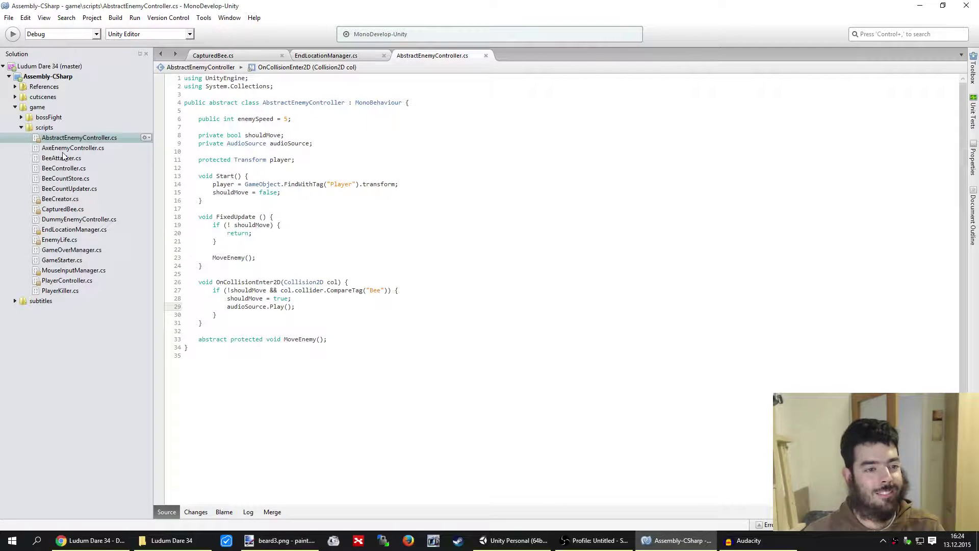
# Open EnemyLife.cs and search for uses of the nextSceneOnDeath field
pyautogui.doubleClick(65, 241)
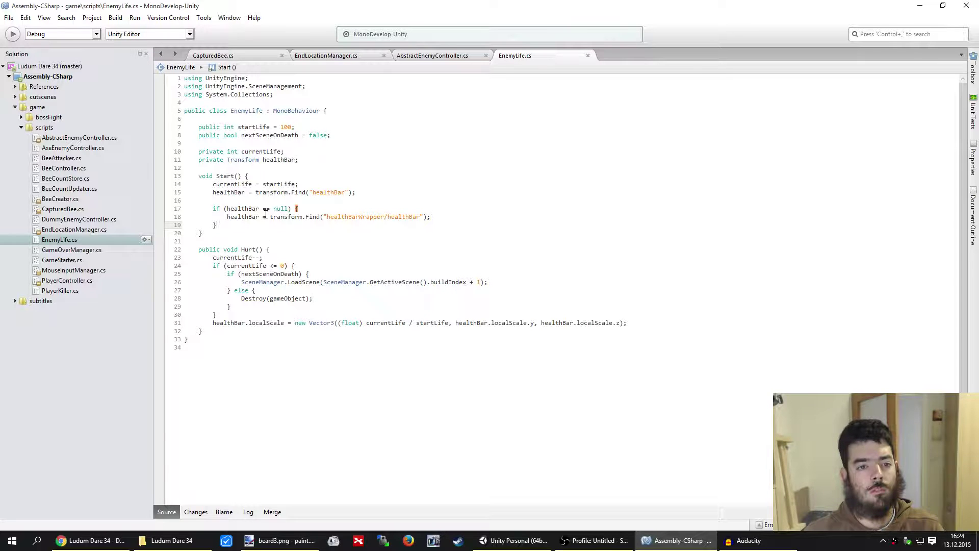
pyautogui.doubleClick(269, 135)
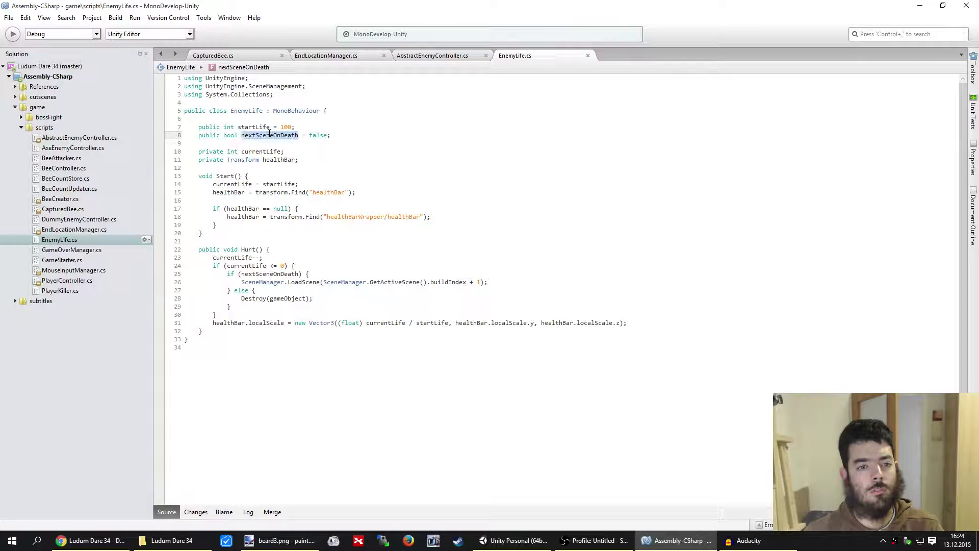
pyautogui.hotkey('ctrl', 'f')
pyautogui.press('Escape')
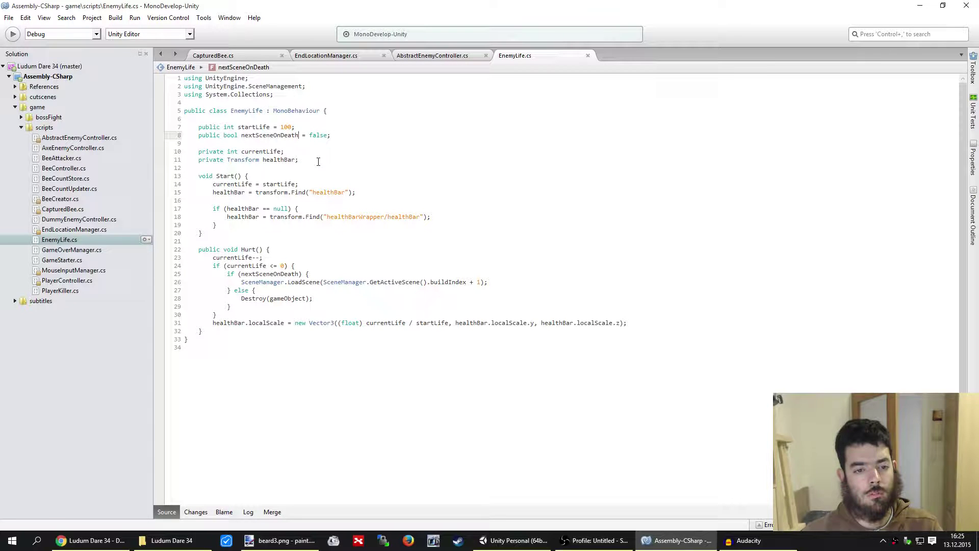
# Add blank lines inside Hurt()'s if (currentLife <= 0) block
pyautogui.click(312, 268)
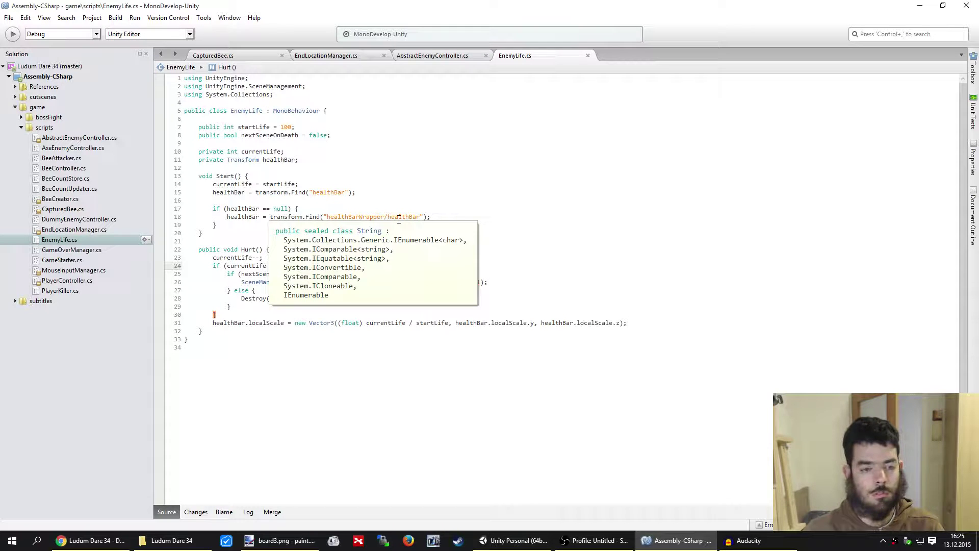
pyautogui.press('Return')
pyautogui.press('Return')
pyautogui.press('Up')
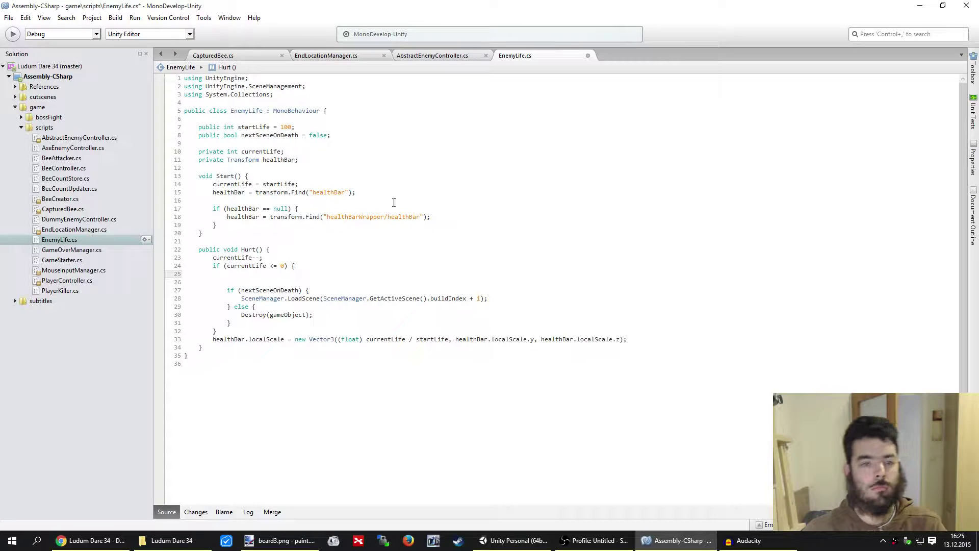
# Declare a private AudioSource deathAudioSource field below the healthBar declaration
pyautogui.click(316, 161)
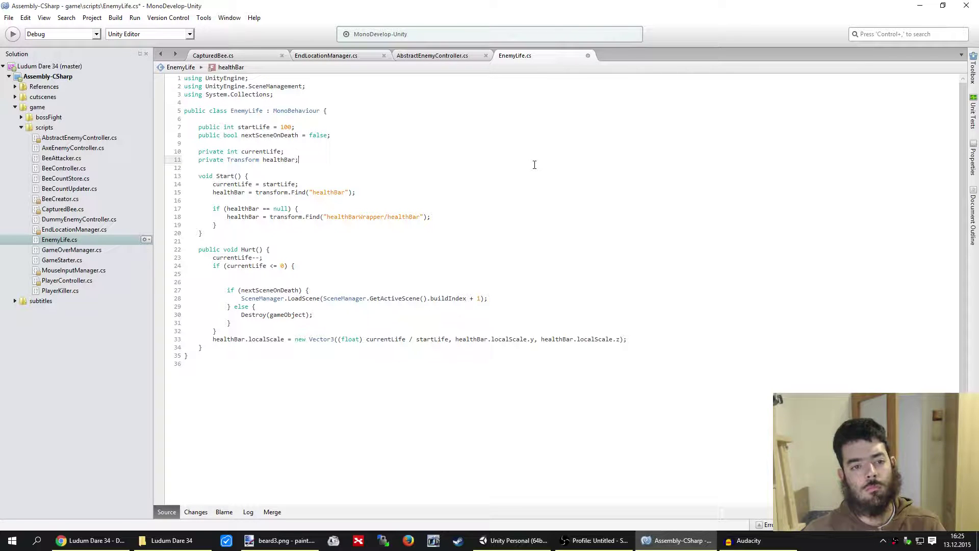
pyautogui.press('Return')
pyautogui.write('private ')
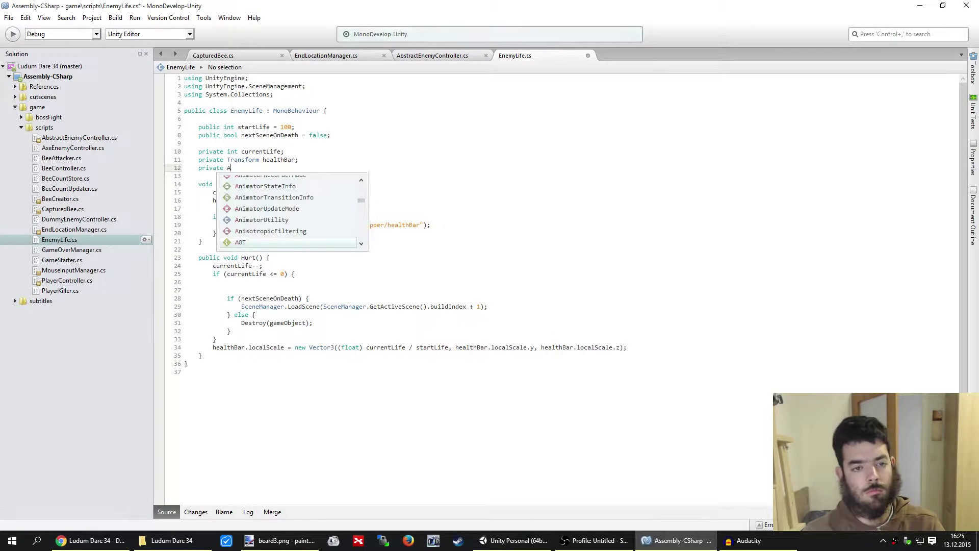
pyautogui.write('AudioSource')
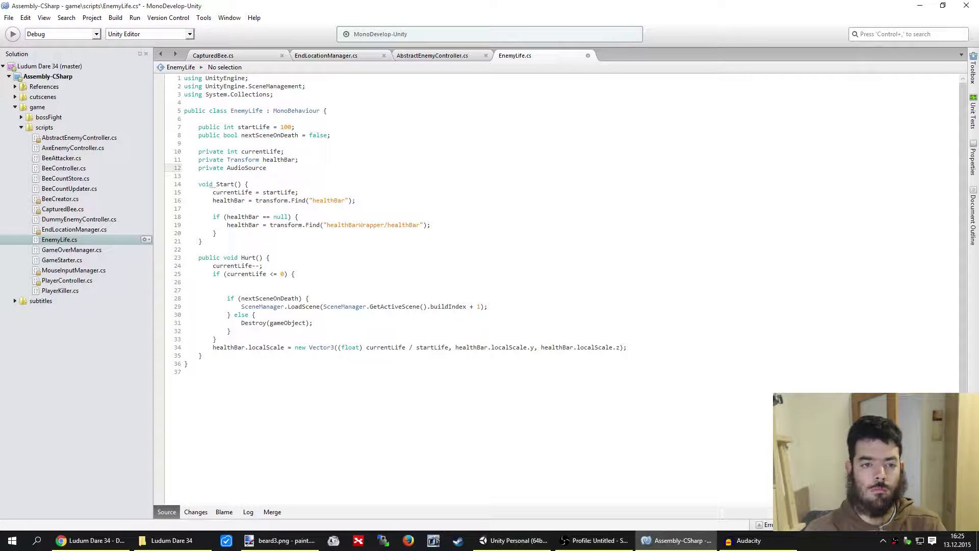
pyautogui.write(' deat')
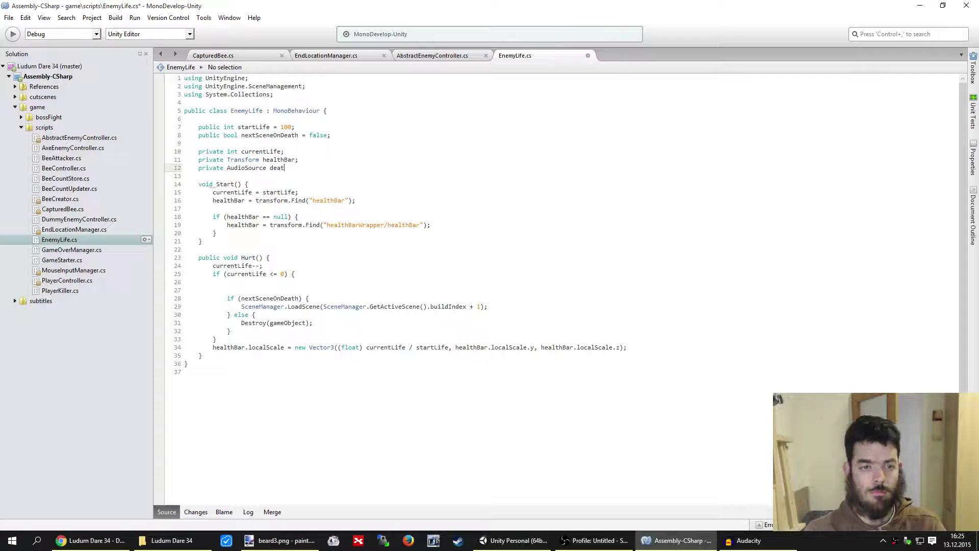
pyautogui.write('hAudioSour')
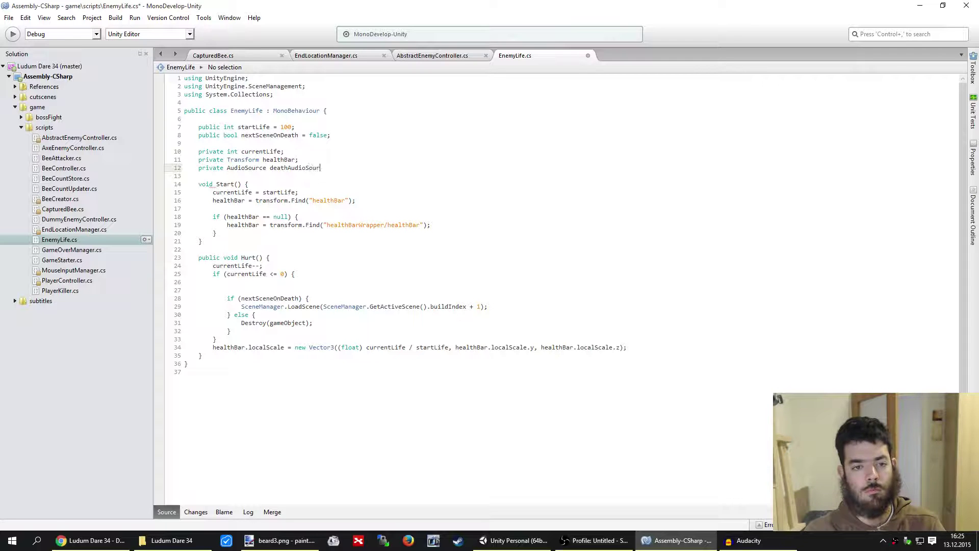
pyautogui.write('ce;')
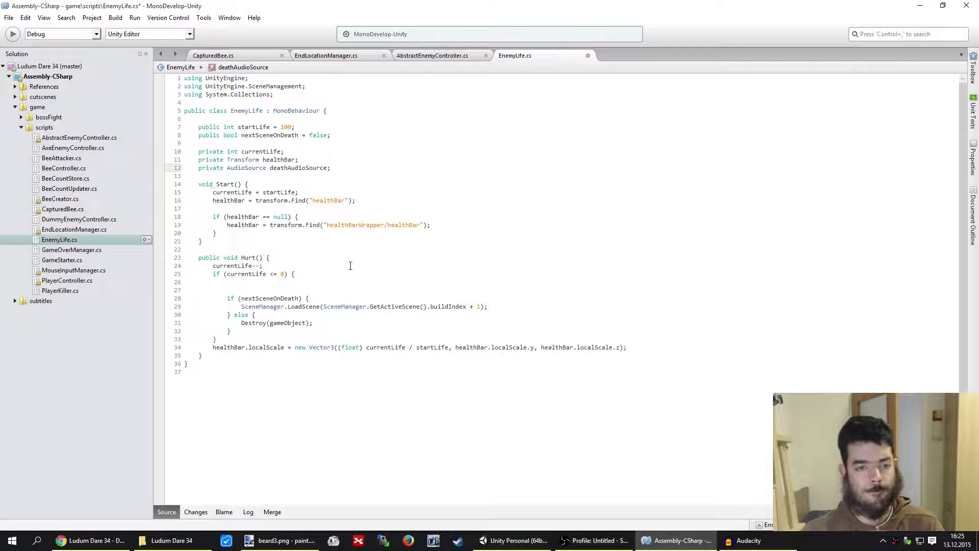
# Add a private GameObject deathAudioSourceObject field above the AudioSource field
pyautogui.click(305, 285)
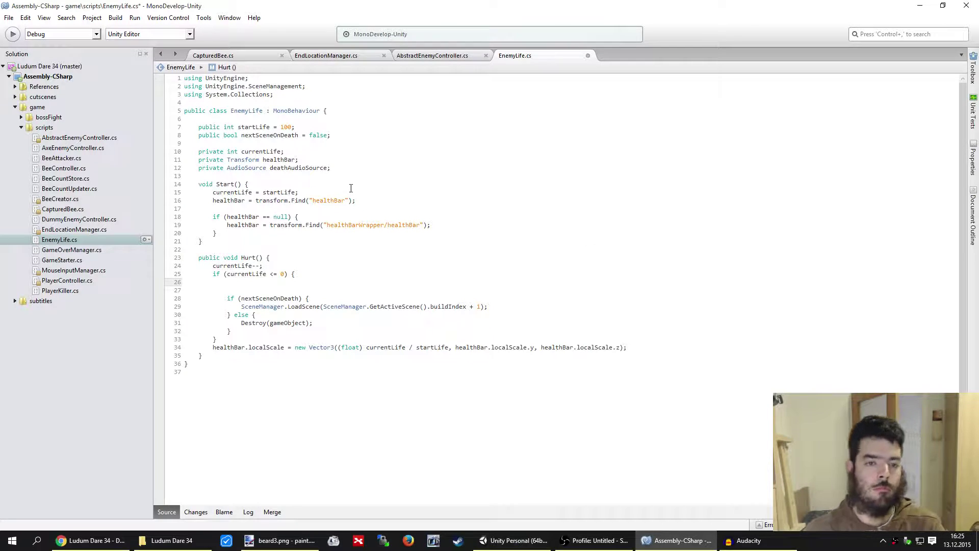
pyautogui.click(306, 159)
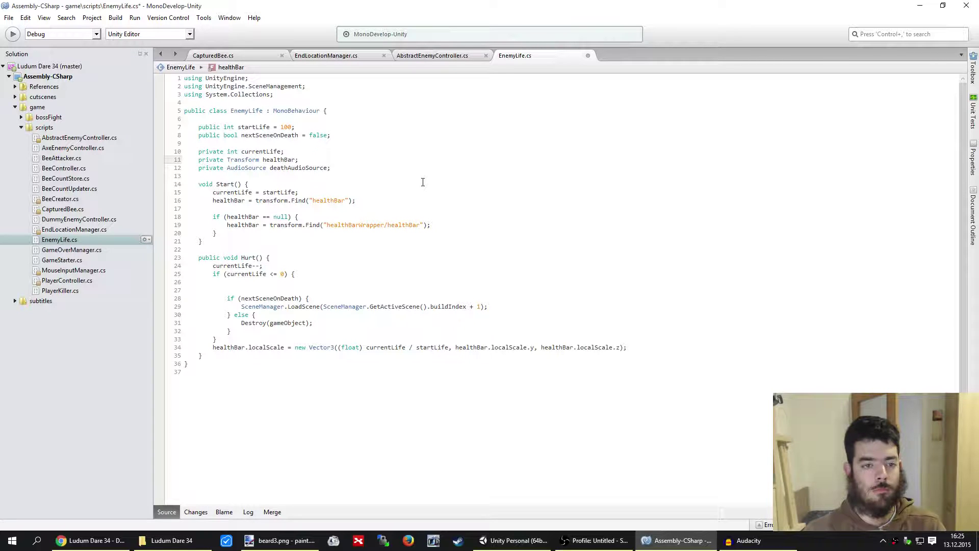
pyautogui.press('Return')
pyautogui.write('private ')
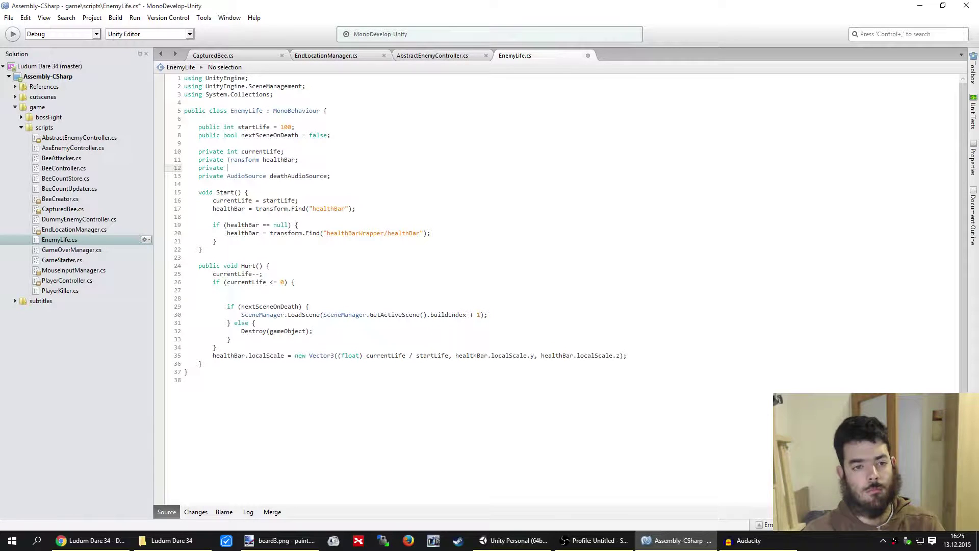
pyautogui.write('GameO')
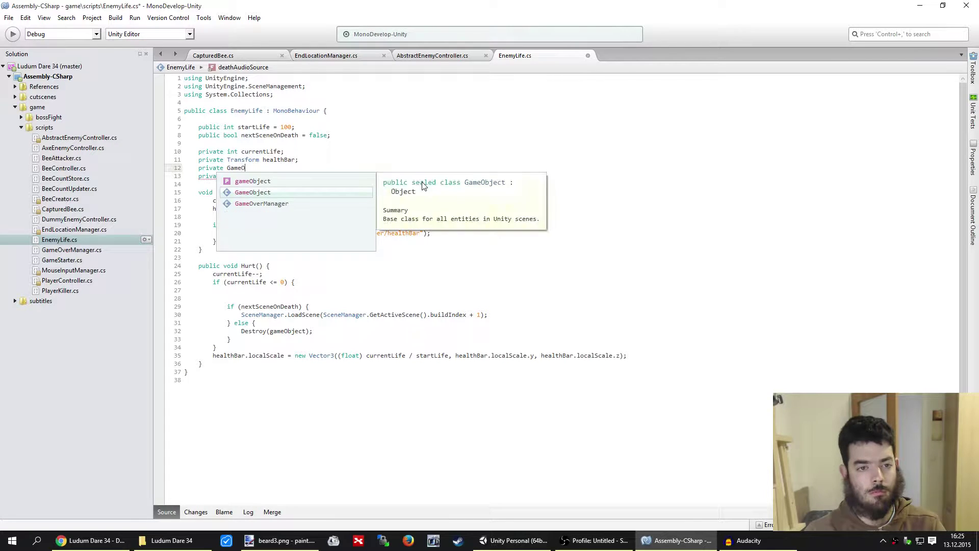
pyautogui.press('Return')
pyautogui.click(300, 159)
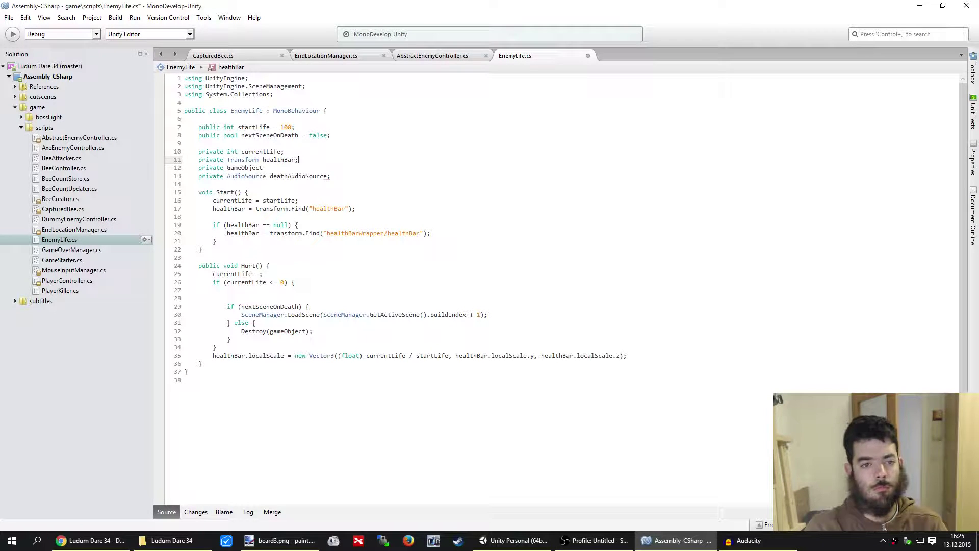
pyautogui.press('Return')
pyautogui.press('Down')
pyautogui.write('de')
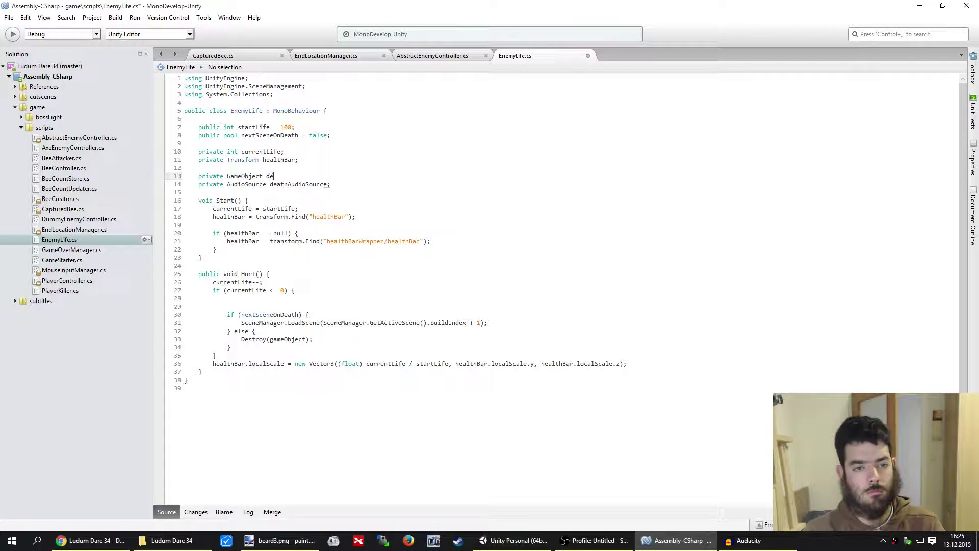
pyautogui.write('ath')
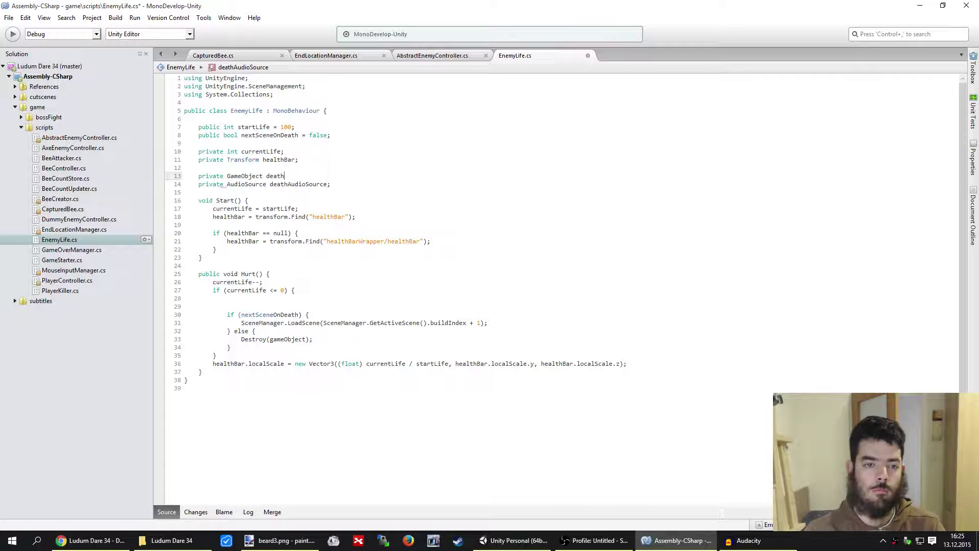
pyautogui.write('Audio')
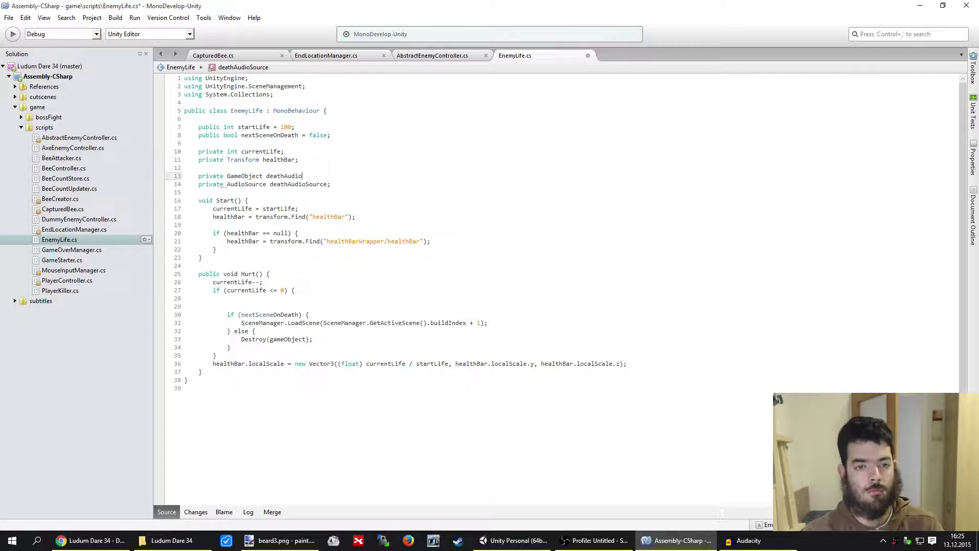
pyautogui.write('SourceObje')
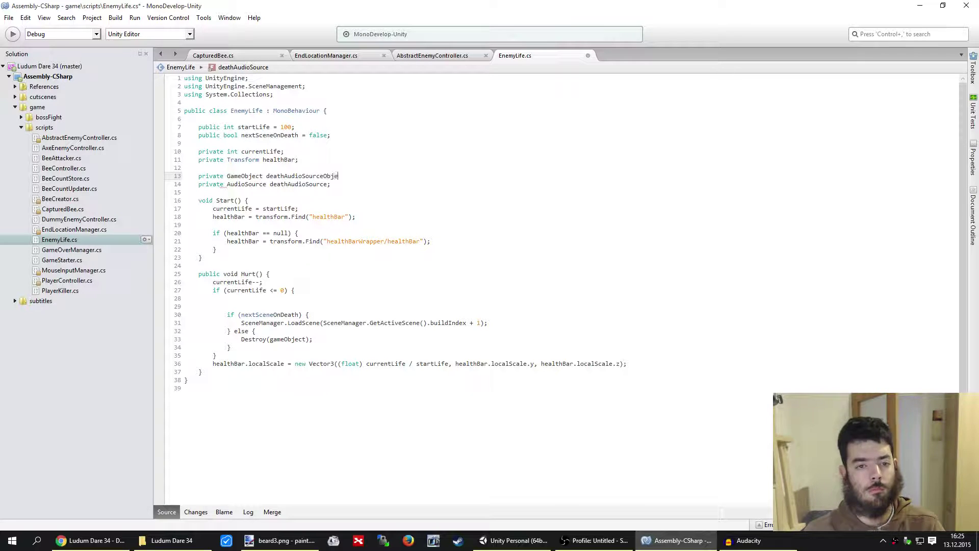
pyautogui.write('ct;')
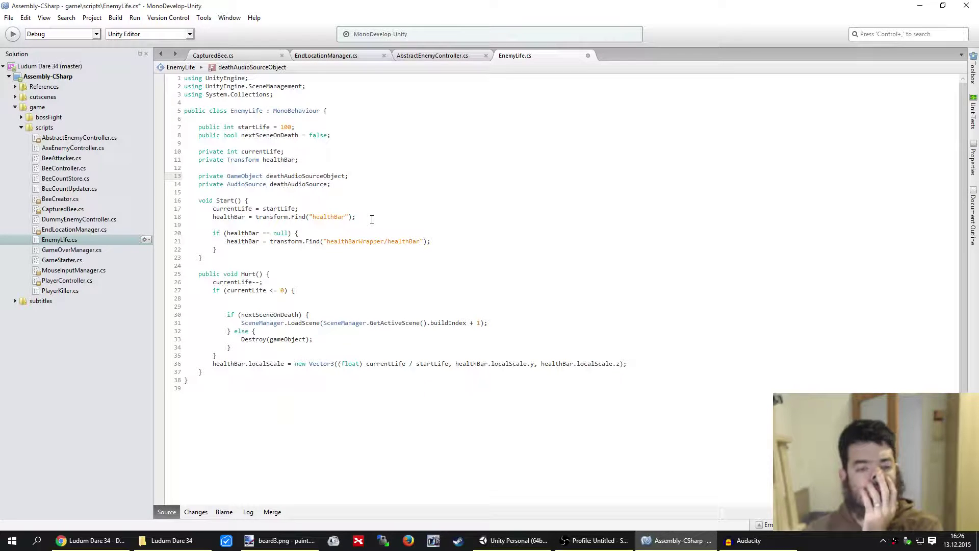
# At the end of Start(), begin the assignment deathAudioSourceObject = transform.Find(
pyautogui.click(269, 249)
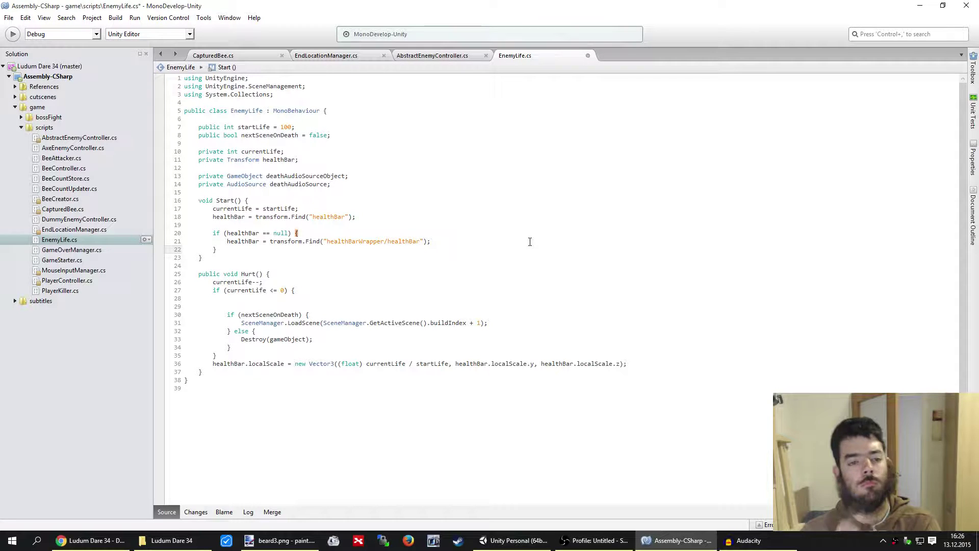
pyautogui.press('Return')
pyautogui.press('Return')
pyautogui.write('deat')
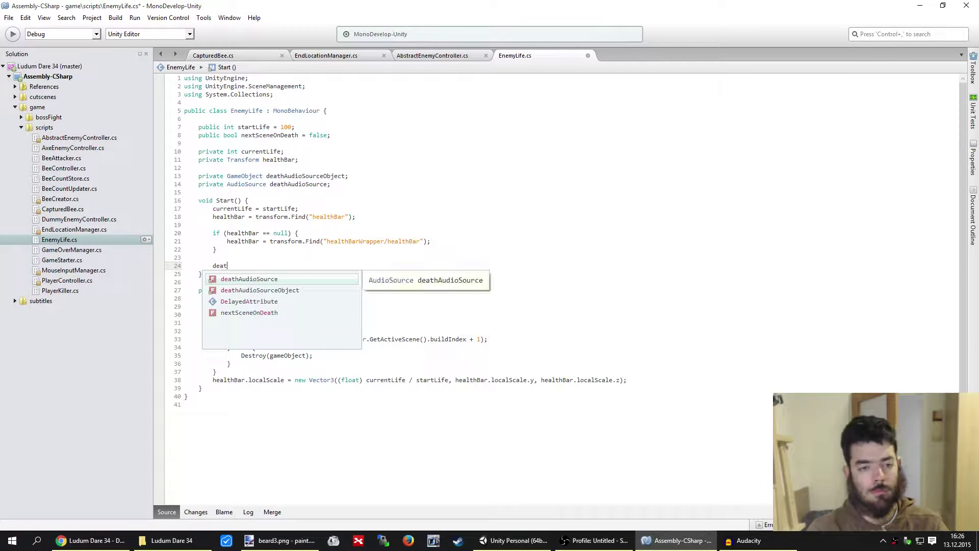
pyautogui.write('hA')
pyautogui.press('Down')
pyautogui.press('Return')
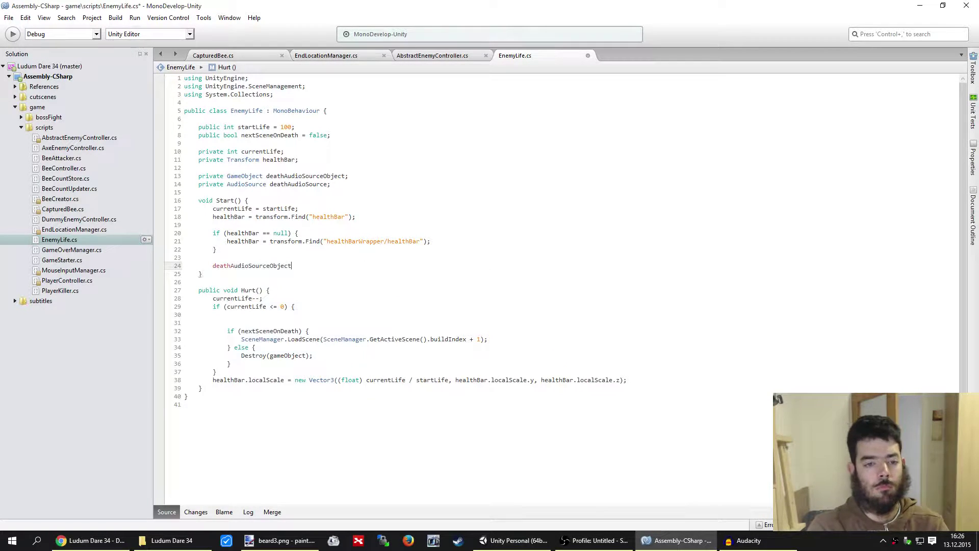
pyautogui.write(' =')
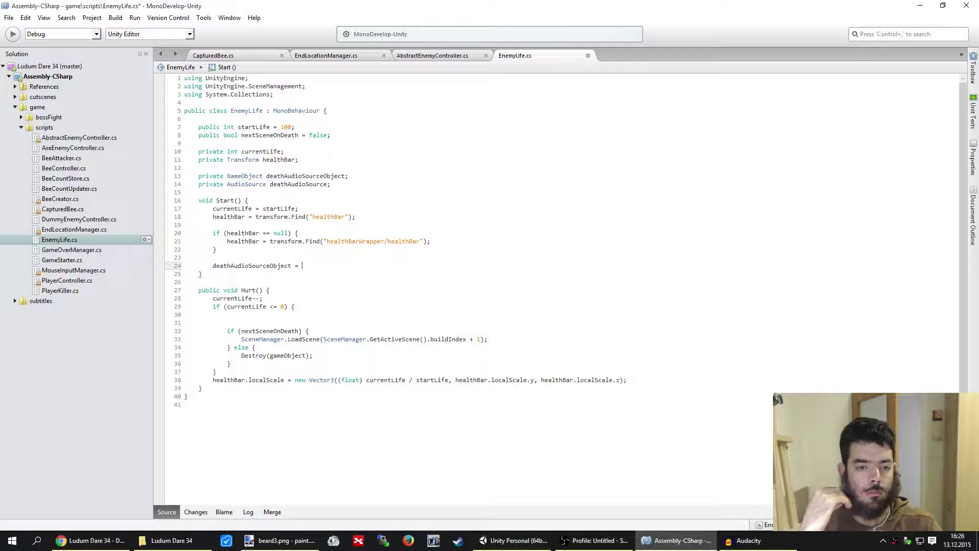
pyautogui.write('tra')
pyautogui.press('Return')
pyautogui.write('.')
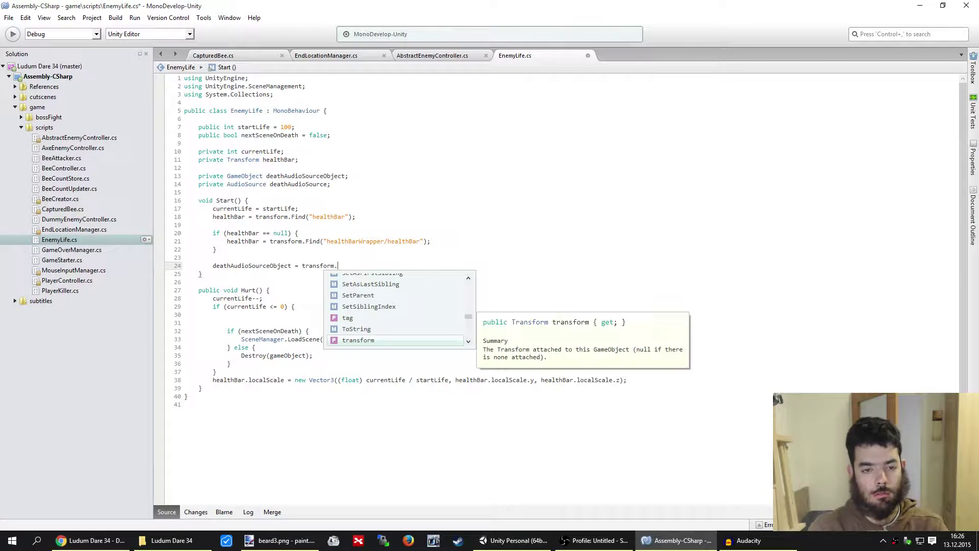
pyautogui.write('find')
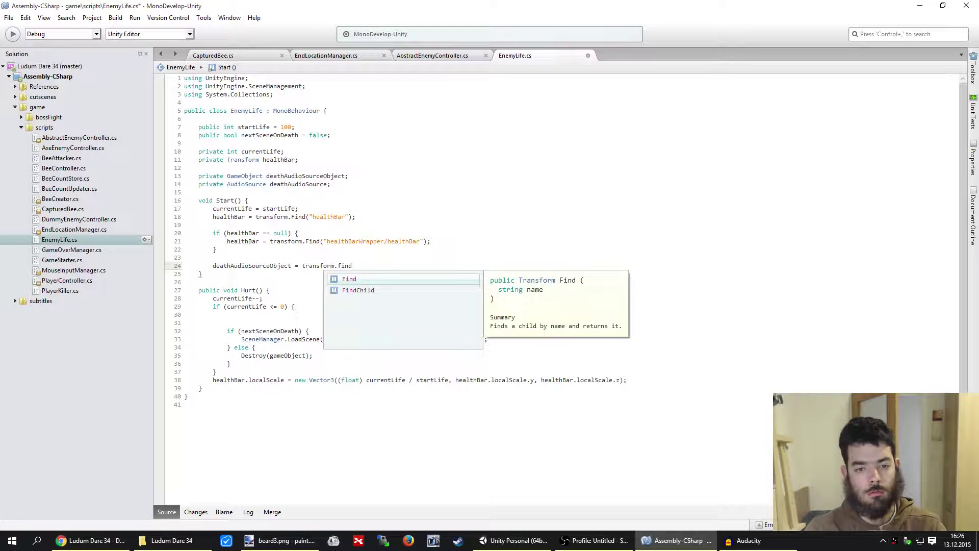
pyautogui.write('(')
# Check the child's name in Unity, complete Find("deathAudioPlayer"), and start another line
pyautogui.hotkey('alt', 'Tab')
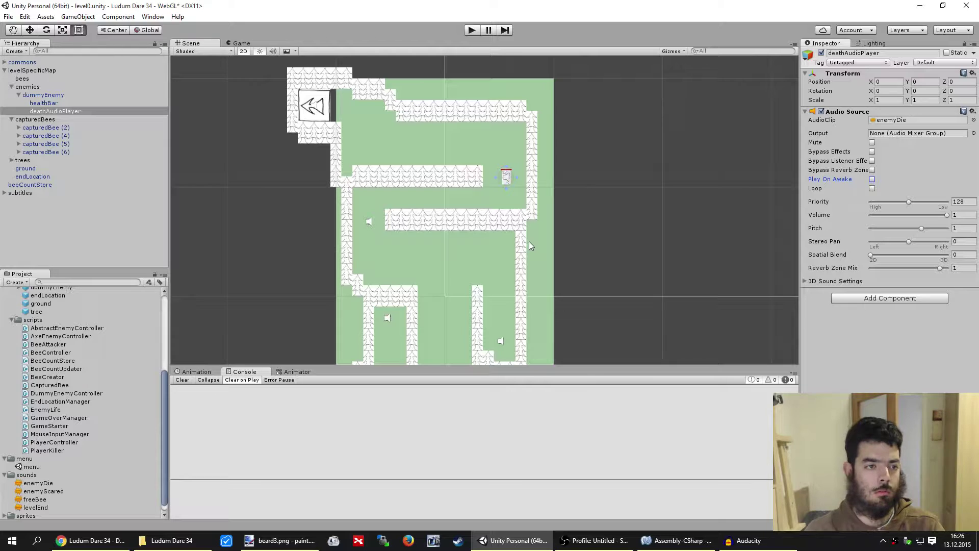
pyautogui.hotkey('alt', 'Tab')
pyautogui.write('"de')
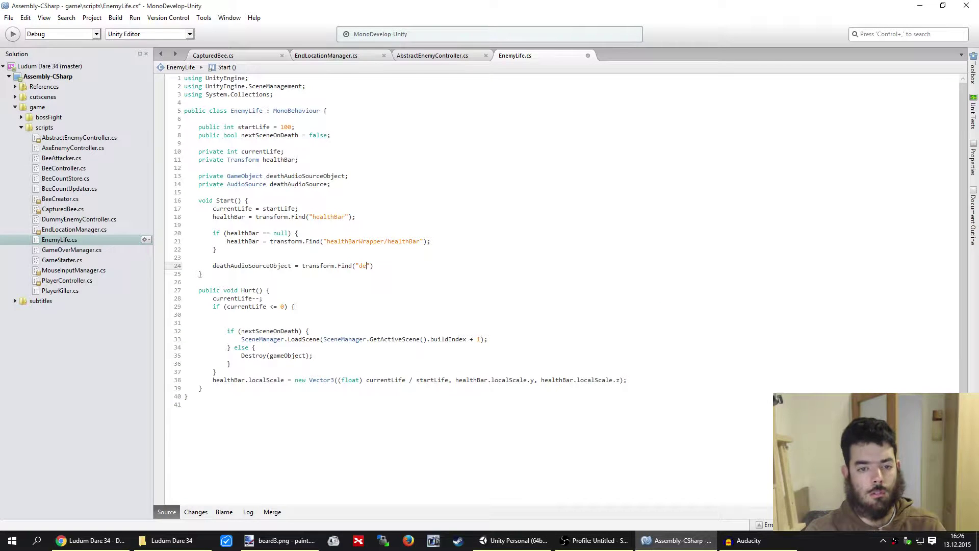
pyautogui.write('athAudioPla')
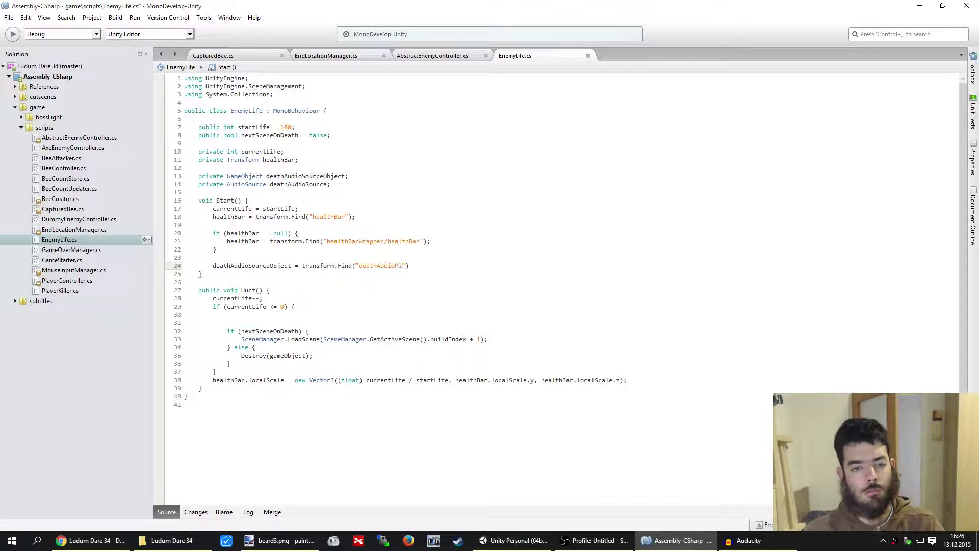
pyautogui.write('yer')
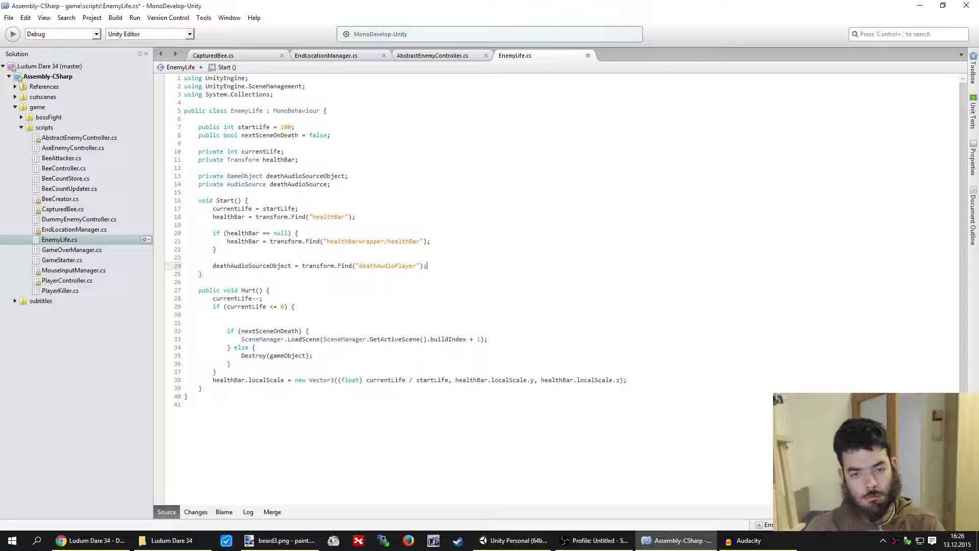
pyautogui.press('End')
pyautogui.press('Return')
pyautogui.write('death')
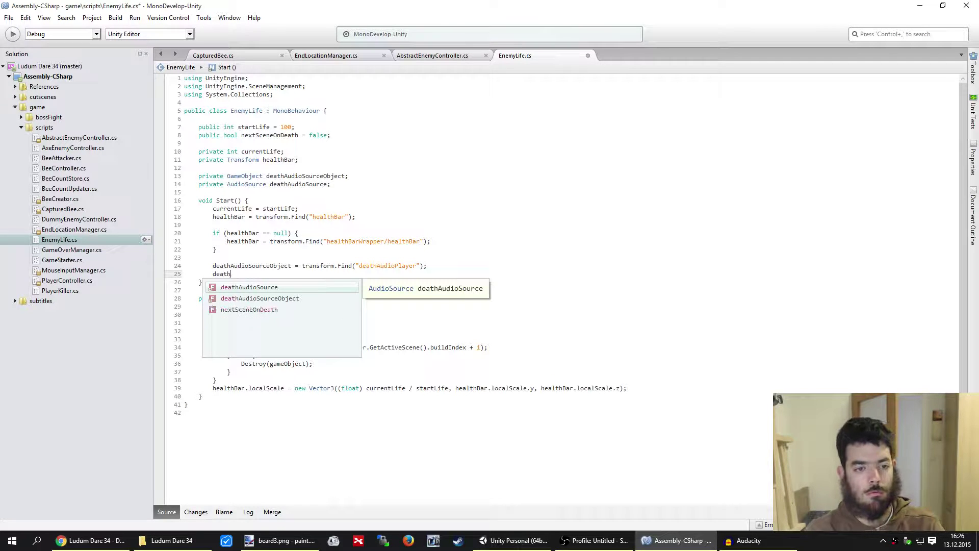
pyautogui.write('A')
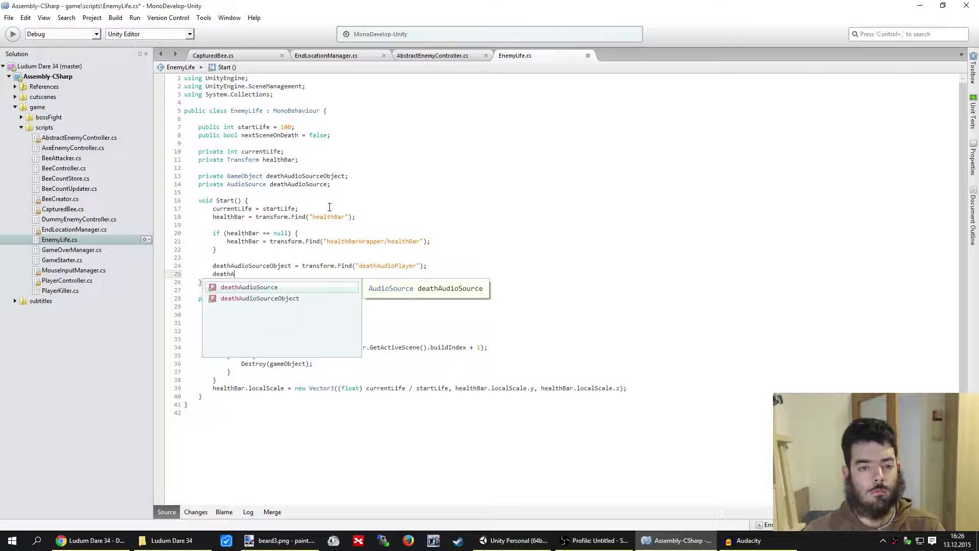
# Rename the field to deathAudioPlayer and update the assignment in Start() to match
pyautogui.click(328, 176)
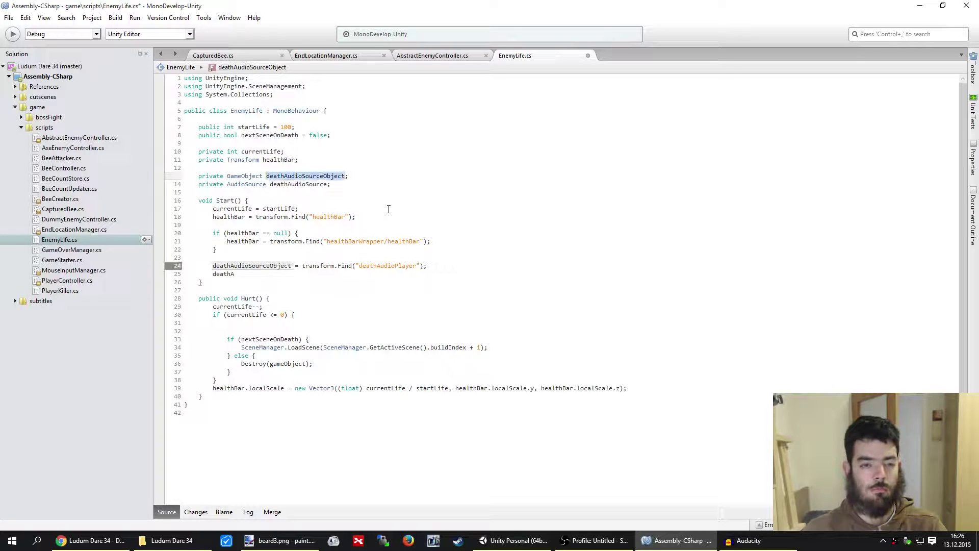
pyautogui.press('End')
pyautogui.press('BackSpace')
pyautogui.press('BackSpace')
pyautogui.press('BackSpace')
pyautogui.press('BackSpace')
pyautogui.press('BackSpace')
pyautogui.press('BackSpace')
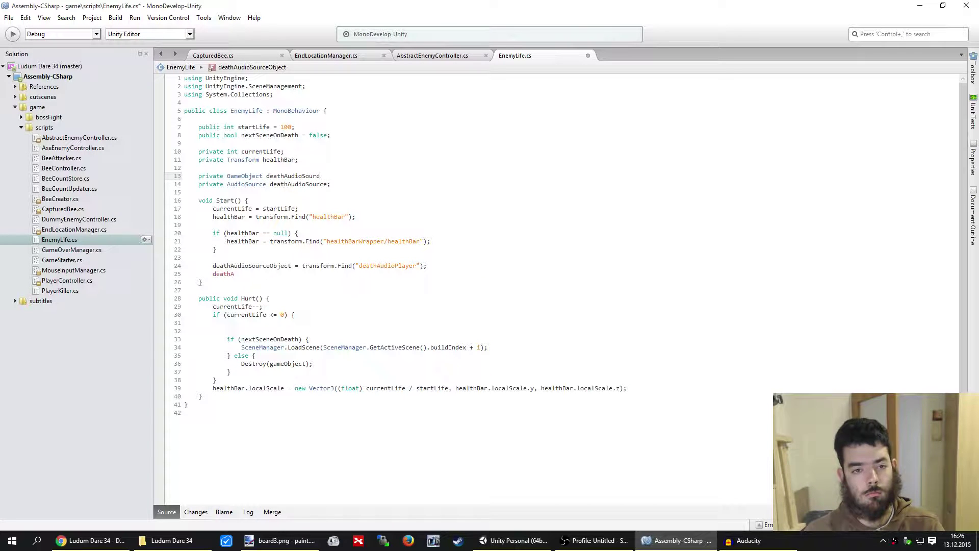
pyautogui.press('BackSpace')
pyautogui.press('BackSpace')
pyautogui.press('BackSpace')
pyautogui.press('BackSpace')
pyautogui.press('BackSpace')
pyautogui.write('Play')
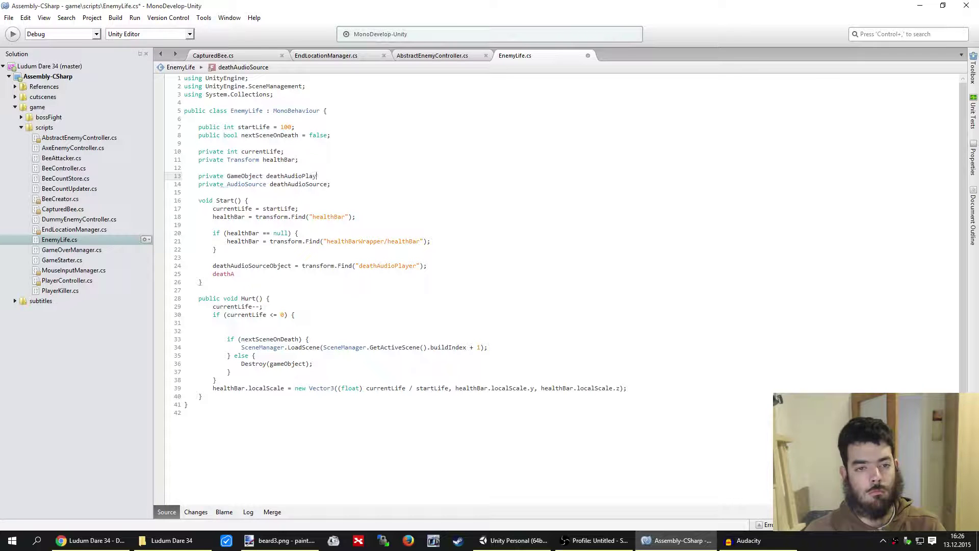
pyautogui.write('er;')
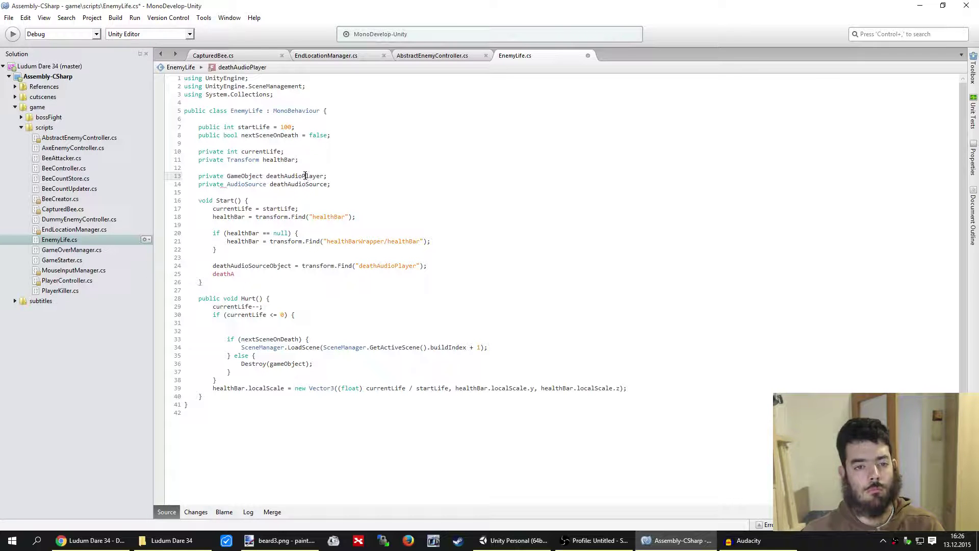
pyautogui.doubleClick(306, 176)
pyautogui.hotkey('ctrl', 'c')
pyautogui.click(276, 266)
pyautogui.doubleClick(276, 266)
pyautogui.hotkey('ctrl', 'v')
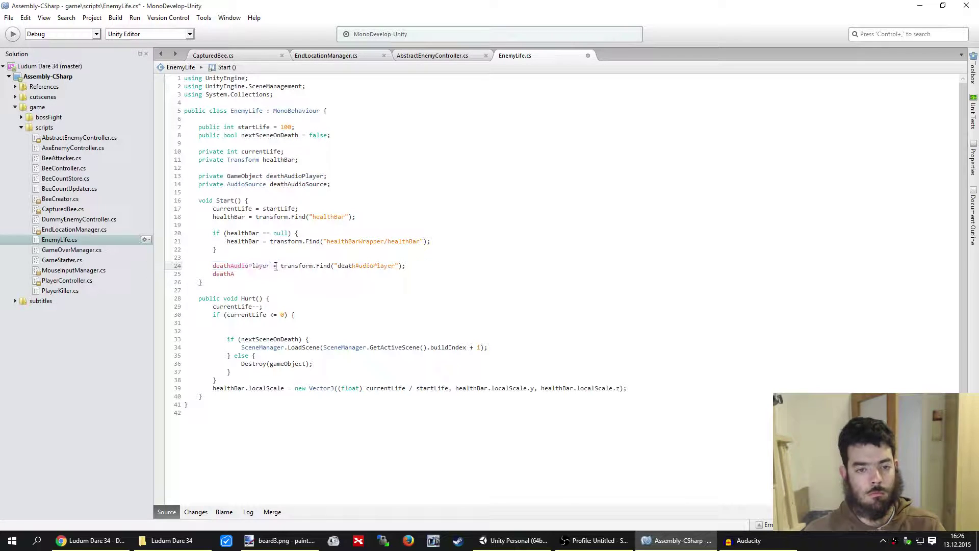
pyautogui.click(270, 274)
# Delete the AudioSource field line and the leftover half-typed line
pyautogui.click(340, 185)
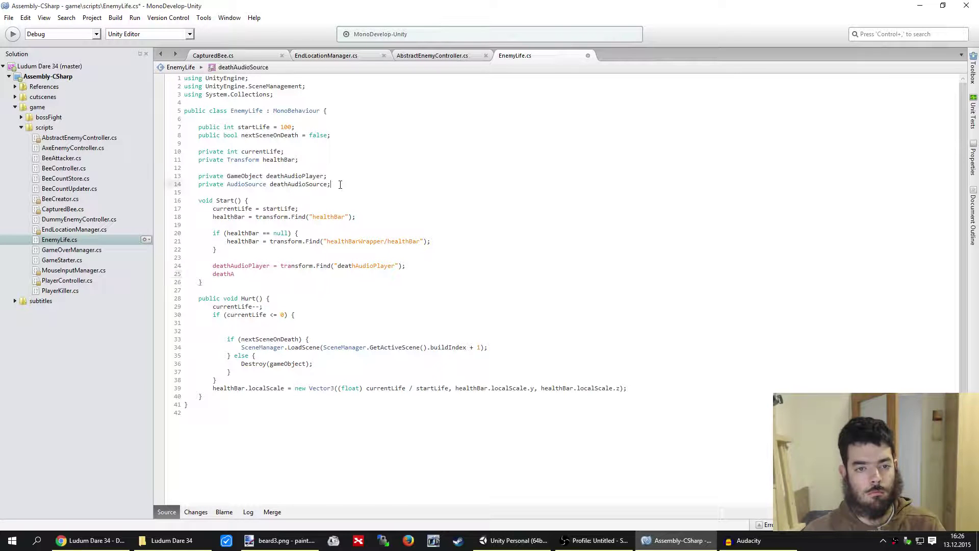
pyautogui.hotkey('shift', 'Up')
pyautogui.press('BackSpace')
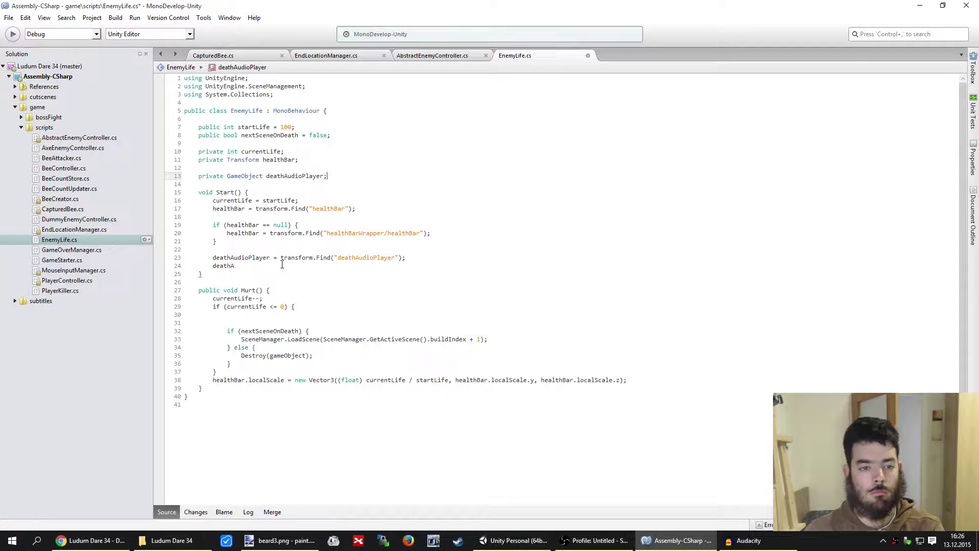
pyautogui.moveTo(234, 265); pyautogui.dragTo(398, 257)
pyautogui.press('BackSpace')
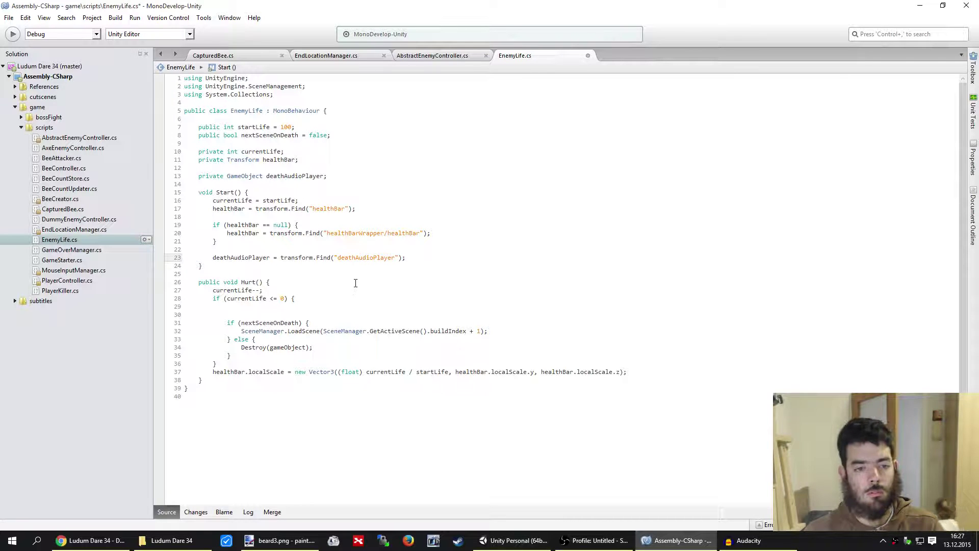
# Move the deathAudioPlayer lookup directly under the healthBar lookup, then add a blank line in Hurt()
pyautogui.hotkey('shift', 'Up')
pyautogui.hotkey('ctrl', 'c')
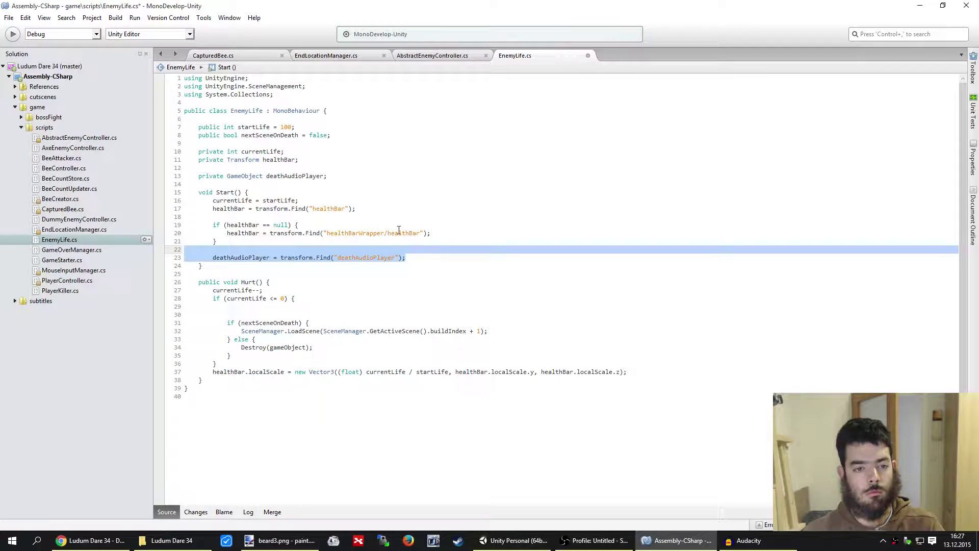
pyautogui.press('BackSpace')
pyautogui.click(371, 210)
pyautogui.hotkey('ctrl', 'v')
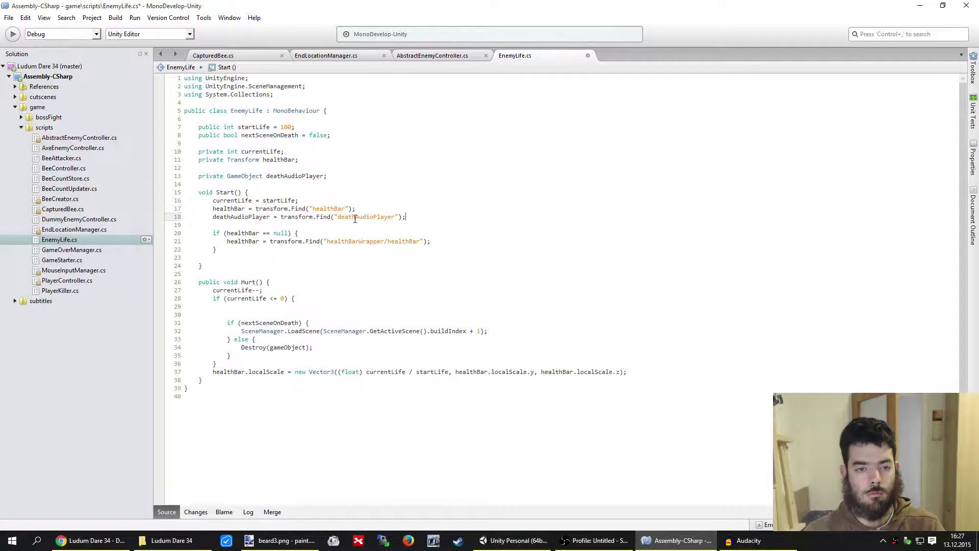
pyautogui.click(266, 255)
pyautogui.press('BackSpace')
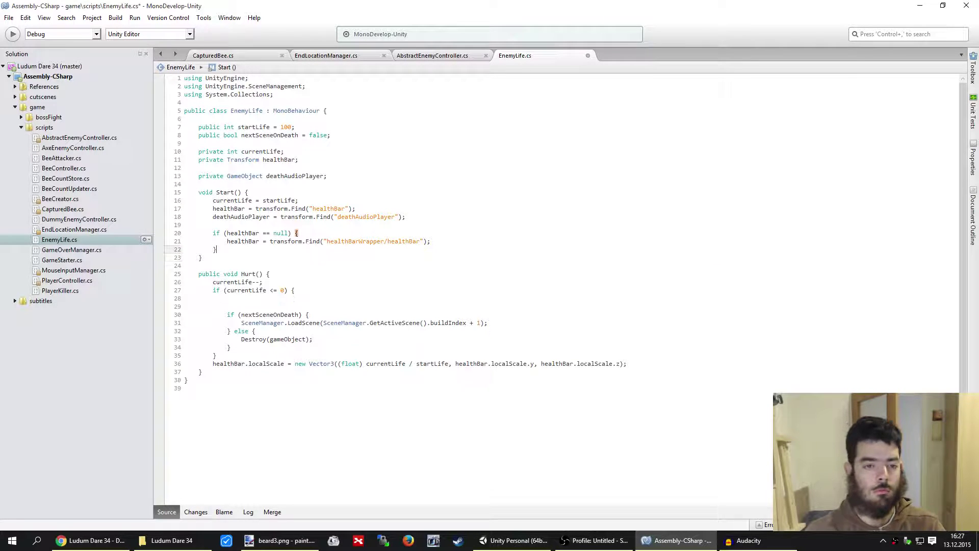
pyautogui.click(266, 354)
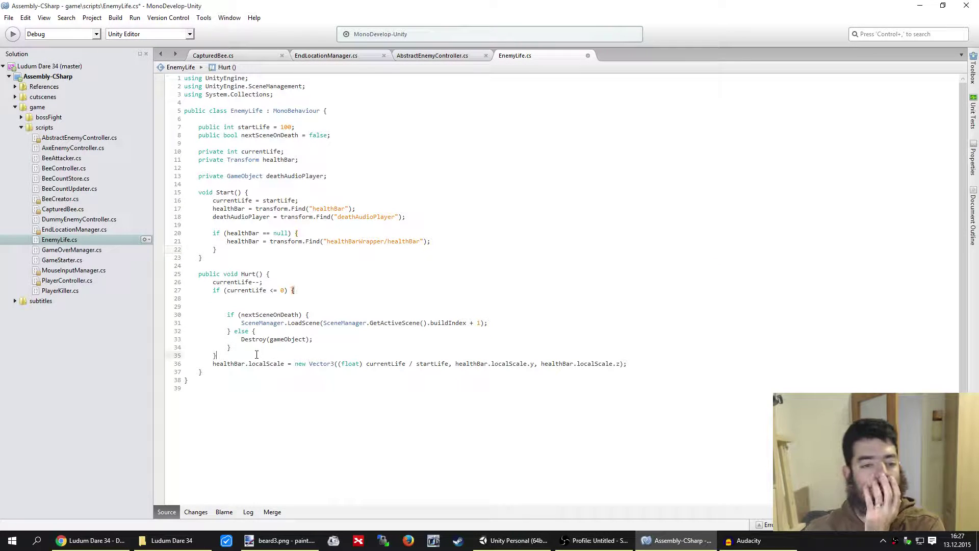
pyautogui.press('Return')
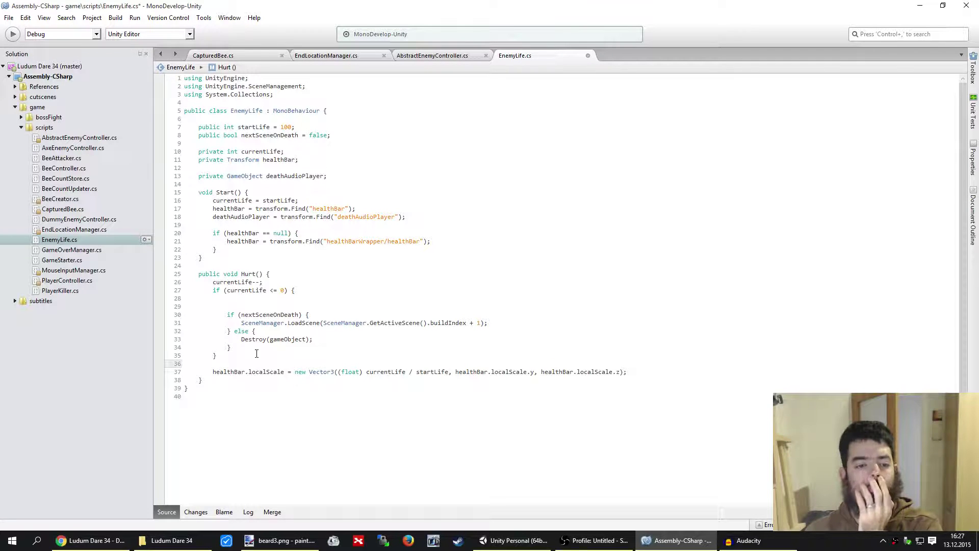
# In the zero-life block, write AudioSource deathAudioSource = deathAudioPlayer.GetComponent<AudioSource>()
pyautogui.click(249, 299)
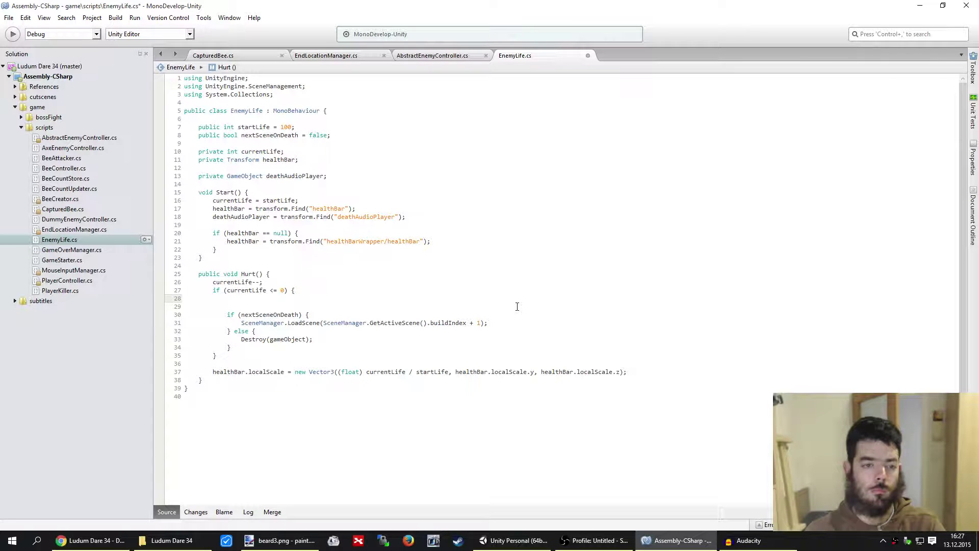
pyautogui.write('Au')
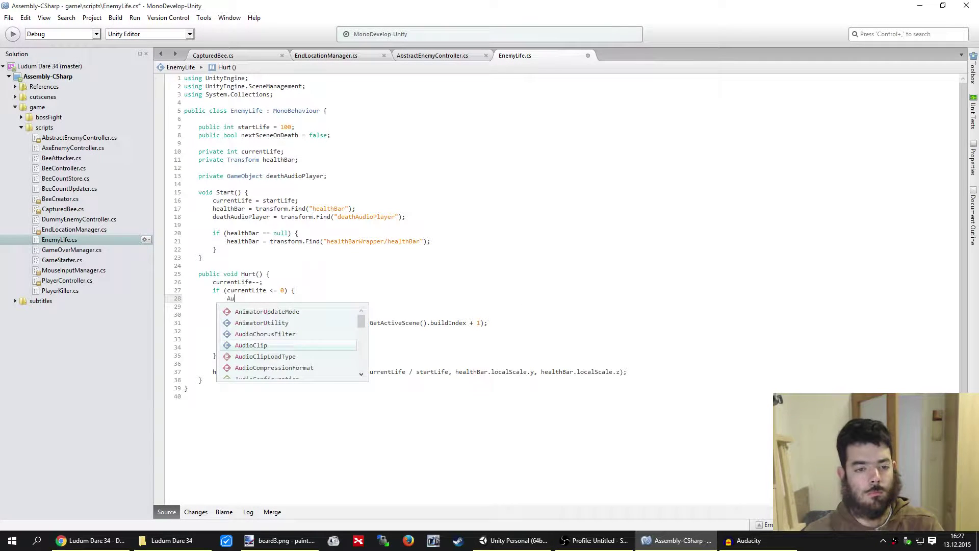
pyautogui.write('dioS')
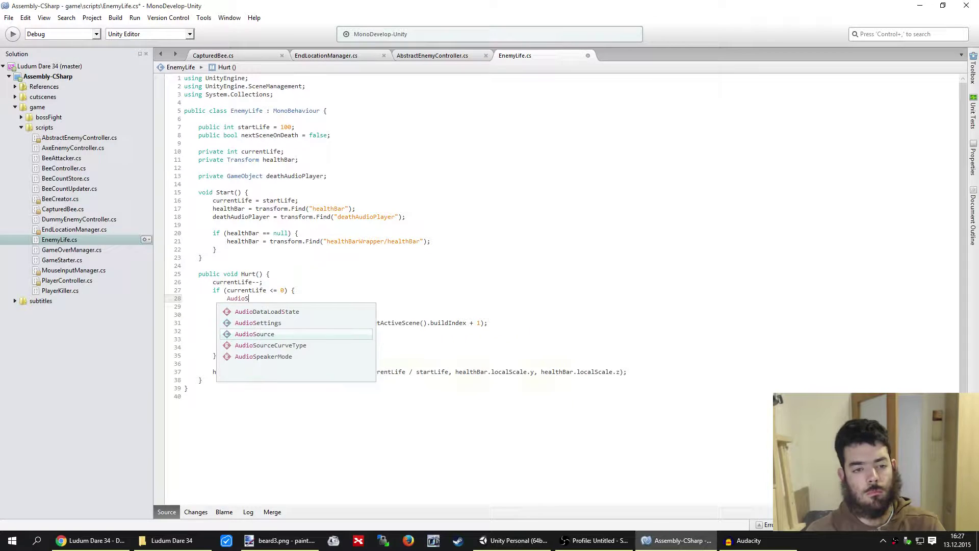
pyautogui.press('Return')
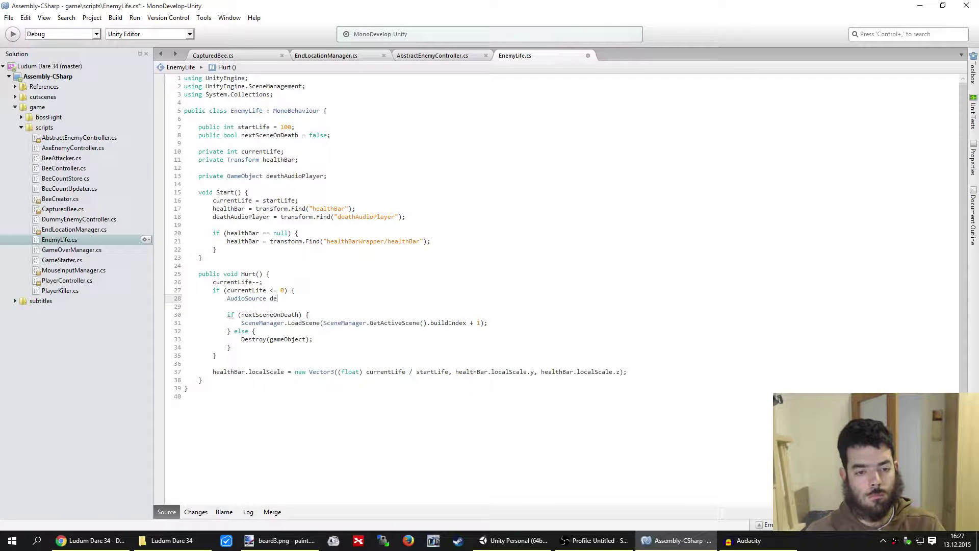
pyautogui.press('BackSpace')
pyautogui.press('BackSpace')
pyautogui.press('BackSpace')
pyautogui.write('dea')
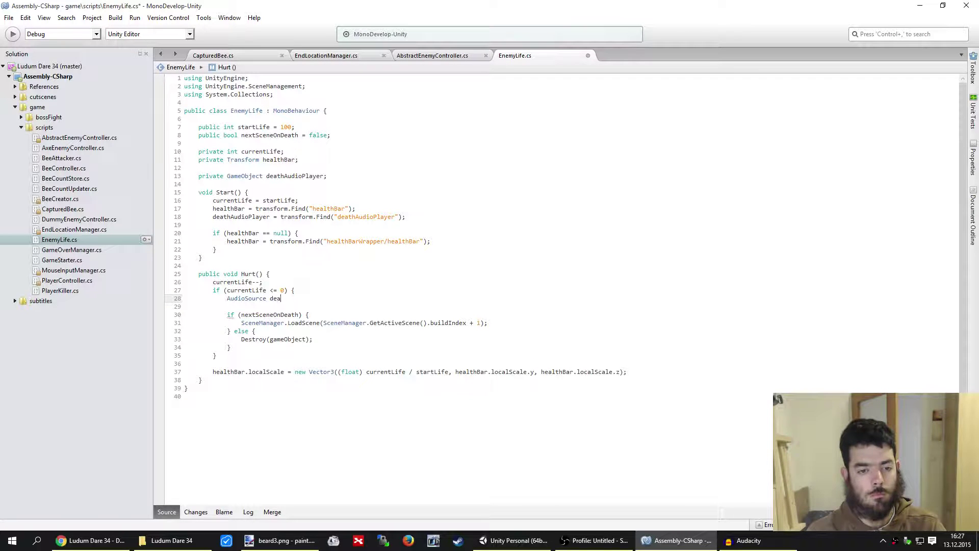
pyautogui.write('thAudioSour')
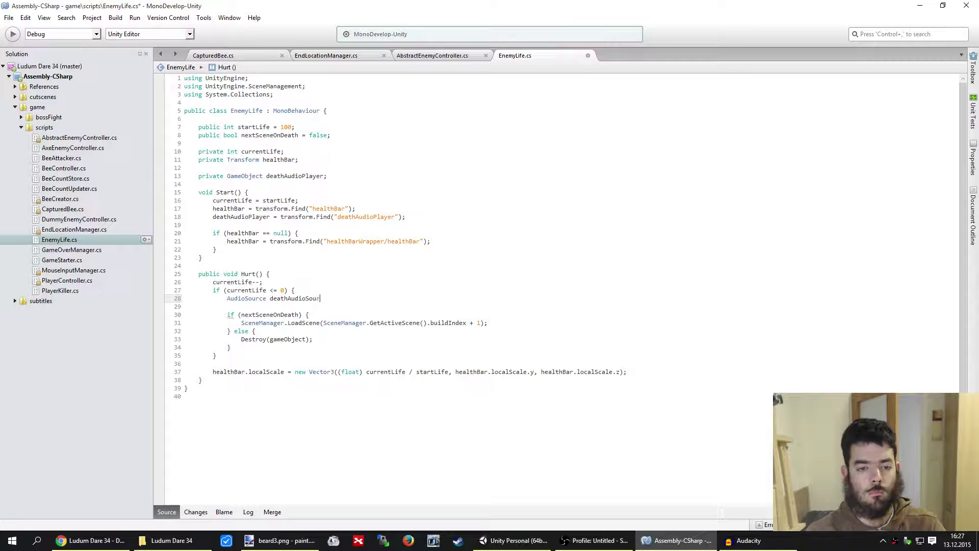
pyautogui.write('ce')
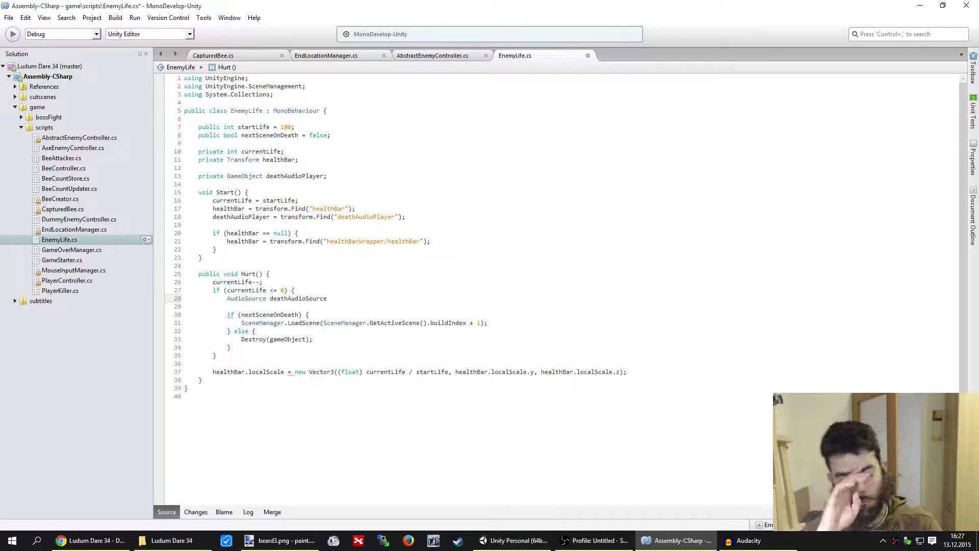
pyautogui.write(' = ')
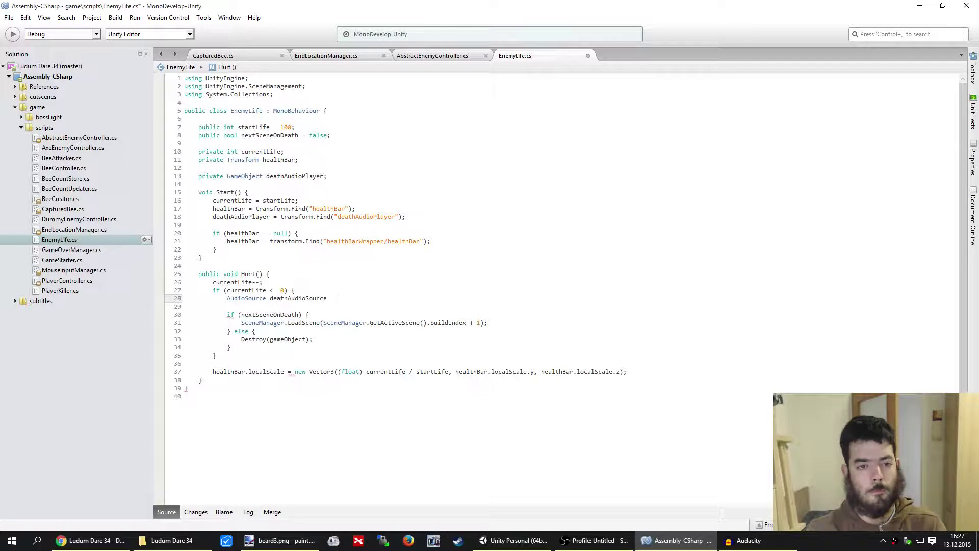
pyautogui.write('deatA')
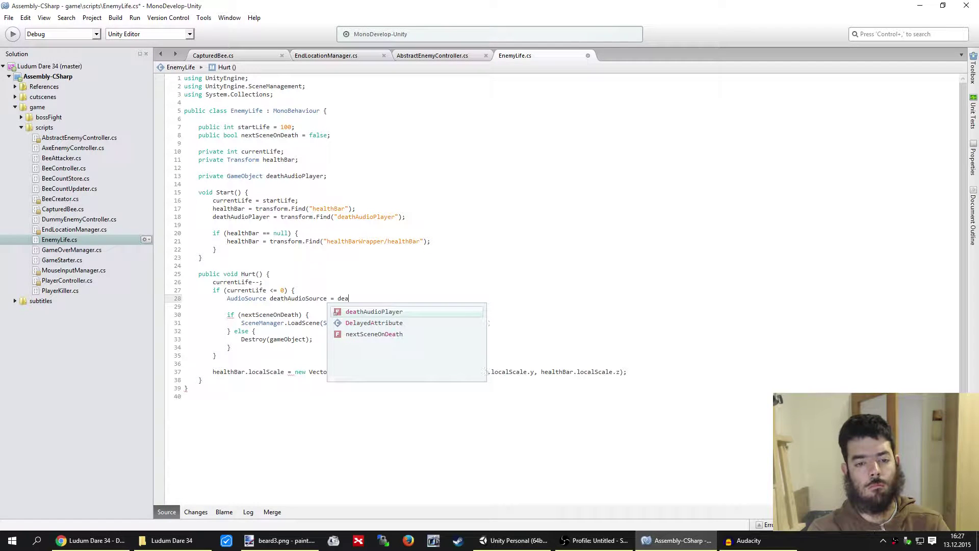
pyautogui.press('Return')
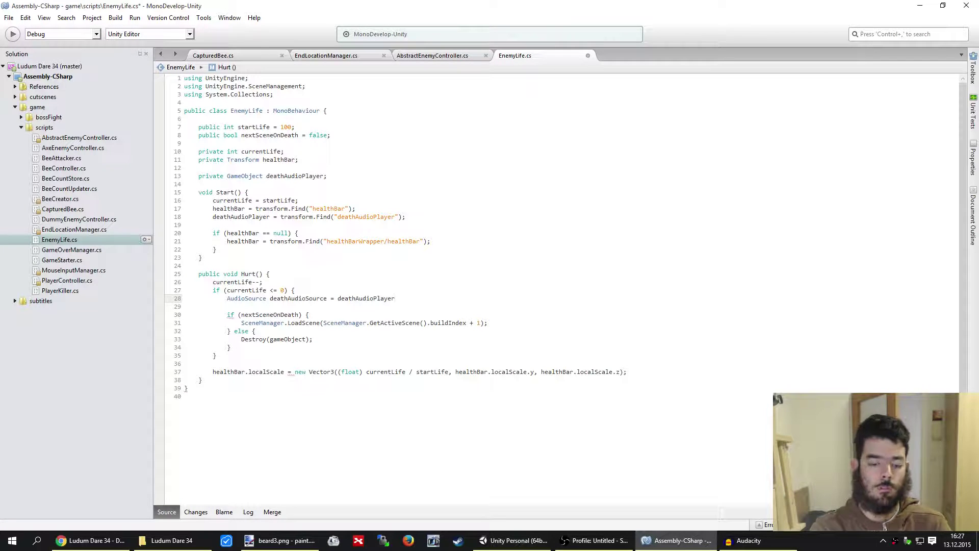
pyautogui.write('.ge')
pyautogui.press('Up')
pyautogui.press('Up')
pyautogui.press('Up')
pyautogui.write('<')
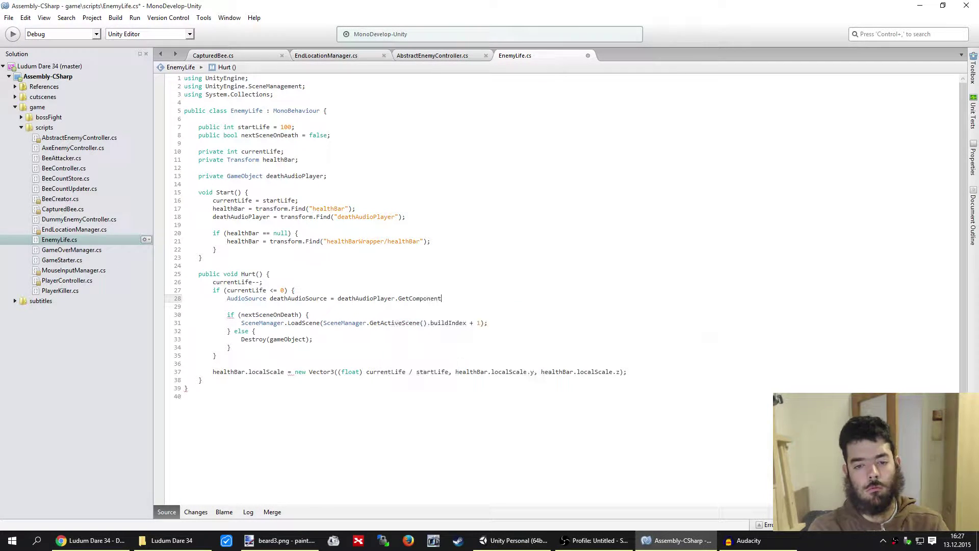
pyautogui.write('Audio')
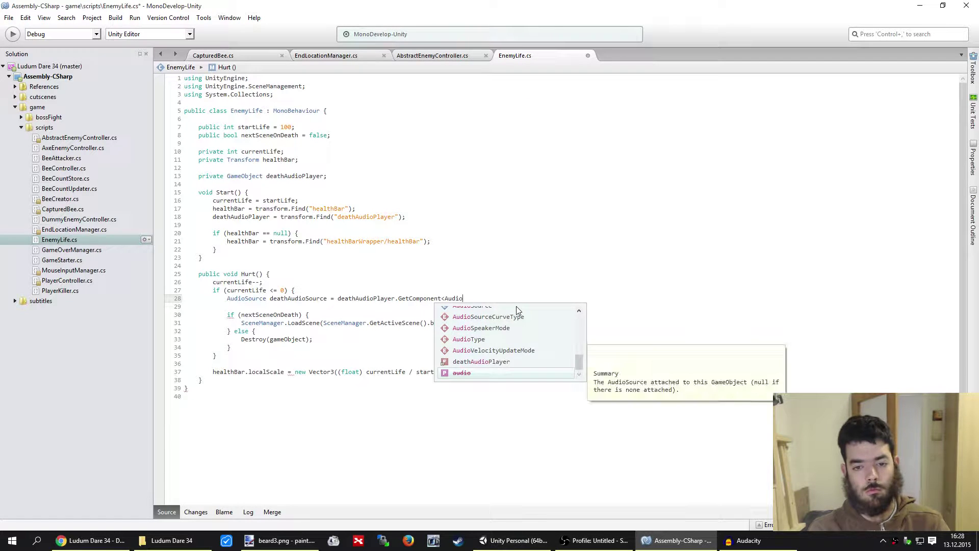
pyautogui.write('S')
pyautogui.press('Return')
pyautogui.write('>(')
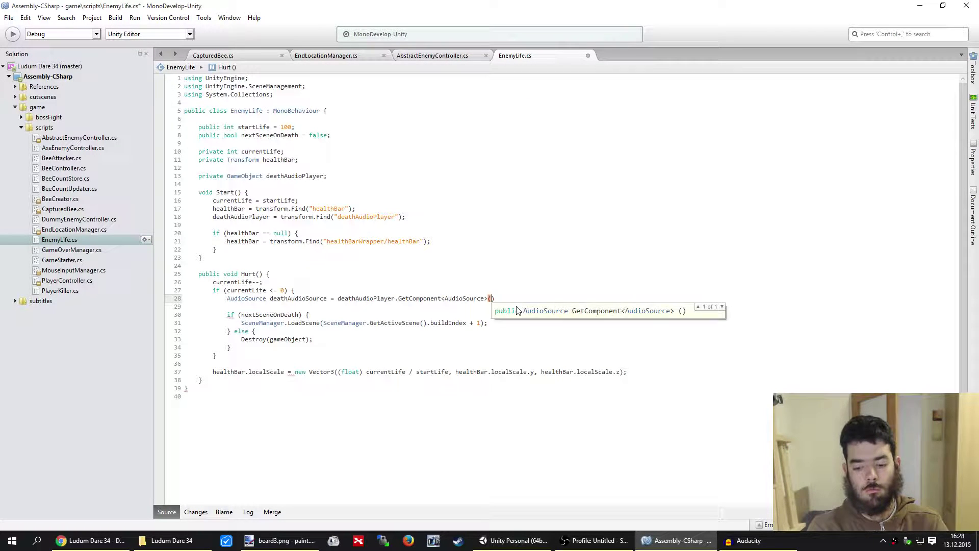
pyautogui.write(')')
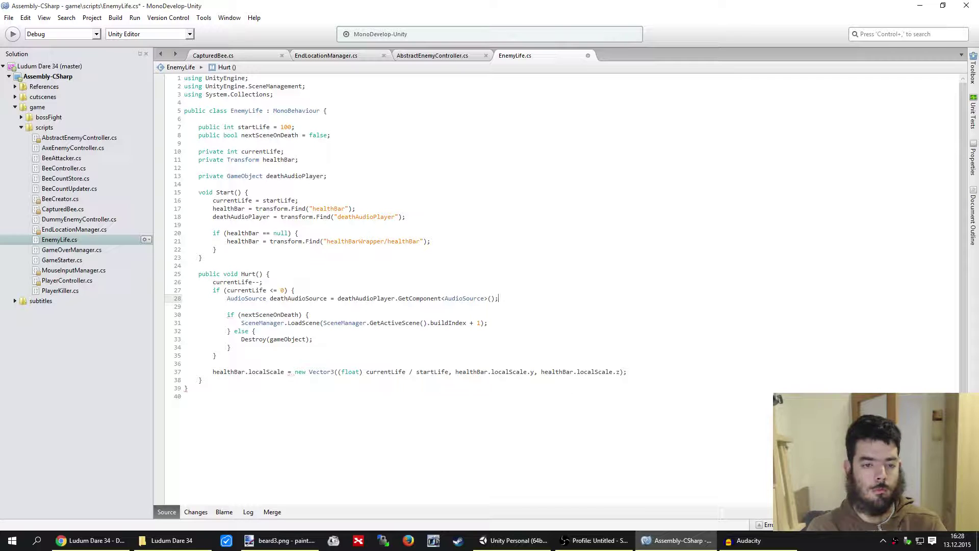
# Add deathAudioSource.Play(); below the AudioSource declaration
pyautogui.press('Return')
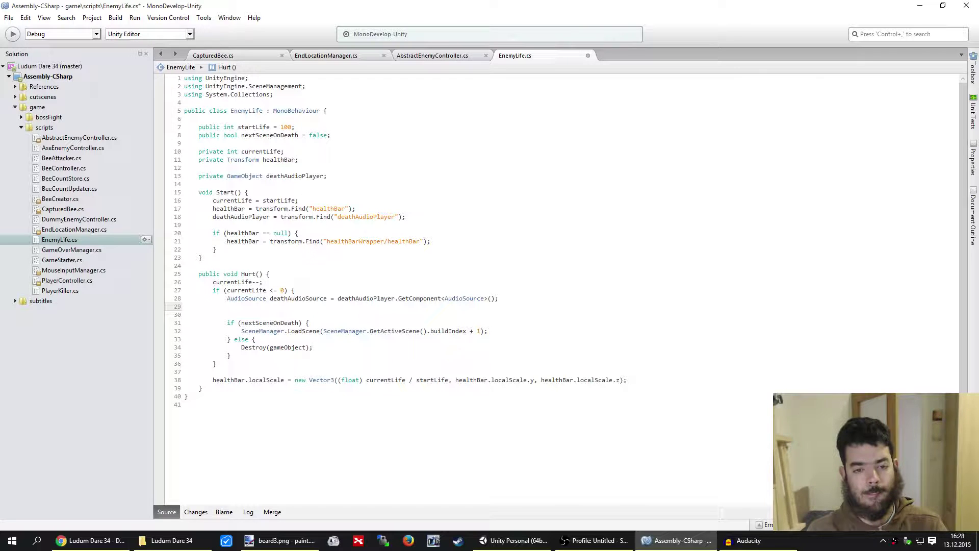
pyautogui.write('deat')
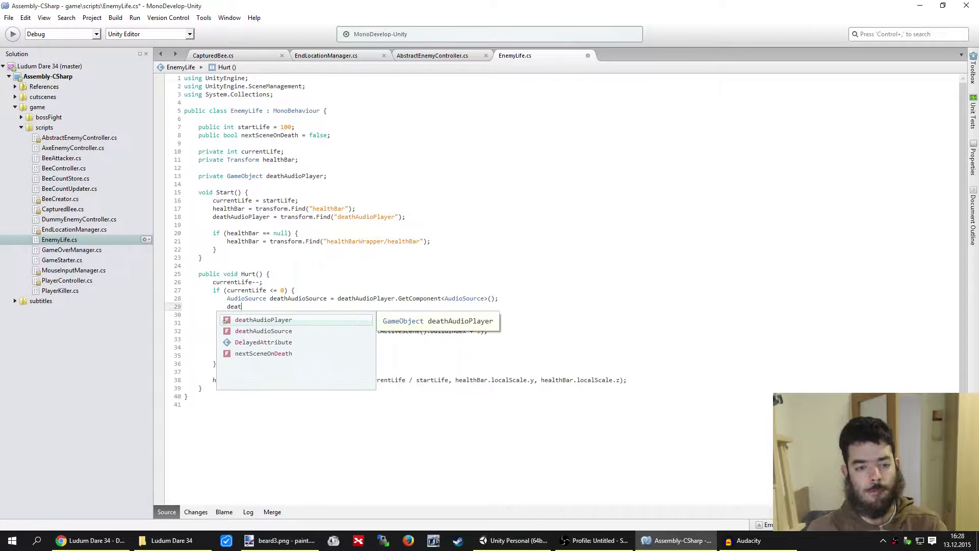
pyautogui.press('Return')
pyautogui.write('.Pla')
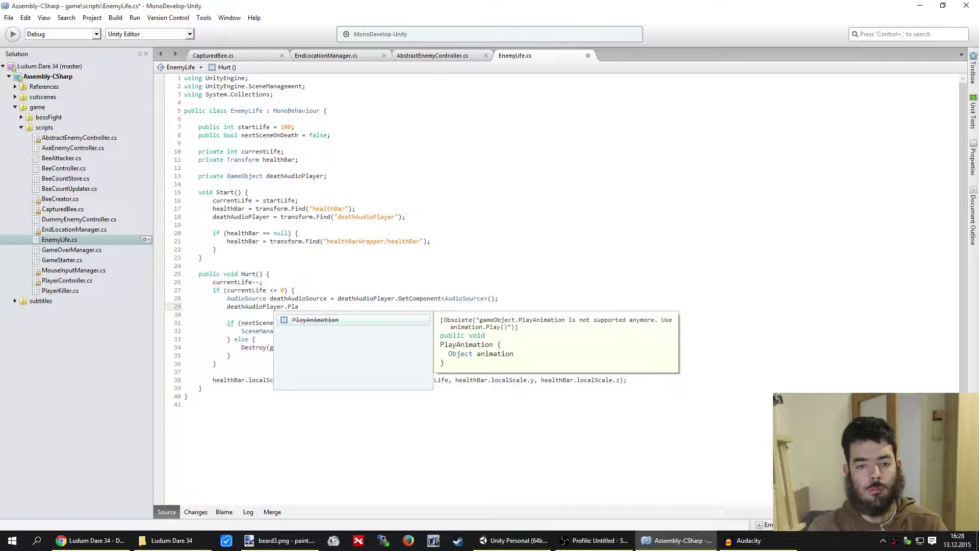
pyautogui.press('BackSpace')
pyautogui.press('BackSpace')
pyautogui.press('BackSpace')
pyautogui.press('BackSpace')
pyautogui.press('BackSpace')
pyautogui.press('BackSpace')
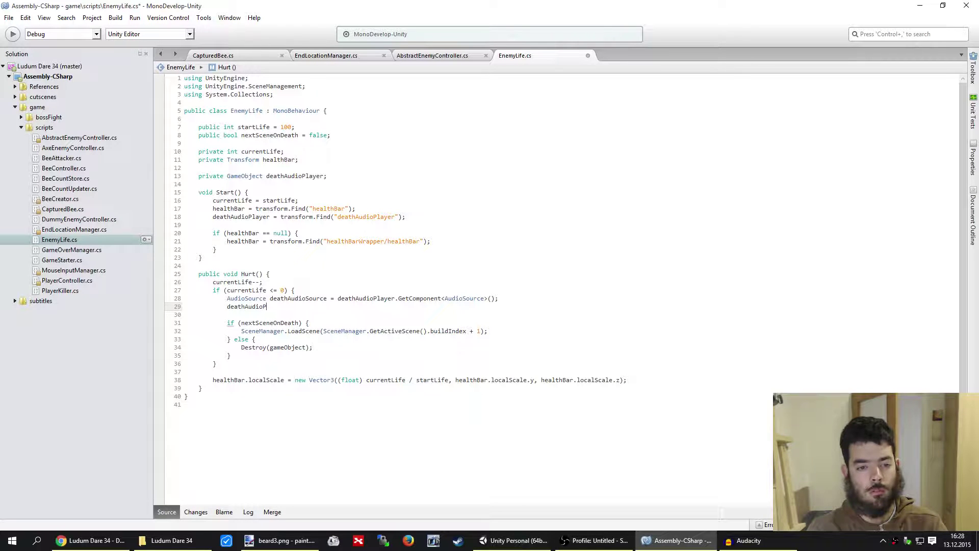
pyautogui.press('BackSpace')
pyautogui.write('Source.')
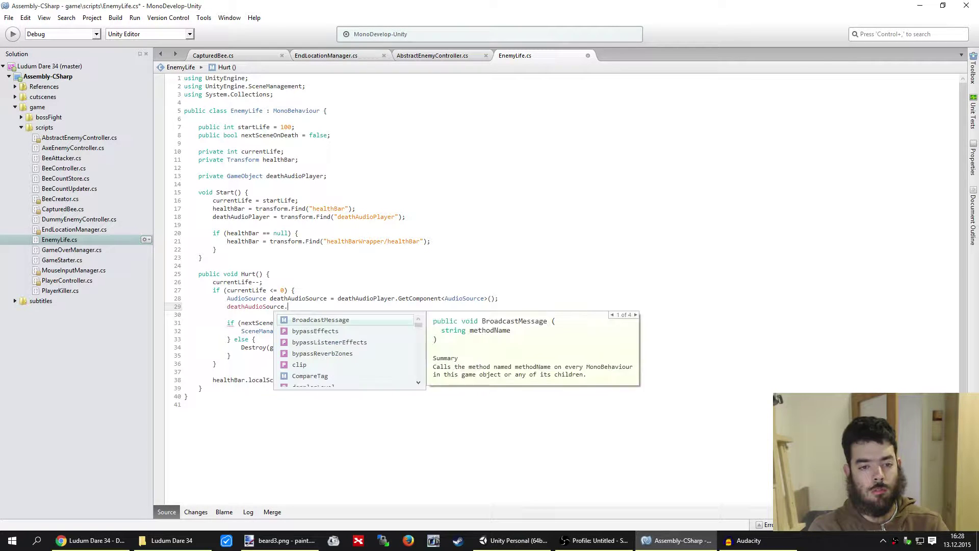
pyautogui.write('Pl')
pyautogui.press('Return')
pyautogui.write('()')
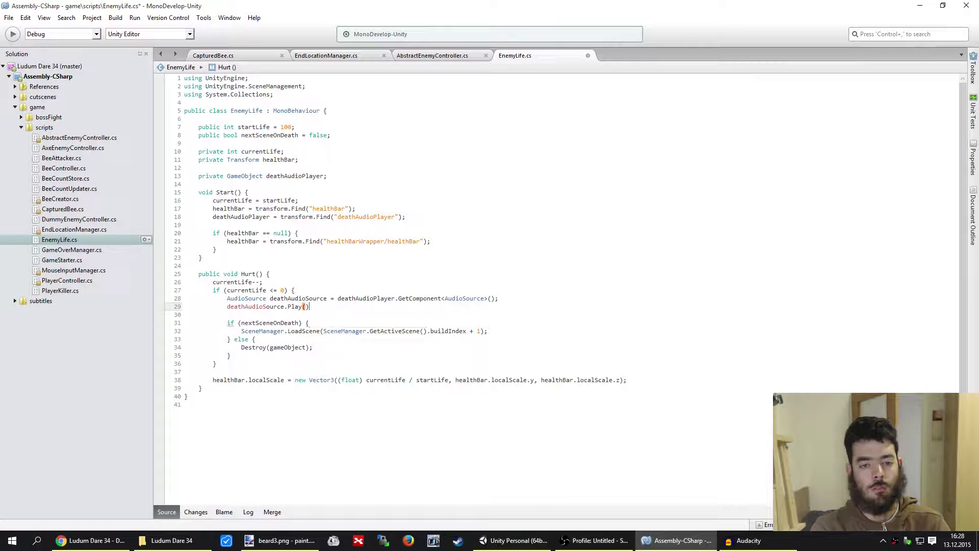
pyautogui.write(';')
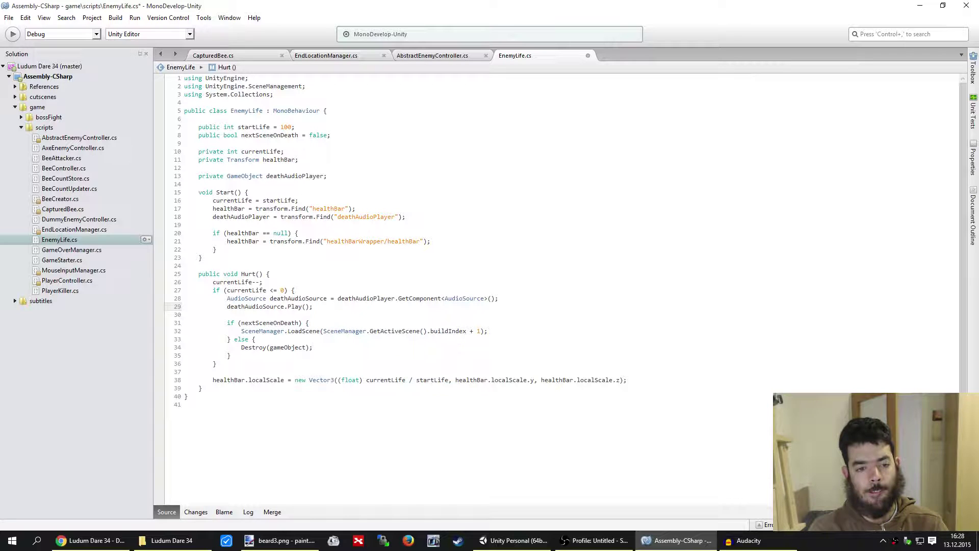
# Add deathAudioPlayer.transform.parent = null; on the next line
pyautogui.press('Return')
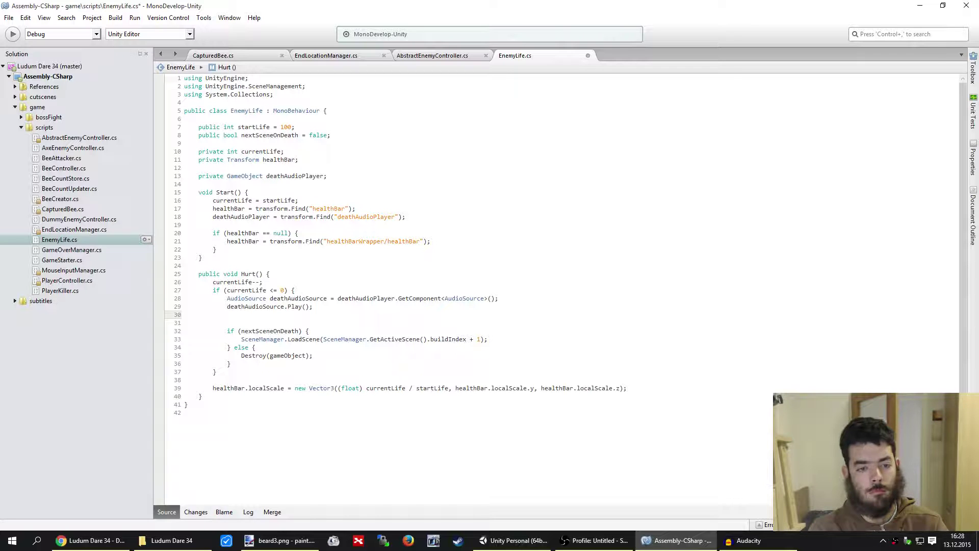
pyautogui.write('dea')
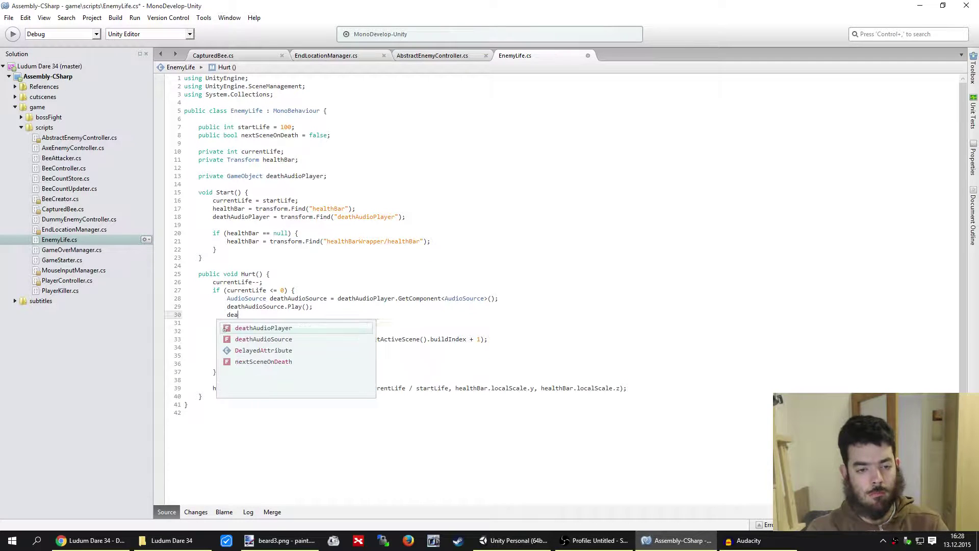
pyautogui.write('thAP')
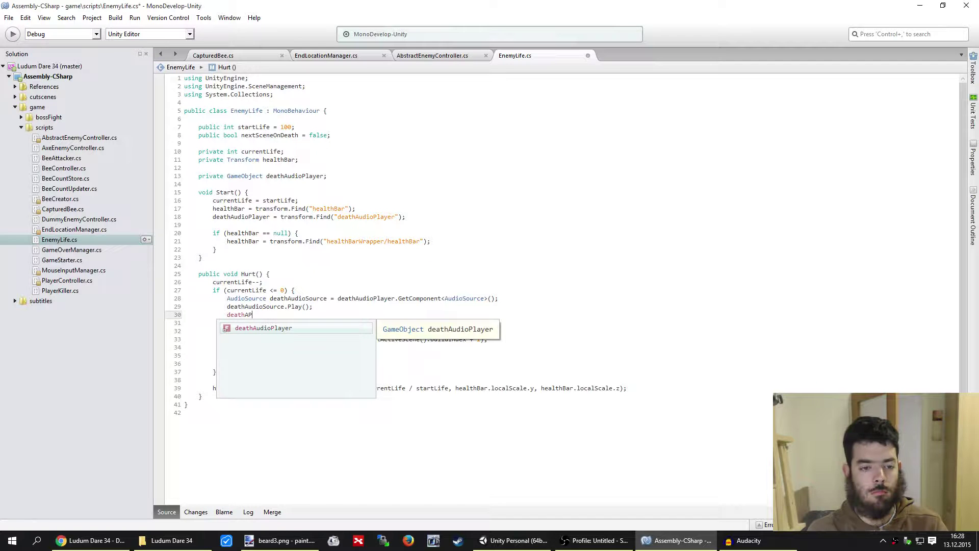
pyautogui.press('BackSpace')
pyautogui.write('udioPlayer.tr')
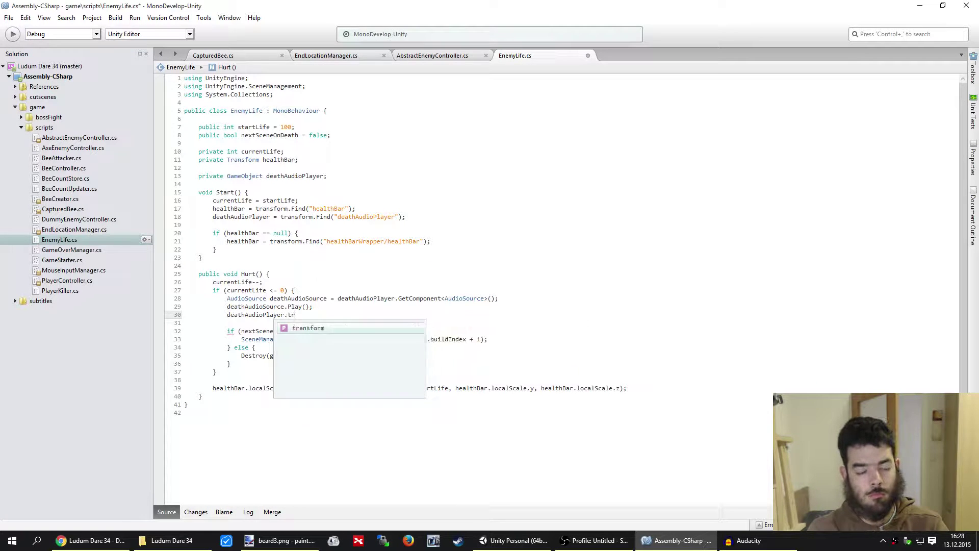
pyautogui.write('ansform.parent')
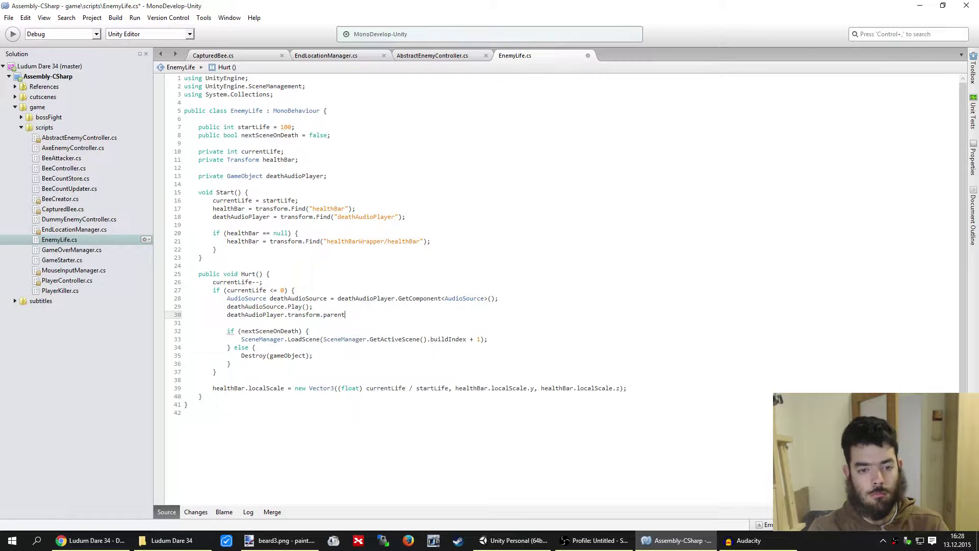
pyautogui.write(' = null;')
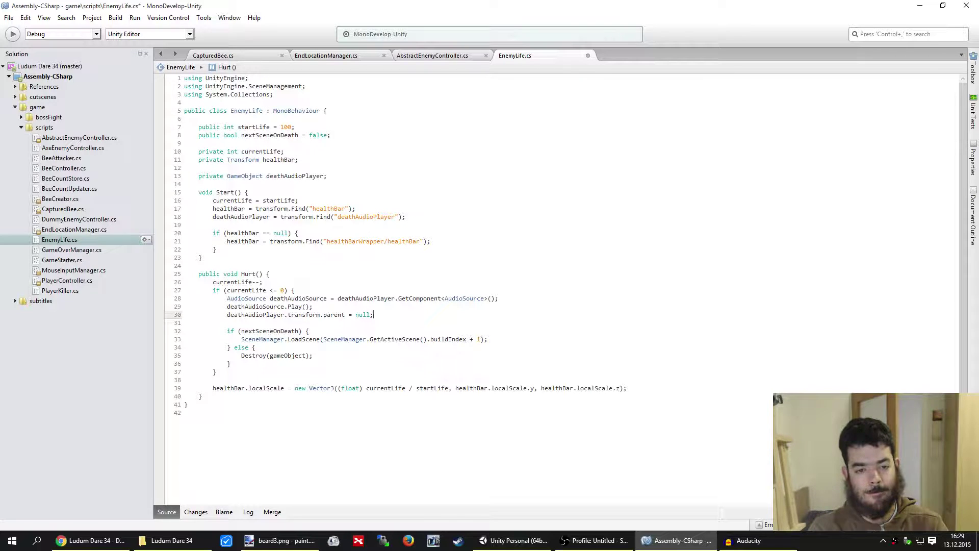
# Add Destroy(gameObject); after the parent-detach line
pyautogui.press('Return')
pyautogui.press('Return')
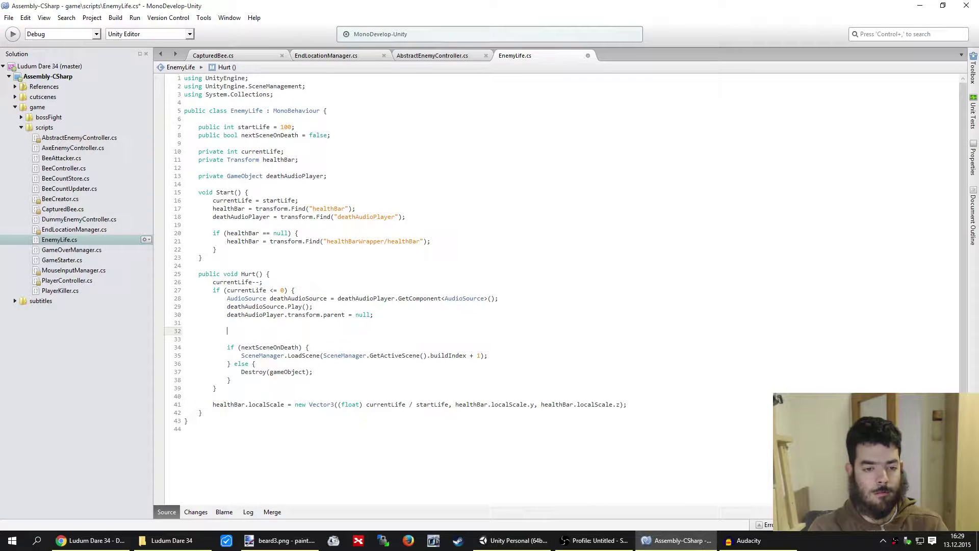
pyautogui.write('Des')
pyautogui.press('Return')
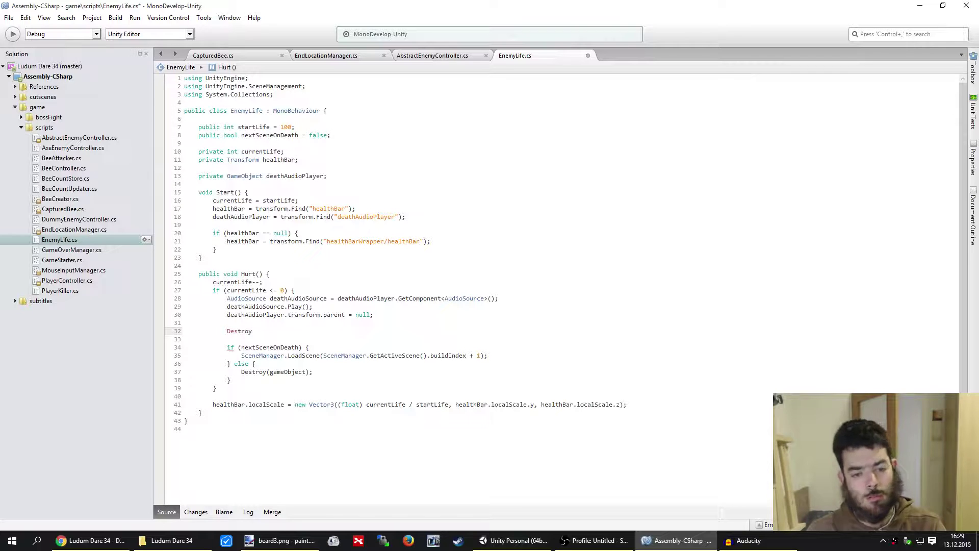
pyautogui.write('(')
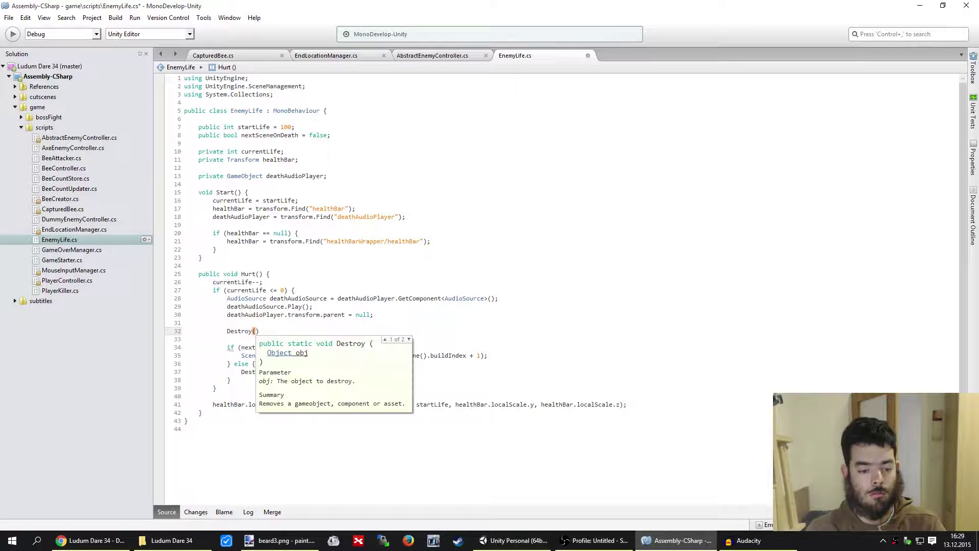
pyautogui.write('gam')
pyautogui.press('Return')
pyautogui.write(');')
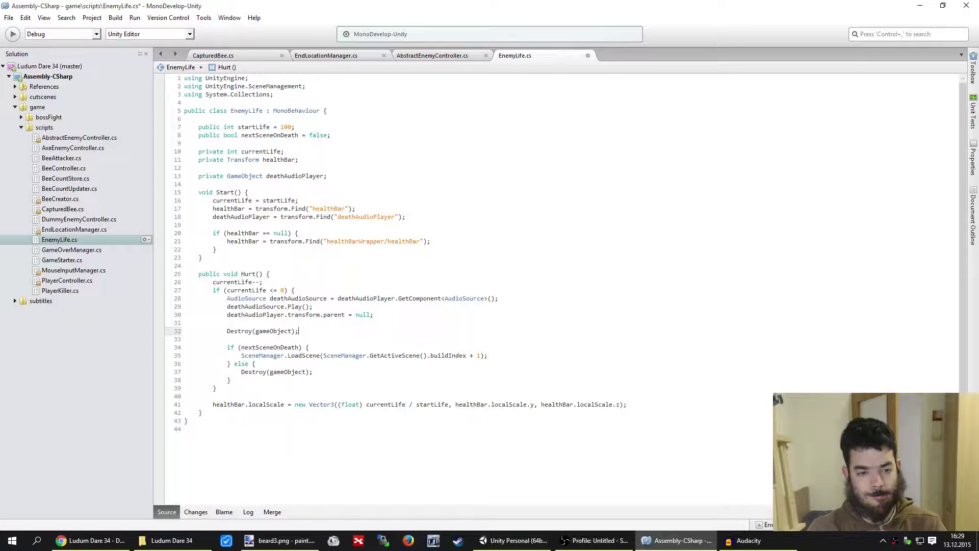
# Insert StartCoroutine(AfterDeathSoundPlayed()); above the Destroy call and copy the method name
pyautogui.click(227, 323)
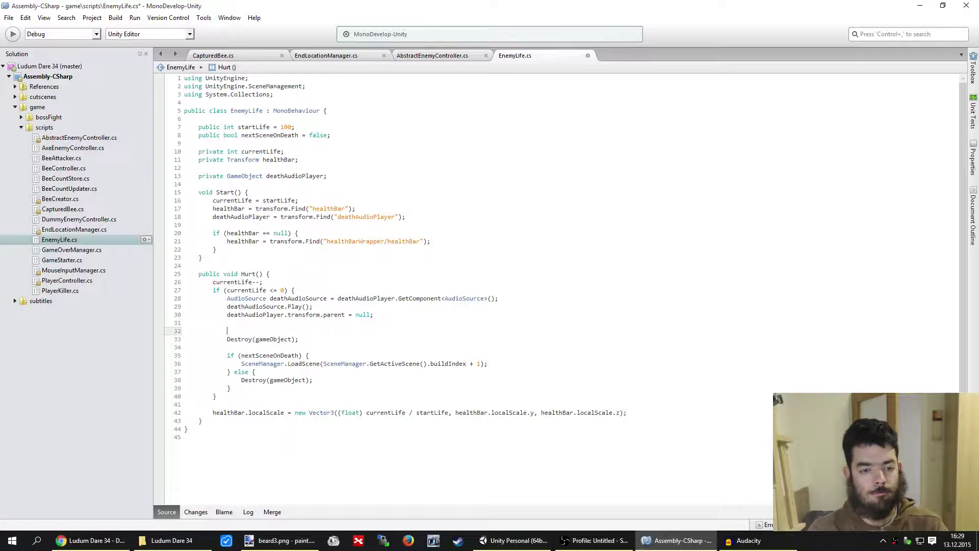
pyautogui.press('Return')
pyautogui.press('Return')
pyautogui.press('Up')
pyautogui.write('StartCo')
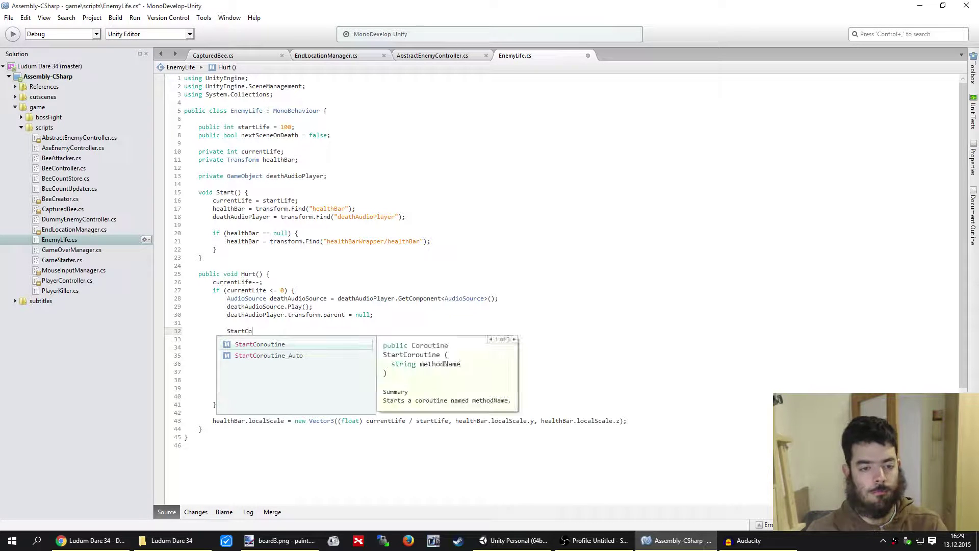
pyautogui.press('Return')
pyautogui.write('(')
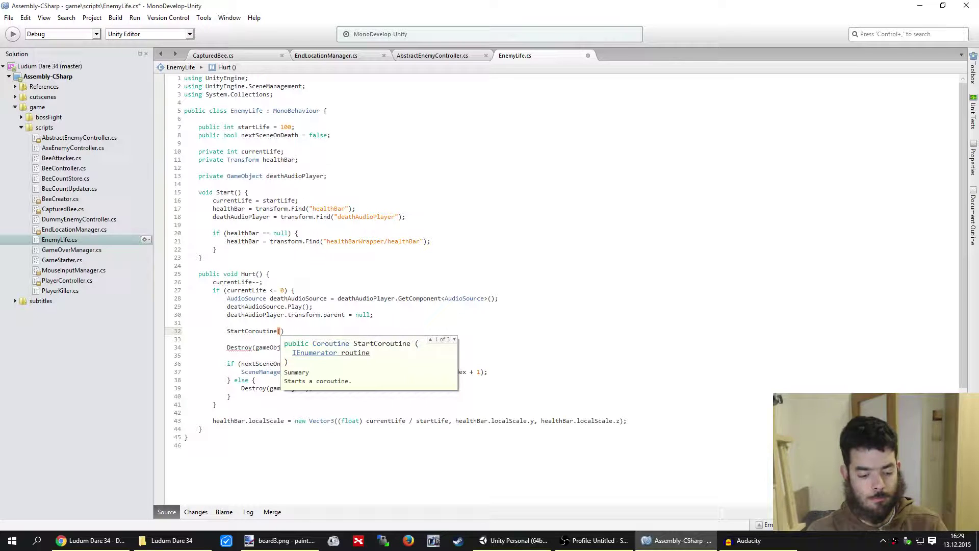
pyautogui.write('After')
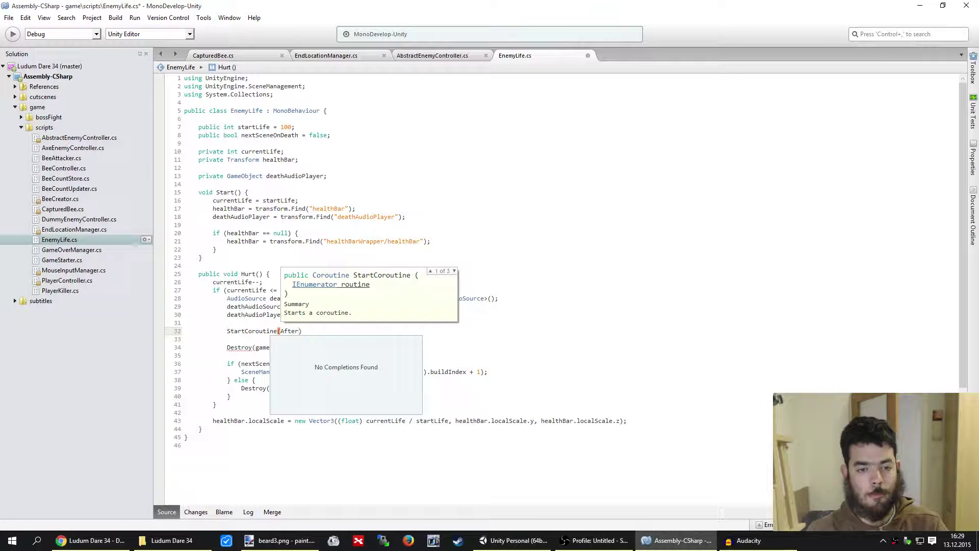
pyautogui.write('Dea')
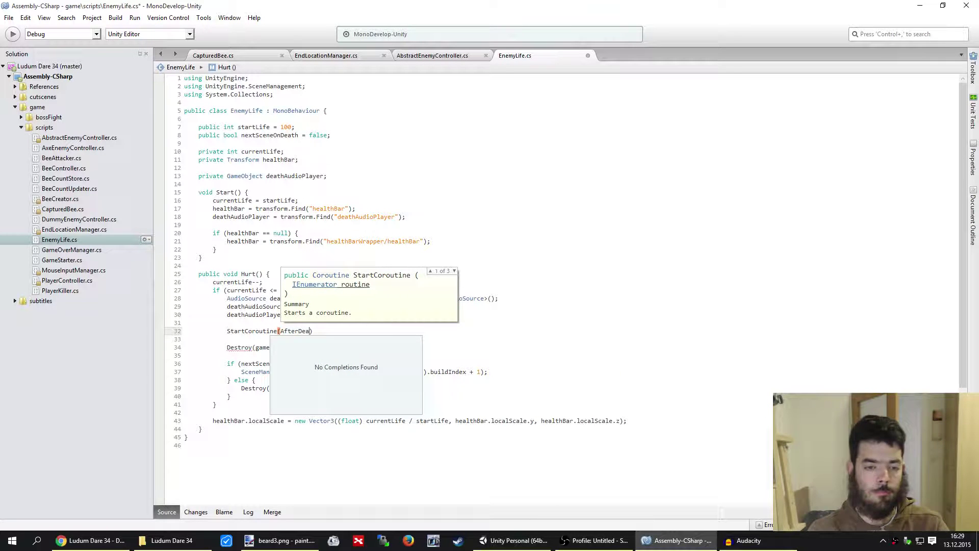
pyautogui.write('thSoundPlayed')
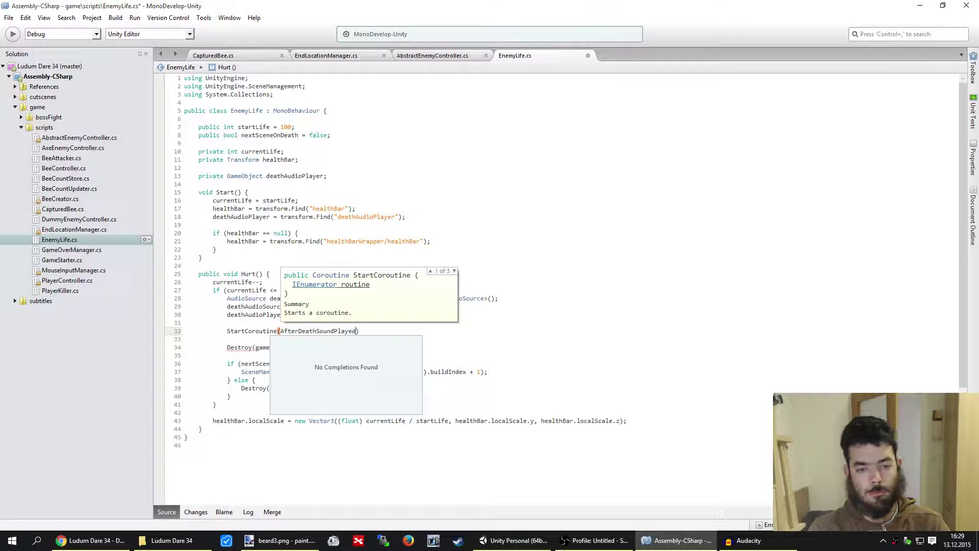
pyautogui.press('Escape')
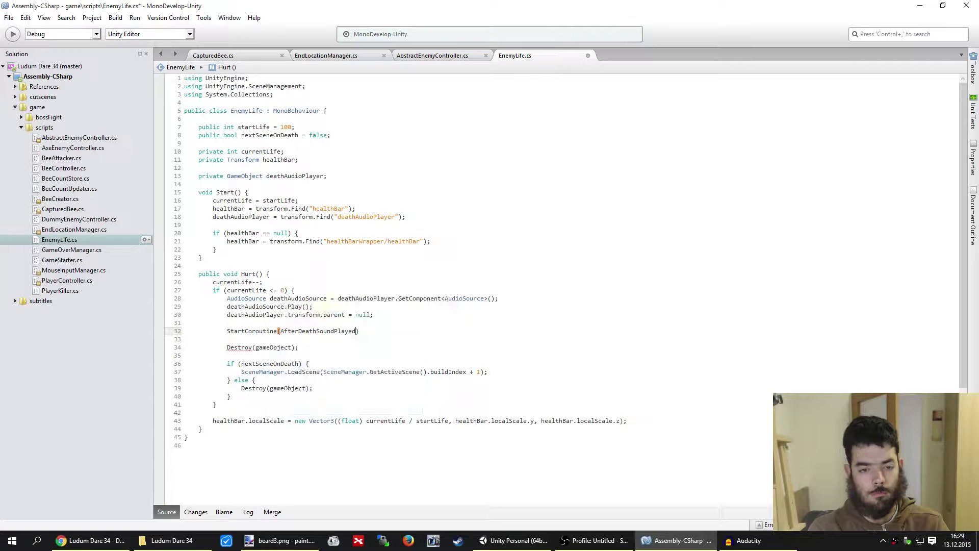
pyautogui.write('());')
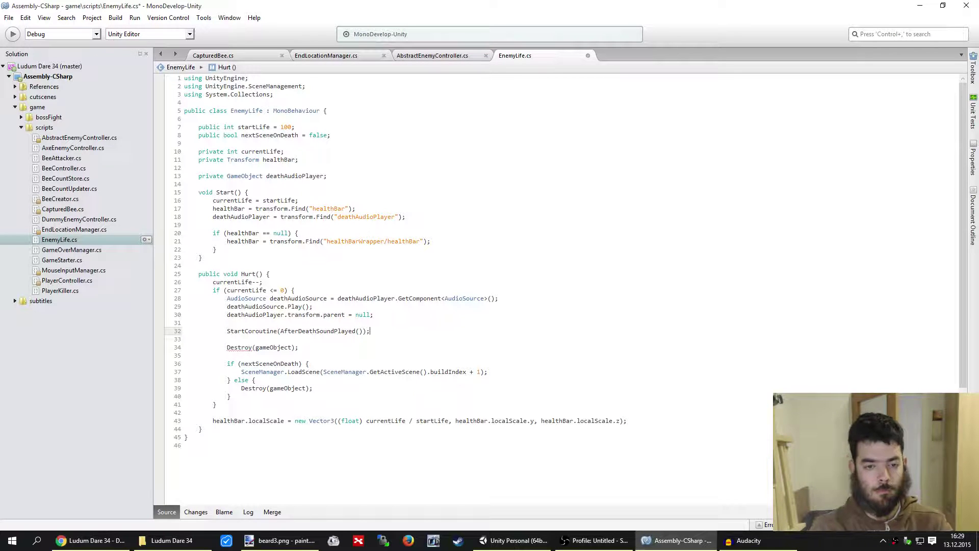
pyautogui.moveTo(363, 331); pyautogui.dragTo(282, 331)
pyautogui.hotkey('ctrl', 'c')
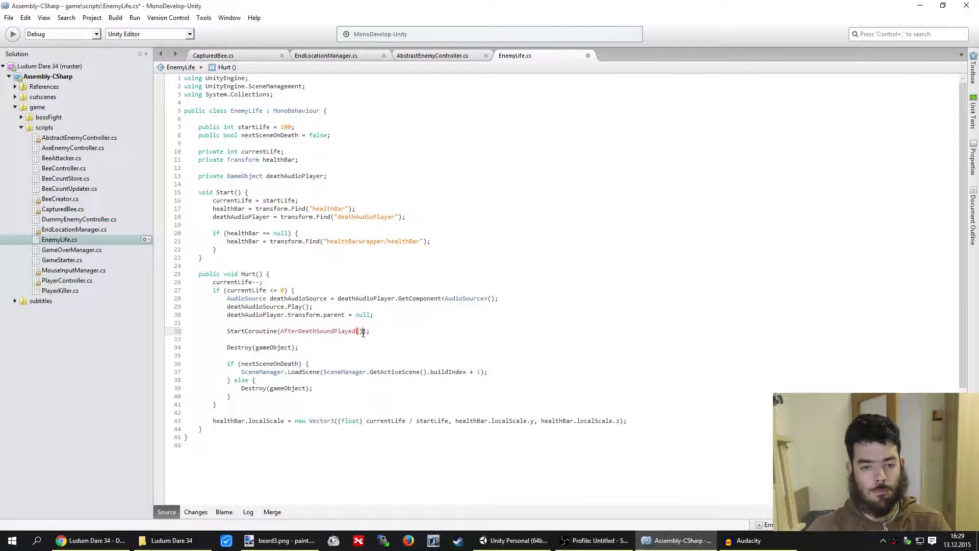
# Below Hurt(), create an empty private IEnumerator AfterDeathSoundPlayed() method
pyautogui.click(214, 421)
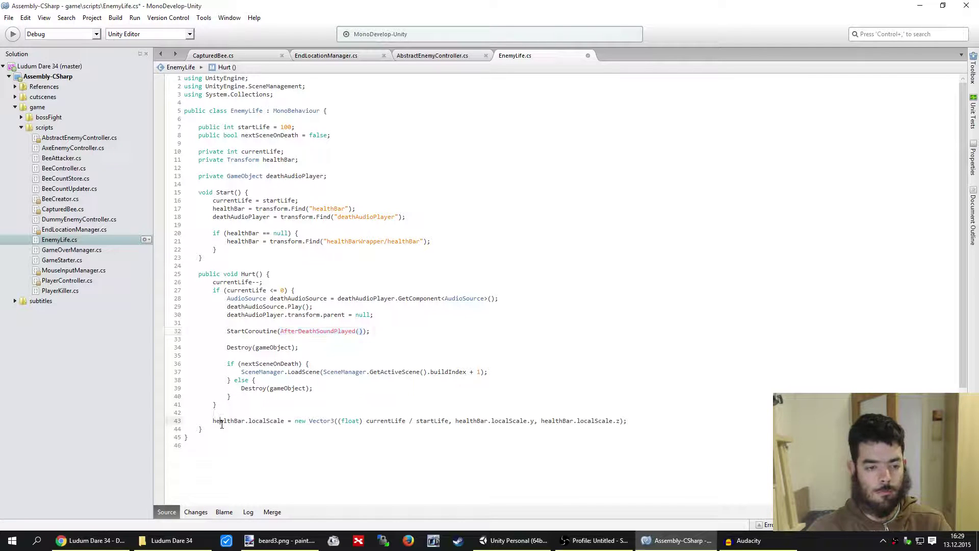
pyautogui.click(219, 430)
pyautogui.press('Return')
pyautogui.press('Return')
pyautogui.write('pri')
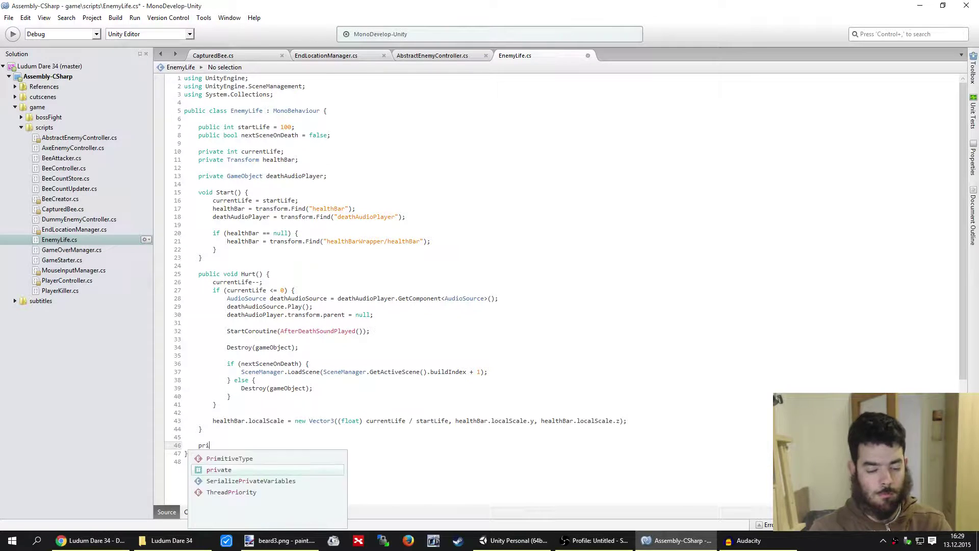
pyautogui.write('vate void')
pyautogui.hotkey('ctrl', 'v')
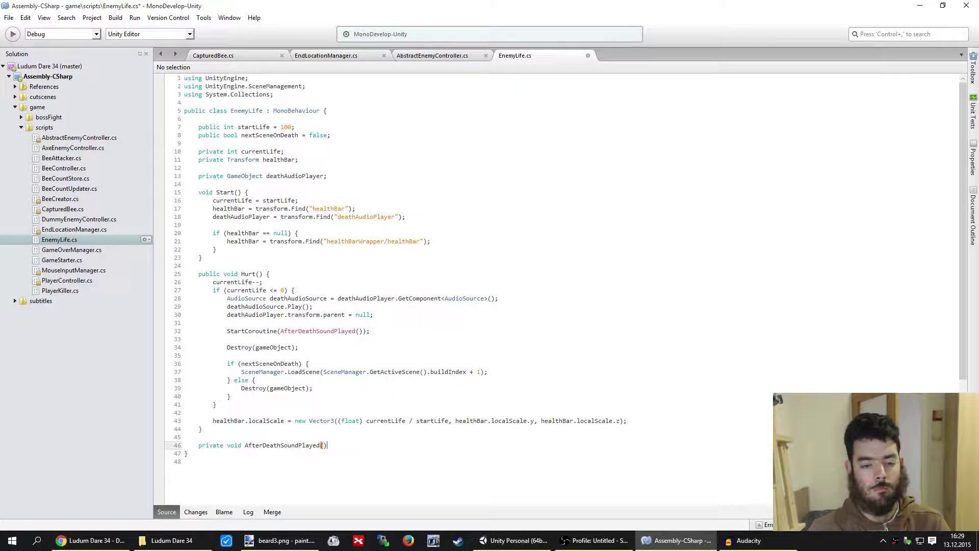
pyautogui.doubleClick(235, 445)
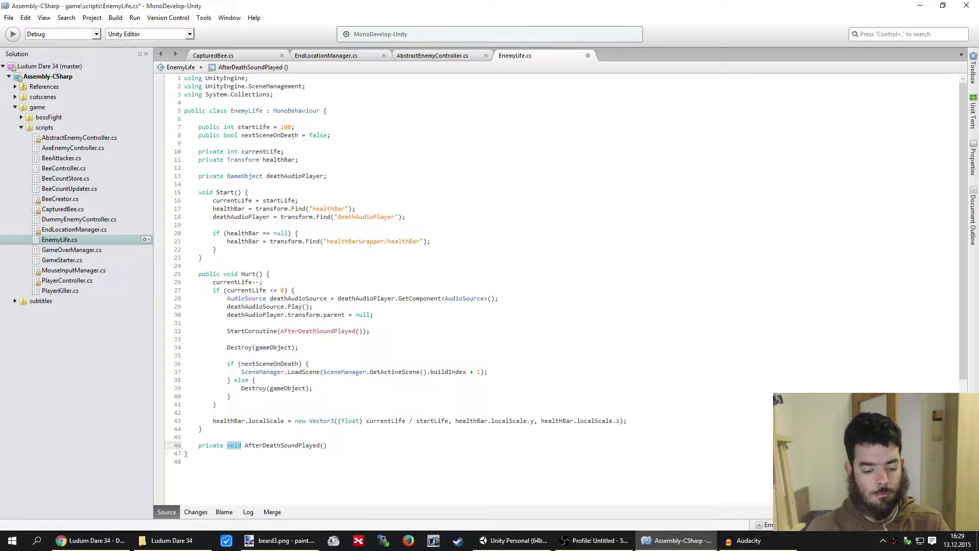
pyautogui.write('IENUM')
pyautogui.press('Down')
pyautogui.press('Return')
pyautogui.press('End')
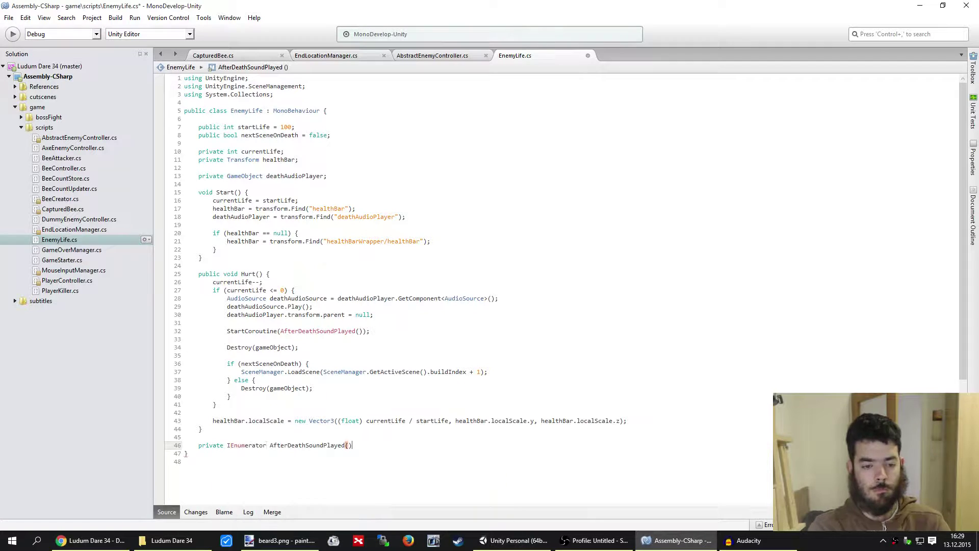
pyautogui.write('{')
pyautogui.press('Return')
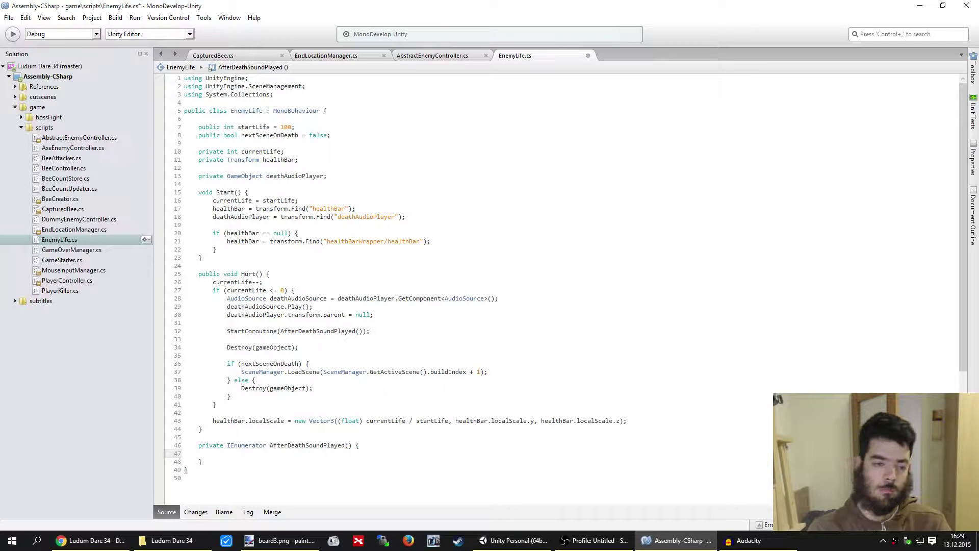
# Move the nextSceneOnDeath if/else block from Hurt() into AfterDeathSoundPlayed() and remove stray blank lines
pyautogui.moveTo(236, 397)
pyautogui.mouseDown()
pyautogui.moveTo(298, 377)
pyautogui.moveTo(318, 350)
pyautogui.mouseUp()
pyautogui.hotkey('ctrl', 'c')
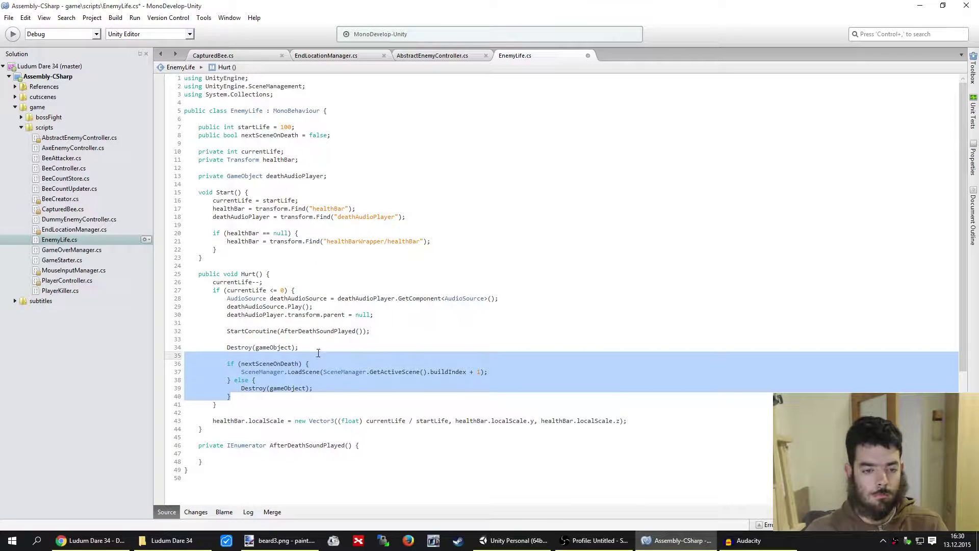
pyautogui.press('Delete')
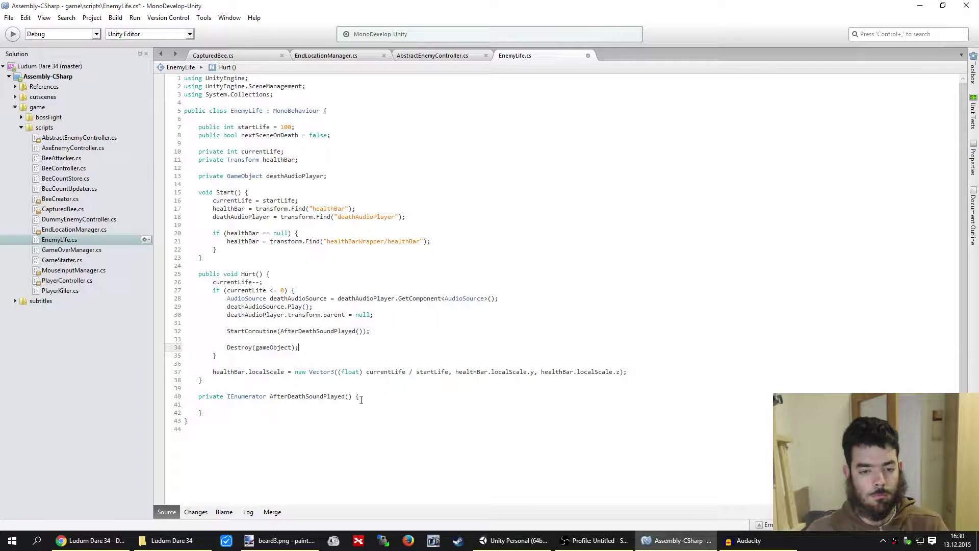
pyautogui.click(362, 400)
pyautogui.hotkey('ctrl', 'v')
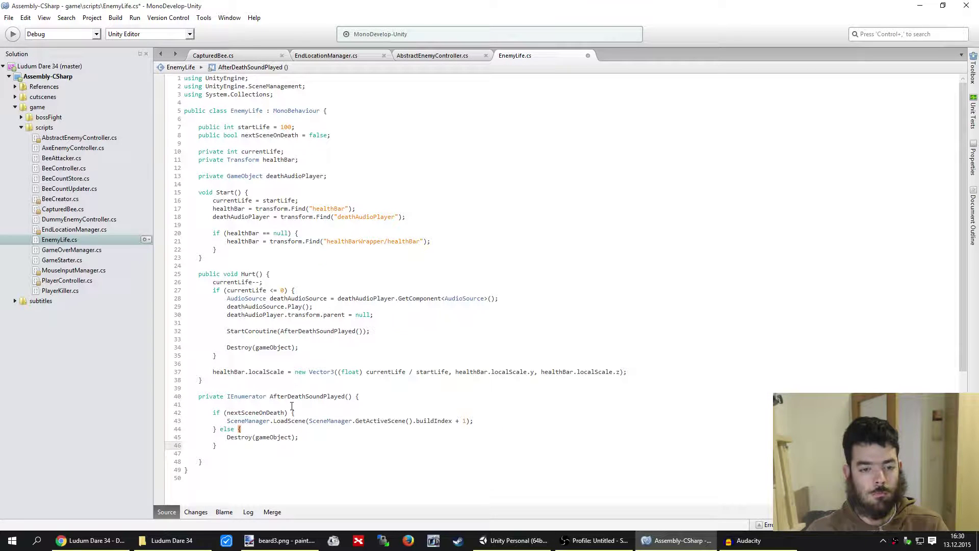
pyautogui.click(292, 405)
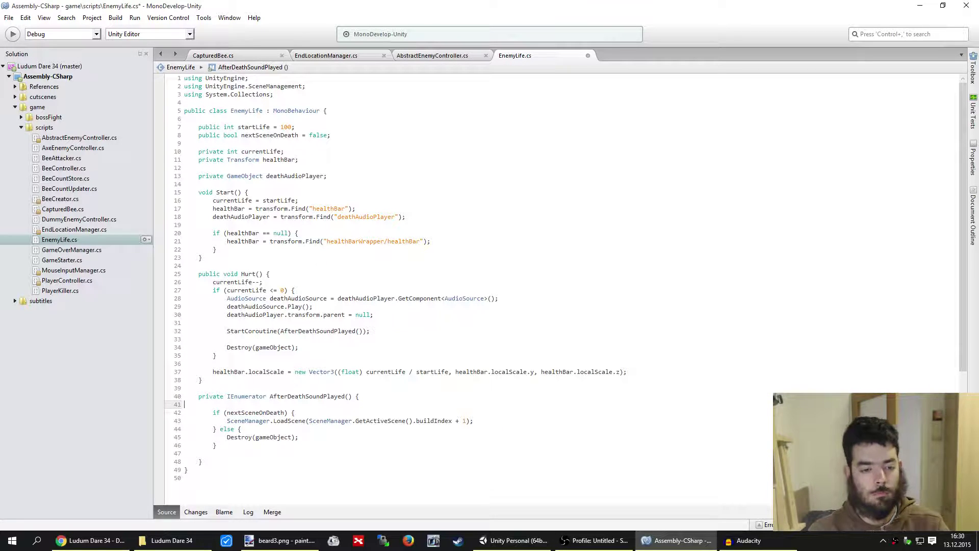
pyautogui.press('Delete')
pyautogui.press('Down')
pyautogui.press('Down')
pyautogui.press('Down')
pyautogui.press('Down')
pyautogui.press('Down')
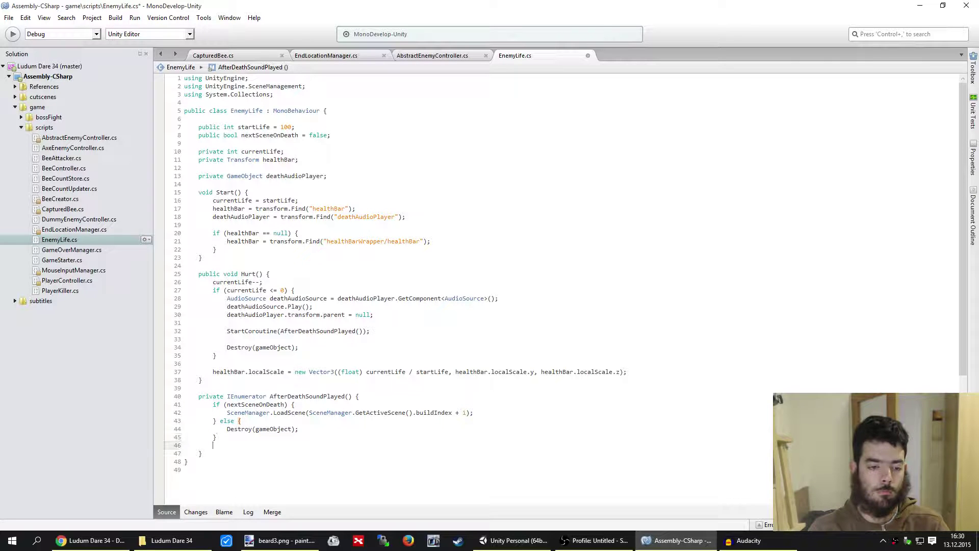
pyautogui.press('BackSpace')
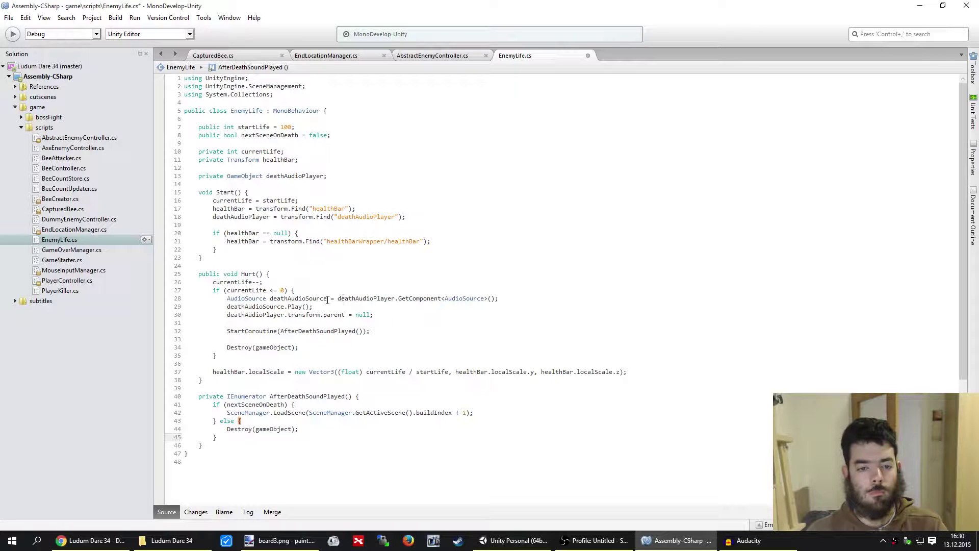
# Add a private AudioSource deathAudioSource field under the healthBar field
pyautogui.moveTo(327, 298); pyautogui.dragTo(228, 298)
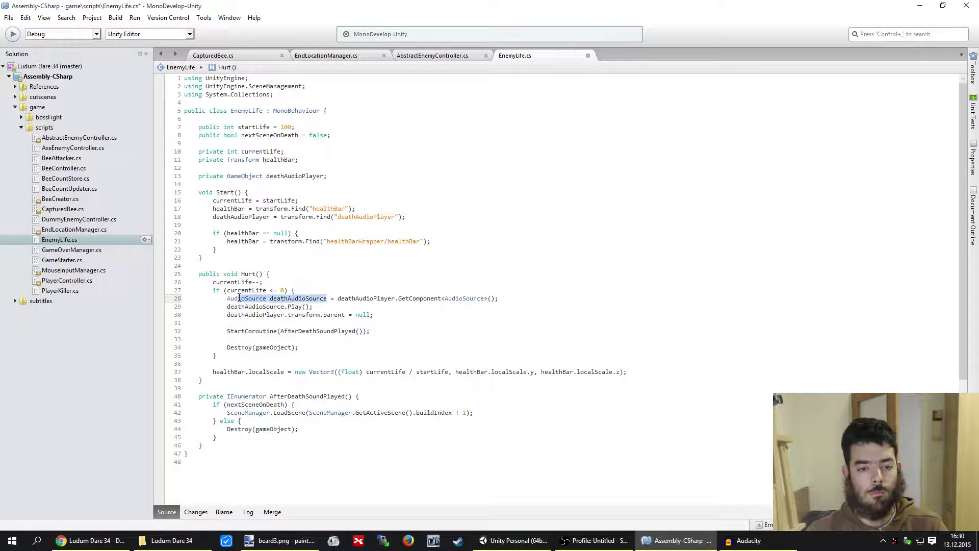
pyautogui.click(324, 159)
pyautogui.press('Return')
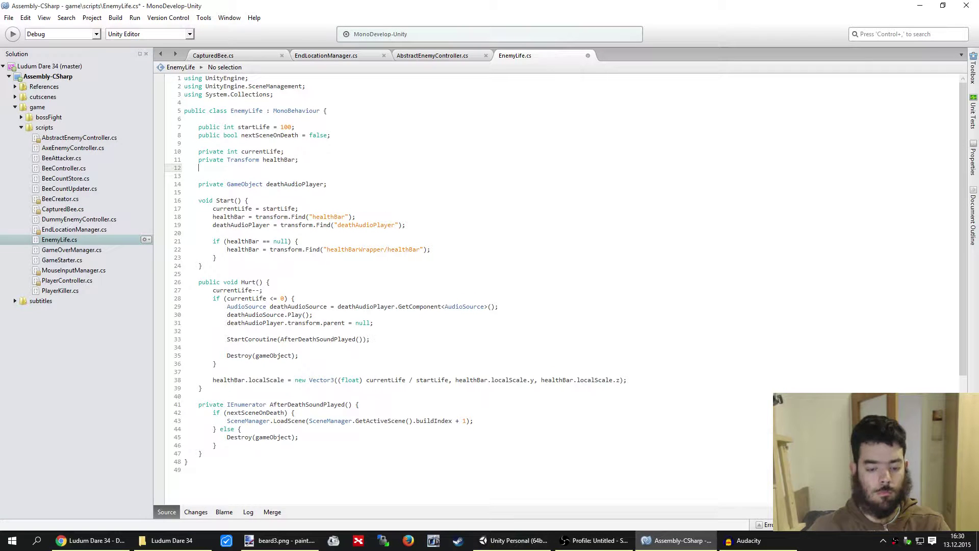
pyautogui.write('private')
pyautogui.write('AudioSource deathAudioSource')
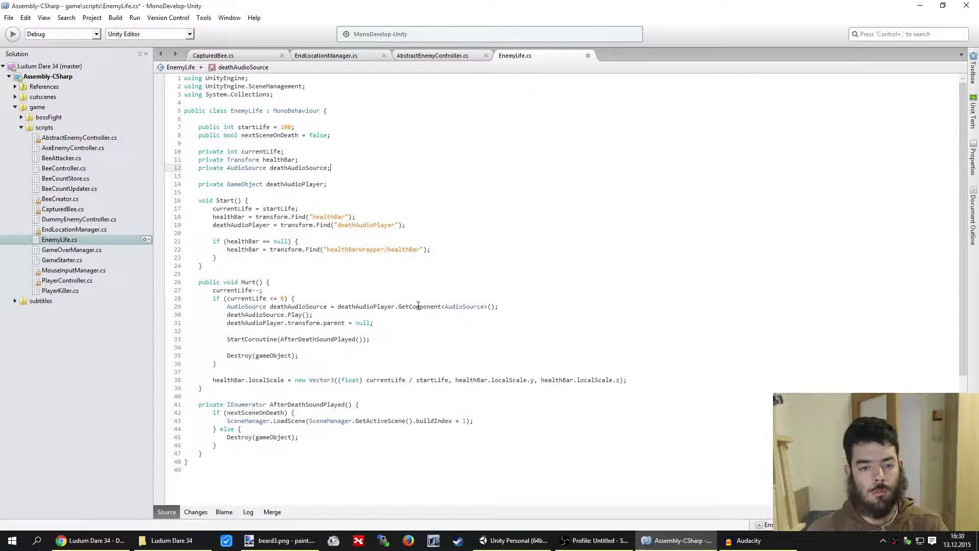
# Move the GetComponent<AudioSource>() assignment from Hurt() into Start() after the deathAudioPlayer lookup
pyautogui.moveTo(506, 306); pyautogui.dragTo(270, 306)
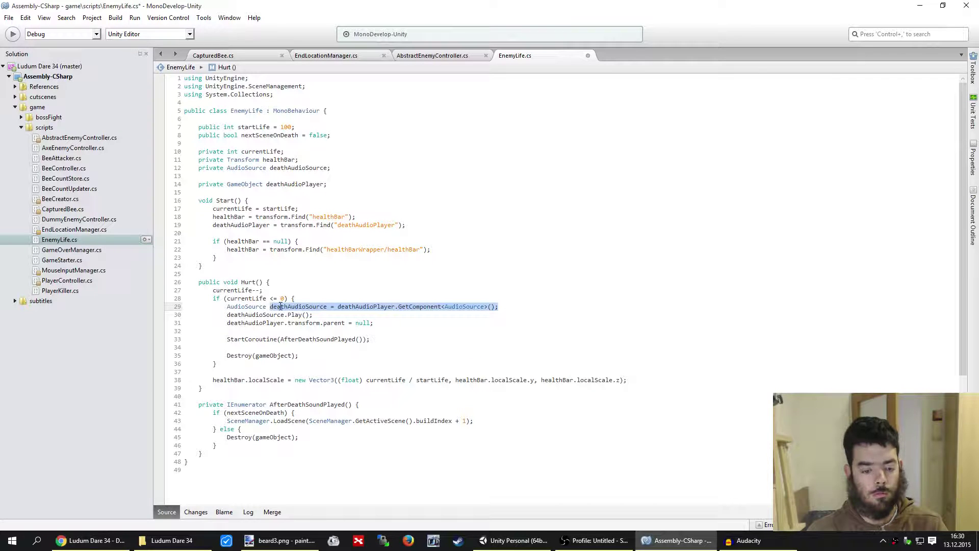
pyautogui.press('BackSpace')
pyautogui.keyDown('shift'); pyautogui.click(308, 300); pyautogui.keyUp('shift')
pyautogui.press('BackSpace')
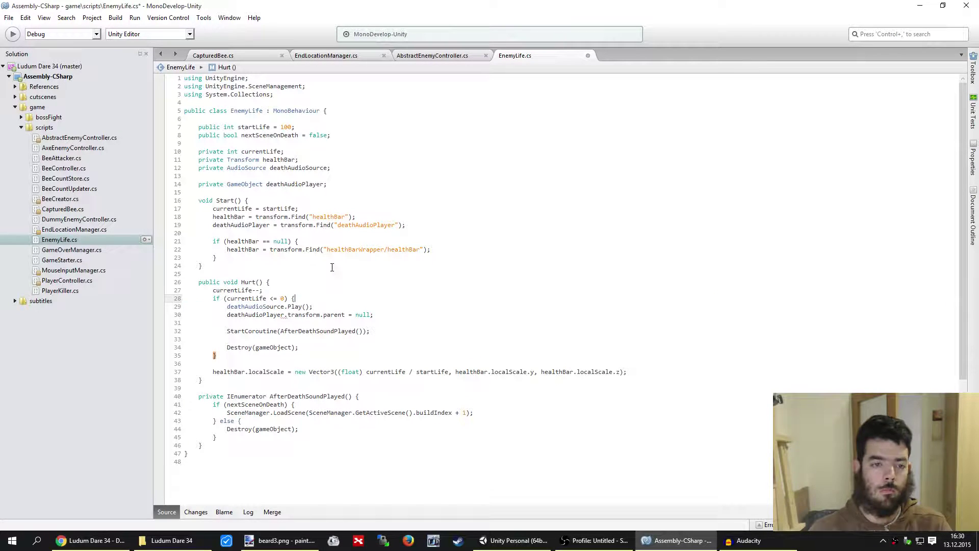
pyautogui.click(417, 226)
pyautogui.press('Return')
pyautogui.write('deathAudioSource = deathAudioPlayer.GetComponent<AudioSource>();')
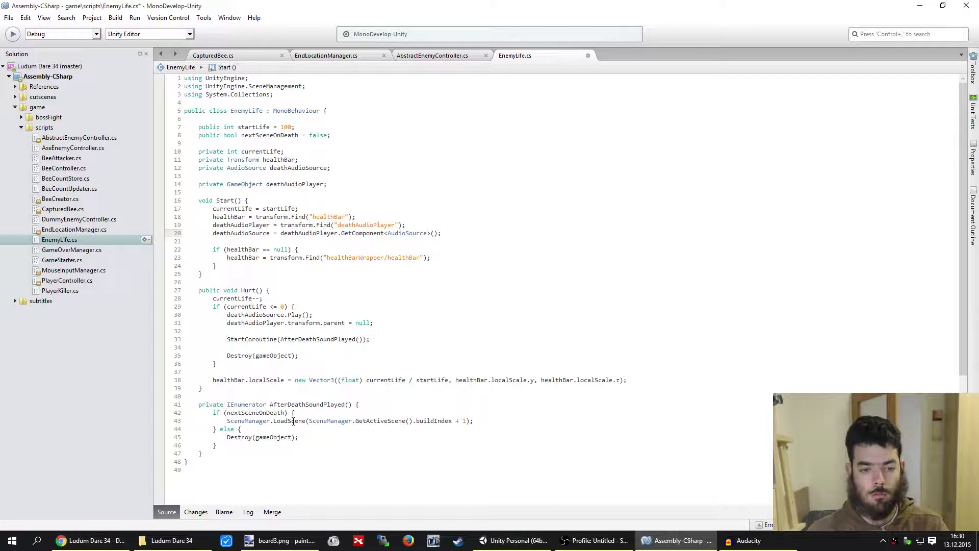
pyautogui.click(367, 404)
# Add 'yield return new WaitForSeconds(deathAudioSource.clip.length);' on line 42, save EnemyLife.cs, and return to Unity
pyautogui.press('Return')
pyautogui.press('Return')
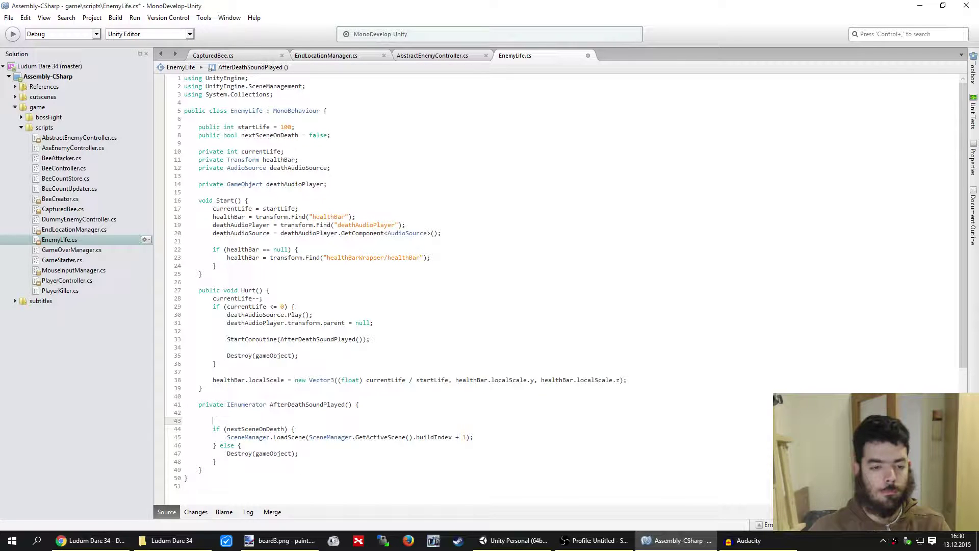
pyautogui.press('Up')
pyautogui.write('yield re')
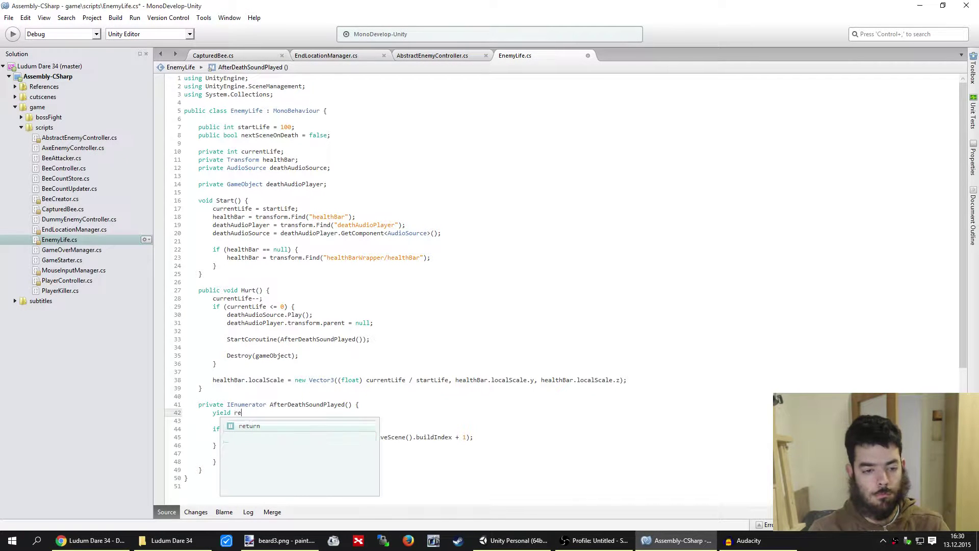
pyautogui.write('turn new ')
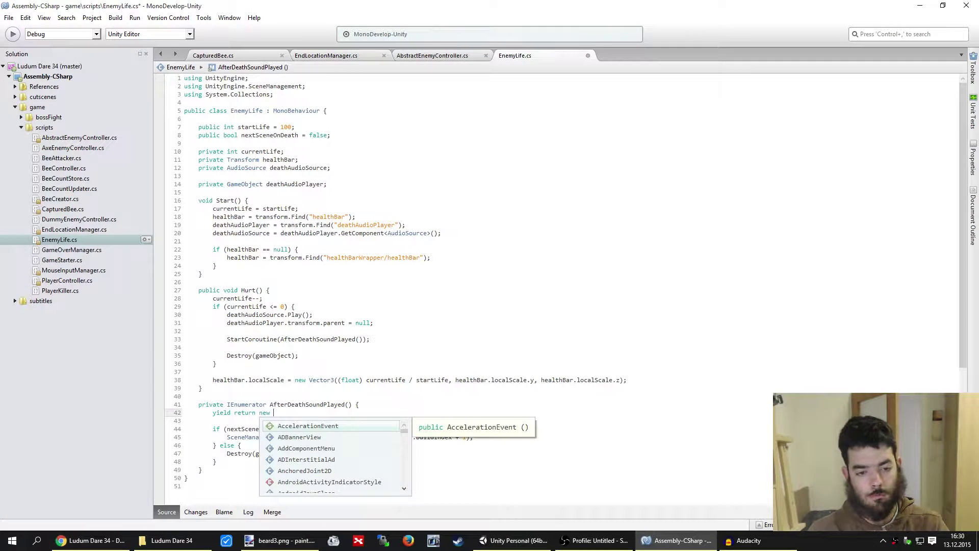
pyautogui.write('Wai')
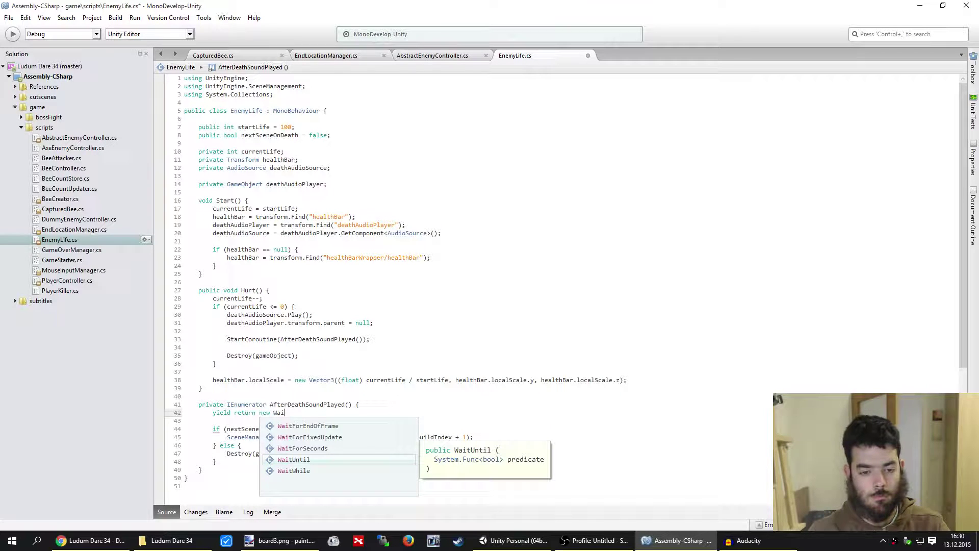
pyautogui.write('tForS')
pyautogui.press('Return')
pyautogui.write('(')
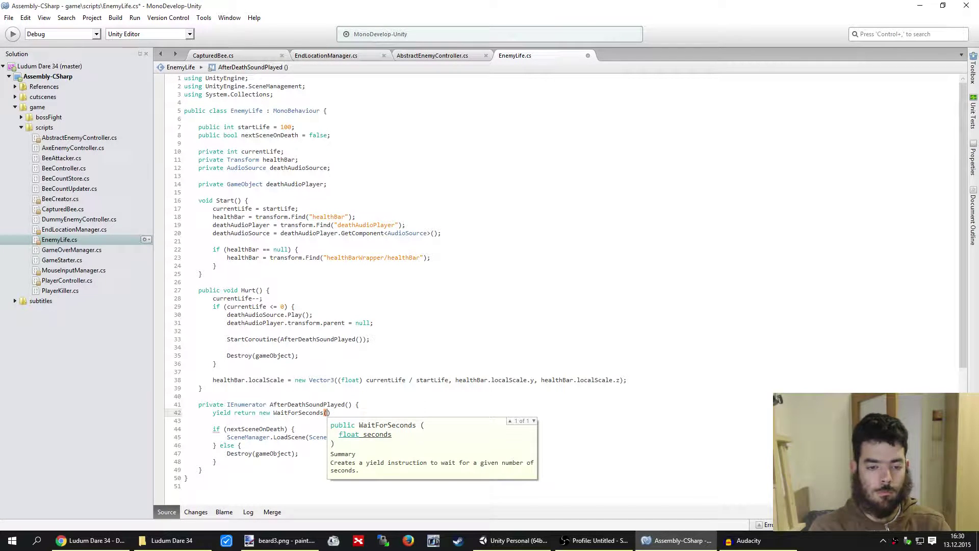
pyautogui.write('audios')
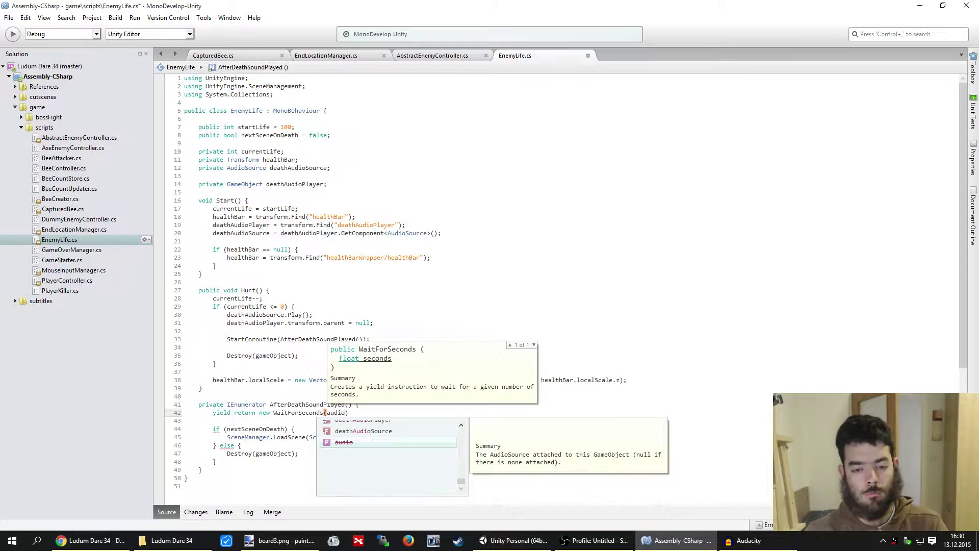
pyautogui.press('Down')
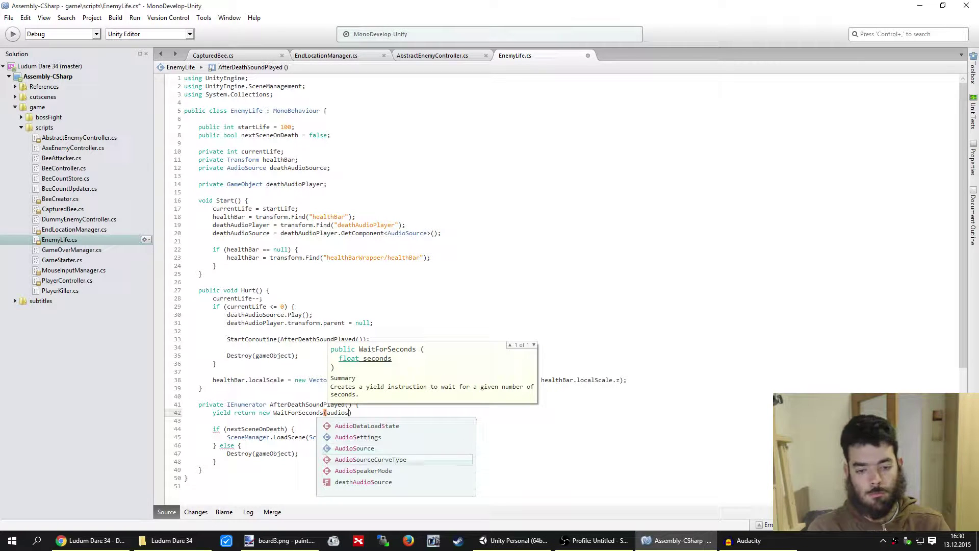
pyautogui.press('Down')
pyautogui.press('Down')
pyautogui.press('Return')
pyautogui.write('.clip')
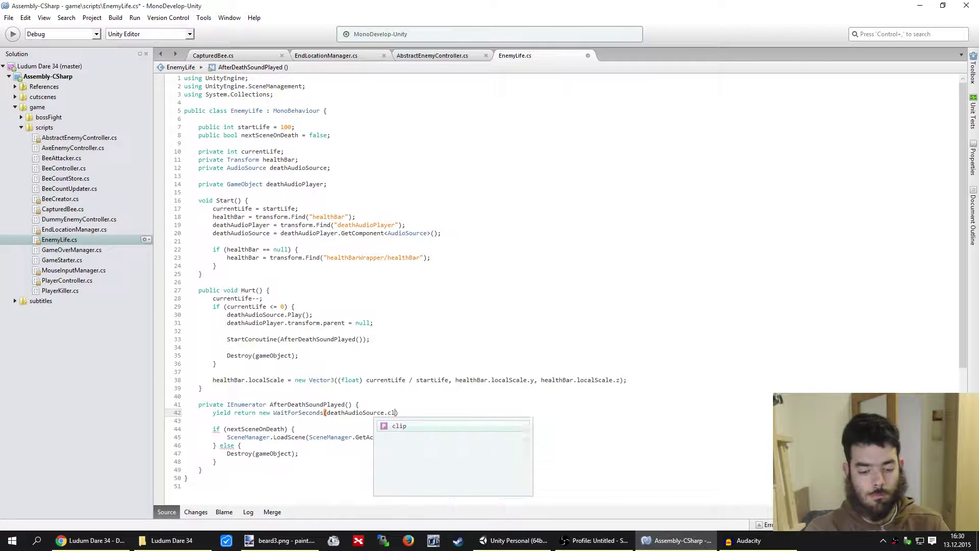
pyautogui.write('.le')
pyautogui.press('Return')
pyautogui.write(');')
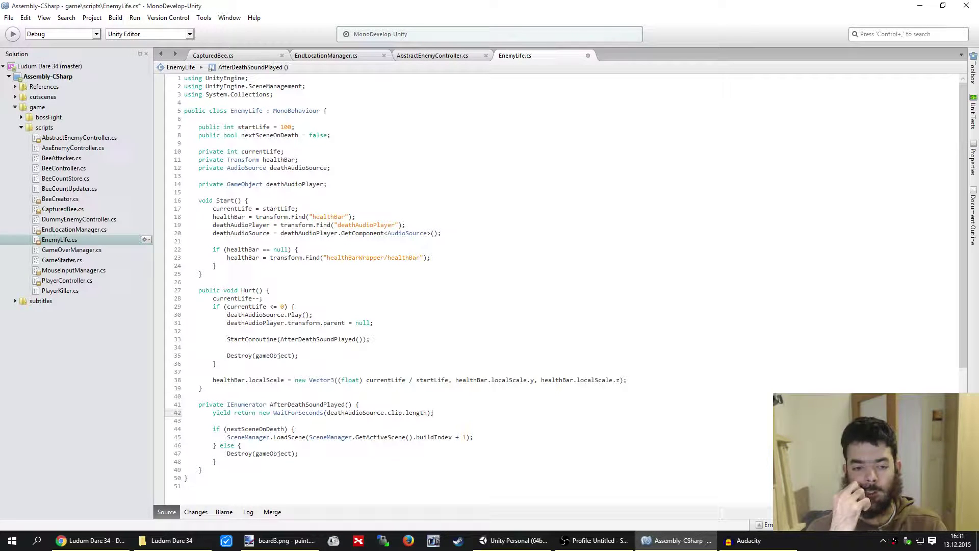
pyautogui.hotkey('ctrl', 's')
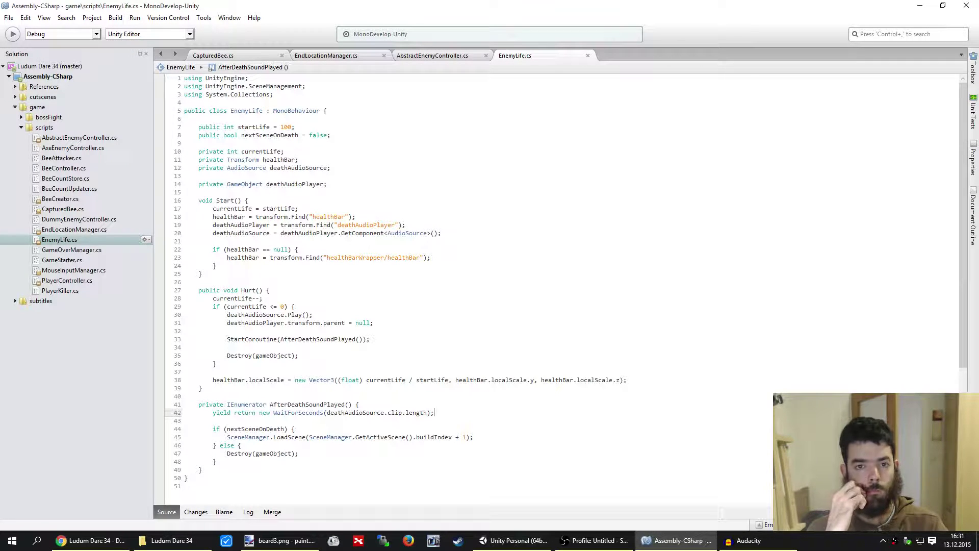
pyautogui.hotkey('alt', 'Tab')
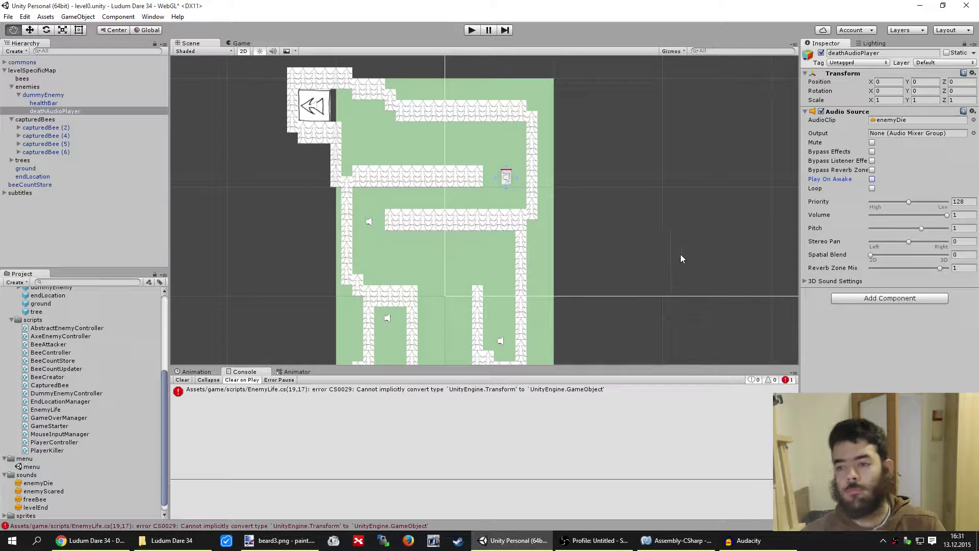
# Fix error CS0029 by appending .gameObject to transform.Find("deathAudioPlayer") on line 19, then save and recompile
pyautogui.click(439, 390)
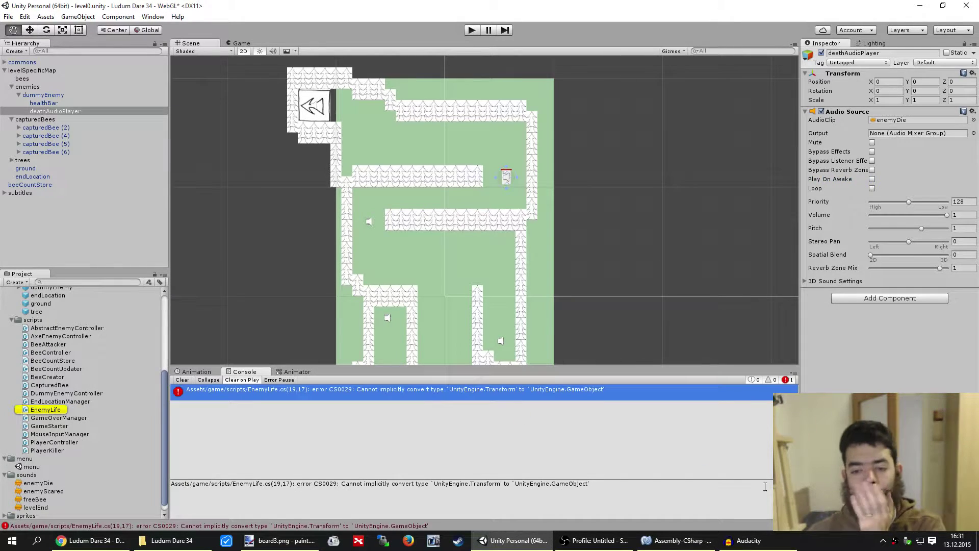
pyautogui.click(678, 540)
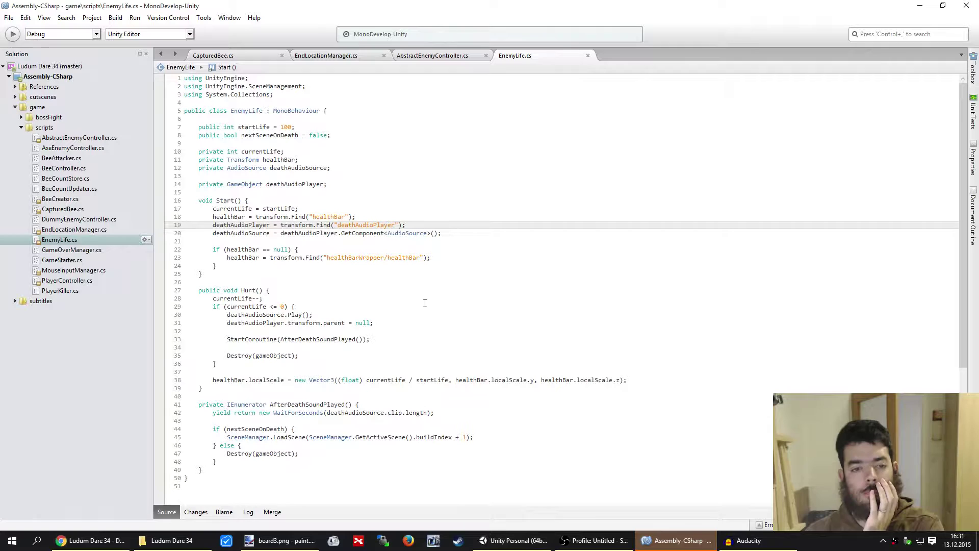
pyautogui.click(402, 225)
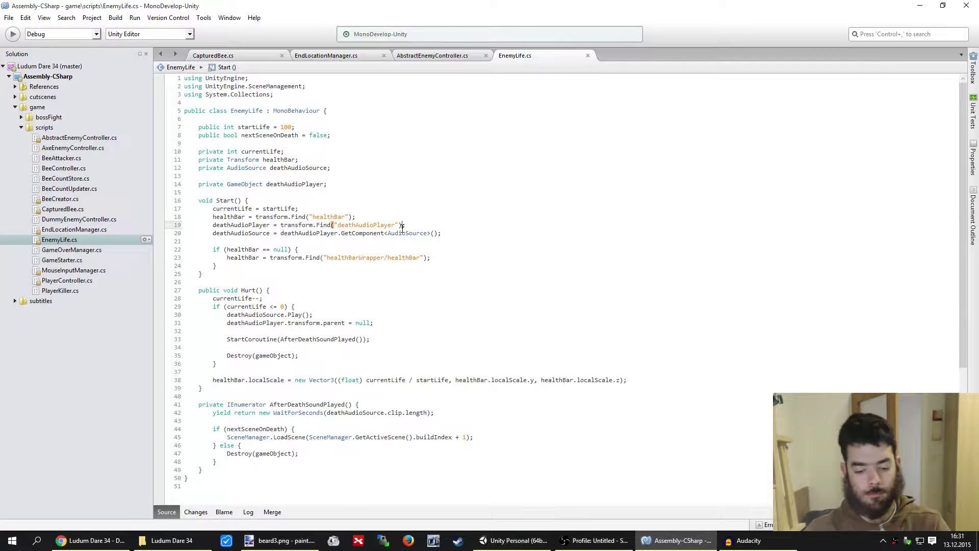
pyautogui.write('.gameObject')
pyautogui.hotkey('ctrl', 's')
pyautogui.hotkey('alt', 'Tab')
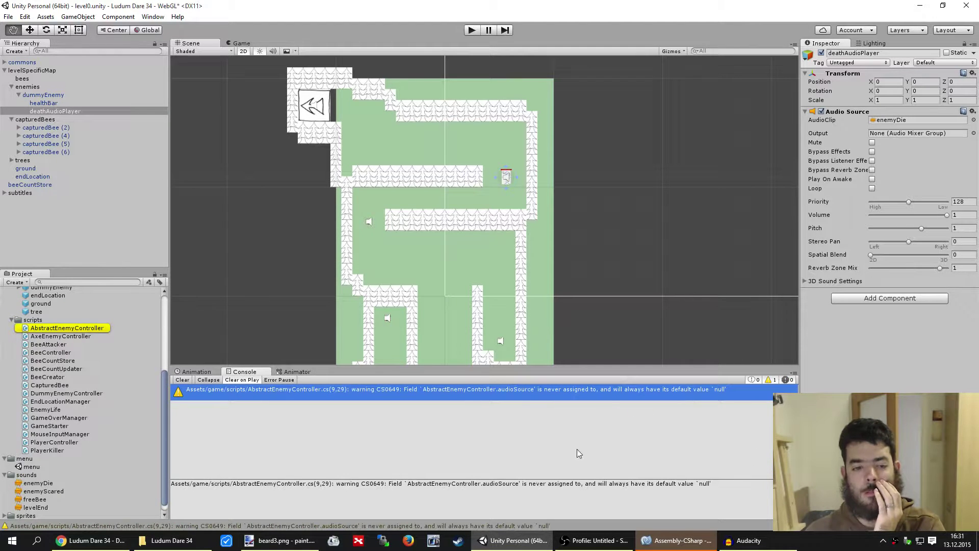
# Add 'audioSource = GetComponent<AudioSource>();' to Start in AbstractEnemyController.cs
pyautogui.click(682, 541)
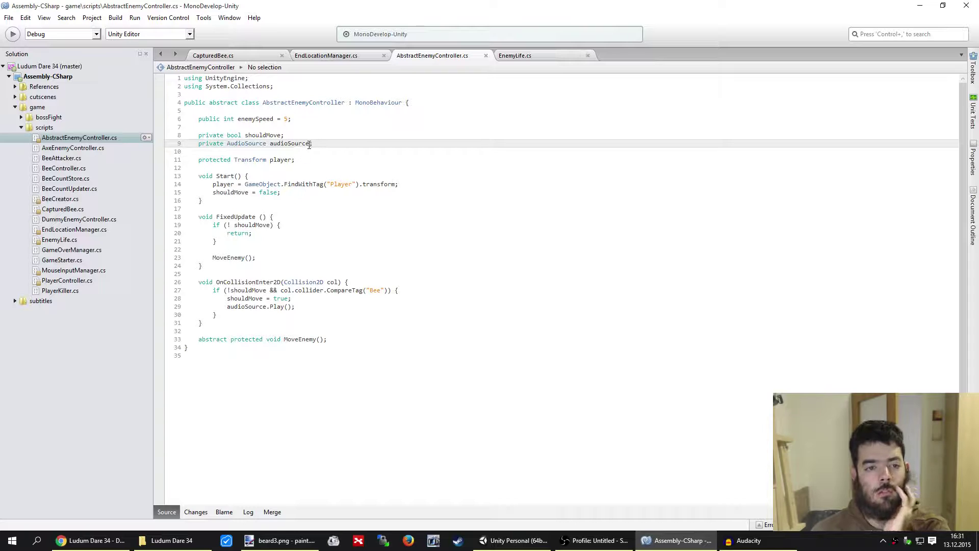
pyautogui.click(404, 184)
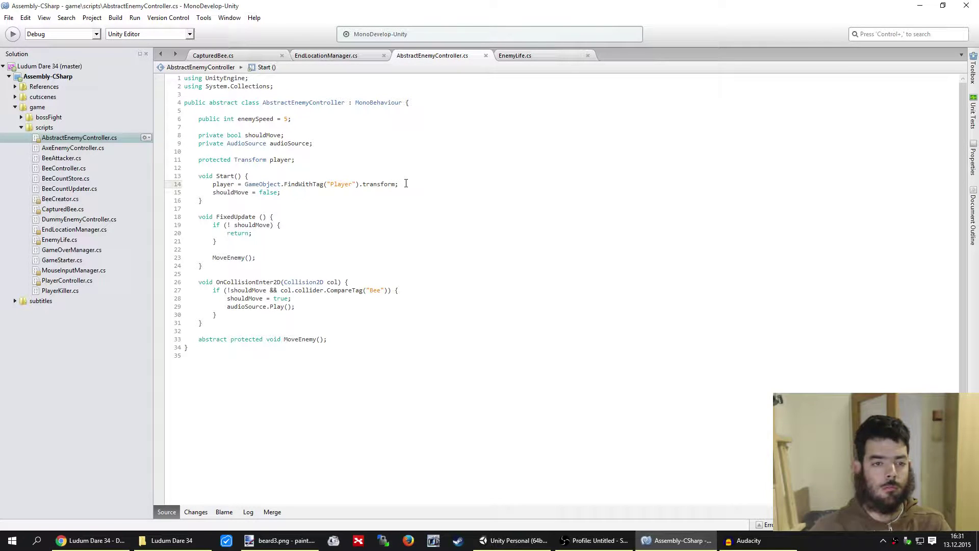
pyautogui.press('Return')
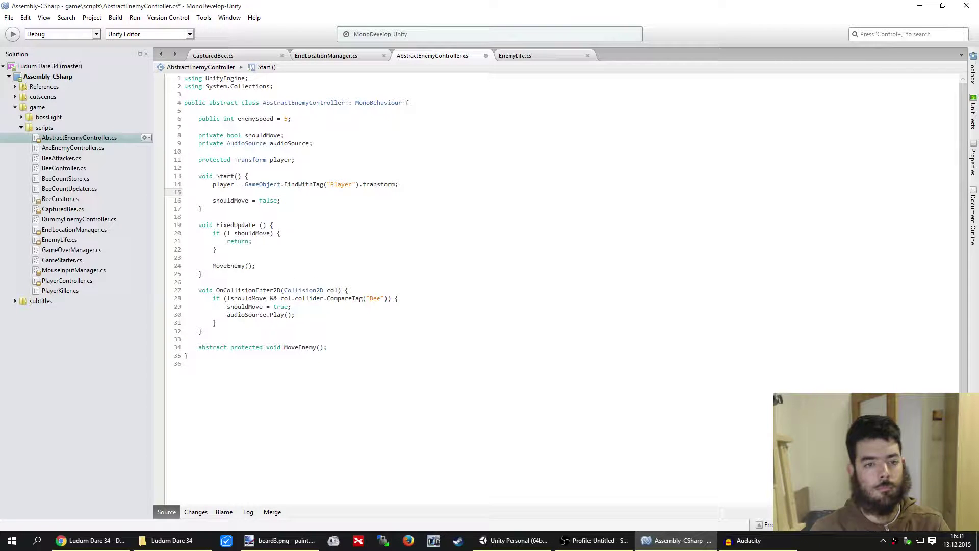
pyautogui.write('audi')
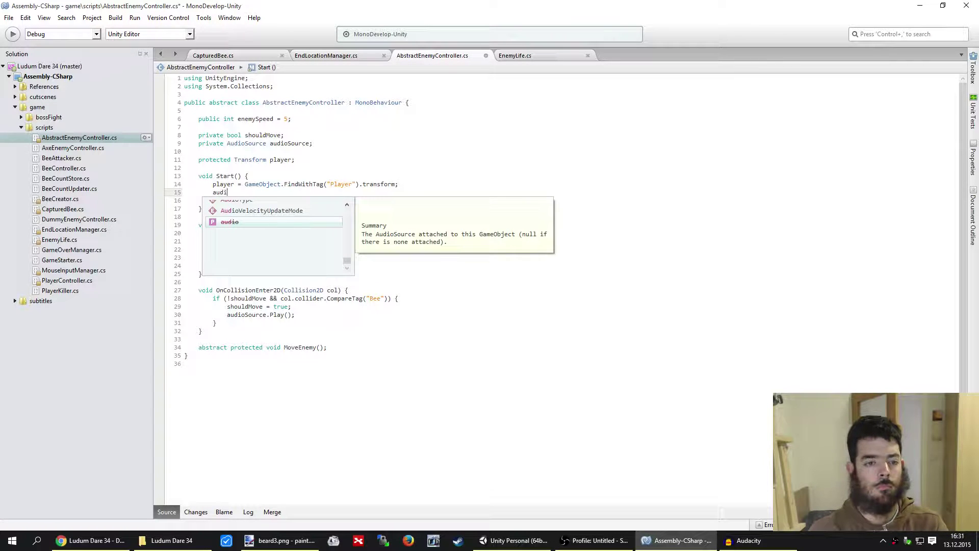
pyautogui.write('S')
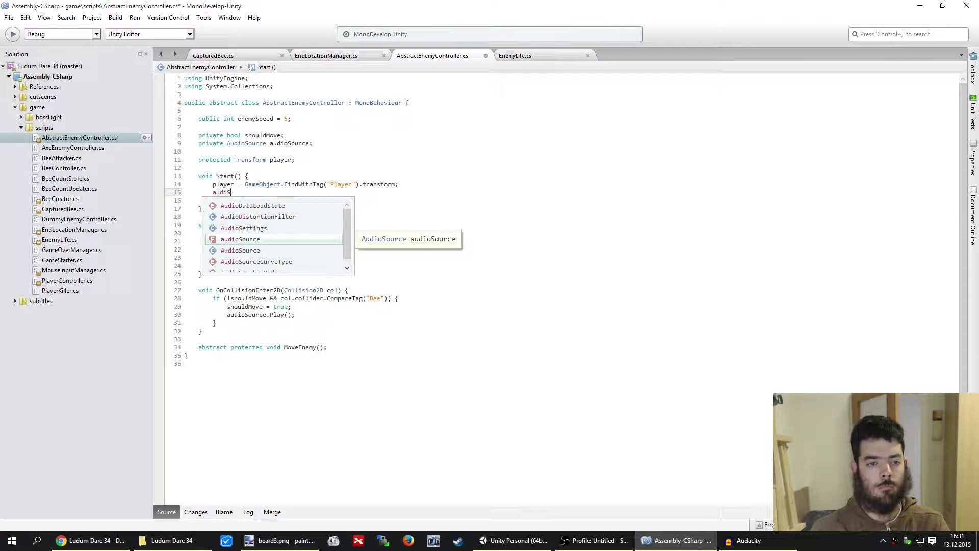
pyautogui.press('BackSpace')
pyautogui.write('oSource = ')
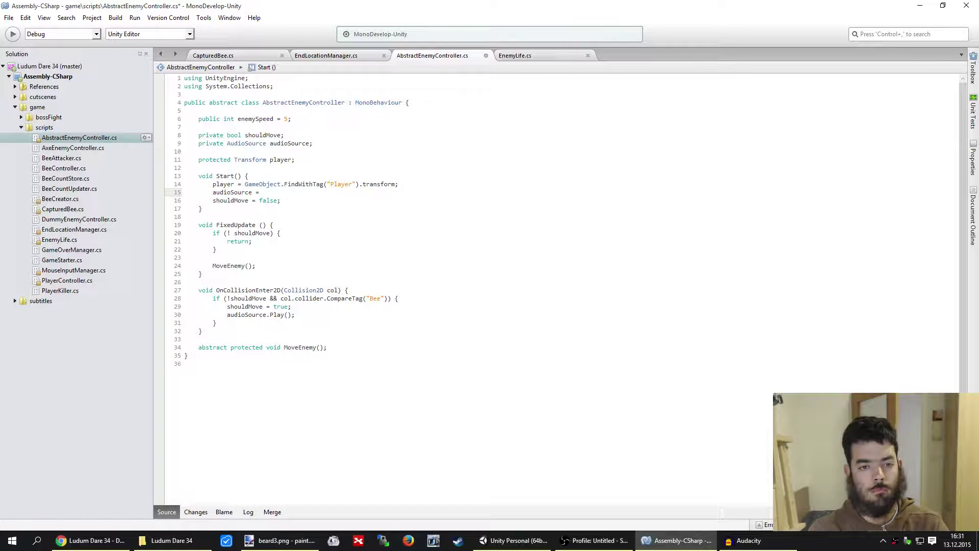
pyautogui.write('GetCom')
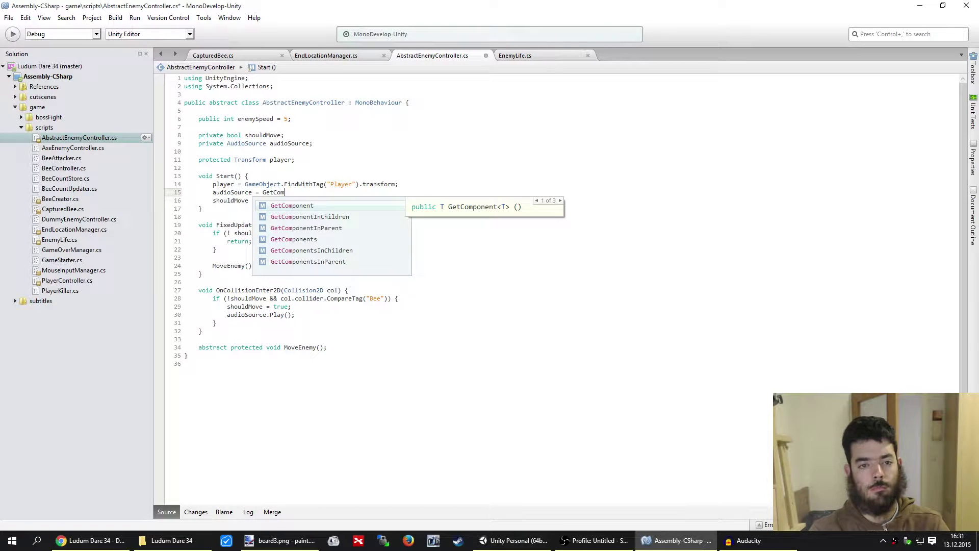
pyautogui.write('ponent<AudioS')
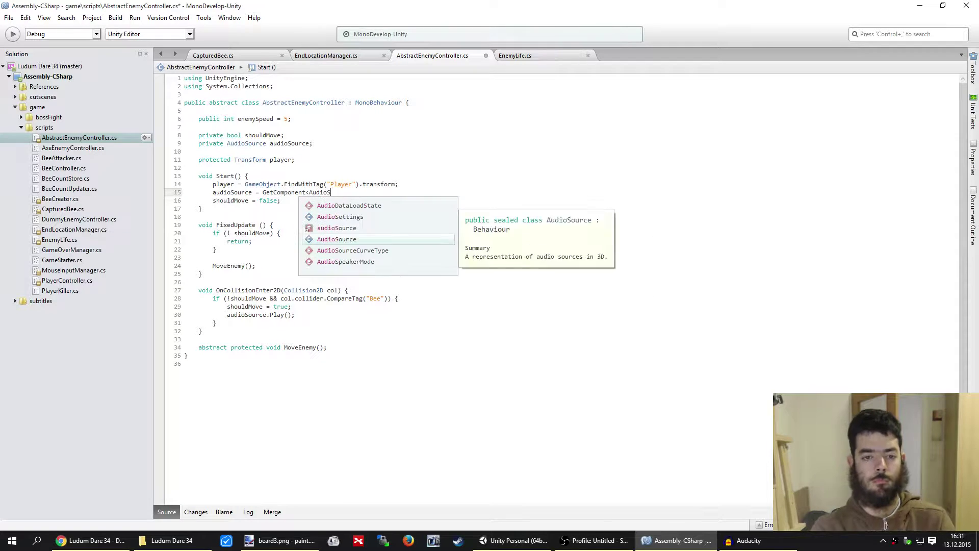
pyautogui.press('Return')
pyautogui.write('>()')
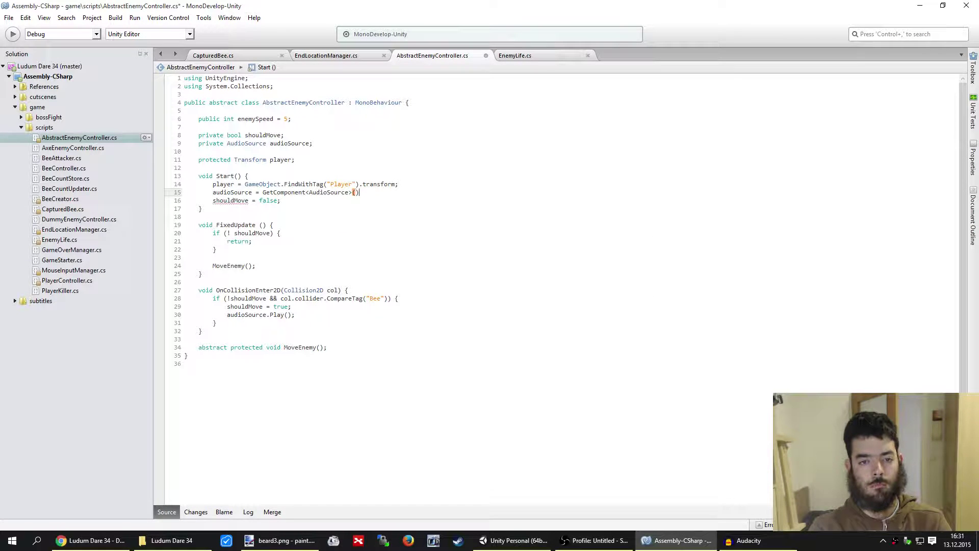
pyautogui.write(';')
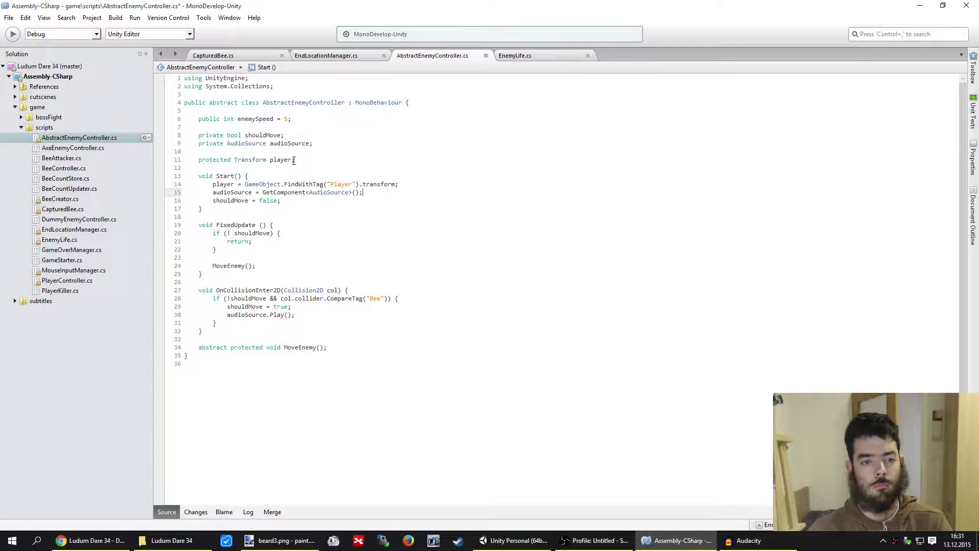
# Initialise shouldMove = false at its line 8 declaration, delete the redundant reset in Start, and save
pyautogui.click(283, 134)
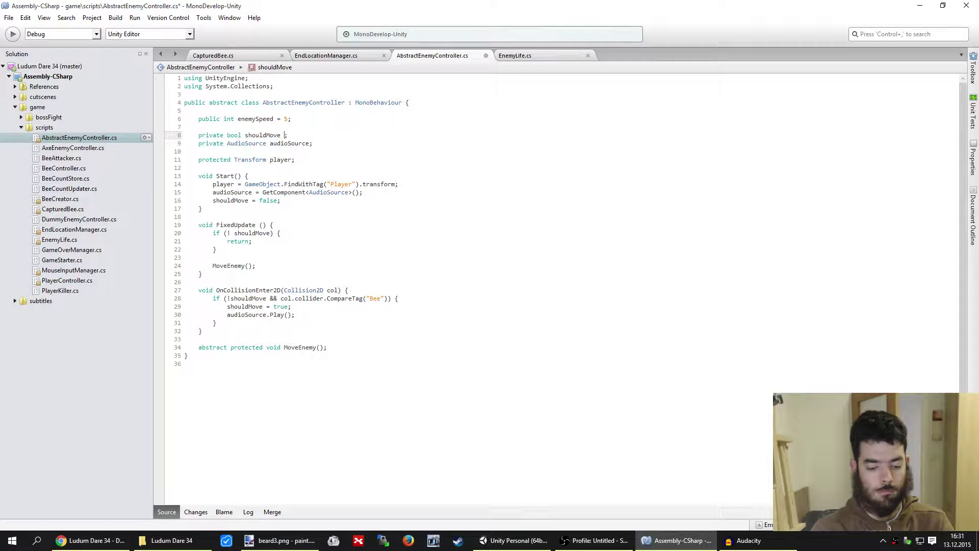
pyautogui.write('= false')
pyautogui.click(275, 225)
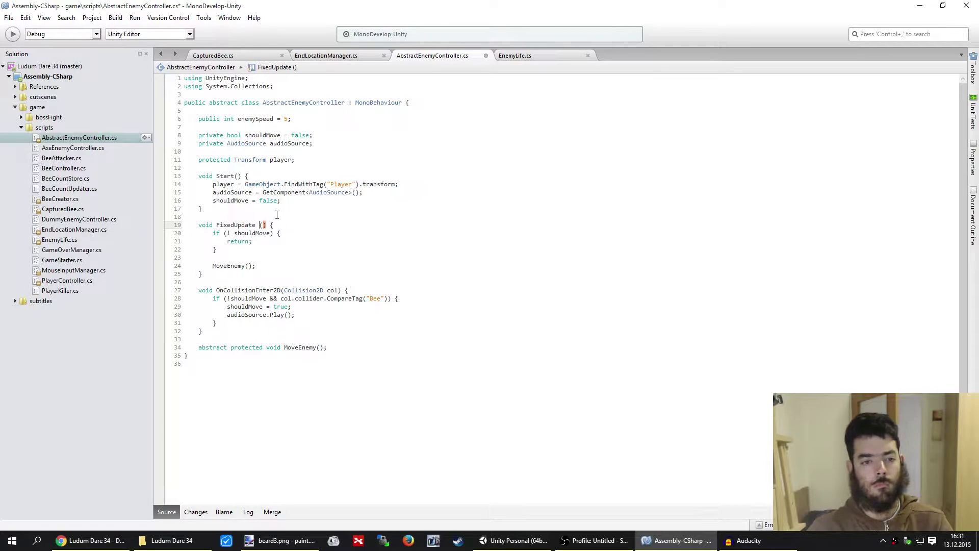
pyautogui.moveTo(280, 200)
pyautogui.mouseDown()
pyautogui.moveTo(382, 185)
pyautogui.moveTo(363, 192)
pyautogui.mouseUp()
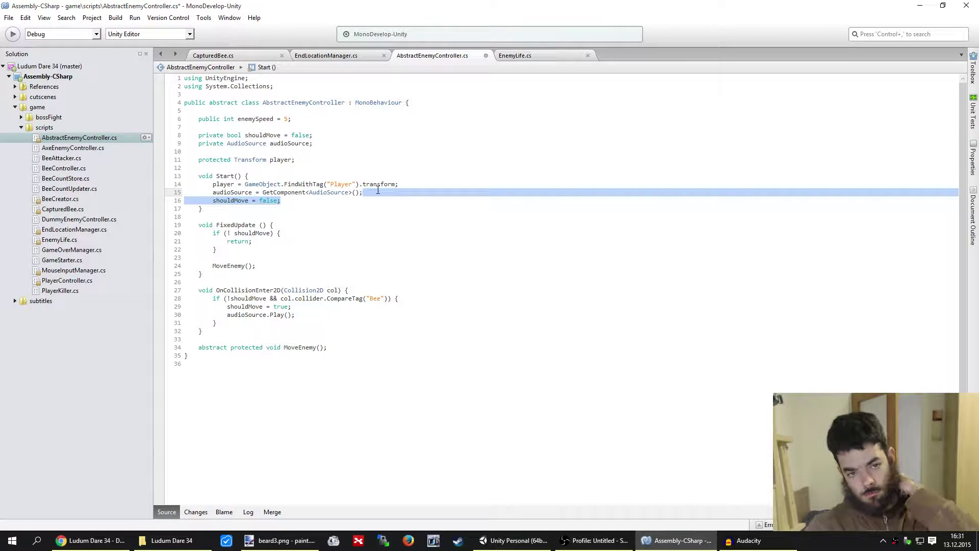
pyautogui.press('BackSpace')
pyautogui.hotkey('ctrl', 's')
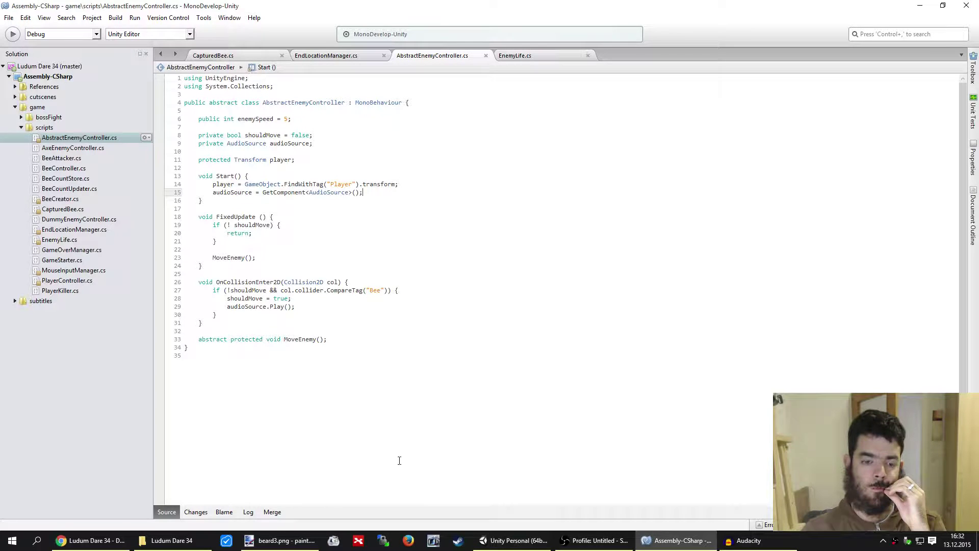
pyautogui.click(515, 540)
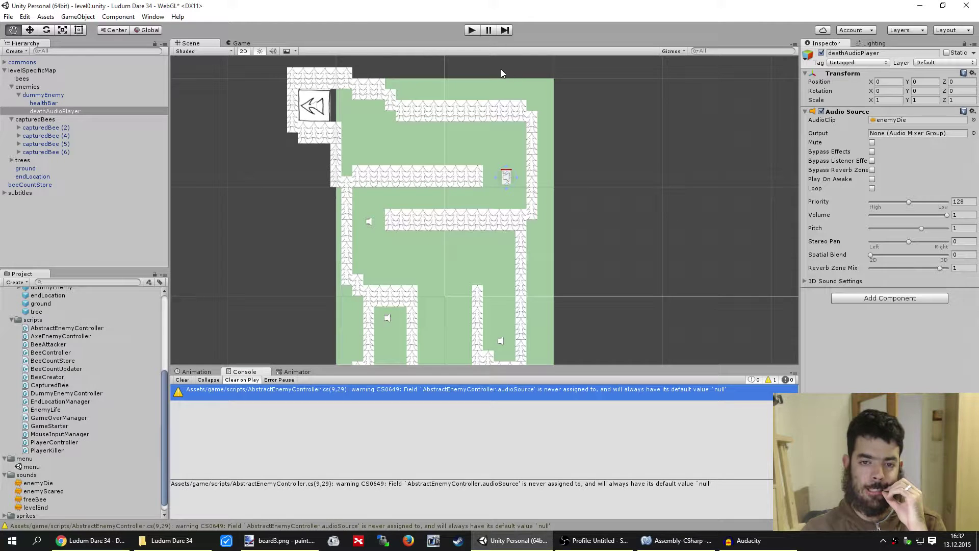
pyautogui.click(472, 29)
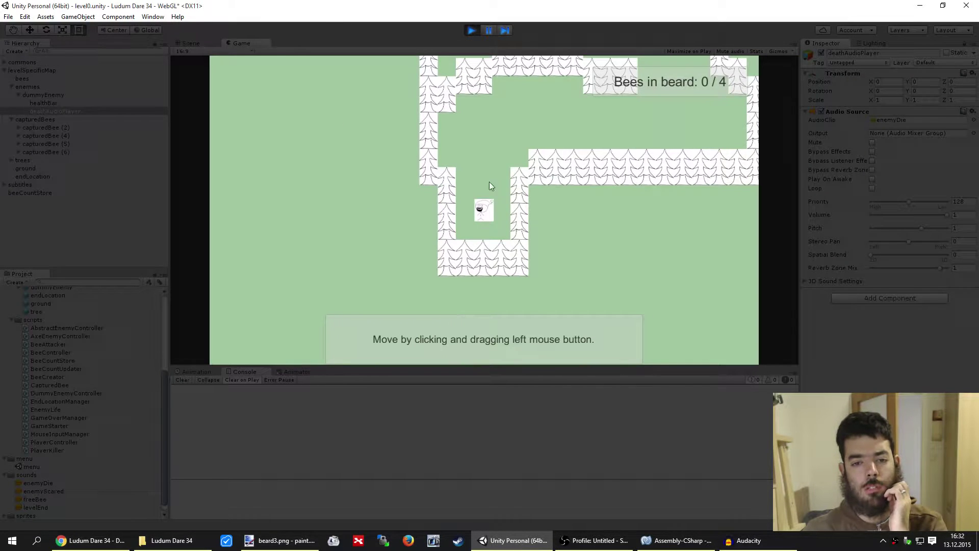
pyautogui.moveTo(488, 182)
pyautogui.mouseDown()
pyautogui.moveTo(477, 126)
pyautogui.moveTo(490, 133)
pyautogui.moveTo(494, 175)
pyautogui.moveTo(619, 174)
pyautogui.moveTo(641, 161)
pyautogui.mouseUp()
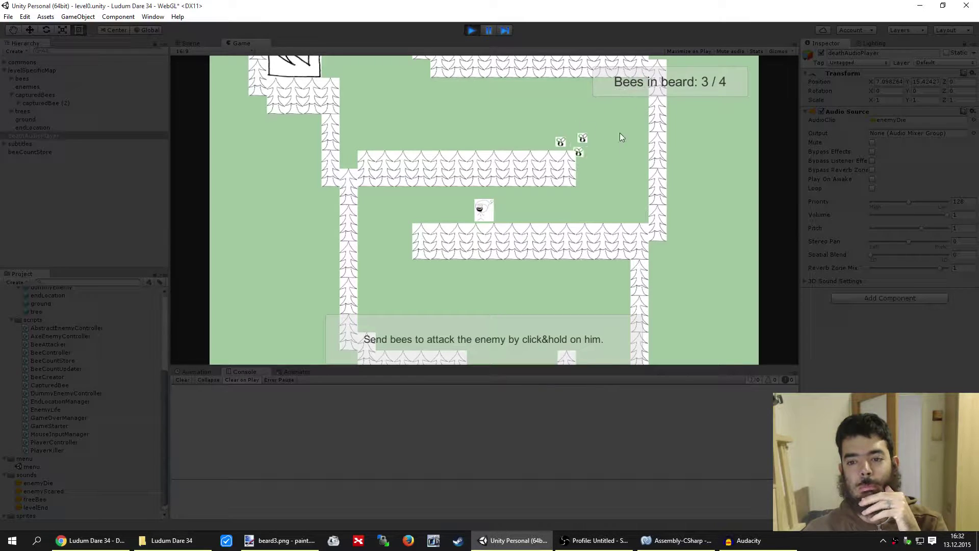
pyautogui.press('d')
pyautogui.press('w')
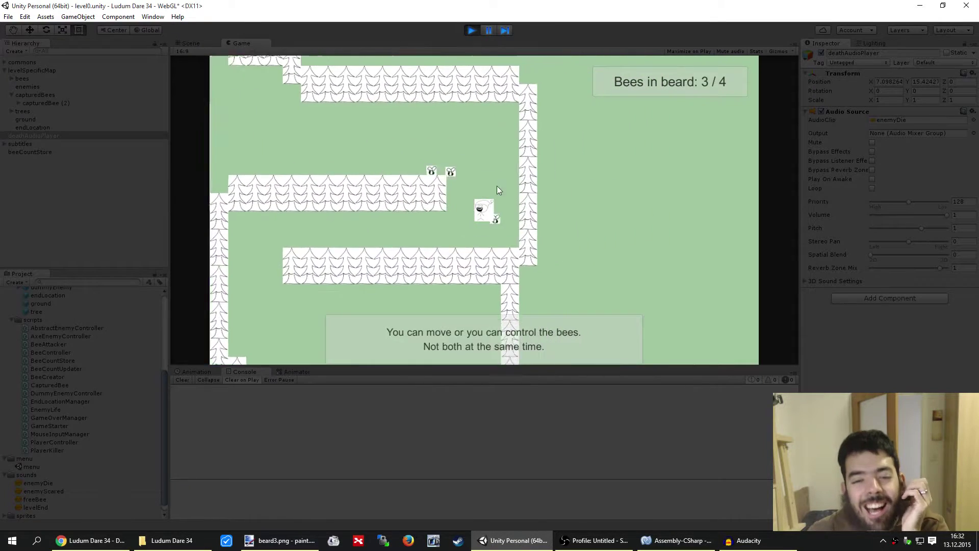
pyautogui.press('a')
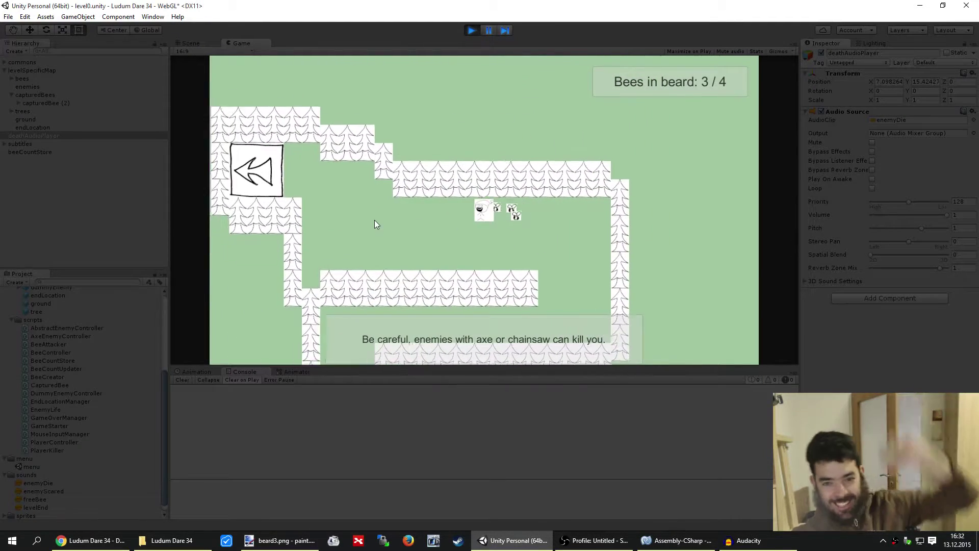
pyautogui.press('w')
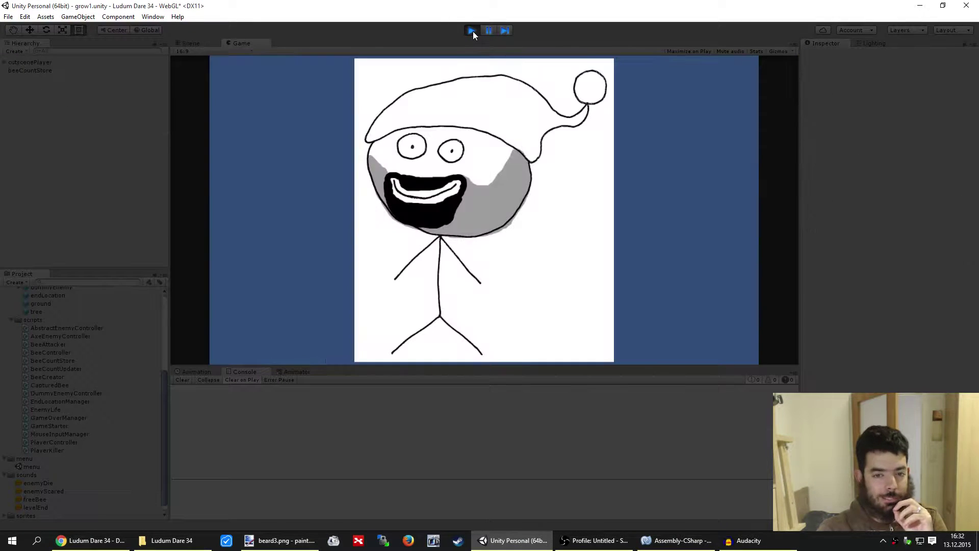
pyautogui.click(473, 32)
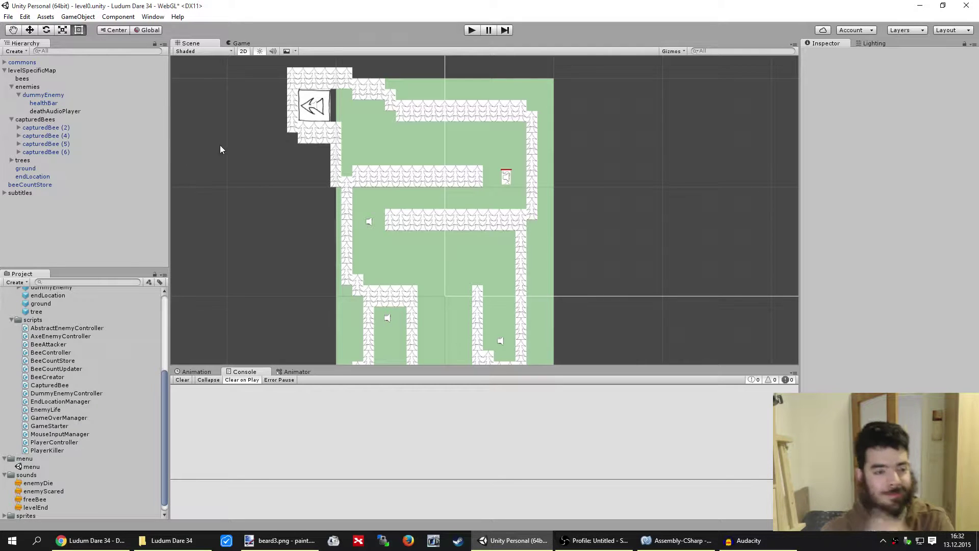
# Apply the dummyEnemy changes to its prefab and start play mode
pyautogui.click(48, 94)
pyautogui.click(960, 75)
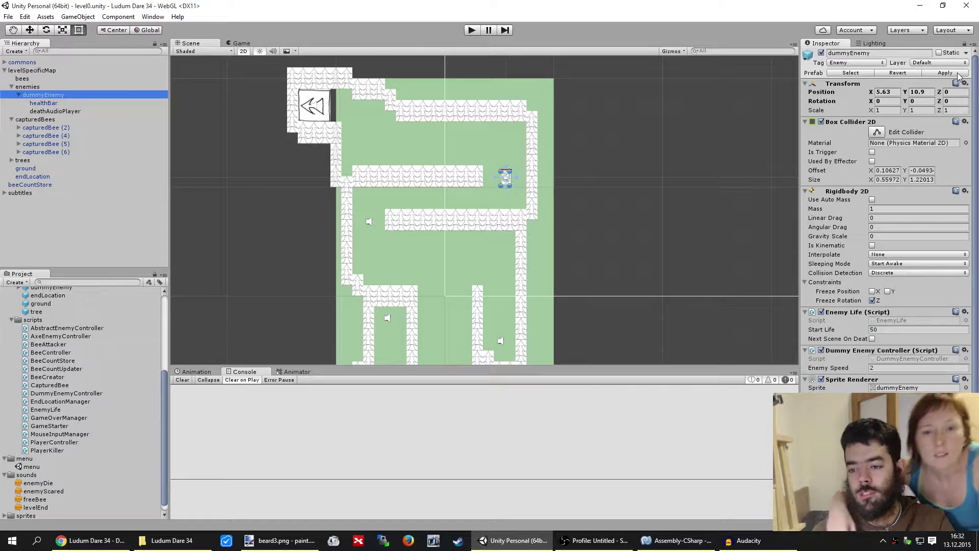
pyautogui.click(472, 29)
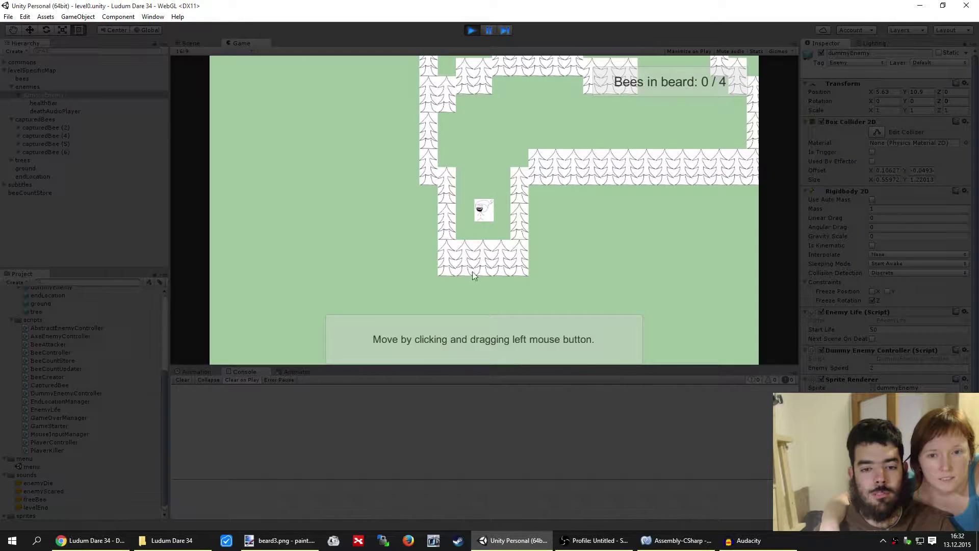
# Play through the tutorial, sending bees at the dummy enemy and exiting into level1
pyautogui.moveTo(485, 176)
pyautogui.mouseDown()
pyautogui.moveTo(485, 152)
pyautogui.moveTo(467, 223)
pyautogui.moveTo(498, 142)
pyautogui.moveTo(387, 194)
pyautogui.moveTo(550, 215)
pyautogui.moveTo(387, 200)
pyautogui.mouseUp()
pyautogui.moveTo(515, 170)
pyautogui.mouseDown()
pyautogui.moveTo(542, 116)
pyautogui.moveTo(544, 88)
pyautogui.mouseUp()
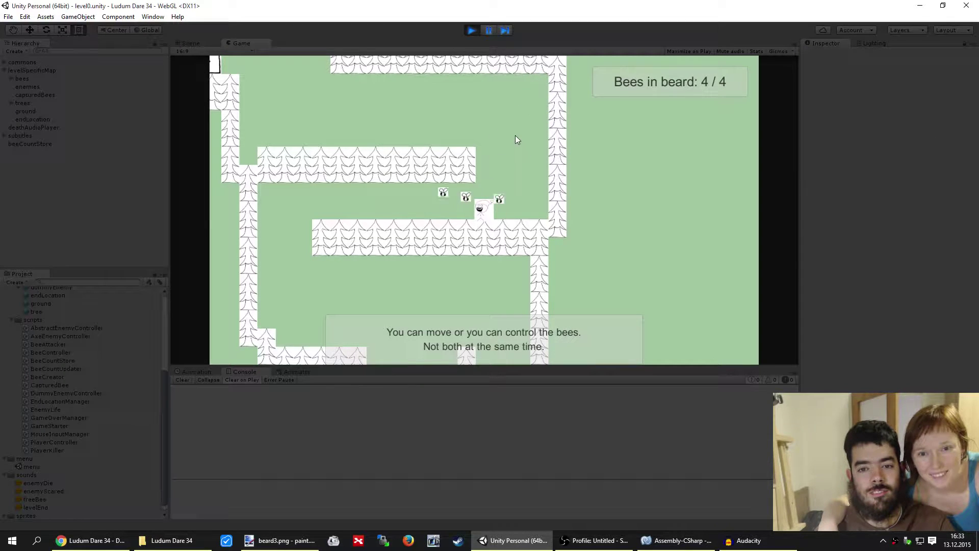
pyautogui.press('Up')
pyautogui.press('Left')
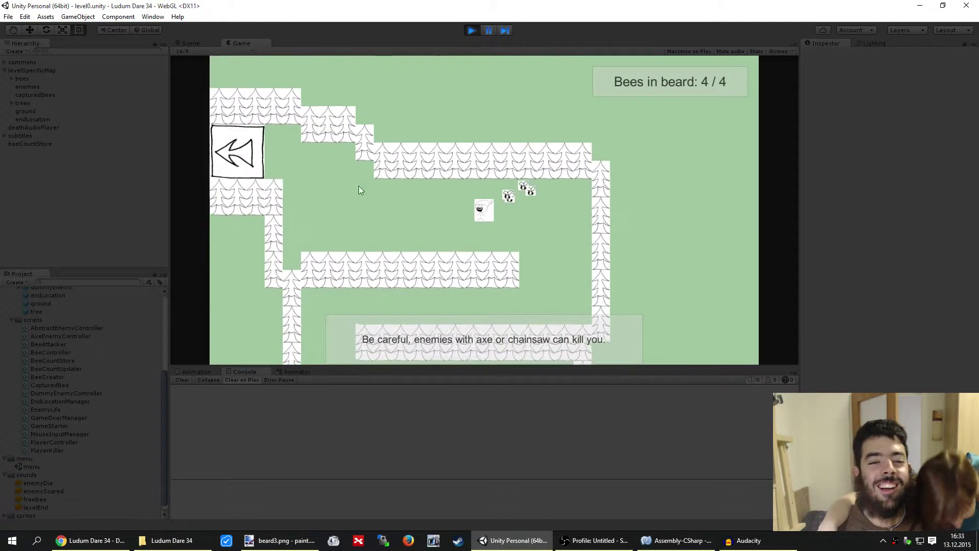
pyautogui.press('Left')
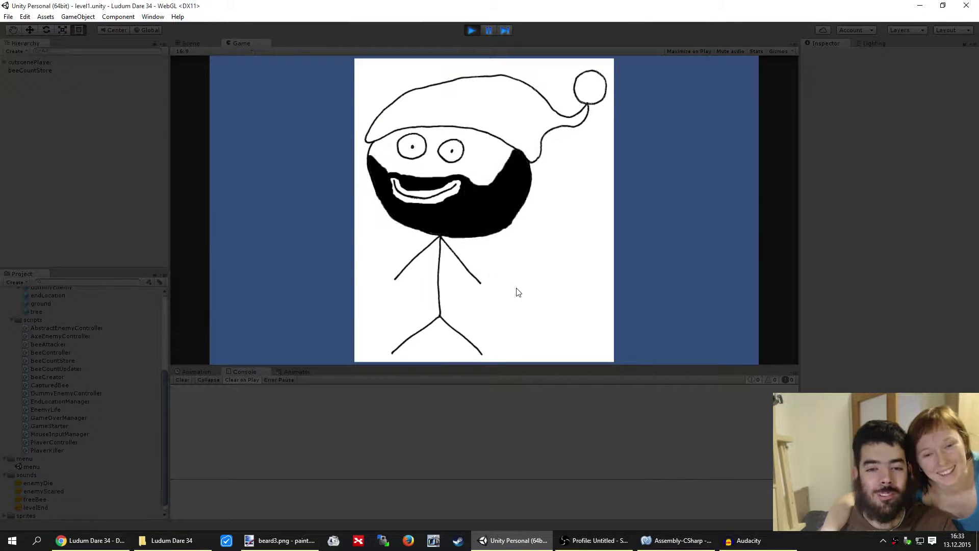
pyautogui.press('Left')
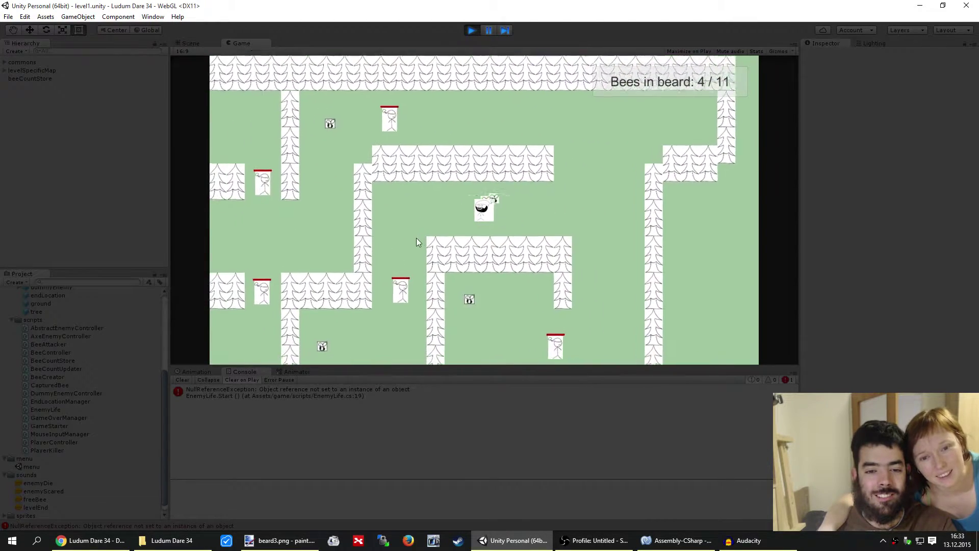
# In level1, lead the player through the maze to rescue bees and send them at enemies
pyautogui.moveTo(416, 237)
pyautogui.mouseDown()
pyautogui.moveTo(500, 290)
pyautogui.moveTo(450, 274)
pyautogui.moveTo(404, 215)
pyautogui.moveTo(459, 274)
pyautogui.moveTo(374, 192)
pyautogui.mouseUp()
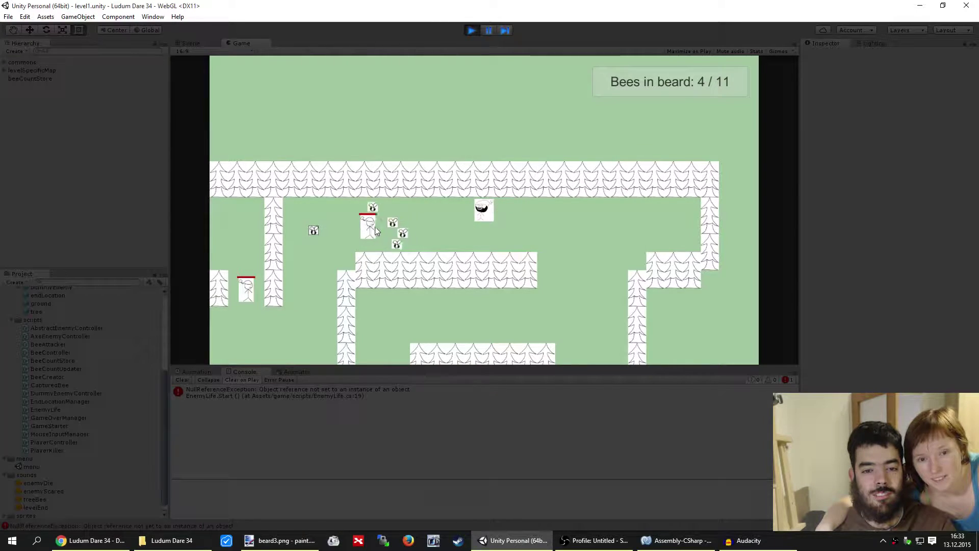
pyautogui.moveTo(562, 259)
pyautogui.mouseDown()
pyautogui.moveTo(473, 292)
pyautogui.moveTo(456, 249)
pyautogui.mouseUp()
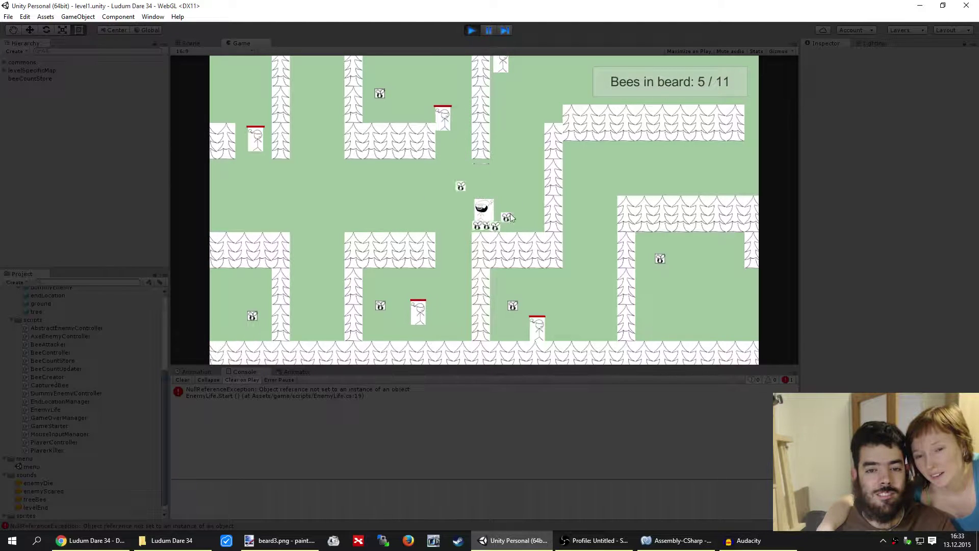
pyautogui.click(378, 194)
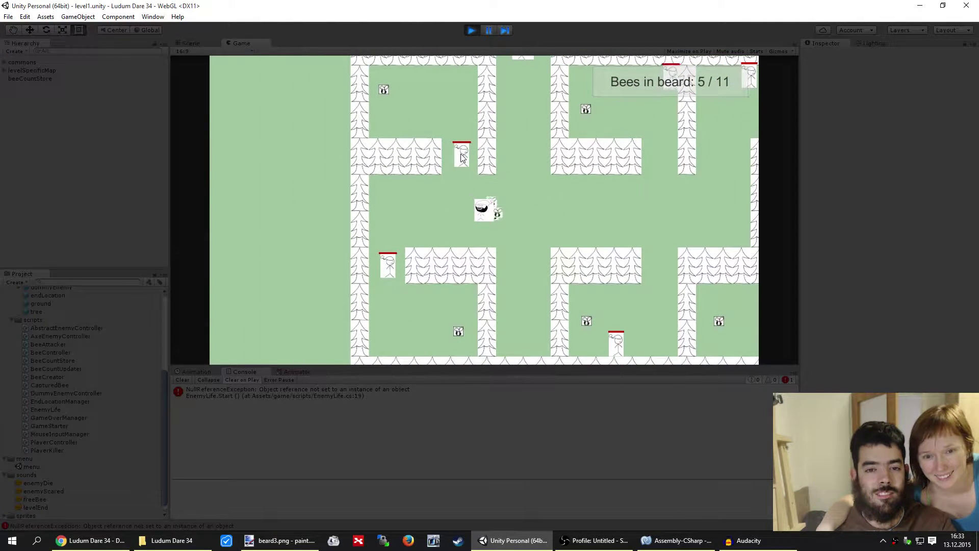
pyautogui.click(461, 154)
pyautogui.click(387, 266)
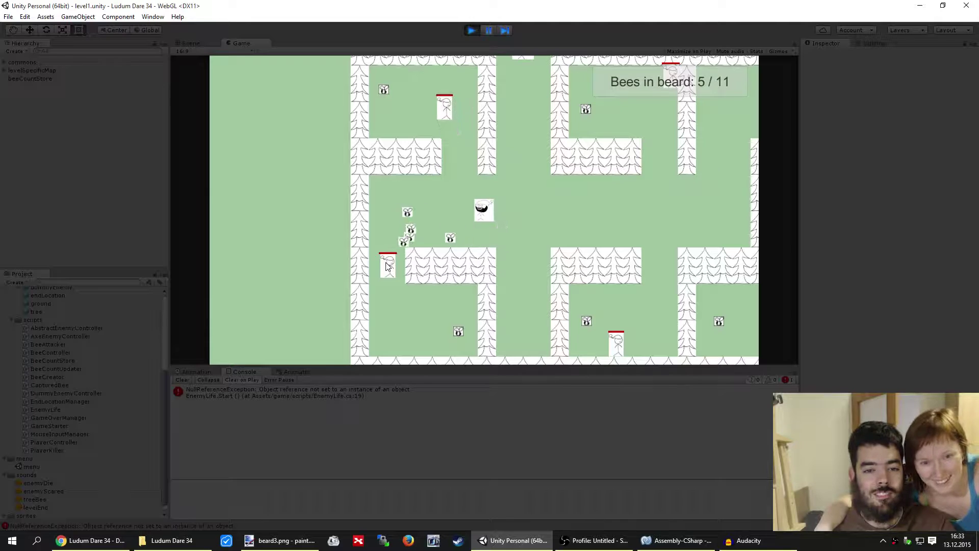
pyautogui.click(551, 217)
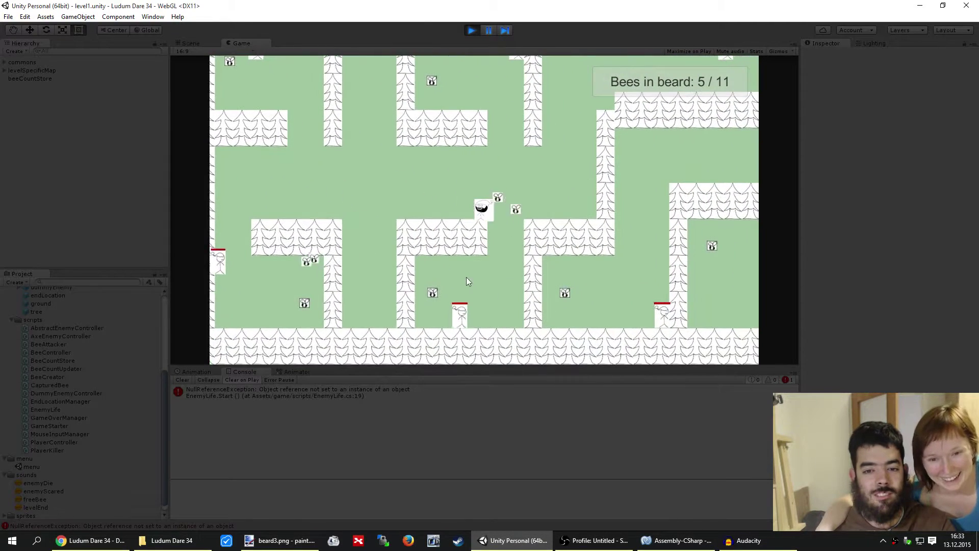
pyautogui.click(466, 277)
pyautogui.click(411, 261)
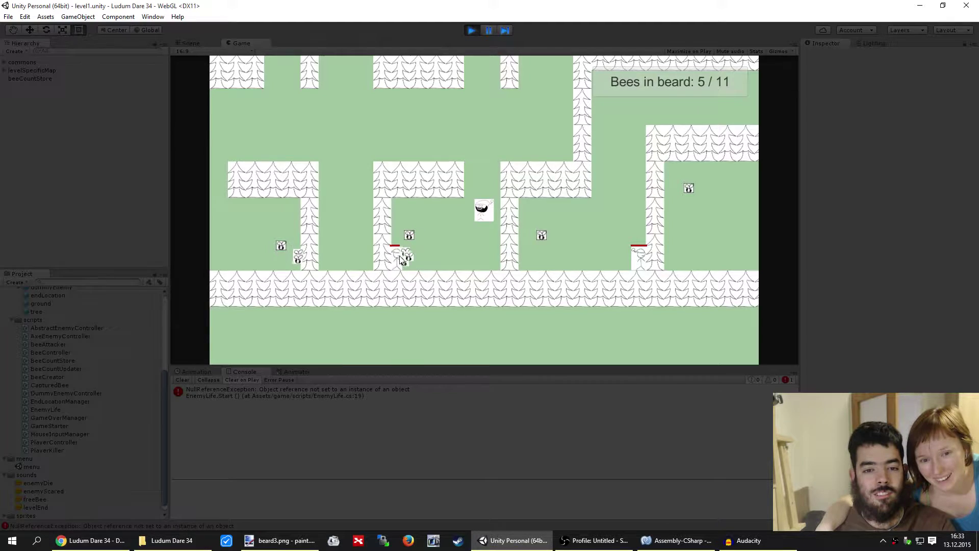
# Keep attacking the top enemies with bees, then restart level1 after game over
pyautogui.click(511, 149)
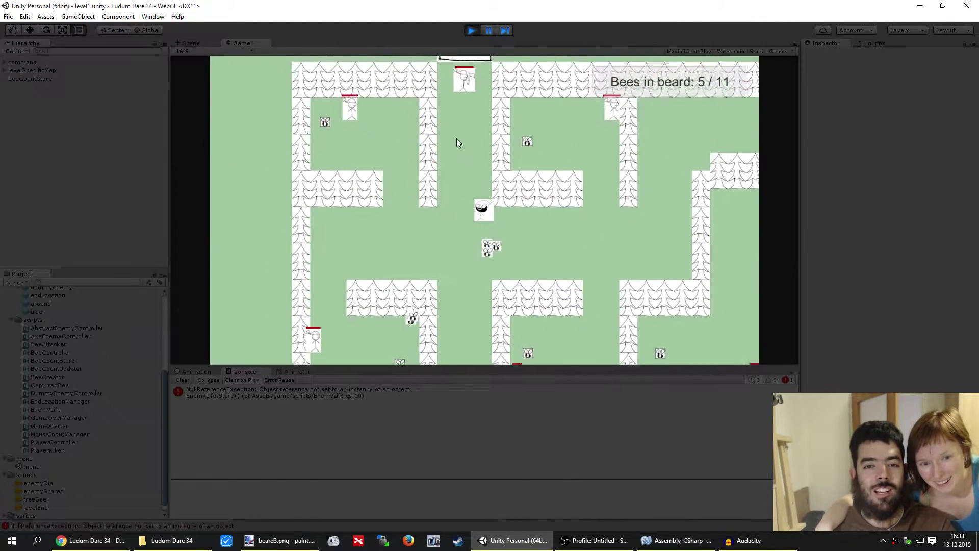
pyautogui.click(472, 90)
pyautogui.click(563, 243)
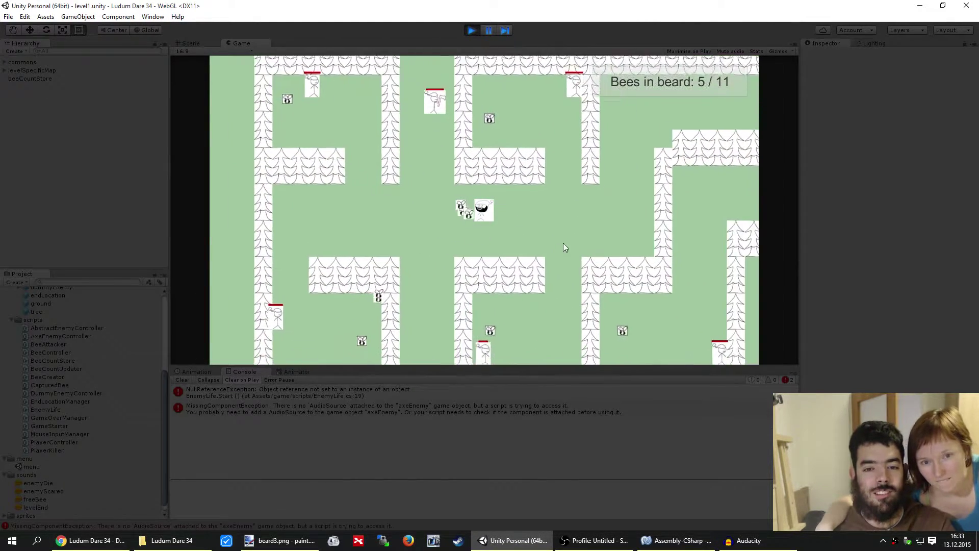
pyautogui.click(402, 130)
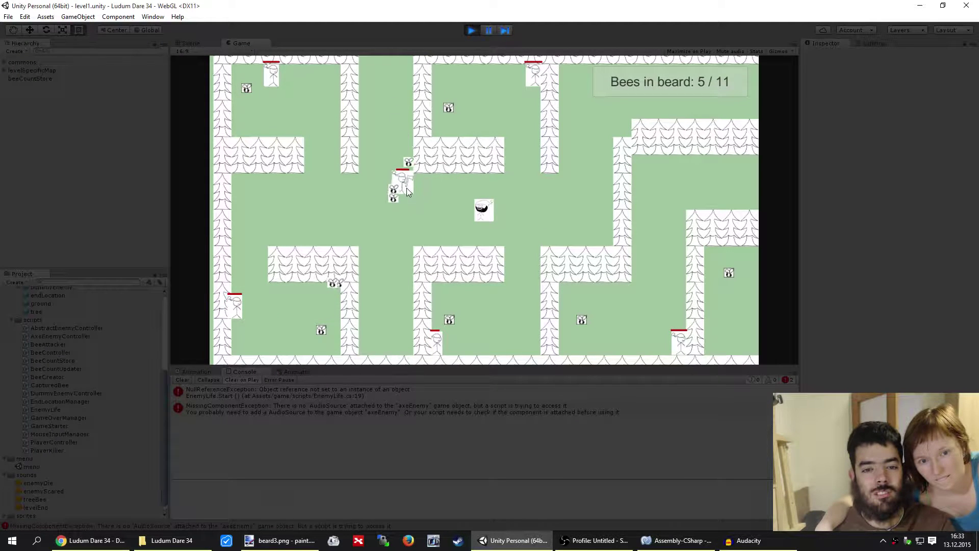
pyautogui.click(520, 201)
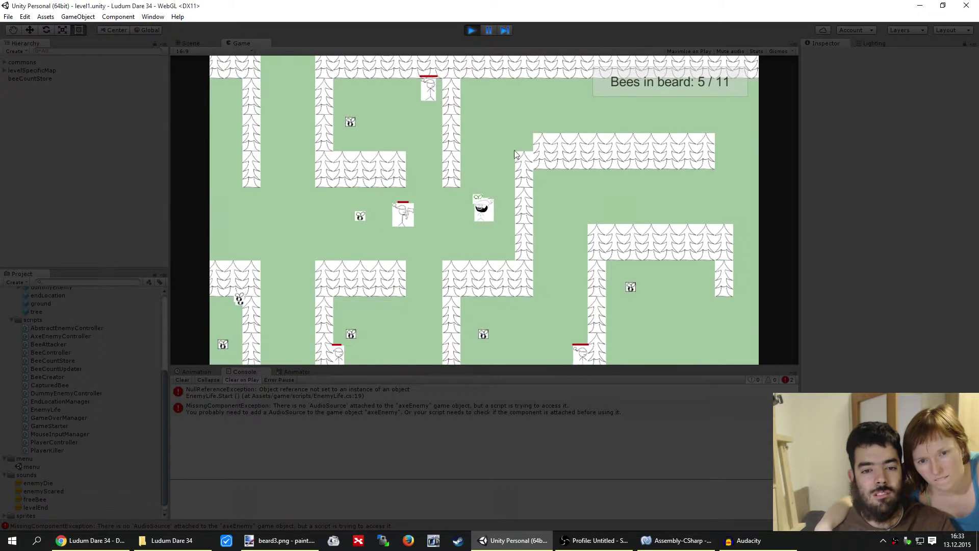
pyautogui.click(436, 256)
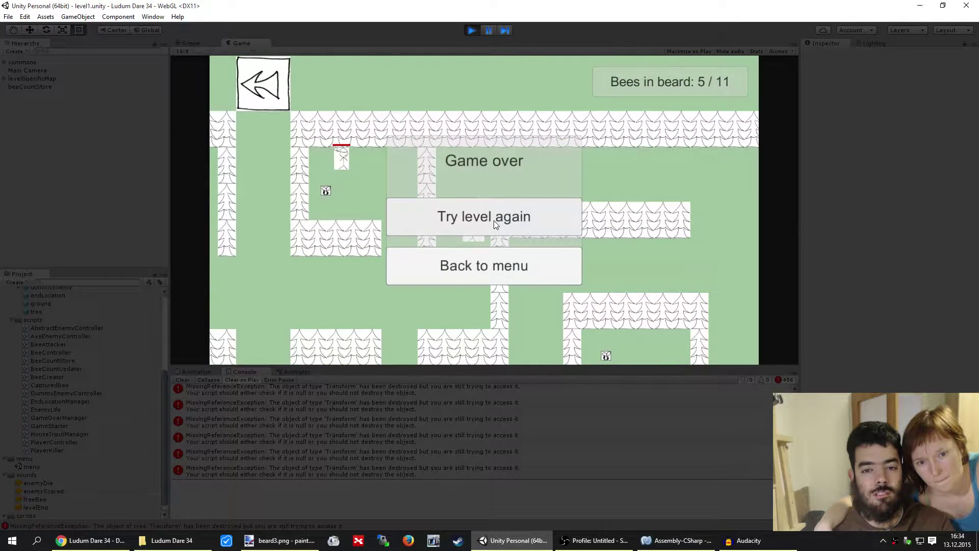
pyautogui.click(494, 220)
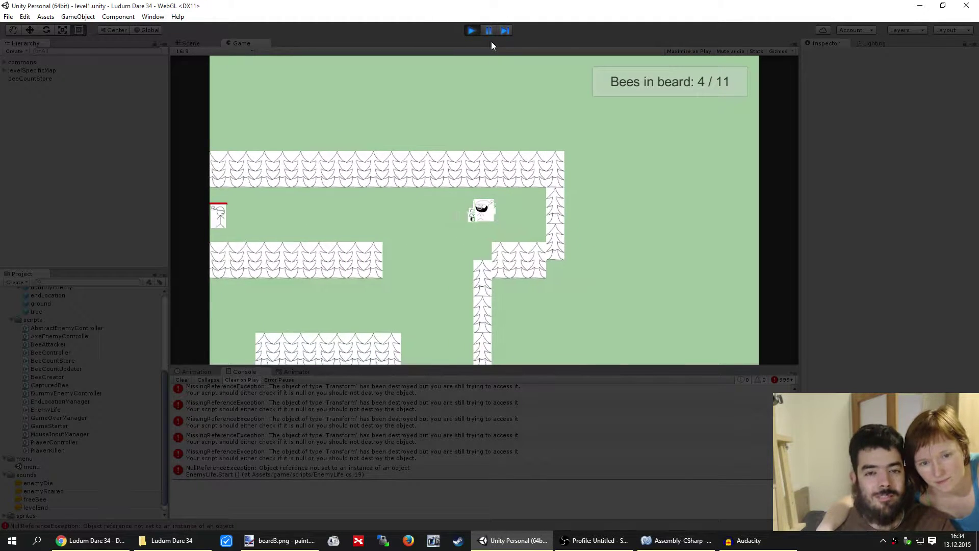
# Stop play mode, pan the Scene view to the lower level, and switch to the Ludum Dare 34 document
pyautogui.click(472, 31)
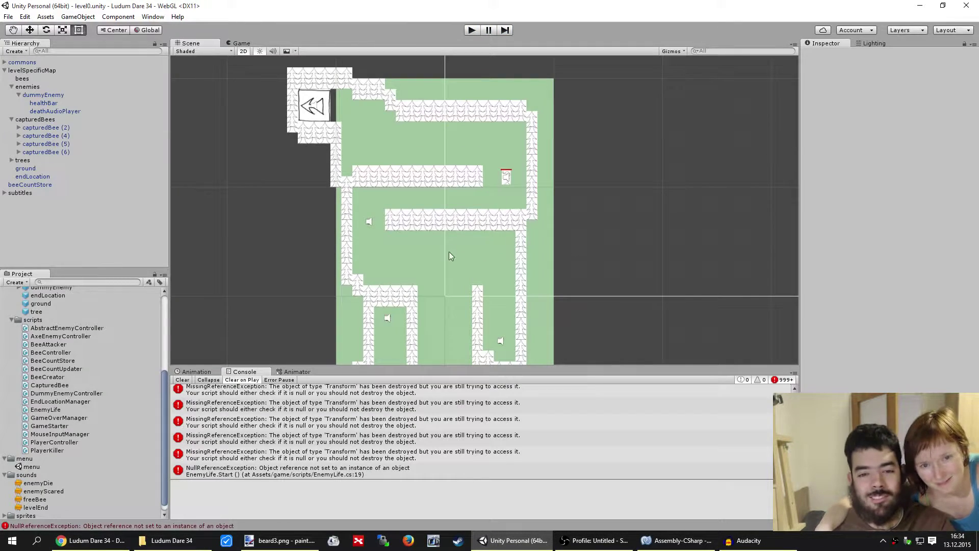
pyautogui.moveTo(449, 252); pyautogui.dragTo(446, 225, button='middle')
pyautogui.moveTo(434, 285); pyautogui.dragTo(437, 253, button='middle')
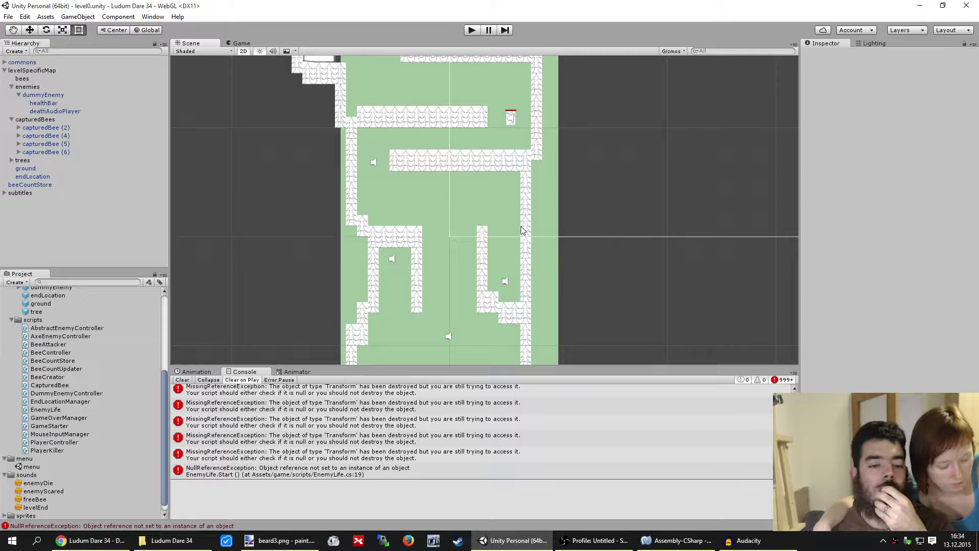
pyautogui.click(100, 546)
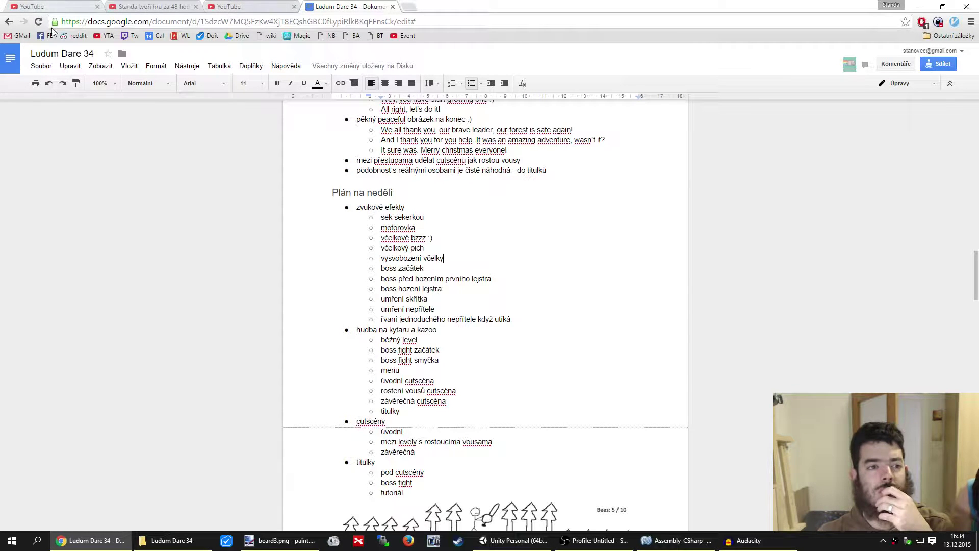
# Check the stream analytics and YouTube live chat tabs in Chrome, then return to Unity
pyautogui.click(72, 6)
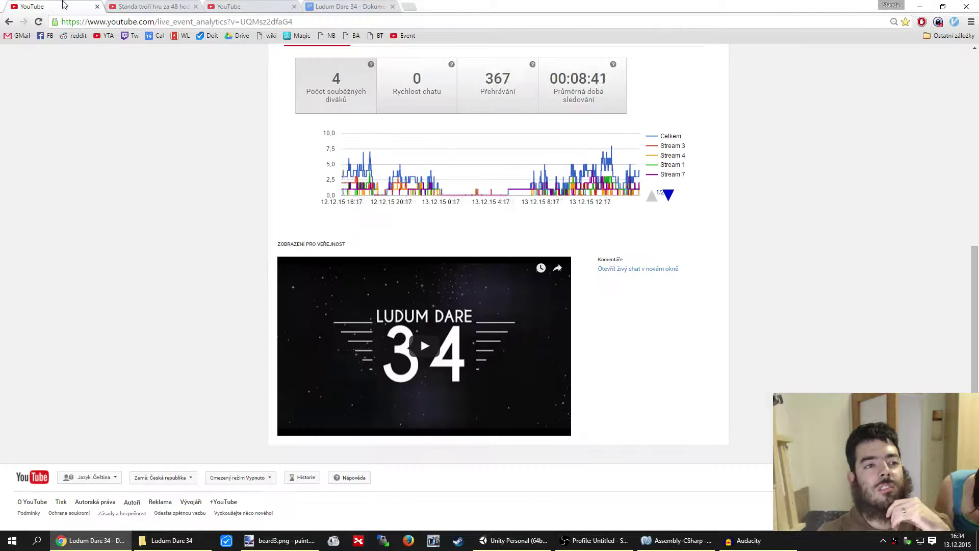
pyautogui.click(279, 5)
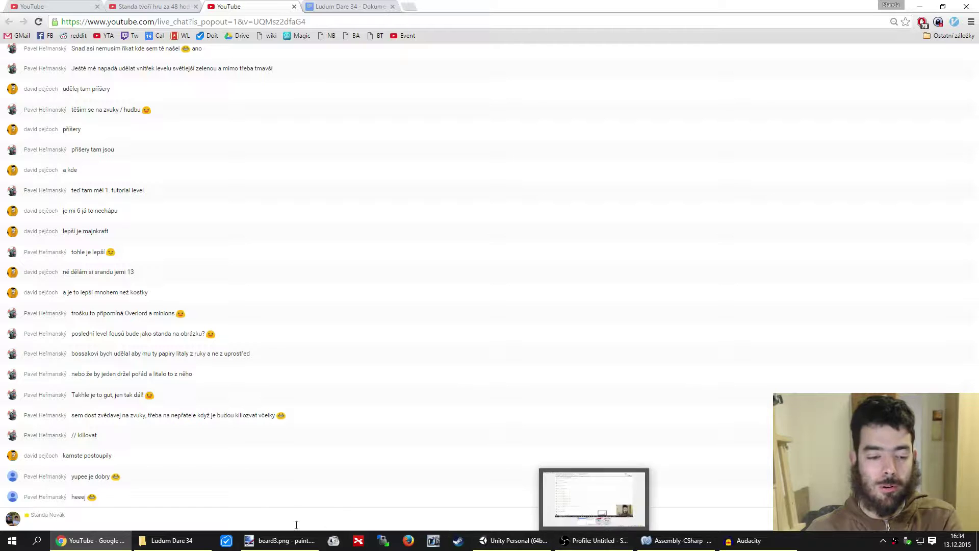
pyautogui.click(357, 6)
pyautogui.hotkey('ctrl', 'Tab')
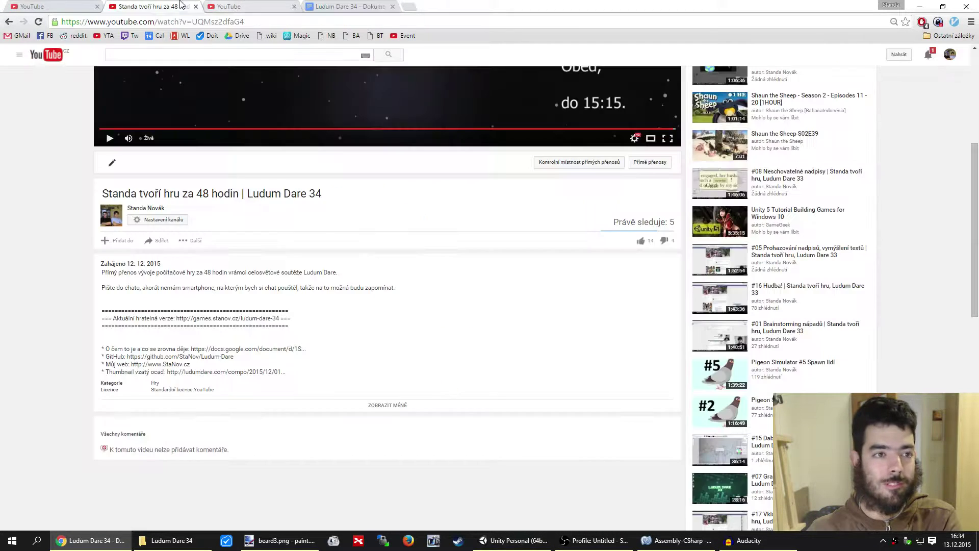
pyautogui.hotkey('ctrl', 'Tab')
pyautogui.hotkey('ctrl', 'Tab')
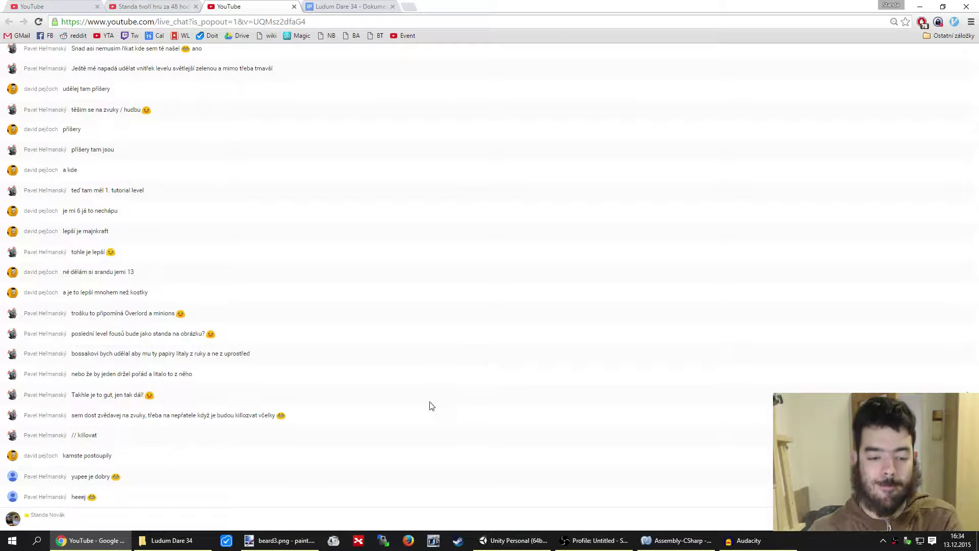
pyautogui.click(502, 540)
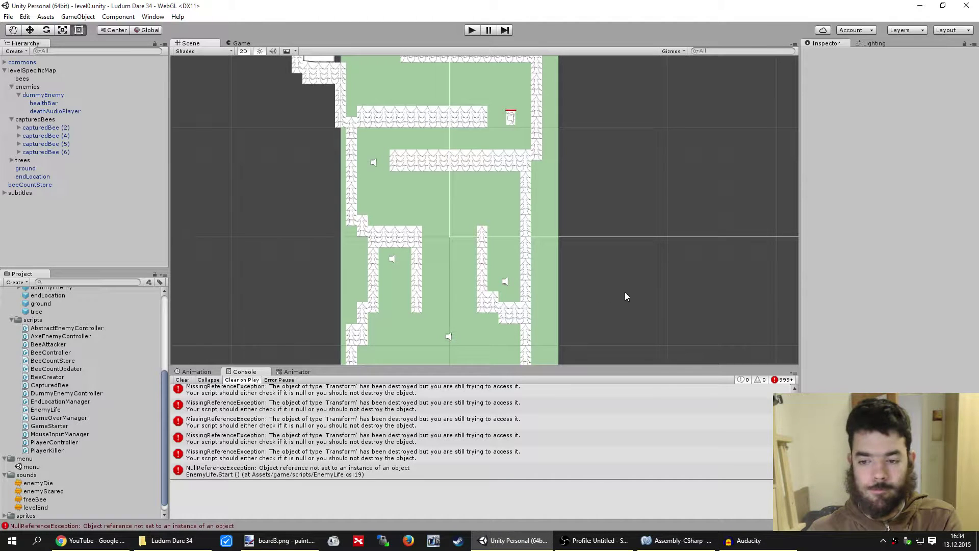
# Clear the NullReferenceException from the Console, review dummyEnemy's Inspector components, and start play mode
pyautogui.click(187, 380)
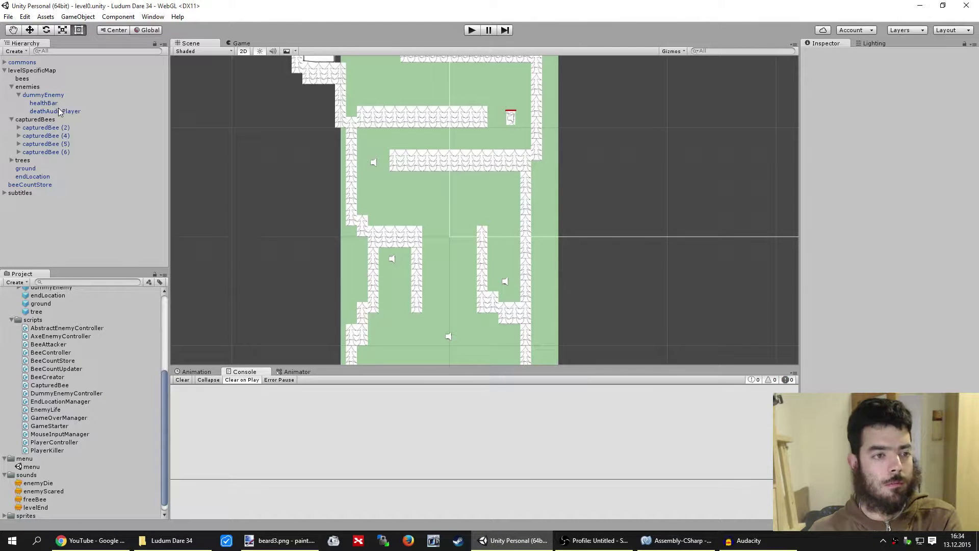
pyautogui.click(53, 96)
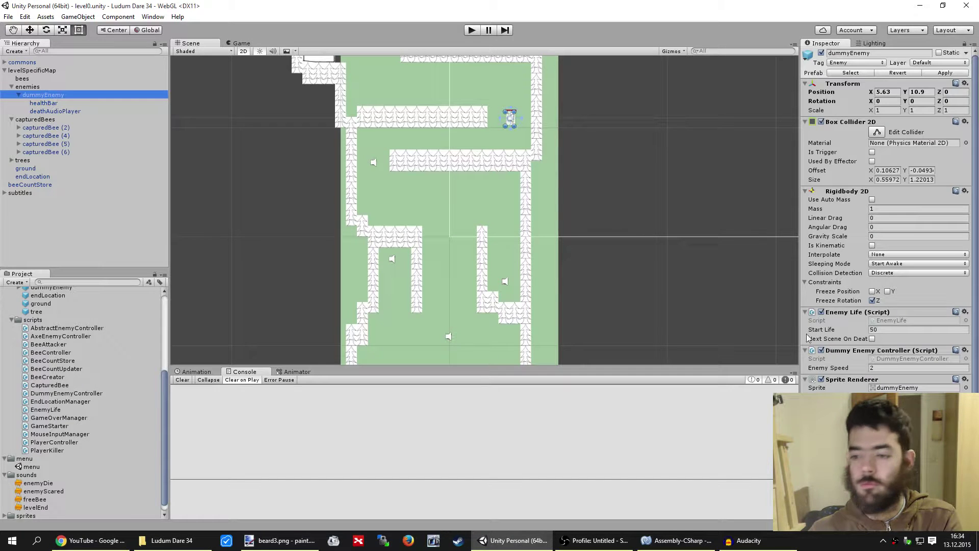
pyautogui.scroll(-4, 887, 204)
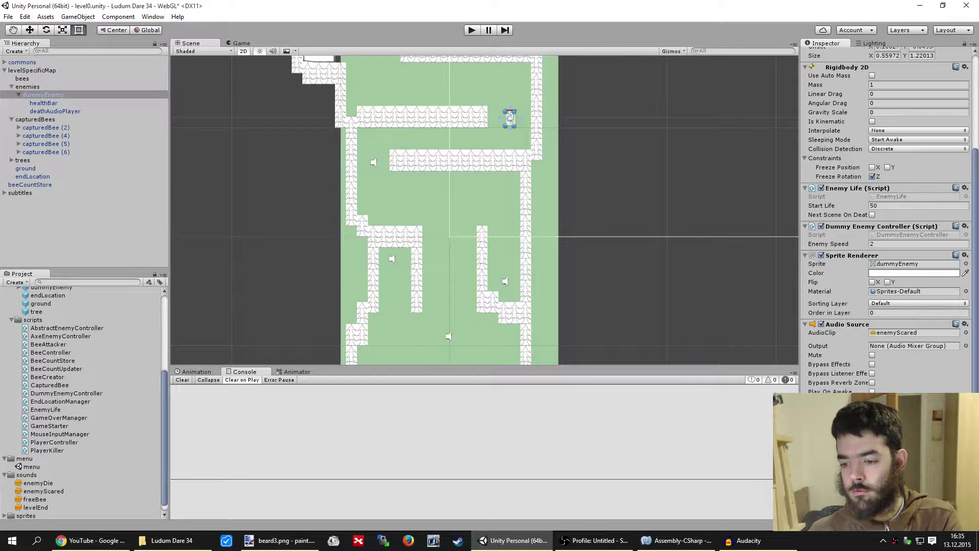
pyautogui.scroll(5, 896, 378)
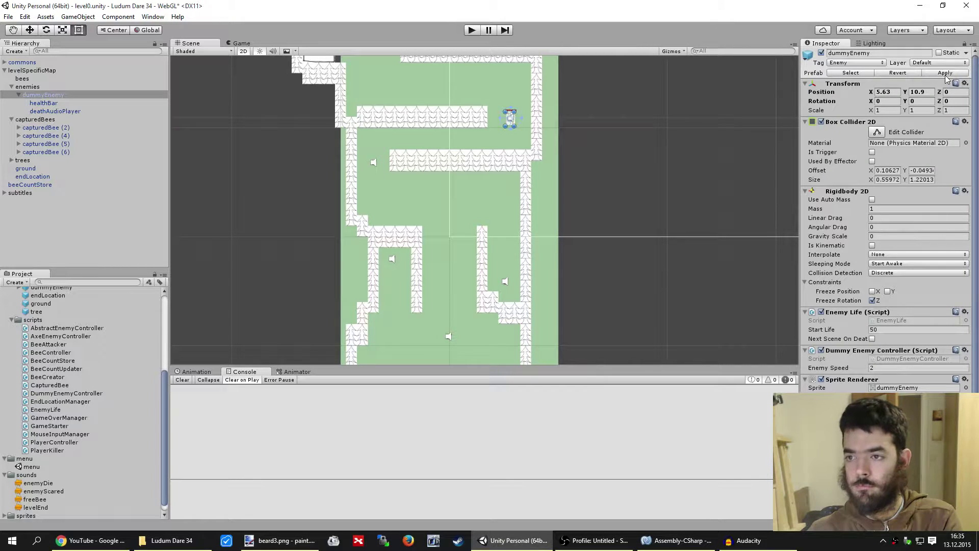
pyautogui.click(472, 29)
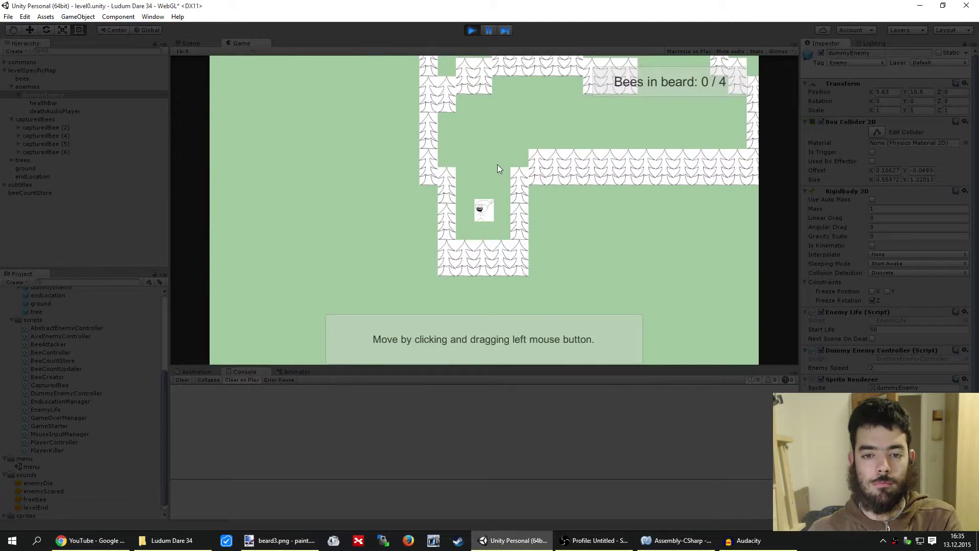
# Guide the player through level0, send bees at the enemy, and reach the end to load level1
pyautogui.moveTo(497, 164)
pyautogui.mouseDown()
pyautogui.moveTo(440, 151)
pyautogui.moveTo(479, 262)
pyautogui.moveTo(464, 121)
pyautogui.moveTo(600, 213)
pyautogui.moveTo(516, 168)
pyautogui.mouseUp()
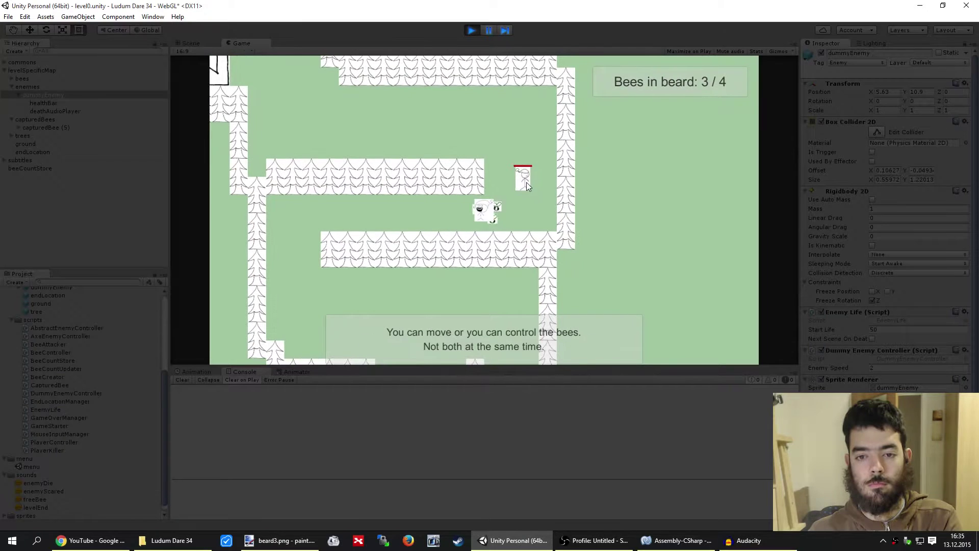
pyautogui.press('w')
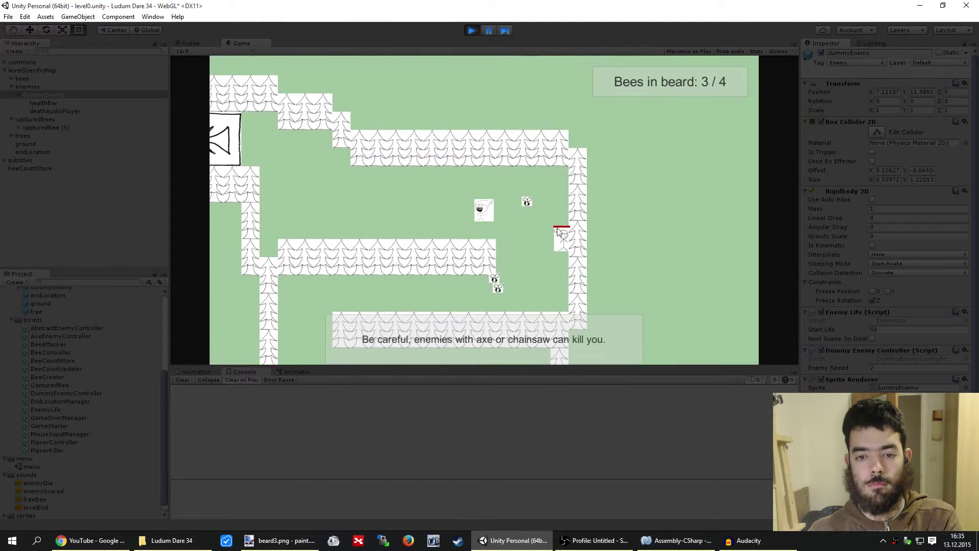
pyautogui.moveTo(561, 253); pyautogui.dragTo(560, 269)
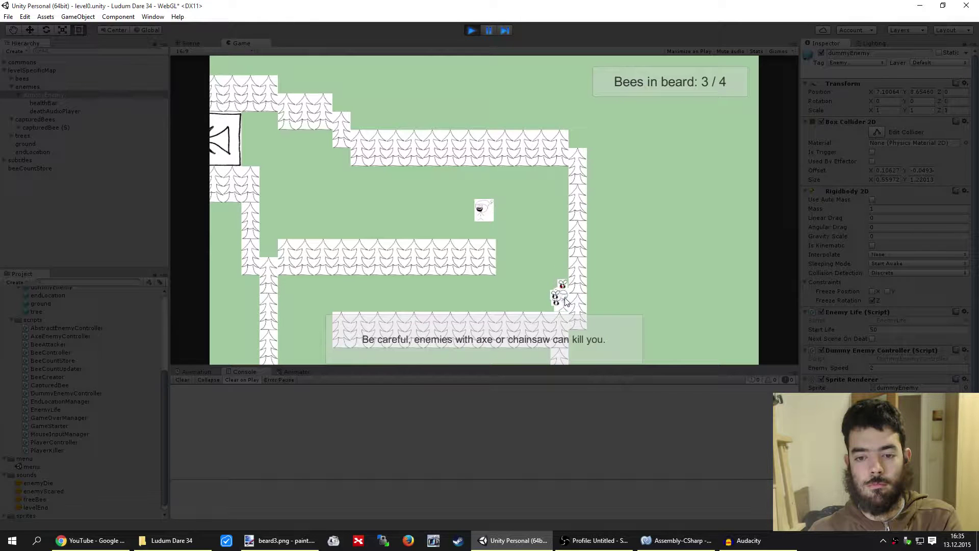
pyautogui.moveTo(440, 207); pyautogui.dragTo(449, 207)
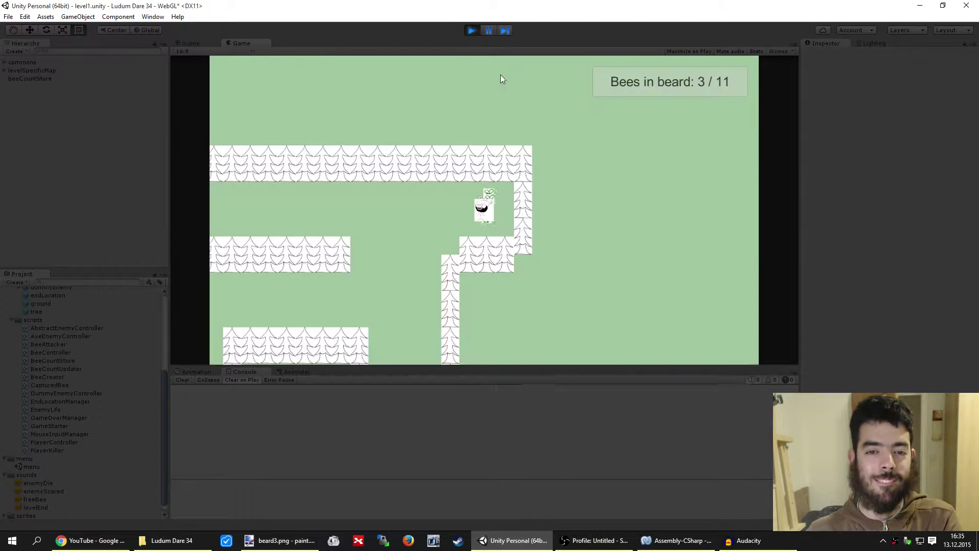
# Steer the player through level1's maze collecting bees to 8 of 11, then stop play mode
pyautogui.moveTo(432, 212)
pyautogui.mouseDown()
pyautogui.moveTo(479, 258)
pyautogui.moveTo(411, 306)
pyautogui.moveTo(375, 311)
pyautogui.mouseUp()
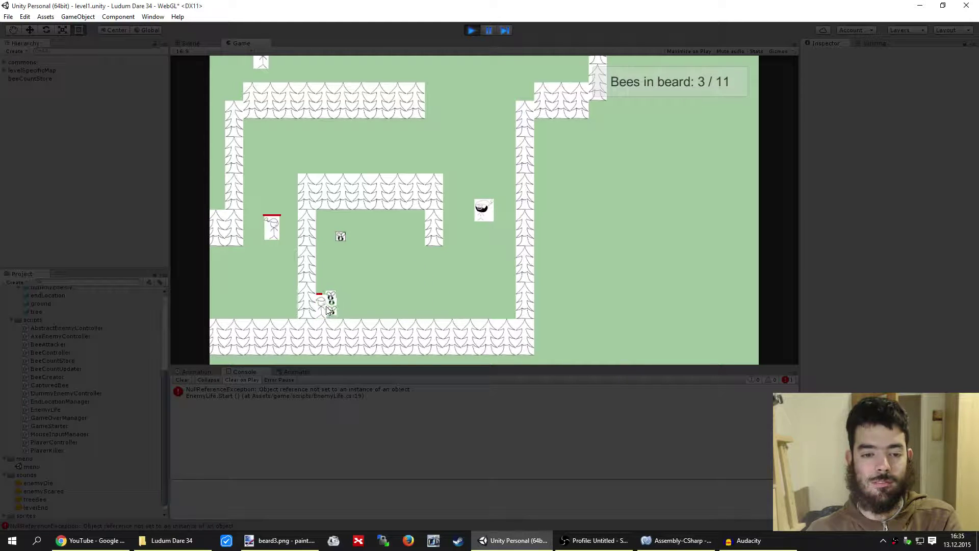
pyautogui.moveTo(373, 282)
pyautogui.mouseDown()
pyautogui.moveTo(560, 219)
pyautogui.moveTo(472, 260)
pyautogui.moveTo(470, 344)
pyautogui.mouseUp()
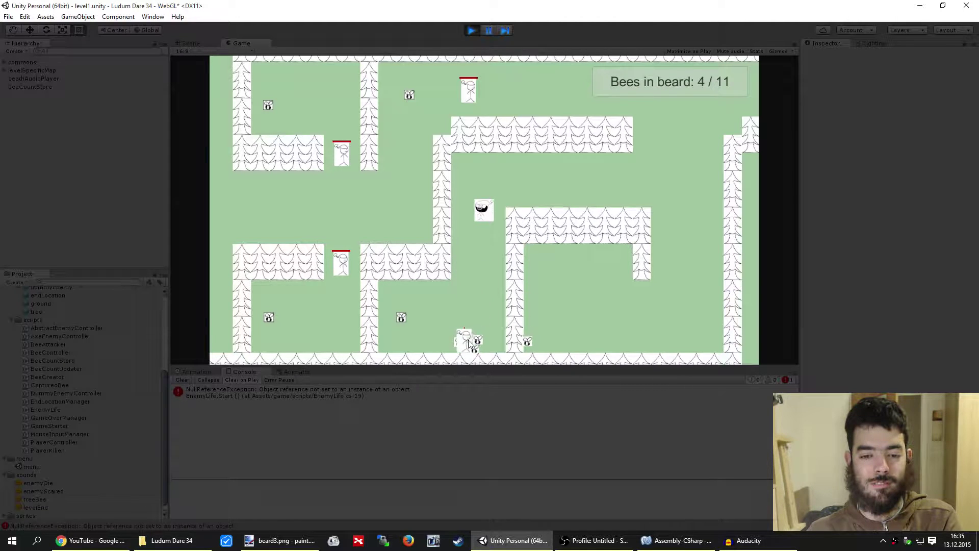
pyautogui.moveTo(464, 329)
pyautogui.mouseDown()
pyautogui.moveTo(570, 247)
pyautogui.moveTo(420, 175)
pyautogui.moveTo(400, 220)
pyautogui.moveTo(584, 202)
pyautogui.moveTo(485, 228)
pyautogui.moveTo(399, 272)
pyautogui.moveTo(476, 302)
pyautogui.moveTo(412, 249)
pyautogui.mouseUp()
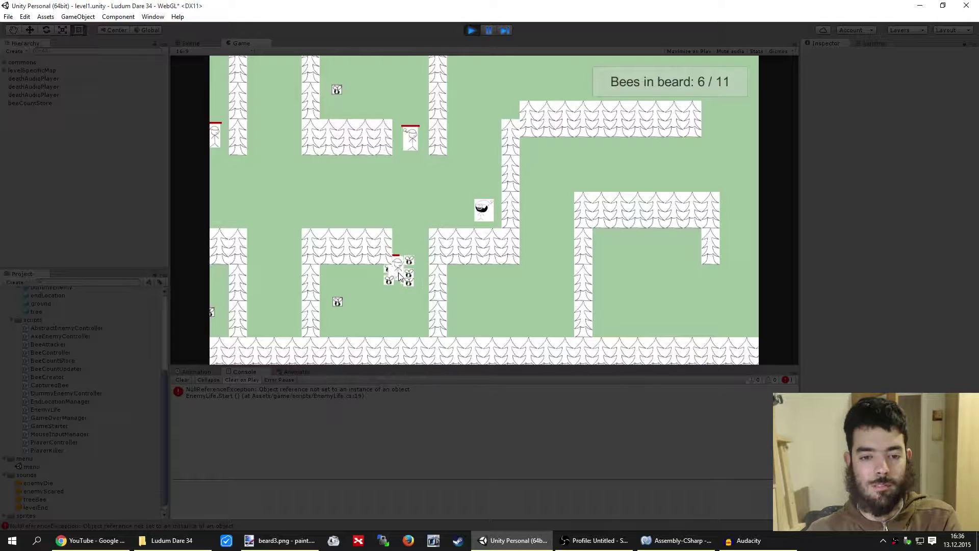
pyautogui.moveTo(398, 283)
pyautogui.mouseDown()
pyautogui.moveTo(437, 193)
pyautogui.moveTo(491, 117)
pyautogui.moveTo(499, 264)
pyautogui.moveTo(521, 224)
pyautogui.mouseUp()
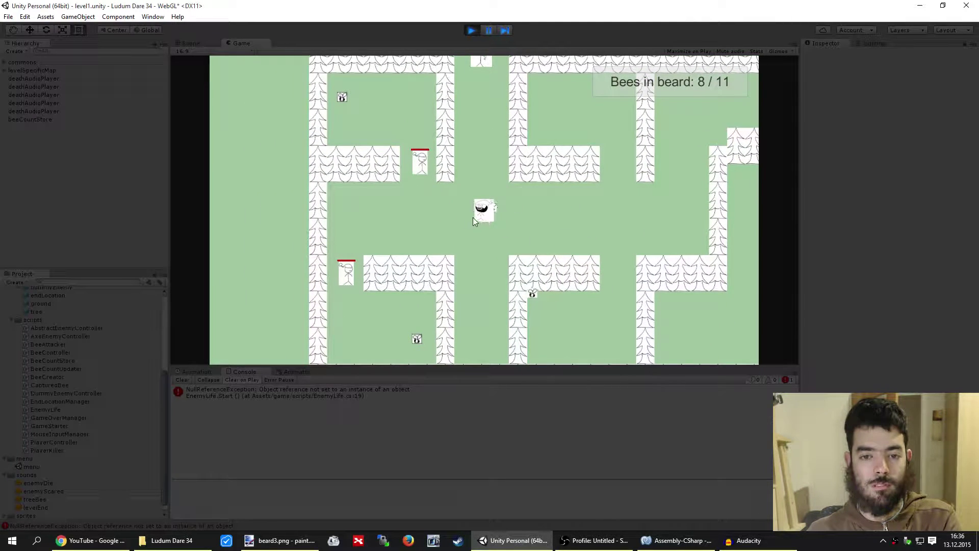
pyautogui.moveTo(500, 194); pyautogui.dragTo(427, 164)
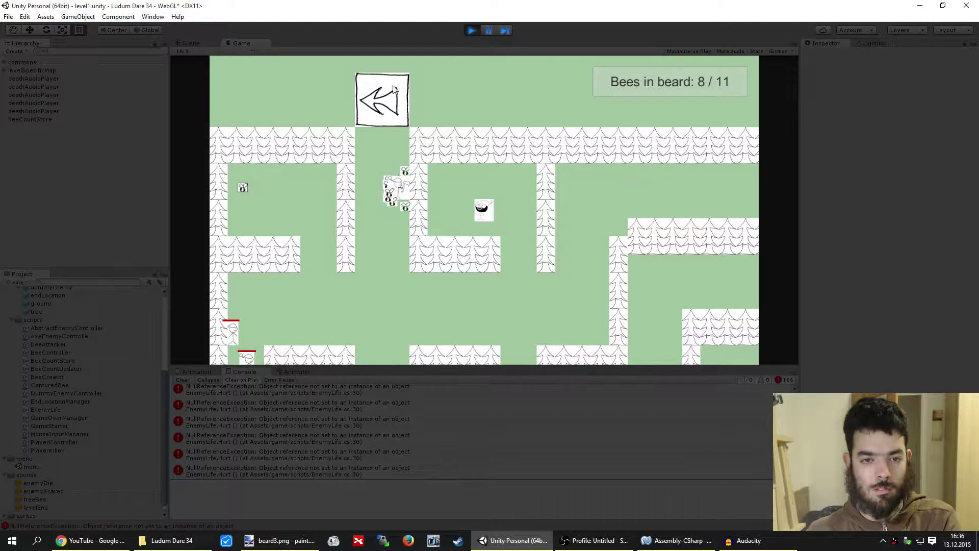
pyautogui.click(472, 30)
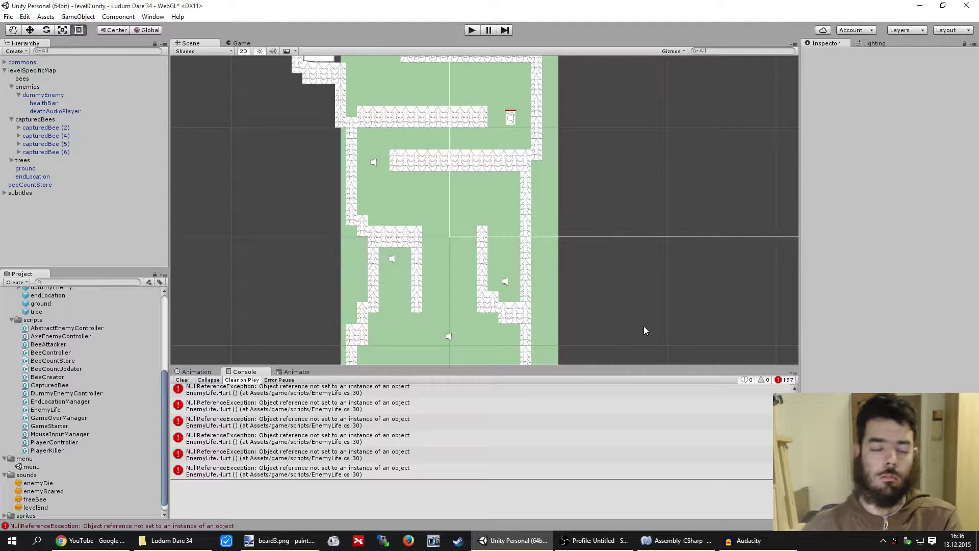
# Switch from Unity to the stream's YouTube live chat in Chrome
pyautogui.click(89, 541)
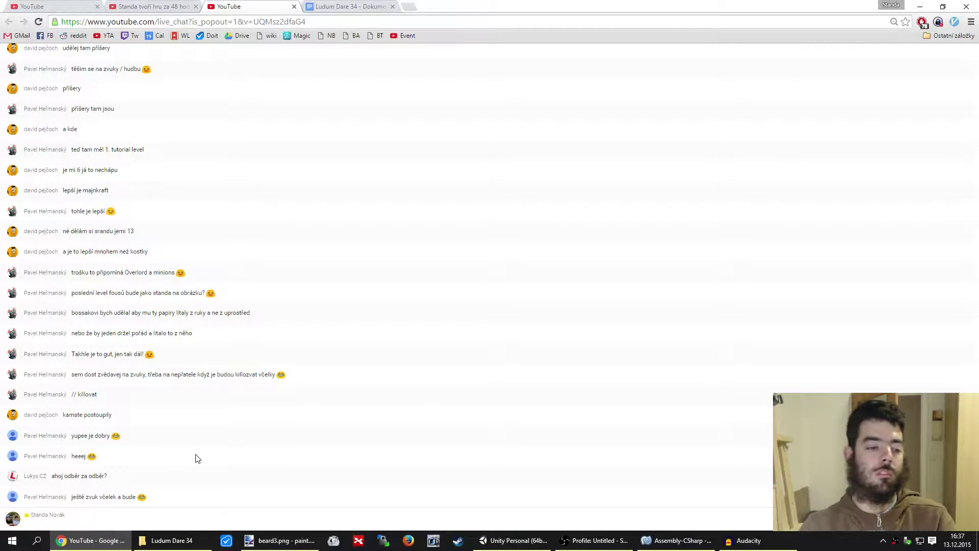
# In Chrome, review the stream's live analytics and chat, then the Ludum Dare 34 planning document
pyautogui.click(37, 5)
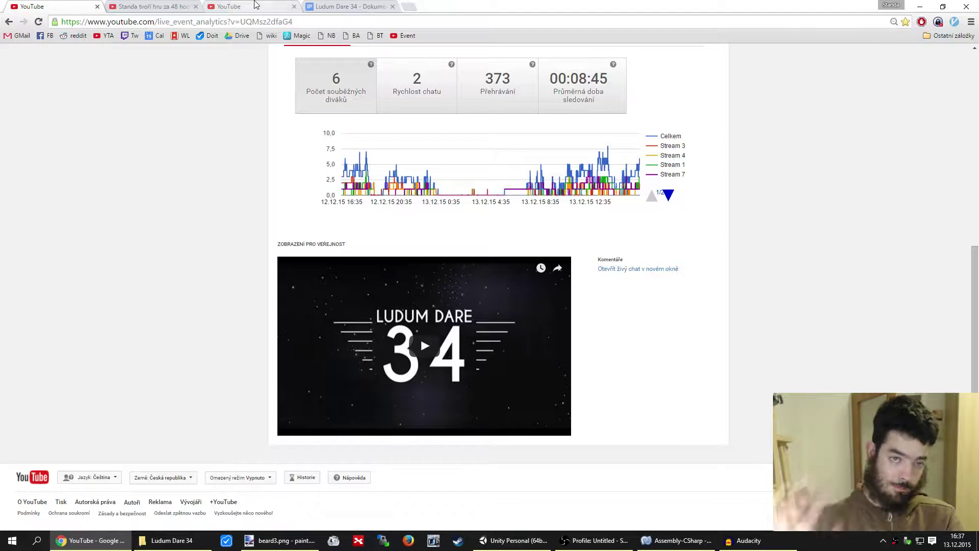
pyautogui.click(255, 3)
pyautogui.click(352, 5)
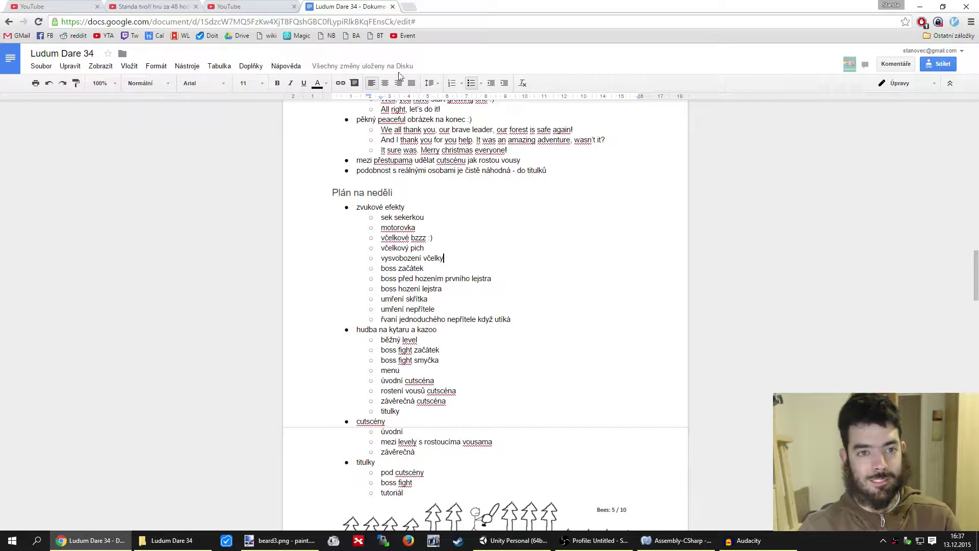
# Glance at AbstractEnemyController.cs, then remove the old stereo track in Audacity
pyautogui.click(679, 540)
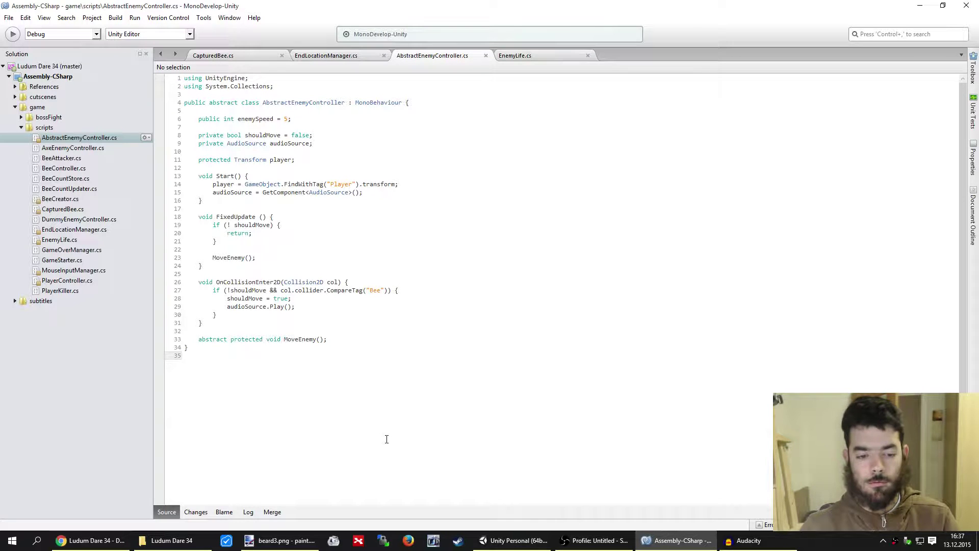
pyautogui.click(746, 540)
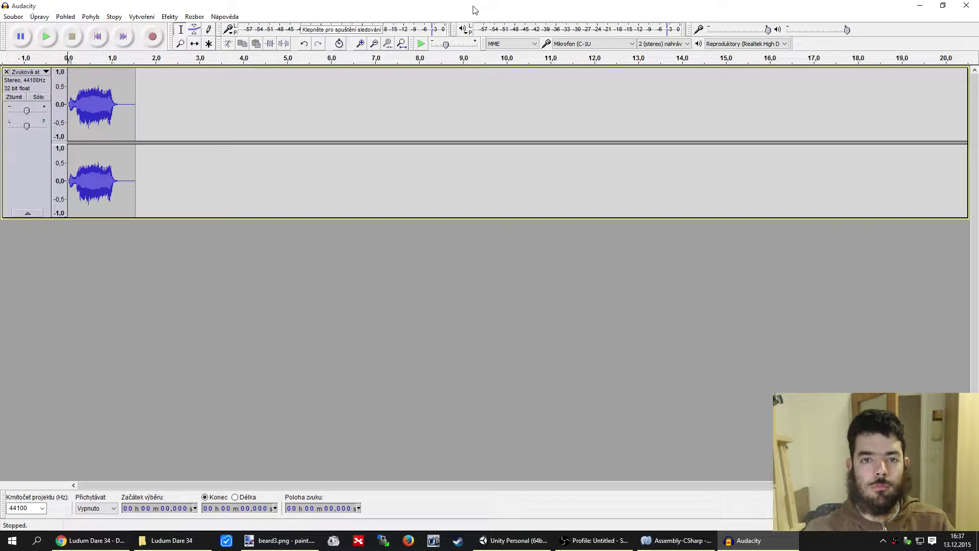
pyautogui.click(6, 72)
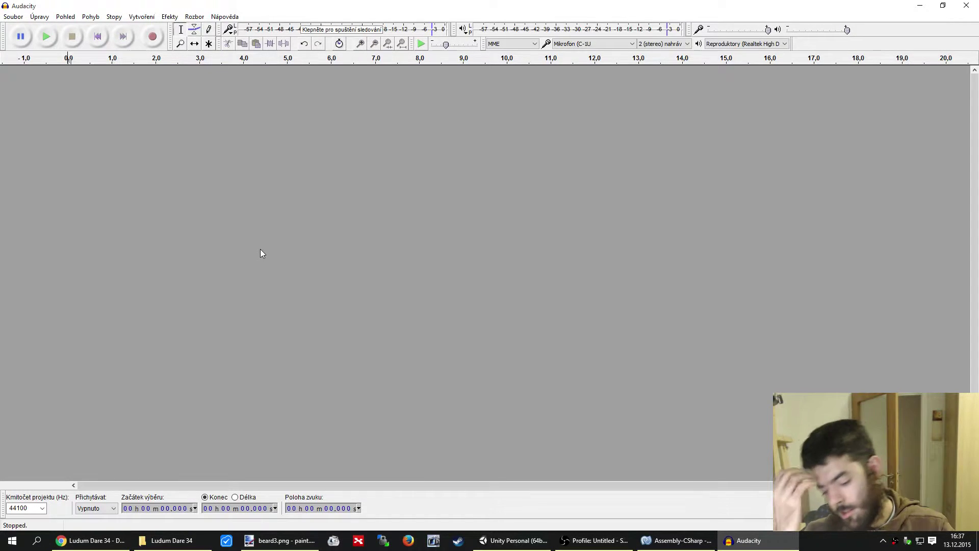
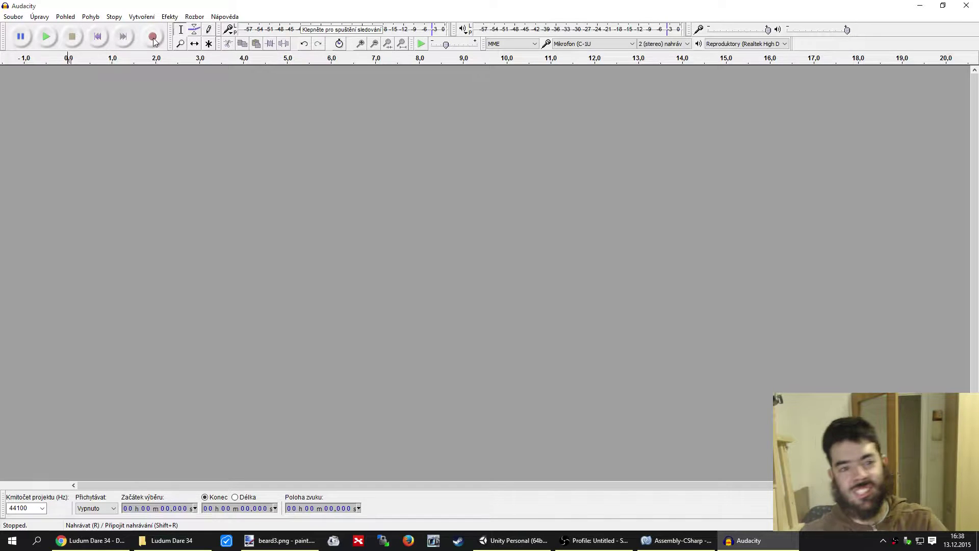
# Record a short stereo sound effect in Audacity and play it back
pyautogui.click(153, 38)
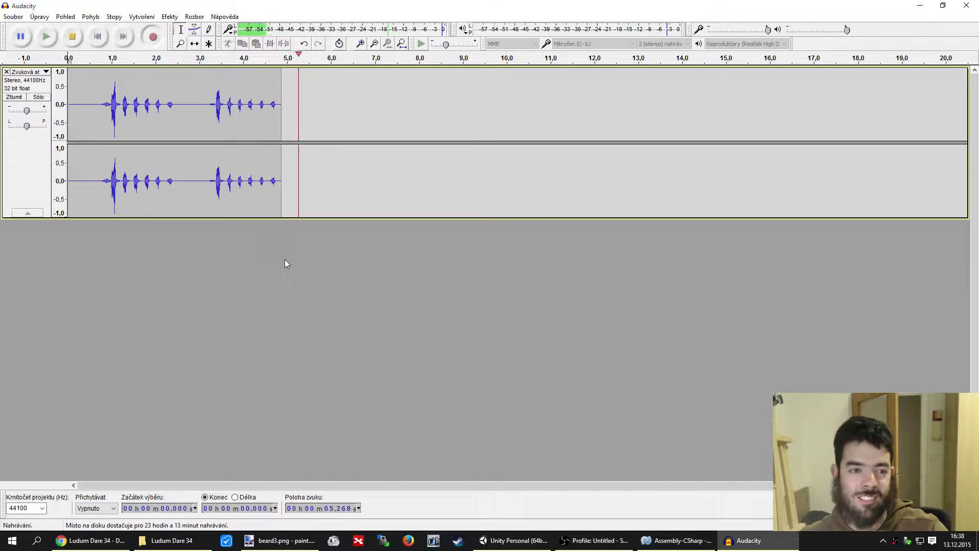
pyautogui.click(72, 36)
pyautogui.click(99, 168)
pyautogui.press('space')
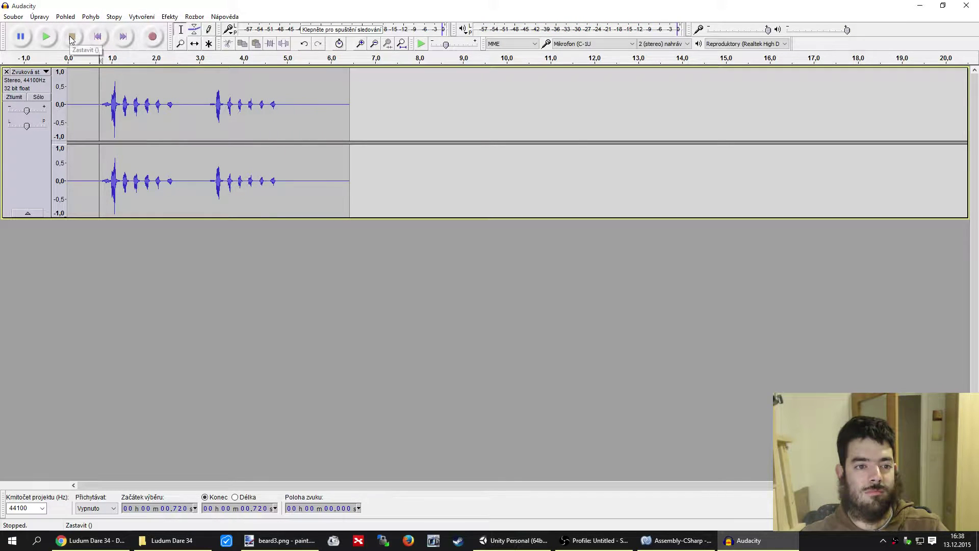
pyautogui.press('space')
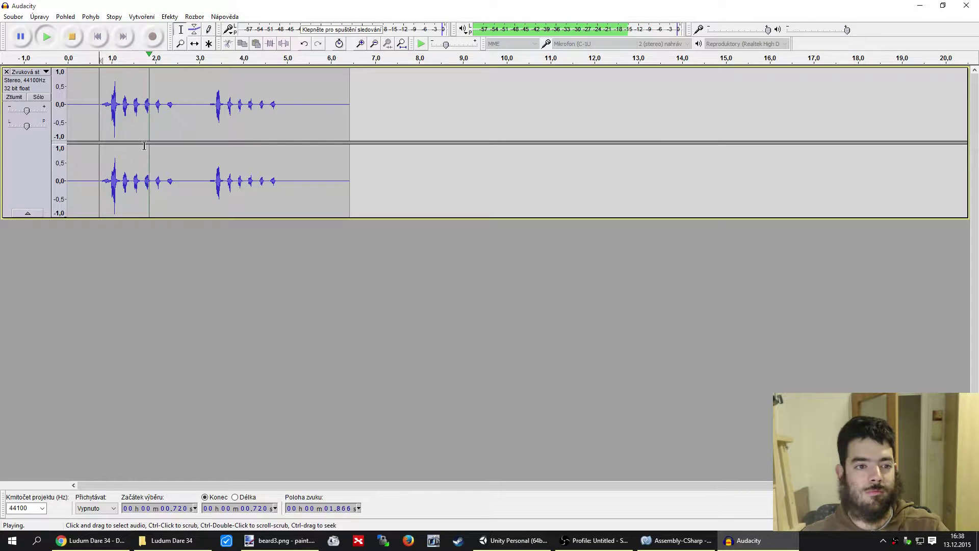
pyautogui.press('space')
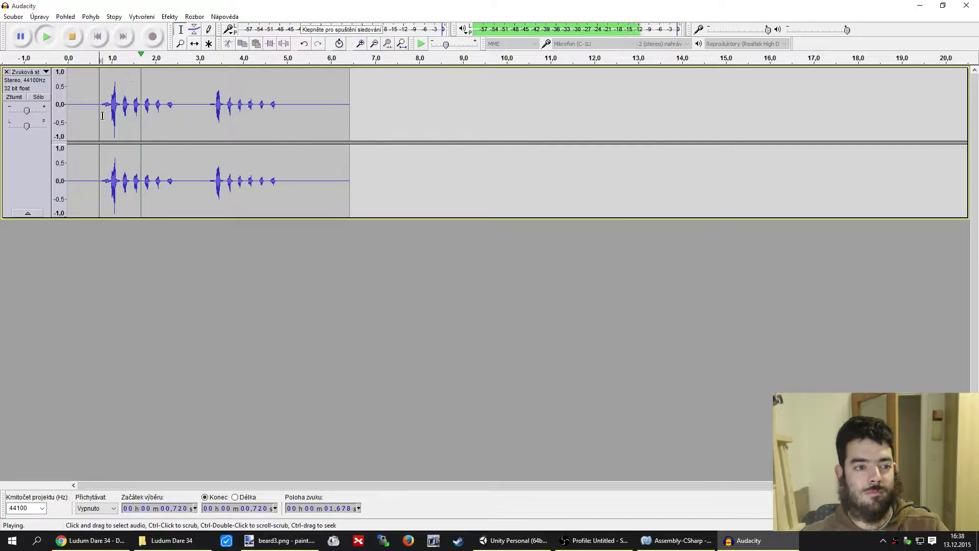
pyautogui.press('space')
# Cut the leading silence, then select from the second burst to the end
pyautogui.moveTo(101, 116); pyautogui.dragTo(68, 116)
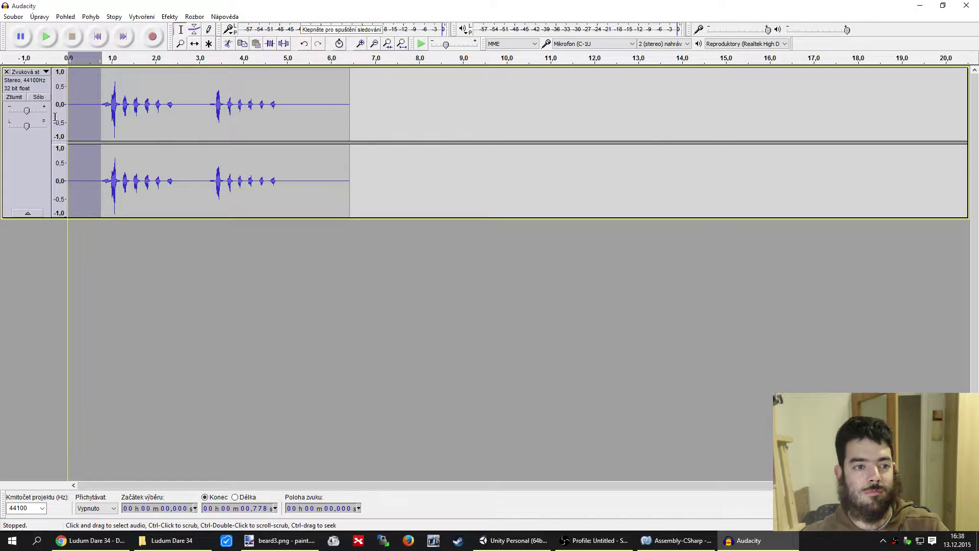
pyautogui.press('Delete')
pyautogui.press('space')
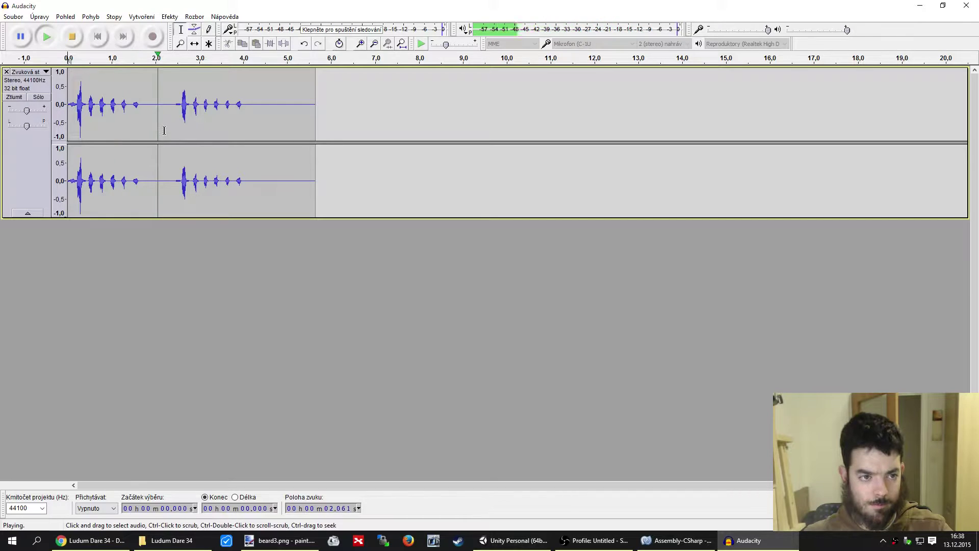
pyautogui.press('space')
pyautogui.moveTo(169, 162); pyautogui.dragTo(415, 162)
# Delete the second burst and loop-play the shortened clip to check its ending
pyautogui.press('Delete')
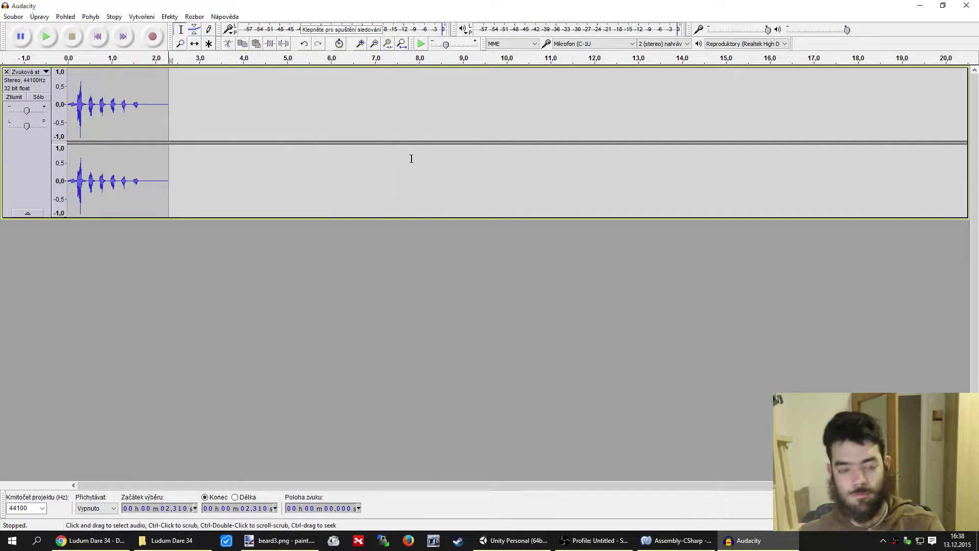
pyautogui.press('space')
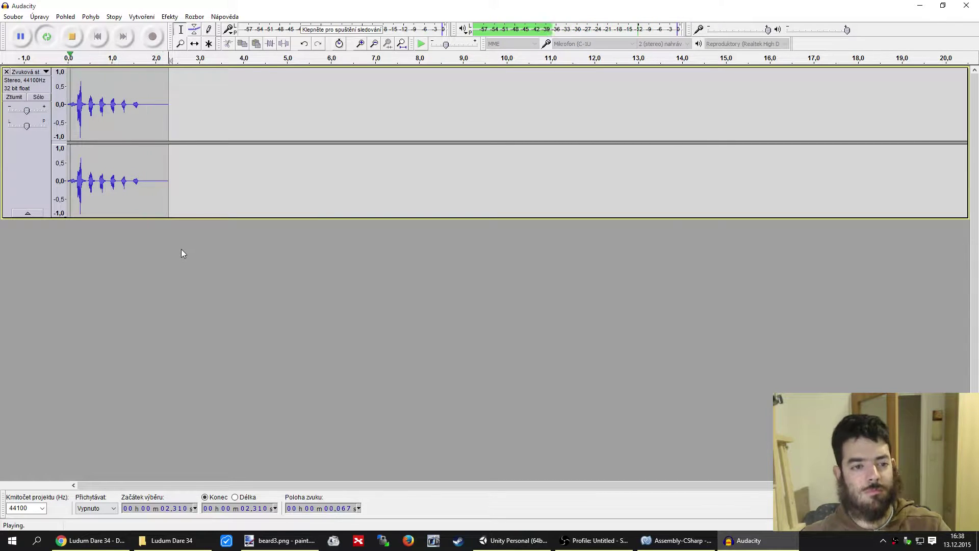
pyautogui.press('space')
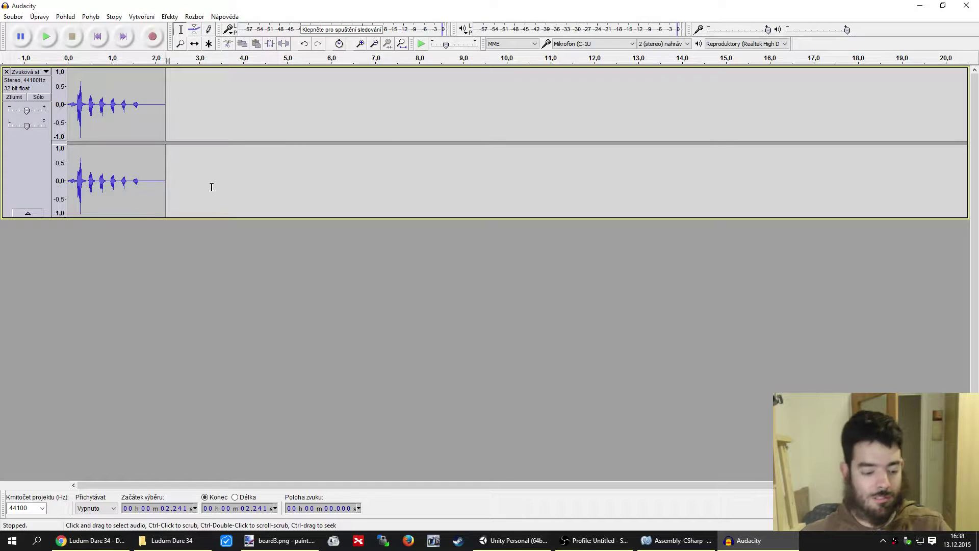
pyautogui.hotkey('shift', 'space')
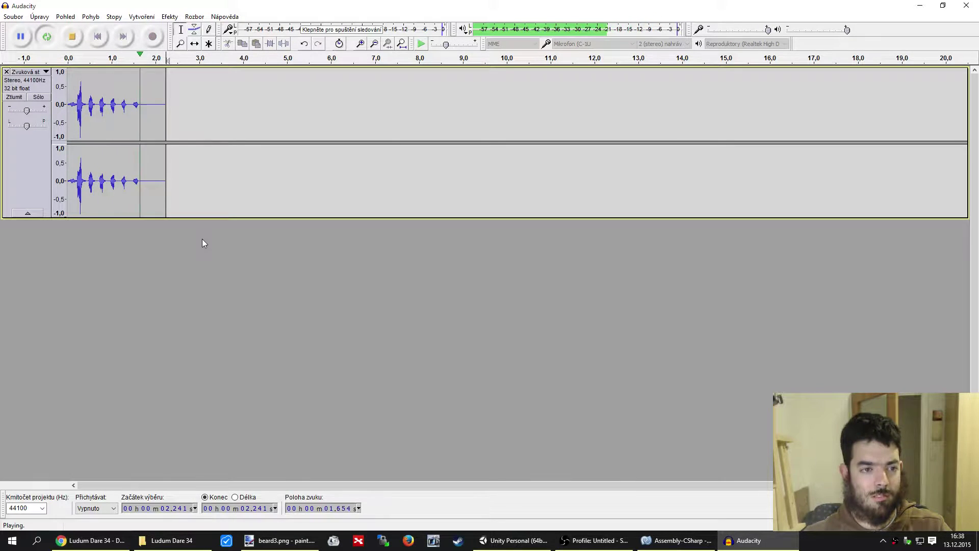
pyautogui.click(170, 197)
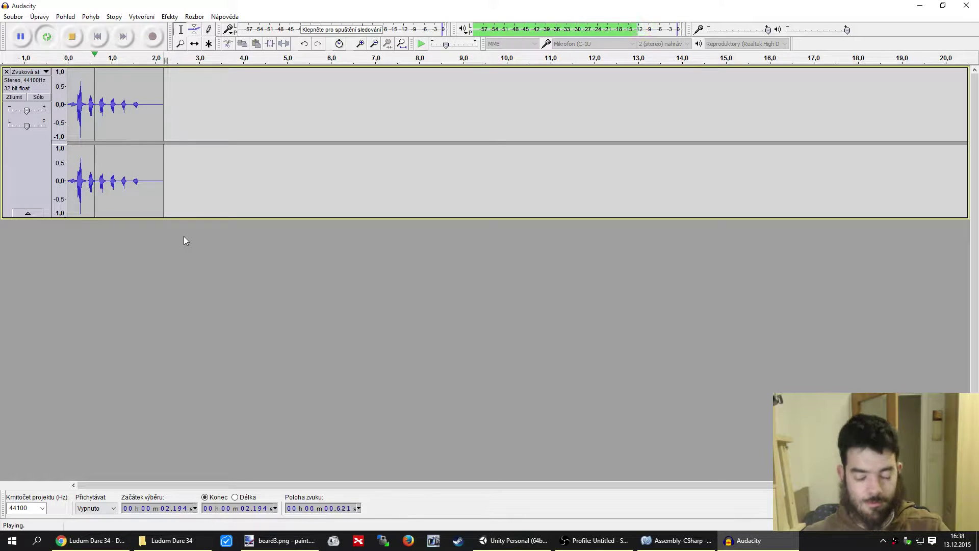
pyautogui.press('space')
# Trim the trailing silence after 2.078 s, then bring up the Ludum Dare 34 planning doc
pyautogui.click(162, 197)
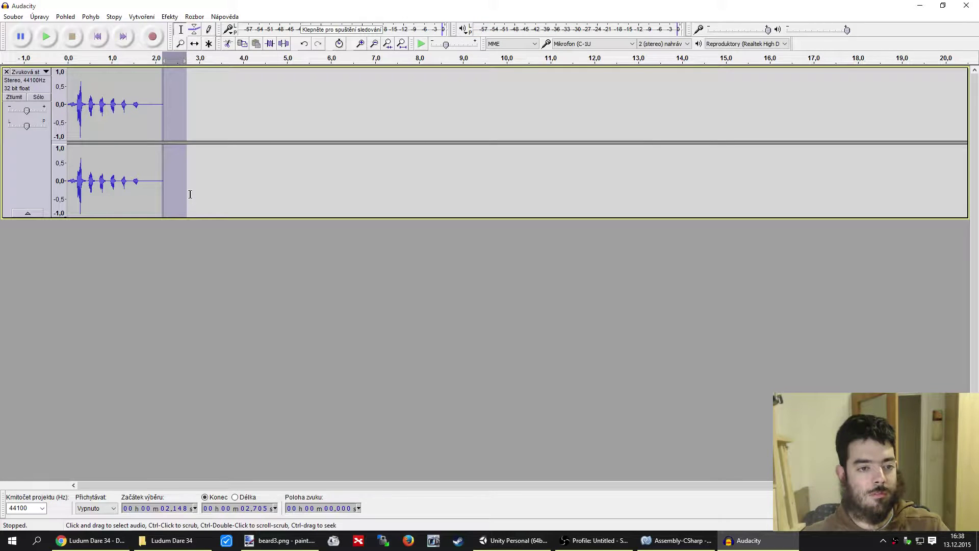
pyautogui.hotkey('shift', 'space')
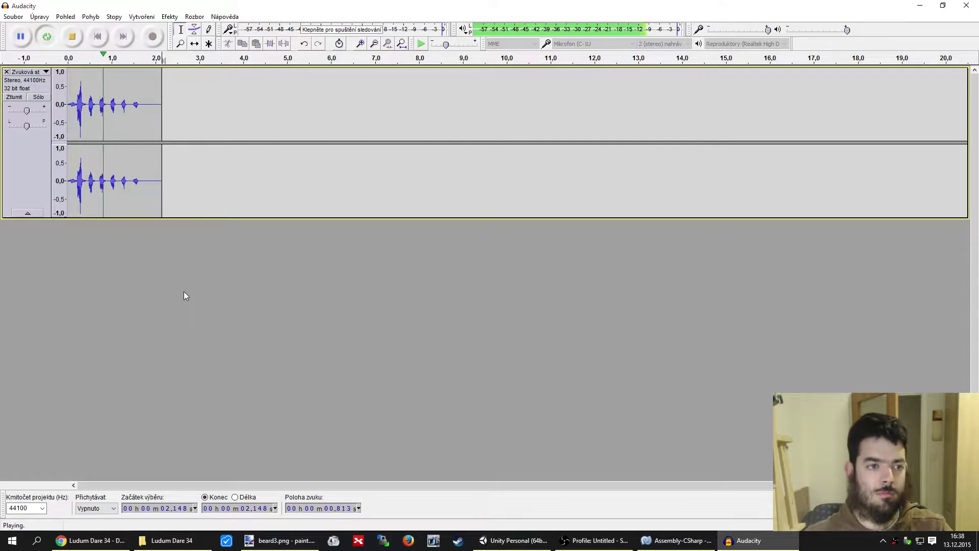
pyautogui.press('space')
pyautogui.moveTo(160, 197); pyautogui.dragTo(181, 198)
pyautogui.press('Left')
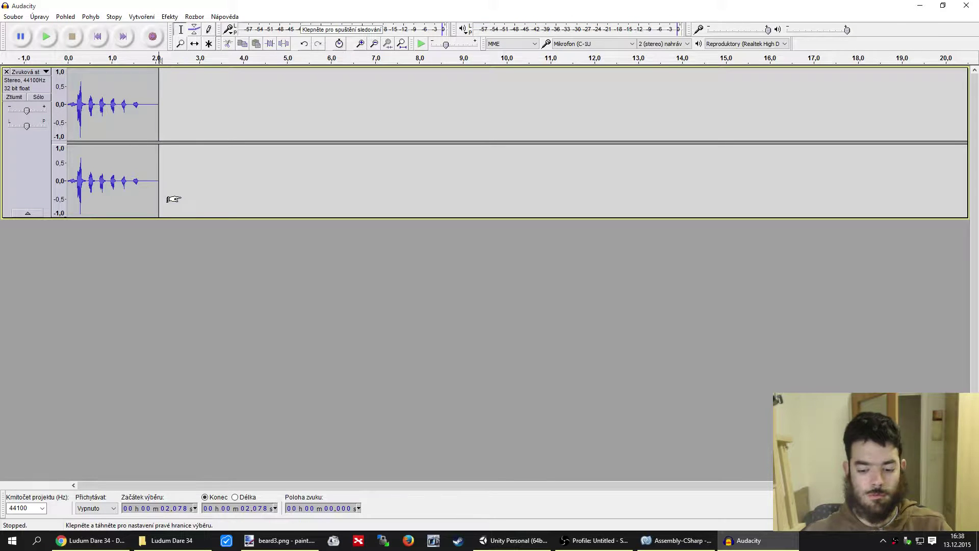
pyautogui.hotkey('shift', 'space')
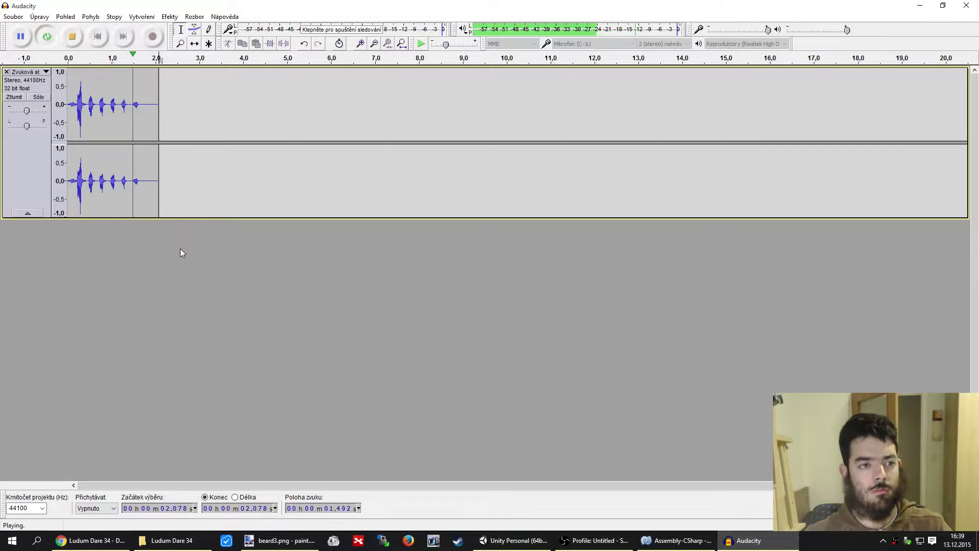
pyautogui.press('space')
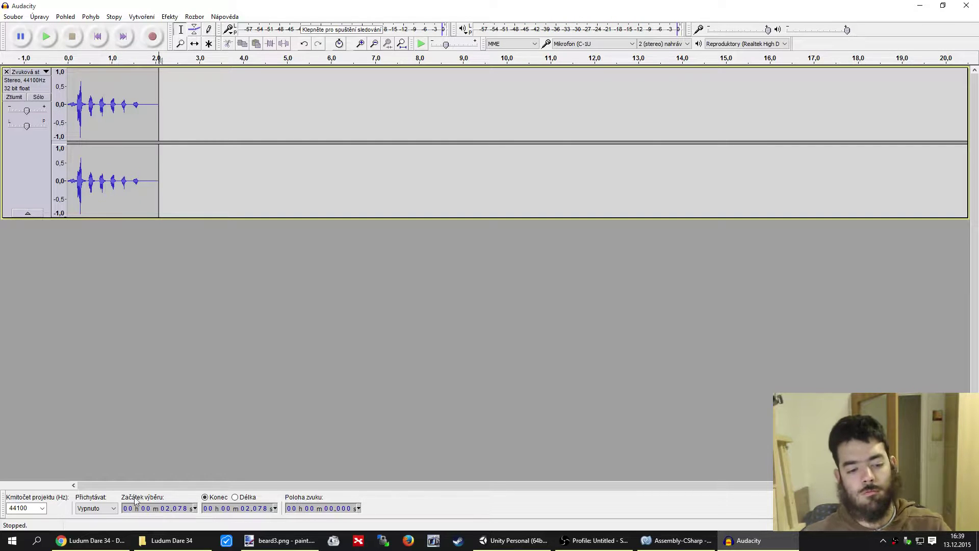
pyautogui.click(90, 540)
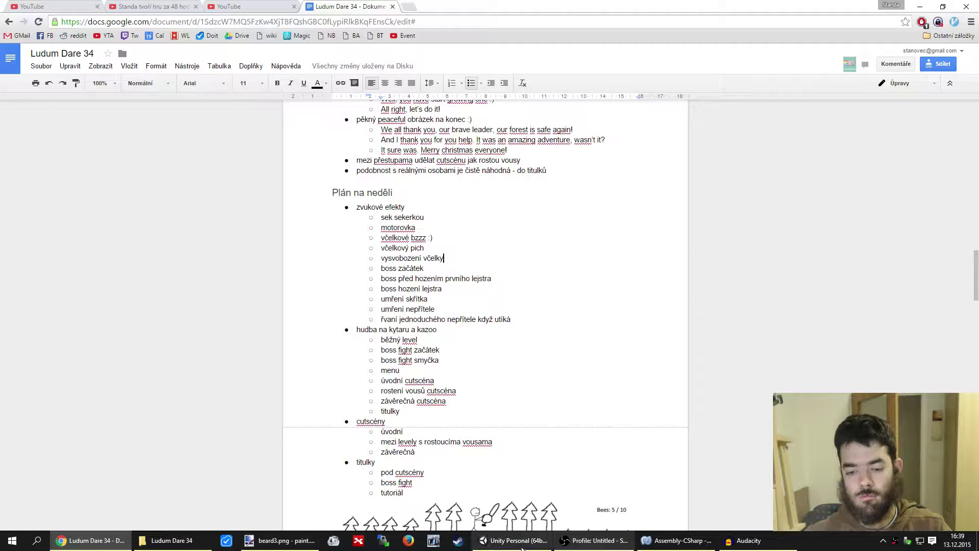
# Open the level1 scene in Unity, saving the level0 changes first
pyautogui.click(512, 541)
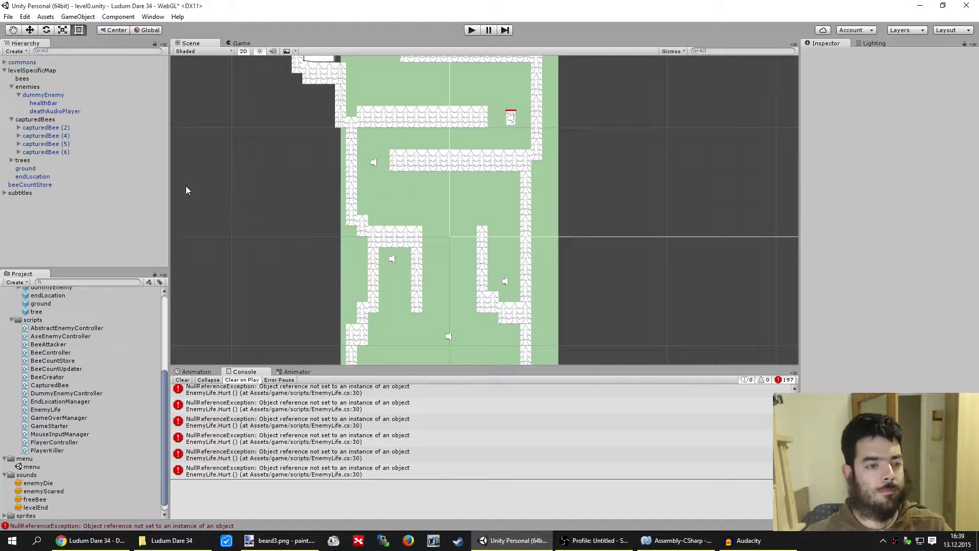
pyautogui.scroll(5, 72, 368)
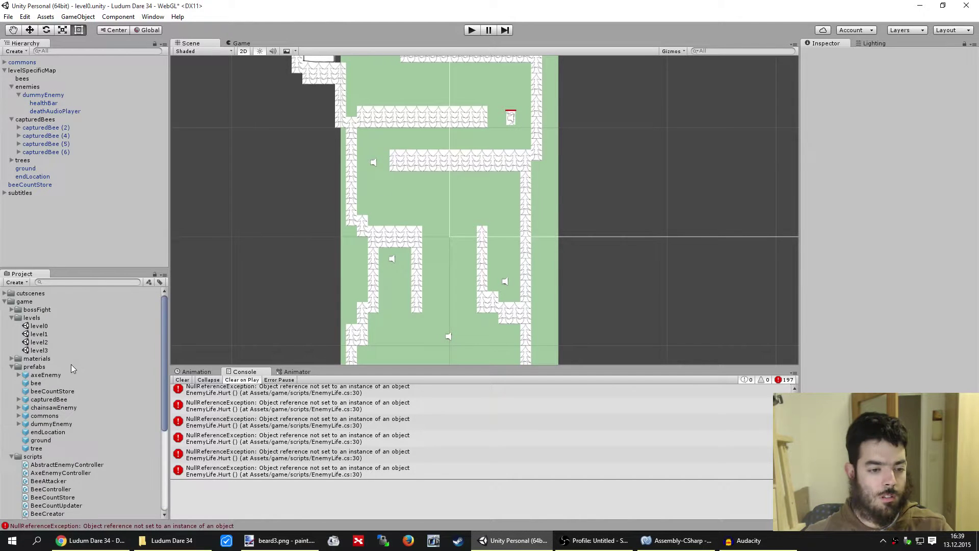
pyautogui.doubleClick(47, 334)
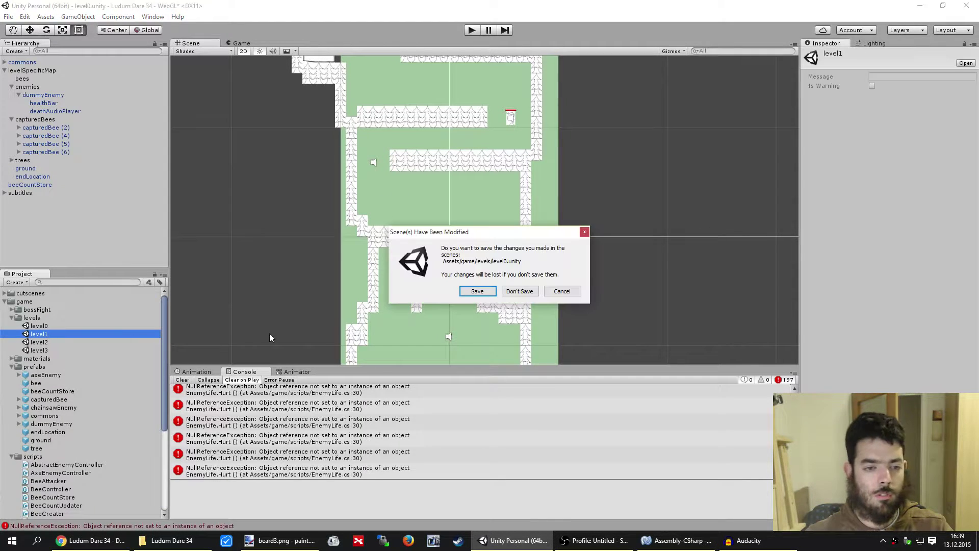
pyautogui.click(477, 292)
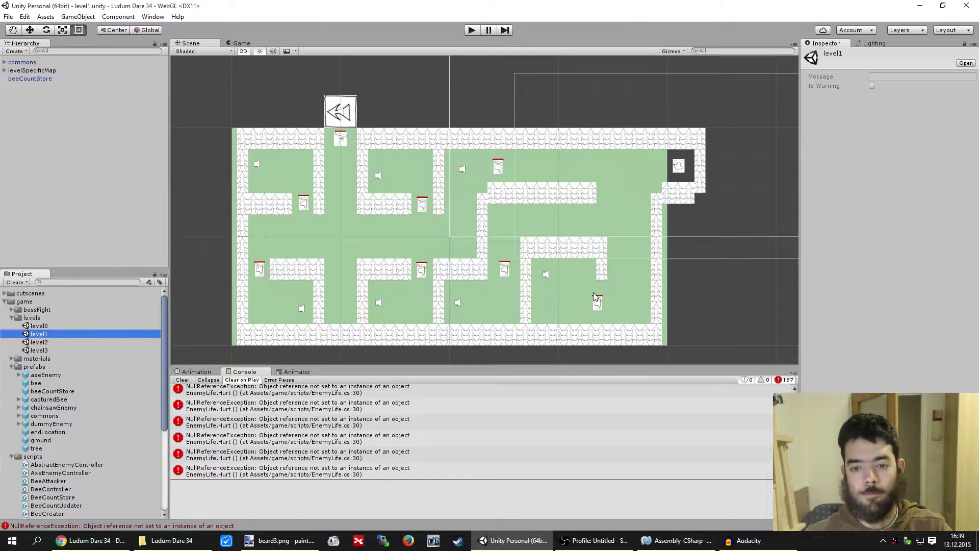
# Save the clip in another format as axeRage (Ogg Vorbis) in the sounds folder, accepting the metadata
pyautogui.click(746, 540)
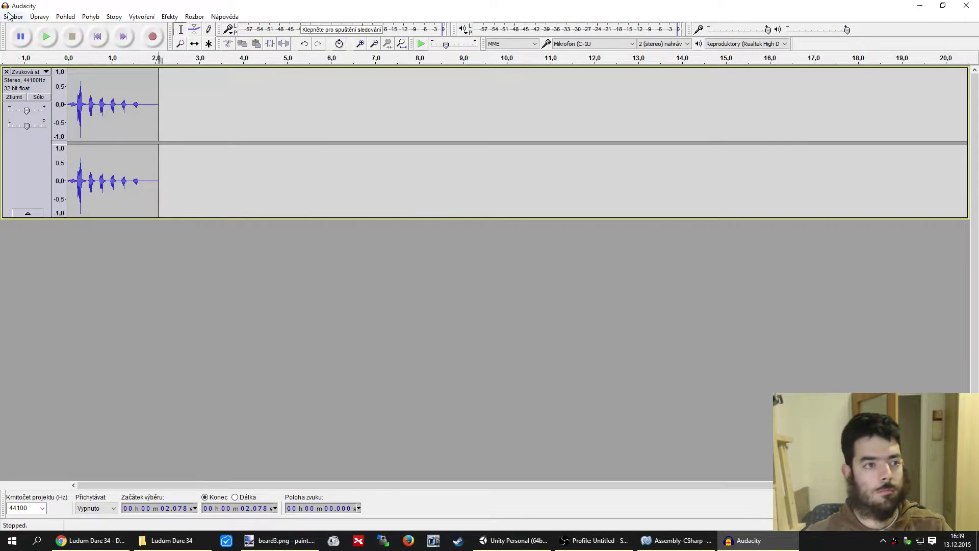
pyautogui.click(13, 16)
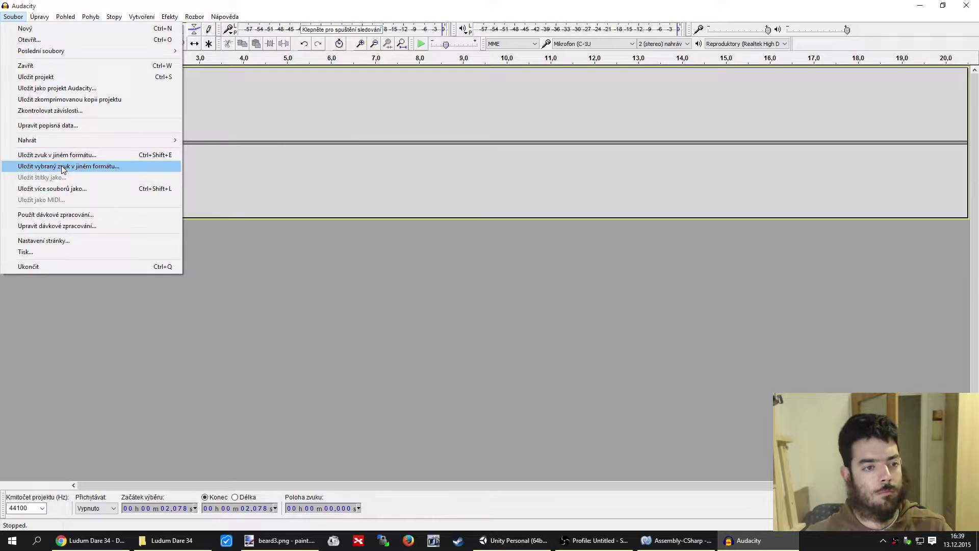
pyautogui.click(60, 155)
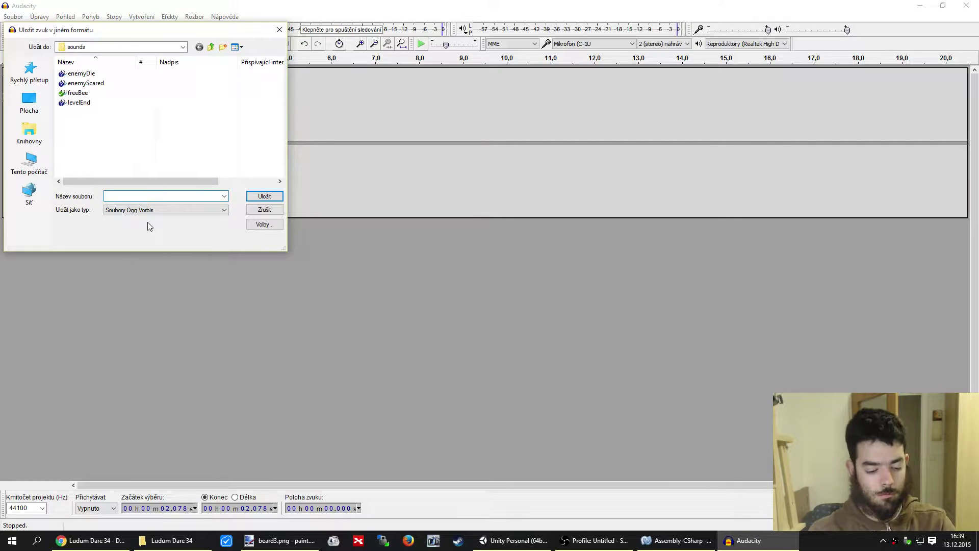
pyautogui.write('axeRage')
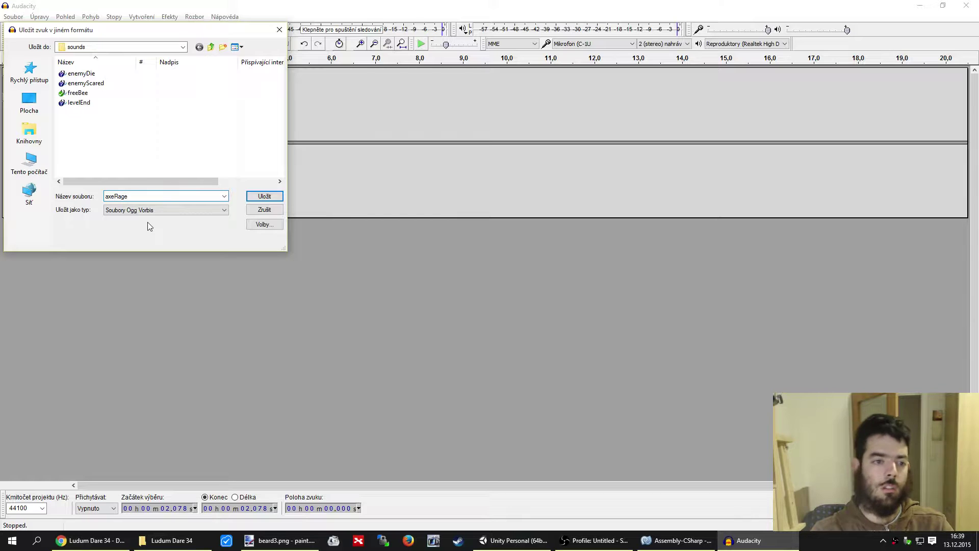
pyautogui.press('Return')
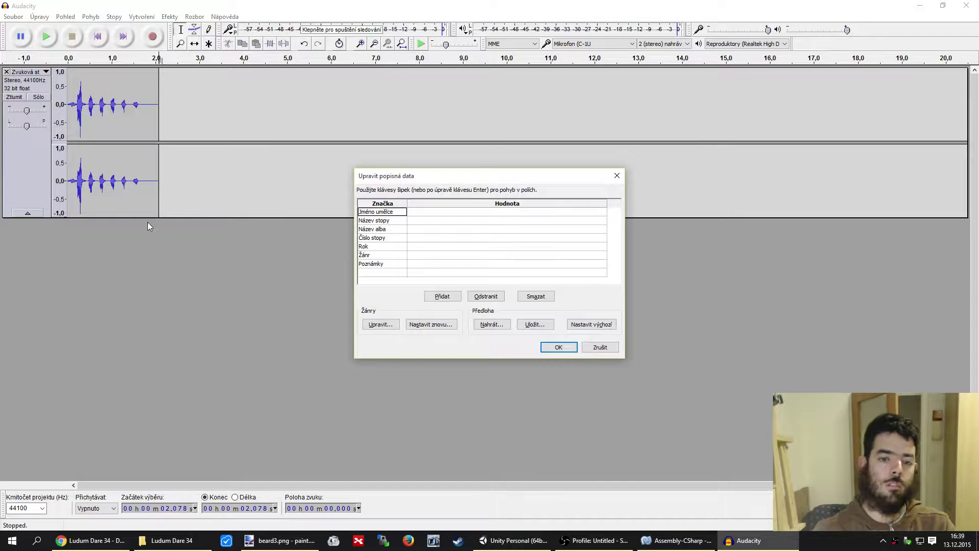
pyautogui.click(560, 349)
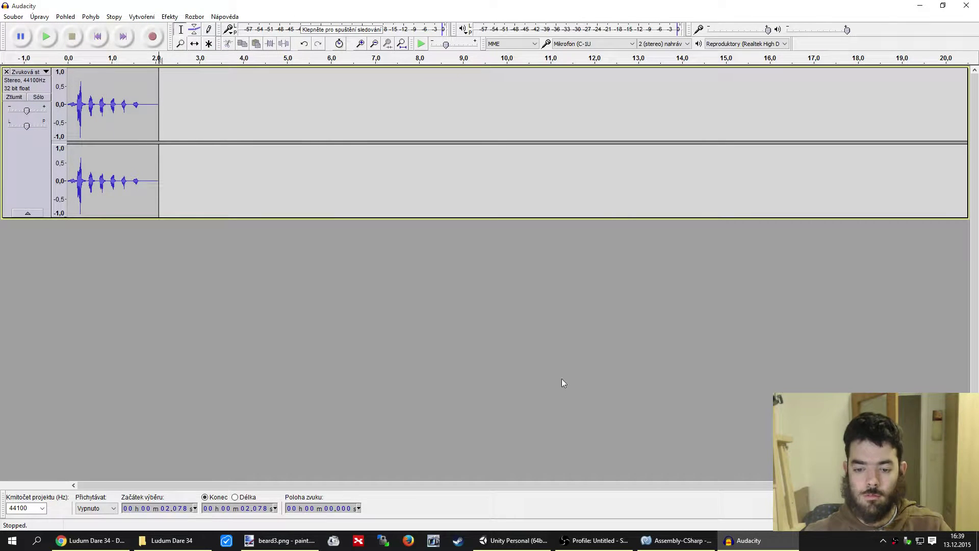
# Expand axeEnemy and dummyEnemy (1), then inspect dummyEnemy (1)'s deathAudioPlayer and its enemyDie Audio Source
pyautogui.click(513, 540)
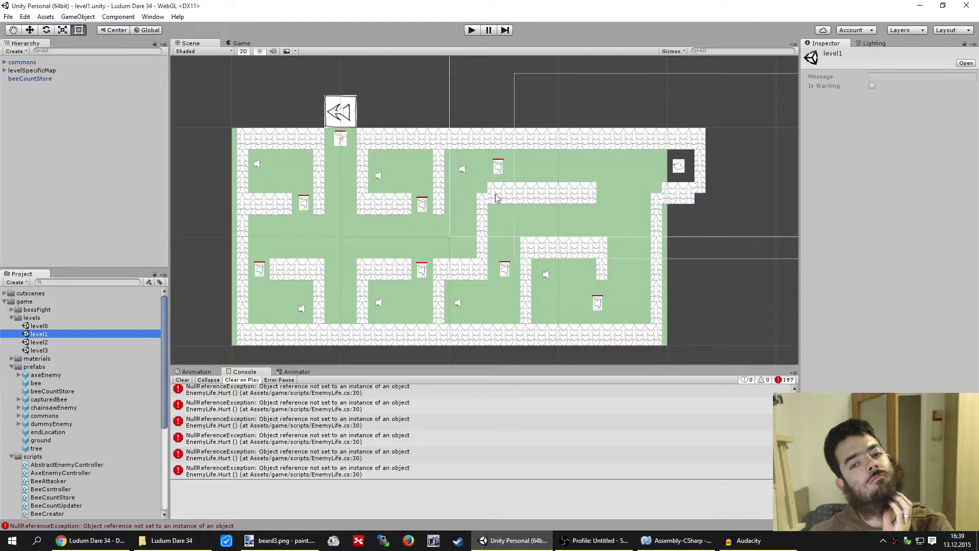
pyautogui.click(342, 144)
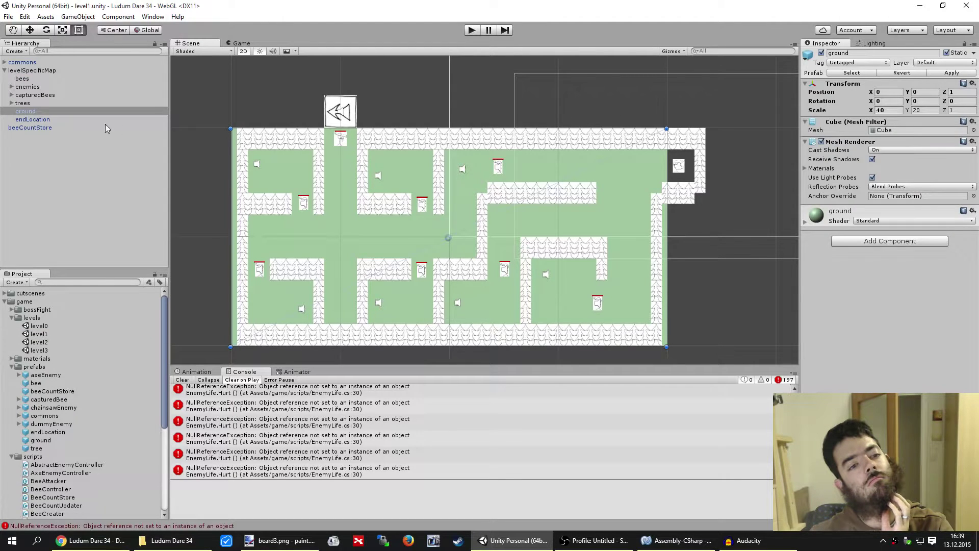
pyautogui.click(345, 145)
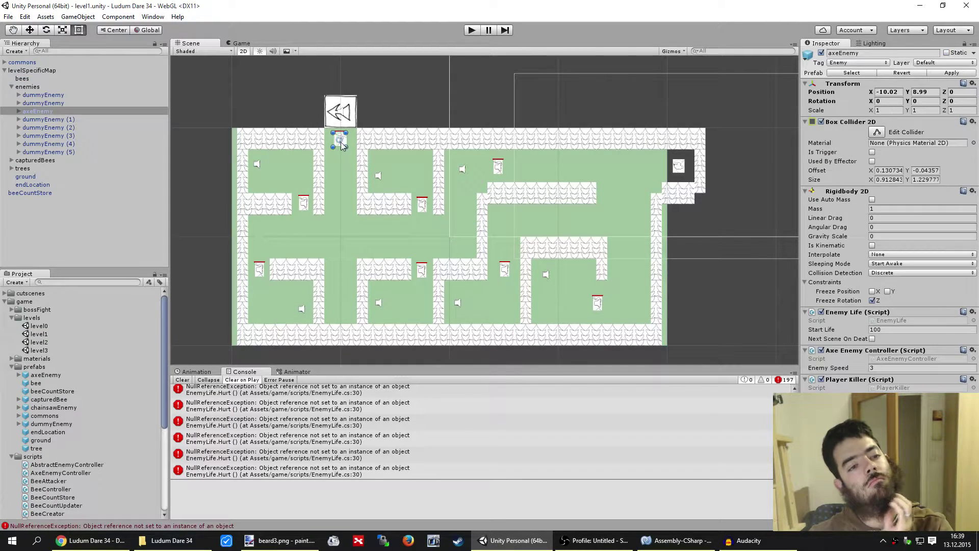
pyautogui.click(20, 111)
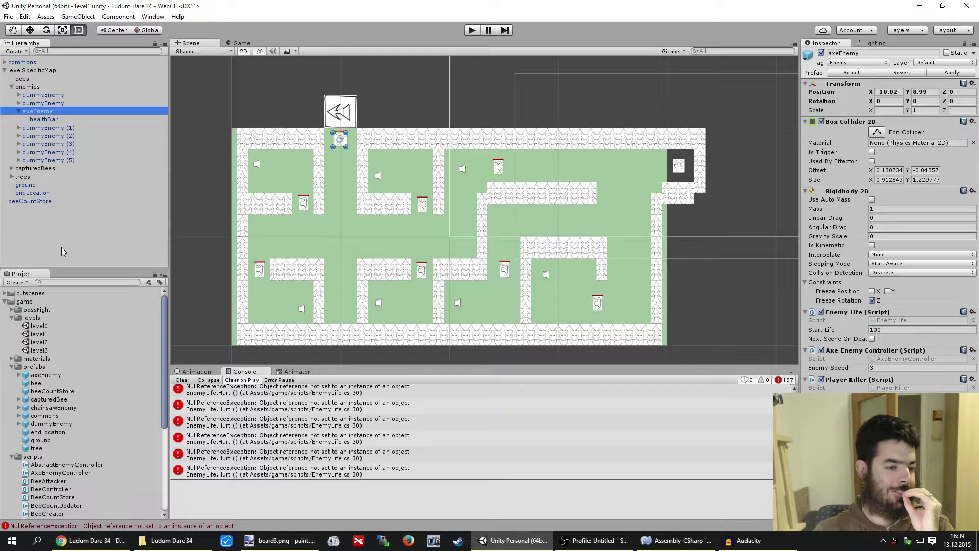
pyautogui.click(19, 128)
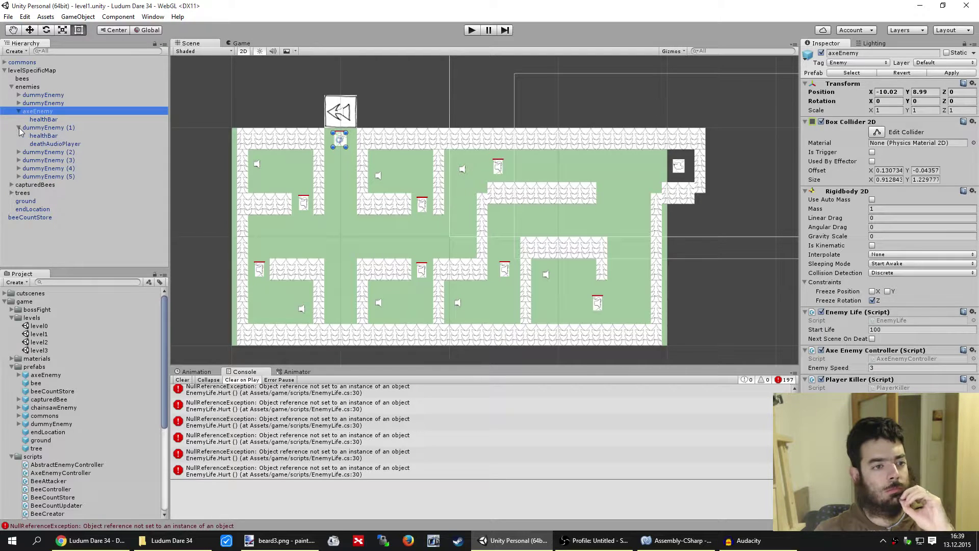
pyautogui.click(43, 145)
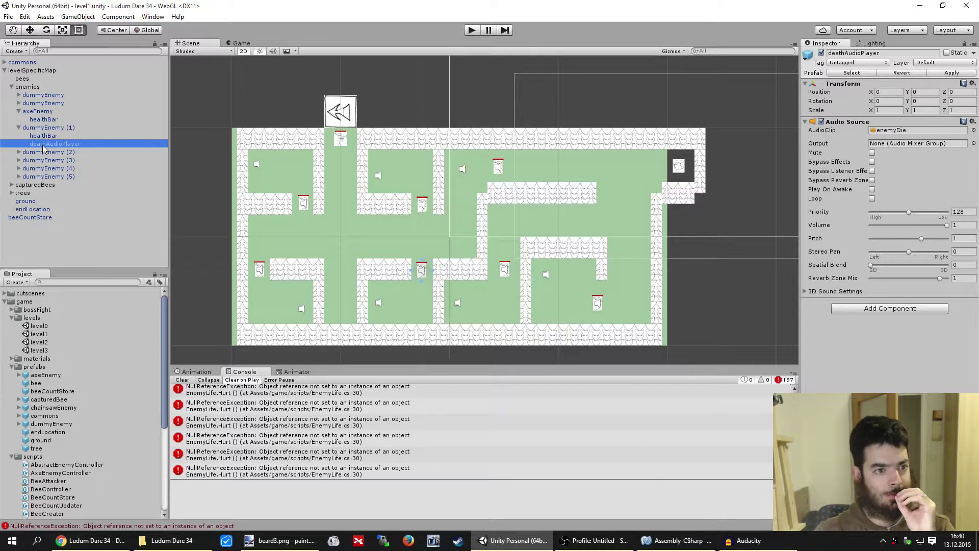
# Create an empty child under axeEnemy named deathAudioPlayer and select it
pyautogui.rightClick(44, 112)
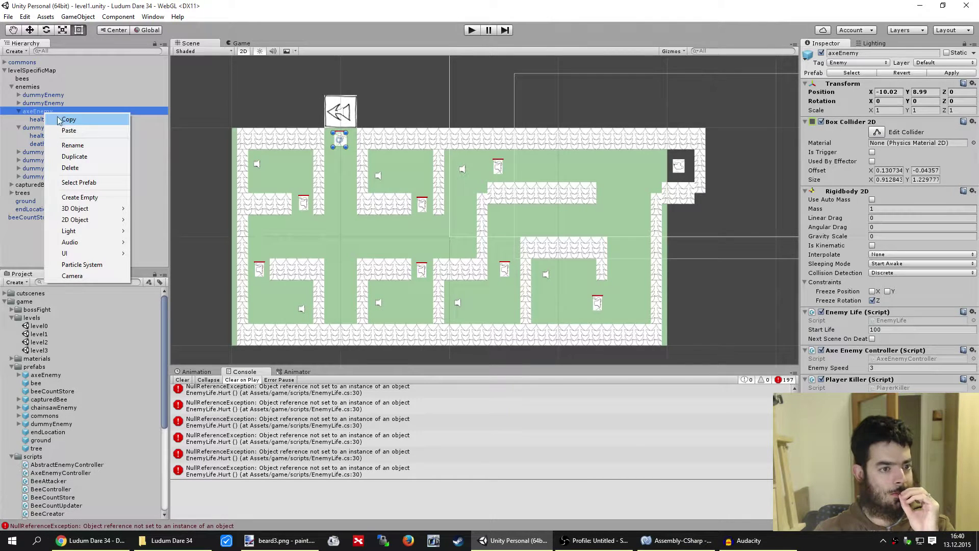
pyautogui.moveTo(88, 234)
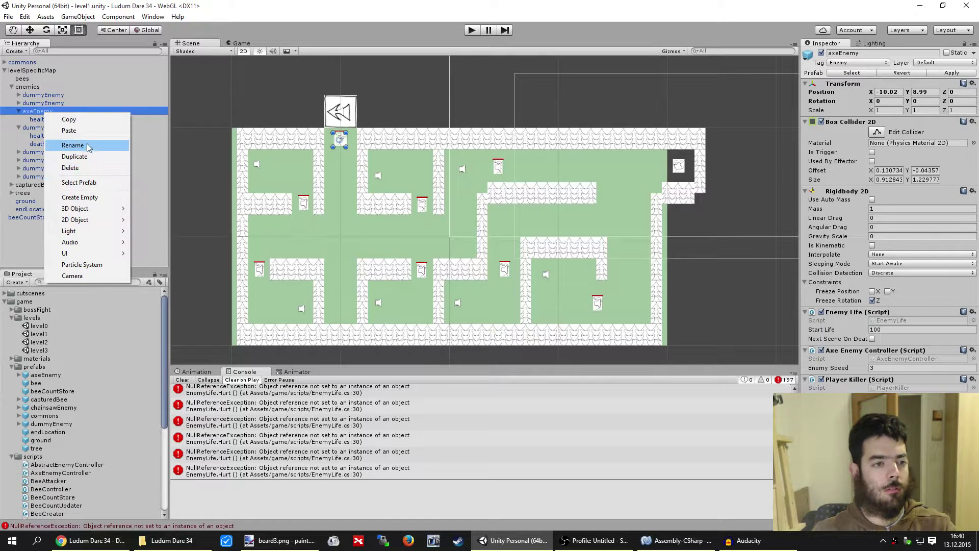
pyautogui.click(90, 199)
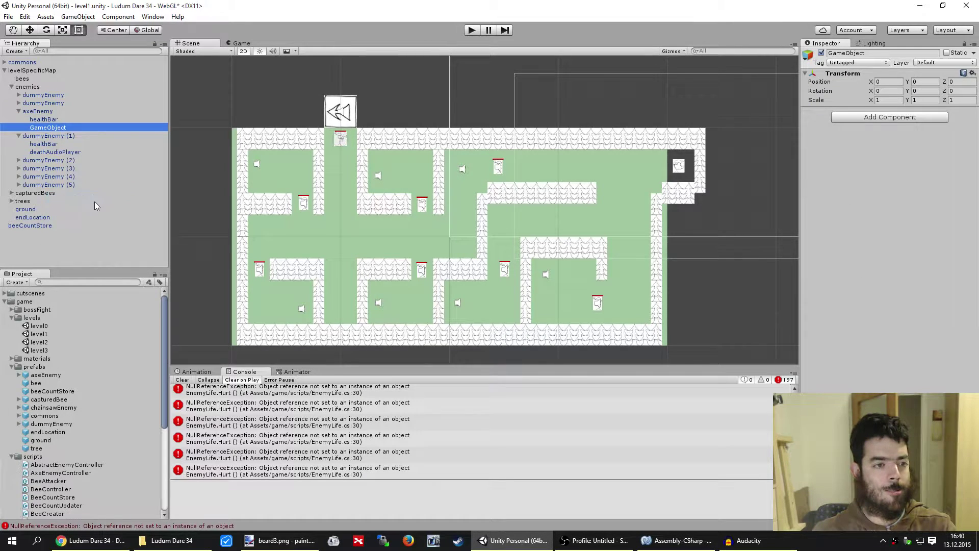
pyautogui.press('F2')
pyautogui.write('deat')
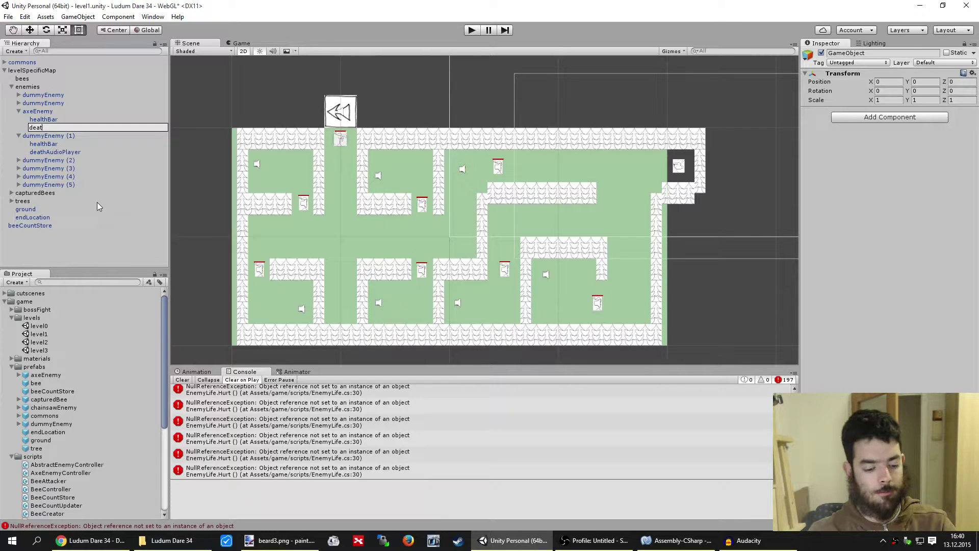
pyautogui.write('hAudioPlayer')
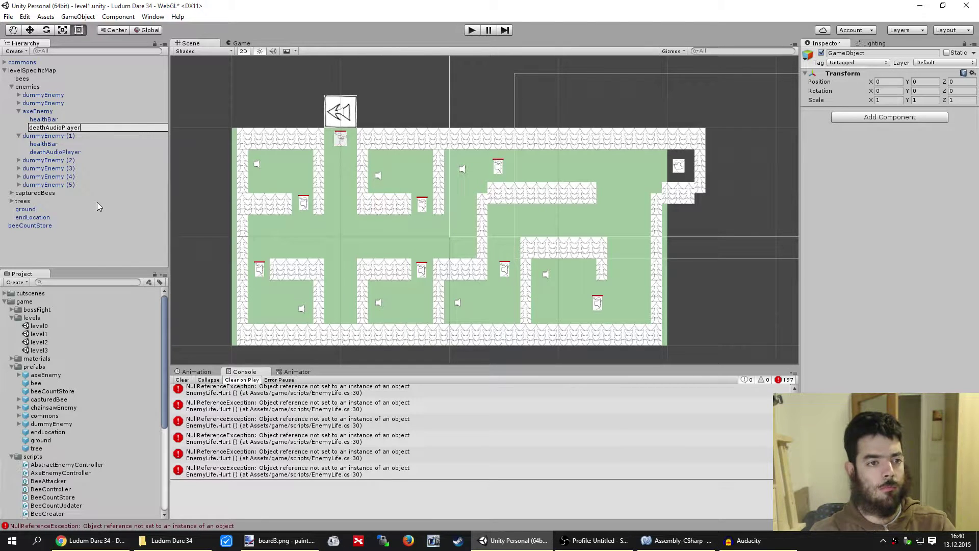
pyautogui.press('Return')
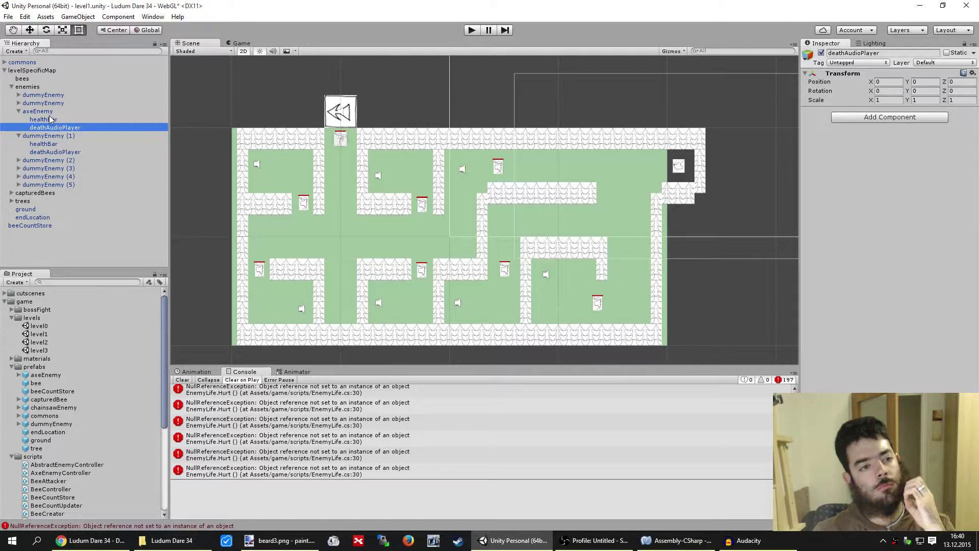
pyautogui.click(43, 151)
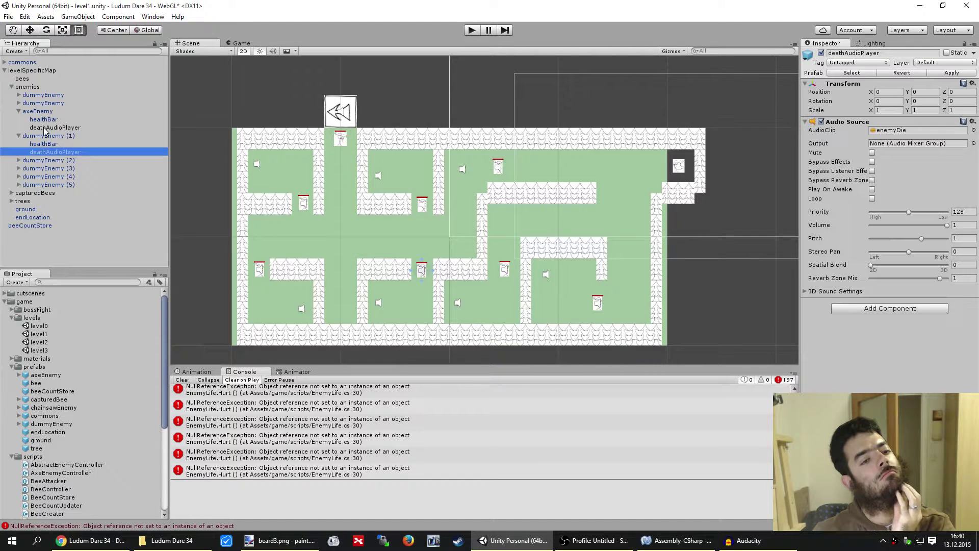
pyautogui.click(44, 127)
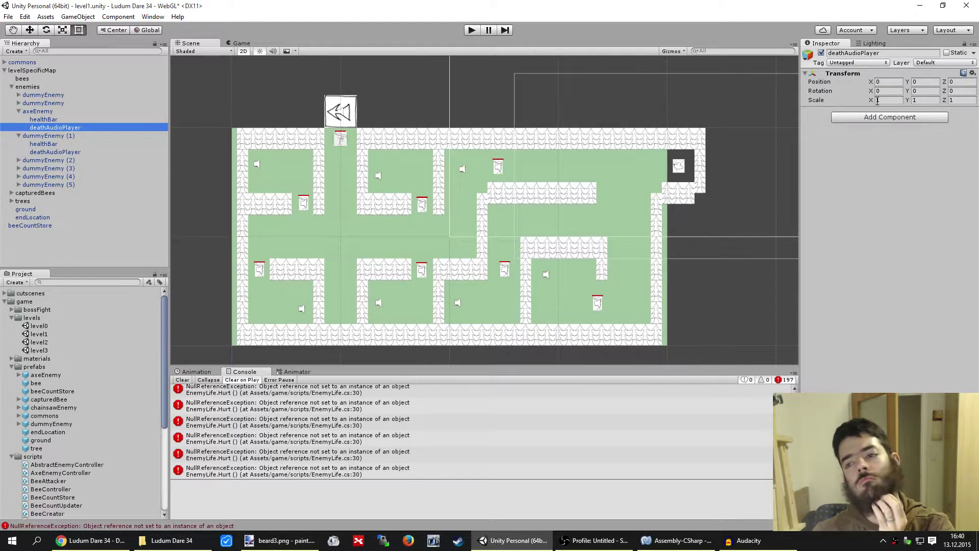
# Add an Audio Source to deathAudioPlayer with the enemyDie clip and Play On Awake unchecked
pyautogui.click(873, 118)
pyautogui.press('Return')
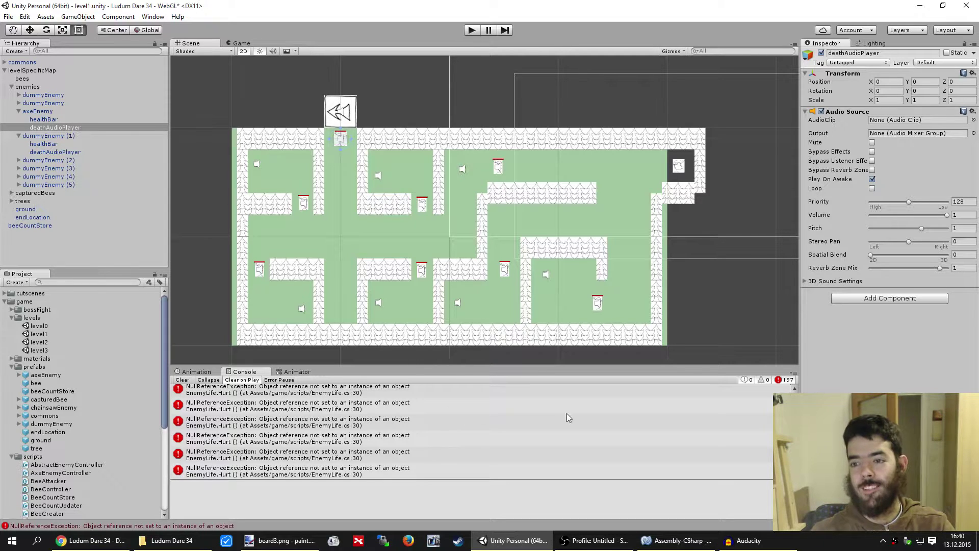
pyautogui.scroll(-5, 102, 431)
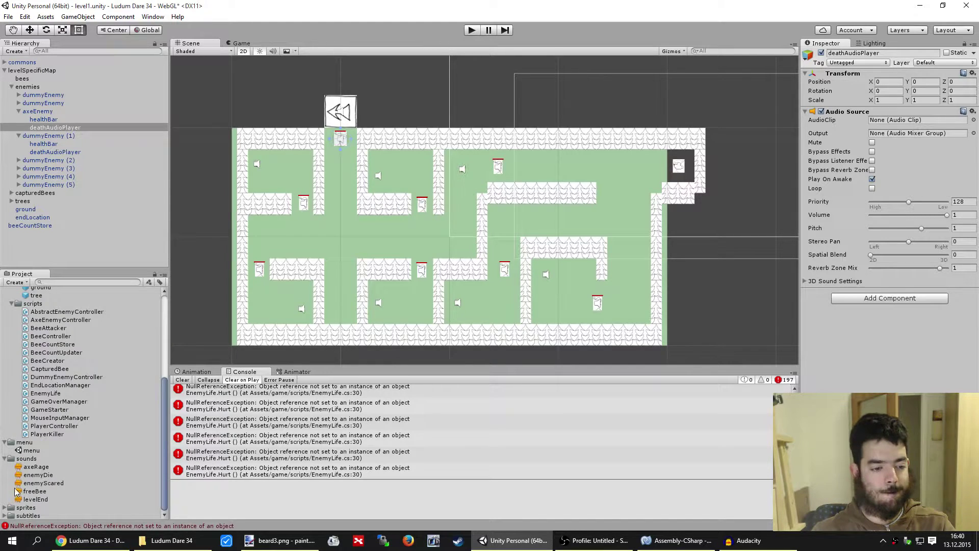
pyautogui.moveTo(34, 477); pyautogui.dragTo(916, 124)
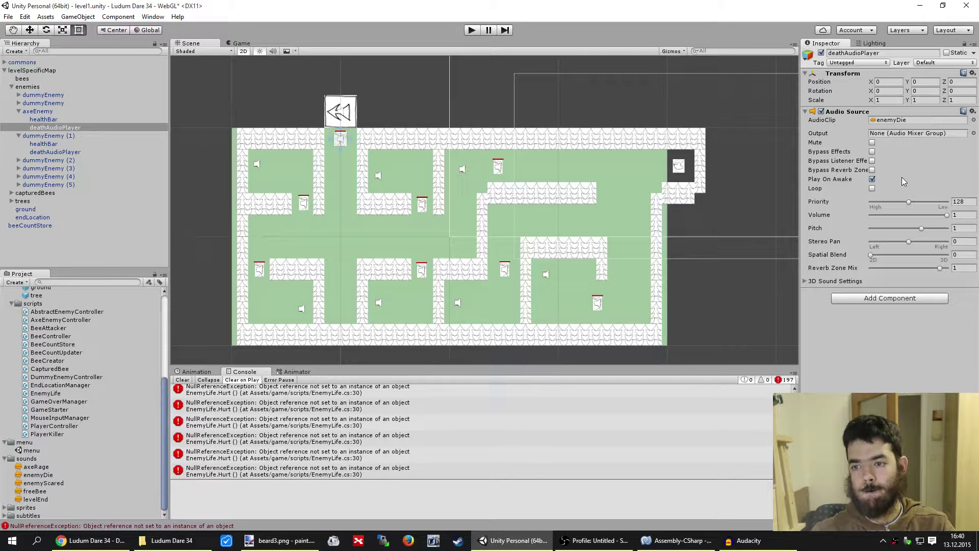
pyautogui.click(872, 179)
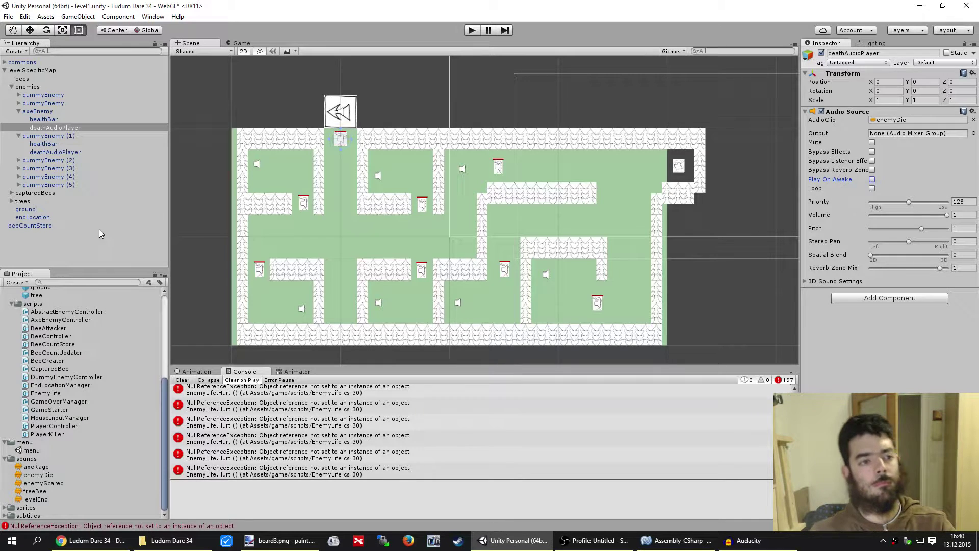
# Give axeEnemy an Audio Source and assign the axeRage clip from the sounds folder
pyautogui.click(36, 112)
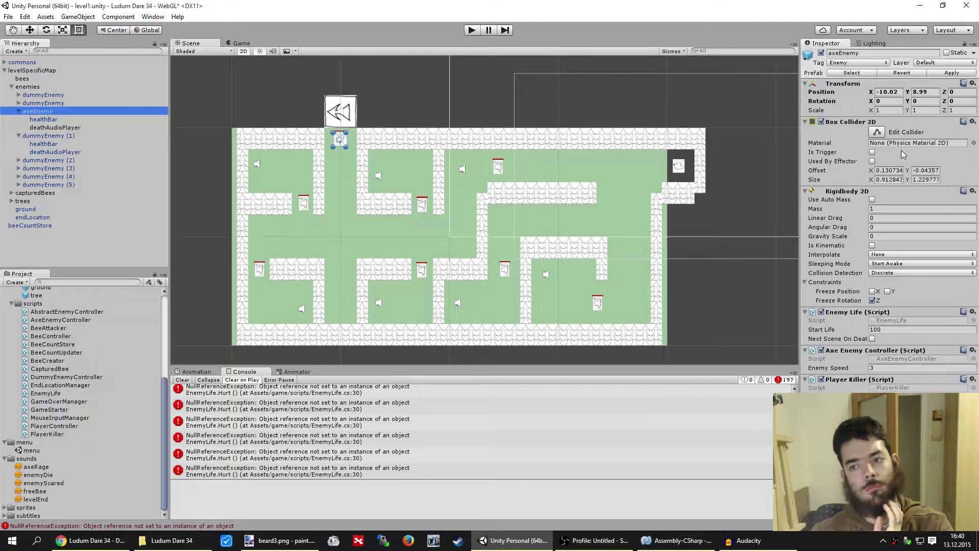
pyautogui.click(890, 304)
pyautogui.press('Escape')
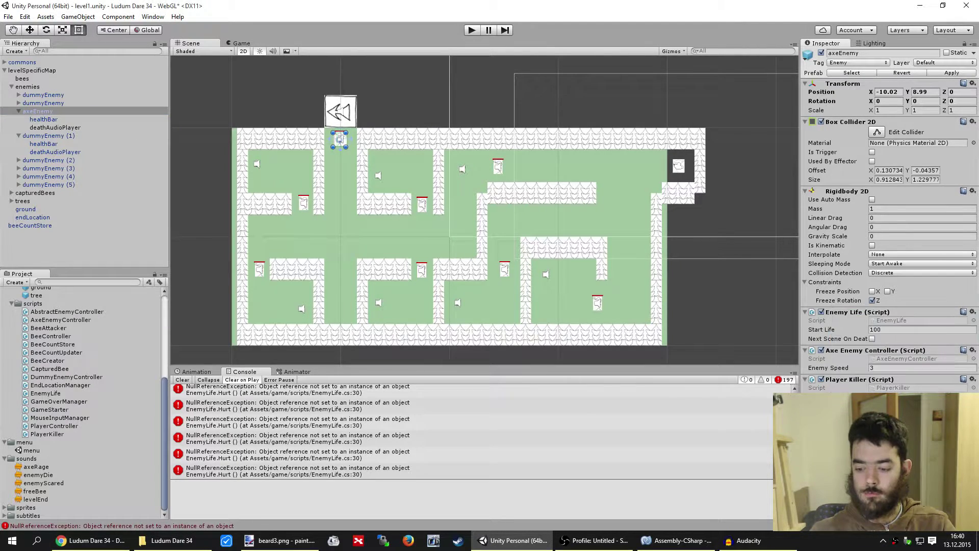
pyautogui.scroll(-5, 887, 219)
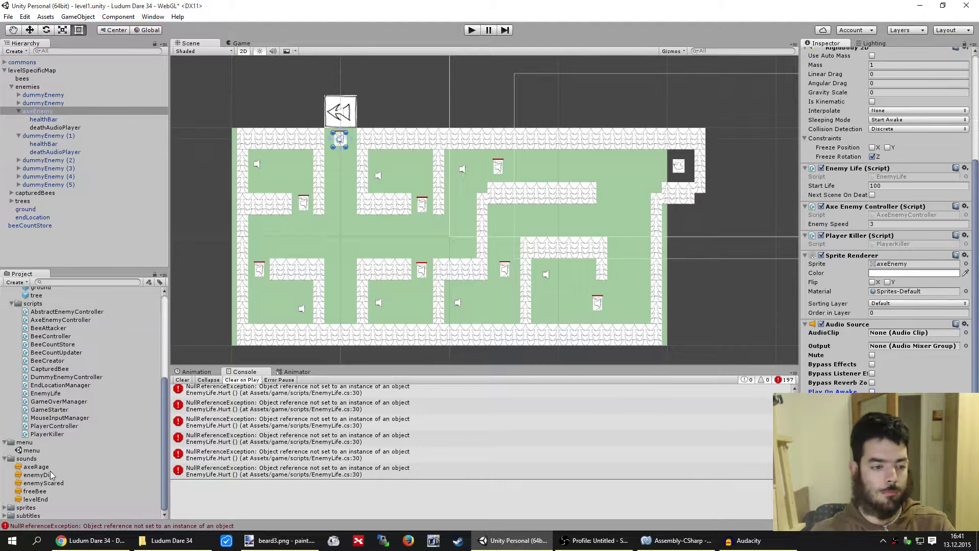
pyautogui.moveTo(44, 468)
pyautogui.mouseDown()
pyautogui.moveTo(152, 477)
pyautogui.moveTo(915, 337)
pyautogui.mouseUp()
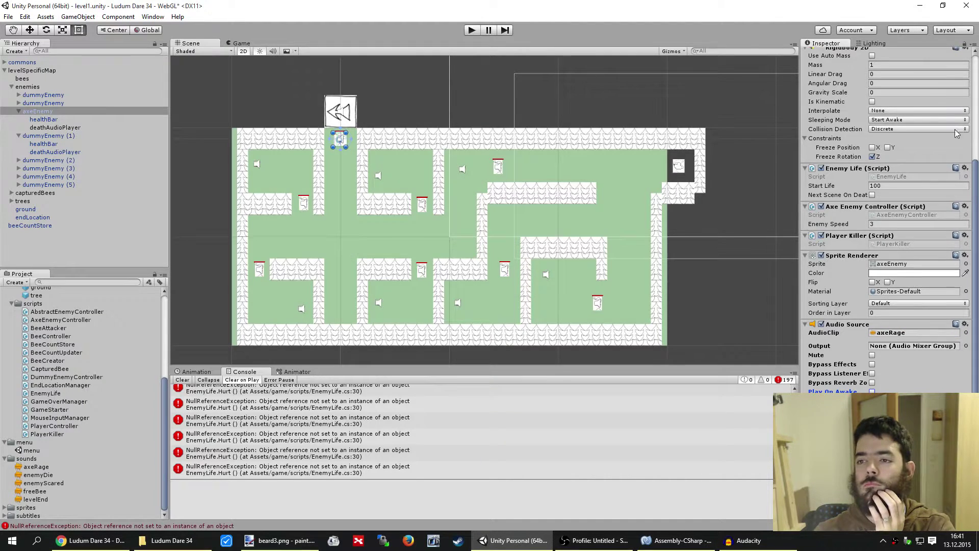
pyautogui.scroll(5, 941, 173)
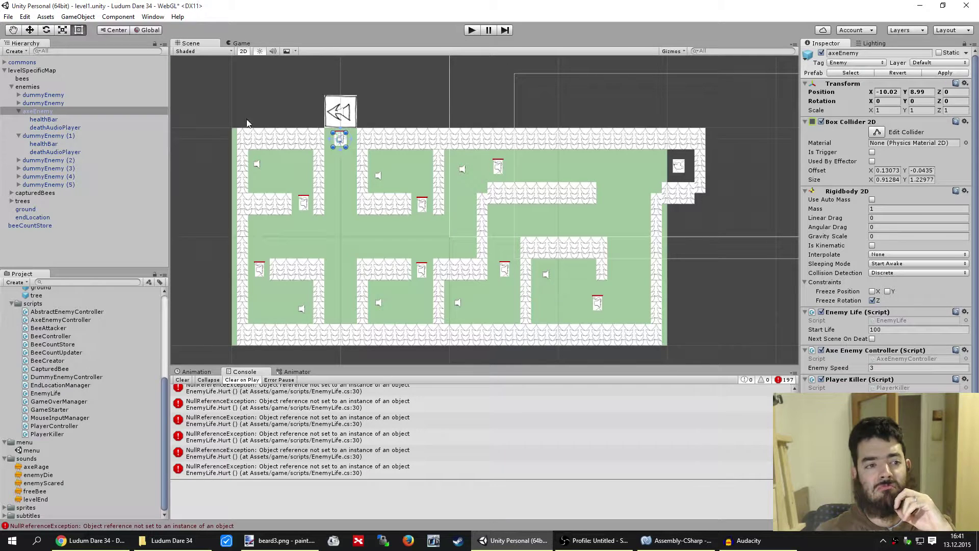
# Start play mode and guide the player through the maze, sending bees at enemies
pyautogui.click(470, 30)
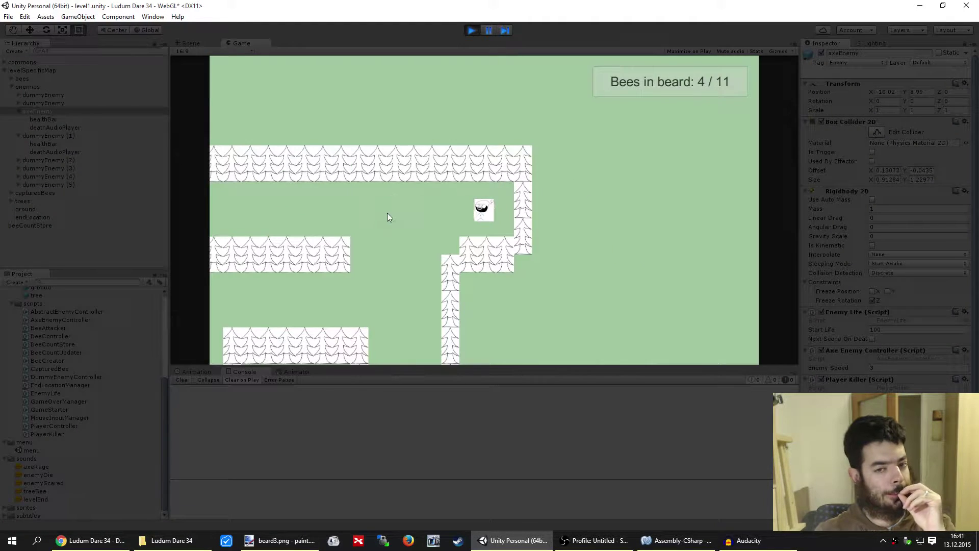
pyautogui.click(387, 213)
pyautogui.click(368, 208)
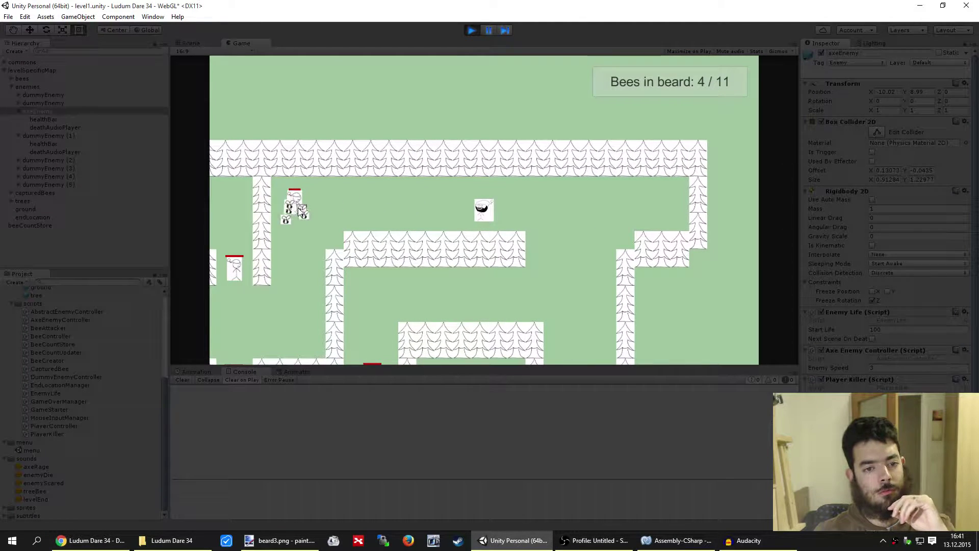
pyautogui.click(286, 204)
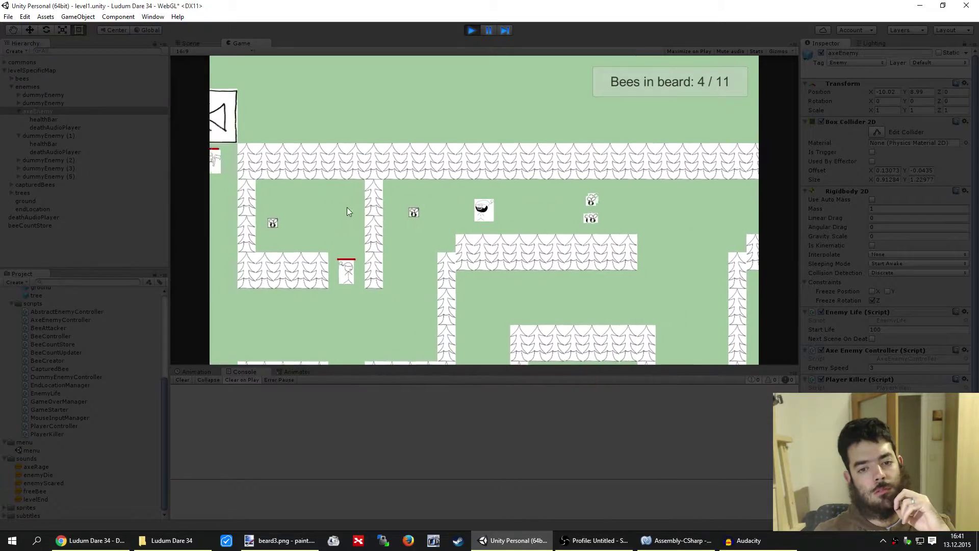
pyautogui.click(467, 245)
pyautogui.click(427, 219)
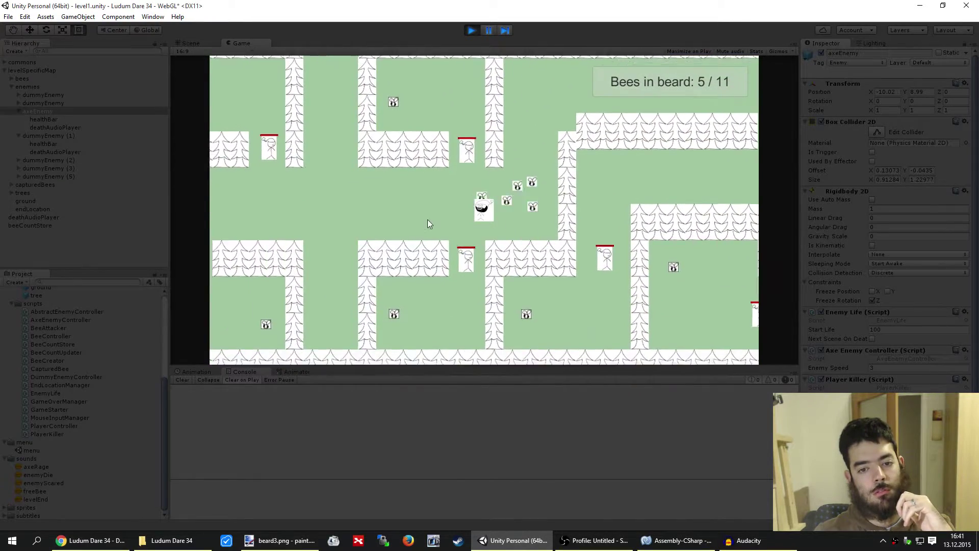
pyautogui.click(466, 162)
pyautogui.click(491, 114)
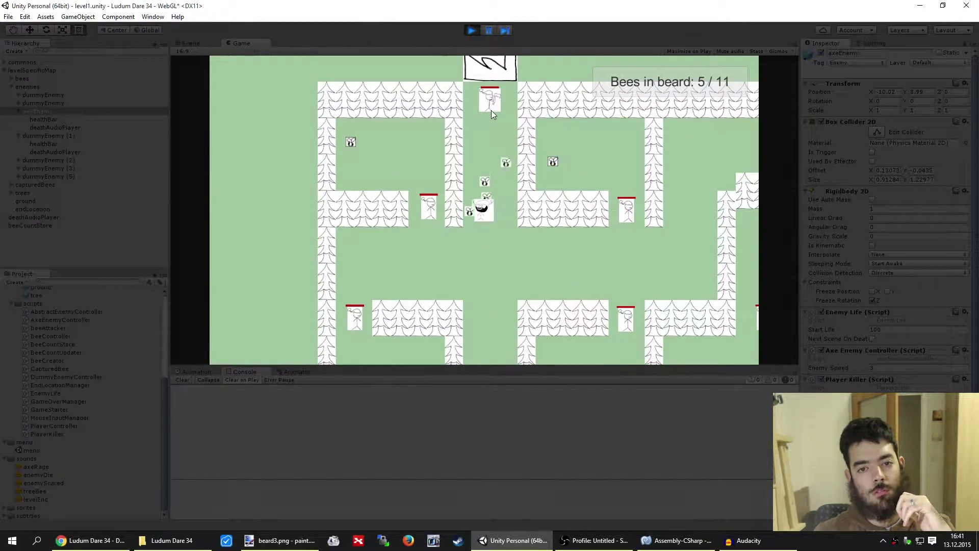
pyautogui.click(507, 234)
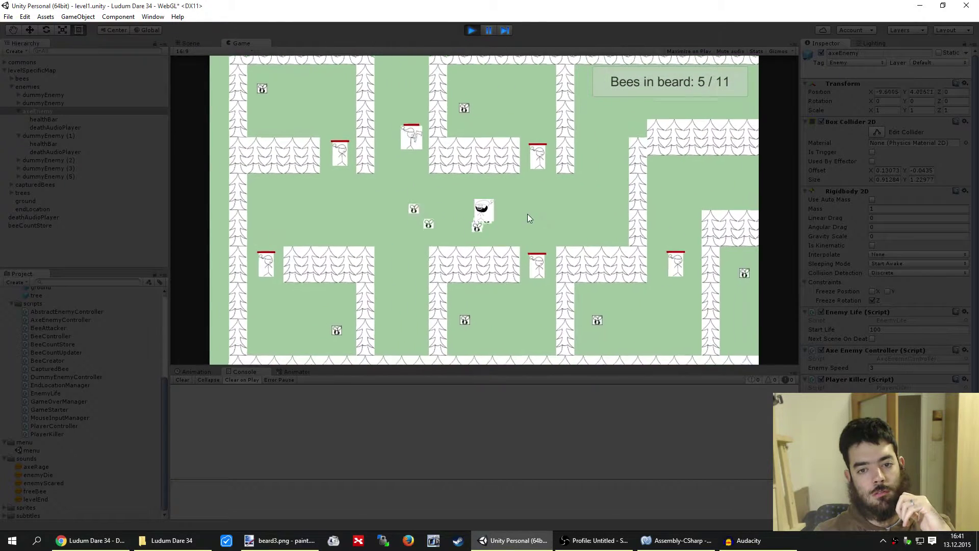
pyautogui.click(317, 166)
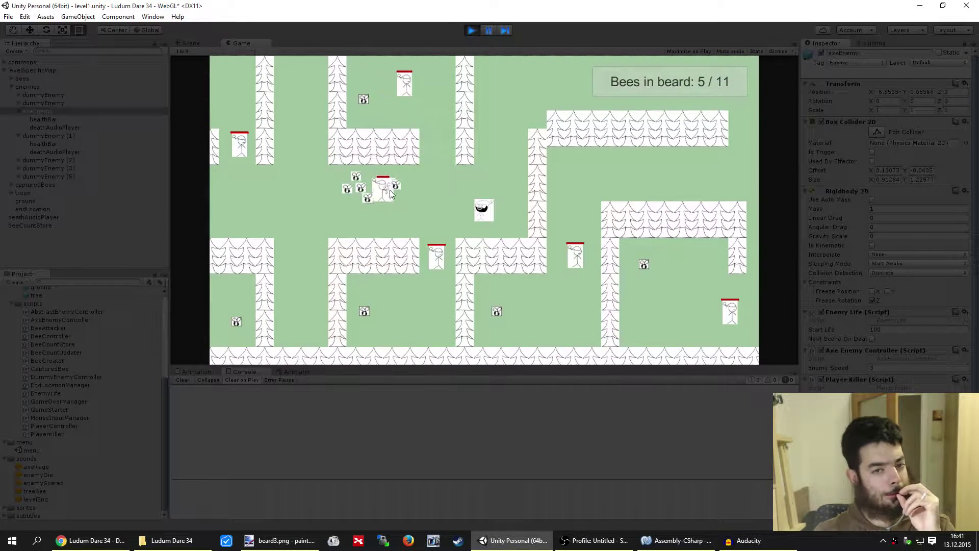
pyautogui.click(499, 176)
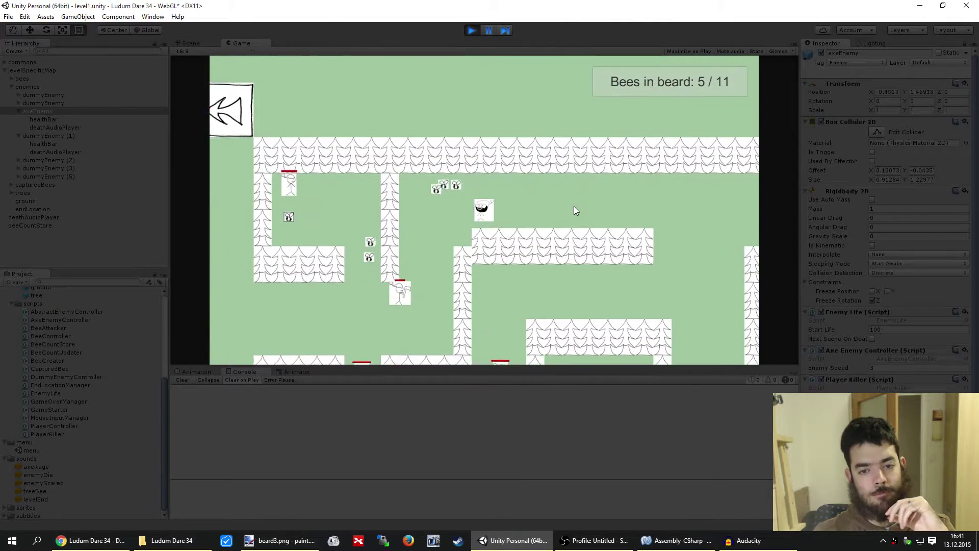
# Kill the axe enemy with bees, reach the arrow-sign corridor, and exit play mode
pyautogui.click(380, 270)
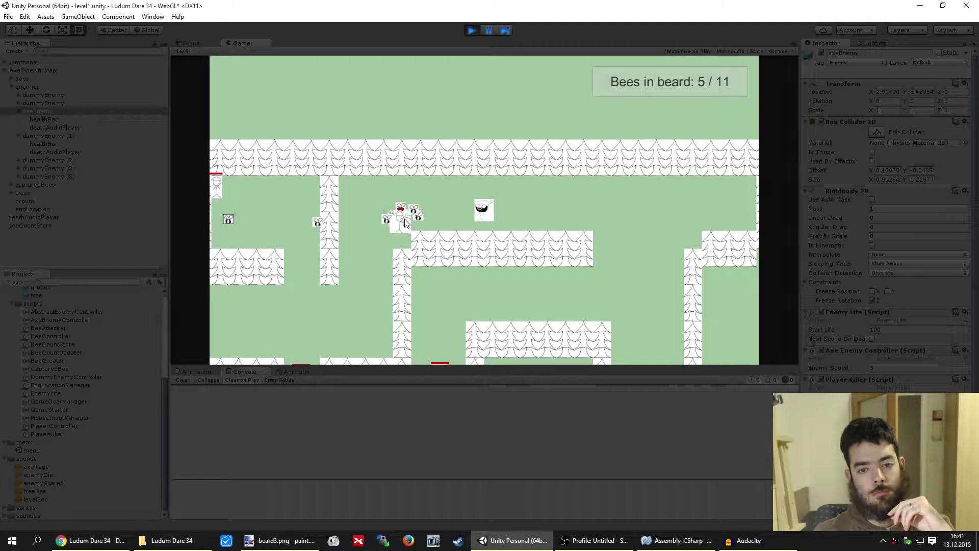
pyautogui.click(423, 213)
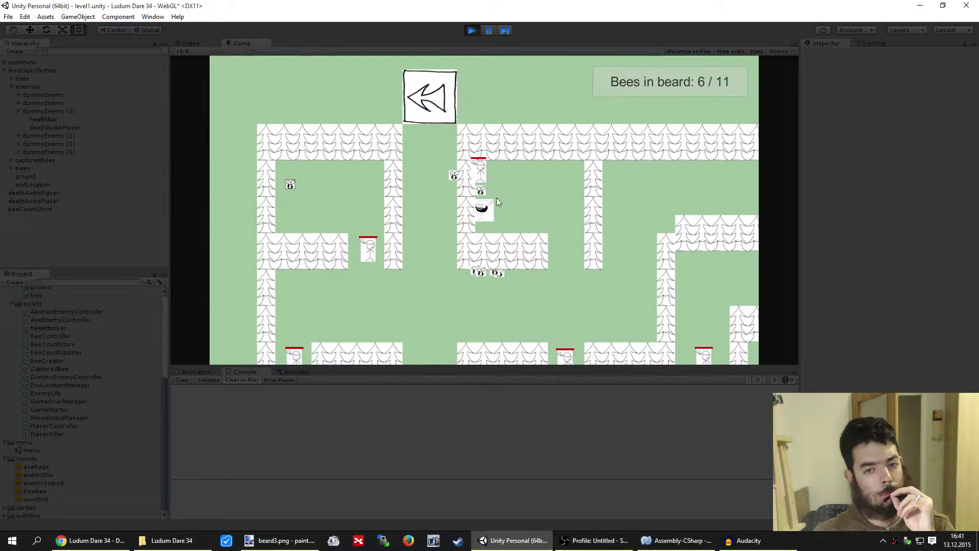
pyautogui.click(571, 288)
pyautogui.click(473, 222)
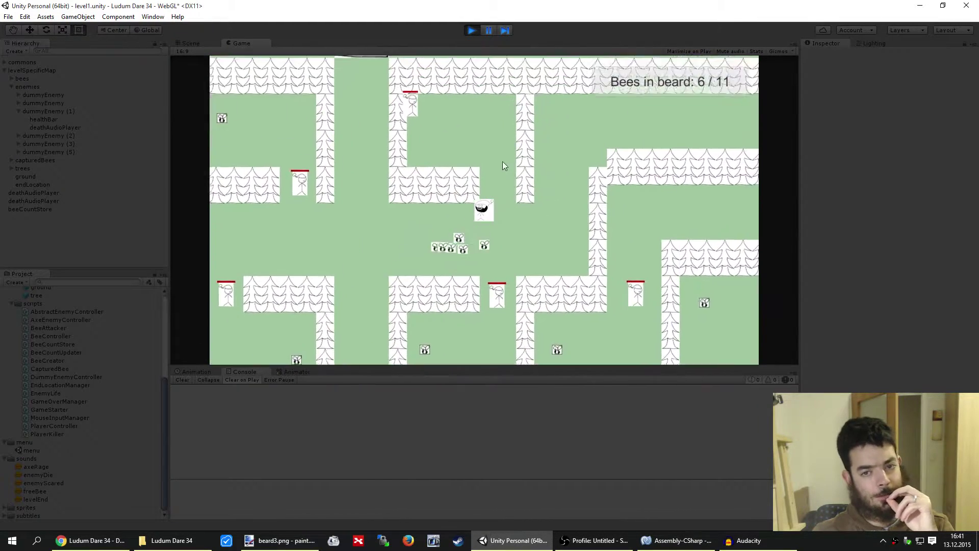
pyautogui.click(396, 145)
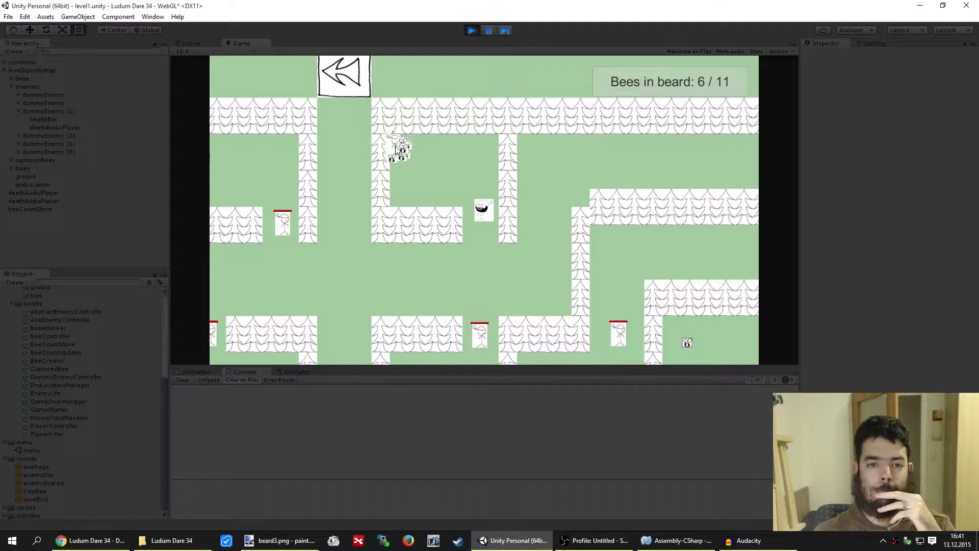
pyautogui.moveTo(471, 232); pyautogui.dragTo(485, 109)
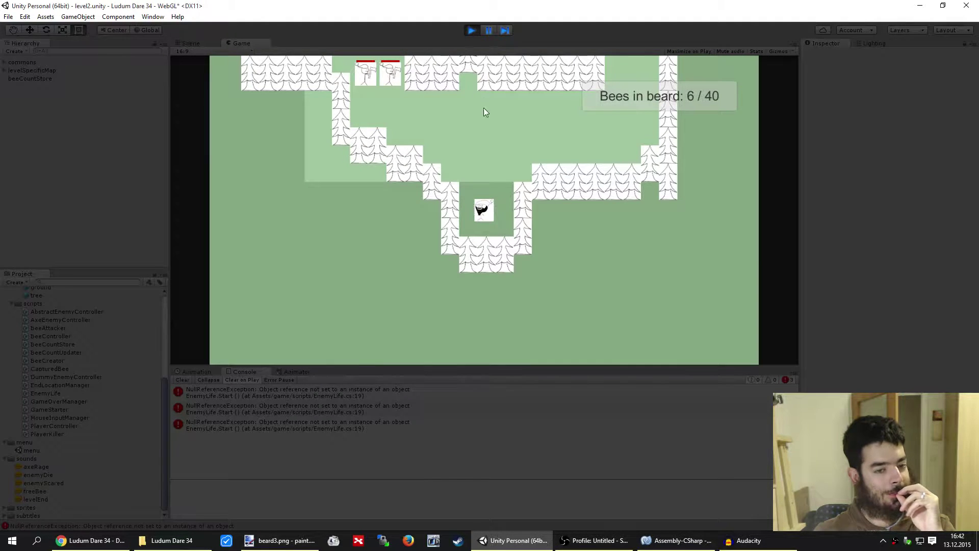
pyautogui.click(475, 32)
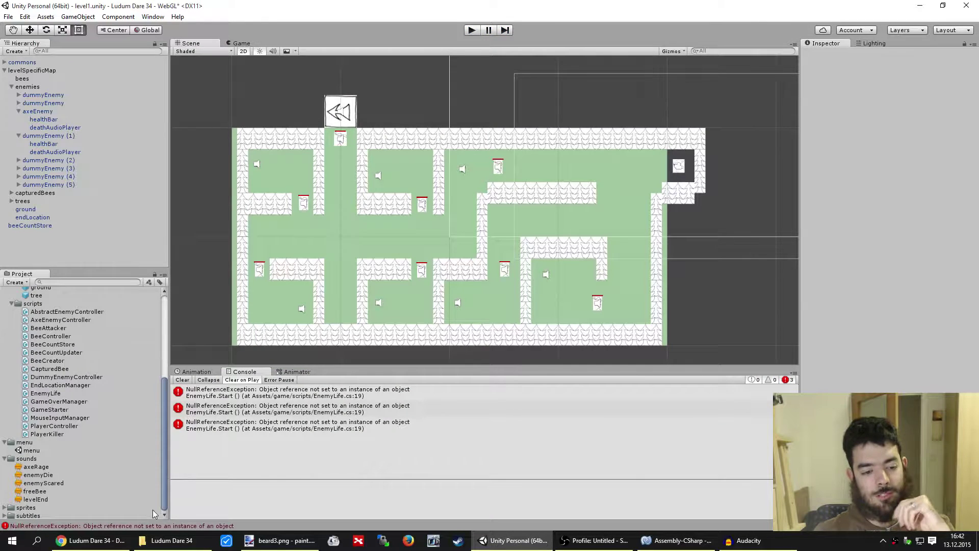
# Undo the old Audacity track and record a fresh voice take, discarding the first attempt
pyautogui.click(749, 540)
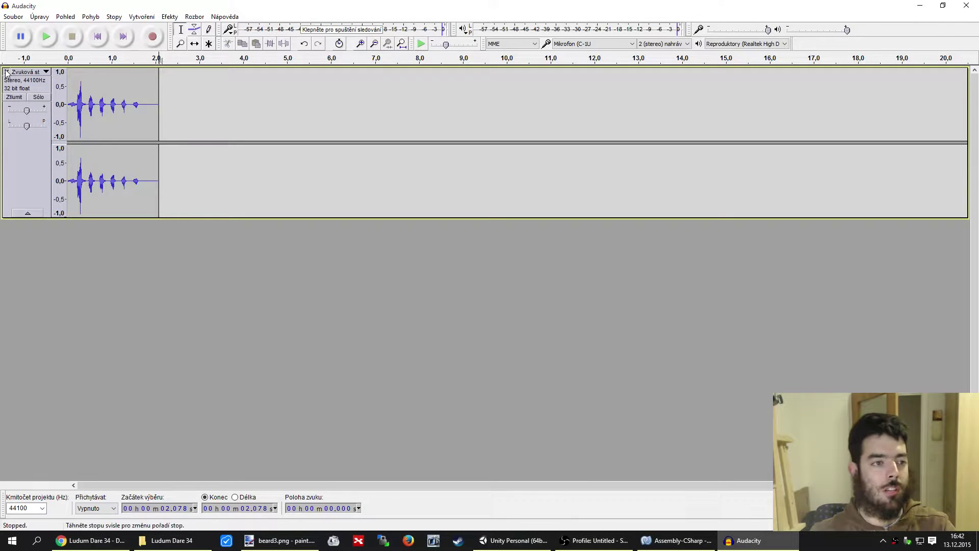
pyautogui.hotkey('ctrl', 'z')
pyautogui.click(152, 36)
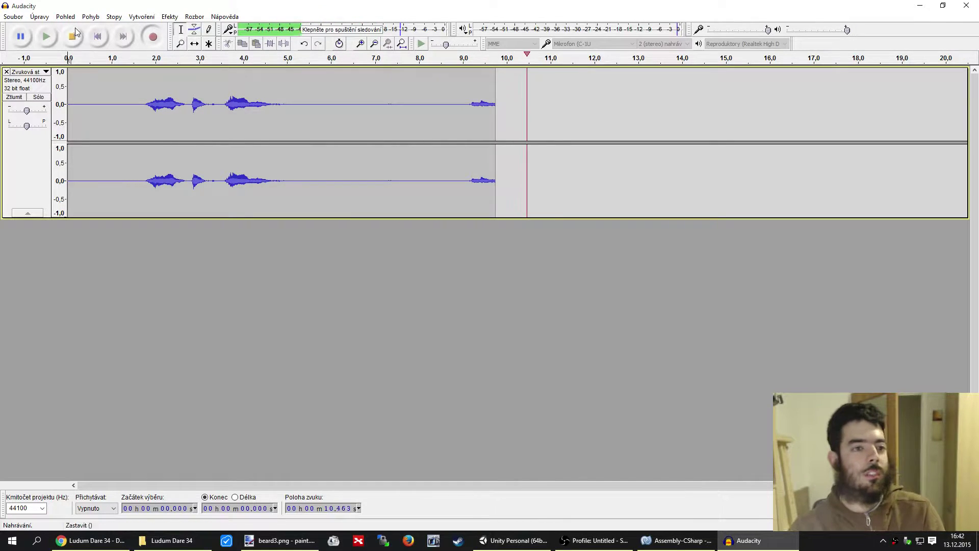
pyautogui.click(78, 32)
pyautogui.hotkey('ctrl', 'z')
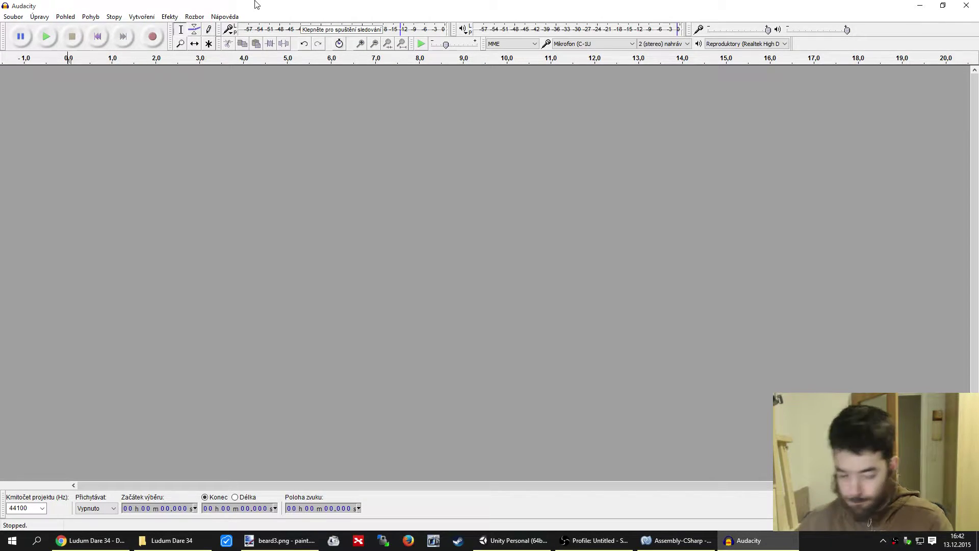
pyautogui.click(152, 40)
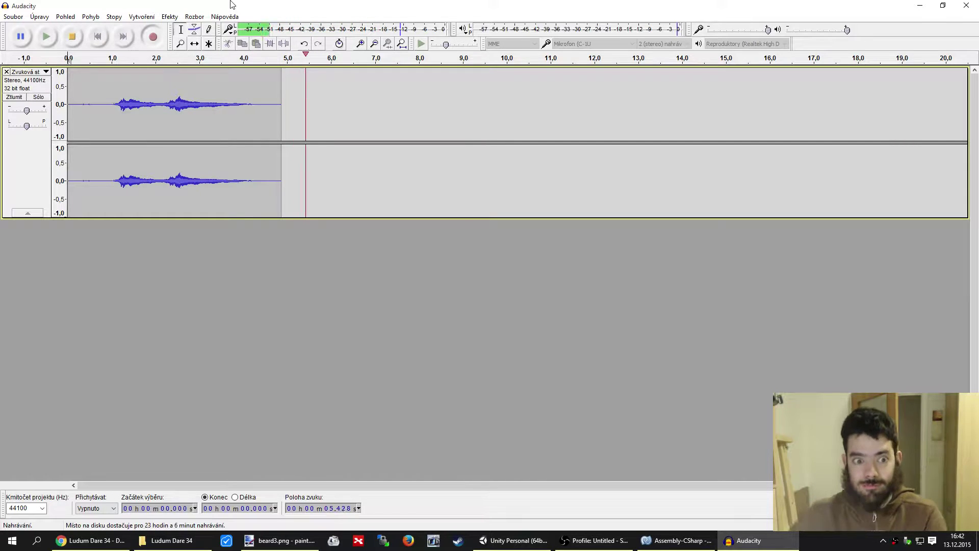
pyautogui.click(72, 36)
# Remove the silent first second and a small sliver from the start of the new take
pyautogui.click(103, 116)
pyautogui.press('space')
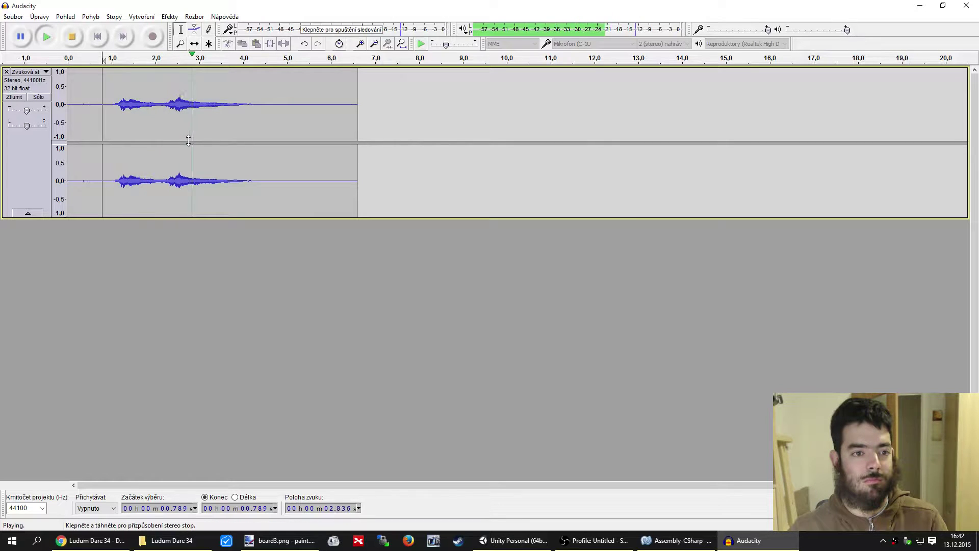
pyautogui.press('space')
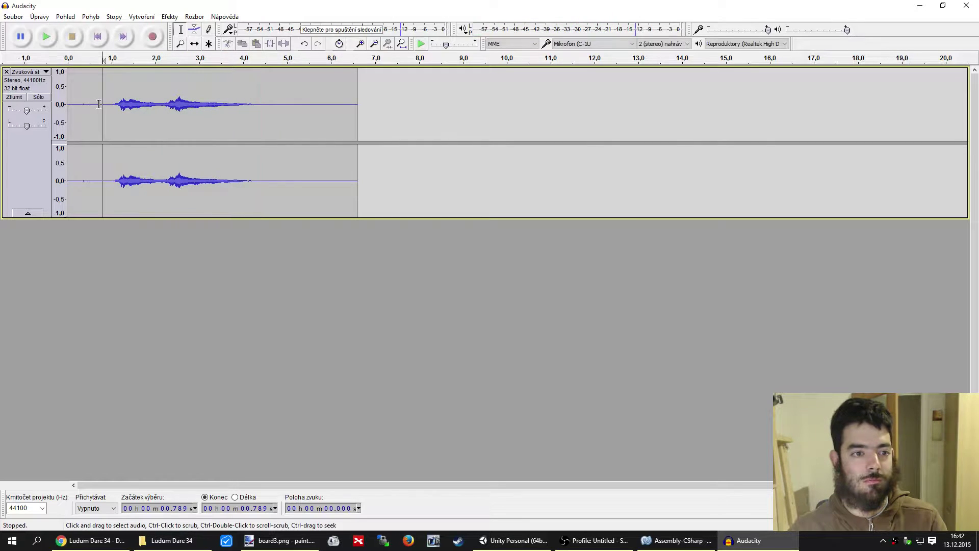
pyautogui.moveTo(115, 108); pyautogui.dragTo(2, 111)
pyautogui.press('Delete')
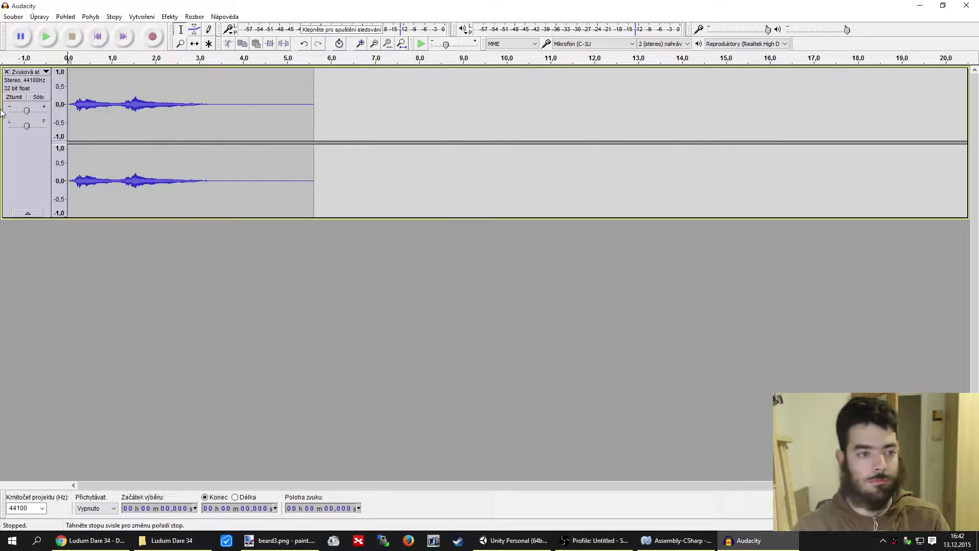
pyautogui.press('space')
pyautogui.press('space')
pyautogui.moveTo(72, 108); pyautogui.dragTo(56, 109)
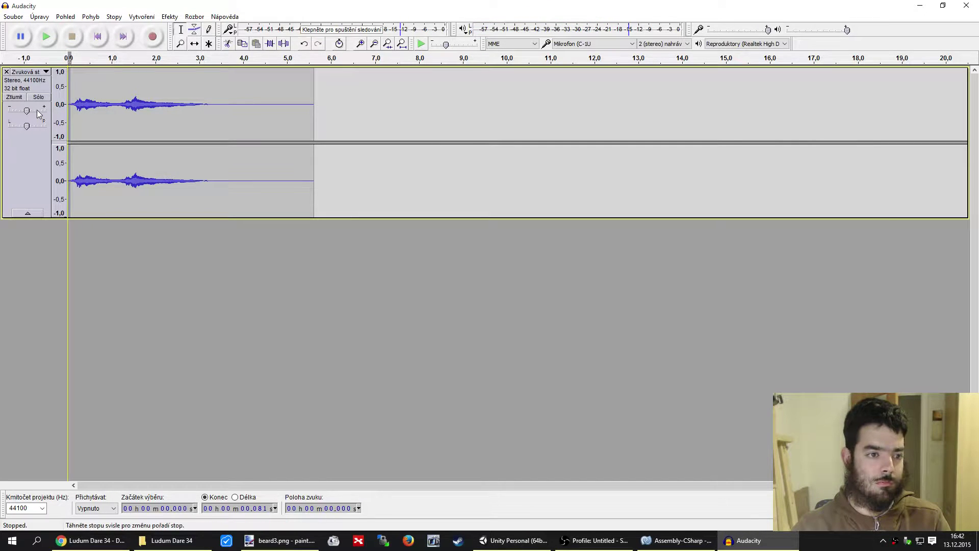
pyautogui.press('Delete')
pyautogui.press('space')
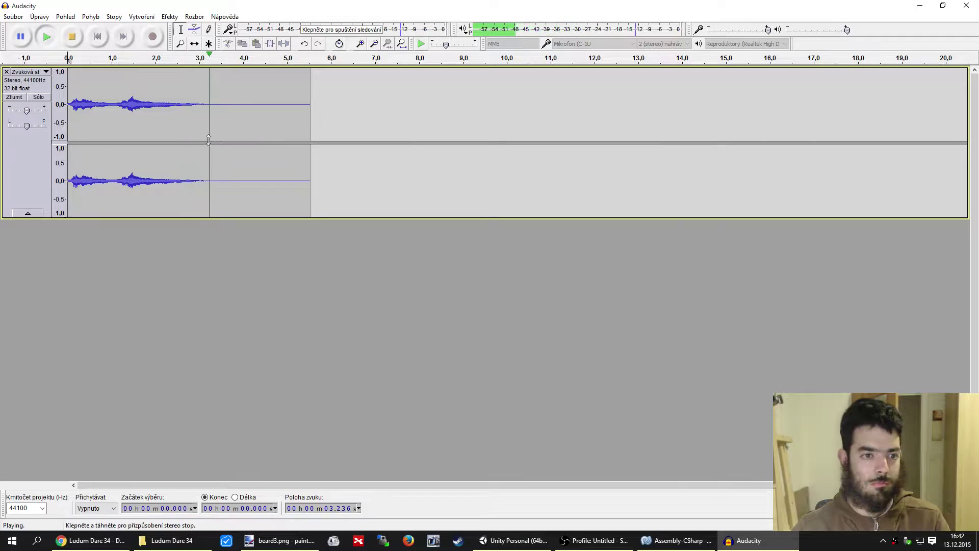
pyautogui.press('space')
# Delete the silent tail after 3.32 s and play back the roughly 3.3-second clip
pyautogui.moveTo(214, 111); pyautogui.dragTo(231, 113)
pyautogui.keyDown('shift'); pyautogui.click(442, 120); pyautogui.keyUp('shift')
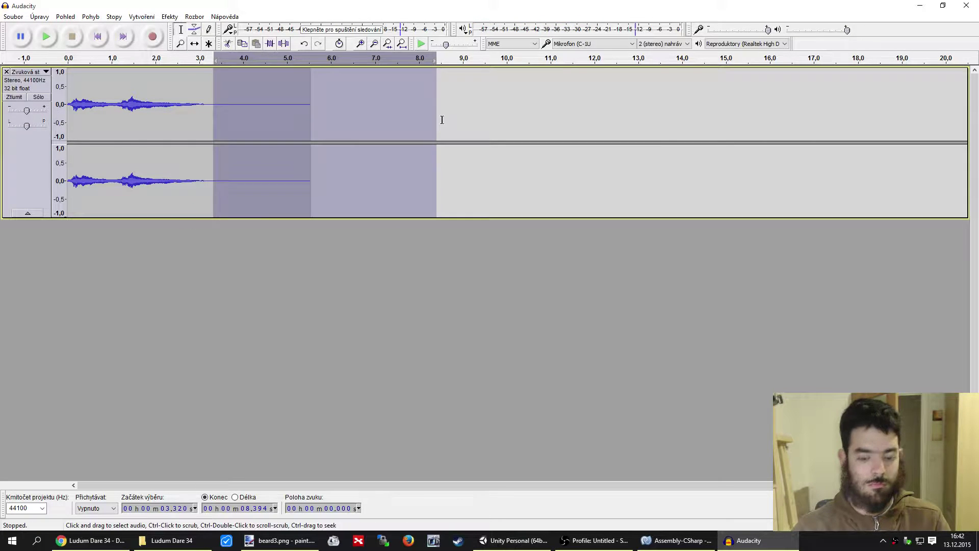
pyautogui.press('Delete')
pyautogui.hotkey('shift', 'space')
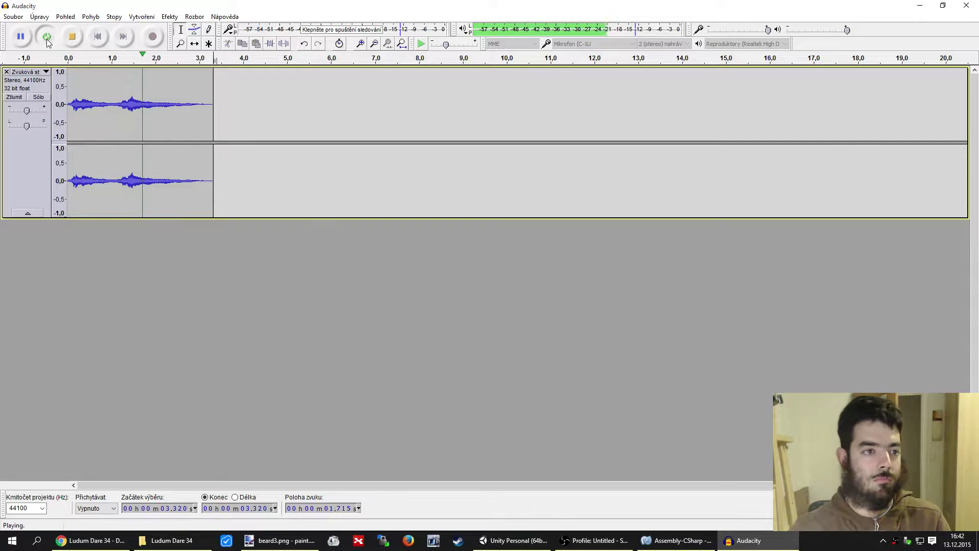
pyautogui.click(72, 38)
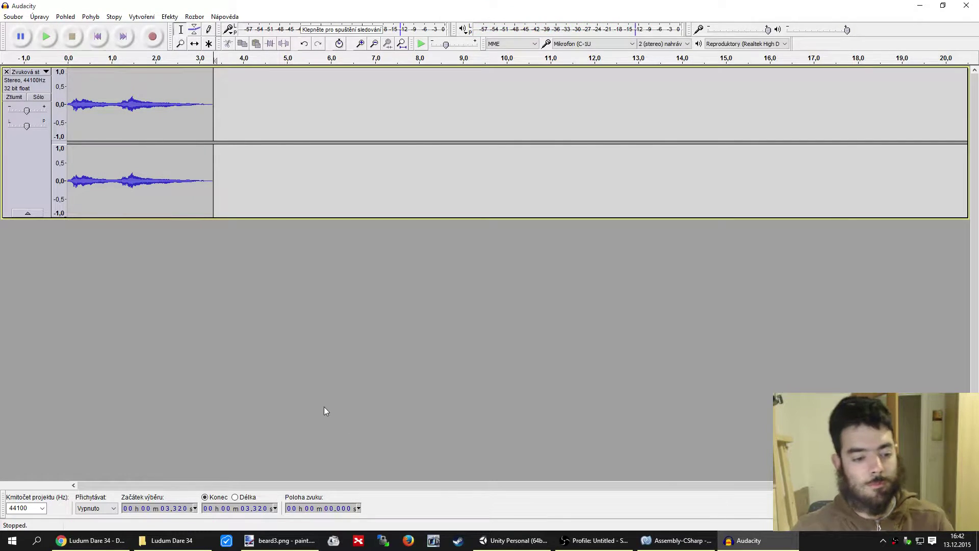
# Export the trimmed take as chainsawRage in Ogg Vorbis format to the sounds folder
pyautogui.click(13, 17)
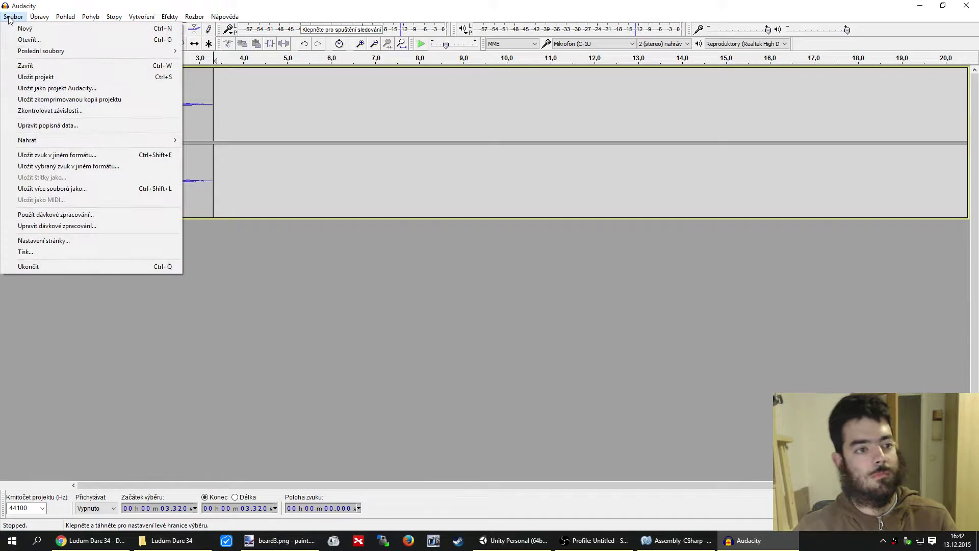
pyautogui.click(59, 155)
pyautogui.write('chainsawRage')
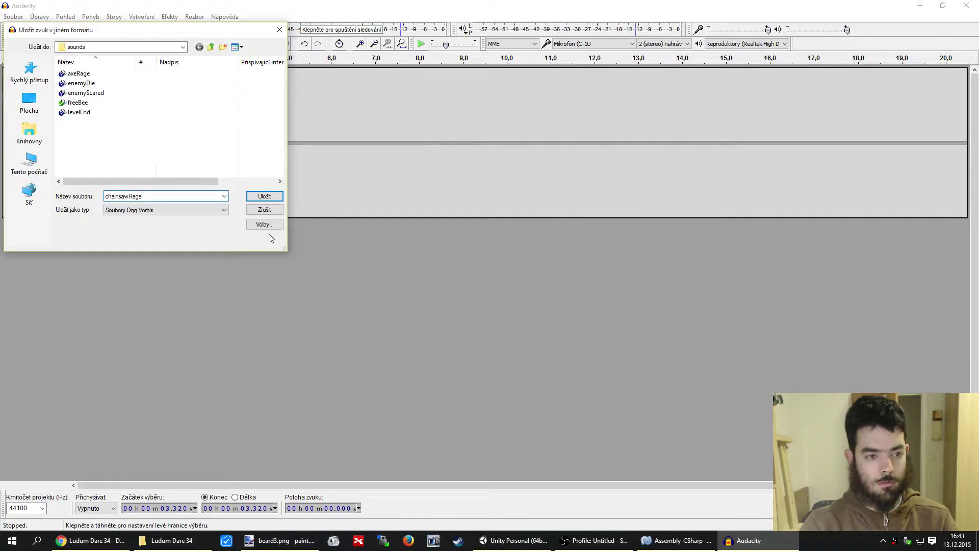
pyautogui.press('Return')
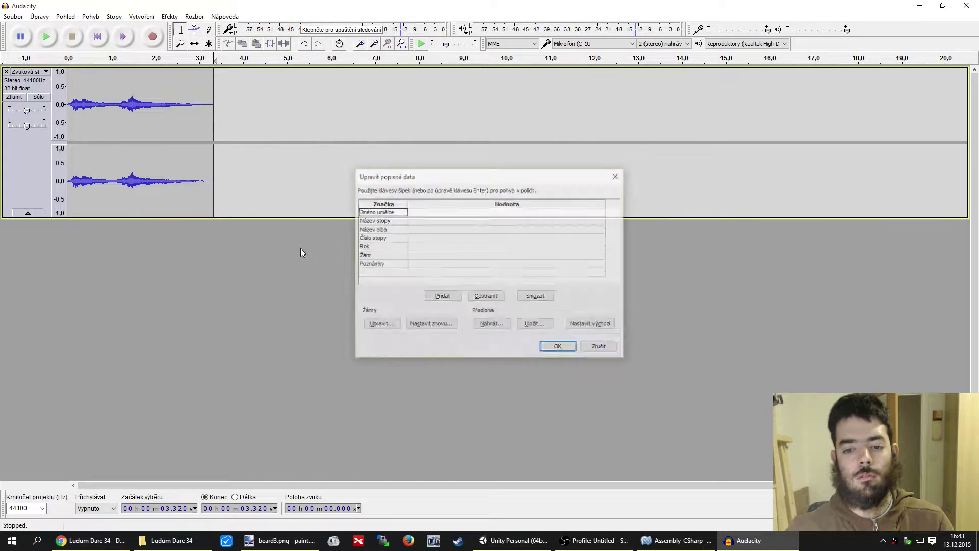
pyautogui.press('Return')
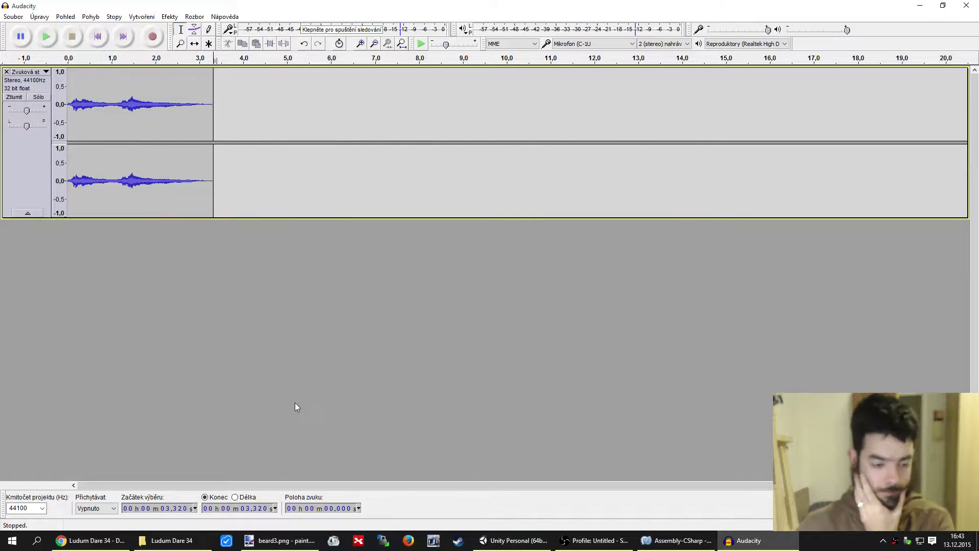
pyautogui.click(547, 541)
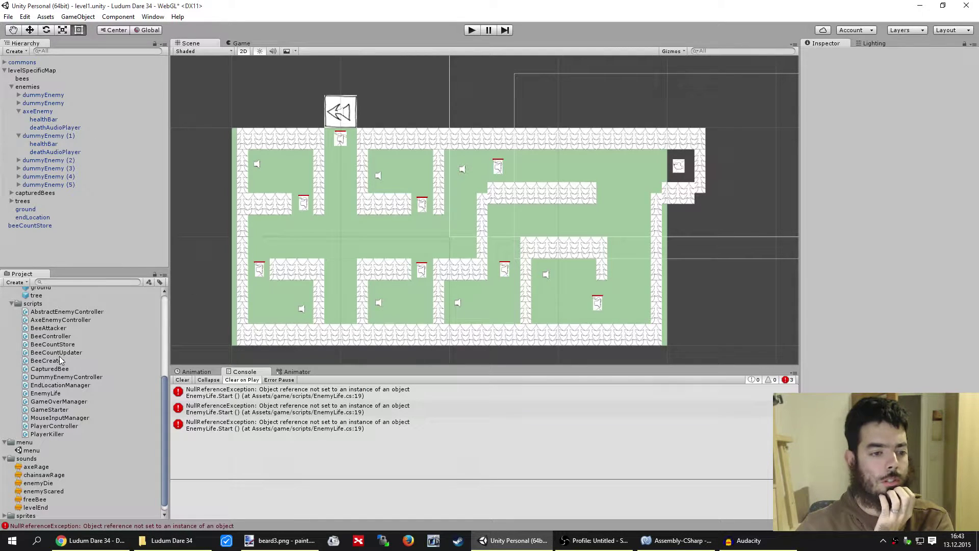
# Open the level2 scene after saving level1, and focus the view on chainsawEnemy
pyautogui.scroll(5, 59, 356)
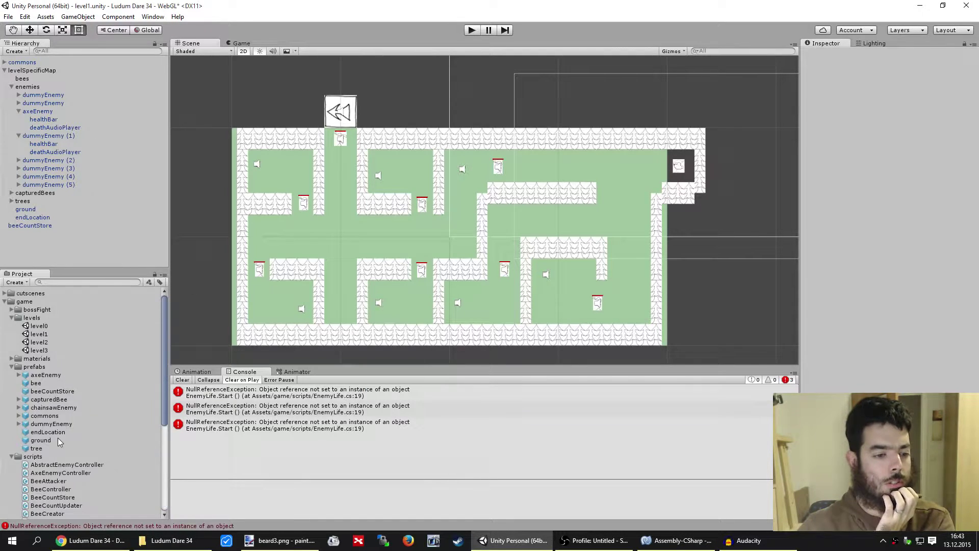
pyautogui.doubleClick(49, 343)
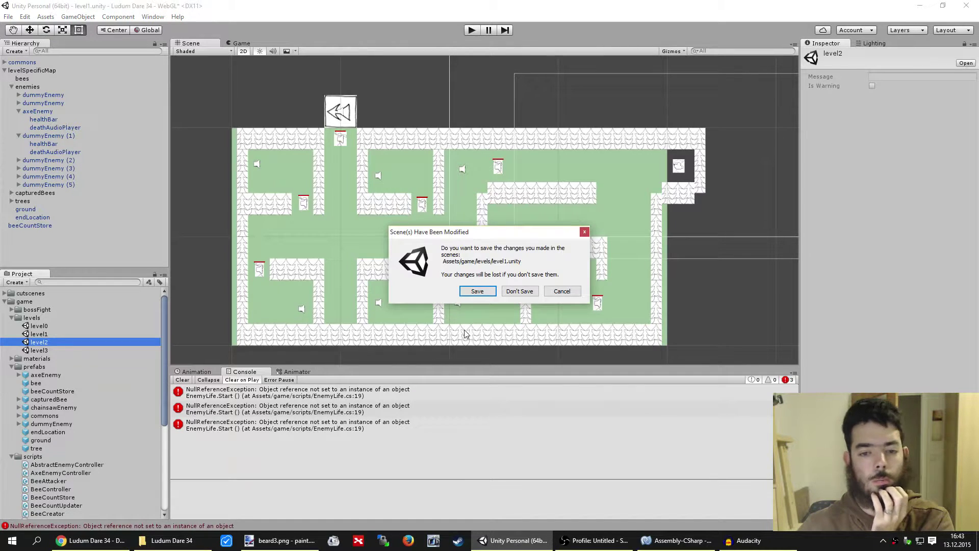
pyautogui.click(477, 292)
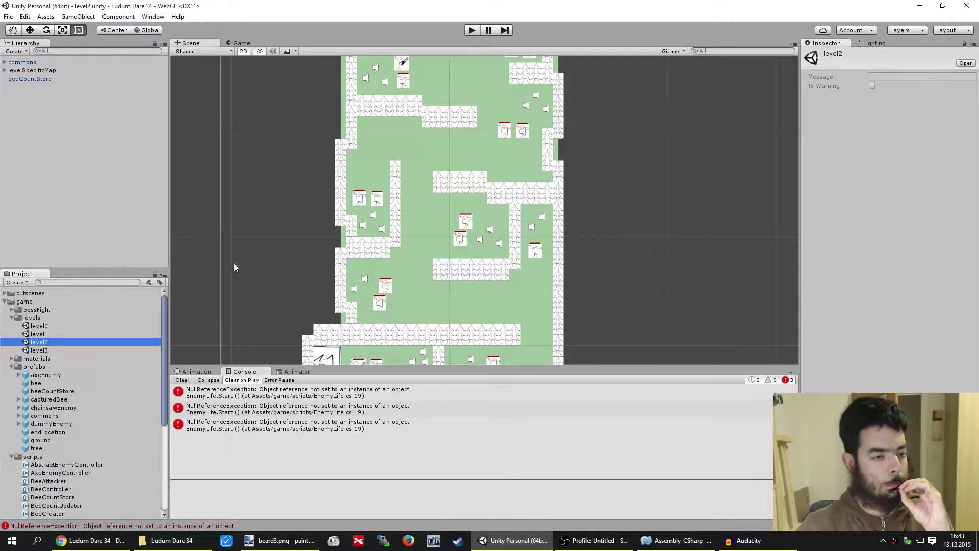
pyautogui.click(5, 71)
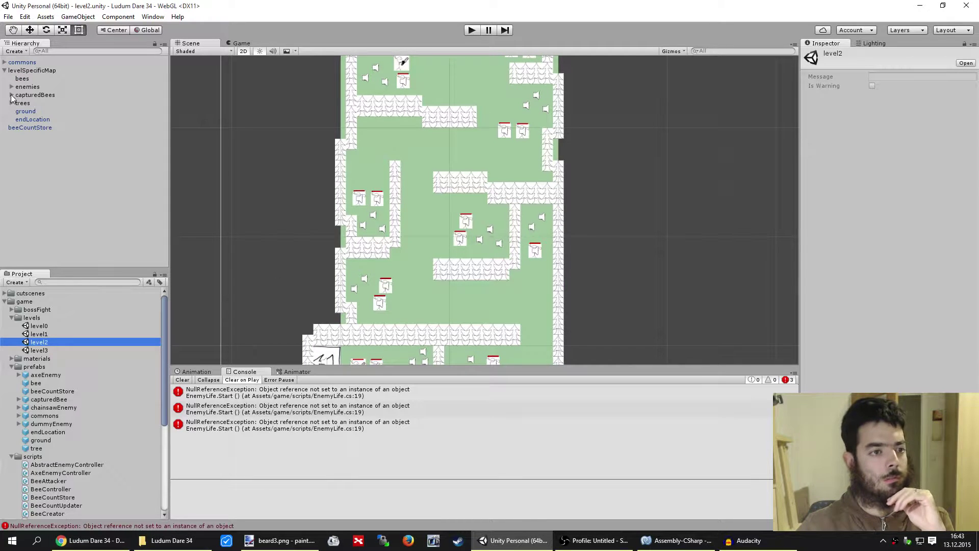
pyautogui.click(11, 88)
pyautogui.scroll(-2, 51, 186)
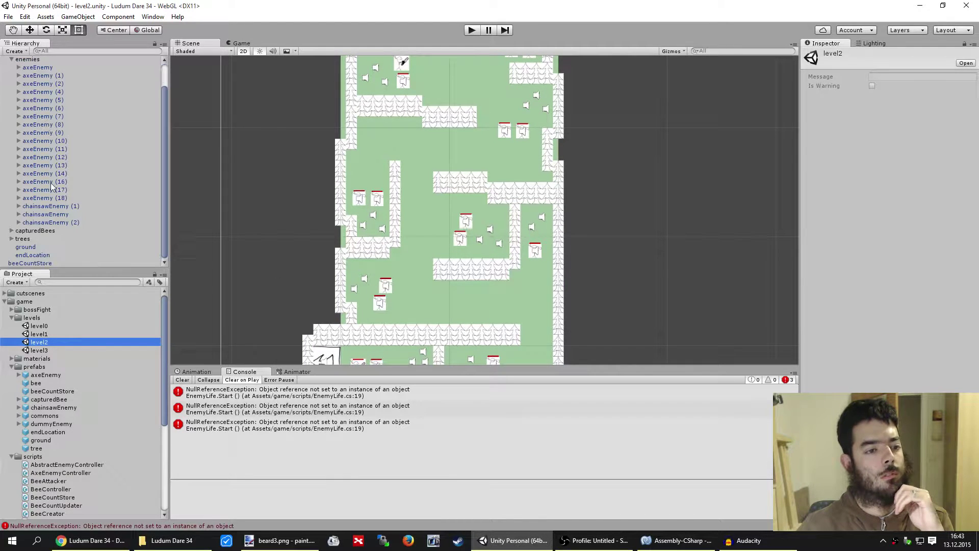
pyautogui.click(38, 214)
pyautogui.press('f')
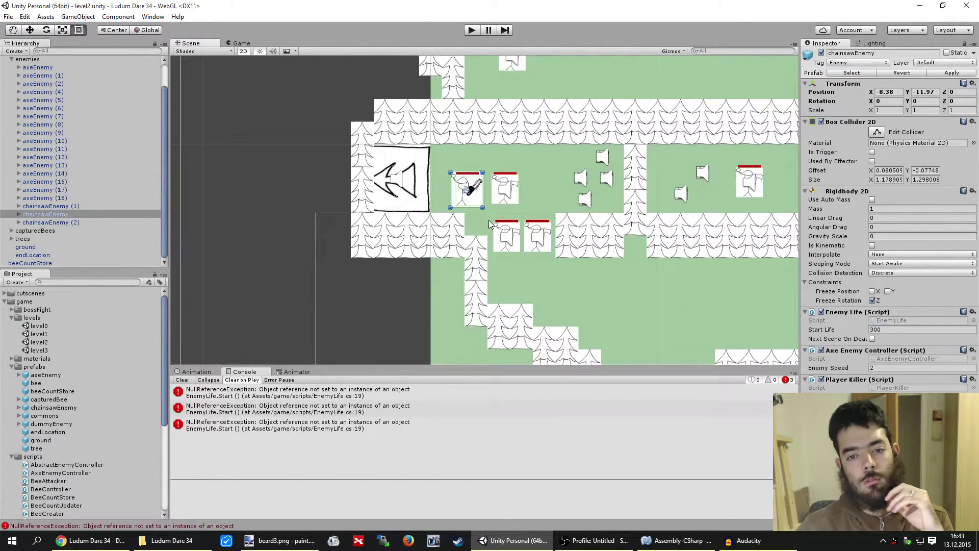
# Expand chainsawEnemy and axeEnemy (18), then add and remove an unneeded empty child
pyautogui.click(18, 214)
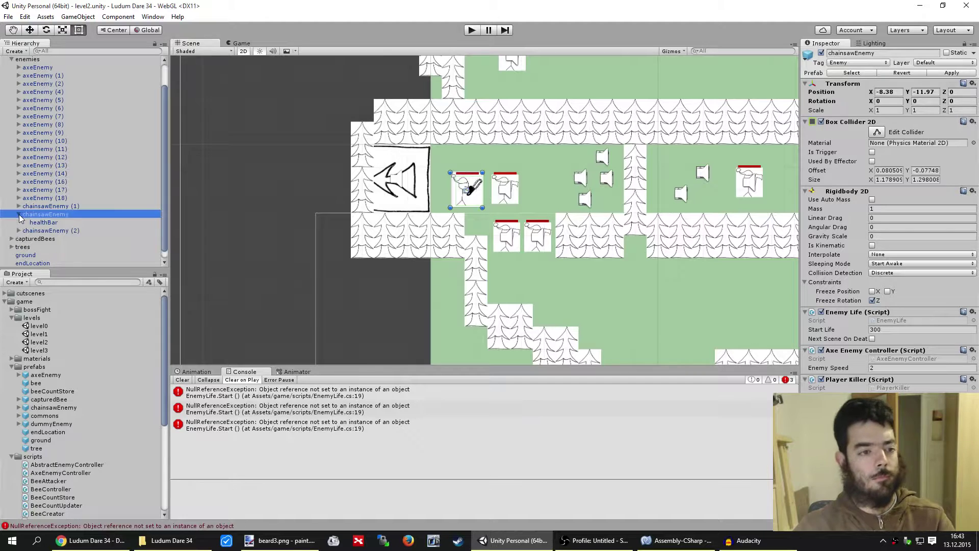
pyautogui.click(18, 199)
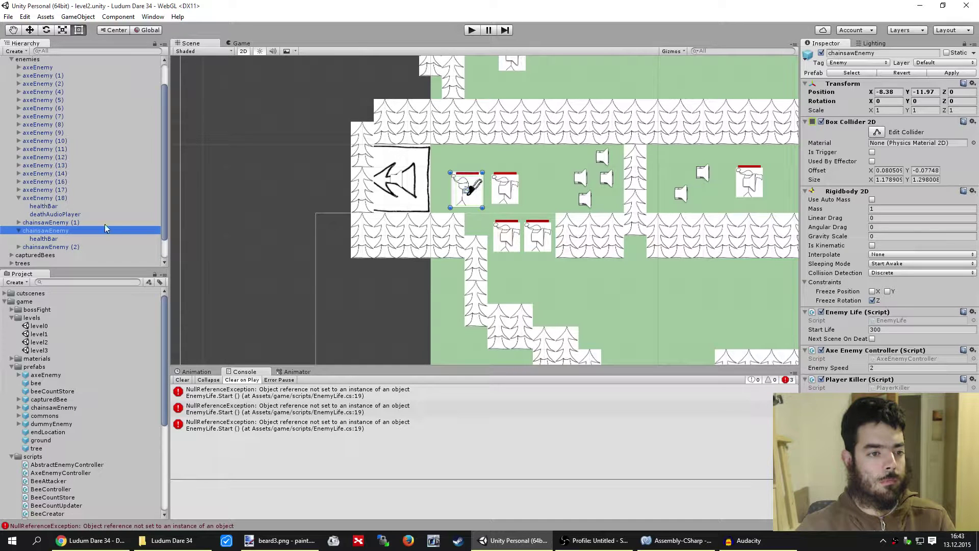
pyautogui.scroll(-2, 70, 221)
pyautogui.rightClick(43, 208)
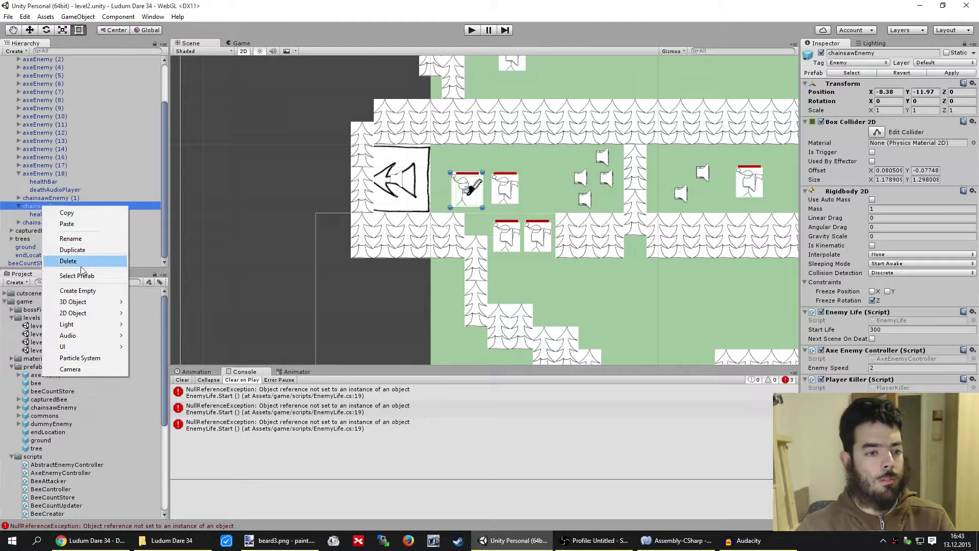
pyautogui.click(76, 287)
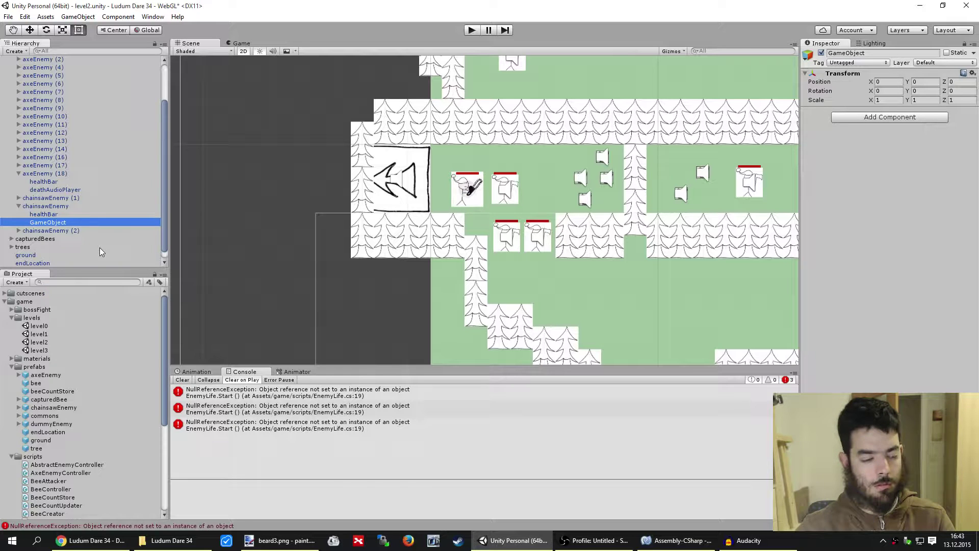
pyautogui.click(70, 188)
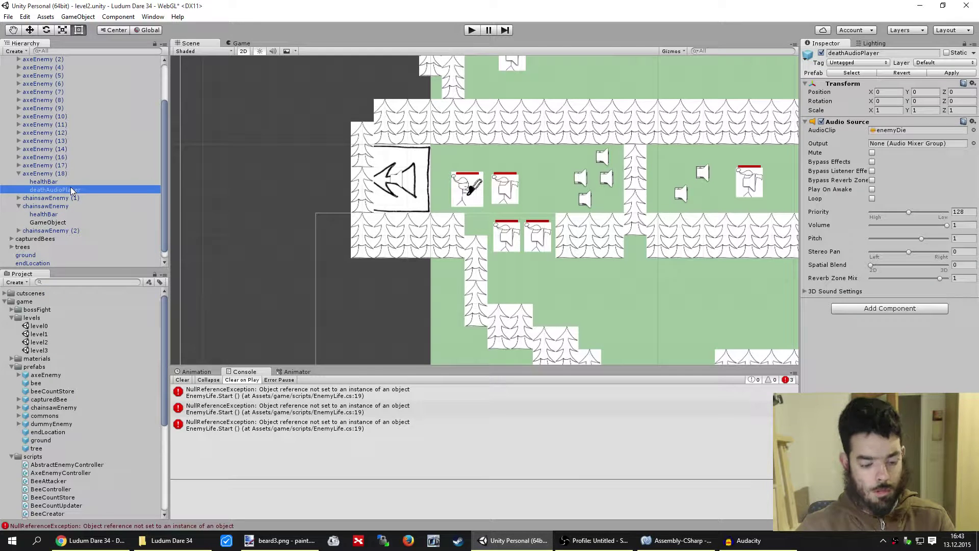
pyautogui.click(47, 221)
pyautogui.press('Delete')
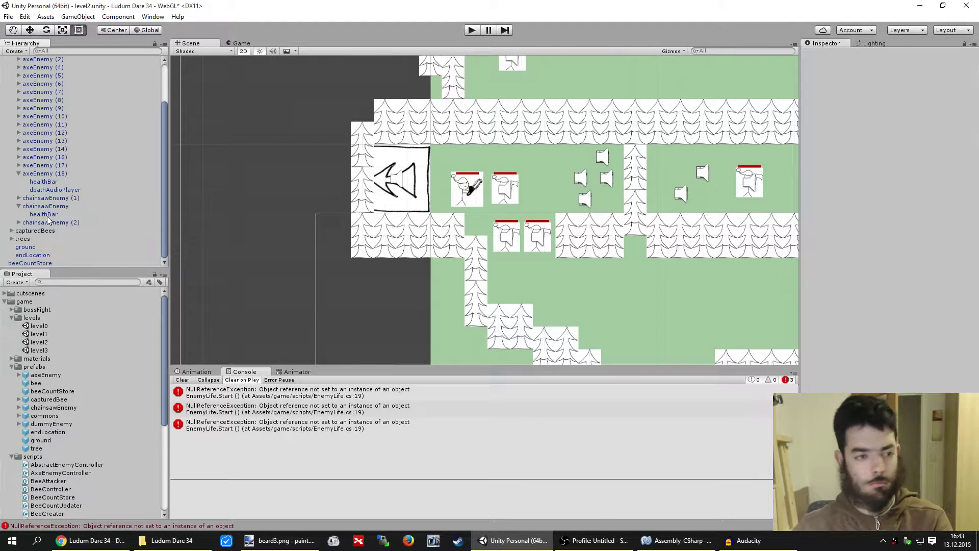
# Paste a deathAudioPlayer copy under chainsawEnemy and reset its Transform position to zero
pyautogui.hotkey('ctrl', 'v')
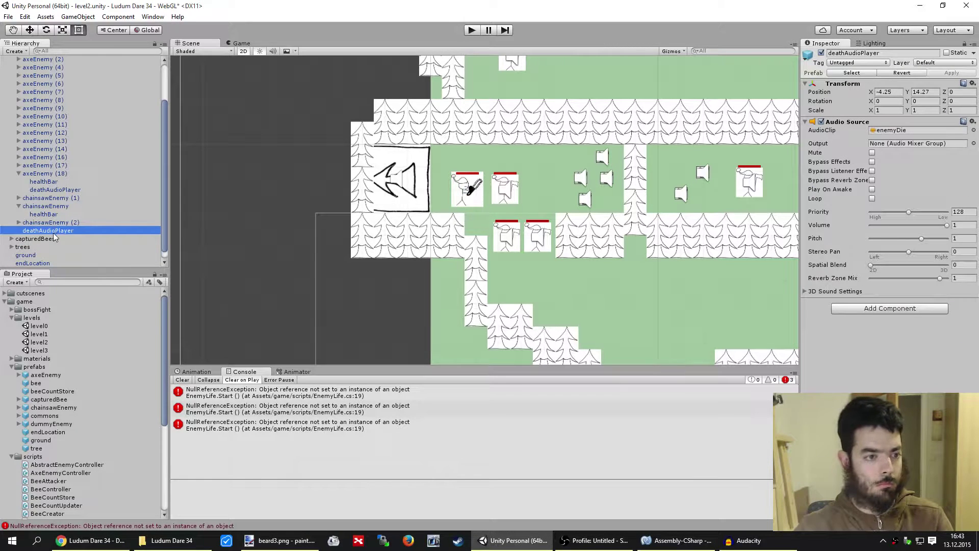
pyautogui.moveTo(51, 232); pyautogui.dragTo(50, 209)
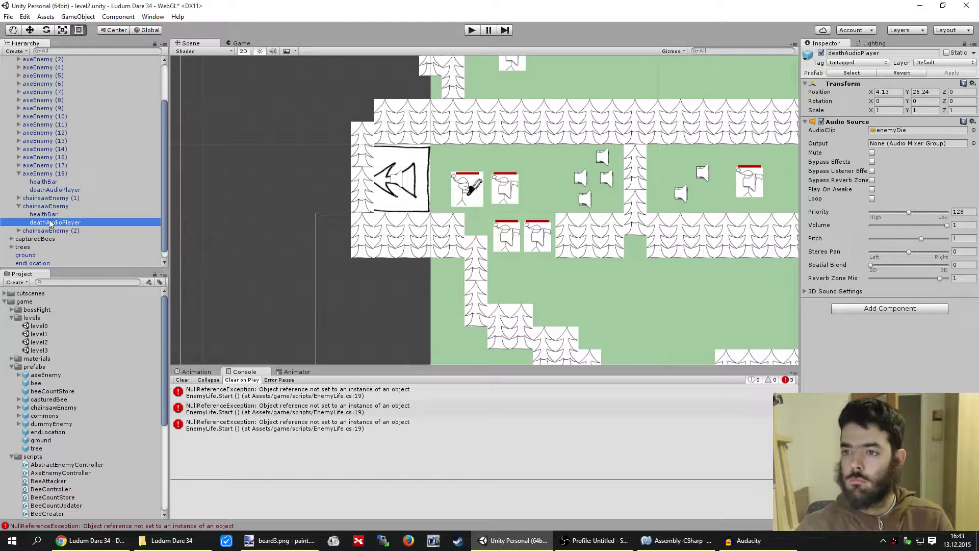
pyautogui.click(57, 216)
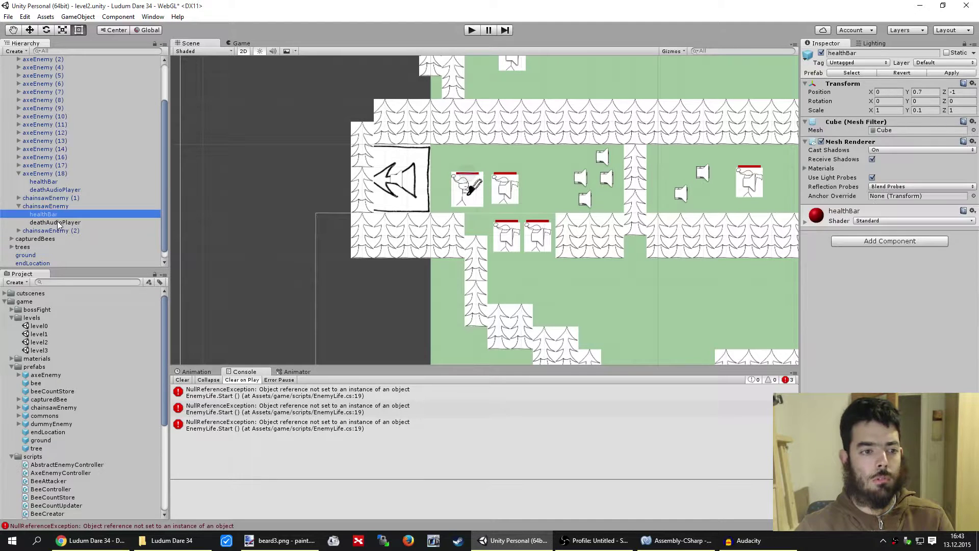
pyautogui.click(83, 224)
pyautogui.rightClick(850, 87)
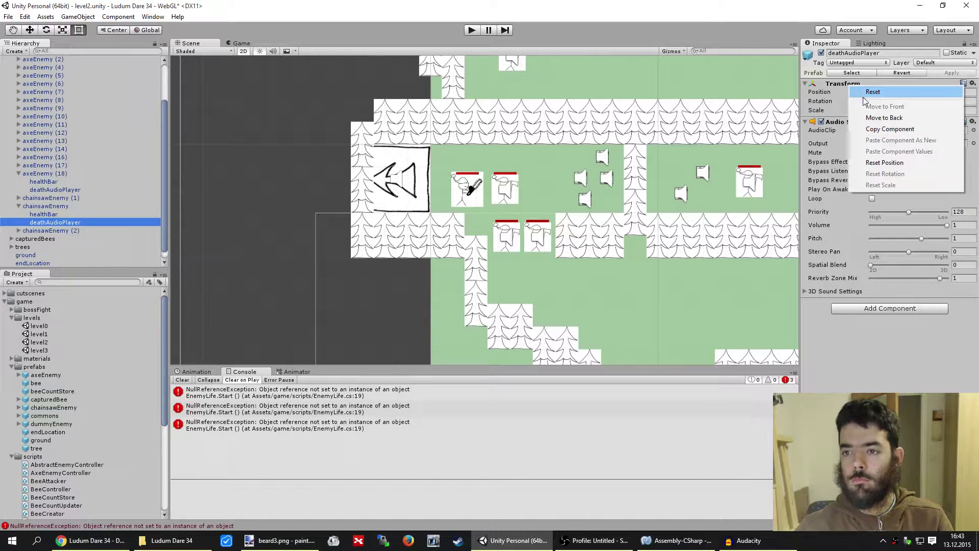
pyautogui.click(862, 90)
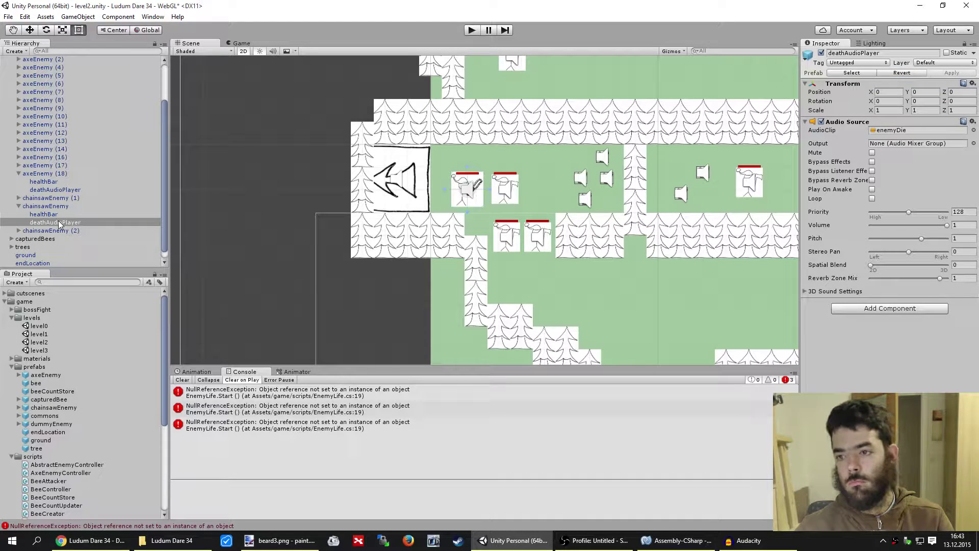
pyautogui.click(48, 206)
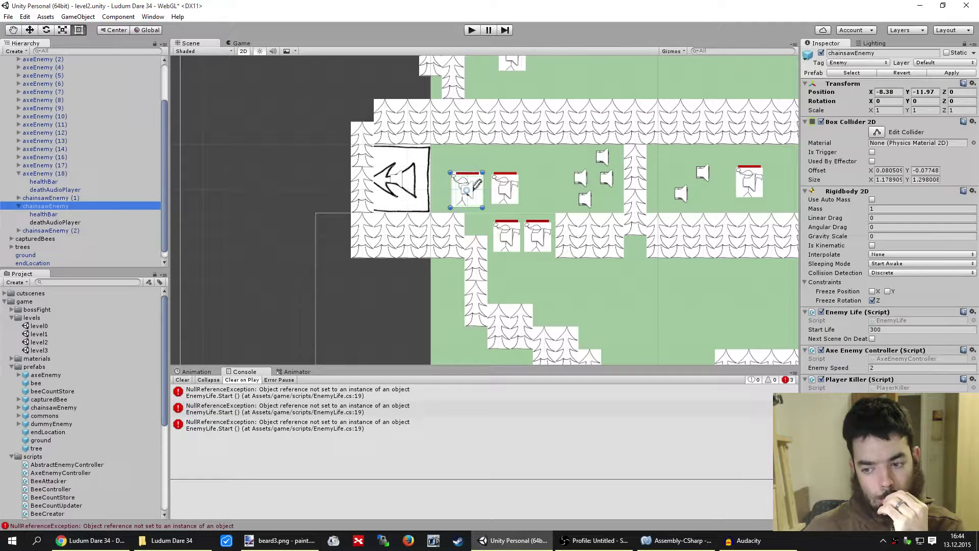
pyautogui.hotkey('ctrl', 'shift', 'a')
pyautogui.press('Escape')
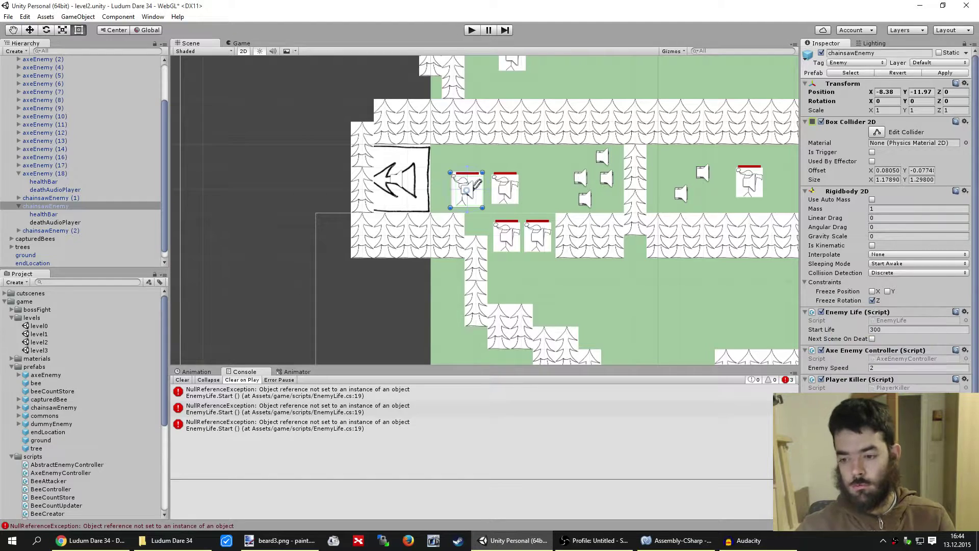
pyautogui.scroll(-5, 85, 419)
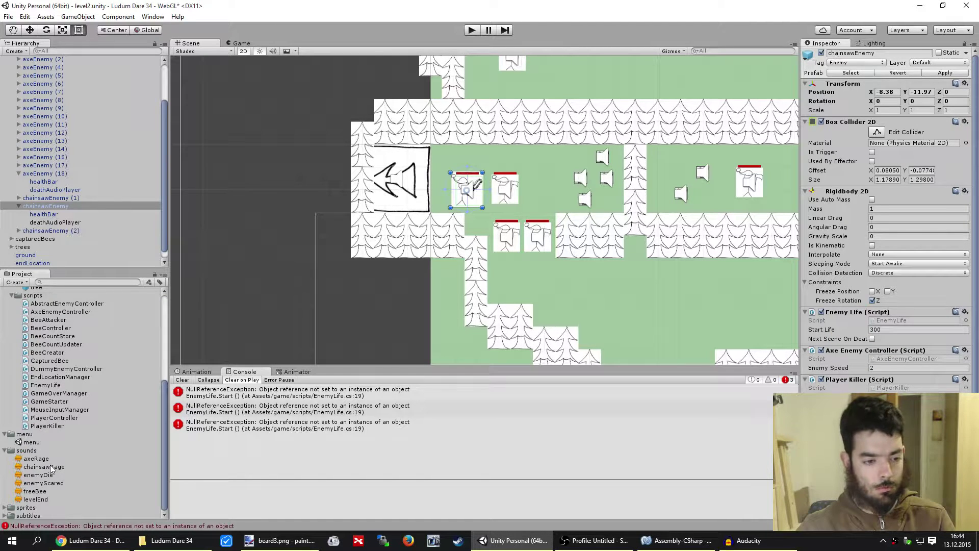
pyautogui.scroll(-5, 887, 219)
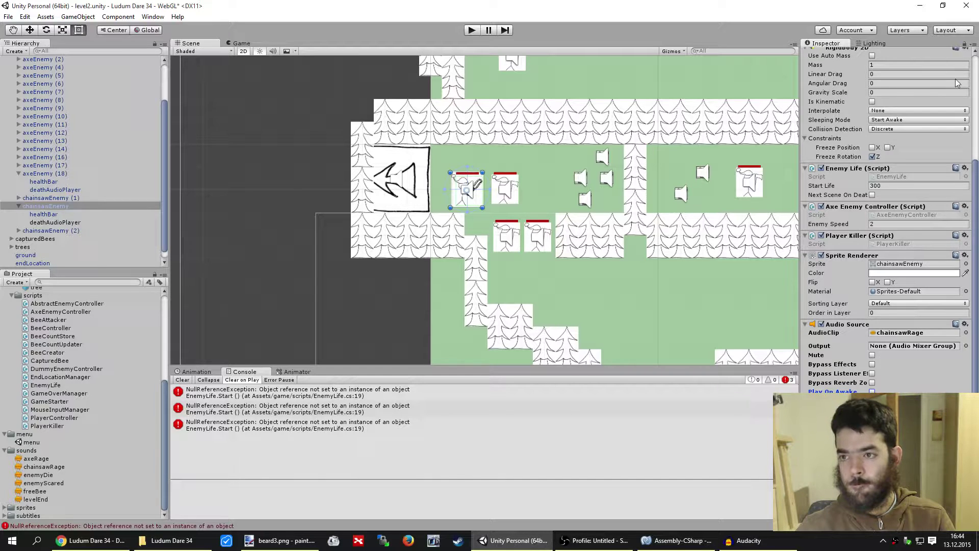
pyautogui.scroll(5, 958, 83)
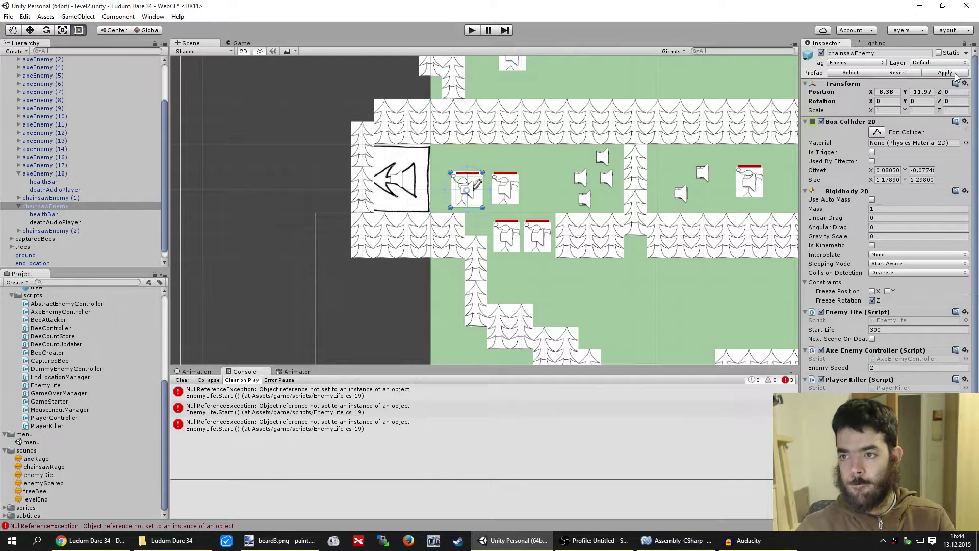
# Play level2, walking through the maze and sending bees at enemies until Game over
pyautogui.click(470, 32)
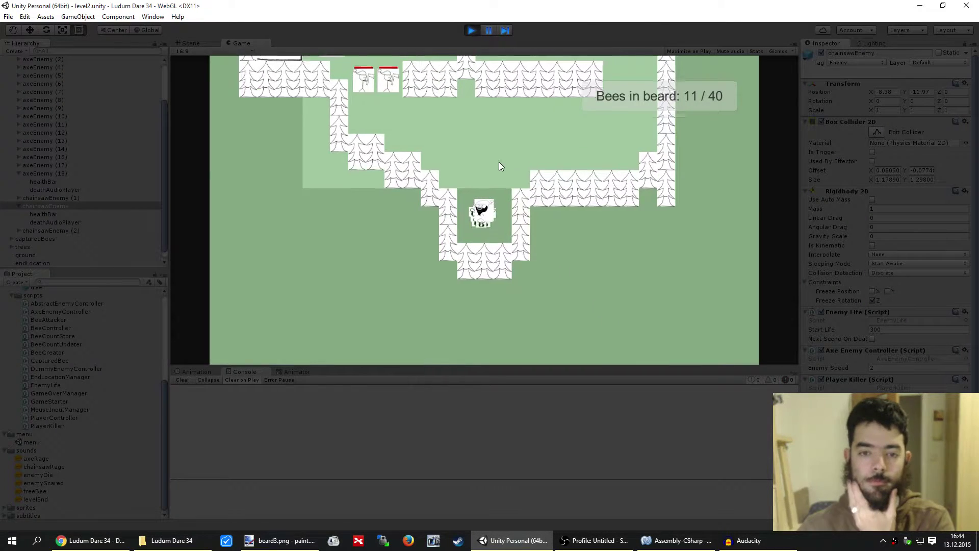
pyautogui.moveTo(532, 204)
pyautogui.mouseDown()
pyautogui.moveTo(475, 178)
pyautogui.moveTo(555, 294)
pyautogui.moveTo(515, 300)
pyautogui.moveTo(494, 297)
pyautogui.moveTo(592, 149)
pyautogui.moveTo(574, 144)
pyautogui.moveTo(540, 207)
pyautogui.moveTo(553, 216)
pyautogui.moveTo(439, 275)
pyautogui.moveTo(476, 193)
pyautogui.moveTo(555, 211)
pyautogui.moveTo(489, 124)
pyautogui.moveTo(485, 260)
pyautogui.moveTo(474, 267)
pyautogui.moveTo(414, 219)
pyautogui.moveTo(319, 222)
pyautogui.mouseUp()
pyautogui.click(325, 225)
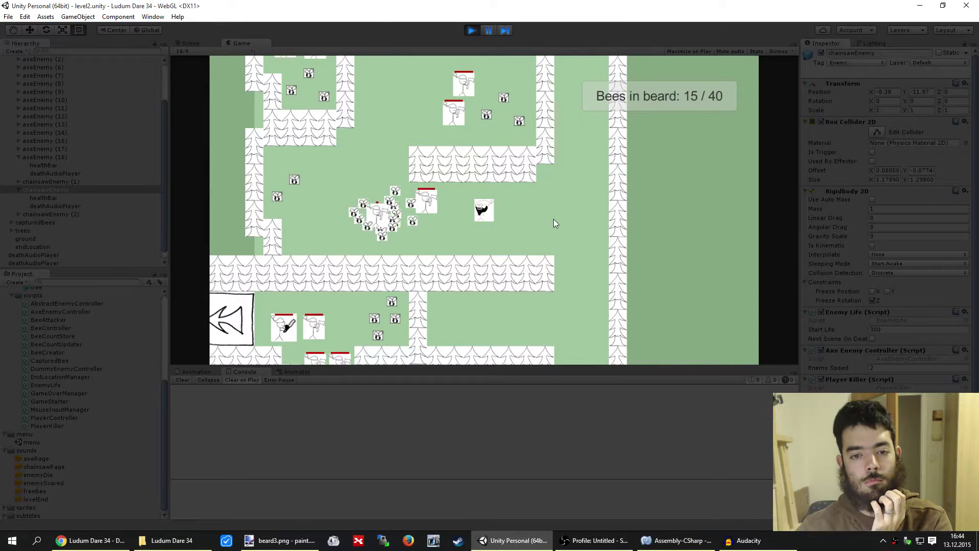
pyautogui.moveTo(553, 219); pyautogui.dragTo(488, 284)
pyautogui.click(404, 120)
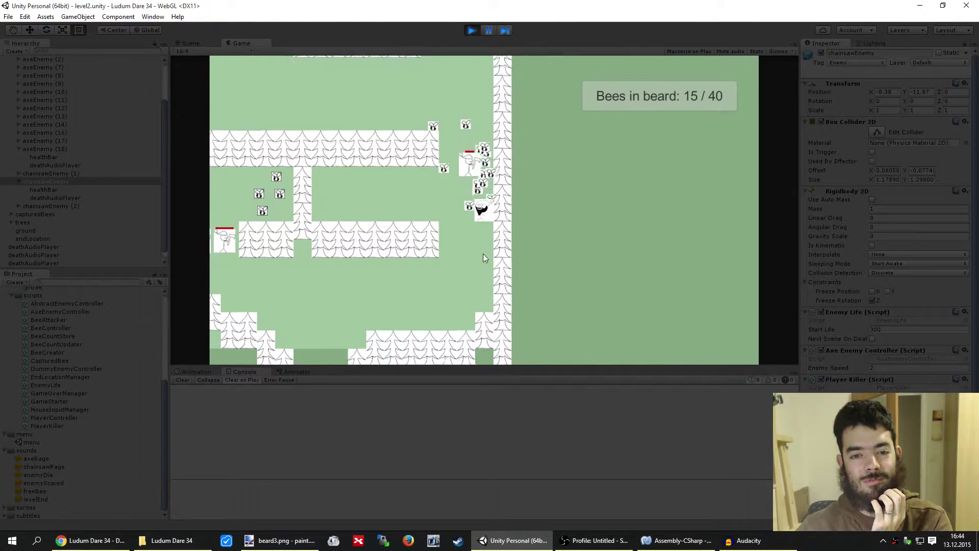
pyautogui.moveTo(482, 253); pyautogui.dragTo(368, 240)
pyautogui.click(565, 144)
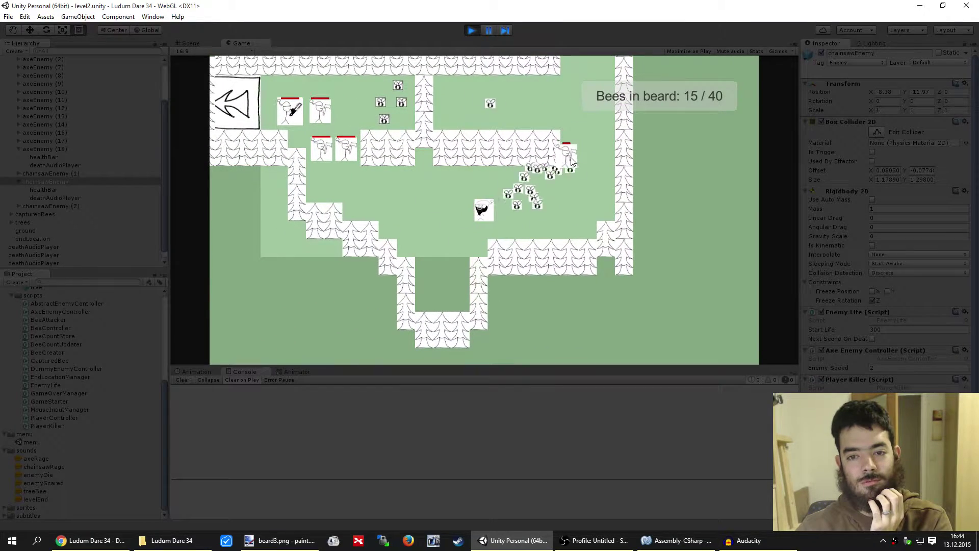
pyautogui.moveTo(555, 182)
pyautogui.mouseDown()
pyautogui.moveTo(418, 194)
pyautogui.moveTo(466, 249)
pyautogui.moveTo(564, 229)
pyautogui.moveTo(452, 225)
pyautogui.moveTo(483, 188)
pyautogui.mouseUp()
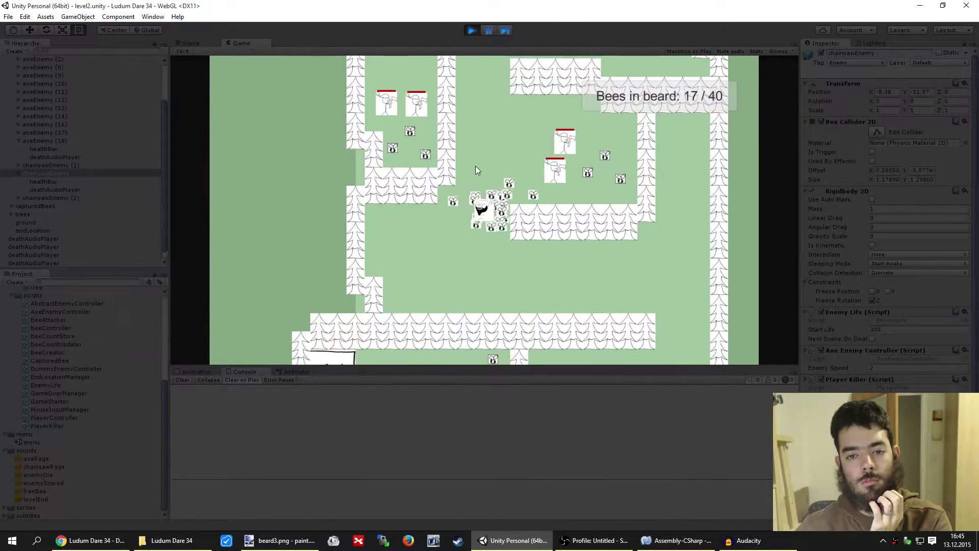
pyautogui.moveTo(484, 190)
pyautogui.mouseDown()
pyautogui.moveTo(478, 158)
pyautogui.moveTo(538, 184)
pyautogui.moveTo(452, 233)
pyautogui.moveTo(440, 216)
pyautogui.mouseUp()
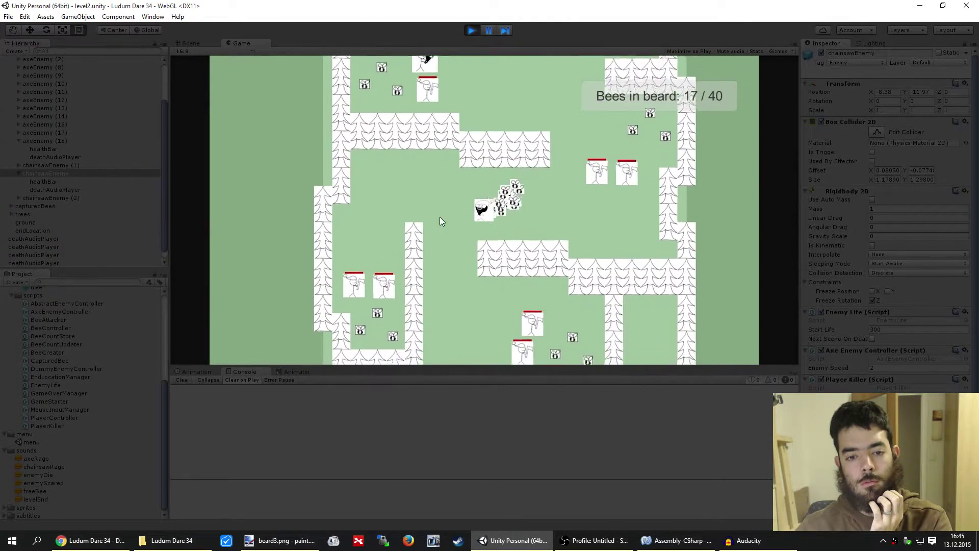
pyautogui.rightClick(638, 166)
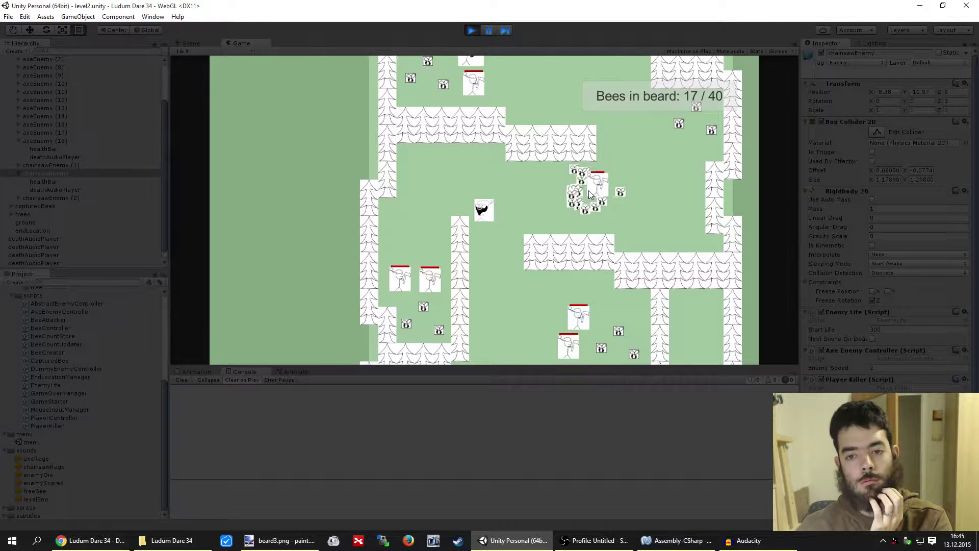
pyautogui.moveTo(588, 191); pyautogui.dragTo(571, 188)
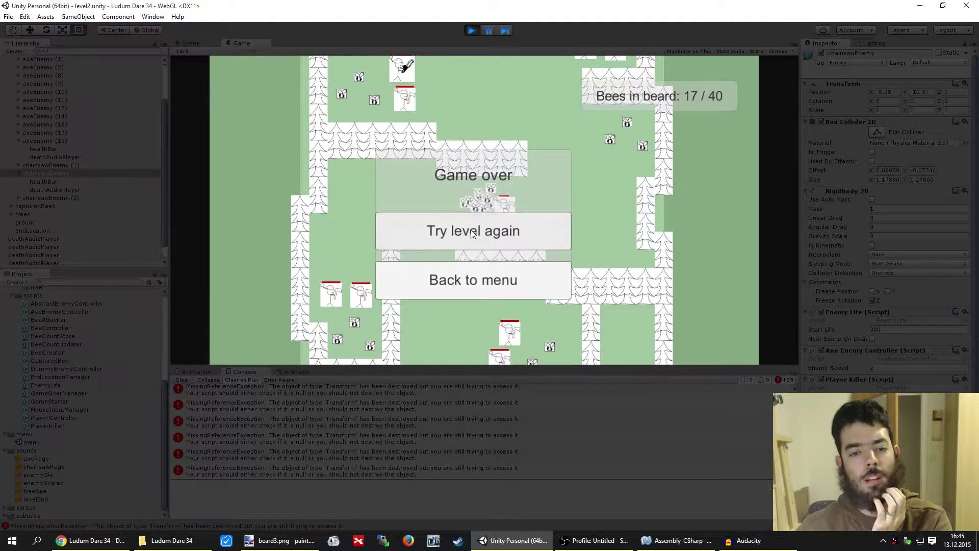
# Restart level2 and send the bee swarm at the axe enemy and nearby enemies
pyautogui.click(493, 242)
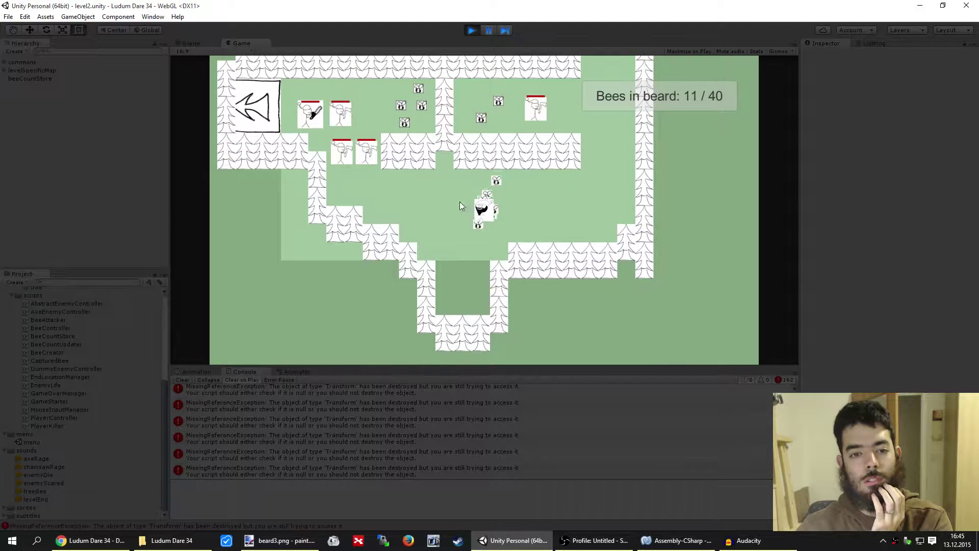
pyautogui.click(552, 188)
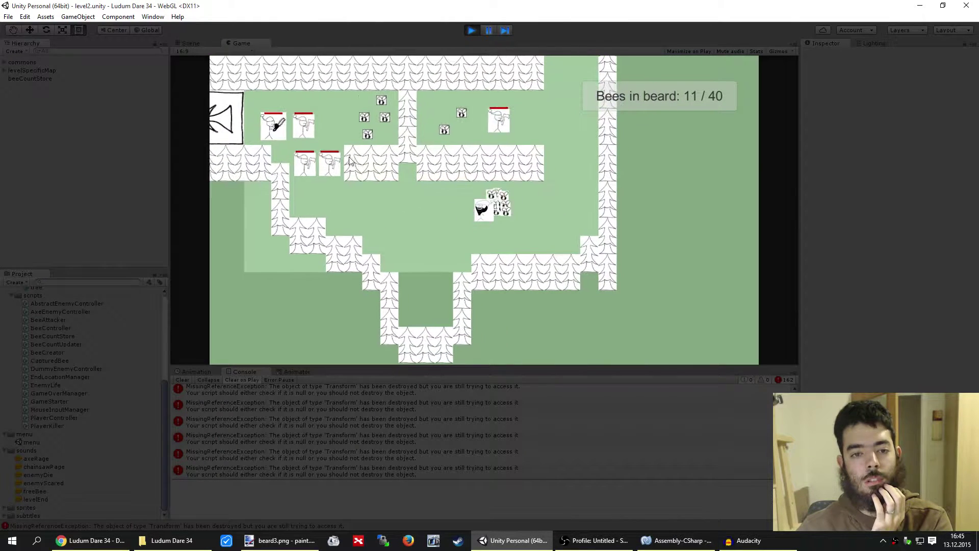
pyautogui.click(336, 166)
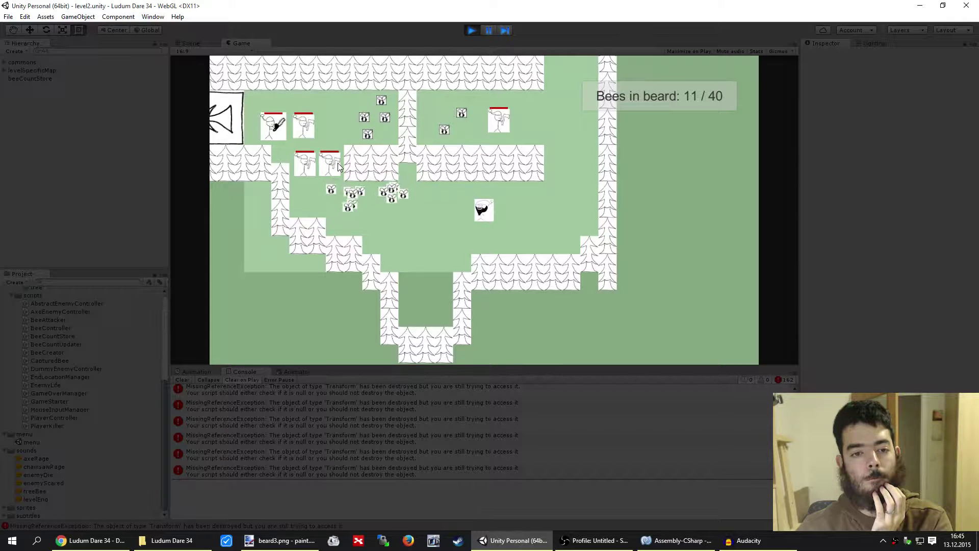
pyautogui.click(565, 209)
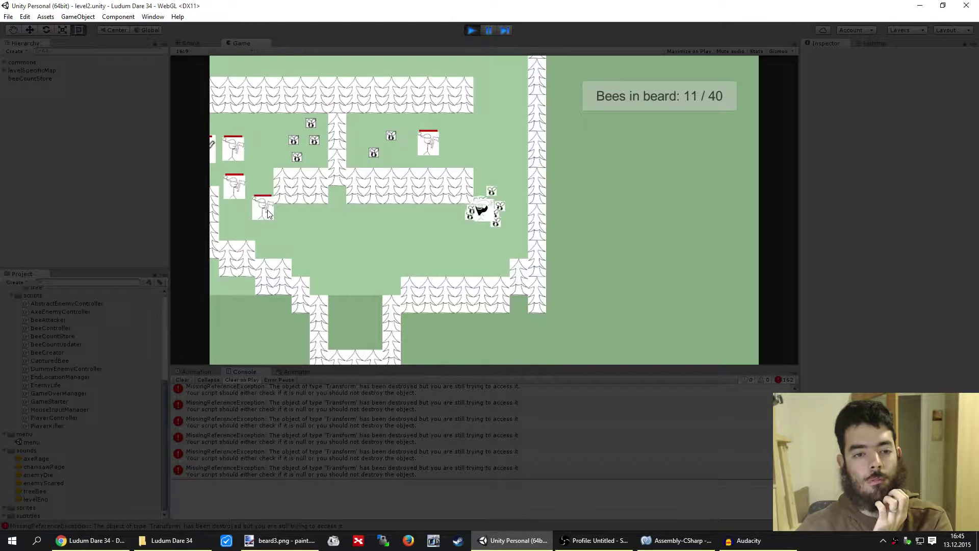
pyautogui.click(433, 244)
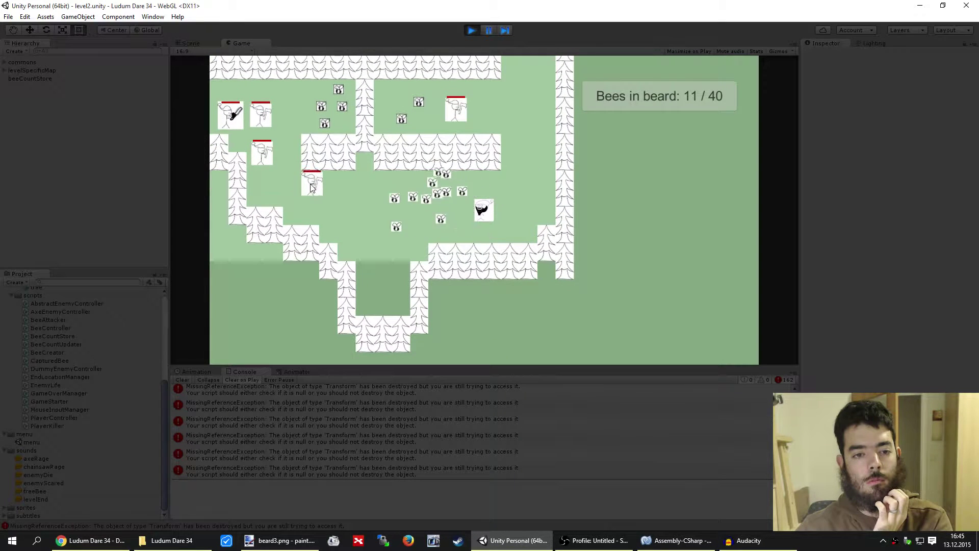
pyautogui.click(311, 188)
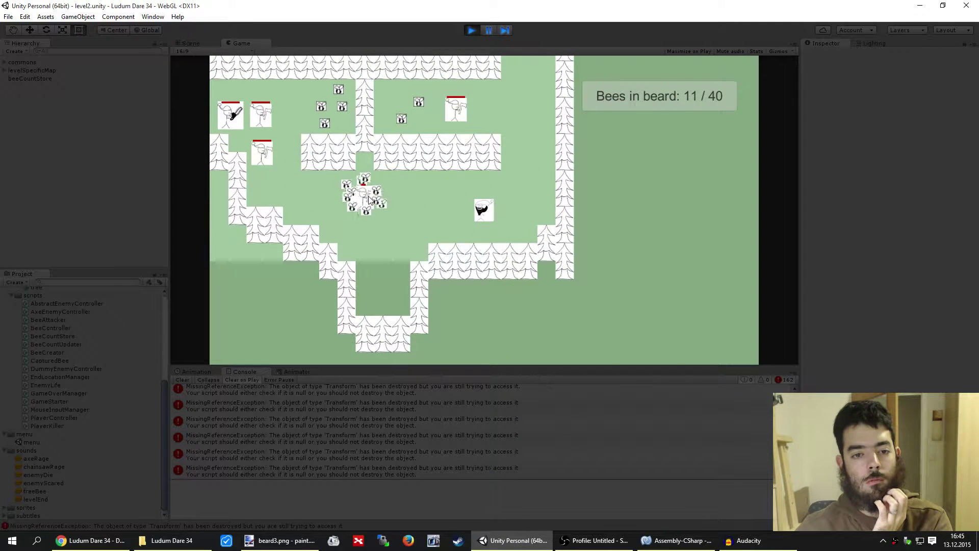
pyautogui.click(307, 163)
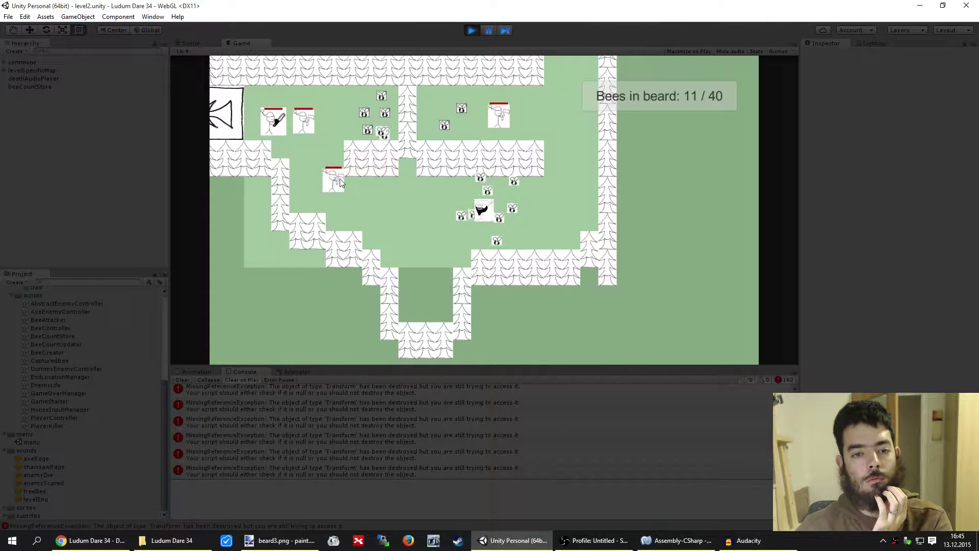
pyautogui.click(341, 184)
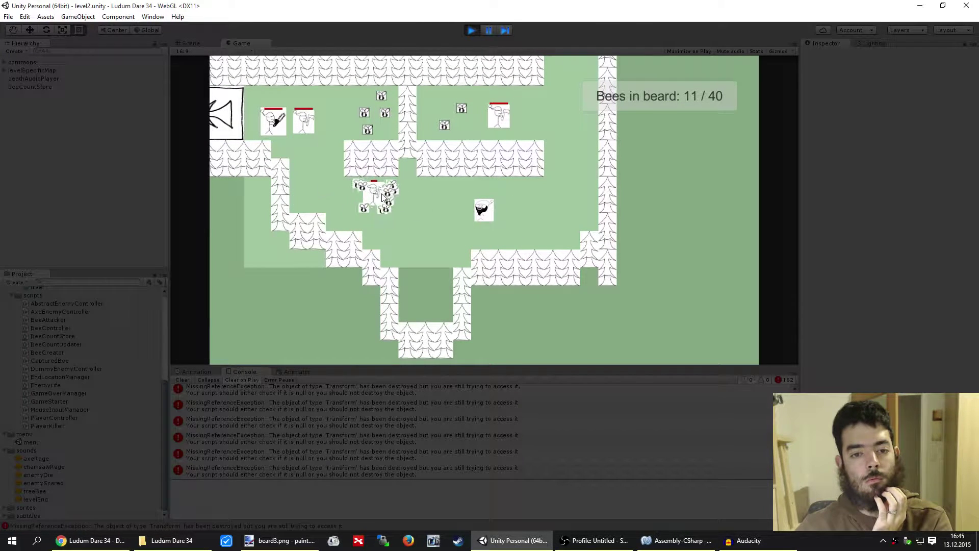
# Move the beard onward, attack the chainsaw and axe enemies, and gather the freed bees
pyautogui.press('a')
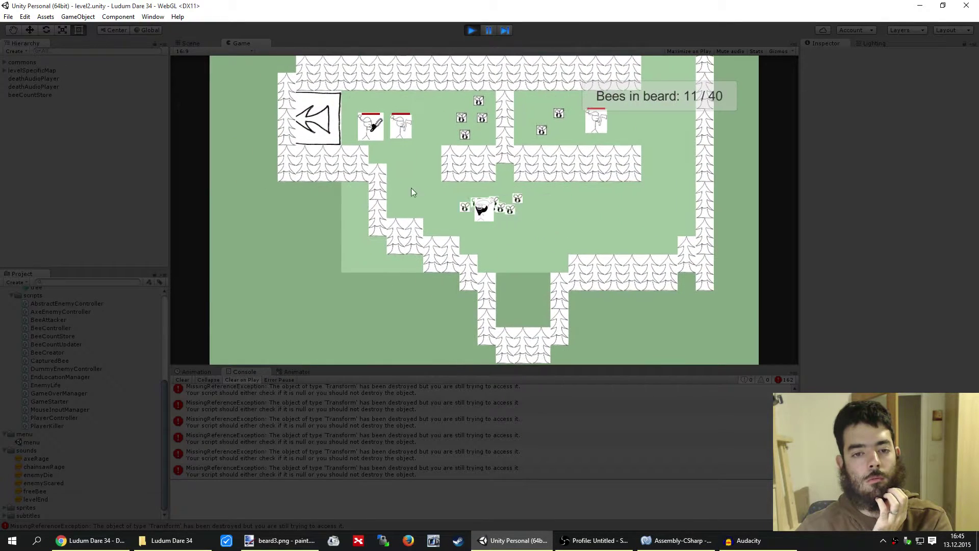
pyautogui.click(407, 131)
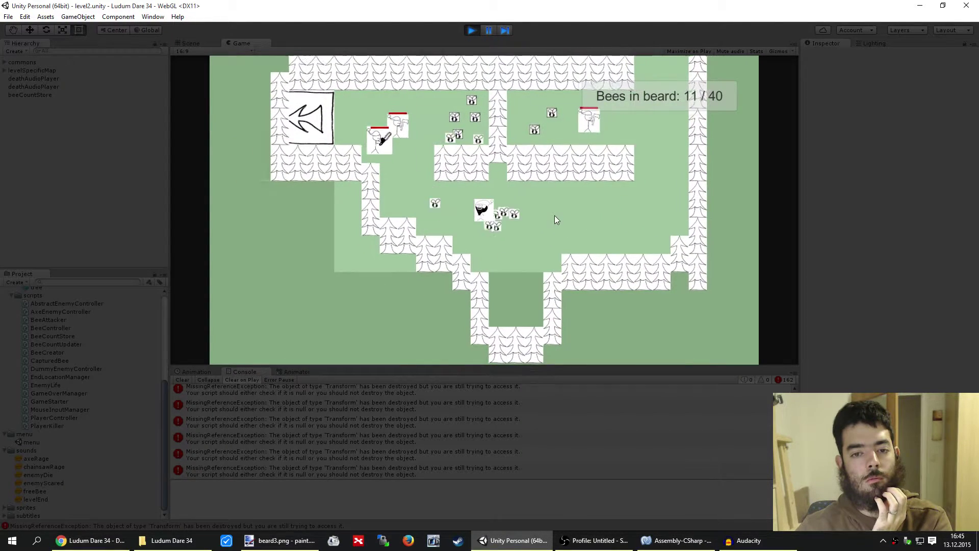
pyautogui.press('d')
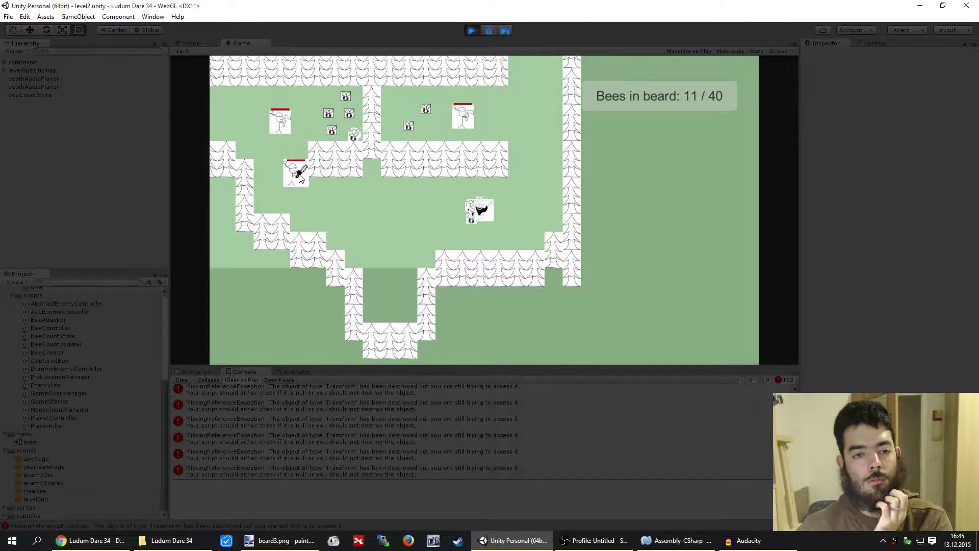
pyautogui.click(300, 177)
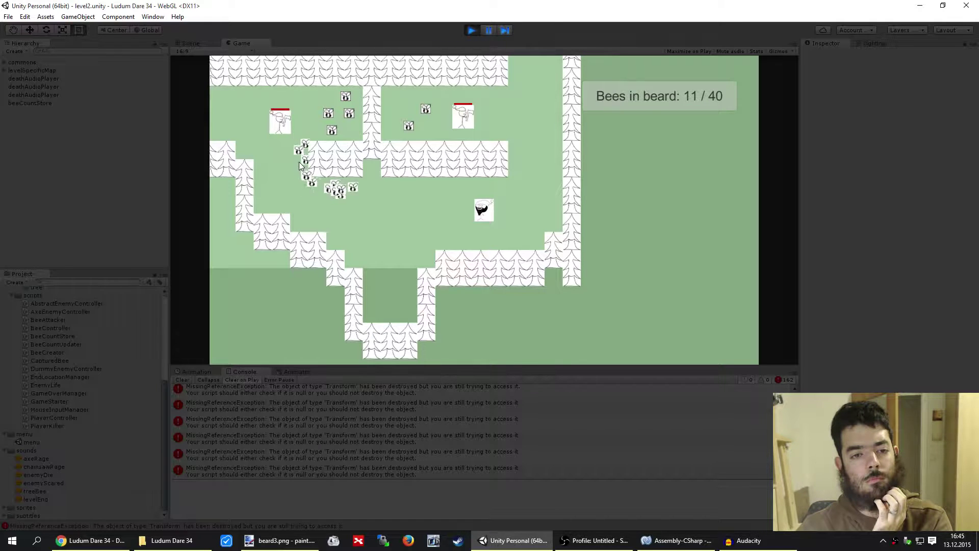
pyautogui.click(299, 162)
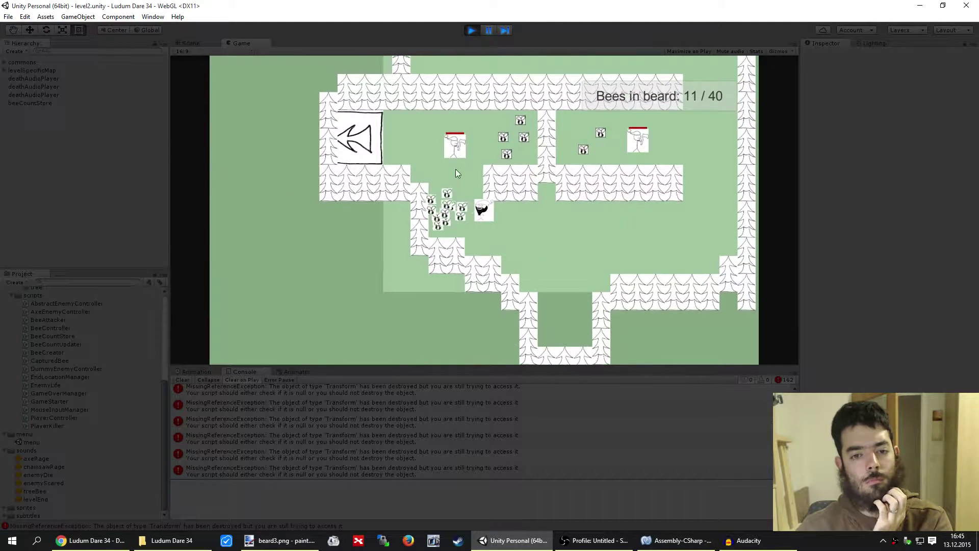
pyautogui.click(539, 230)
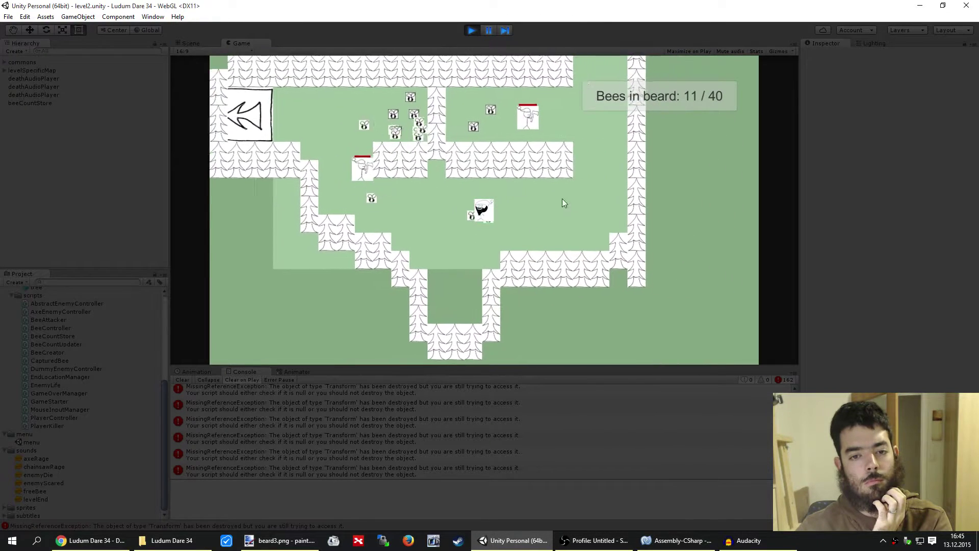
pyautogui.click(332, 194)
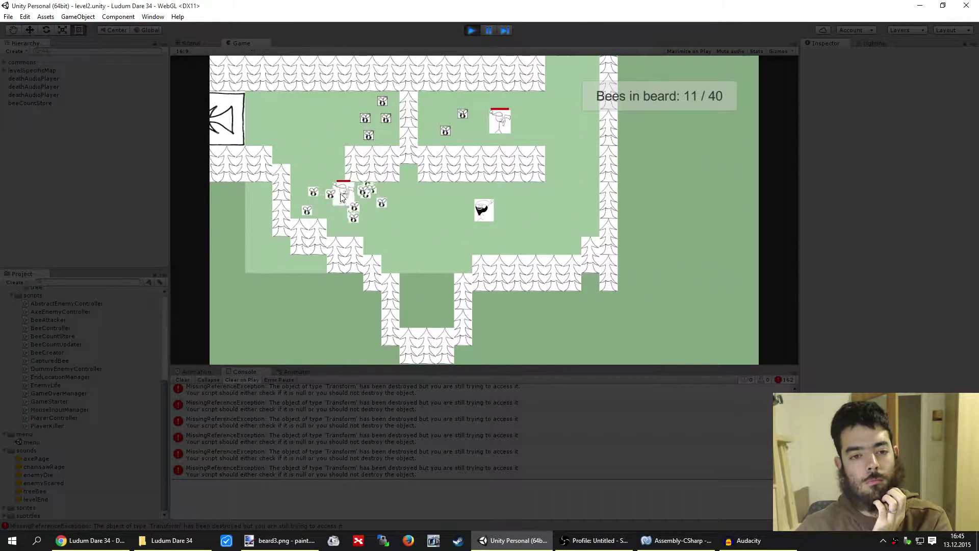
pyautogui.click(351, 204)
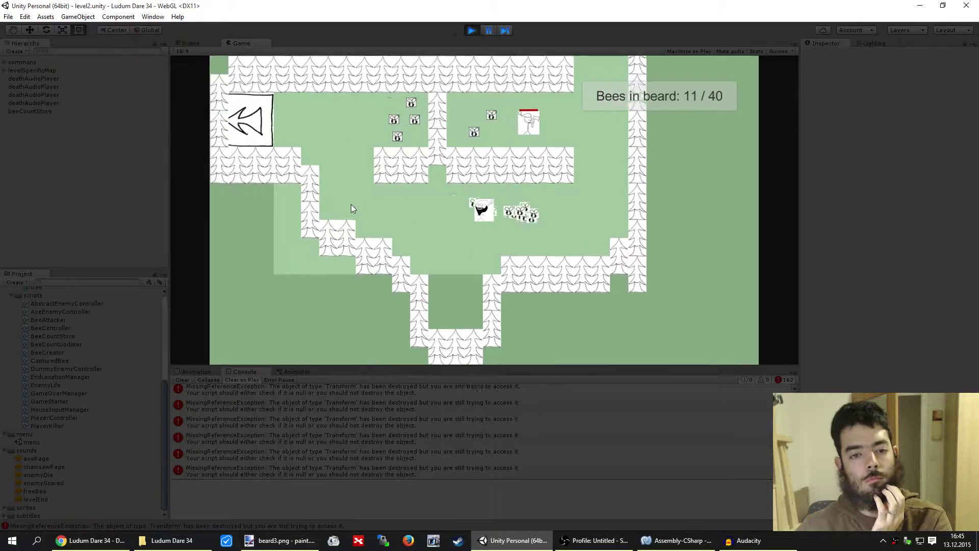
pyautogui.click(508, 168)
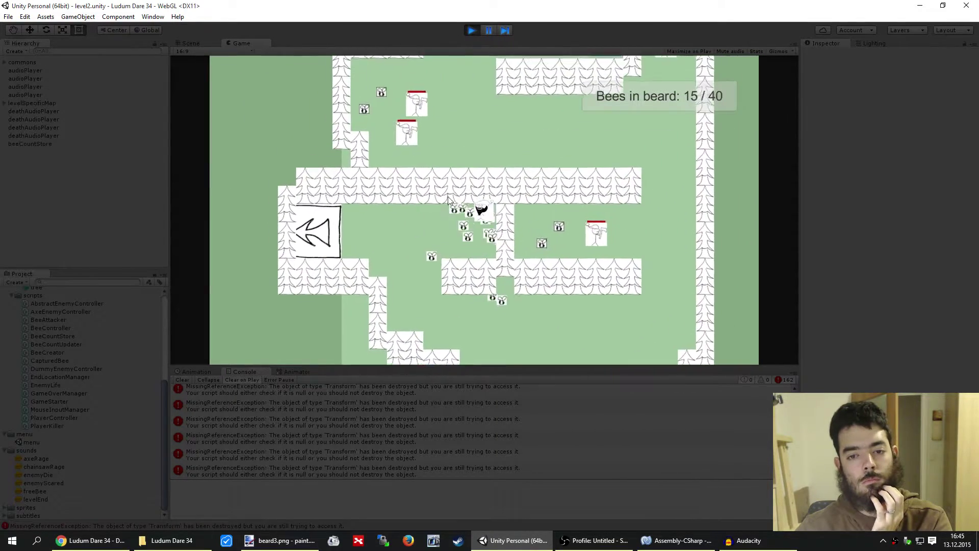
pyautogui.click(446, 215)
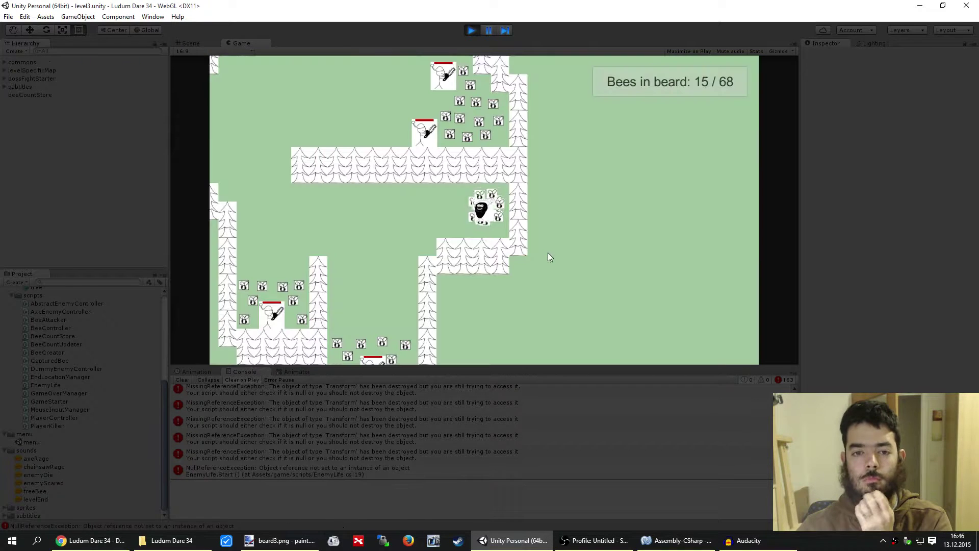
# Attack the chainsaw enemy in level3, collect free bees, then stop the playtest
pyautogui.click(436, 235)
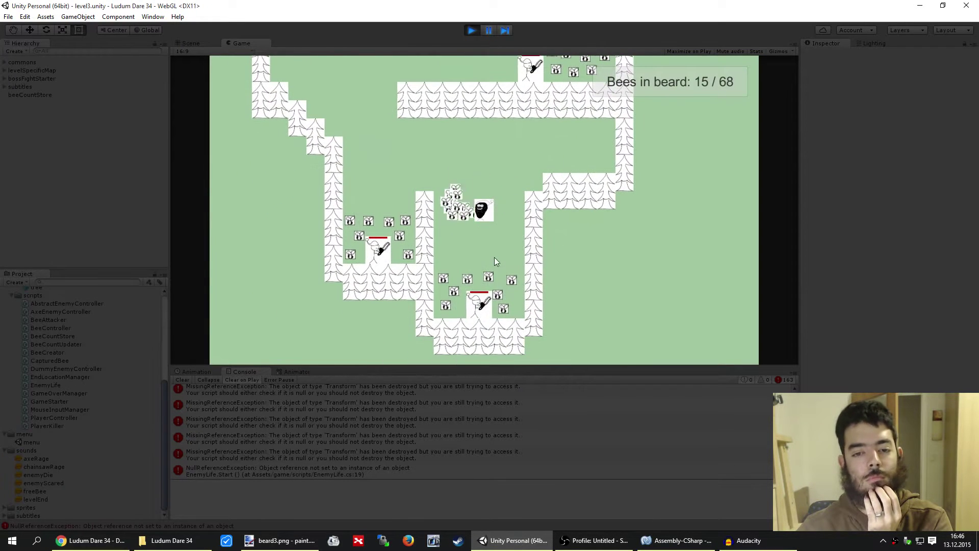
pyautogui.click(482, 300)
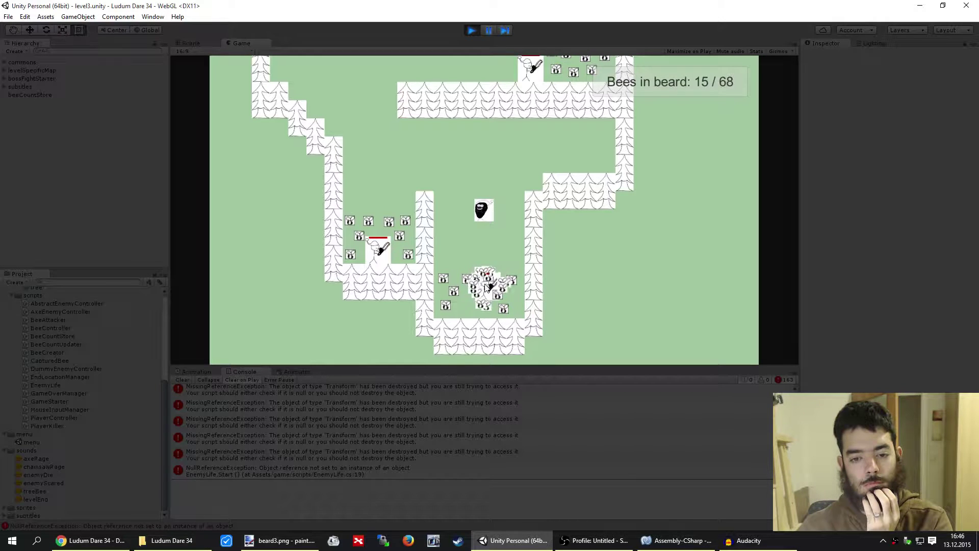
pyautogui.click(488, 284)
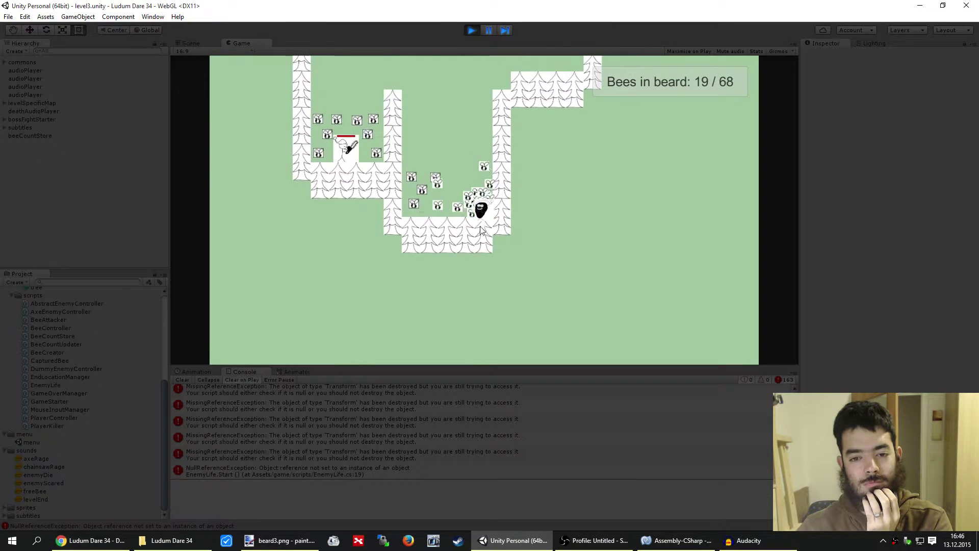
pyautogui.moveTo(510, 185)
pyautogui.mouseDown()
pyautogui.moveTo(473, 179)
pyautogui.moveTo(506, 151)
pyautogui.mouseUp()
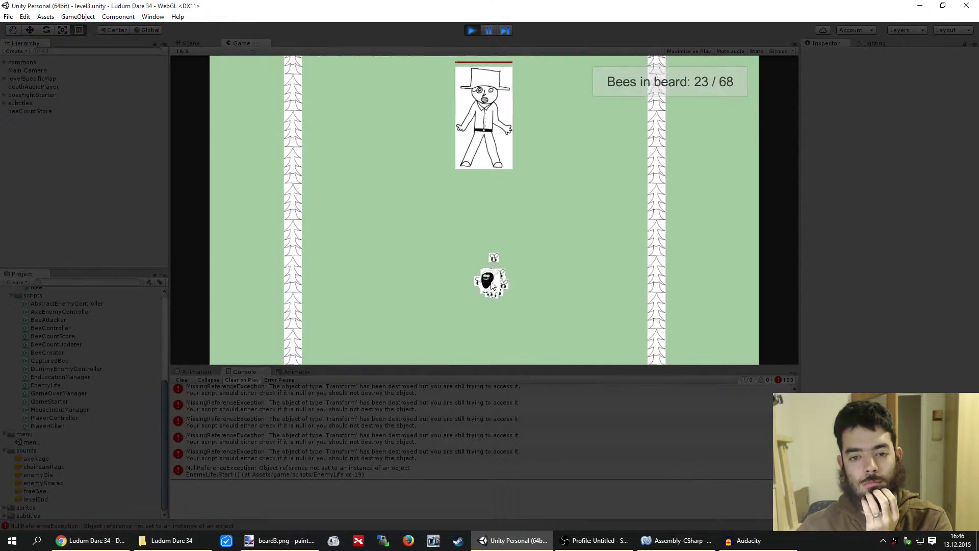
pyautogui.click(471, 30)
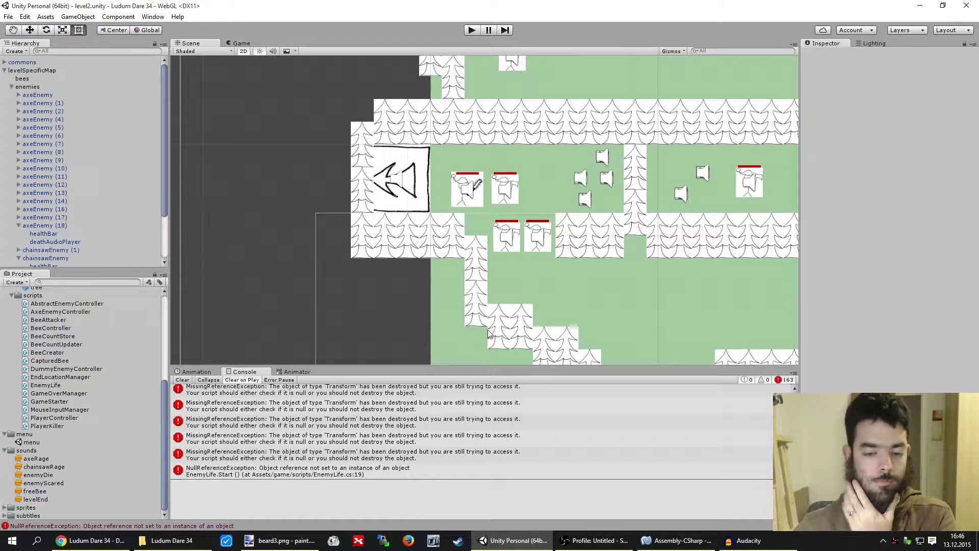
pyautogui.click(793, 539)
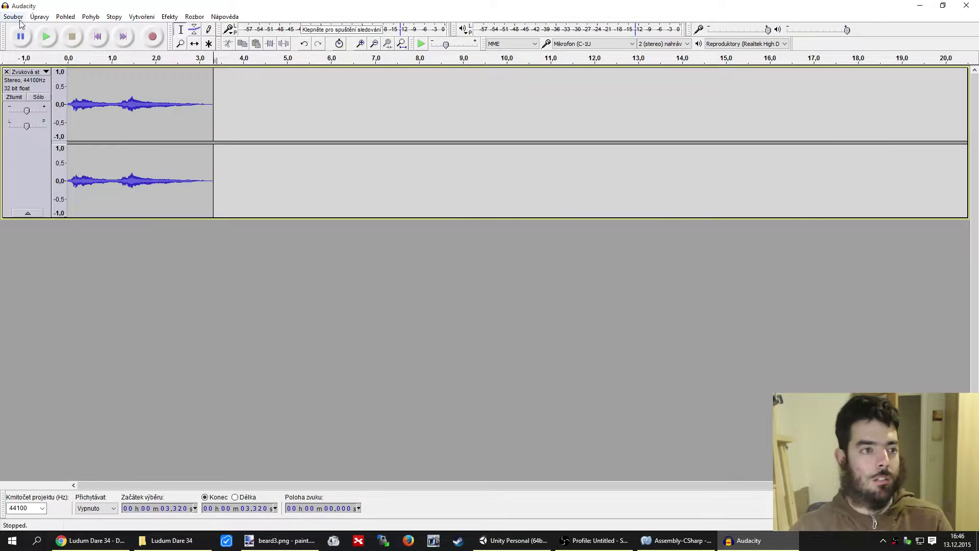
# Close the old Audacity take and review the Ludum Dare 34 planning doc in Chrome
pyautogui.click(7, 72)
pyautogui.click(89, 540)
pyautogui.click(234, 6)
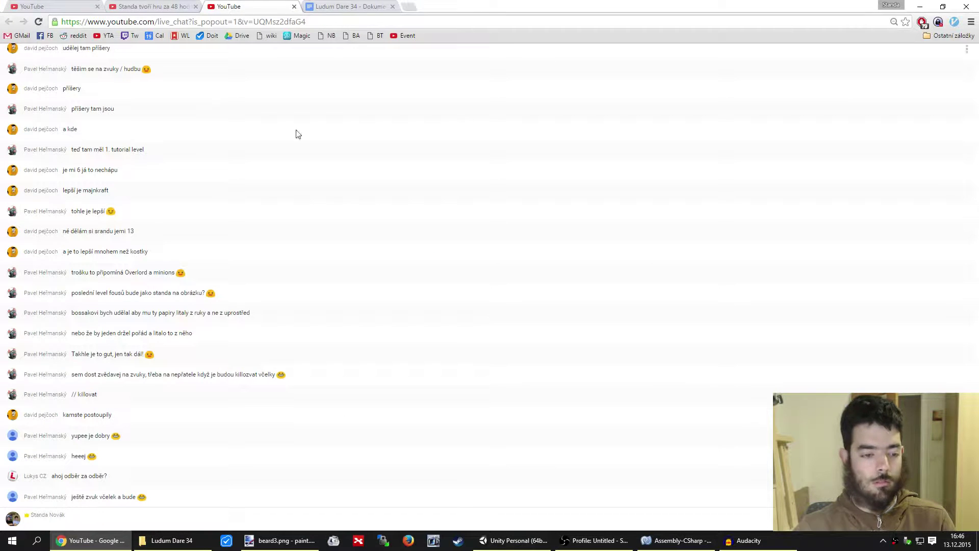
pyautogui.click(326, 5)
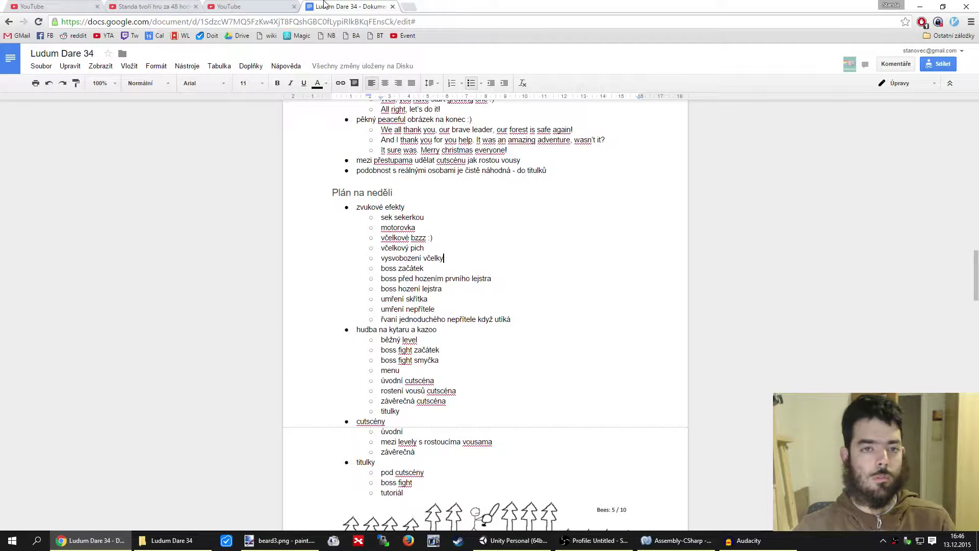
pyautogui.hotkey('ctrl', 'Tab')
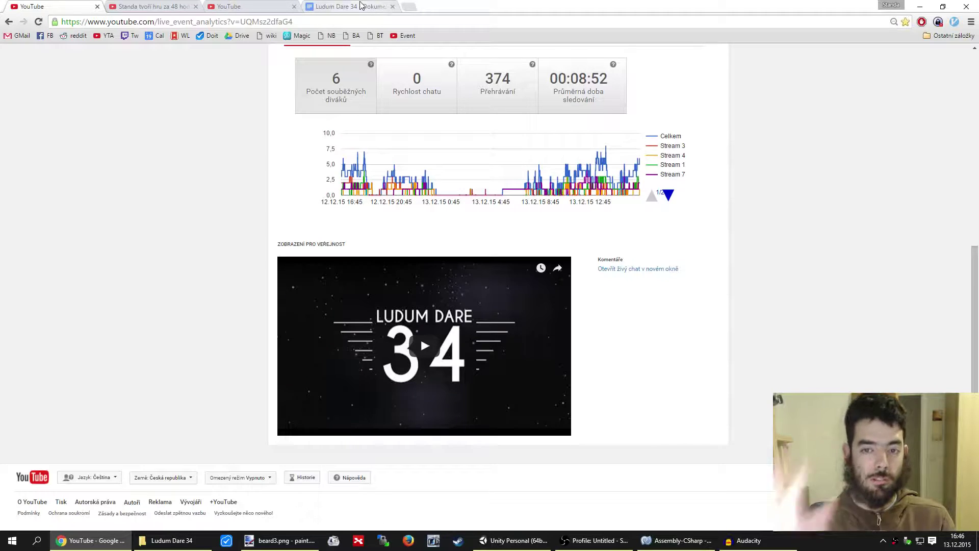
pyautogui.click(361, 5)
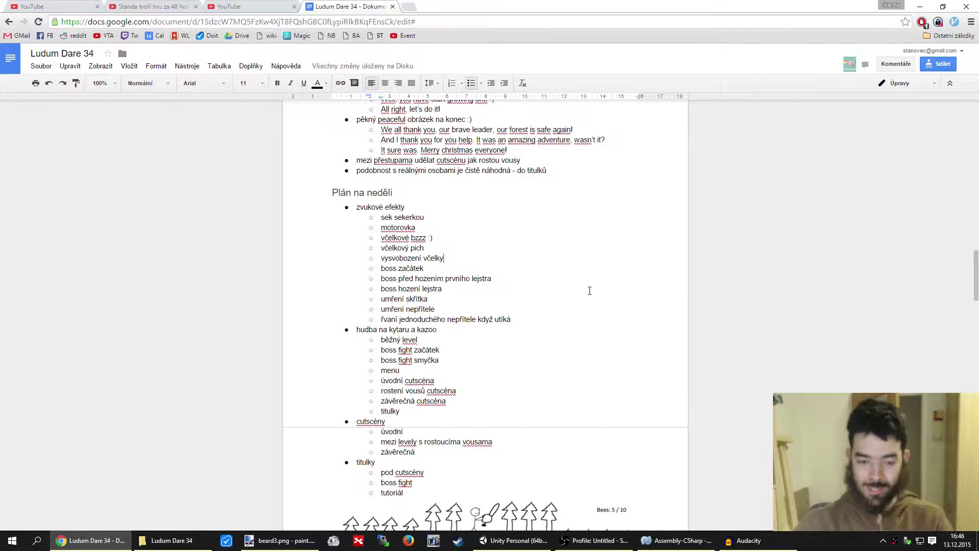
pyautogui.hotkey('alt', 'Tab')
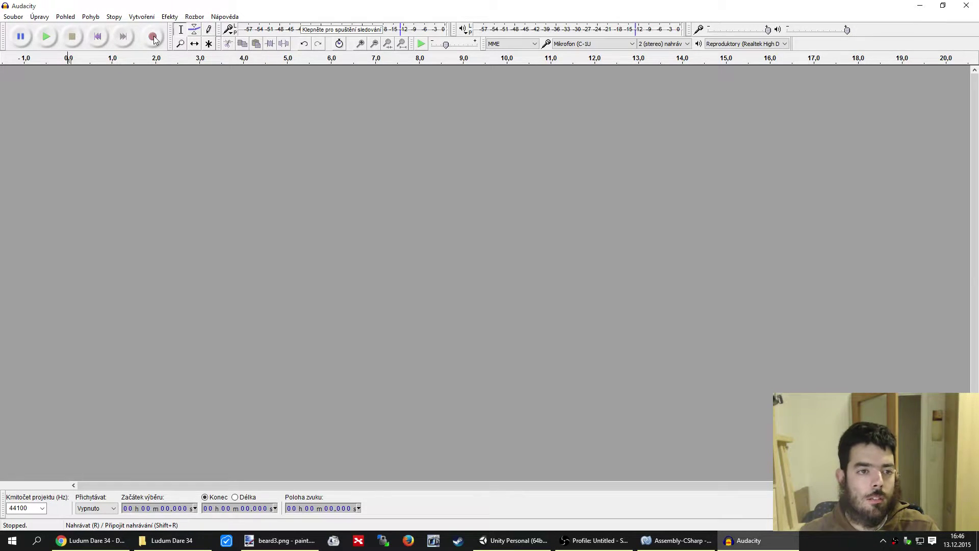
# Record a new take of six short blips and play it back from about 1 second
pyautogui.click(153, 37)
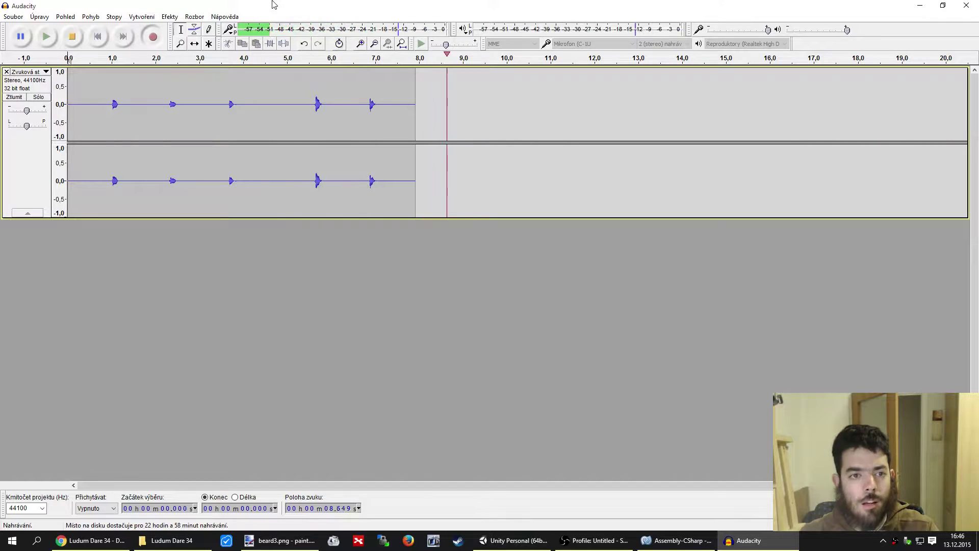
pyautogui.click(79, 41)
pyautogui.click(110, 125)
pyautogui.press('space')
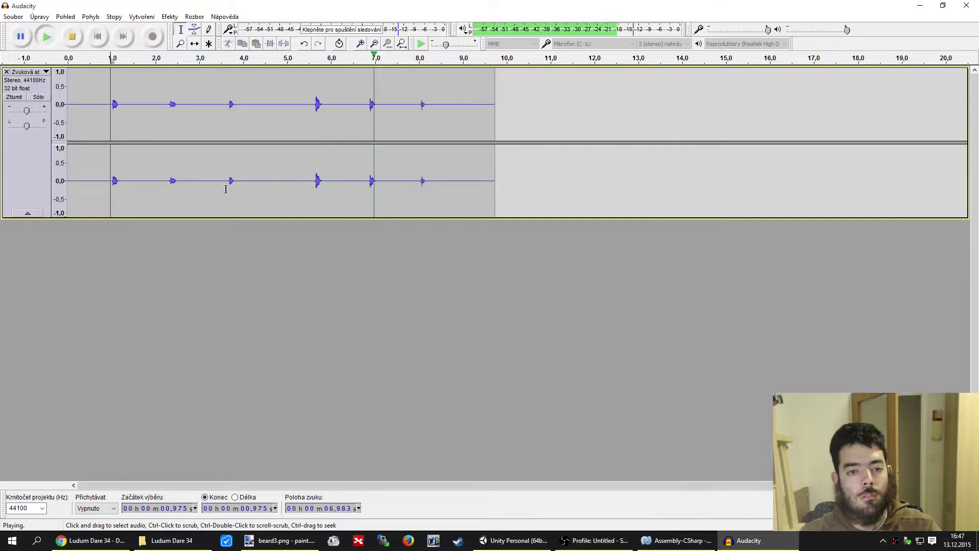
# Delete the third sound blip and the silence before the first sound
pyautogui.click(227, 189)
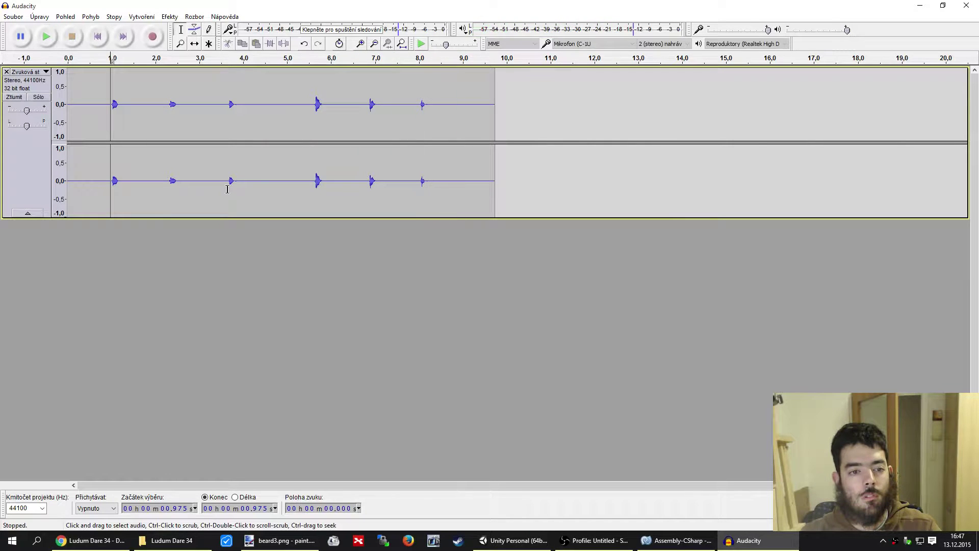
pyautogui.moveTo(232, 189); pyautogui.dragTo(236, 192)
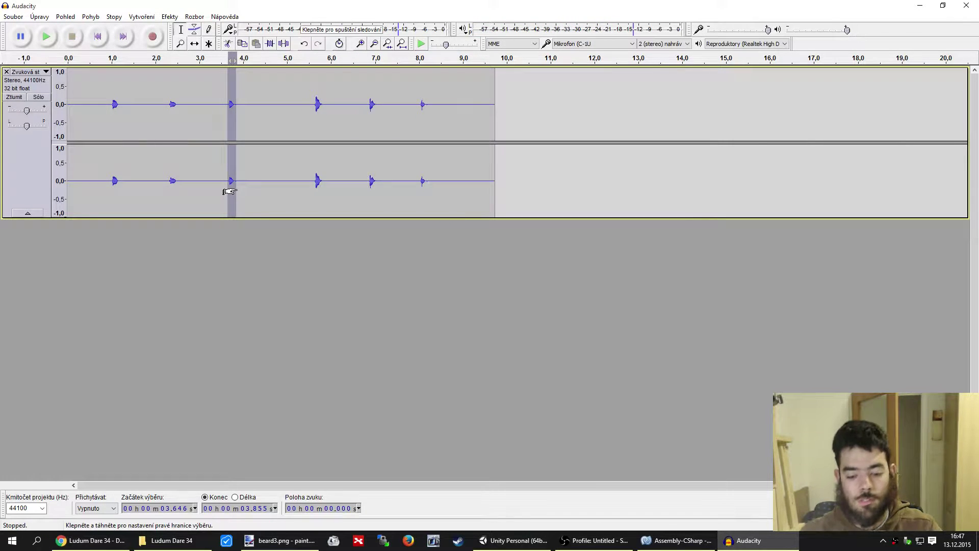
pyautogui.press('Delete')
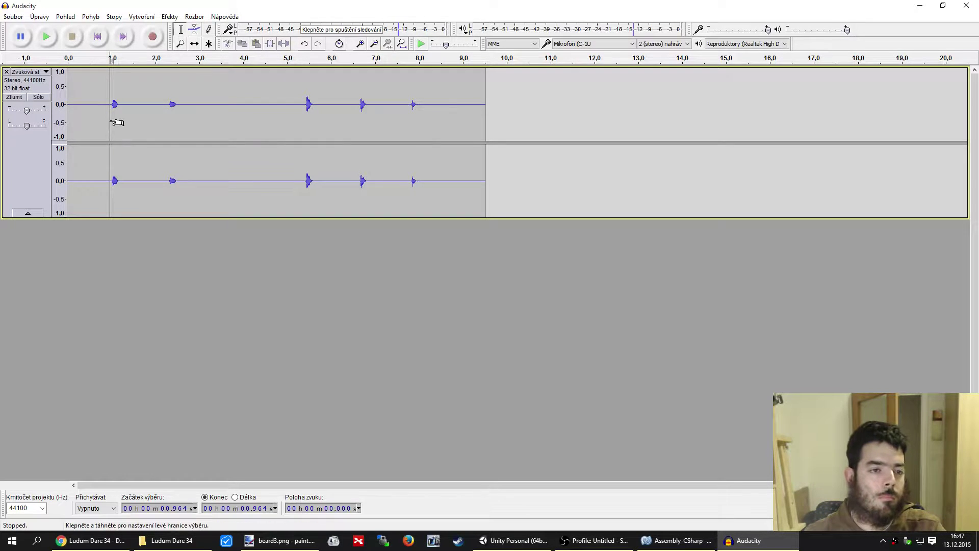
pyautogui.moveTo(107, 124); pyautogui.dragTo(32, 132)
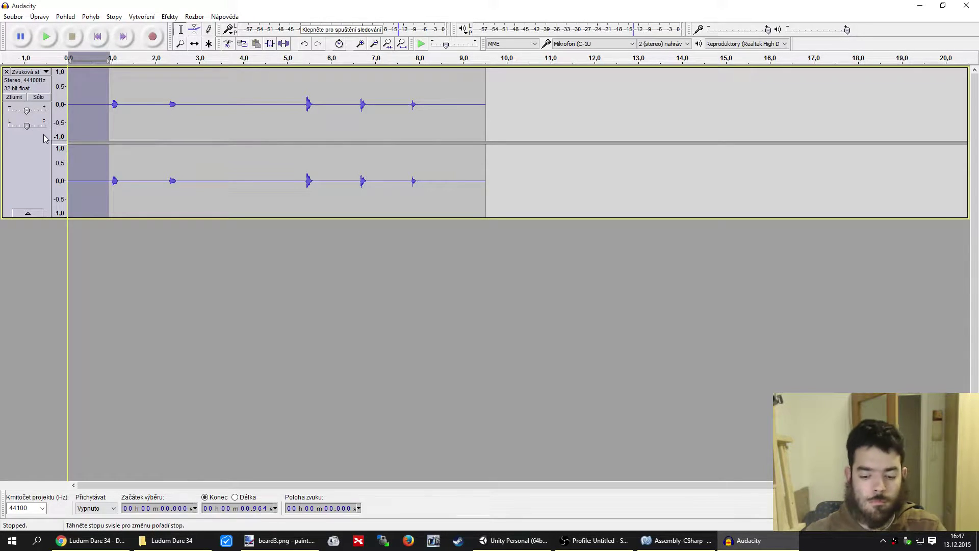
pyautogui.press('Delete')
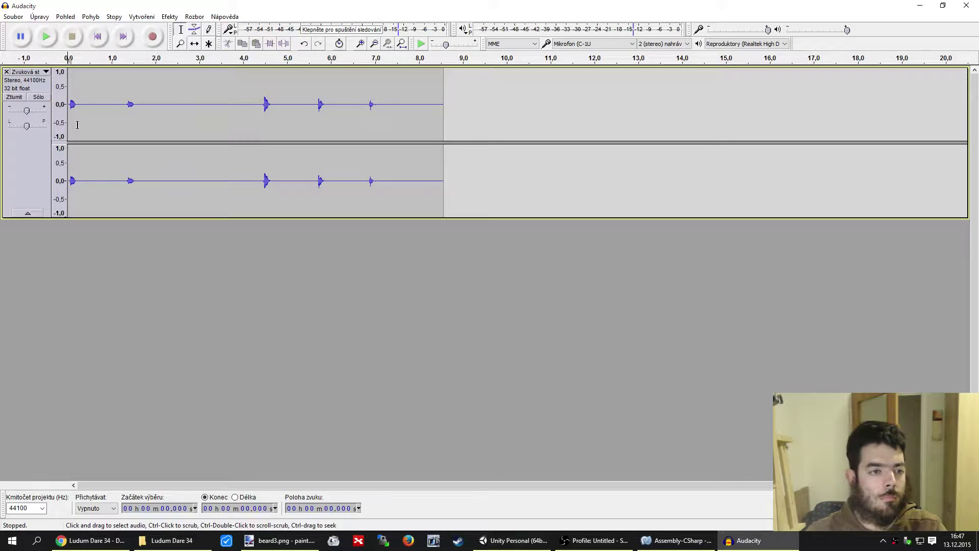
# Trim the remaining 0.052 s lead-in, then select and play the first sound (0–0.145 s)
pyautogui.hotkey('ctrl', '1')
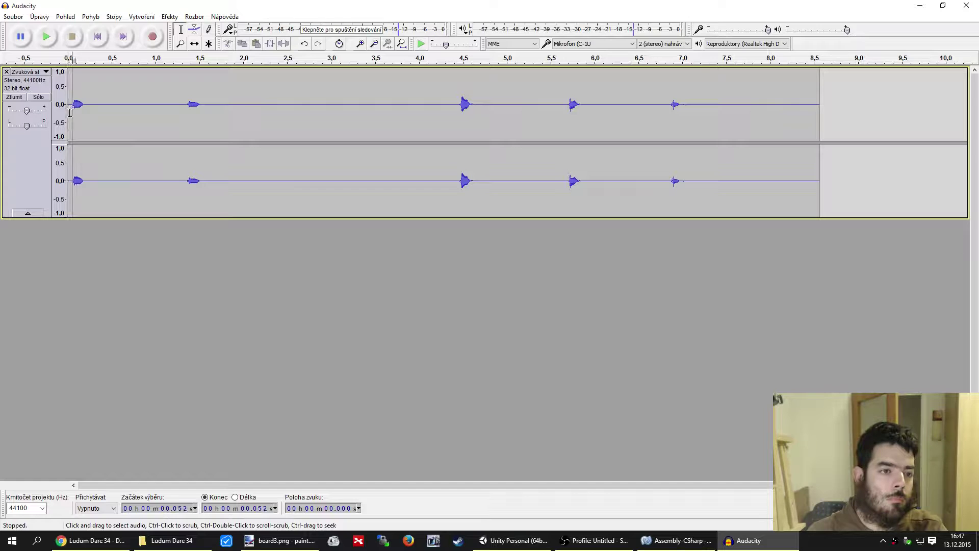
pyautogui.moveTo(70, 112); pyautogui.dragTo(43, 121)
pyautogui.press('Delete')
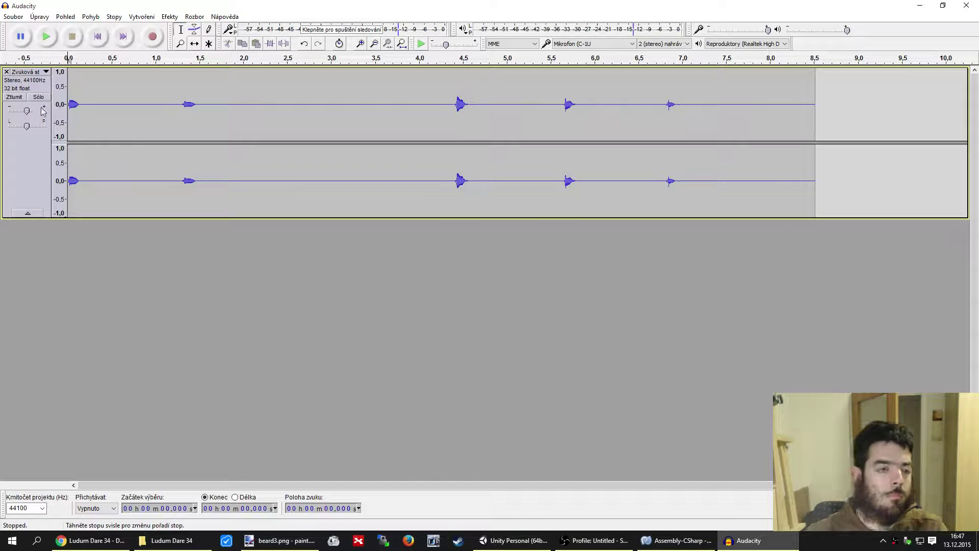
pyautogui.press('space')
pyautogui.press('space')
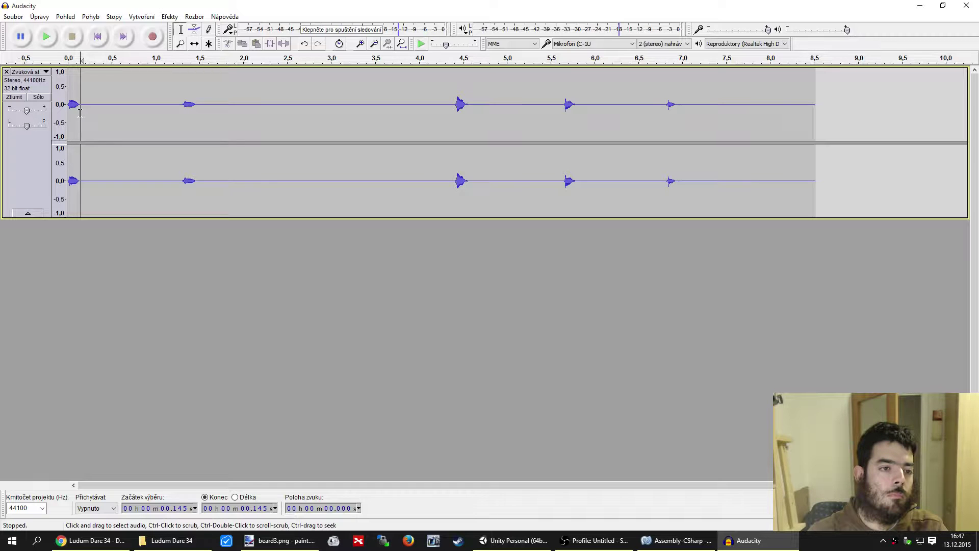
pyautogui.hotkey('shift', 'Home')
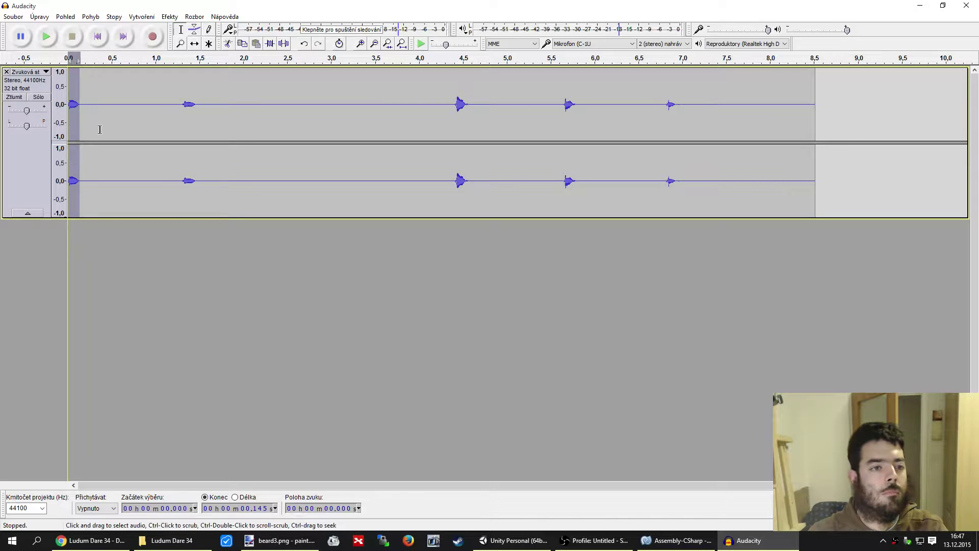
pyautogui.press('space')
pyautogui.press('space')
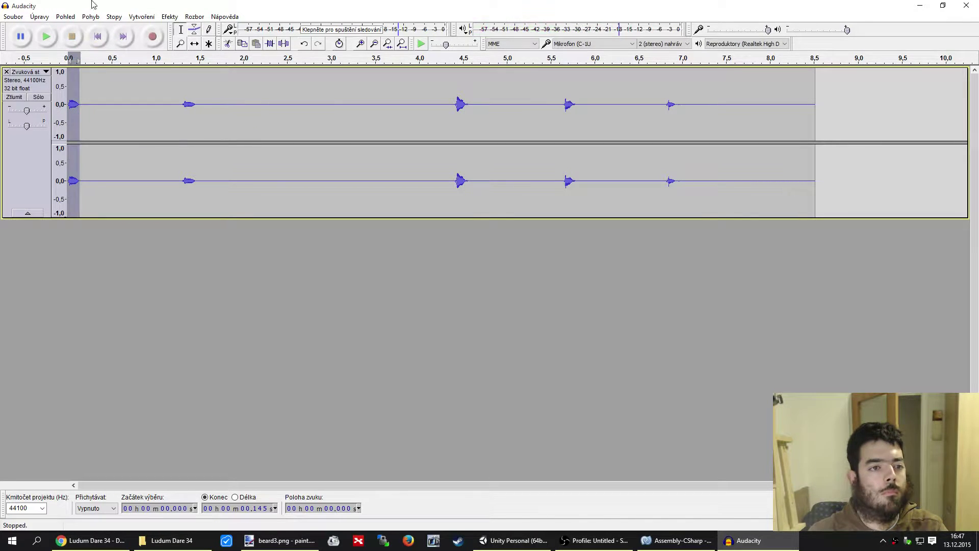
# Begin exporting the whole audio as beeHit1, then cancel at the metadata step
pyautogui.click(15, 17)
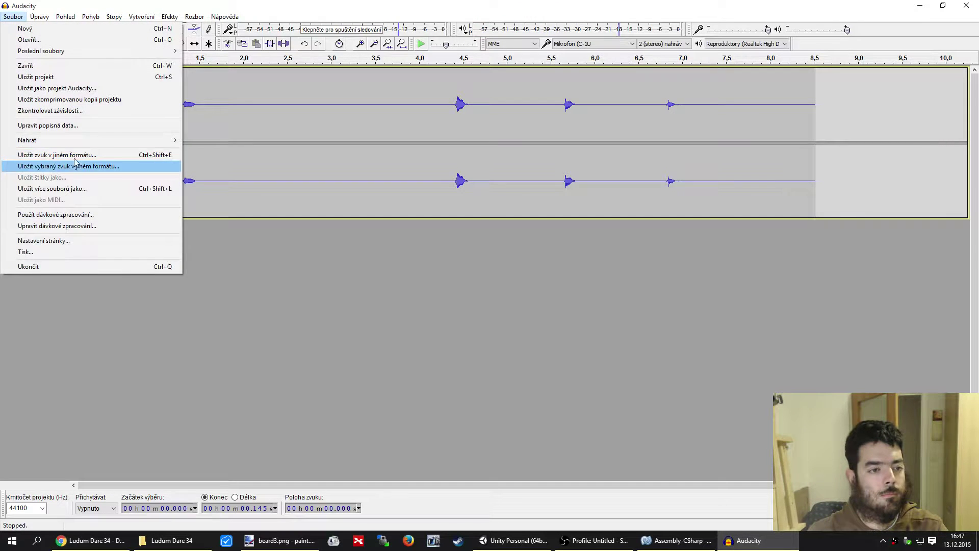
pyautogui.click(31, 163)
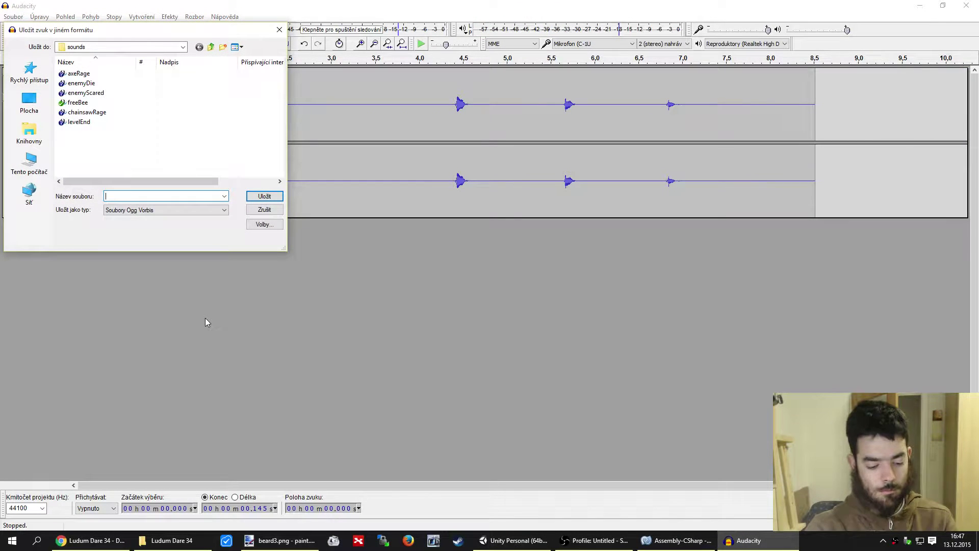
pyautogui.write('beeHit1')
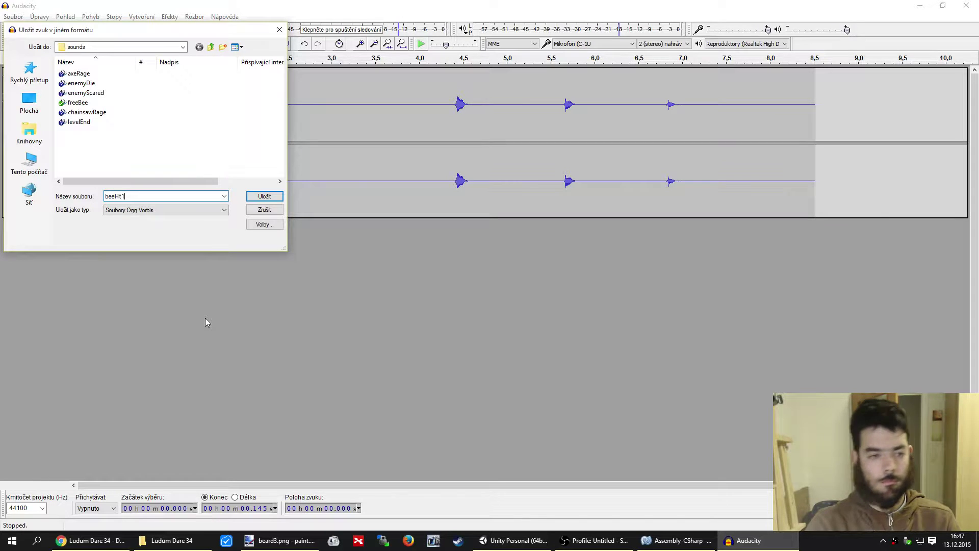
pyautogui.press('Return')
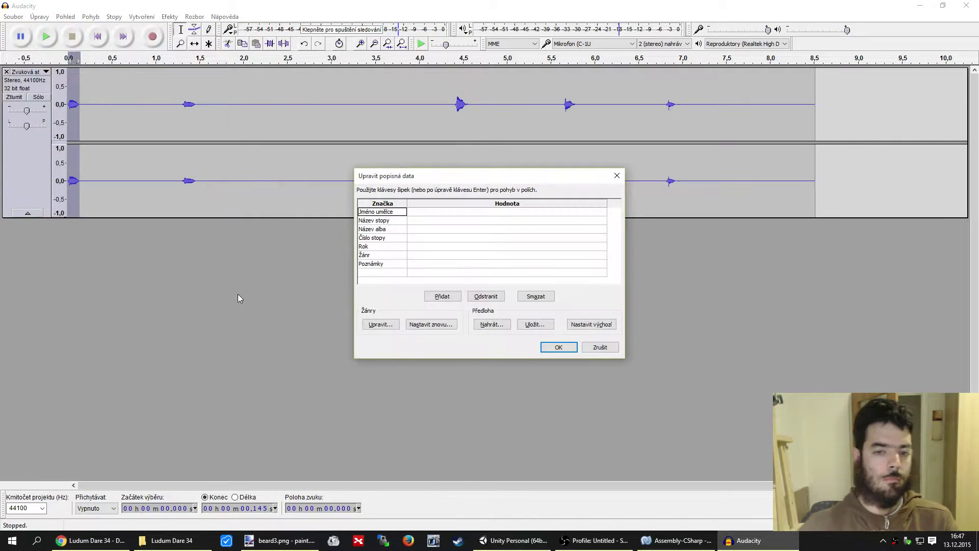
pyautogui.click(599, 351)
# Export only the selected first sound as beeHit1 in Ogg Vorbis, accepting the metadata
pyautogui.click(14, 16)
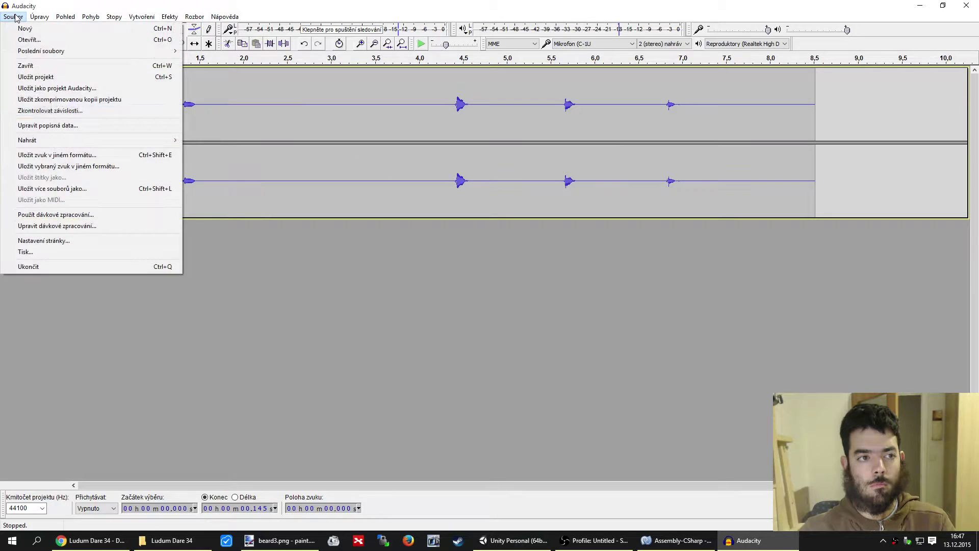
pyautogui.click(71, 165)
pyautogui.write('beeHit1')
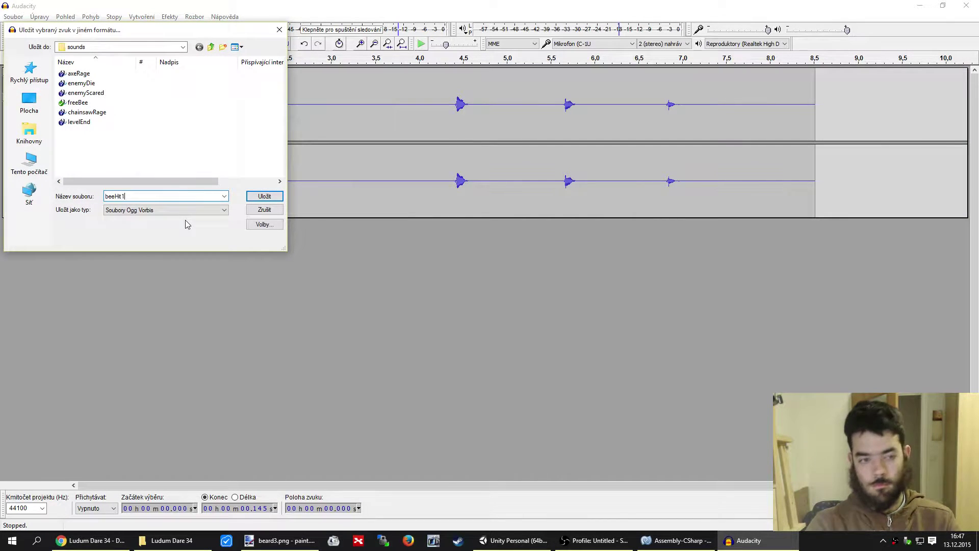
pyautogui.press('Return')
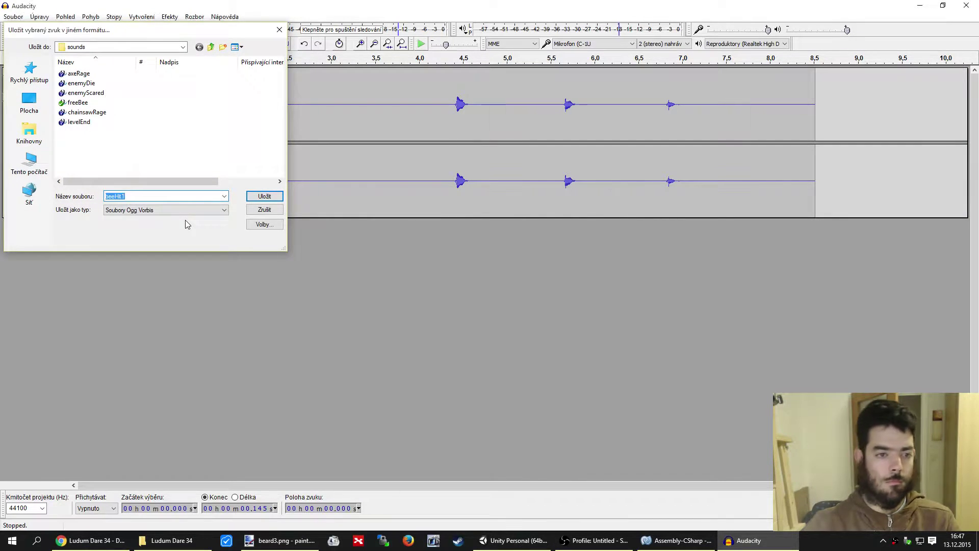
pyautogui.click(552, 344)
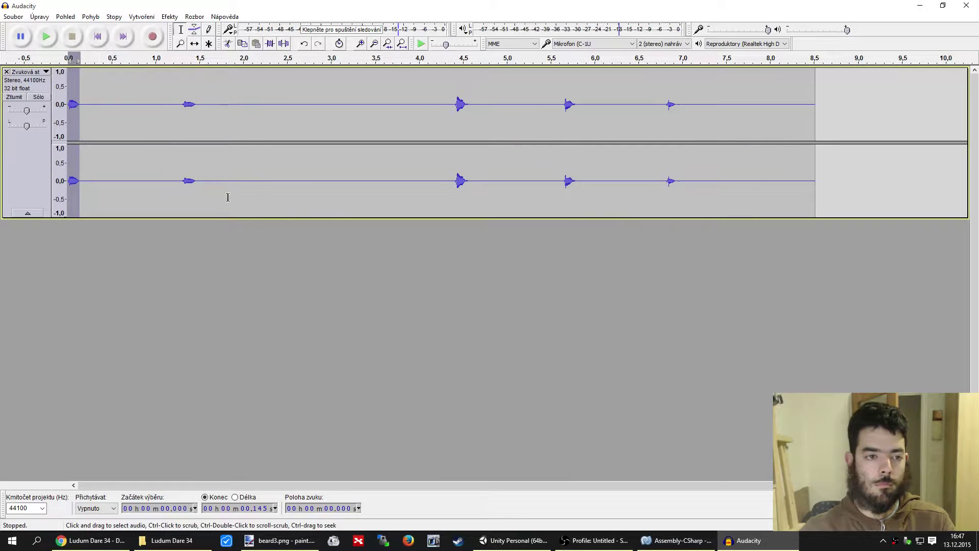
# Select the second blip (1.300–1.457 s) and export it as beeHit2.ogg into the sounds folder
pyautogui.click(180, 156)
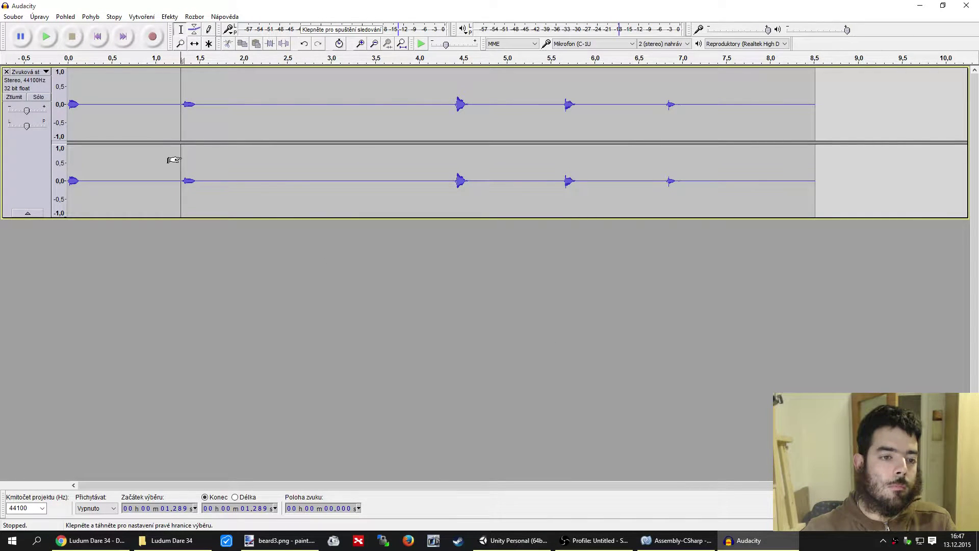
pyautogui.moveTo(174, 160); pyautogui.dragTo(183, 160)
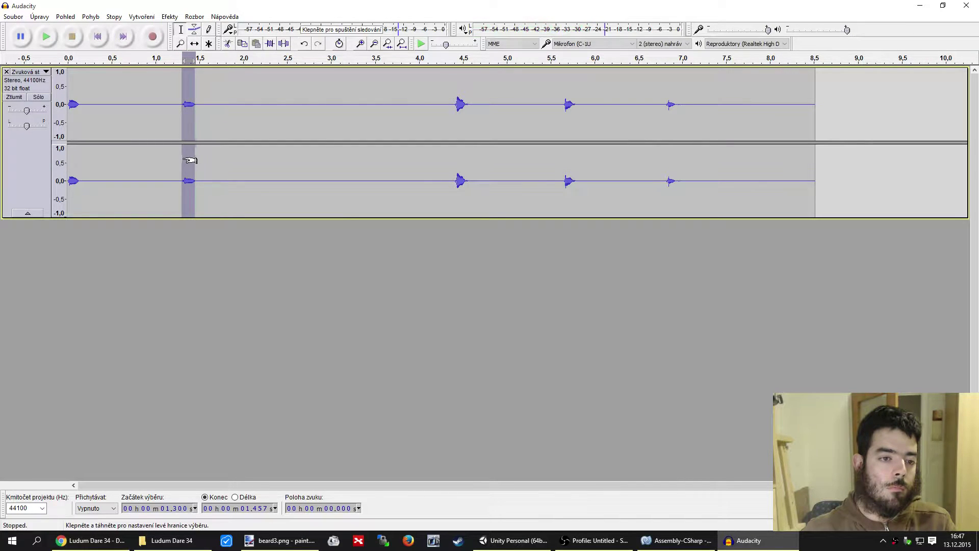
pyautogui.click(17, 17)
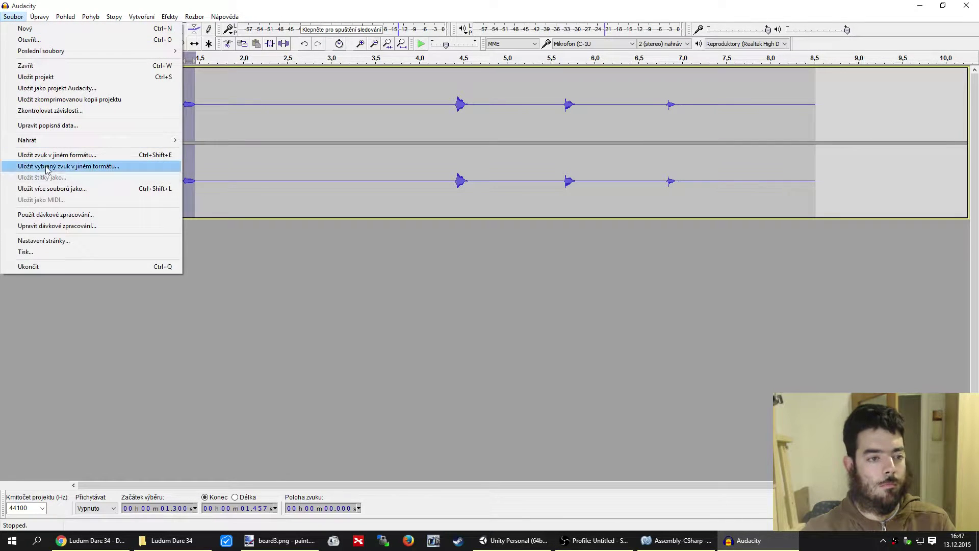
pyautogui.click(76, 166)
pyautogui.write('be')
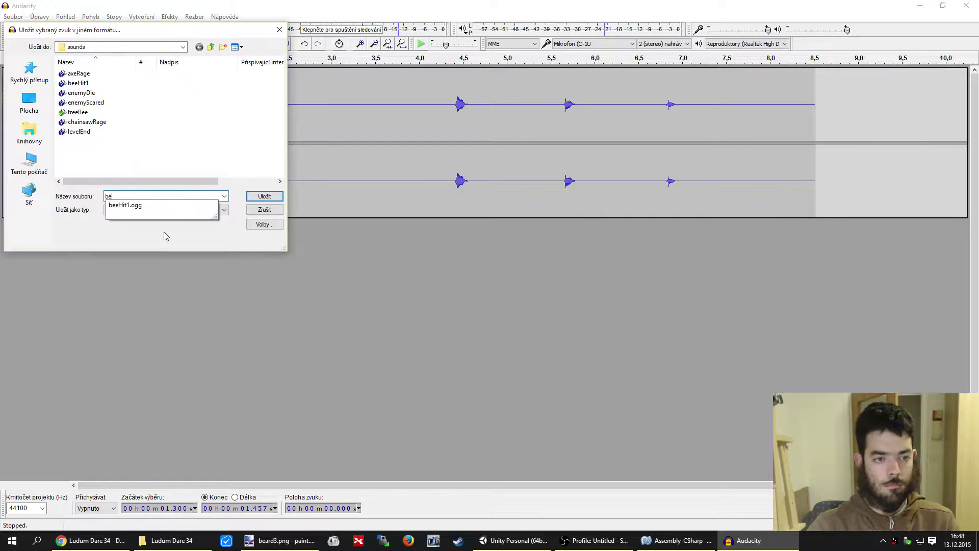
pyautogui.press('Down')
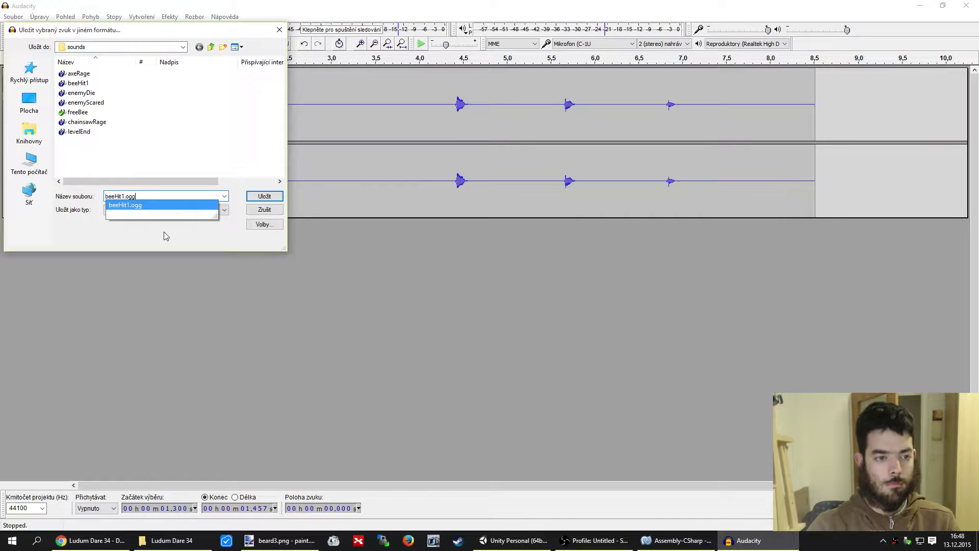
pyautogui.press('BackSpace')
pyautogui.write('2')
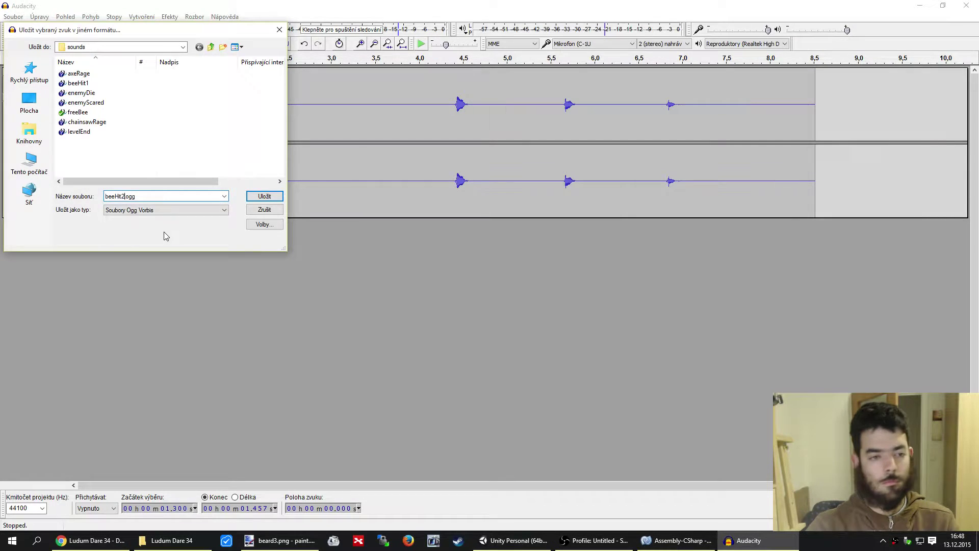
pyautogui.press('Return')
pyautogui.click(558, 346)
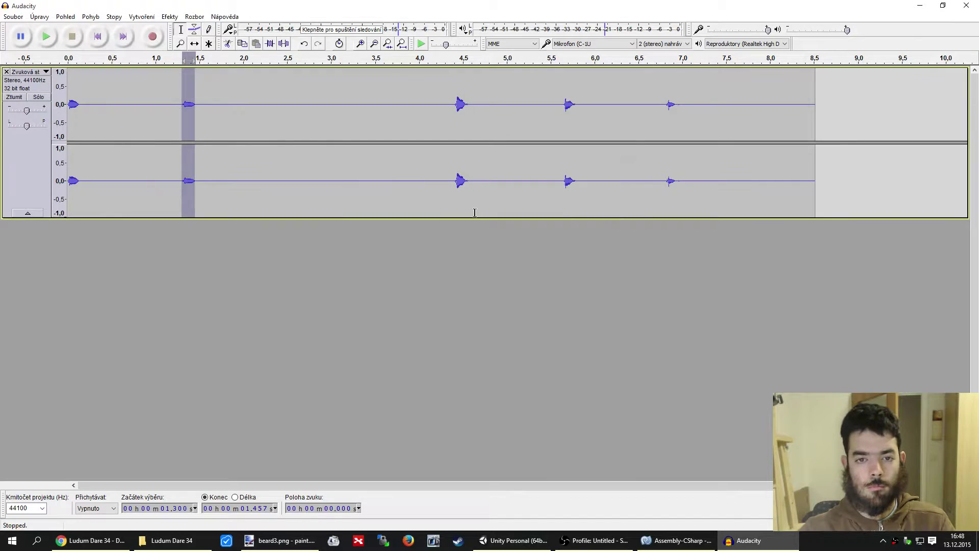
# Select the loud buzz near 4.4 s and preview it several times
pyautogui.click(455, 177)
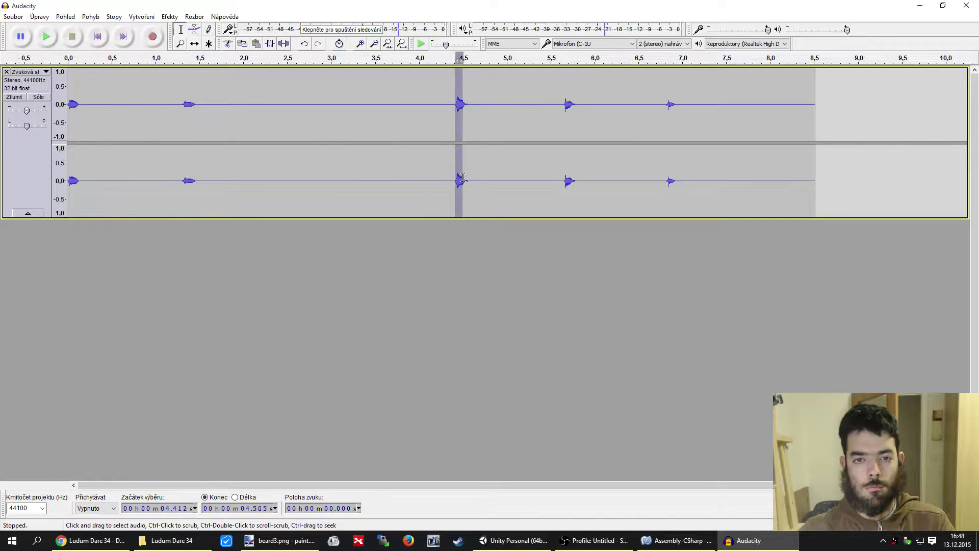
pyautogui.press('space')
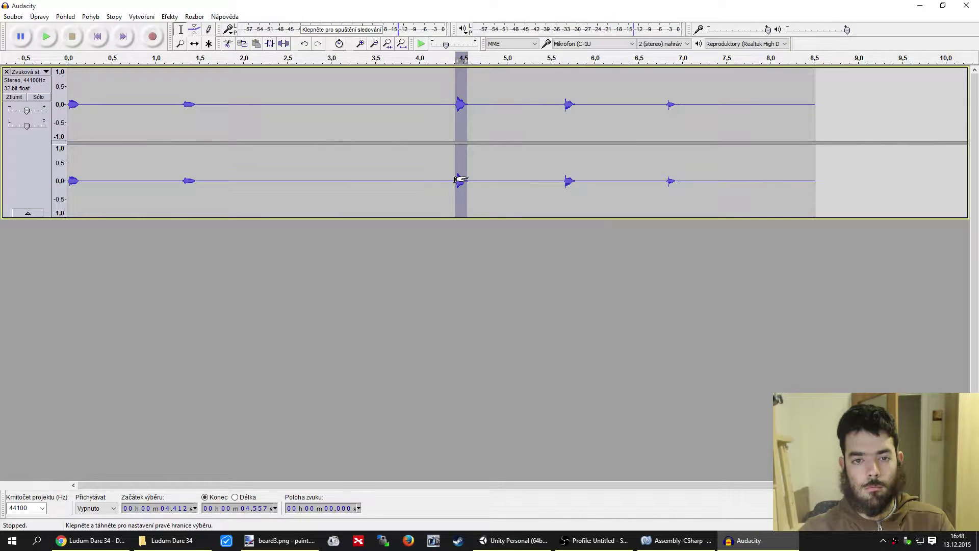
pyautogui.press('space')
pyautogui.press('space')
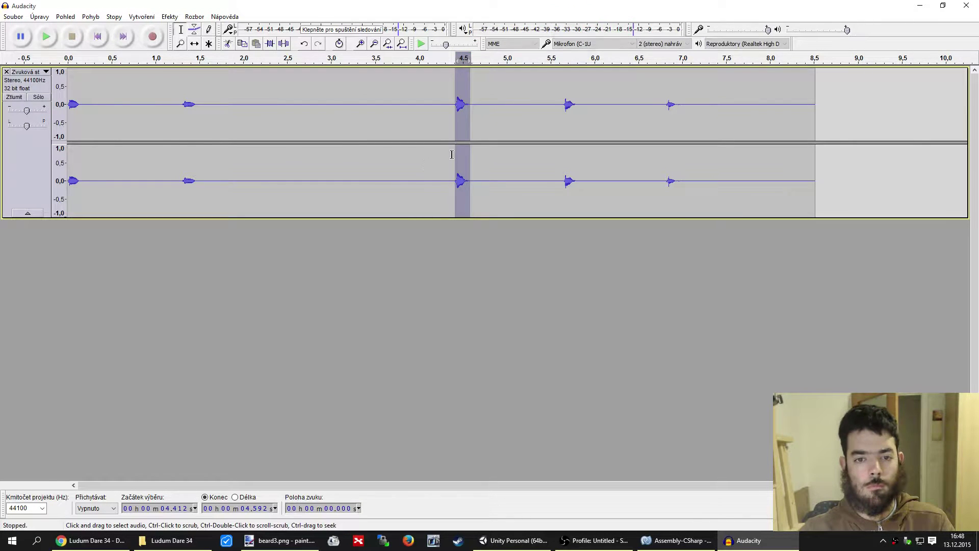
pyautogui.press('space')
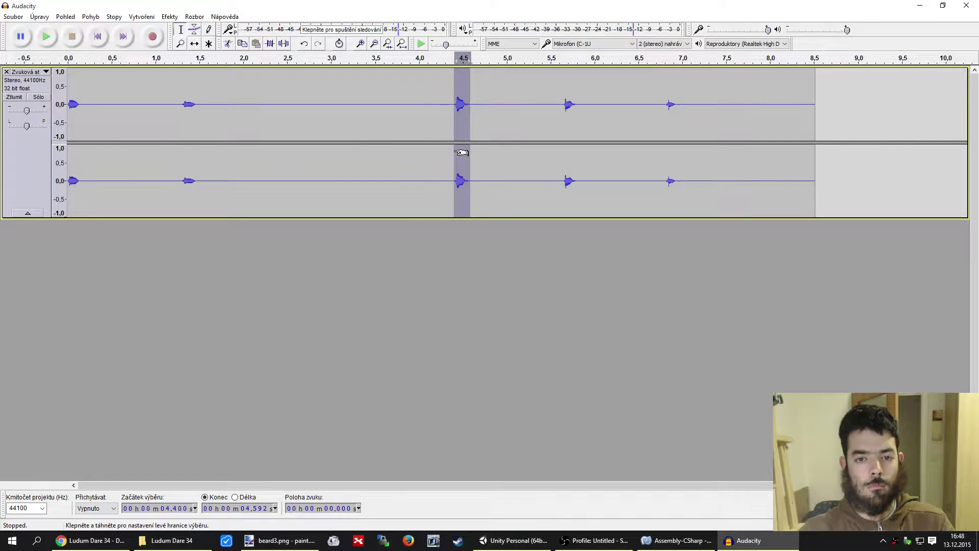
pyautogui.press('space')
pyautogui.press('space')
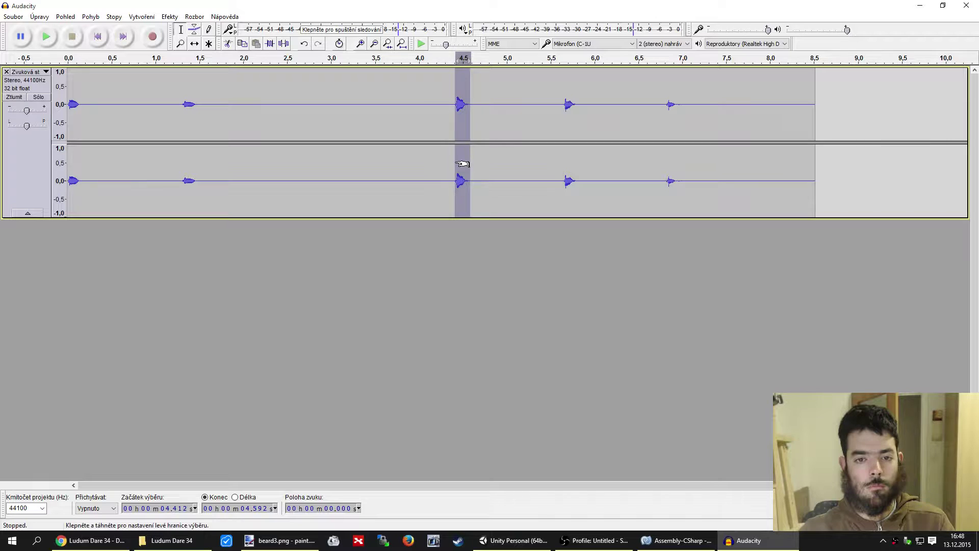
pyautogui.press('space')
pyautogui.press('space')
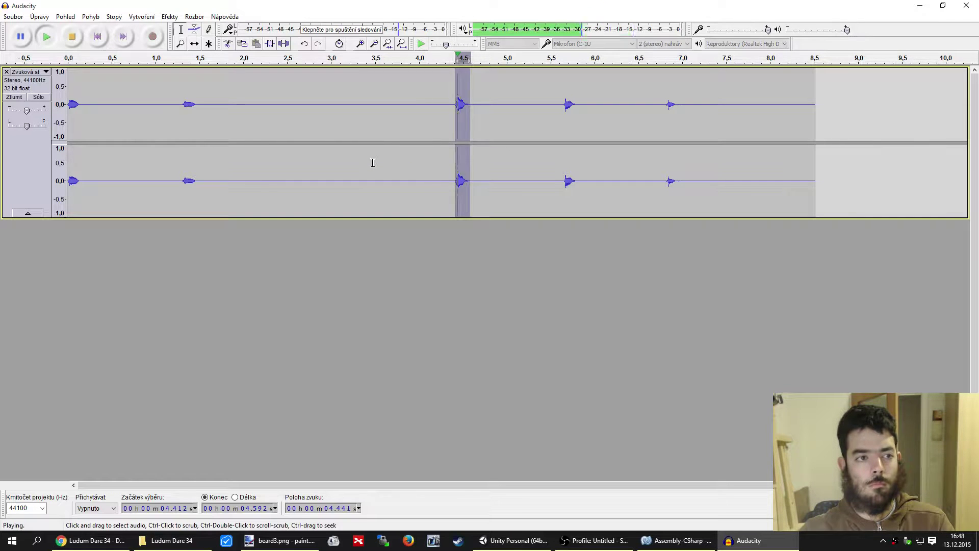
pyautogui.press('space')
# Export the selected buzz as beeHit3.ogg into the sounds folder with empty metadata
pyautogui.click(13, 16)
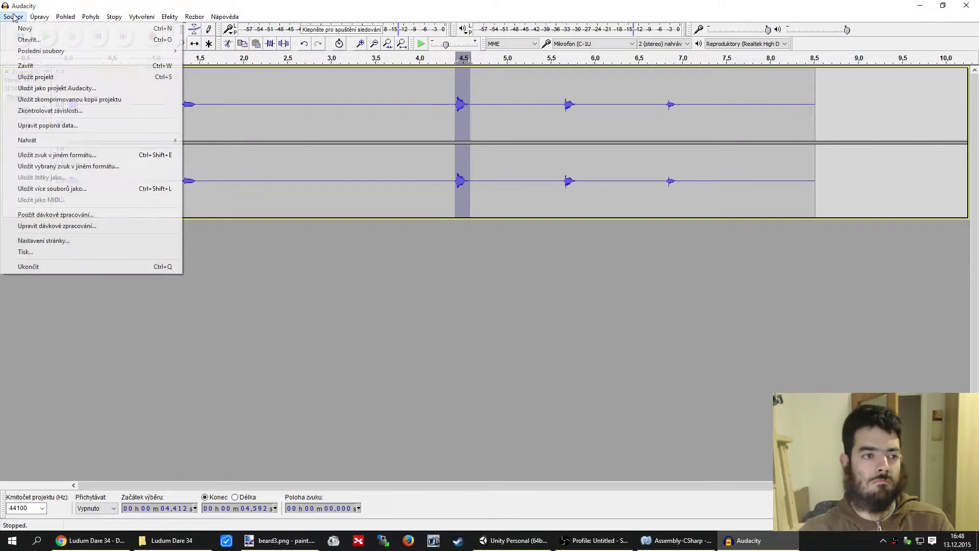
pyautogui.click(65, 167)
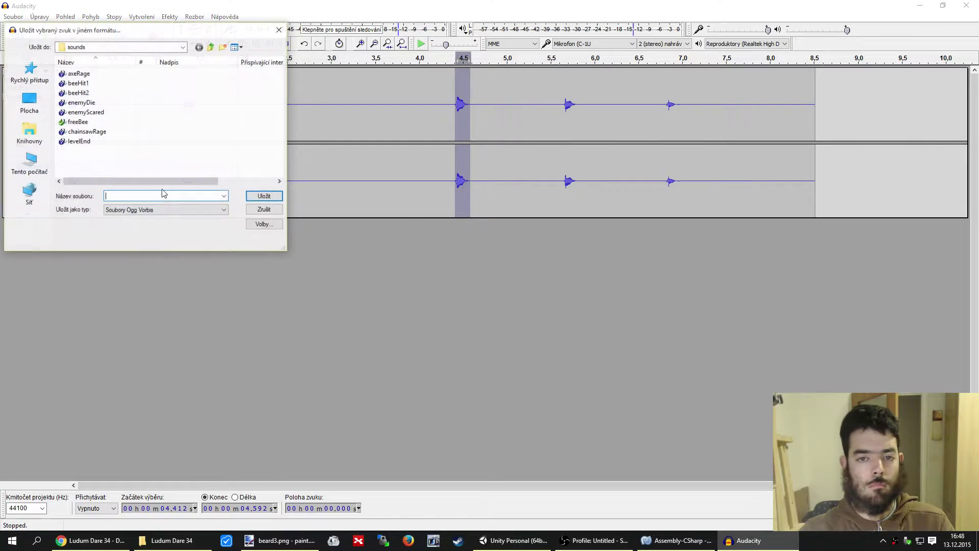
pyautogui.click(79, 141)
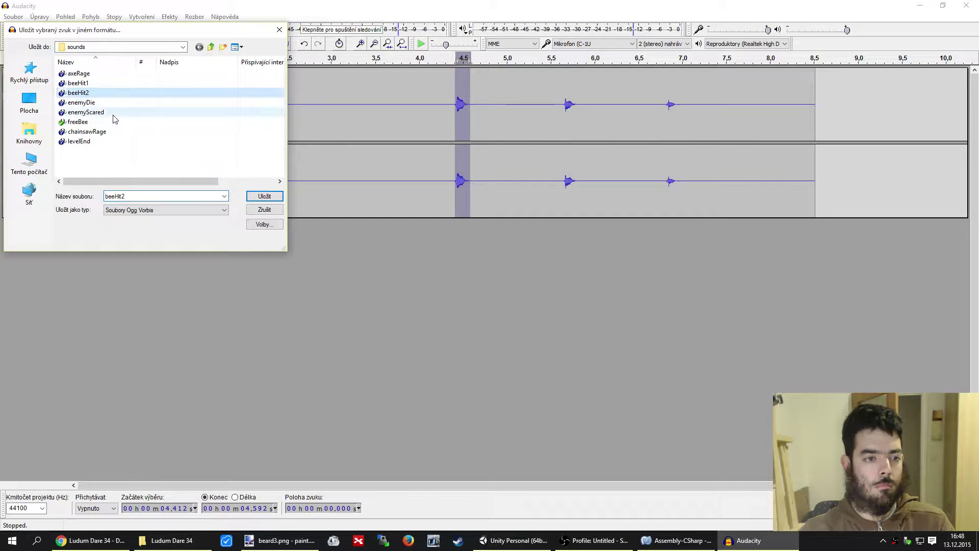
pyautogui.press('BackSpace')
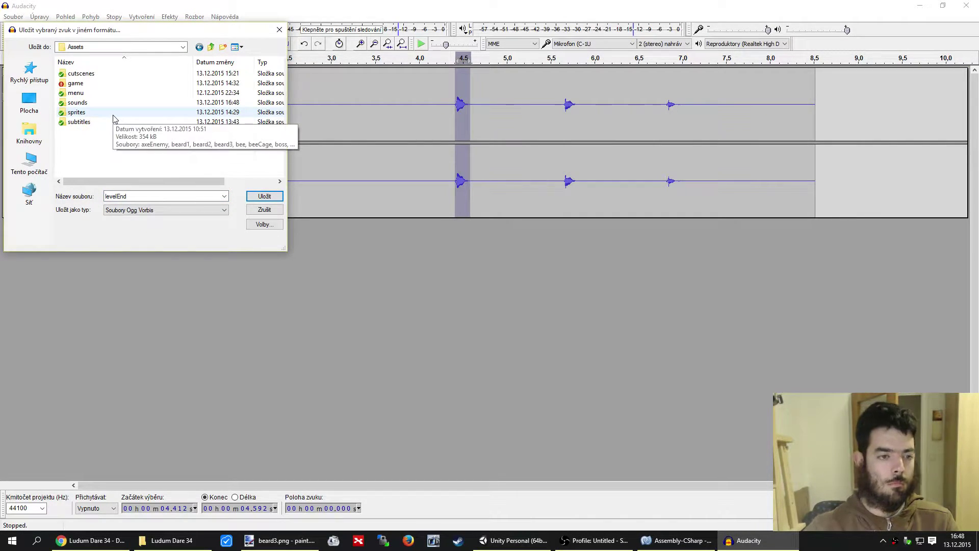
pyautogui.doubleClick(74, 102)
pyautogui.click(78, 92)
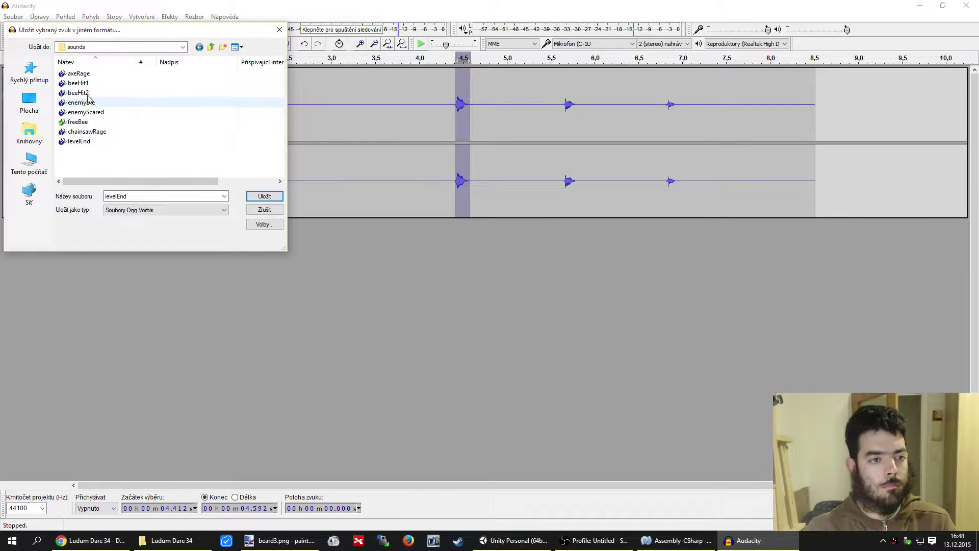
pyautogui.click(143, 197)
pyautogui.press('BackSpace')
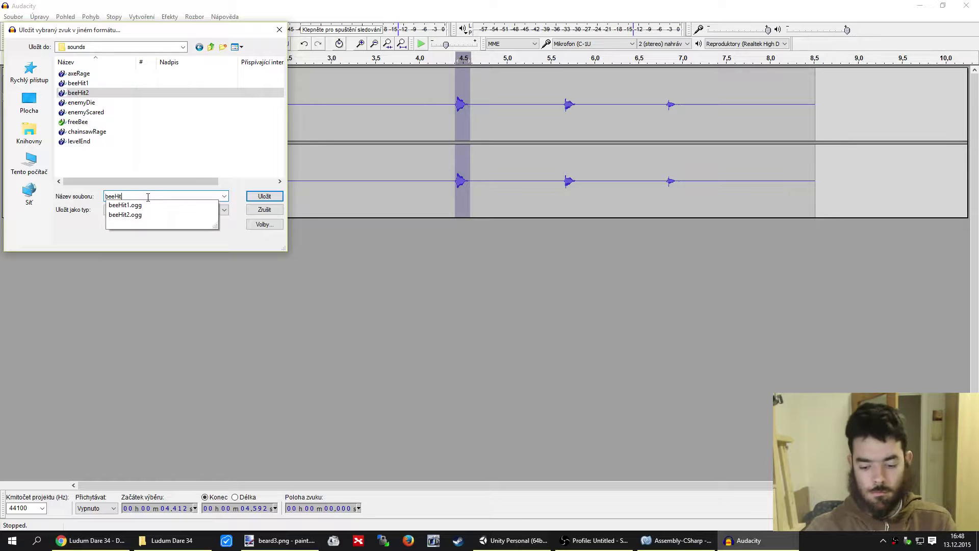
pyautogui.write('3')
pyautogui.press('Return')
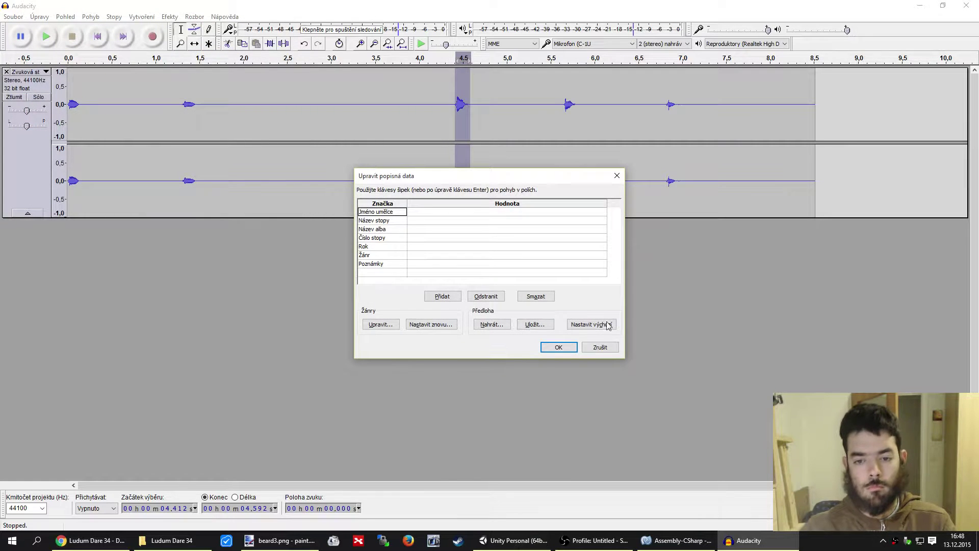
pyautogui.click(559, 348)
# Select the buzz at 5.642–5.793 s and export it as beeHit4.ogg, then select the buzz near 6.8 s
pyautogui.moveTo(563, 175); pyautogui.dragTo(568, 175)
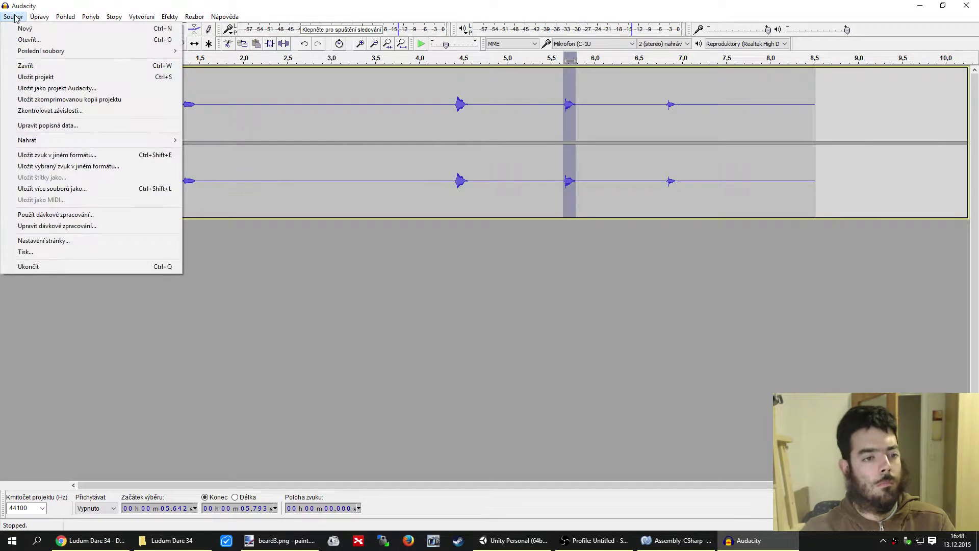
pyautogui.click(47, 165)
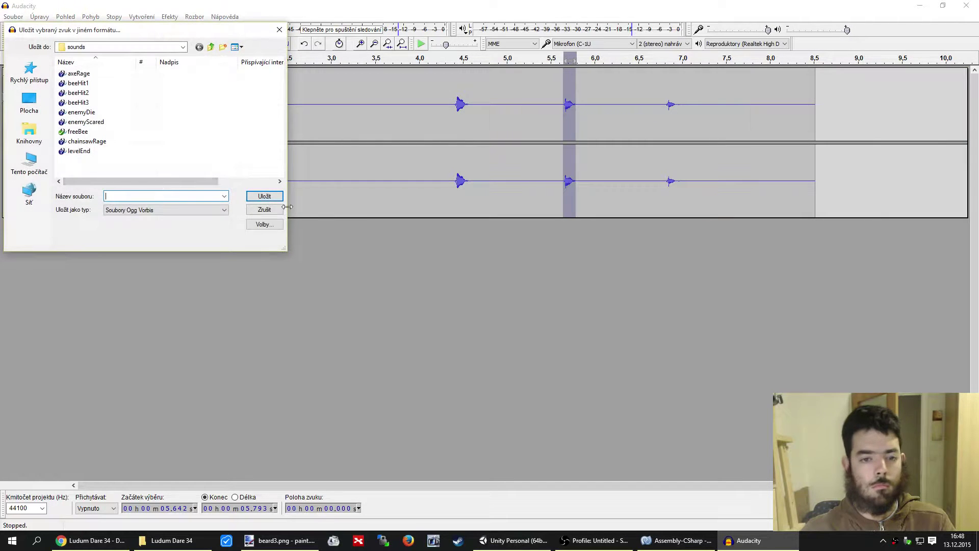
pyautogui.click(81, 93)
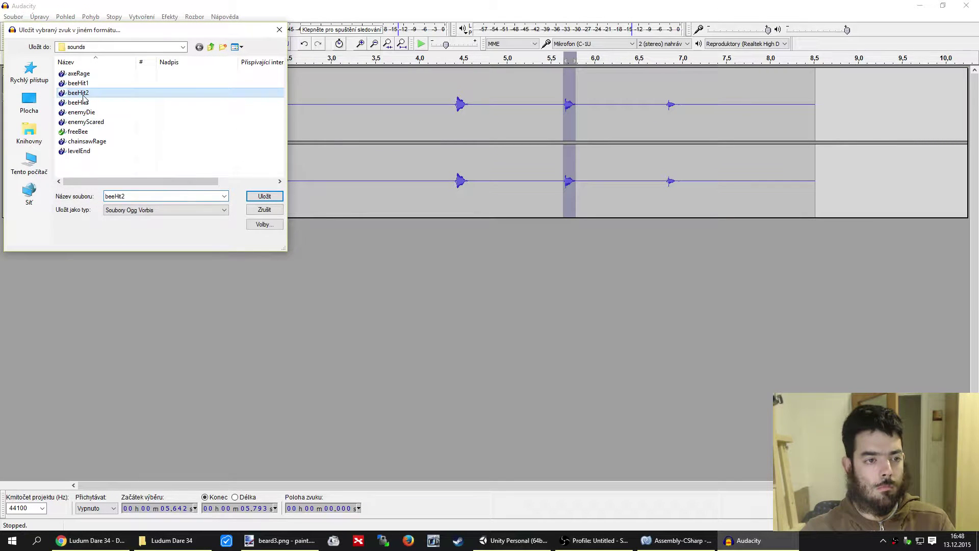
pyautogui.click(145, 195)
pyautogui.write('beeHit')
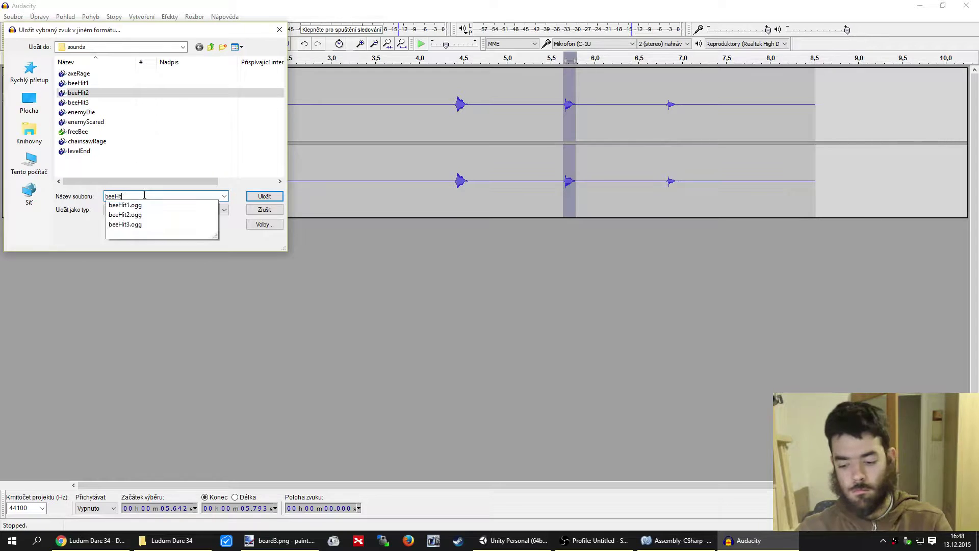
pyautogui.write('4')
pyautogui.click(255, 198)
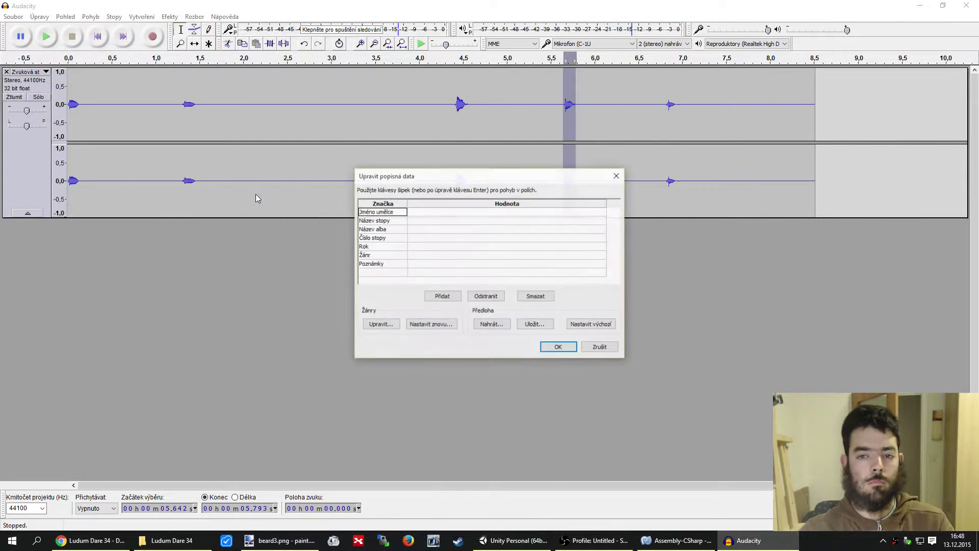
pyautogui.click(559, 348)
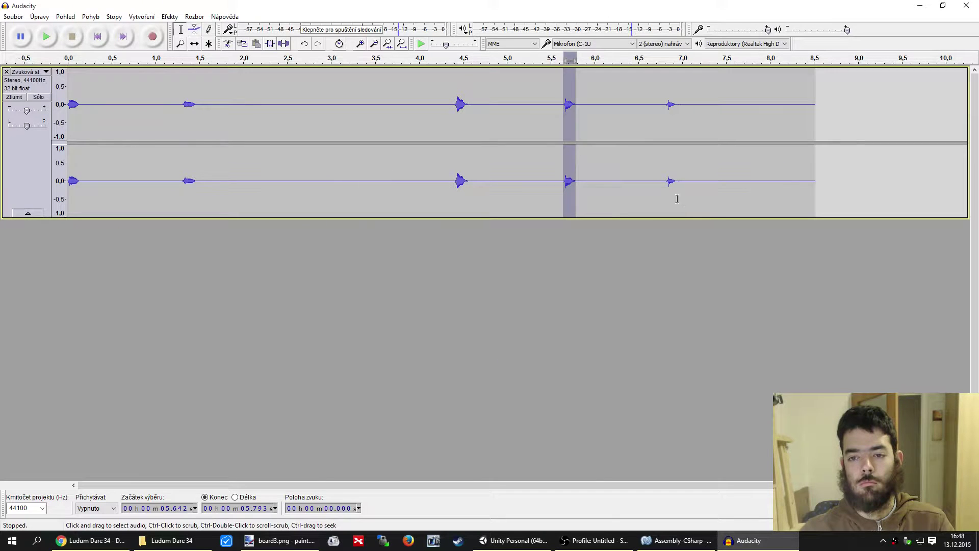
pyautogui.moveTo(666, 190); pyautogui.dragTo(677, 191)
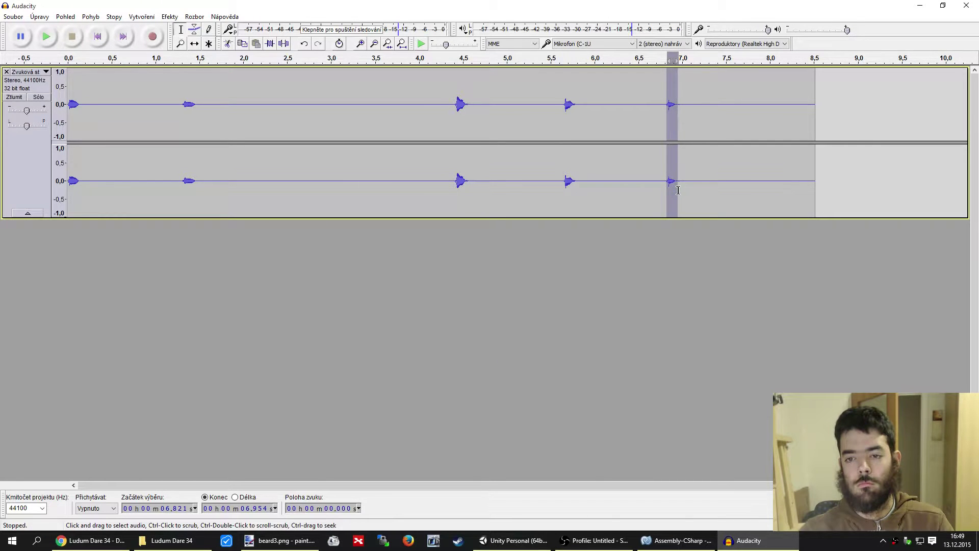
# Move the selection start to 6.792 s and preview the adjusted buzz
pyautogui.press('space')
pyautogui.press('space')
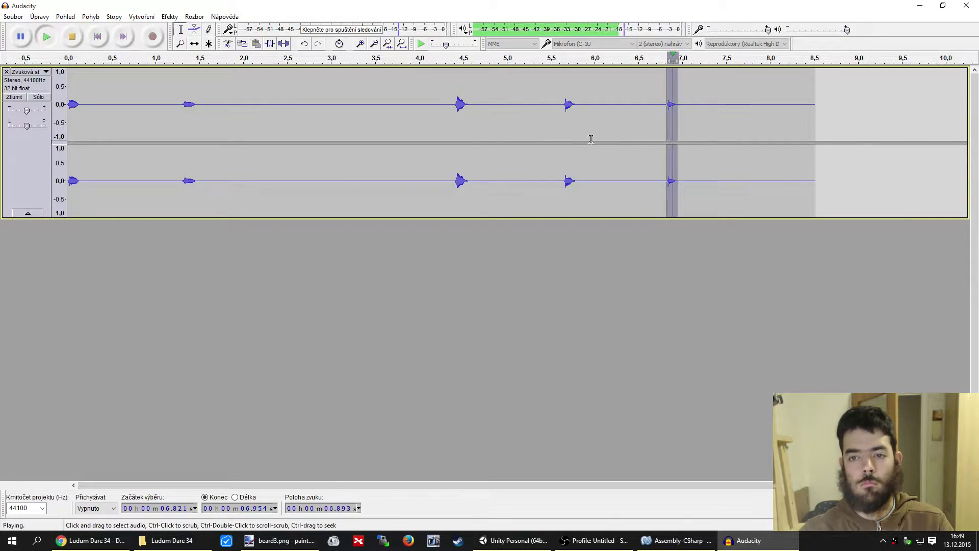
pyautogui.moveTo(668, 150); pyautogui.dragTo(665, 153)
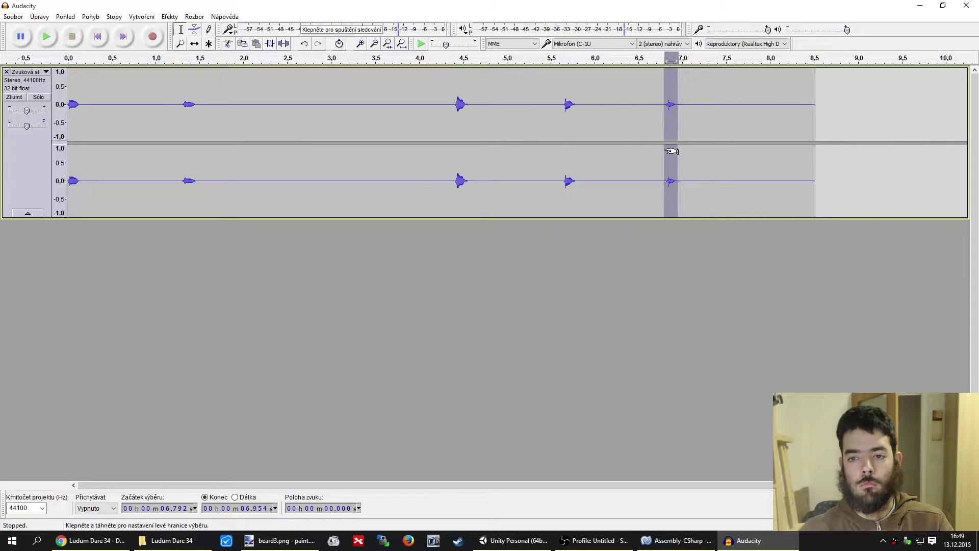
pyautogui.press('space')
pyautogui.press('space')
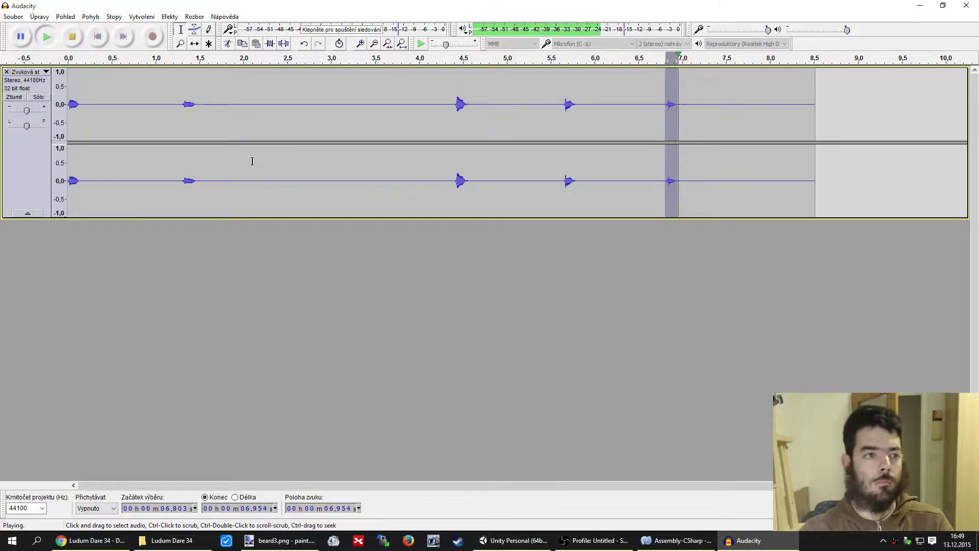
pyautogui.press('space')
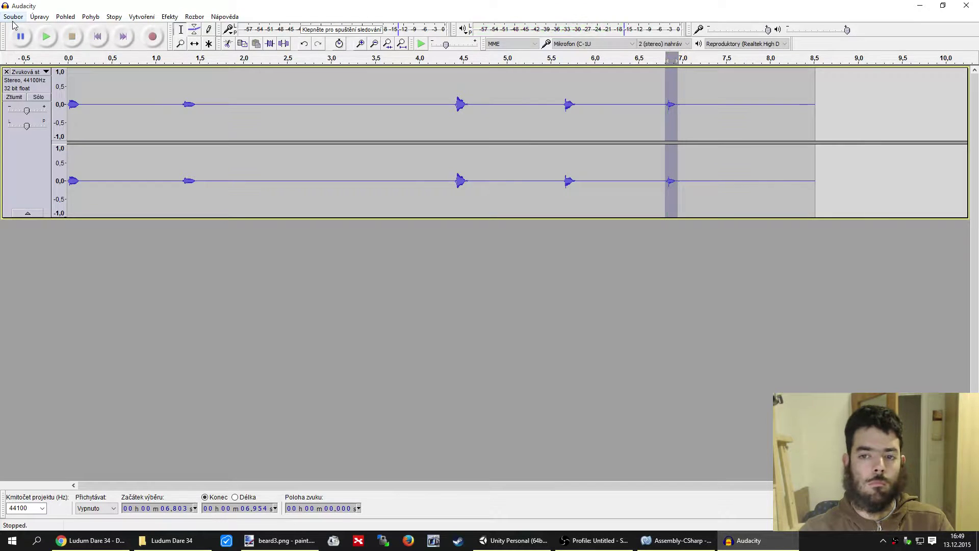
# Export the selected buzz as beeHit5.ogg into the sounds folder, then clear the selection
pyautogui.click(14, 17)
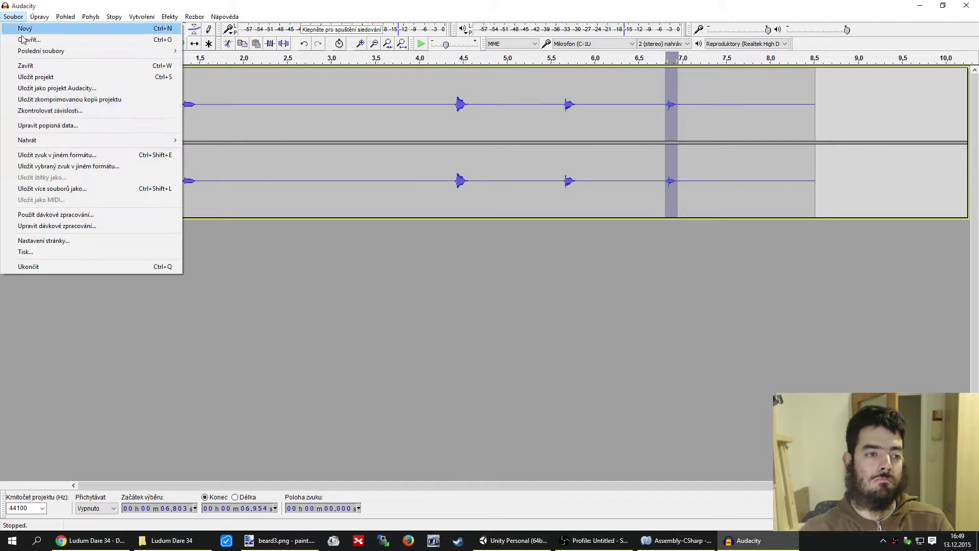
pyautogui.click(52, 166)
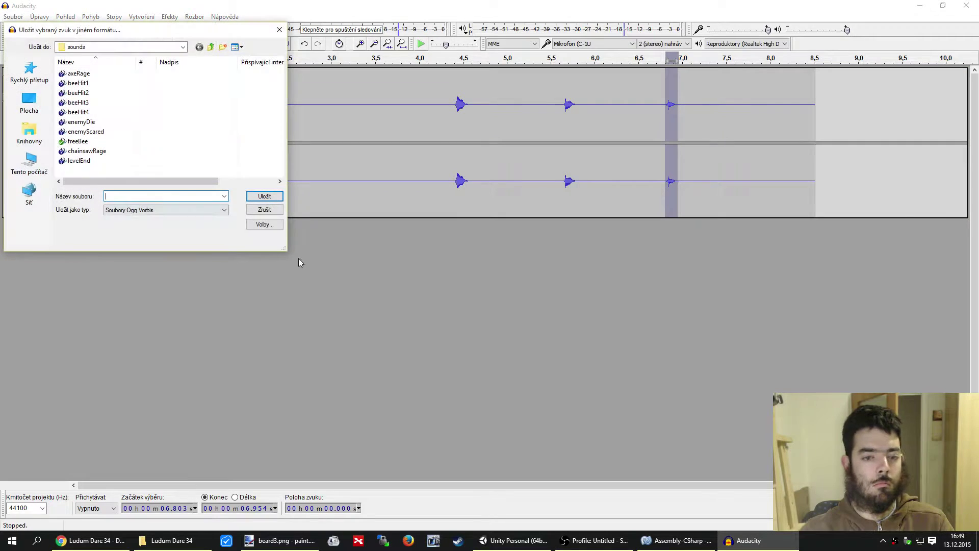
pyautogui.click(82, 113)
pyautogui.click(166, 196)
pyautogui.press('BackSpace')
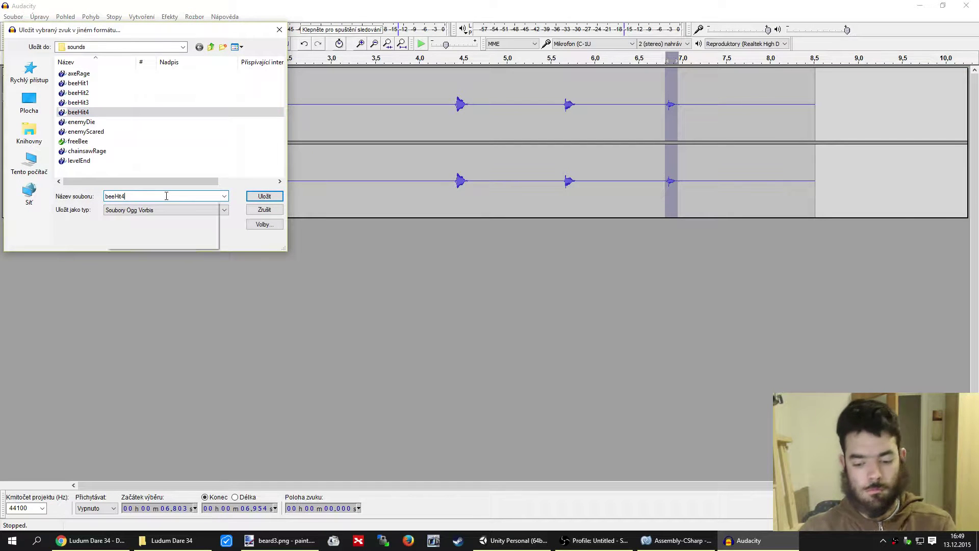
pyautogui.write('5')
pyautogui.click(254, 195)
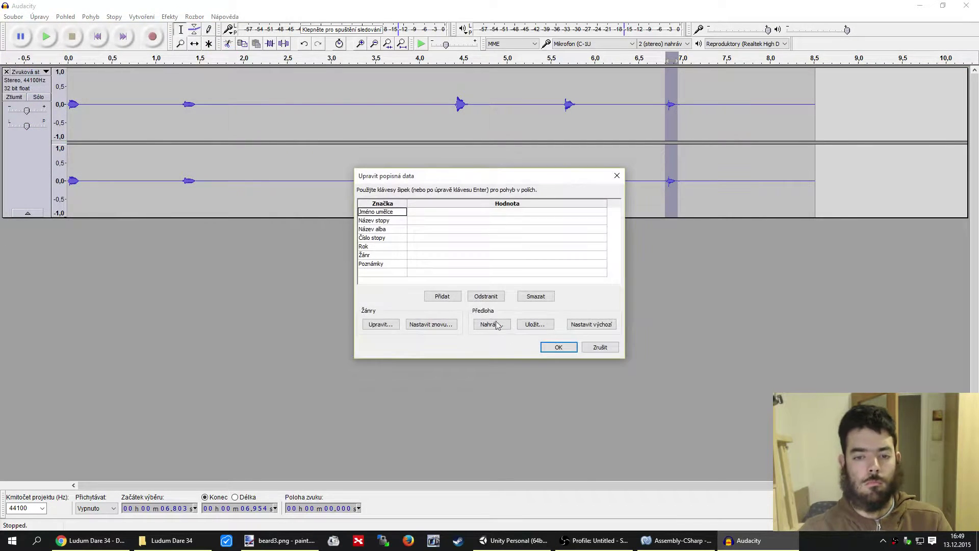
pyautogui.click(552, 351)
pyautogui.click(549, 344)
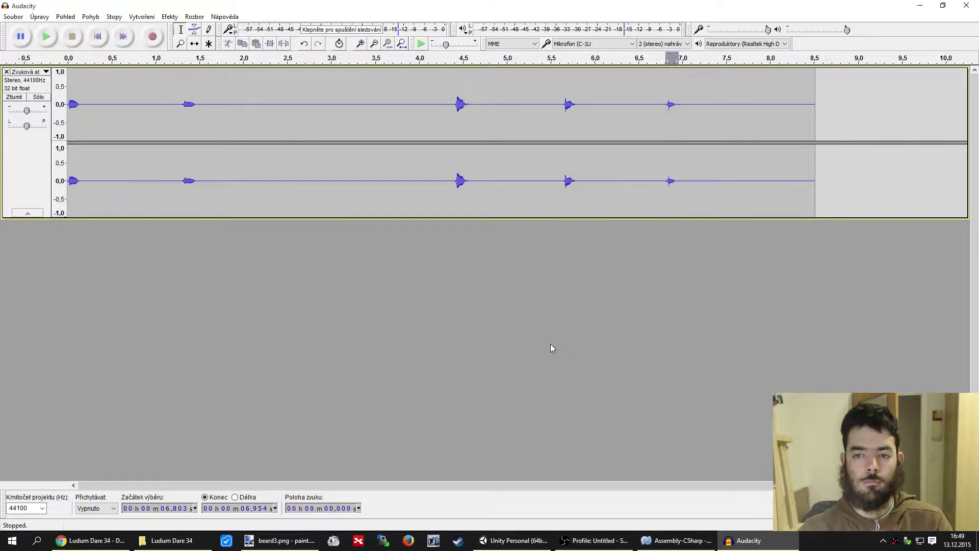
pyautogui.click(303, 187)
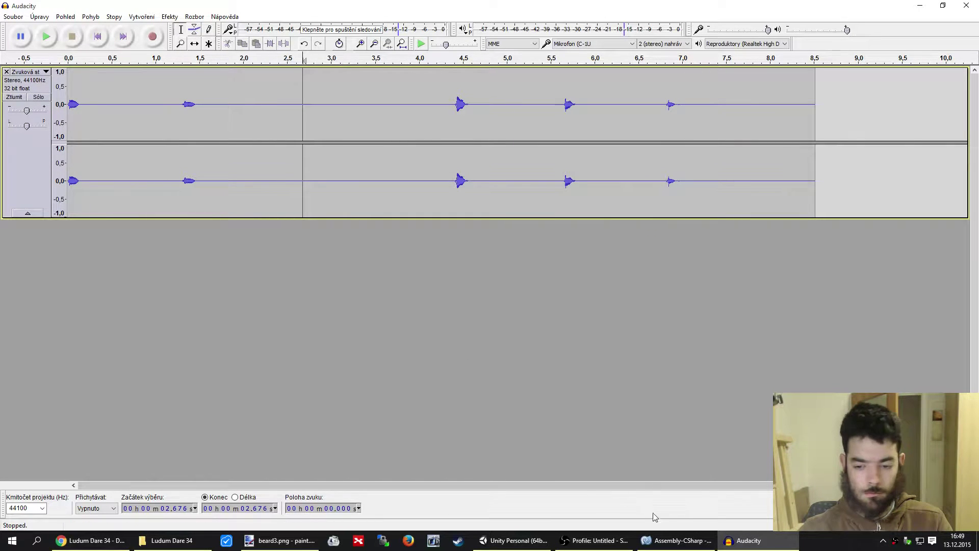
# In Unity's Hierarchy, collapse enemies and levelSpecificMap, expand commons and player, and select player
pyautogui.click(514, 543)
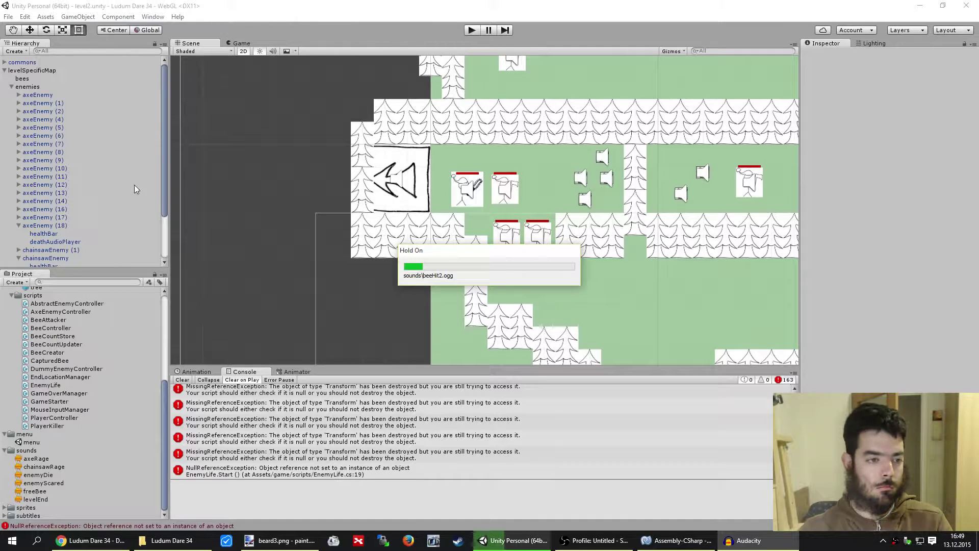
pyautogui.click(11, 86)
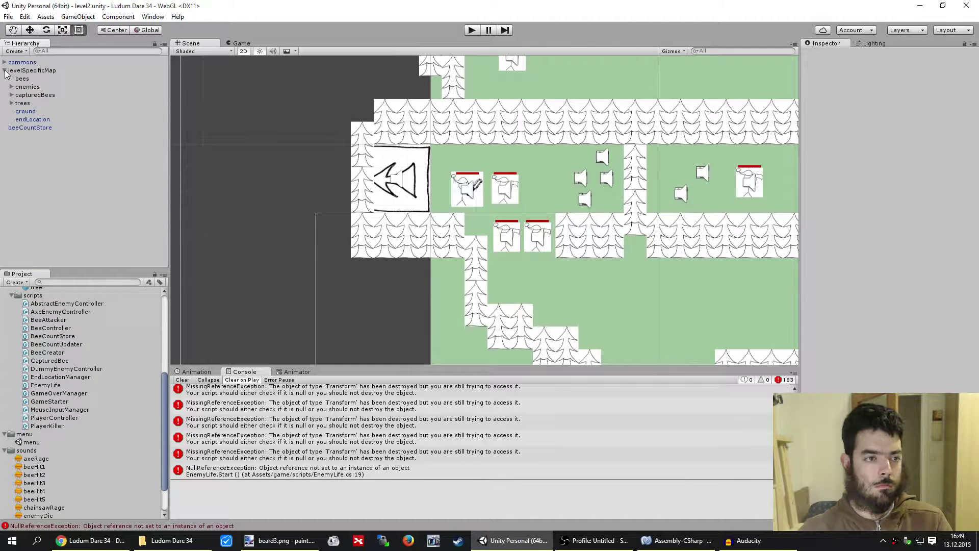
pyautogui.click(5, 71)
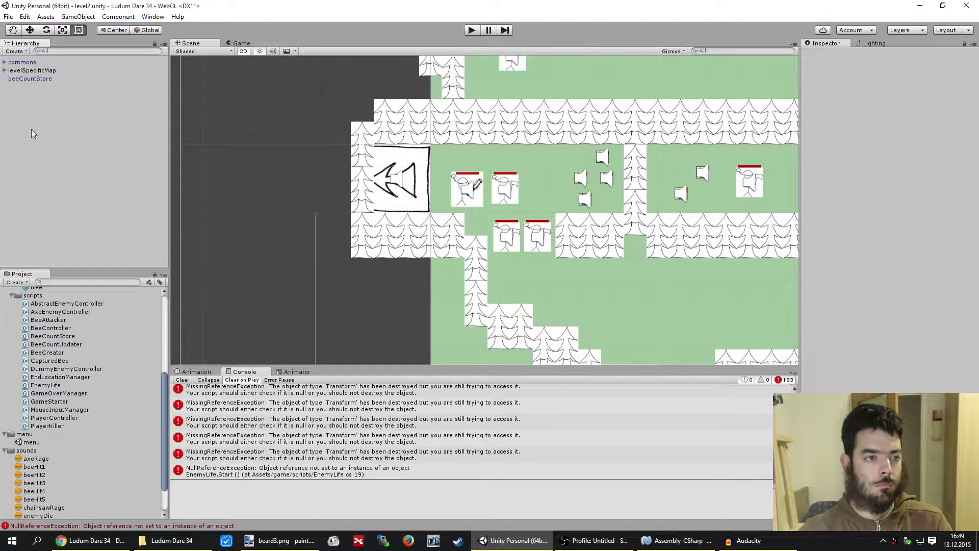
pyautogui.click(4, 62)
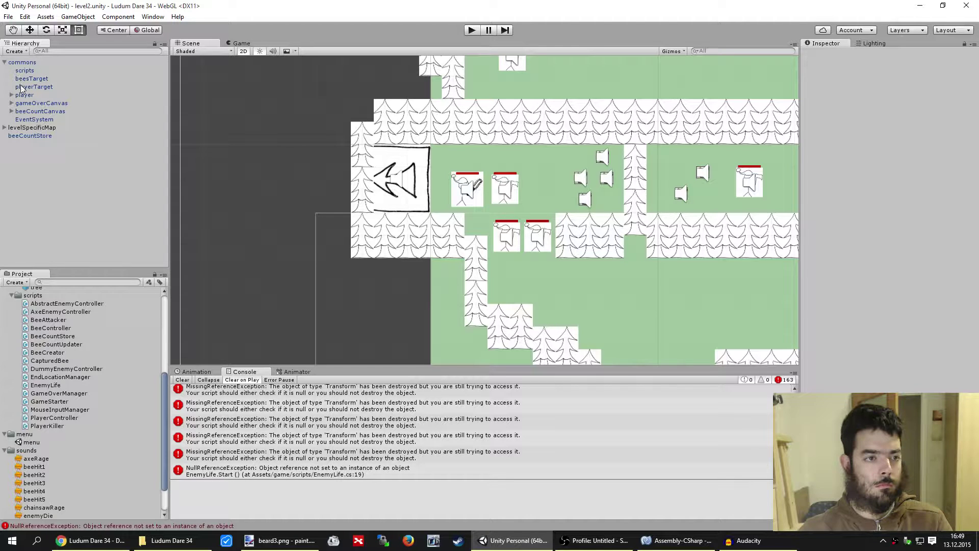
pyautogui.click(11, 95)
pyautogui.click(26, 96)
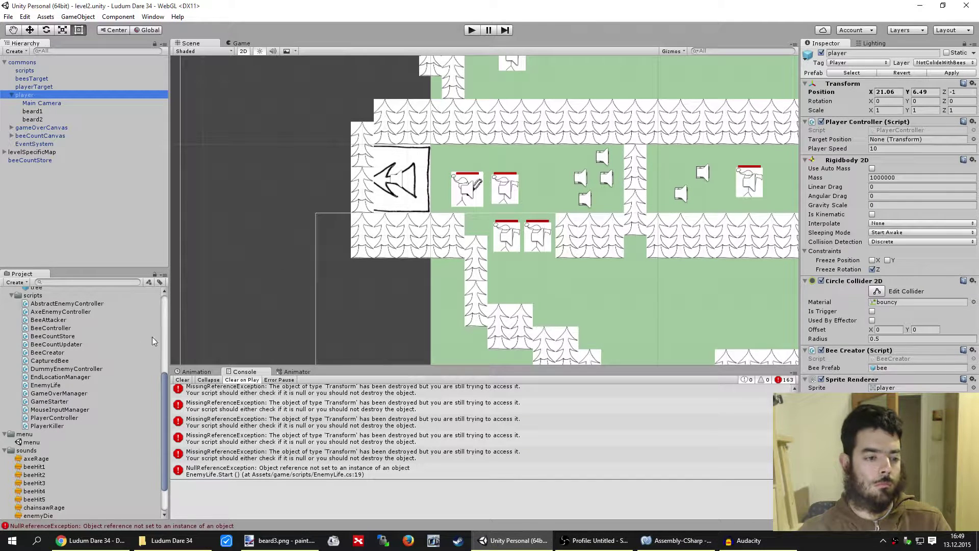
pyautogui.scroll(5, 36, 342)
pyautogui.scroll(5, 35, 342)
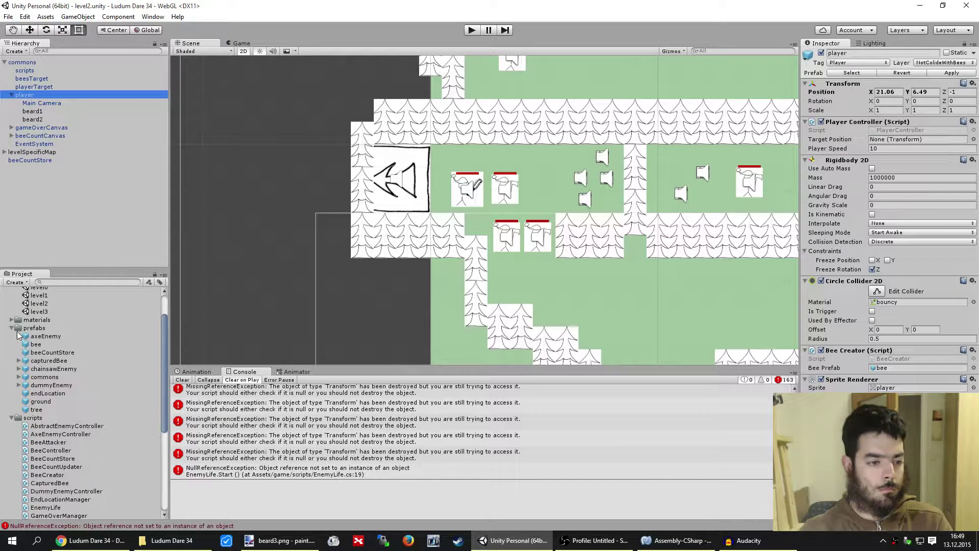
# Add an Audio Source component to the player prefab under commons, then open its BeeCreator script
pyautogui.click(19, 378)
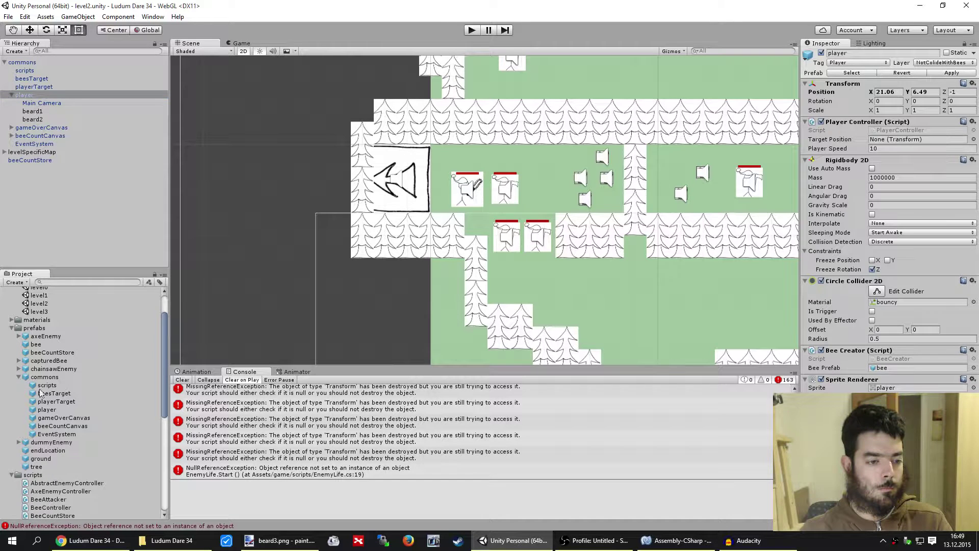
pyautogui.click(53, 410)
pyautogui.scroll(-3, 938, 321)
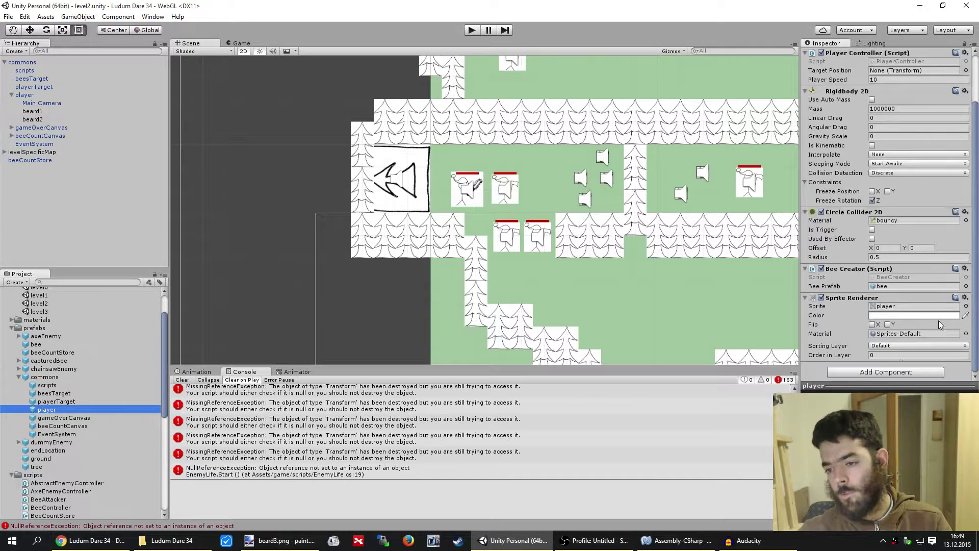
pyautogui.click(880, 374)
pyautogui.write('audio sou')
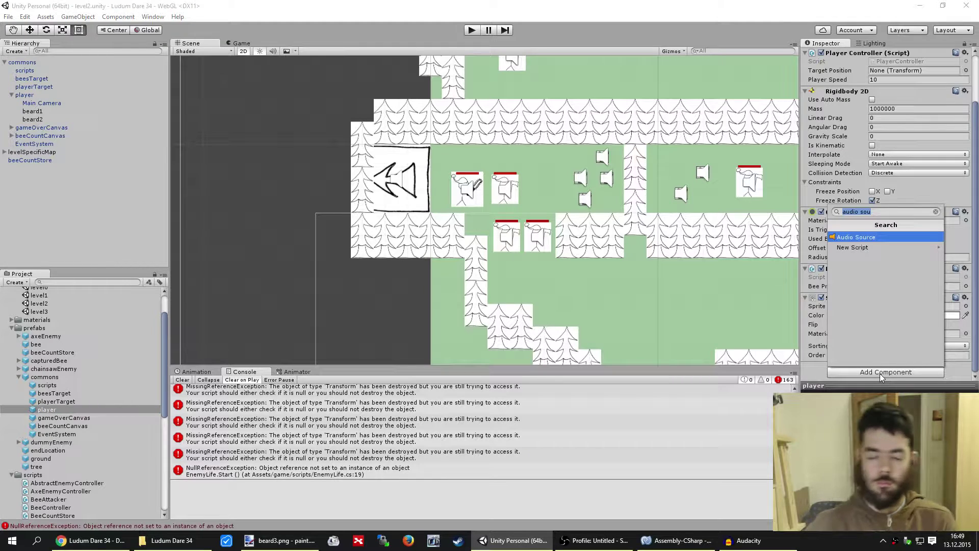
pyautogui.press('Return')
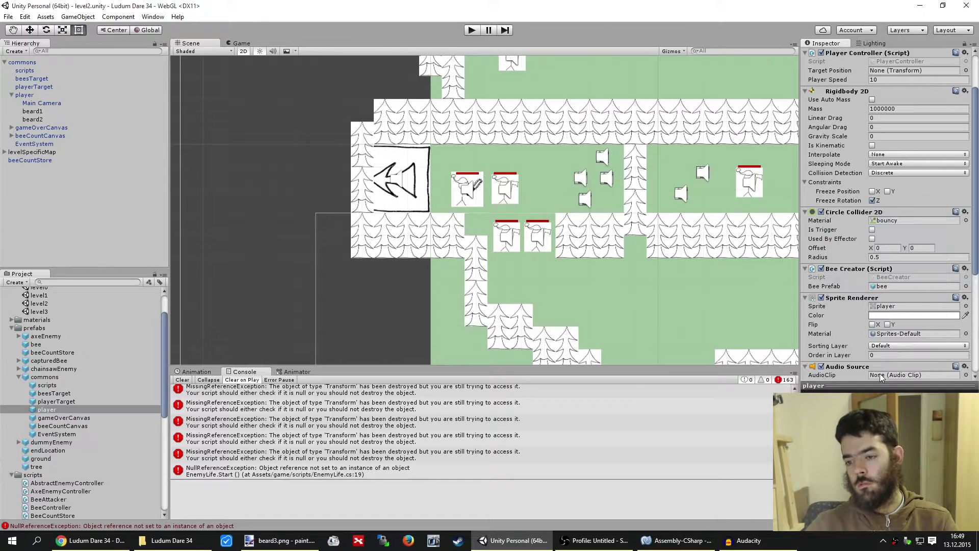
pyautogui.scroll(-3, 881, 357)
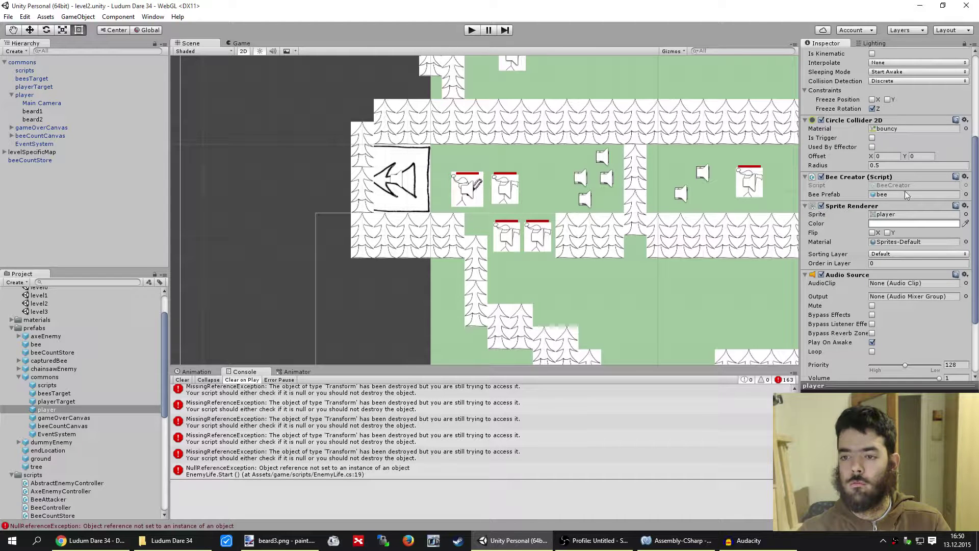
pyautogui.doubleClick(897, 187)
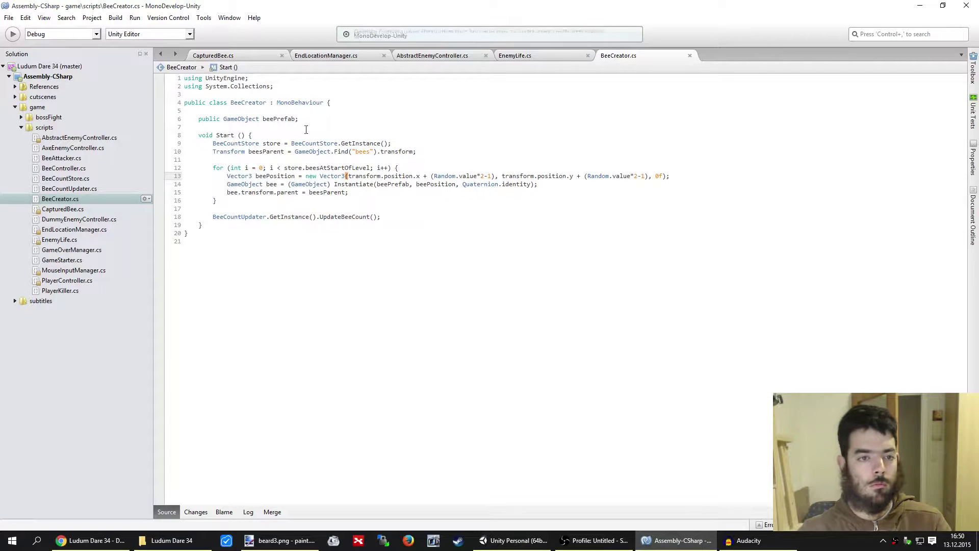
# Add a public AudioClip field below the beePrefab declaration in BeeCreator.cs
pyautogui.click(324, 119)
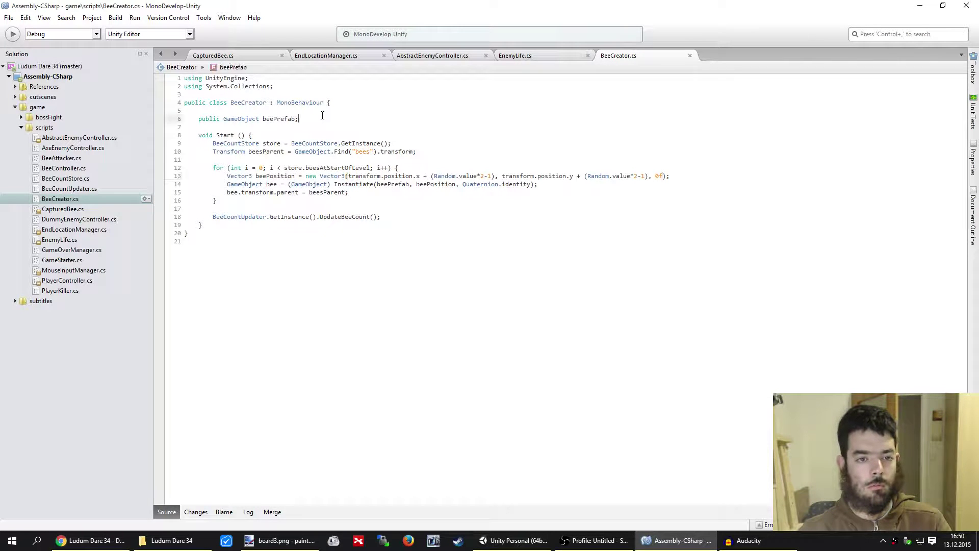
pyautogui.press('Return')
pyautogui.write('public')
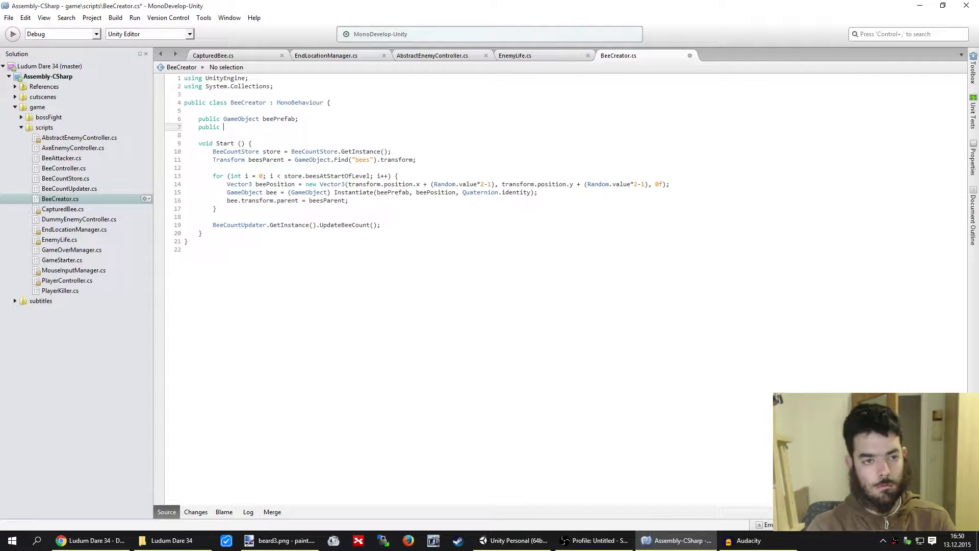
pyautogui.write(' AudioC')
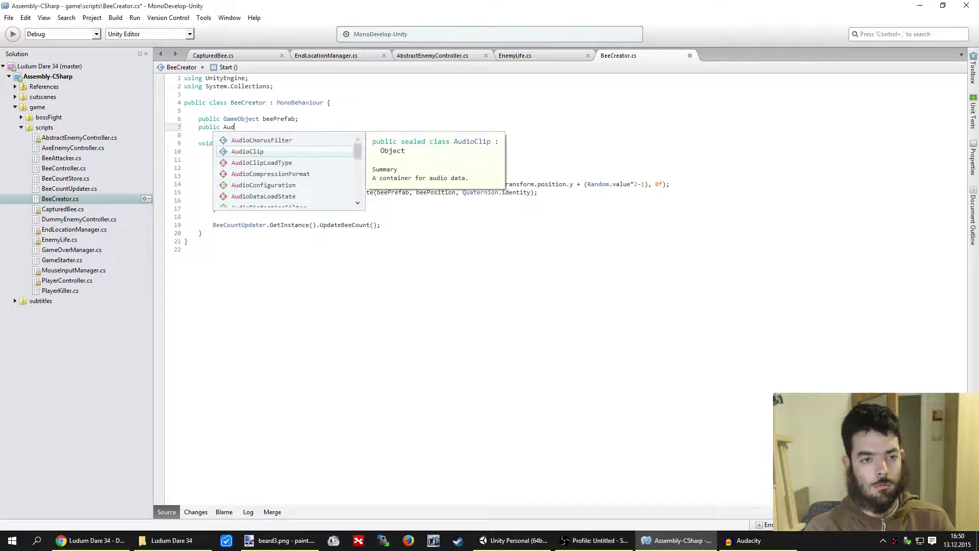
pyautogui.press('Return')
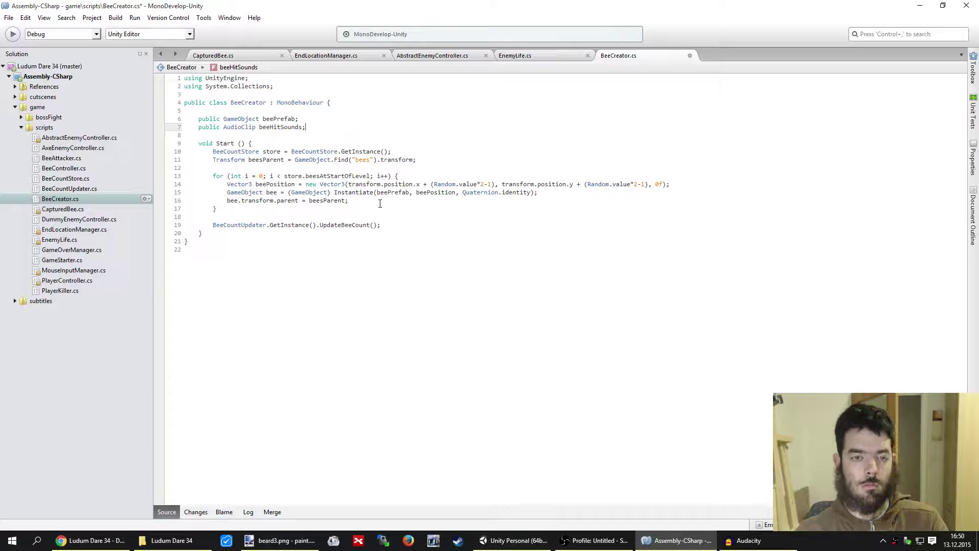
# In the spawn loop, set bee.GetComponent<AudioSource>().clip to beeHitSounds[Random.Range(0, beeHitSounds.length)]
pyautogui.click(357, 200)
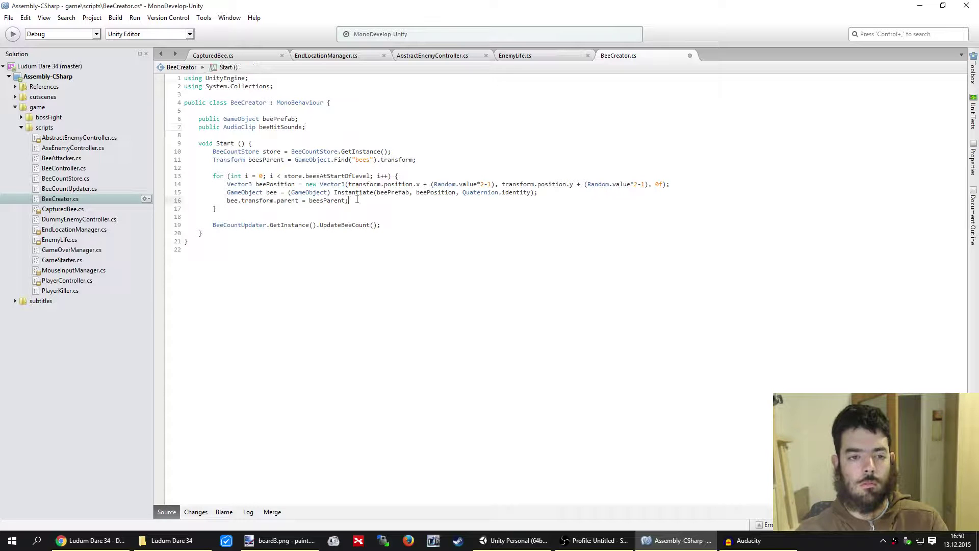
pyautogui.press('Return')
pyautogui.write('bee')
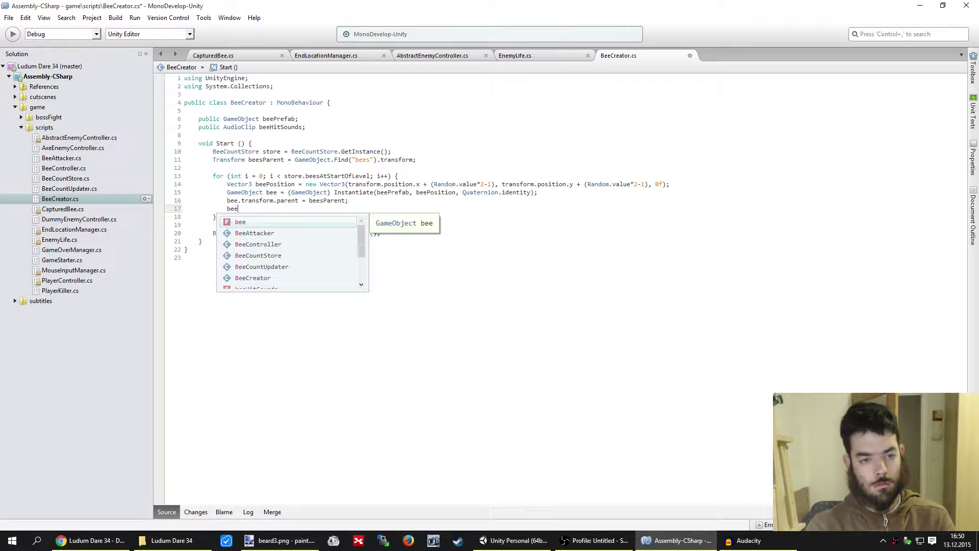
pyautogui.write('.GetComponent')
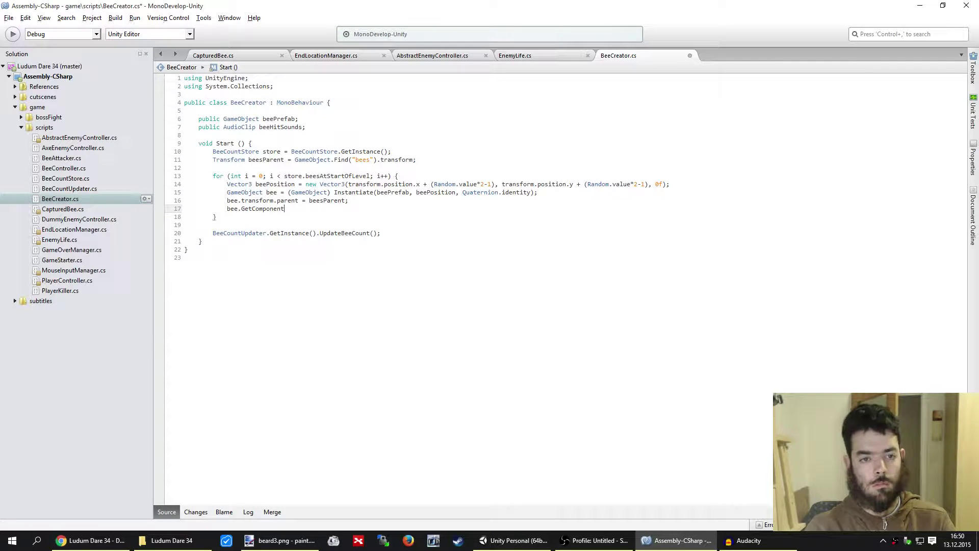
pyautogui.write('AudioS')
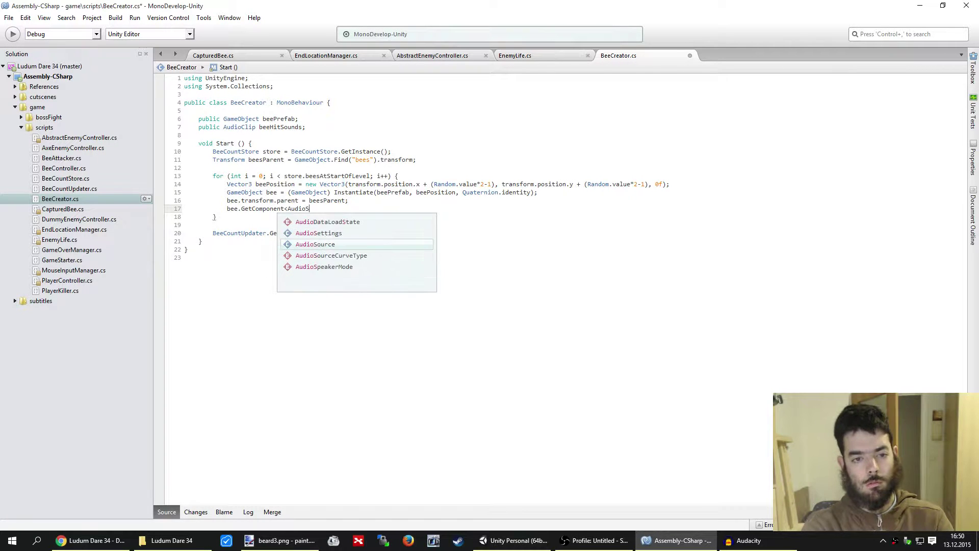
pyautogui.press('Return')
pyautogui.write('>(')
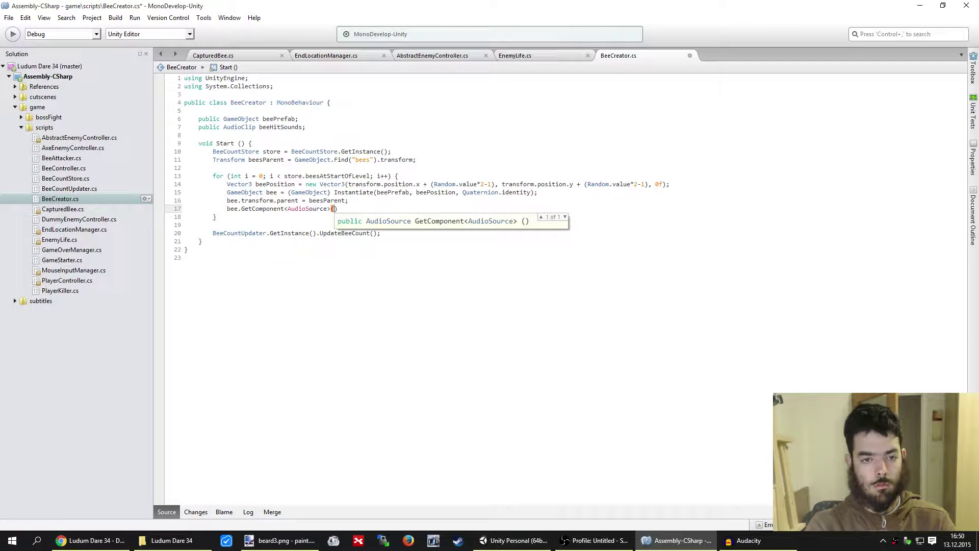
pyautogui.write(').clip')
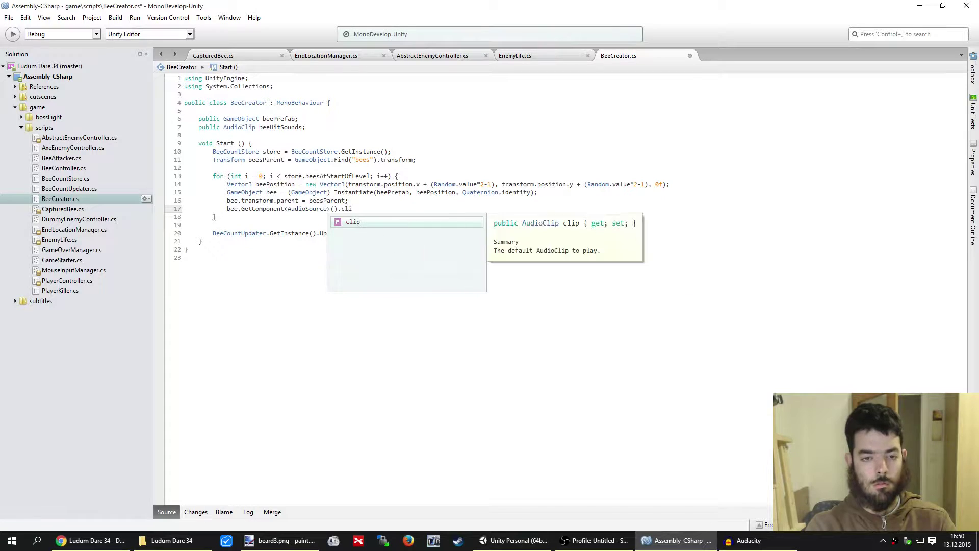
pyautogui.write(' = ')
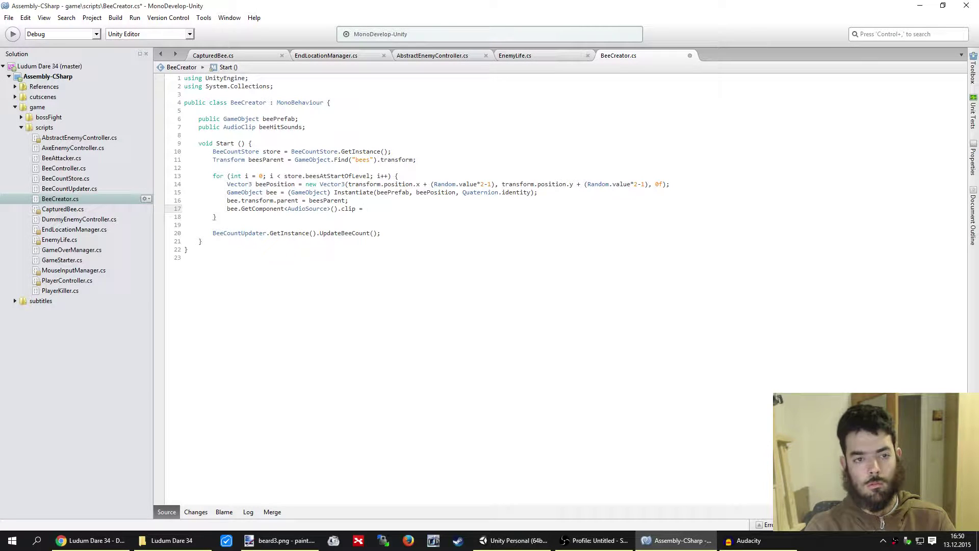
pyautogui.write('bee')
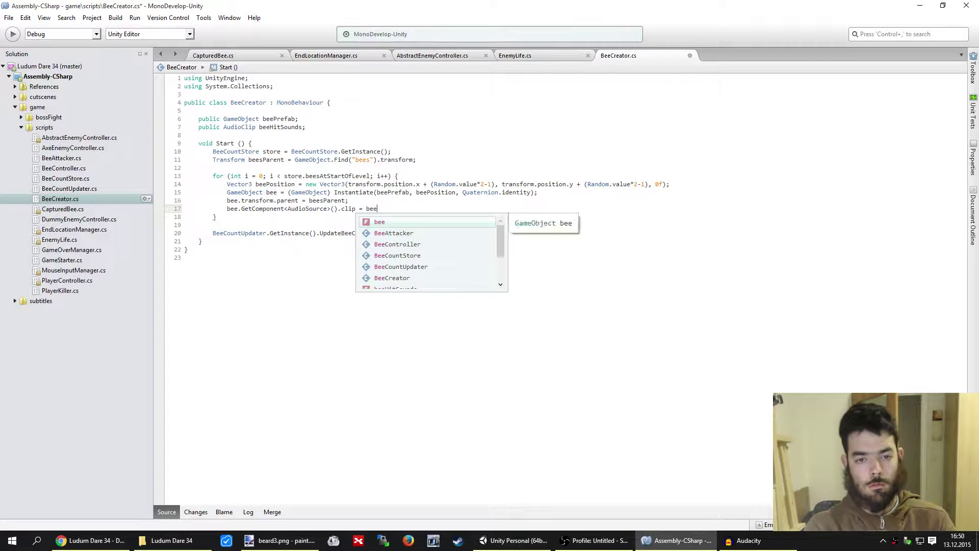
pyautogui.write('H')
pyautogui.press('Return')
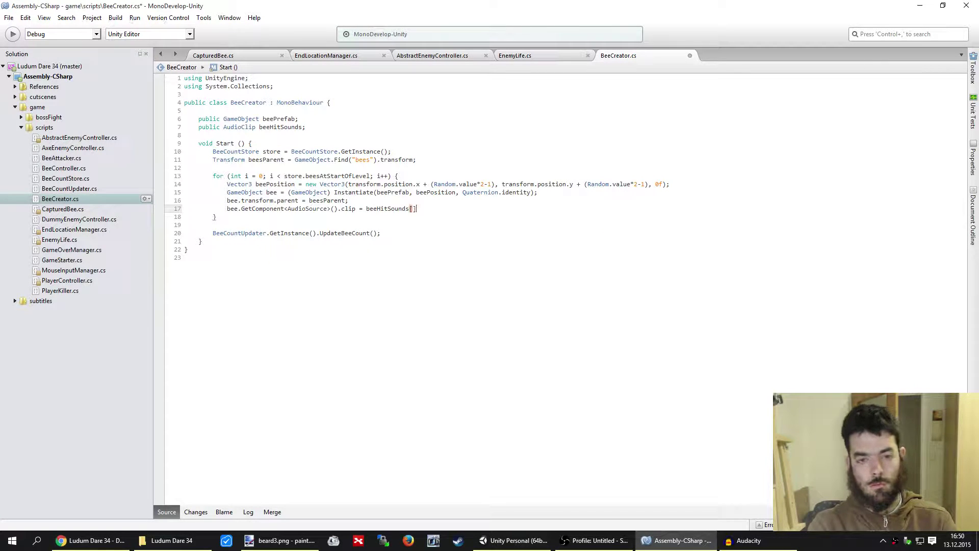
pyautogui.write('Ran')
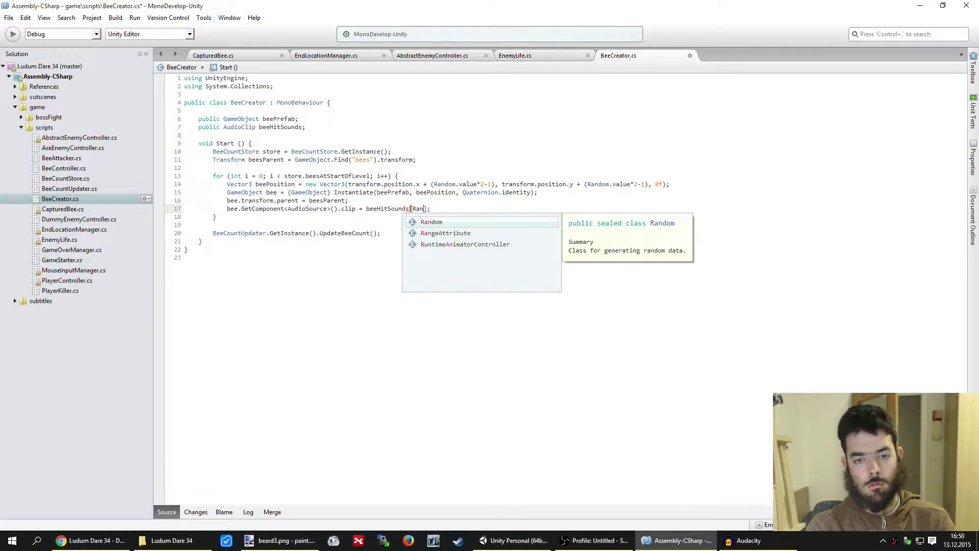
pyautogui.press('Return')
pyautogui.write('.')
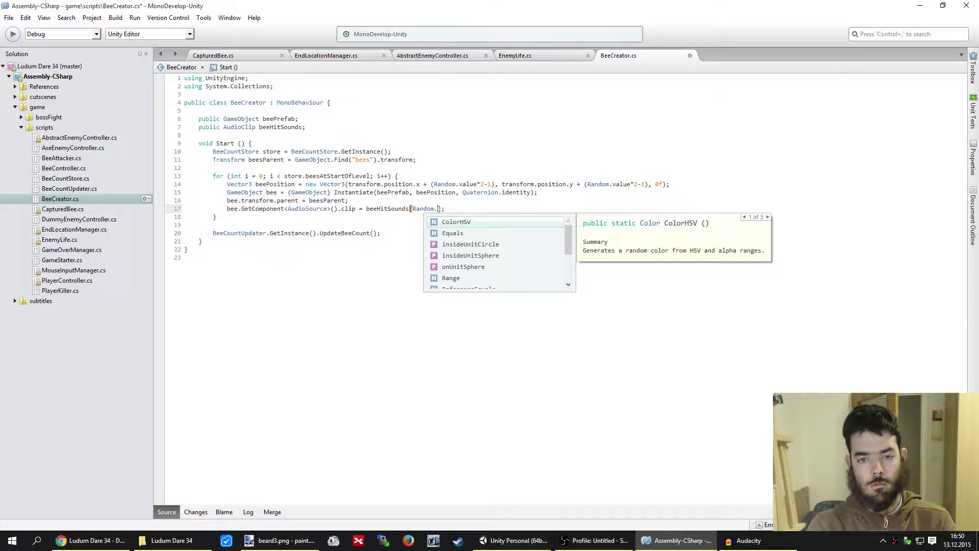
pyautogui.write('Ra')
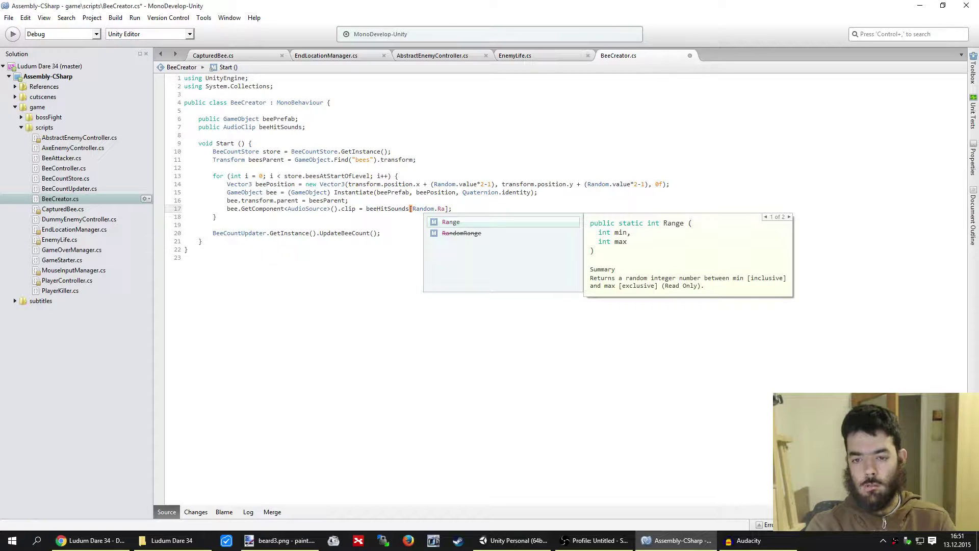
pyautogui.press('Escape')
pyautogui.write('(0')
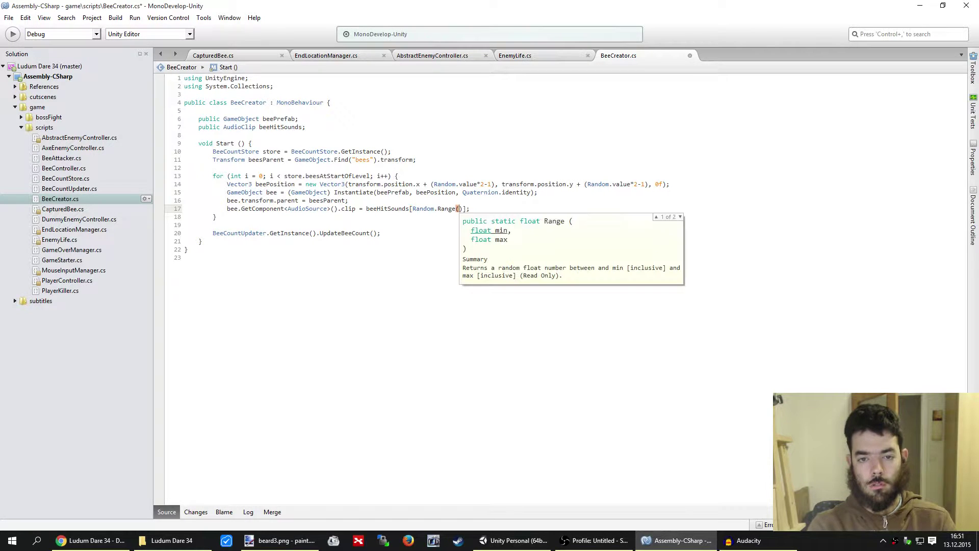
pyautogui.write(', ')
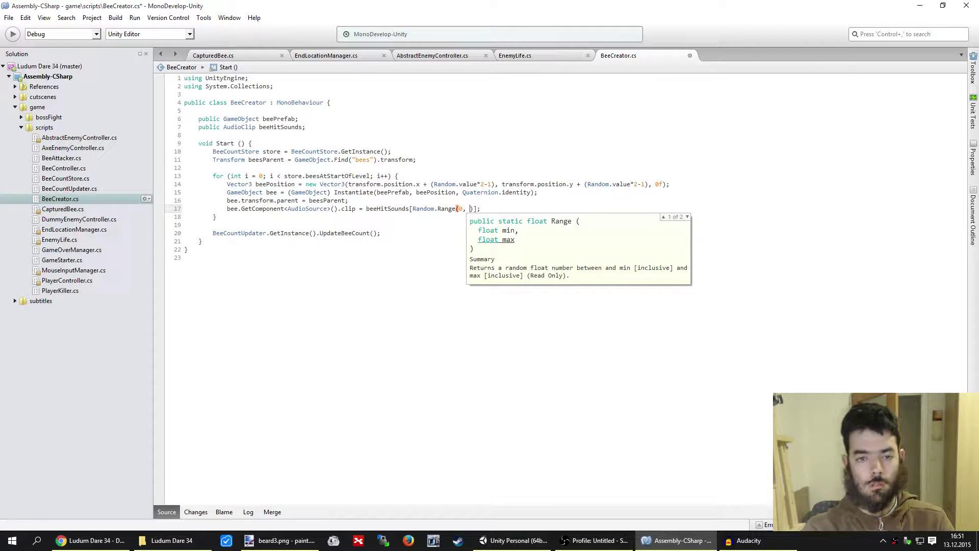
pyautogui.write('bee')
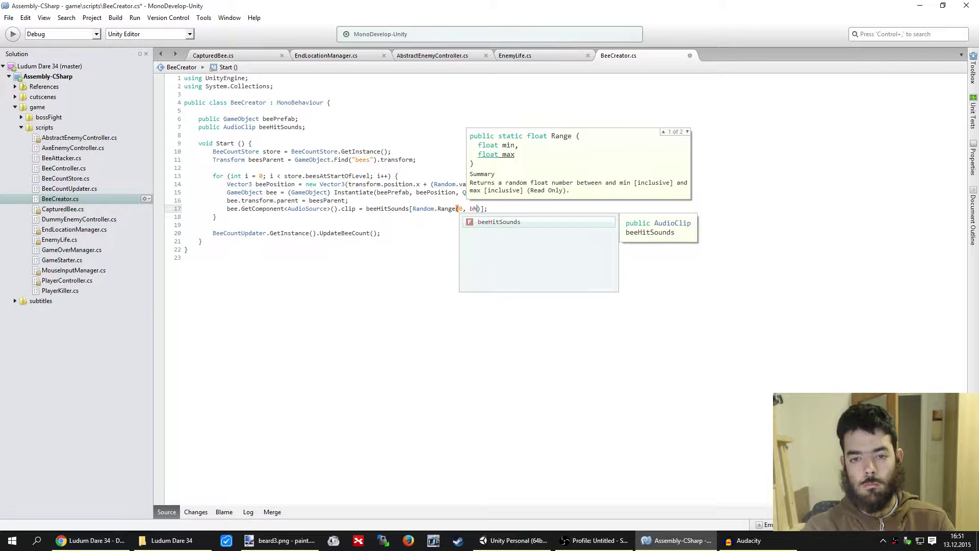
pyautogui.press('Return')
pyautogui.write('.le')
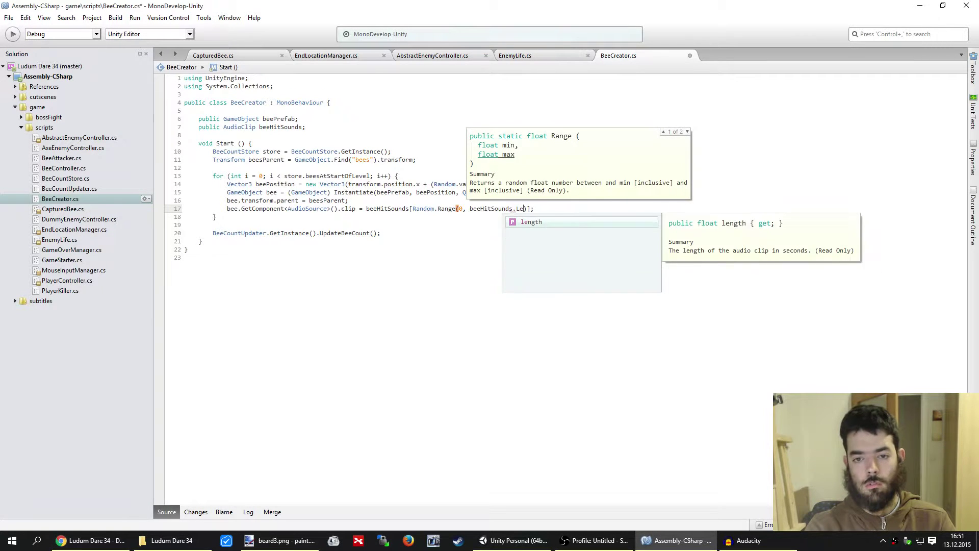
pyautogui.press('Return')
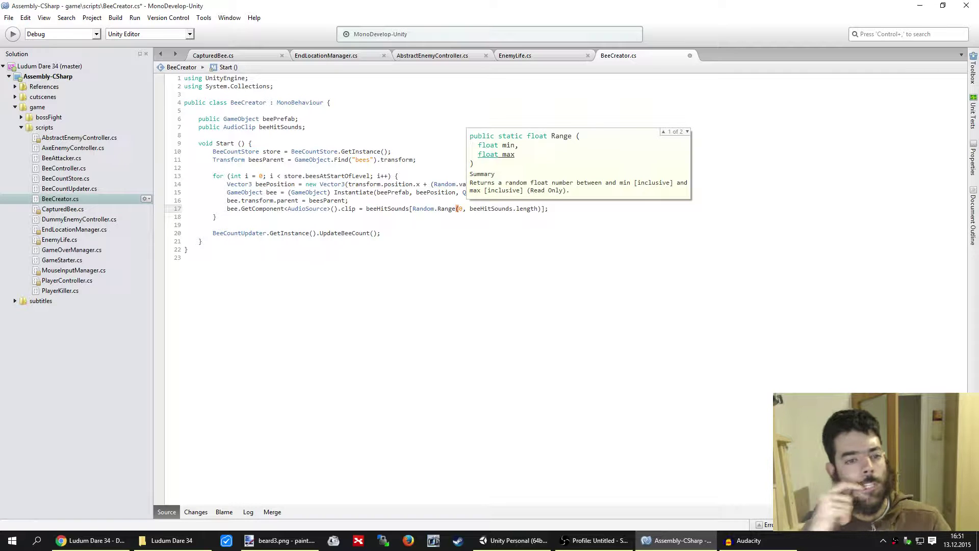
# Make the field an AudioClip[] array, use its Length property, and build with F5
pyautogui.click(256, 127)
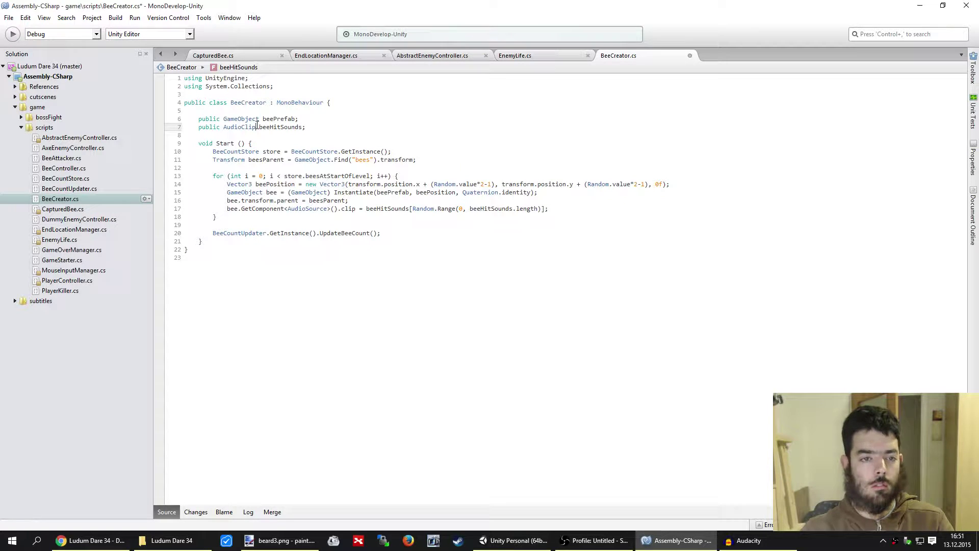
pyautogui.write('[')
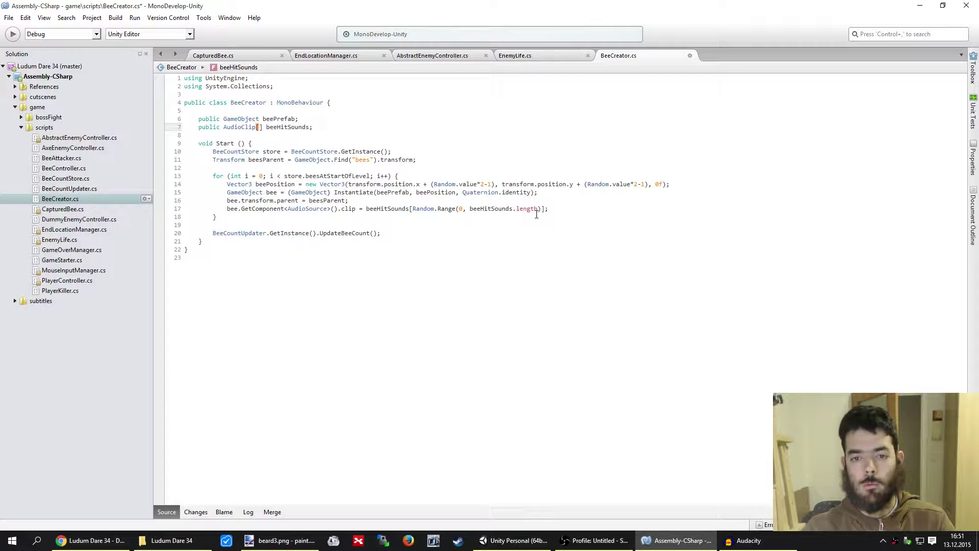
pyautogui.click(536, 213)
pyautogui.hotkey('ctrl', 'space')
pyautogui.press('Return')
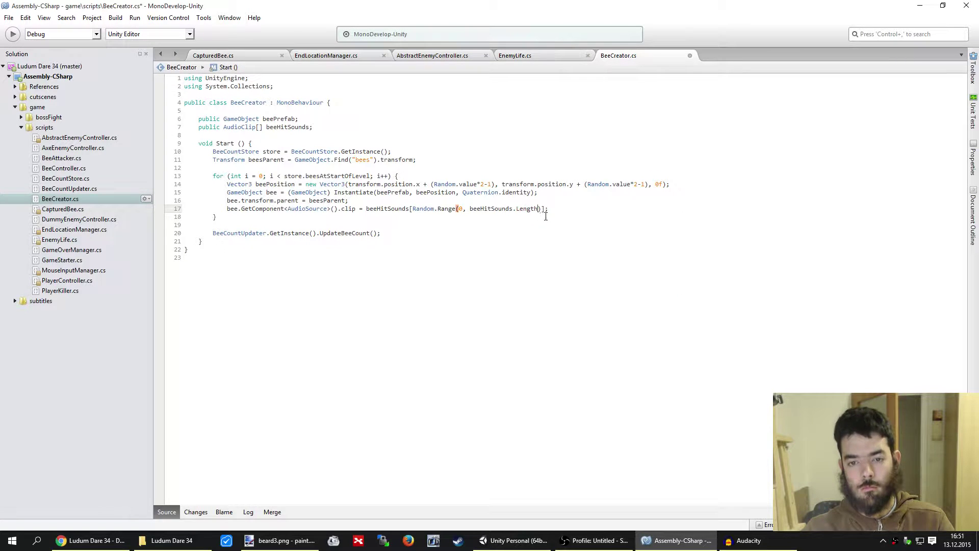
pyautogui.press('End')
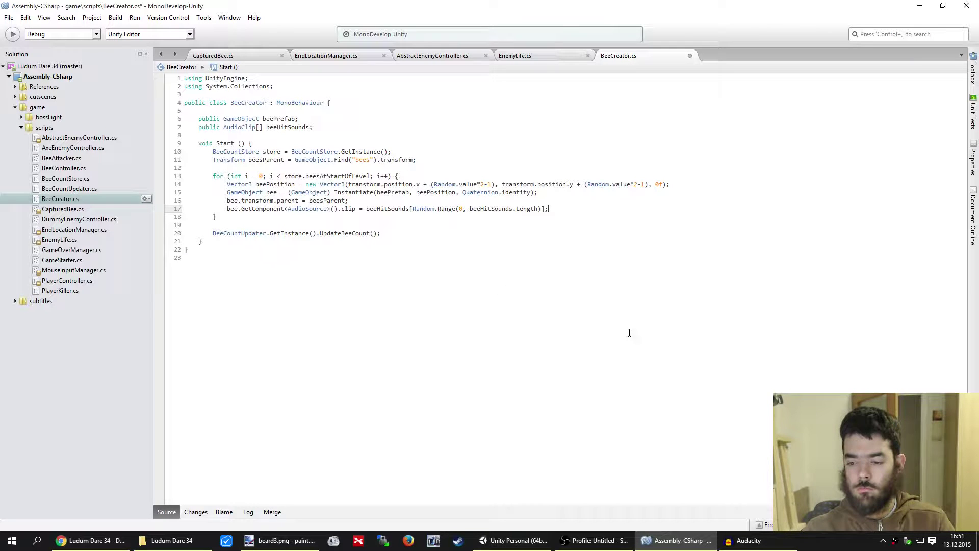
pyautogui.press('F5')
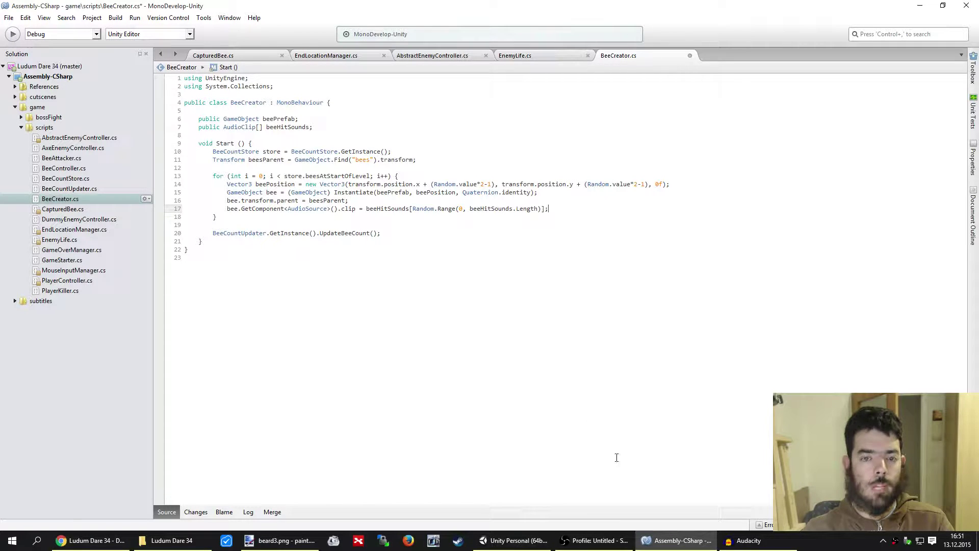
# Back in Unity, remove the Audio Source component from the player
pyautogui.click(533, 545)
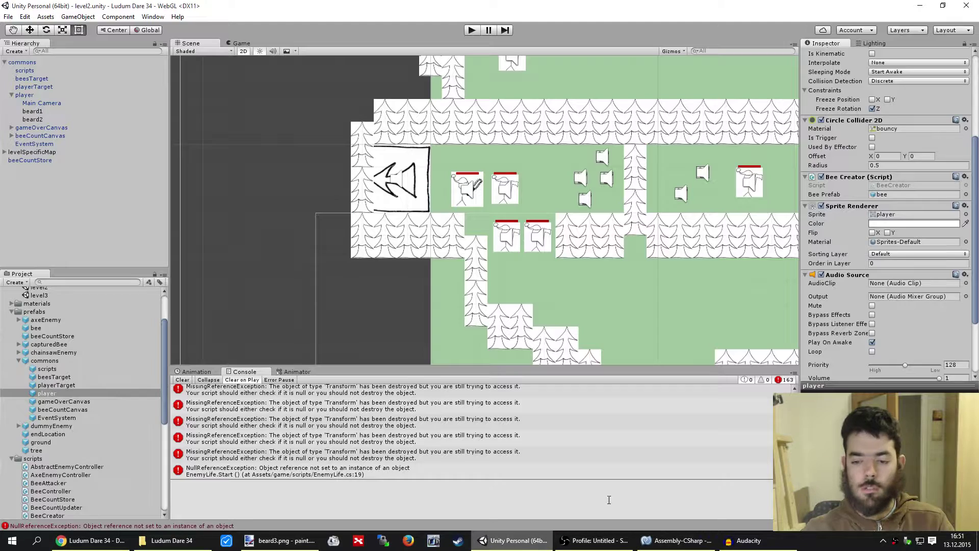
pyautogui.scroll(-3, 905, 341)
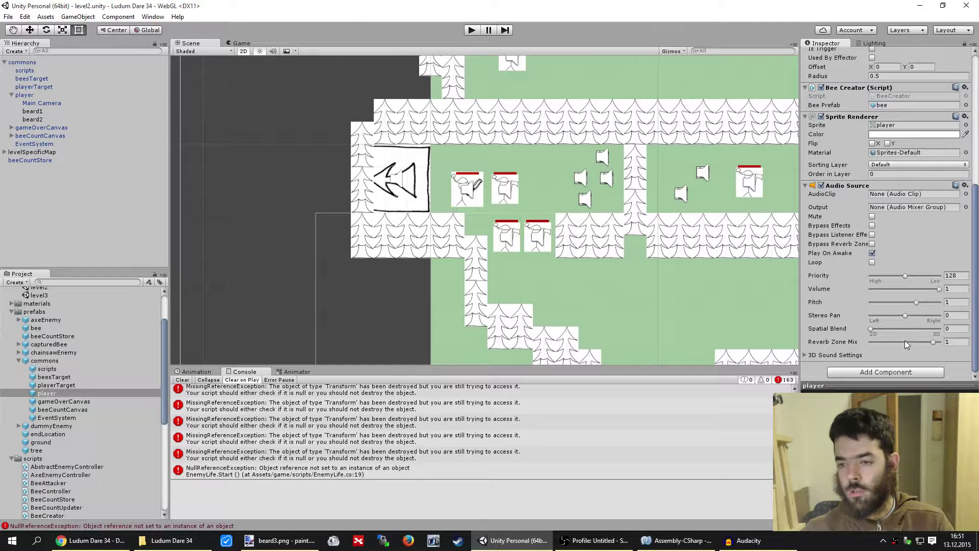
pyautogui.rightClick(860, 186)
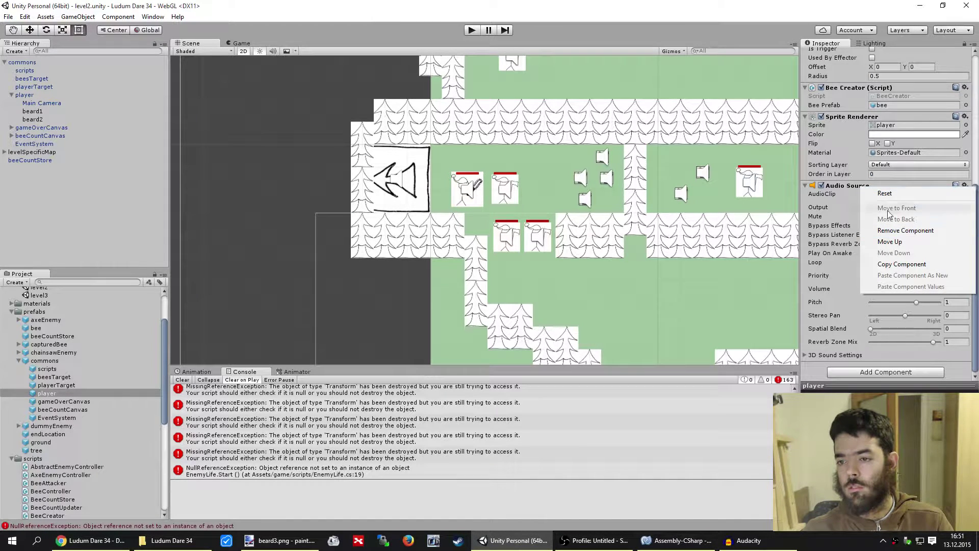
pyautogui.click(887, 230)
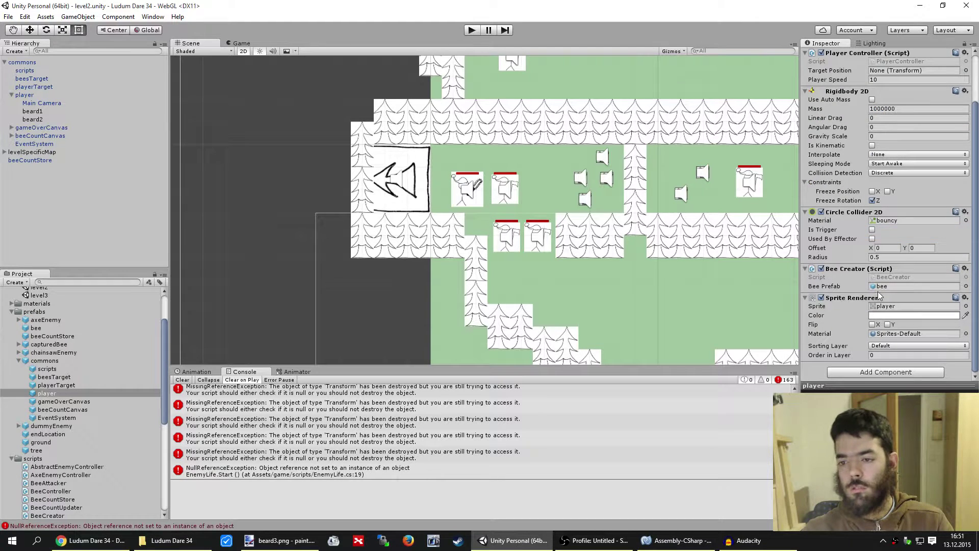
# Add an Audio Source with Play On Awake off to the bee prefab, then open BeeAttacker
pyautogui.click(38, 329)
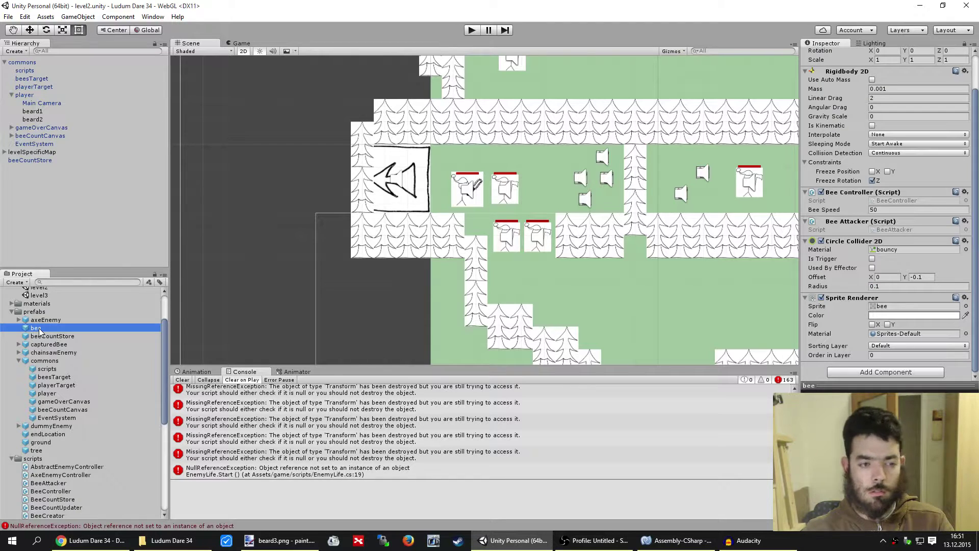
pyautogui.click(874, 374)
pyautogui.press('Return')
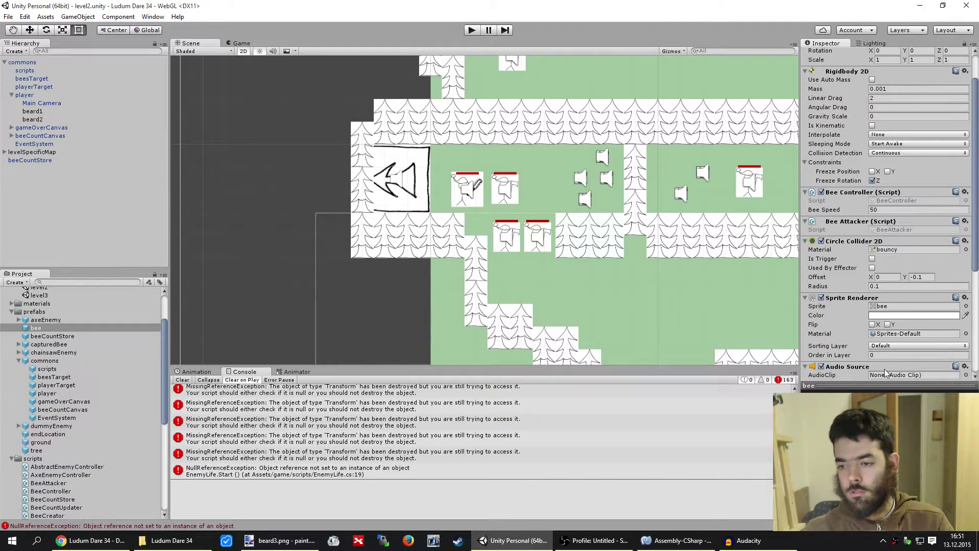
pyautogui.scroll(-5, 883, 352)
pyautogui.click(872, 253)
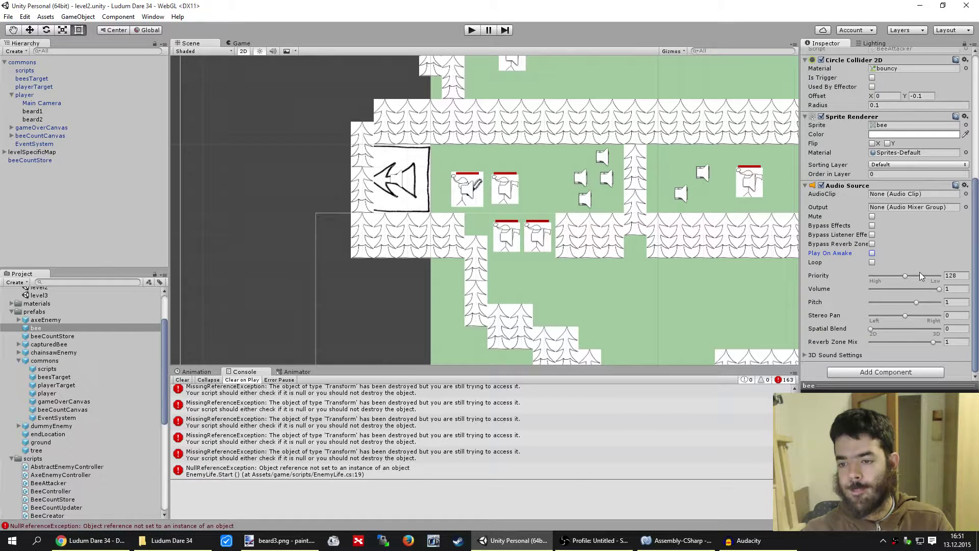
pyautogui.scroll(3, 918, 272)
pyautogui.scroll(3, 918, 271)
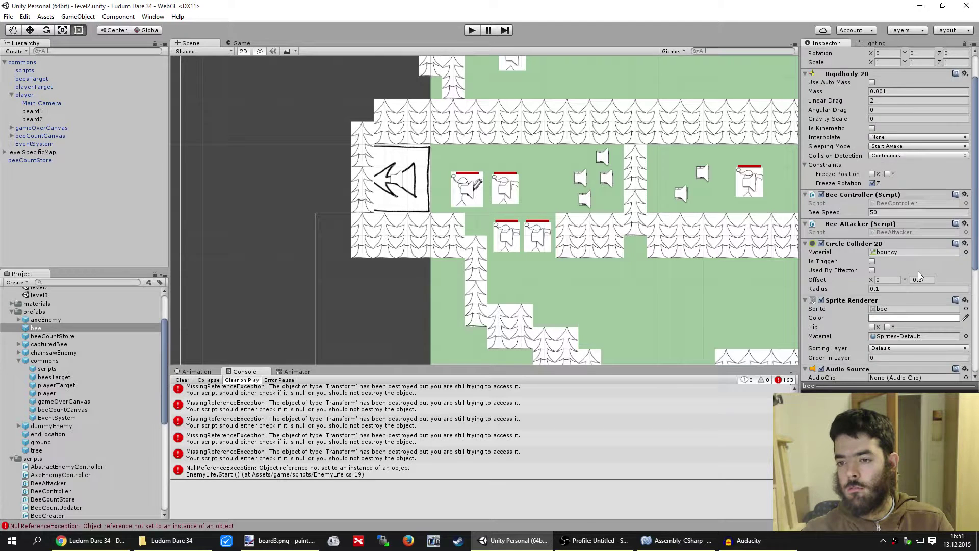
pyautogui.scroll(1, 918, 272)
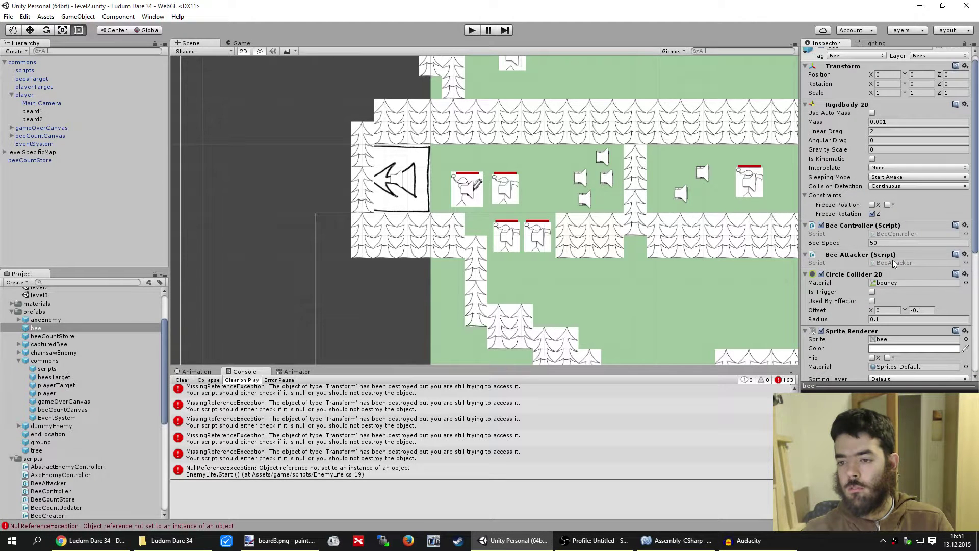
pyautogui.doubleClick(893, 263)
# Declare a private AudioSource audioSource field in the BeeAttacker class
pyautogui.click(699, 549)
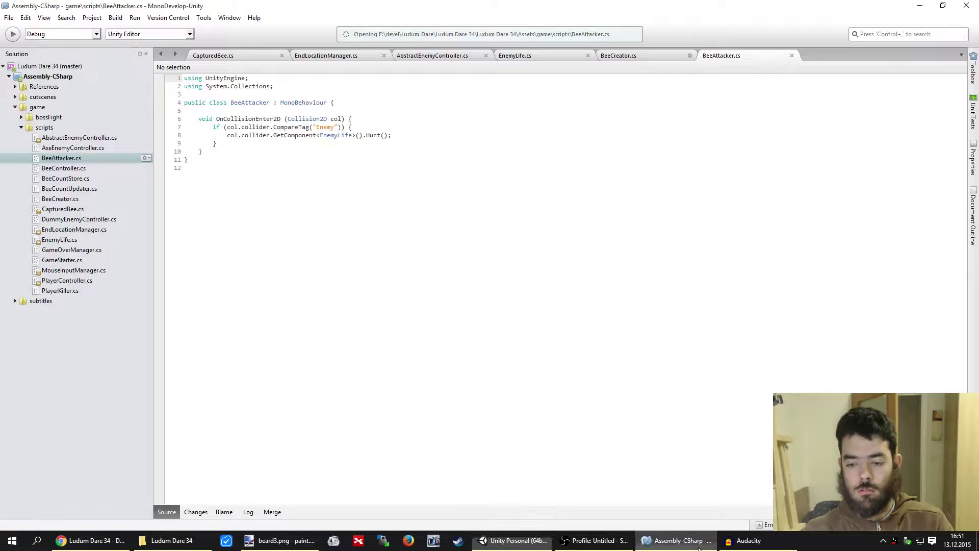
pyautogui.click(398, 135)
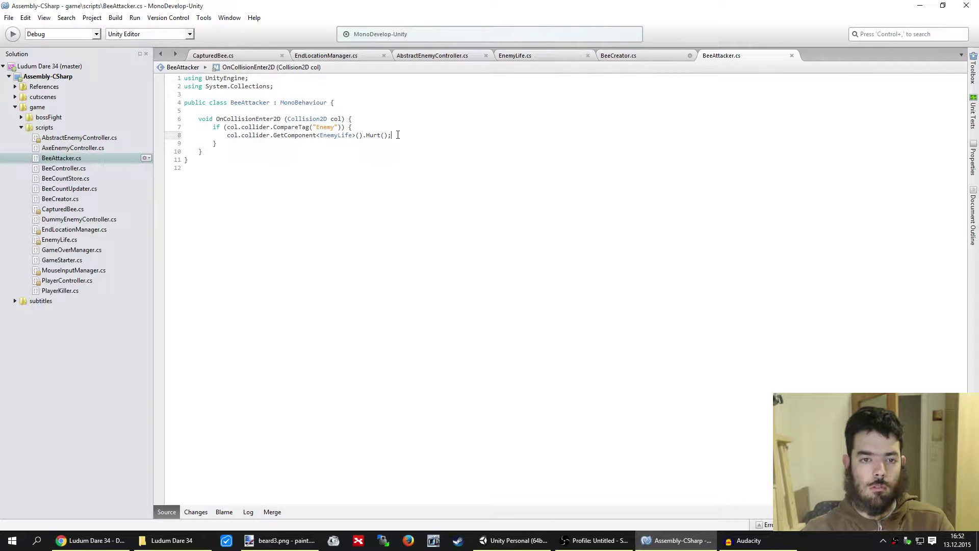
pyautogui.press('Up')
pyautogui.press('Up')
pyautogui.press('Up')
pyautogui.press('Up')
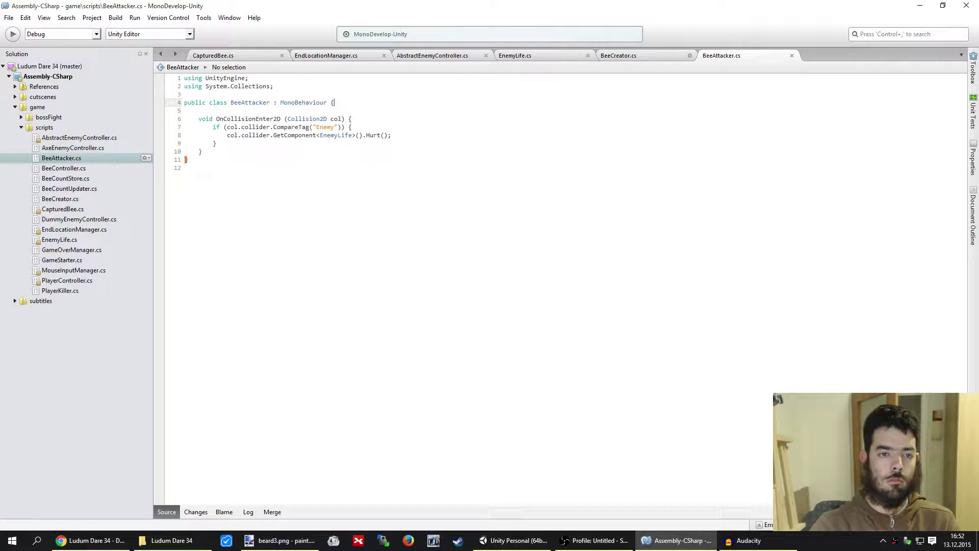
pyautogui.press('Return')
pyautogui.press('Return')
pyautogui.write('private ')
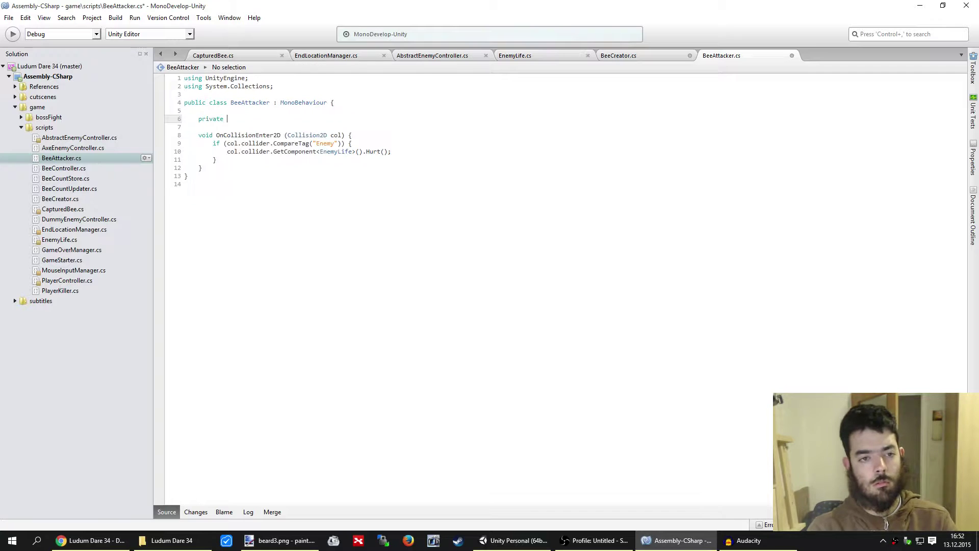
pyautogui.write('AudioSource ')
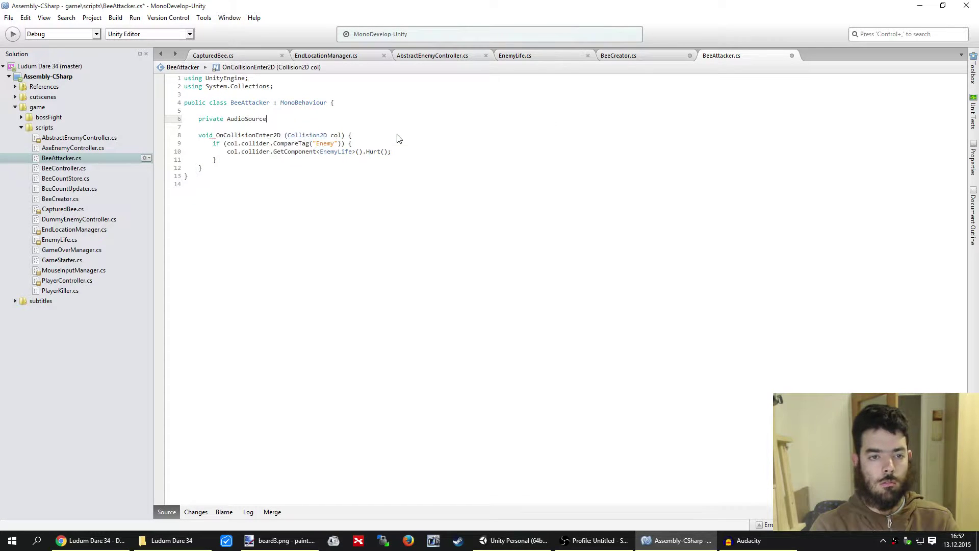
pyautogui.write('audioSour')
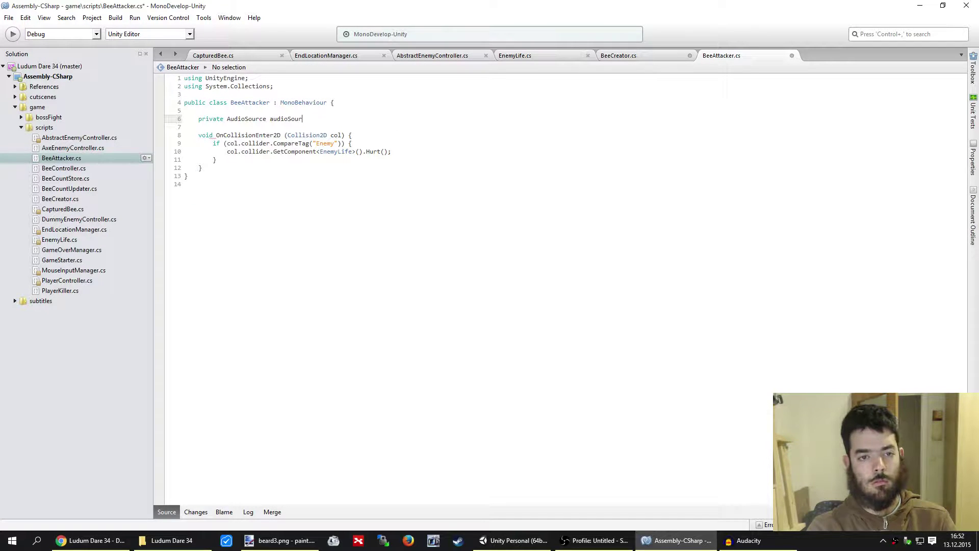
pyautogui.write('ce;')
pyautogui.press('Return')
pyautogui.press('Return')
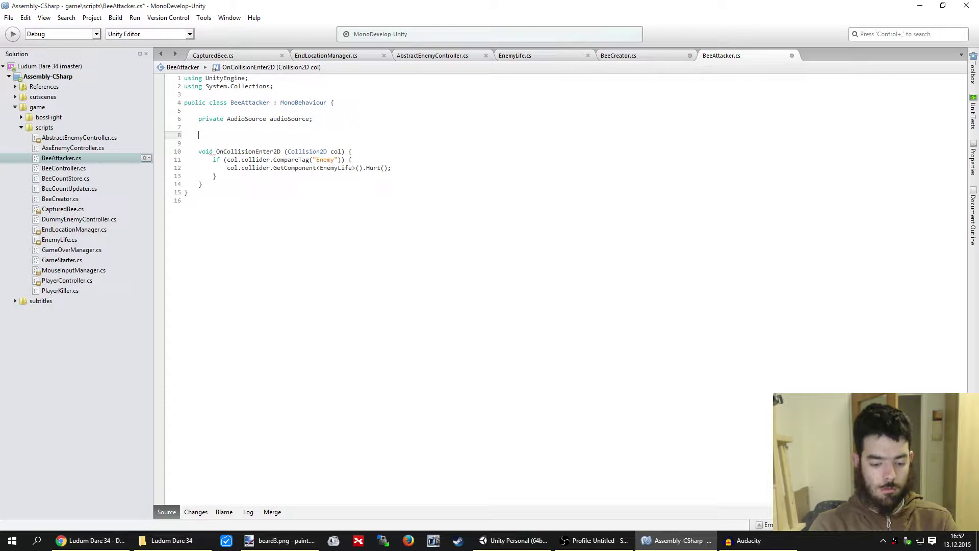
# Add a Start method assigning audioSource = GetComponent<AudioSource>()
pyautogui.write('void Start')
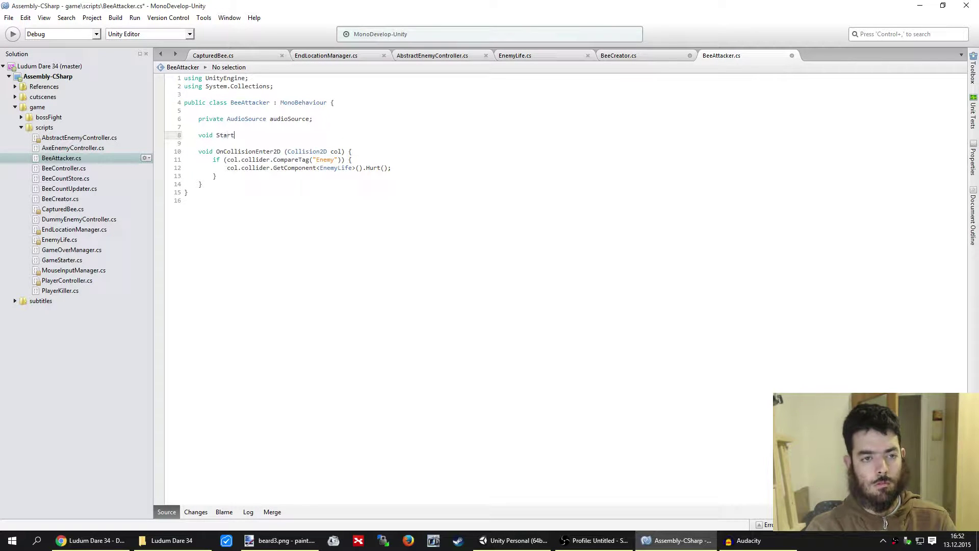
pyautogui.write('() ')
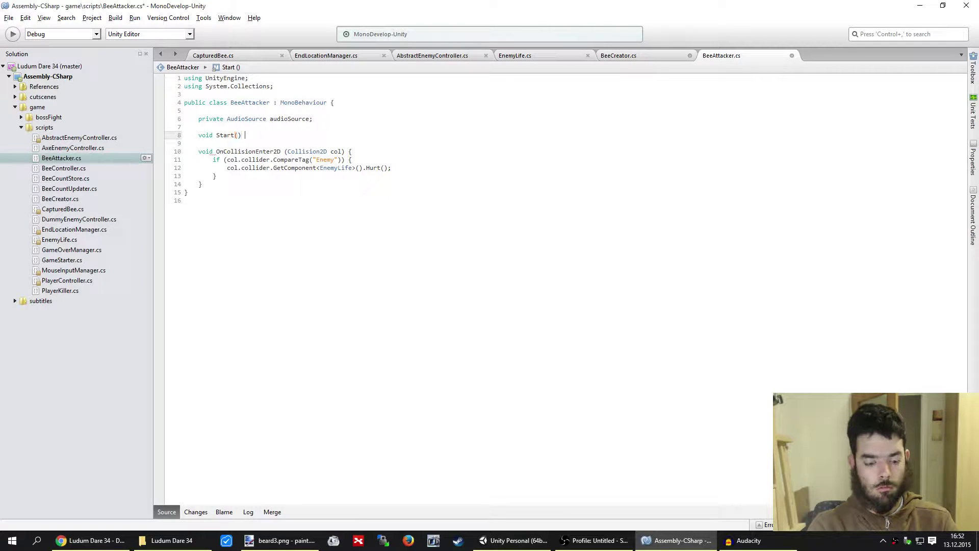
pyautogui.write('{')
pyautogui.press('Return')
pyautogui.write('au')
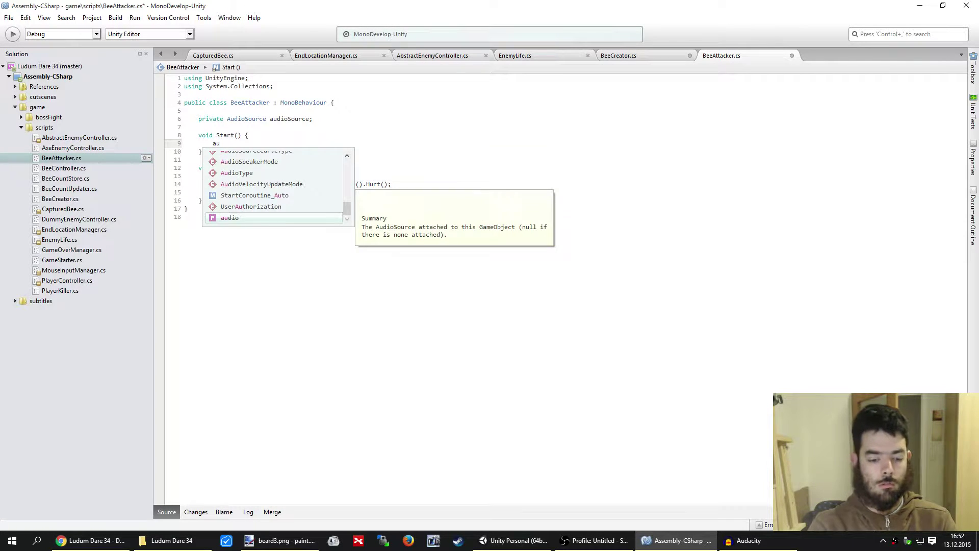
pyautogui.write('dios')
pyautogui.press('Return')
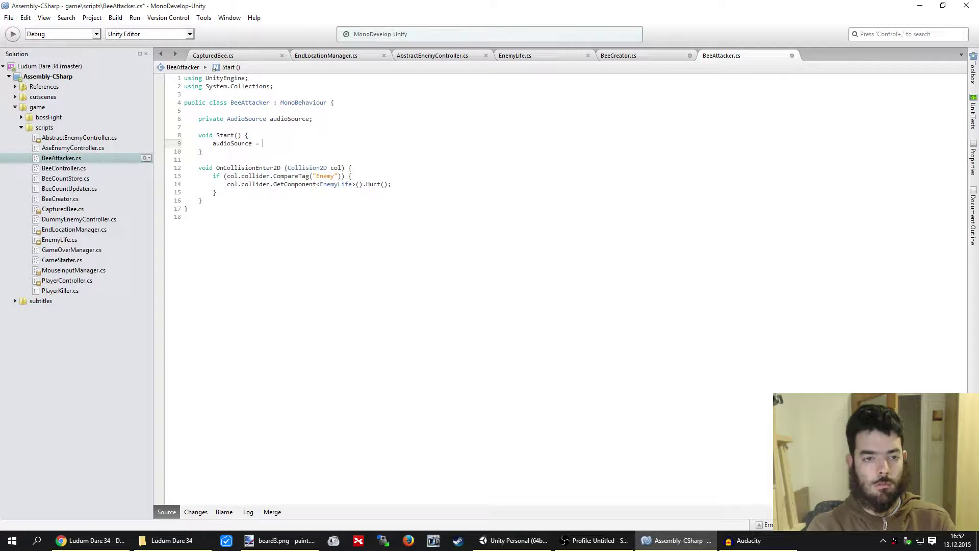
pyautogui.write('GetCo')
pyautogui.press('Return')
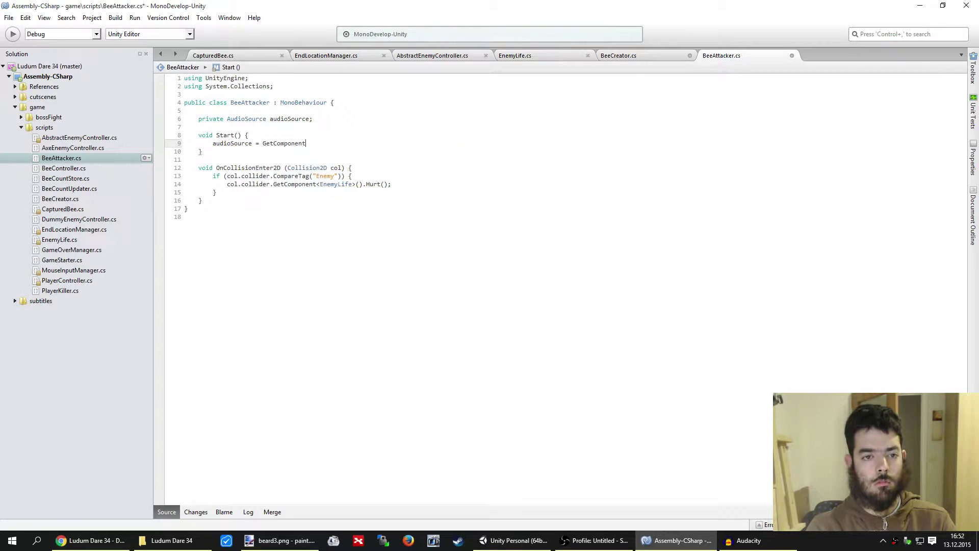
pyautogui.write('<AudioS')
pyautogui.press('Return')
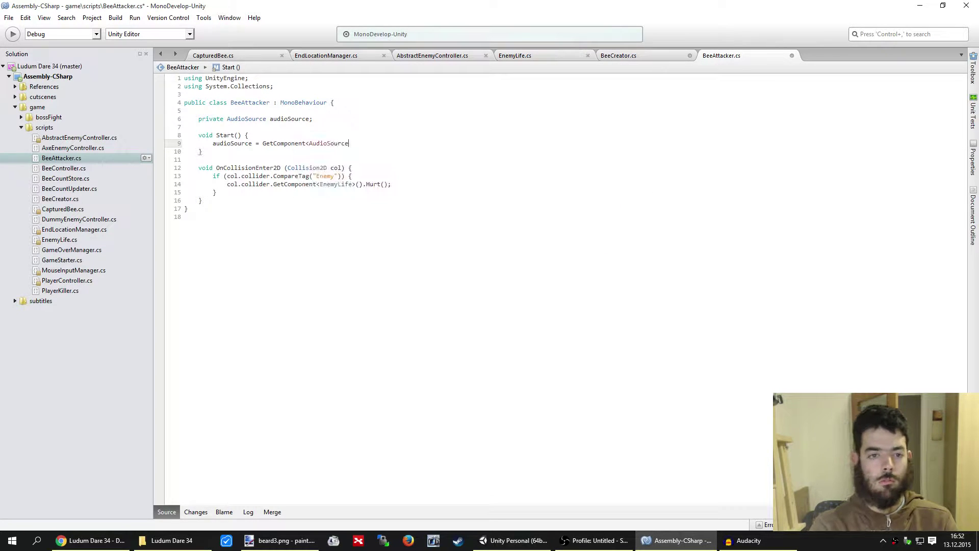
pyautogui.write('();')
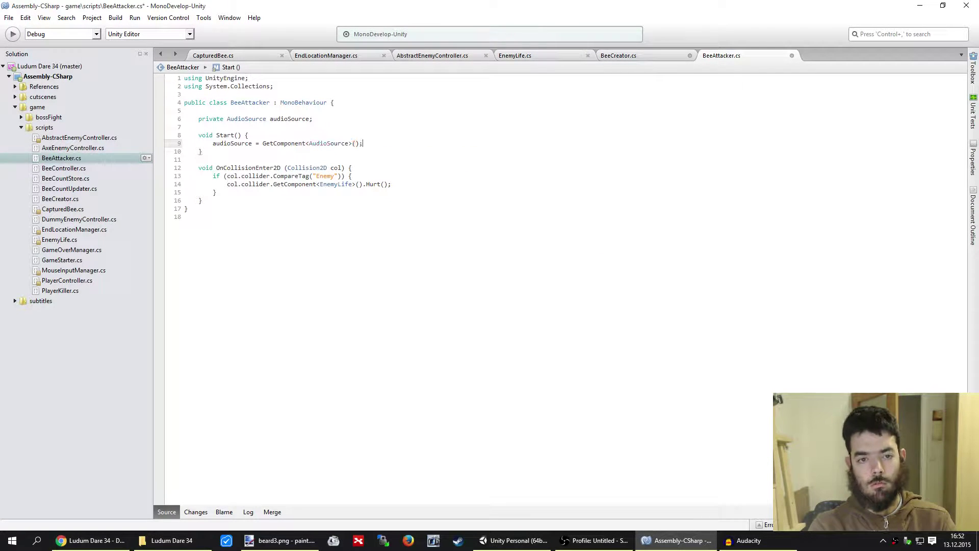
pyautogui.press('Down')
pyautogui.press('Down')
pyautogui.press('Down')
pyautogui.press('Down')
pyautogui.press('Down')
# Call audioSource.Play() after the Hurt call, save BeeAttacker.cs, and run the game in Unity
pyautogui.press('End')
pyautogui.press('Return')
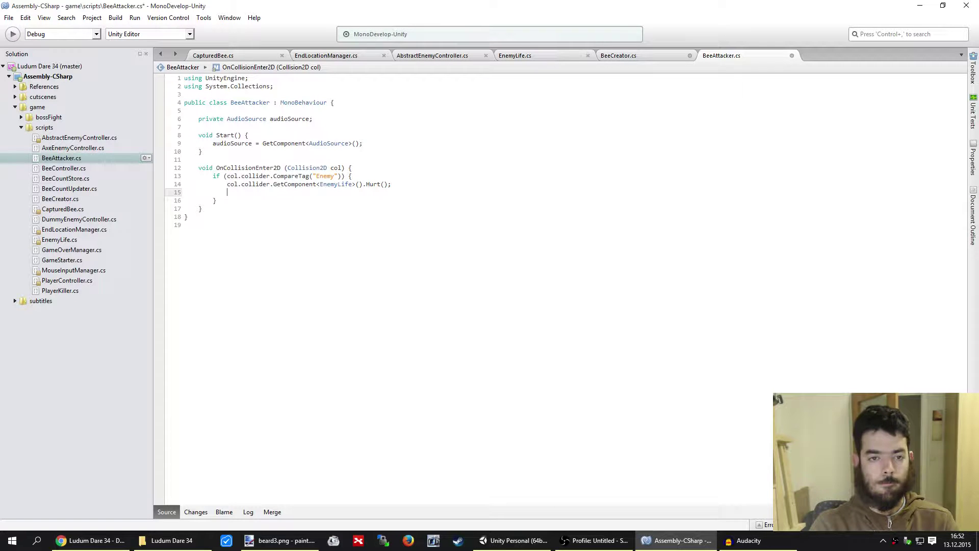
pyautogui.write('audios')
pyautogui.press('Return')
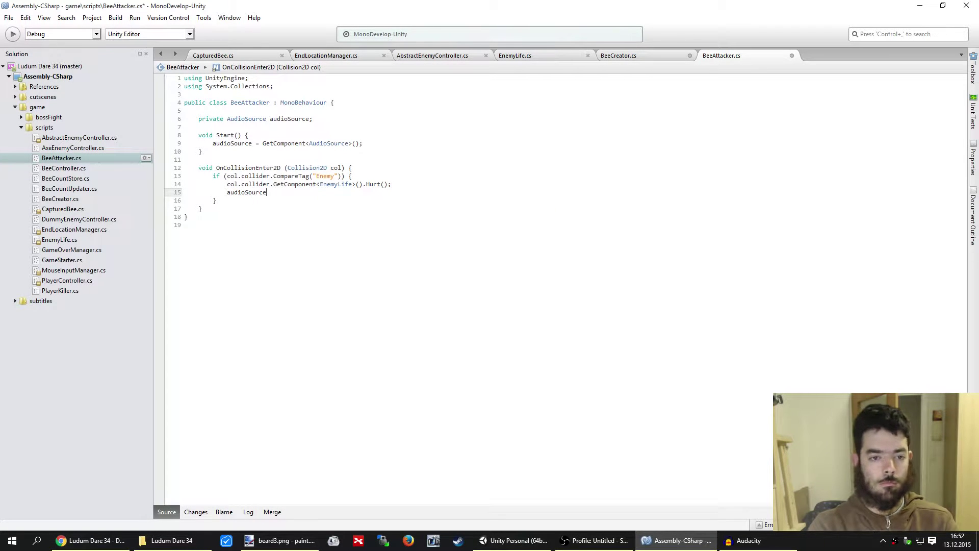
pyautogui.write('.Pl')
pyautogui.press('Return')
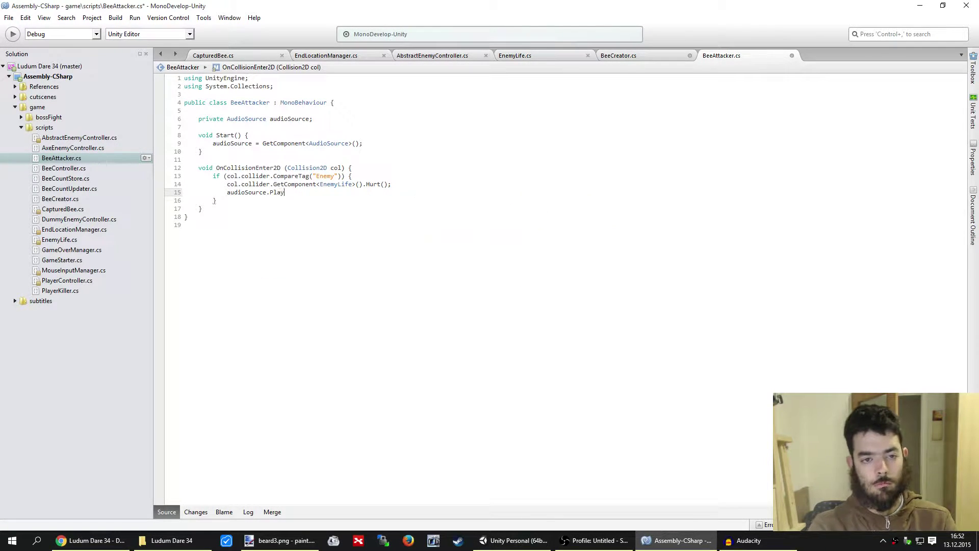
pyautogui.write('();')
pyautogui.hotkey('ctrl', 's')
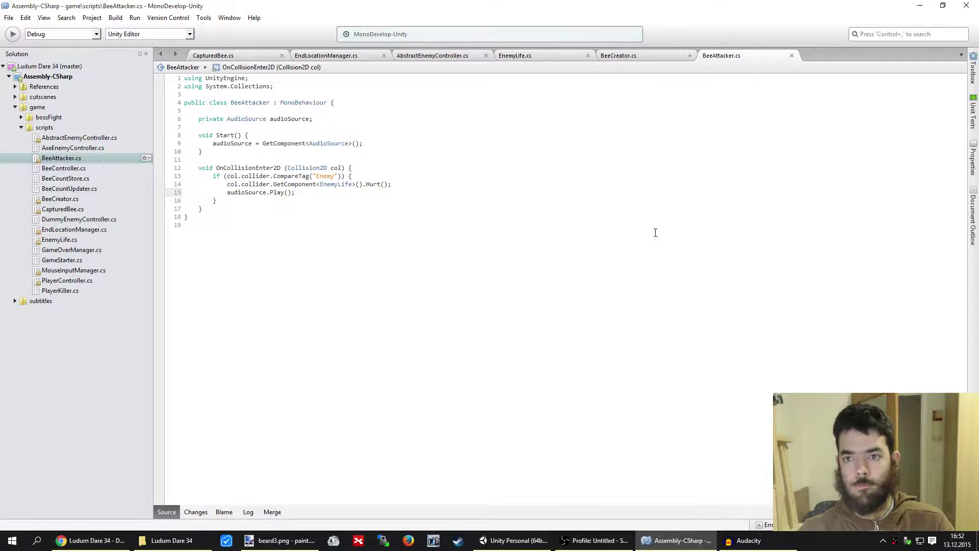
pyautogui.click(512, 540)
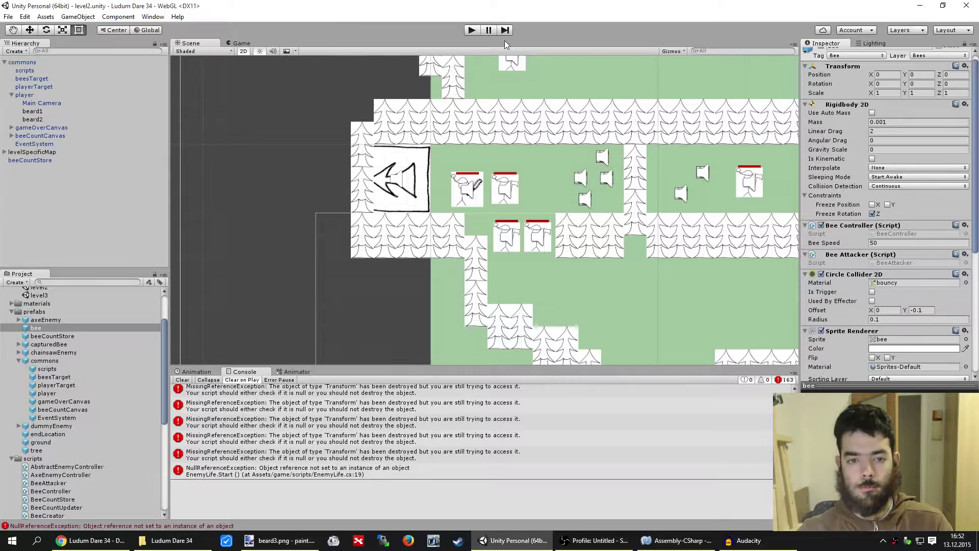
pyautogui.click(473, 30)
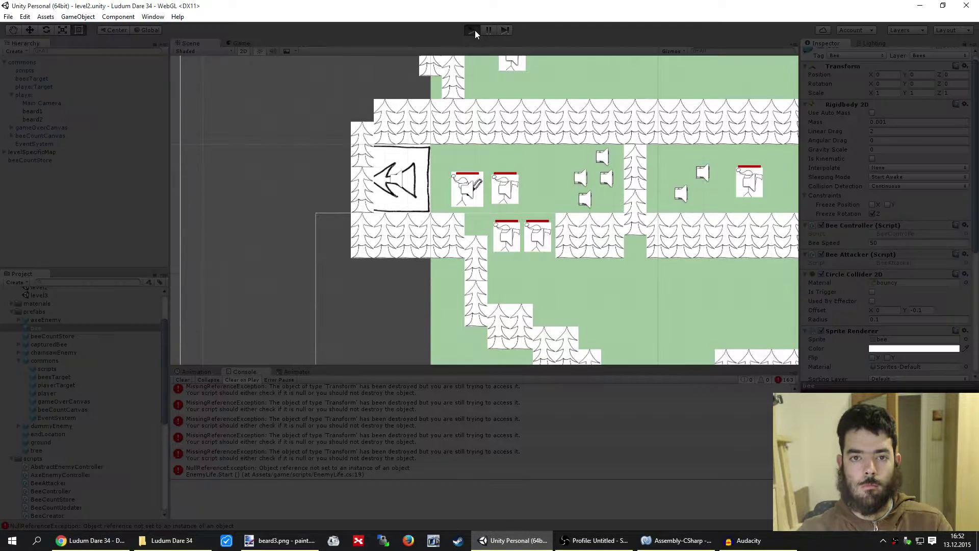
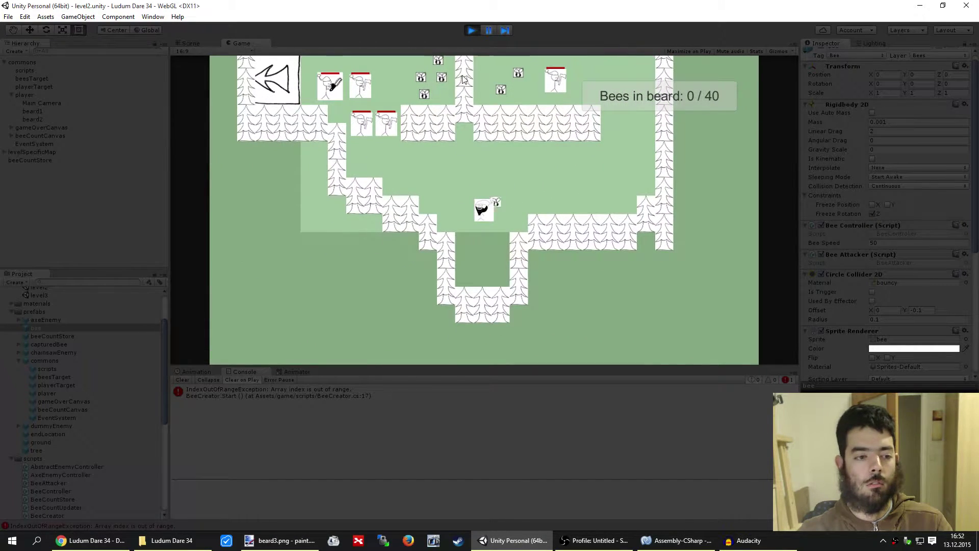
# Stop play, select the player prefab, and expand its Bee Hit Sounds list
pyautogui.click(472, 30)
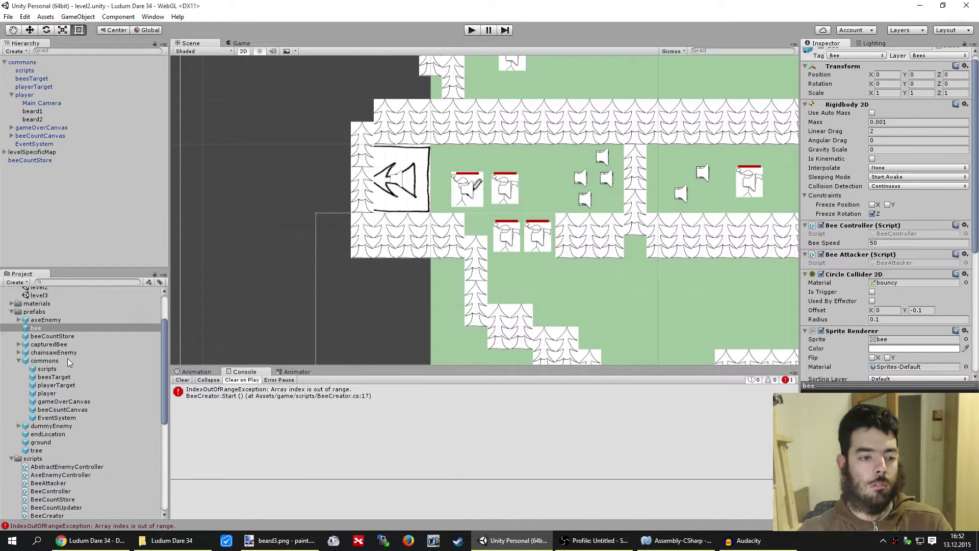
pyautogui.click(47, 394)
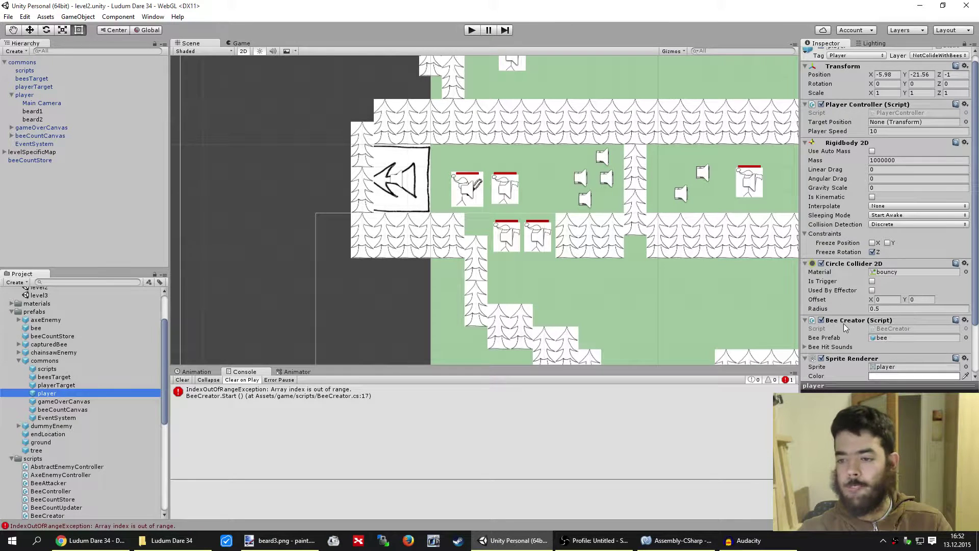
pyautogui.scroll(-3, 837, 320)
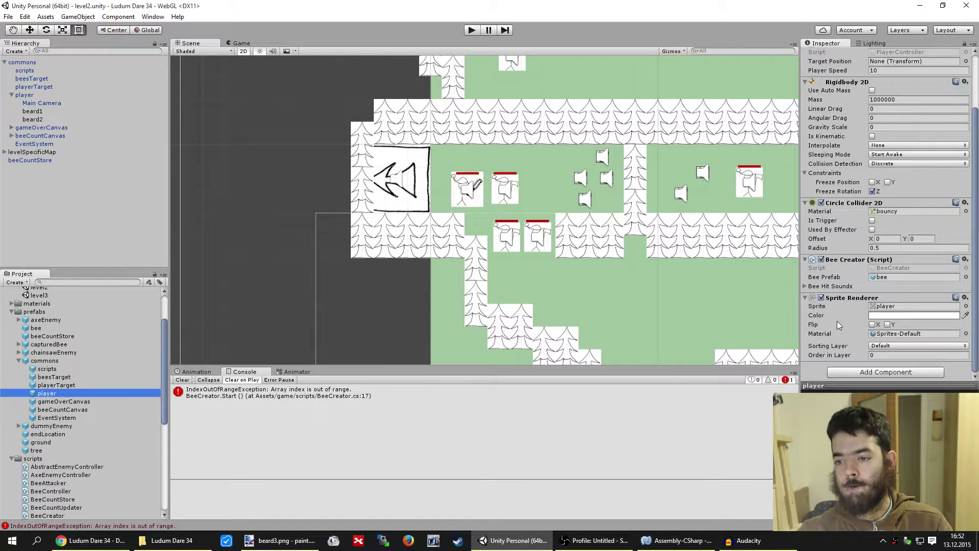
pyautogui.scroll(4, 837, 320)
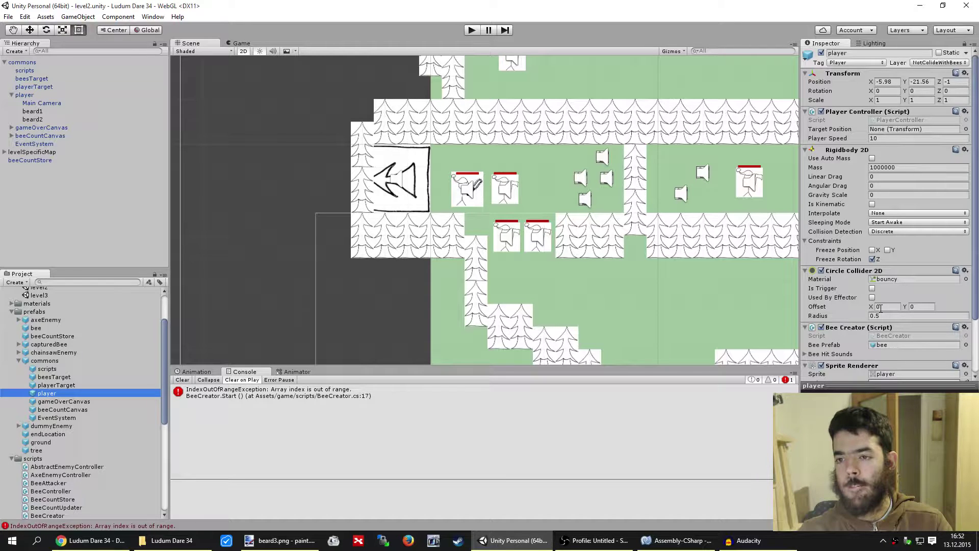
pyautogui.scroll(-3, 871, 312)
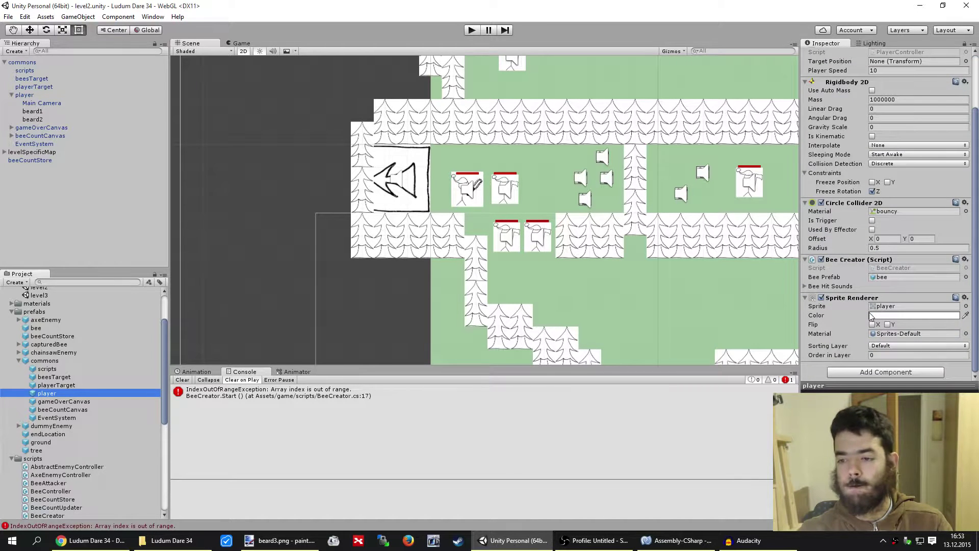
pyautogui.click(804, 286)
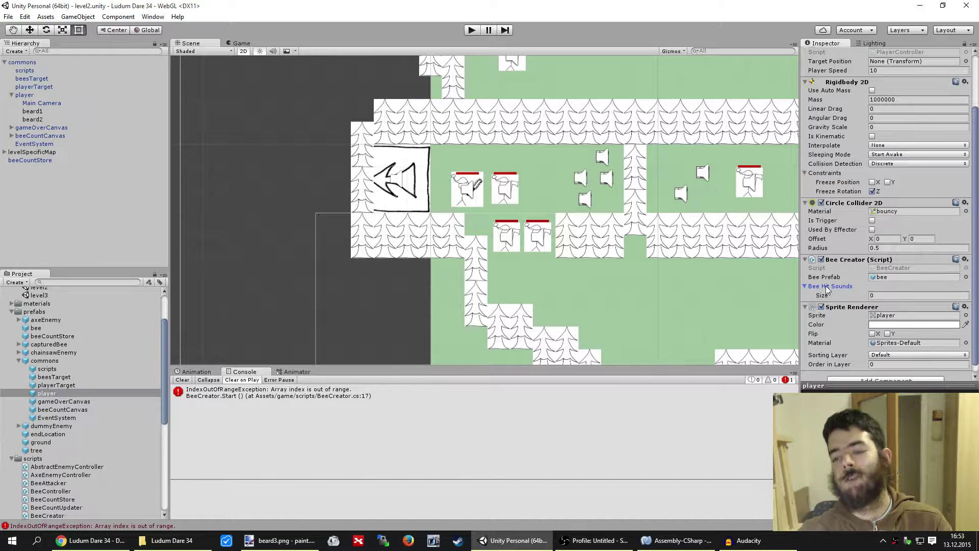
# Select the beeHit1–beeHit5 clips, then bring the player prefab back into view
pyautogui.scroll(-10, 81, 384)
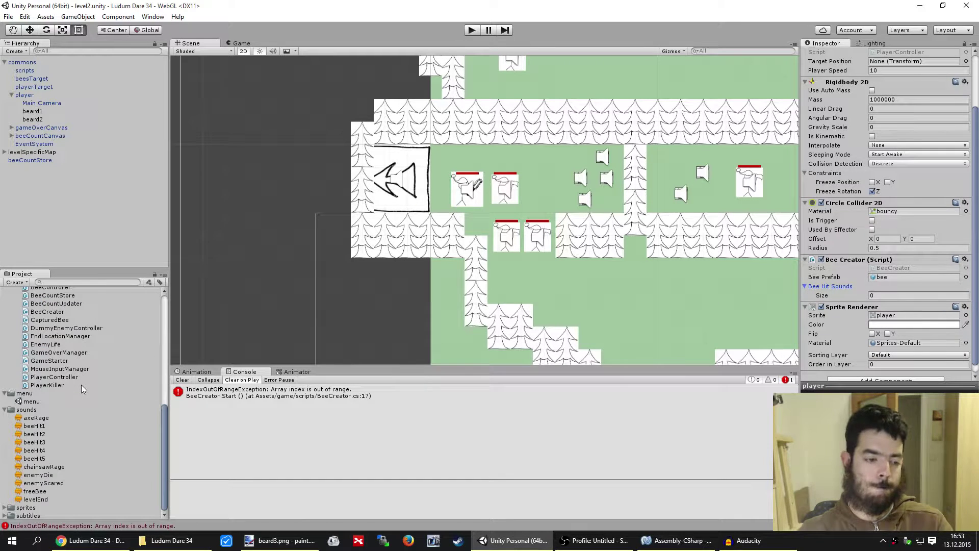
pyautogui.click(59, 425)
pyautogui.keyDown('shift'); pyautogui.click(48, 460); pyautogui.keyUp('shift')
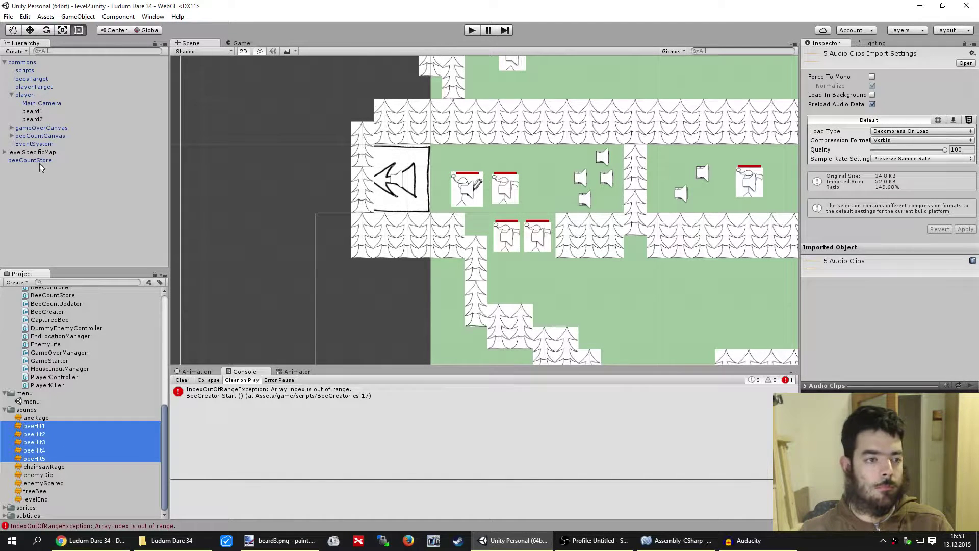
pyautogui.scroll(3, 54, 346)
pyautogui.scroll(2, 54, 346)
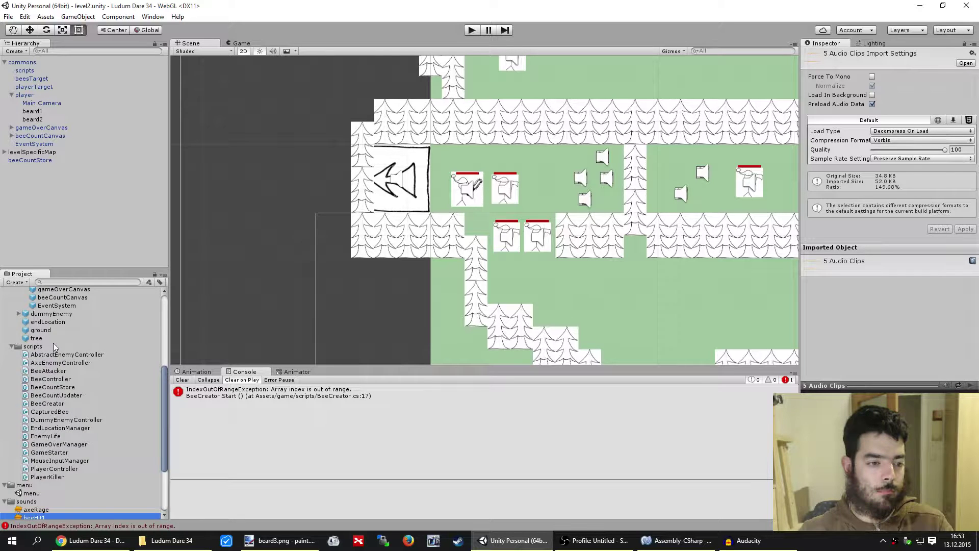
pyautogui.scroll(1, 54, 347)
pyautogui.scroll(2, 54, 347)
pyautogui.click(97, 342)
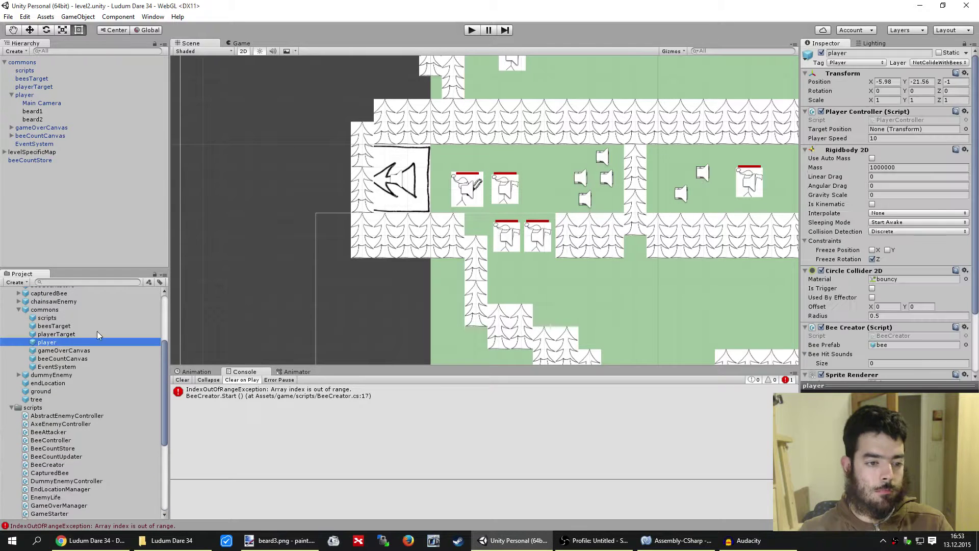
# Lock the Inspector, drag beeHit1–beeHit5 into Bee Hit Sounds, and start Play mode
pyautogui.click(965, 45)
pyautogui.scroll(-7, 73, 300)
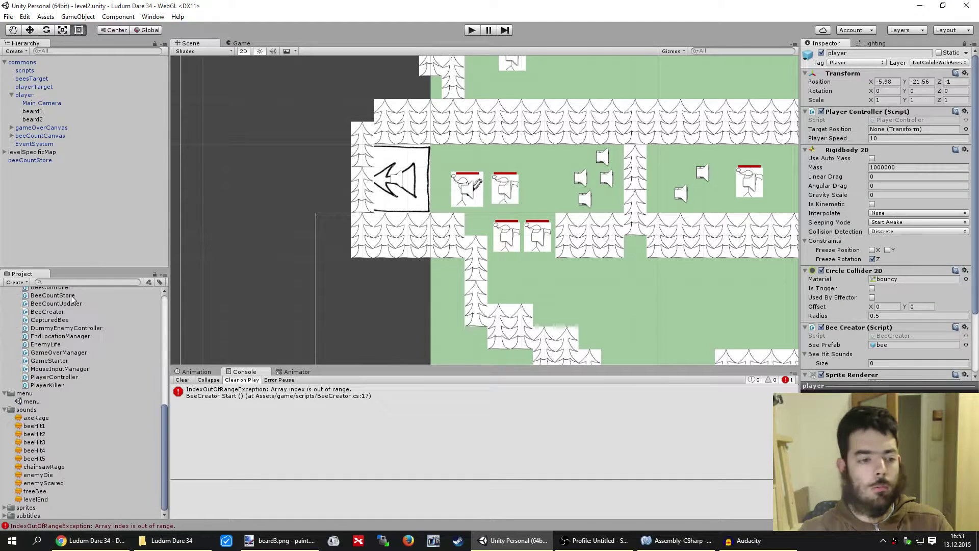
pyautogui.click(50, 426)
pyautogui.keyDown('shift'); pyautogui.click(51, 459); pyautogui.keyUp('shift')
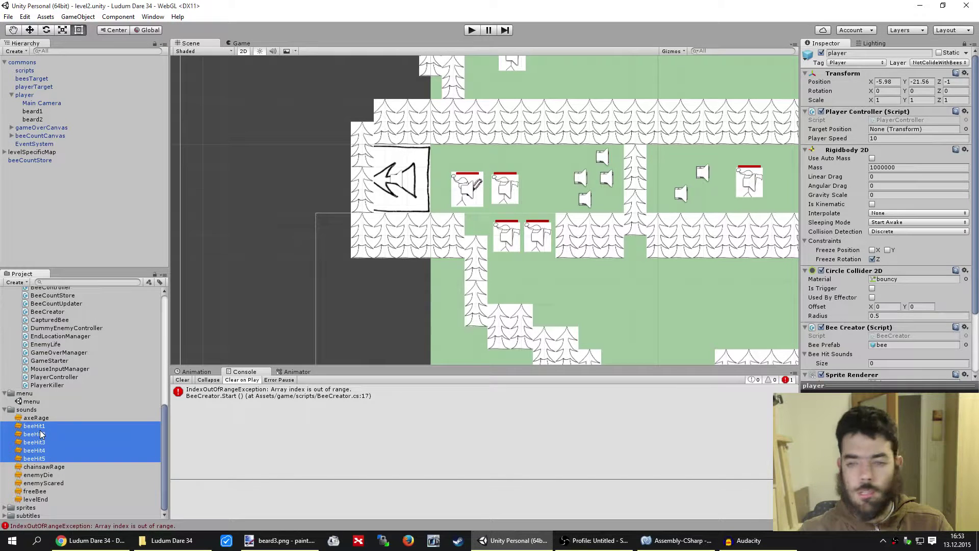
pyautogui.moveTo(40, 434); pyautogui.dragTo(743, 399)
pyautogui.moveTo(832, 386)
pyautogui.mouseDown()
pyautogui.moveTo(857, 342)
pyautogui.moveTo(837, 324)
pyautogui.mouseUp()
pyautogui.scroll(-3, 888, 316)
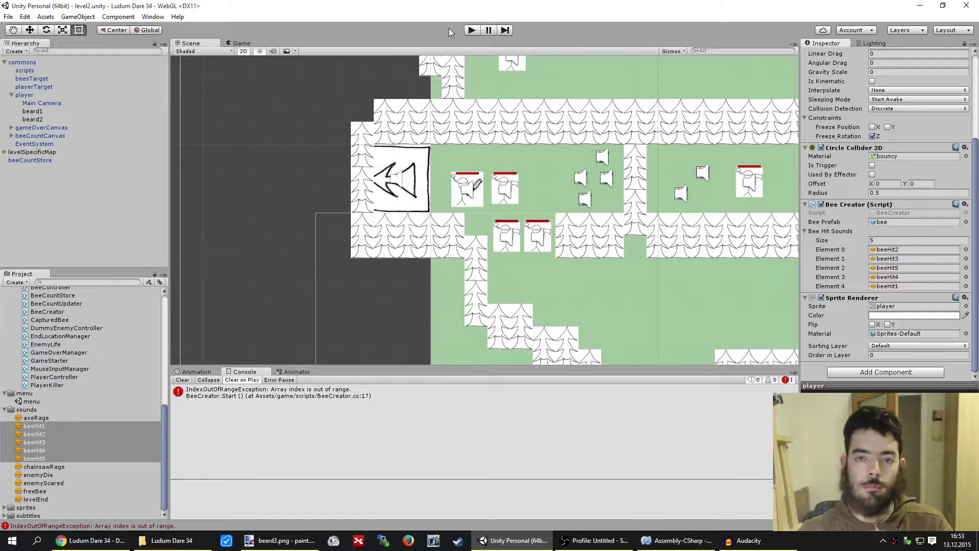
pyautogui.click(470, 31)
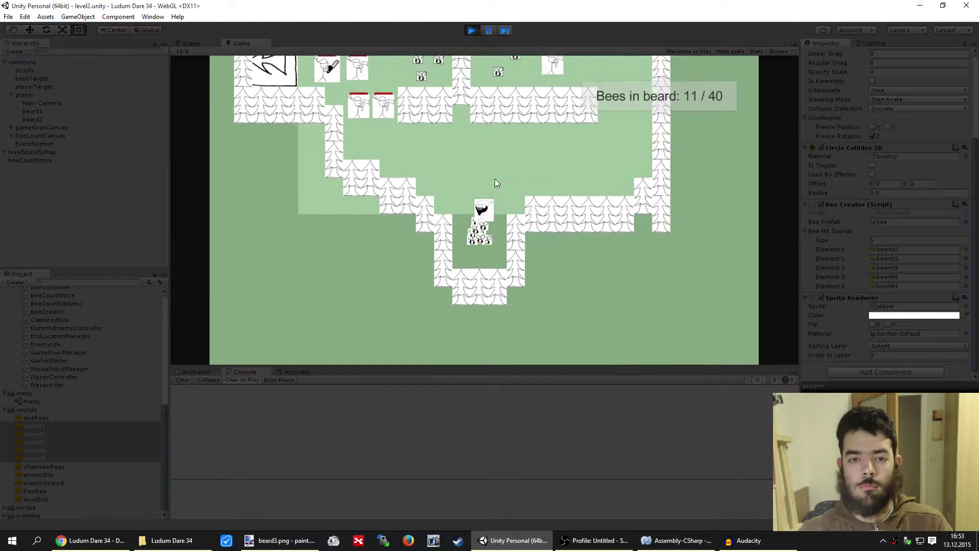
# Steer the player through the maze collecting bees and send the swarm at nearby enemies
pyautogui.moveTo(495, 178)
pyautogui.mouseDown()
pyautogui.moveTo(475, 167)
pyautogui.moveTo(490, 158)
pyautogui.mouseUp()
pyautogui.moveTo(495, 244); pyautogui.dragTo(485, 126)
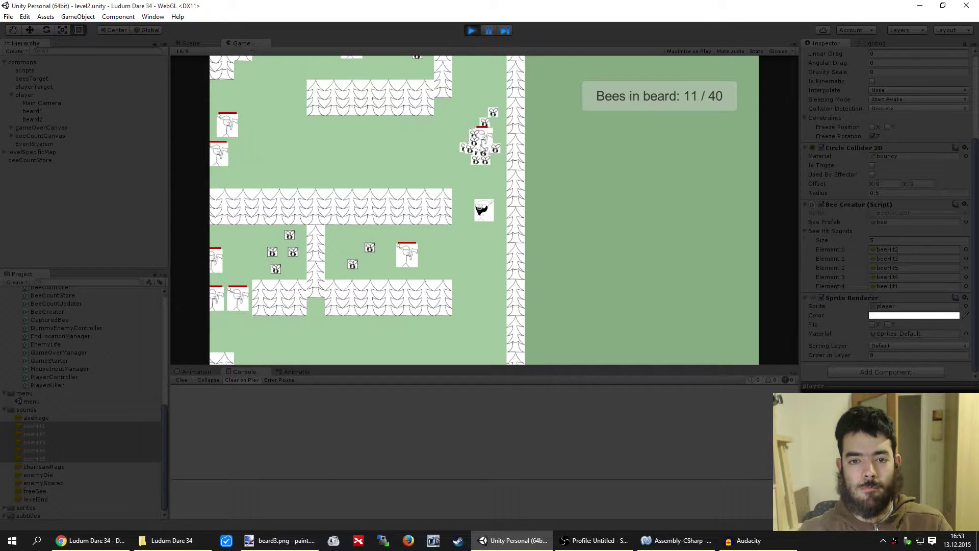
pyautogui.moveTo(464, 262)
pyautogui.mouseDown()
pyautogui.moveTo(498, 277)
pyautogui.moveTo(454, 175)
pyautogui.moveTo(434, 301)
pyautogui.mouseUp()
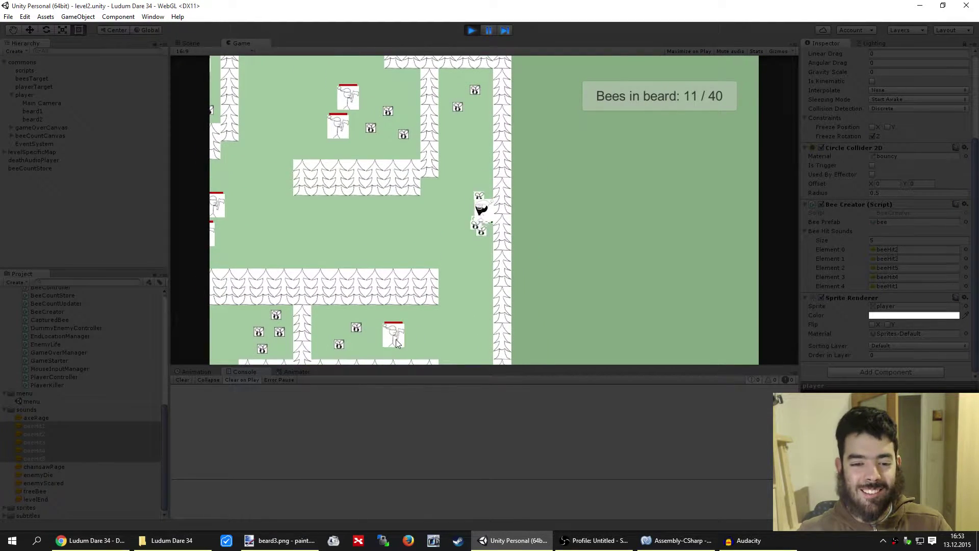
pyautogui.moveTo(396, 339); pyautogui.dragTo(463, 275)
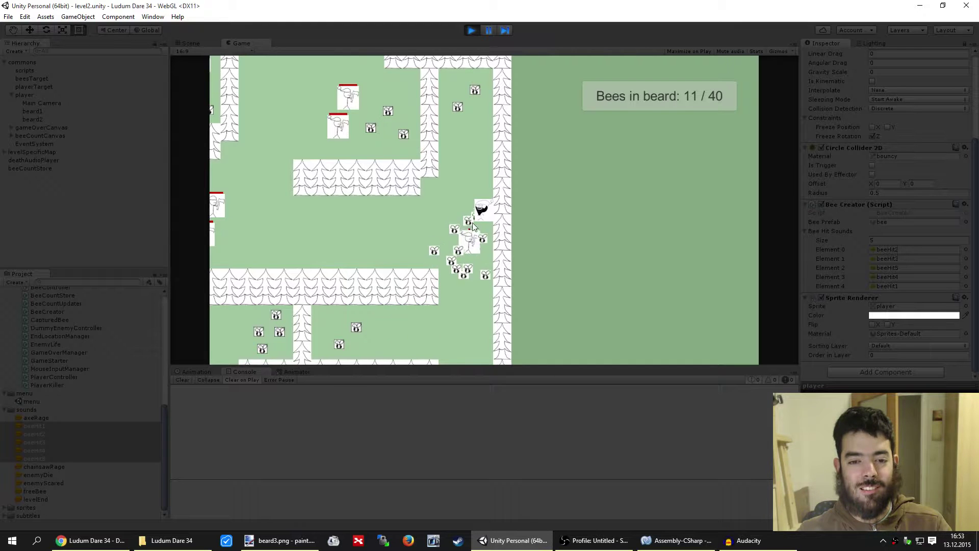
pyautogui.moveTo(473, 226)
pyautogui.mouseDown()
pyautogui.moveTo(472, 302)
pyautogui.moveTo(548, 226)
pyautogui.moveTo(423, 219)
pyautogui.mouseUp()
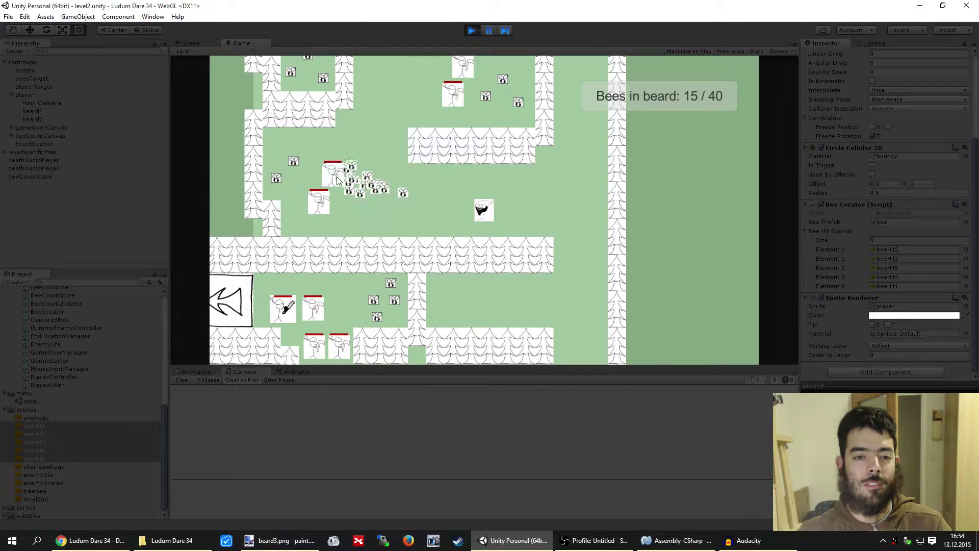
pyautogui.moveTo(527, 219); pyautogui.dragTo(494, 256)
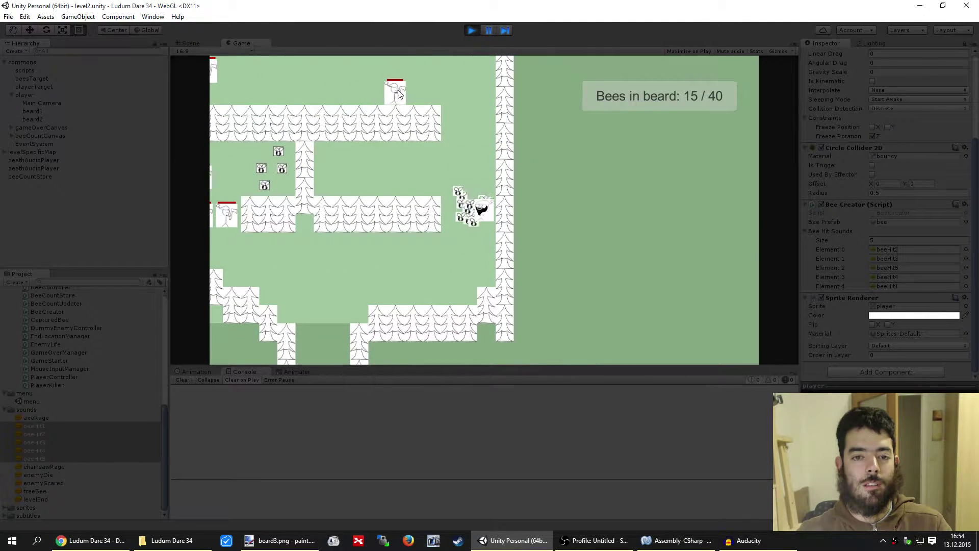
pyautogui.click(399, 93)
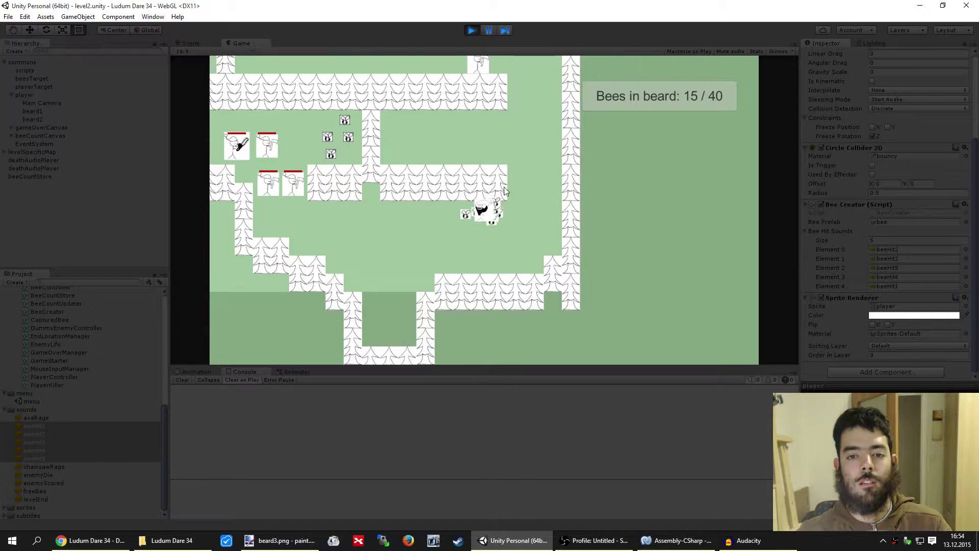
pyautogui.click(558, 177)
pyautogui.moveTo(541, 156)
pyautogui.mouseDown()
pyautogui.moveTo(535, 93)
pyautogui.moveTo(484, 69)
pyautogui.mouseUp()
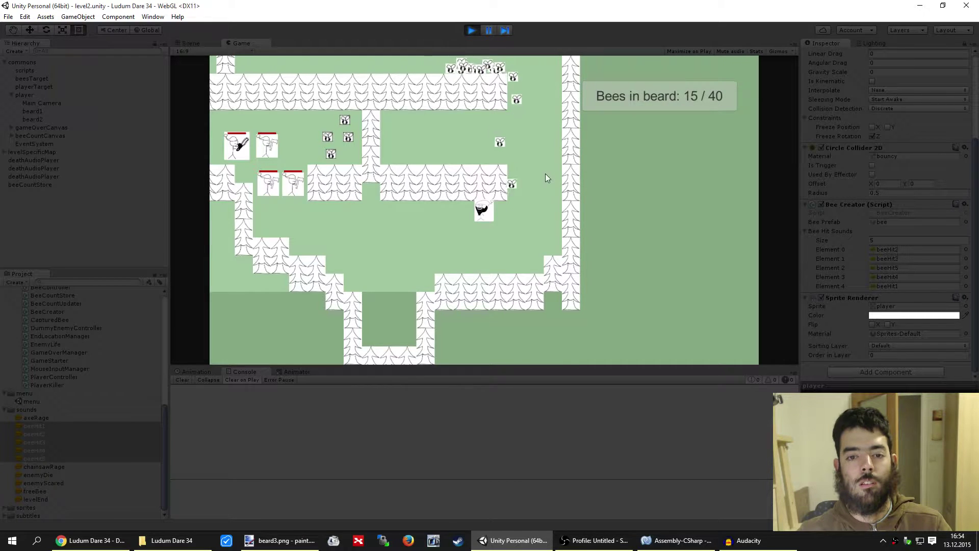
# Attack more enemies with the swarm, recall the bees, and move on to reach 20 / 40
pyautogui.moveTo(478, 66)
pyautogui.mouseDown(button='right')
pyautogui.moveTo(496, 169)
pyautogui.moveTo(445, 222)
pyautogui.mouseUp(button='right')
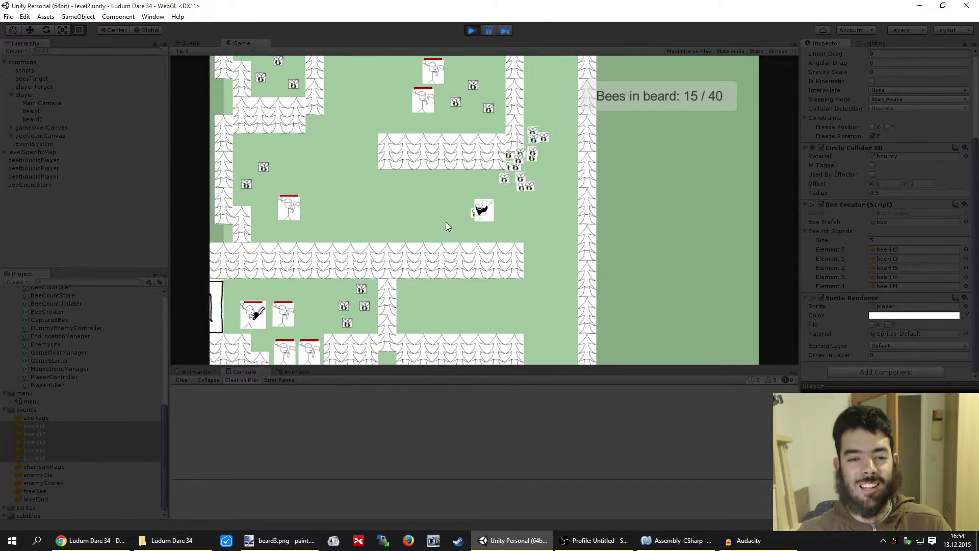
pyautogui.moveTo(289, 210); pyautogui.dragTo(358, 217)
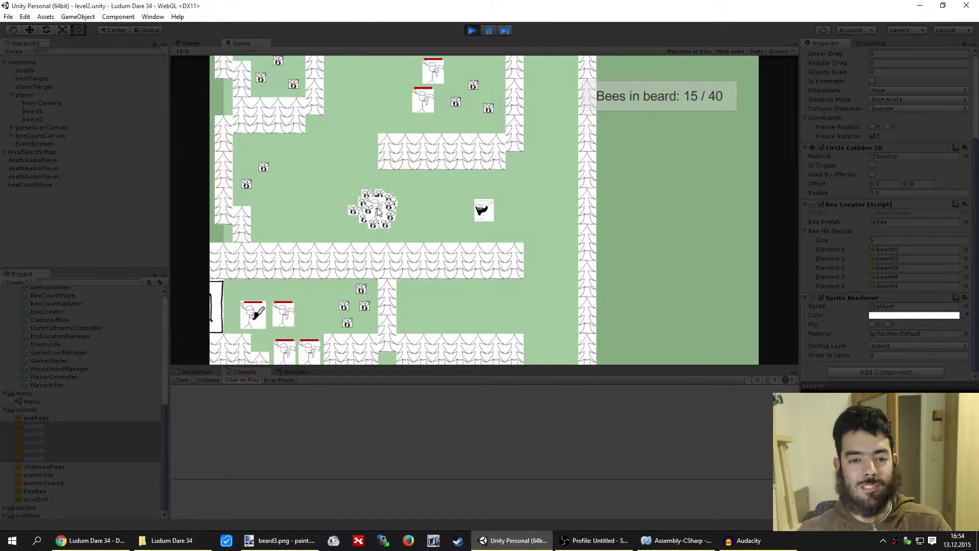
pyautogui.rightClick(546, 177)
pyautogui.moveTo(397, 210)
pyautogui.mouseDown(button='right')
pyautogui.moveTo(346, 199)
pyautogui.moveTo(499, 206)
pyautogui.mouseUp(button='right')
pyautogui.moveTo(505, 255); pyautogui.dragTo(455, 209, button='right')
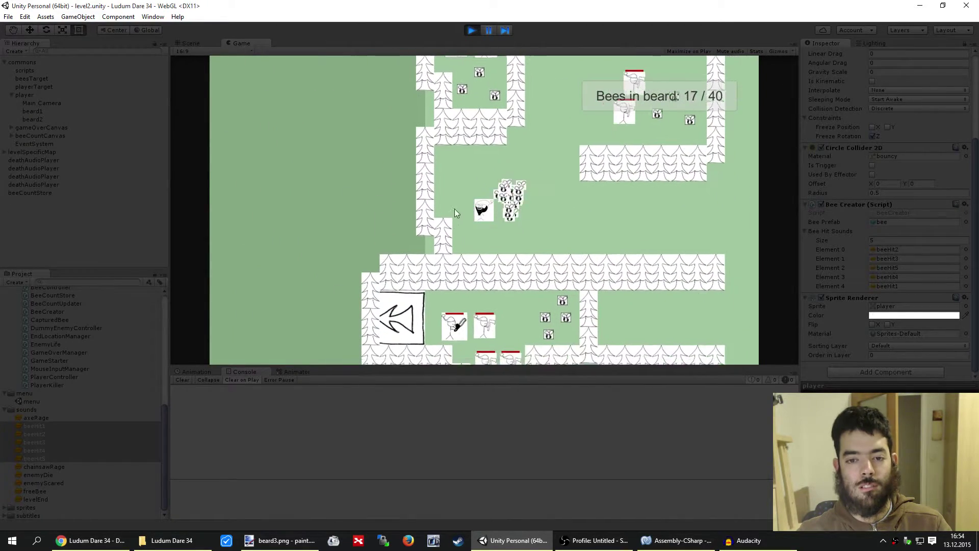
pyautogui.click(637, 122)
pyautogui.moveTo(640, 120); pyautogui.dragTo(586, 136)
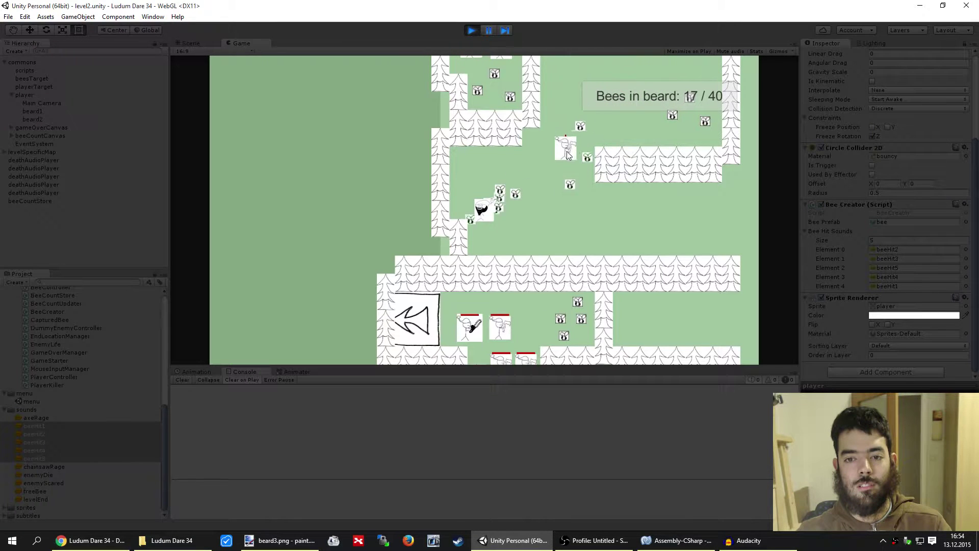
pyautogui.moveTo(549, 151)
pyautogui.mouseDown(button='right')
pyautogui.moveTo(553, 189)
pyautogui.moveTo(420, 167)
pyautogui.mouseUp(button='right')
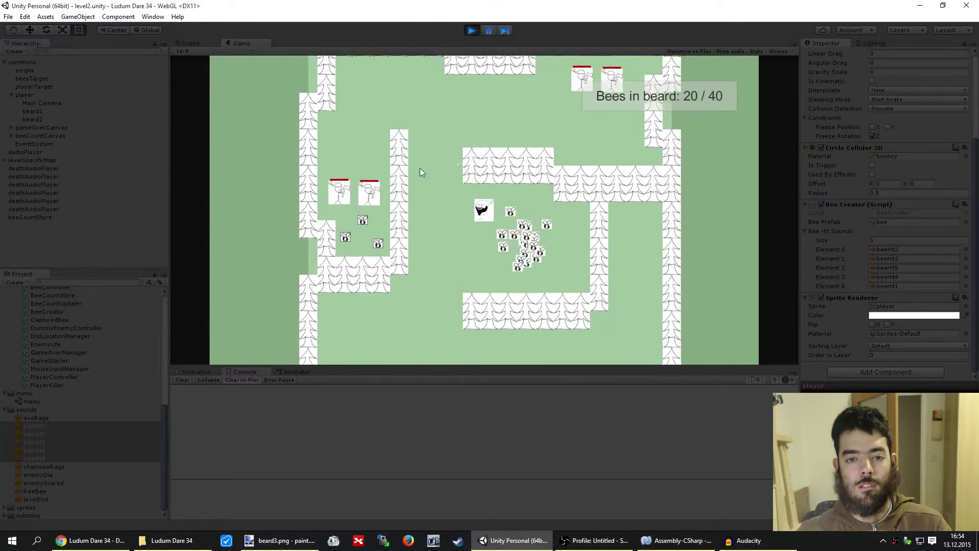
# Keep the swarm on the moving enemies, then recall the bees and walk through the maze
pyautogui.click(636, 160)
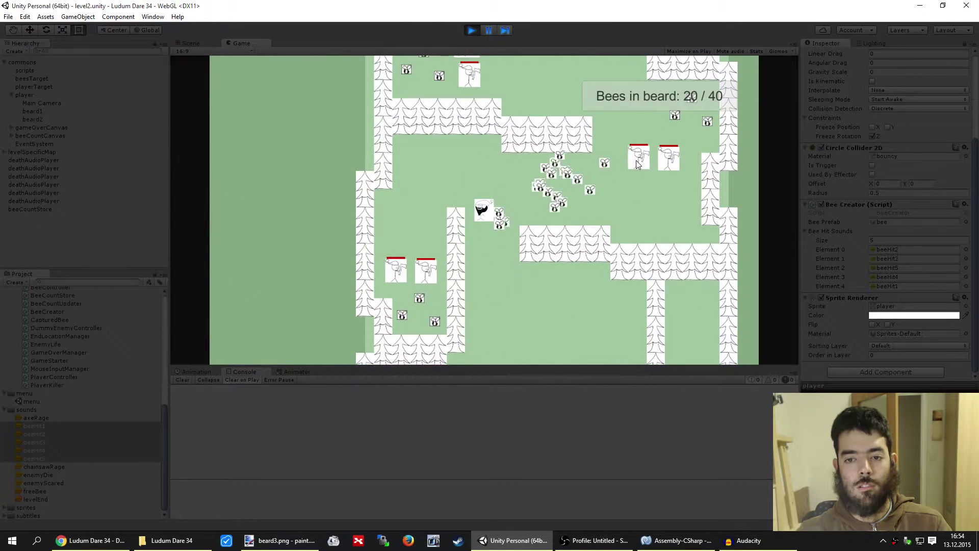
pyautogui.moveTo(636, 160); pyautogui.dragTo(601, 187)
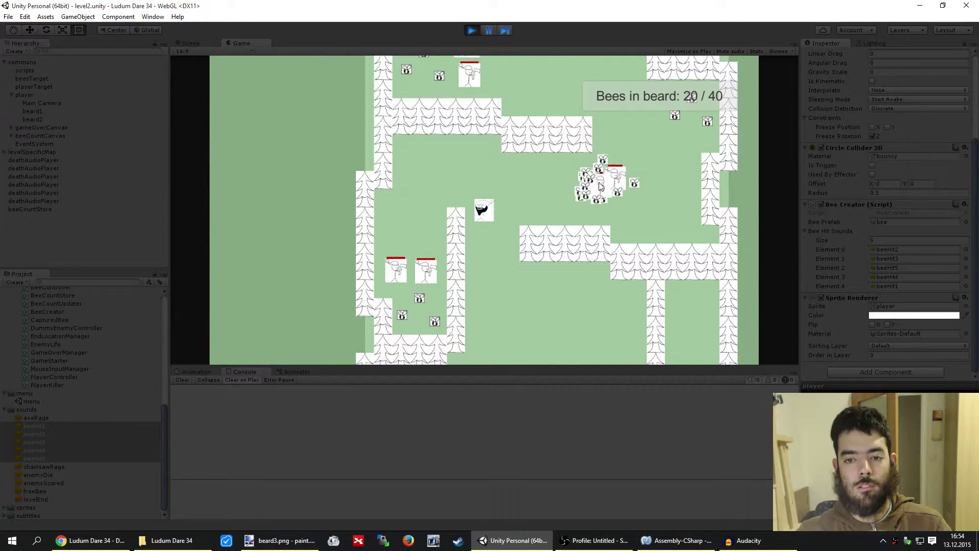
pyautogui.moveTo(570, 194); pyautogui.dragTo(532, 205)
pyautogui.moveTo(569, 189)
pyautogui.mouseDown(button='right')
pyautogui.moveTo(446, 168)
pyautogui.moveTo(490, 229)
pyautogui.moveTo(503, 217)
pyautogui.moveTo(428, 209)
pyautogui.mouseUp(button='right')
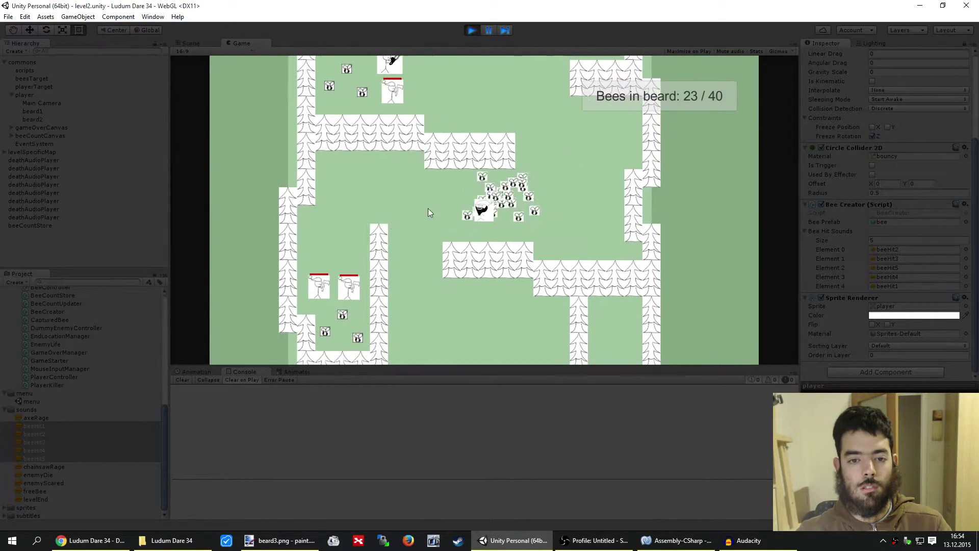
pyautogui.click(349, 286)
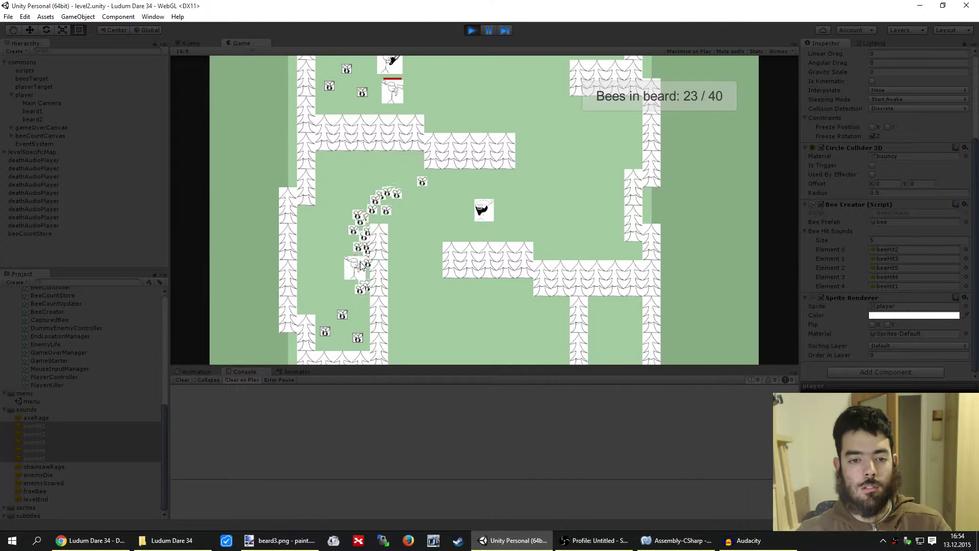
pyautogui.moveTo(359, 185)
pyautogui.mouseDown(button='right')
pyautogui.moveTo(386, 227)
pyautogui.moveTo(448, 102)
pyautogui.moveTo(485, 129)
pyautogui.moveTo(496, 167)
pyautogui.moveTo(483, 267)
pyautogui.moveTo(439, 155)
pyautogui.mouseUp(button='right')
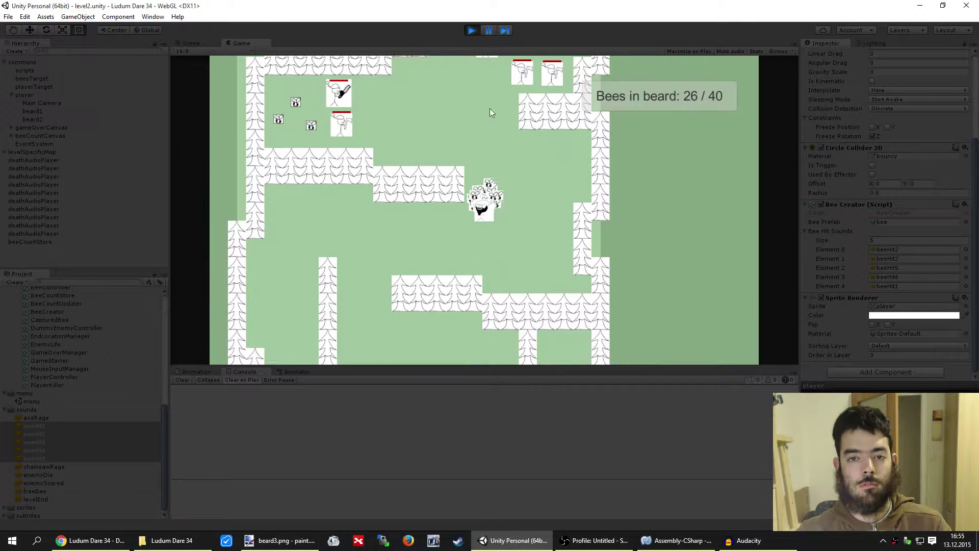
pyautogui.moveTo(489, 108)
pyautogui.mouseDown()
pyautogui.moveTo(522, 76)
pyautogui.moveTo(494, 137)
pyautogui.mouseUp()
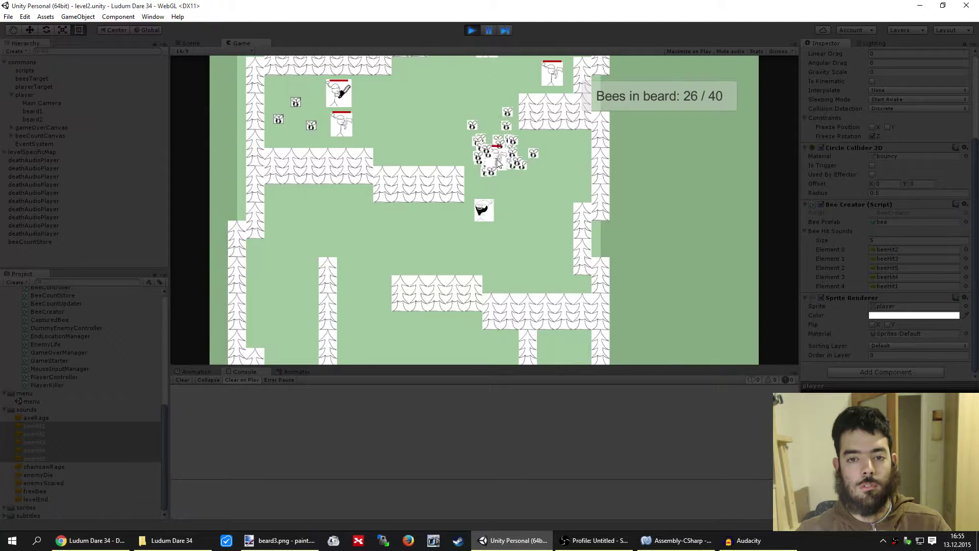
pyautogui.moveTo(432, 228); pyautogui.dragTo(439, 239, button='right')
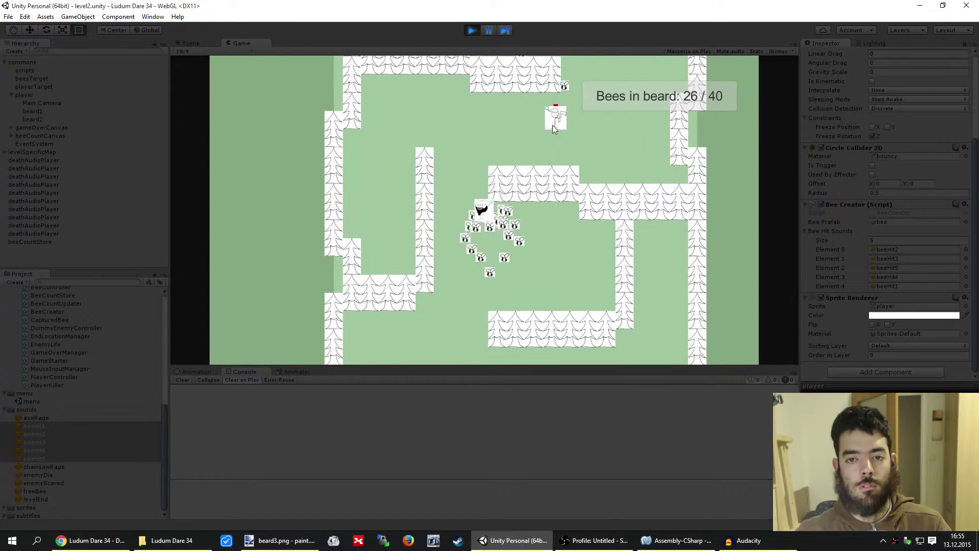
pyautogui.moveTo(553, 125); pyautogui.dragTo(518, 160)
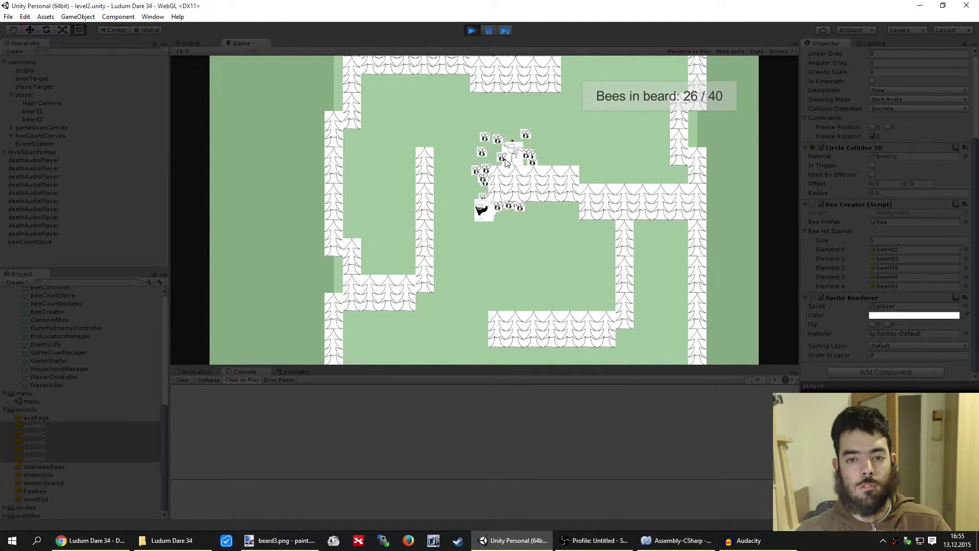
pyautogui.rightClick(470, 152)
pyautogui.moveTo(470, 152); pyautogui.dragTo(471, 204, button='right')
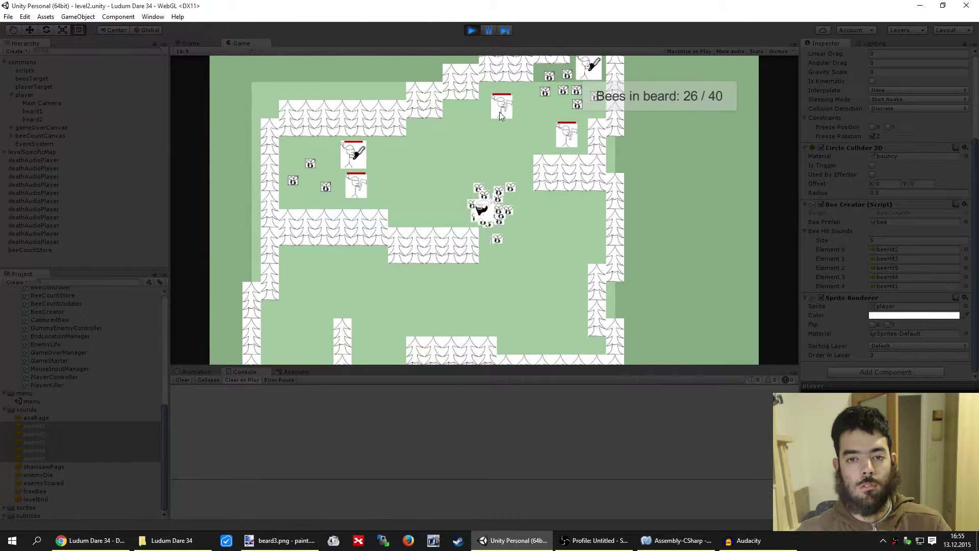
# Send the bees at the upper, right and top-right enemies while walking with WASD
pyautogui.click(499, 113)
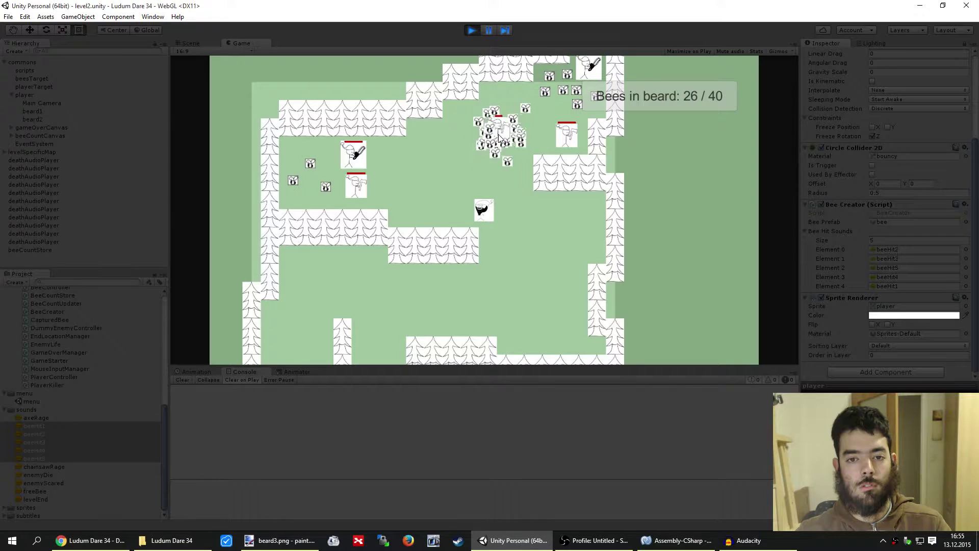
pyautogui.click(566, 140)
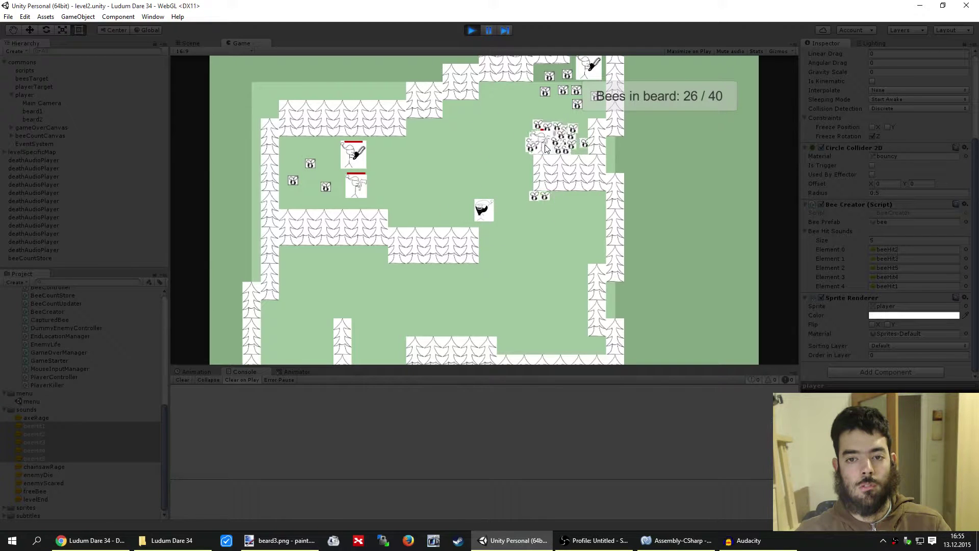
pyautogui.press('a')
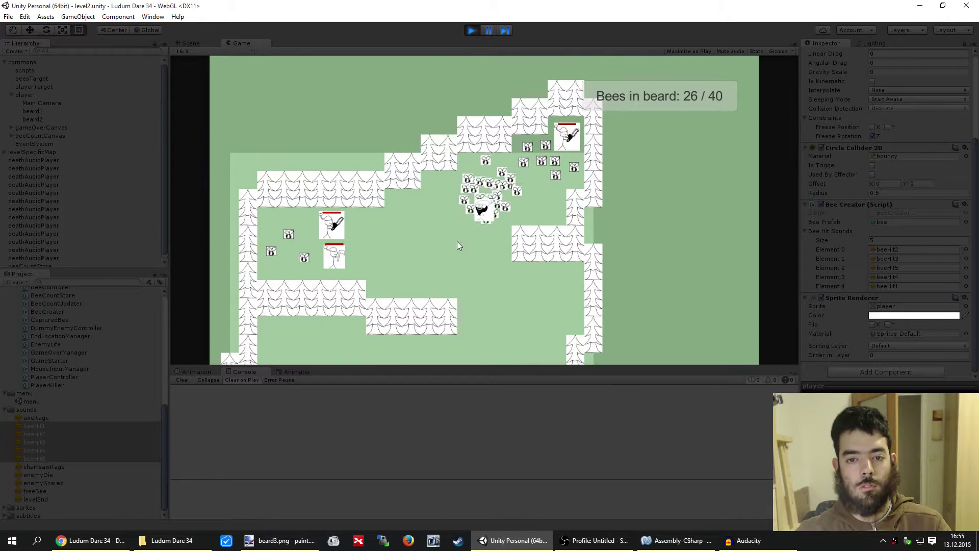
pyautogui.press('a')
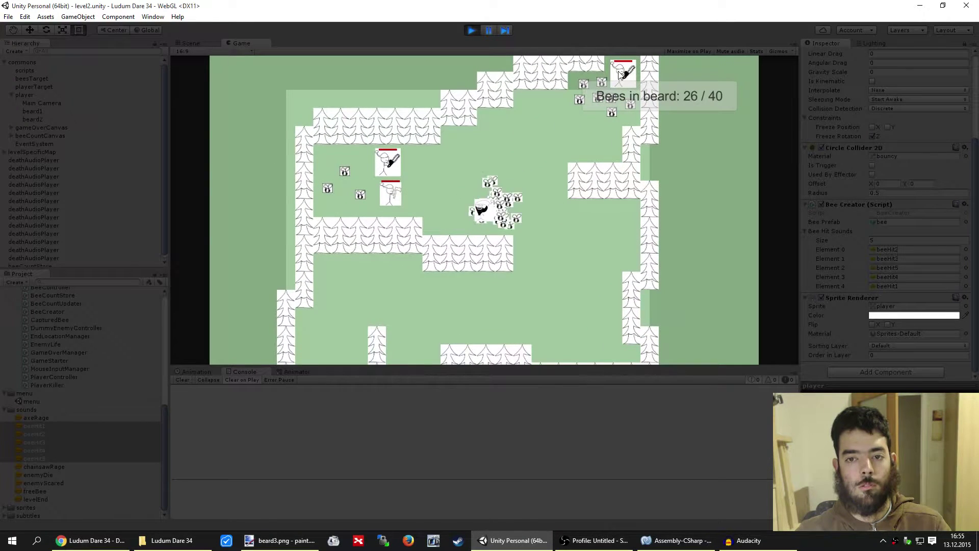
pyautogui.click(620, 75)
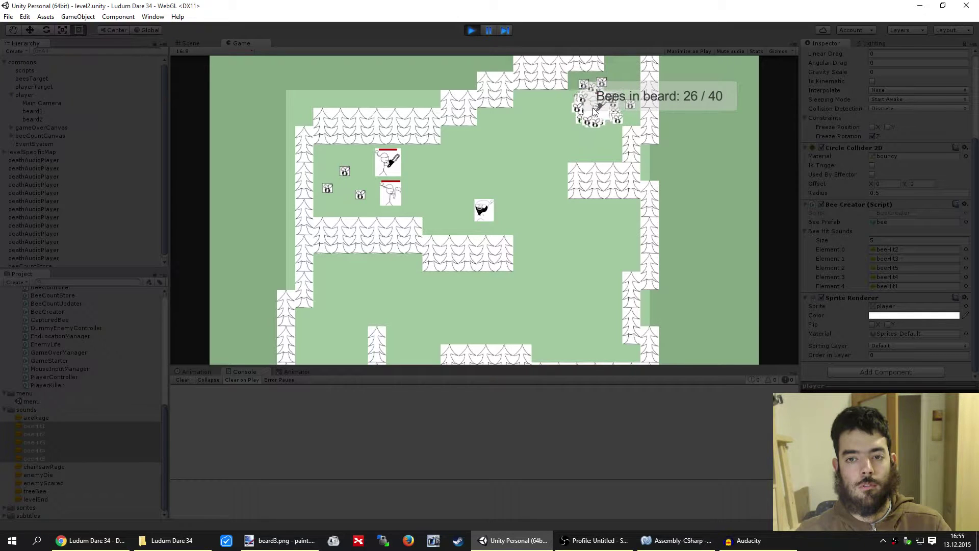
pyautogui.hotkey('w', 'd')
pyautogui.press('w')
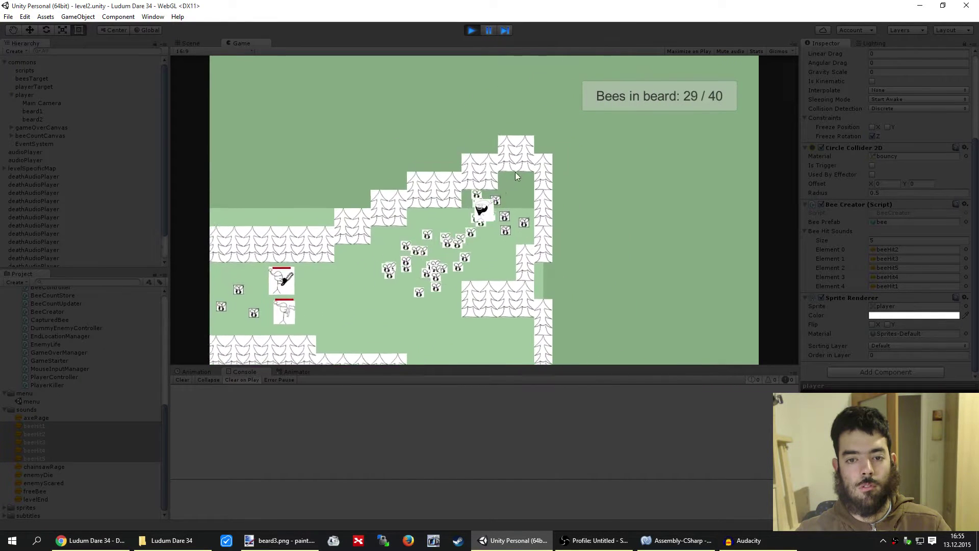
pyautogui.press('s')
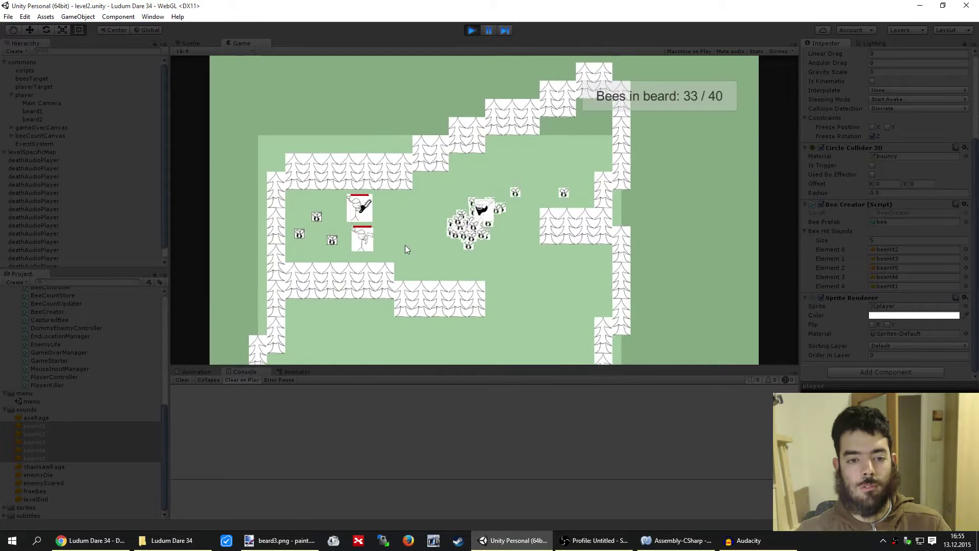
pyautogui.click(342, 201)
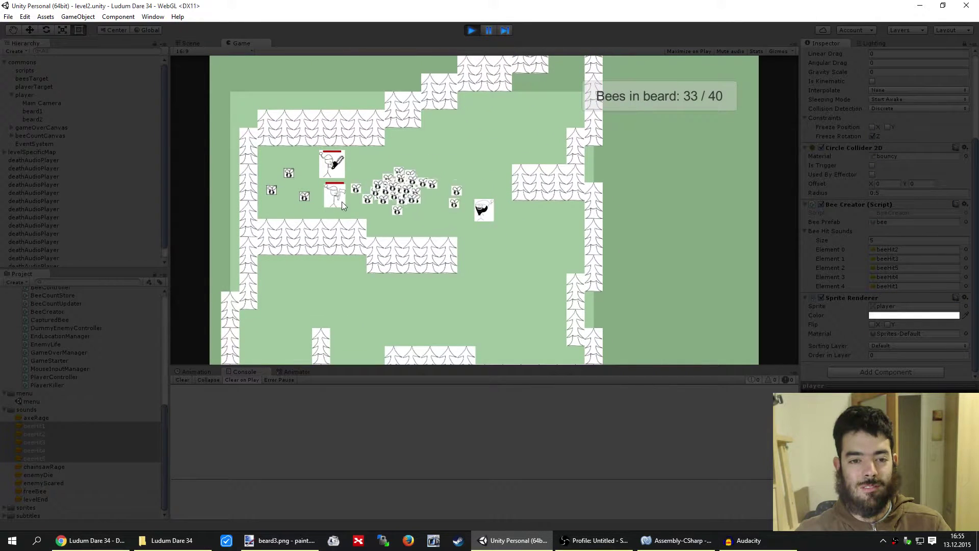
# Walk down-left, attack two more enemies, and collect the three free bees
pyautogui.press('s')
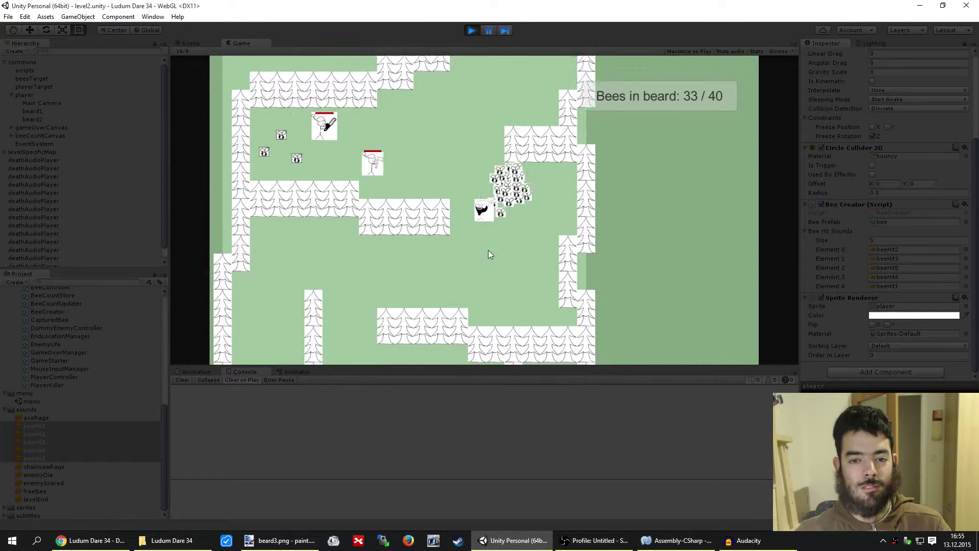
pyautogui.press('a')
pyautogui.press('s')
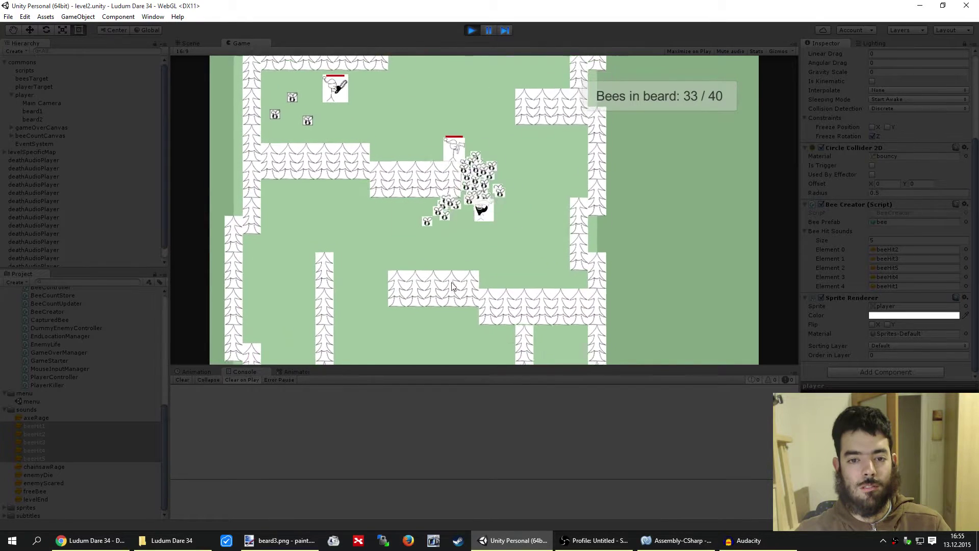
pyautogui.click(549, 98)
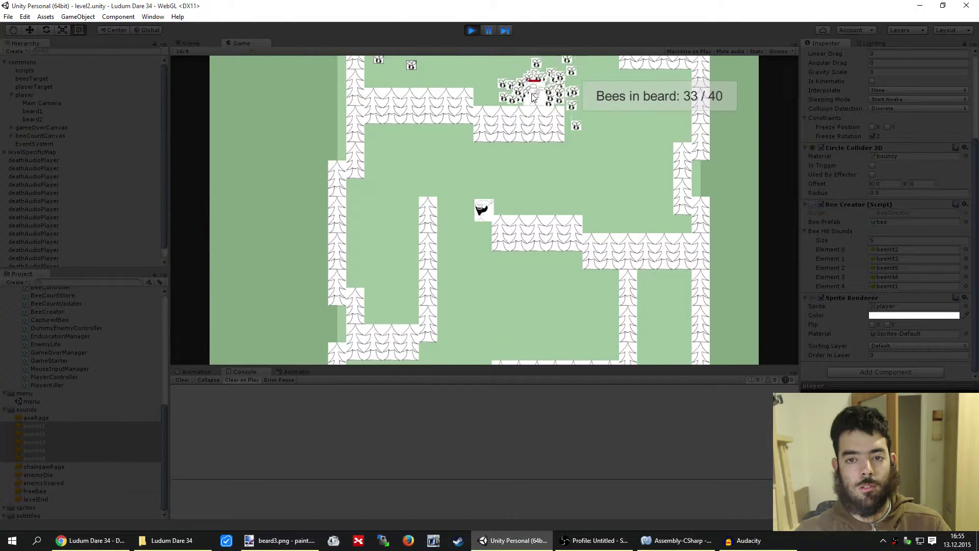
pyautogui.press('d')
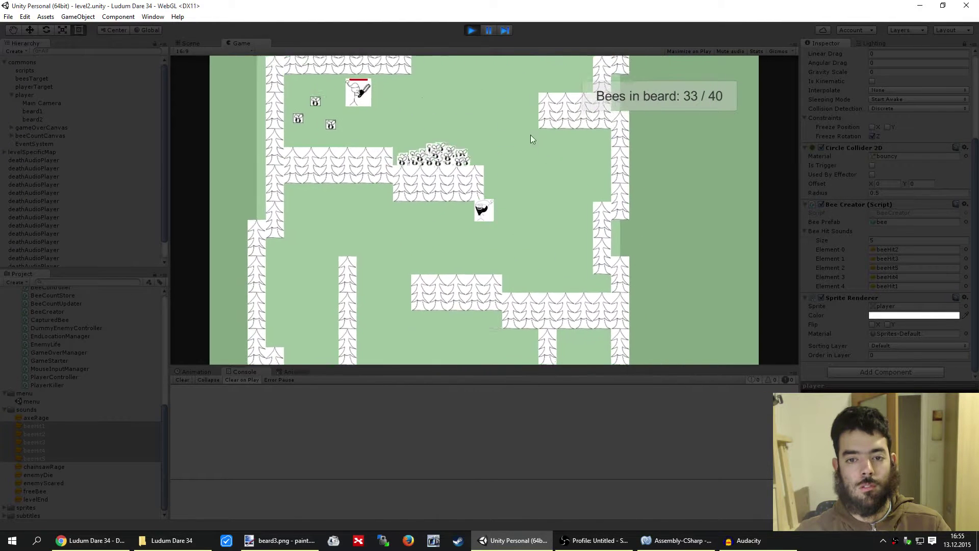
pyautogui.press('w')
pyautogui.click(385, 174)
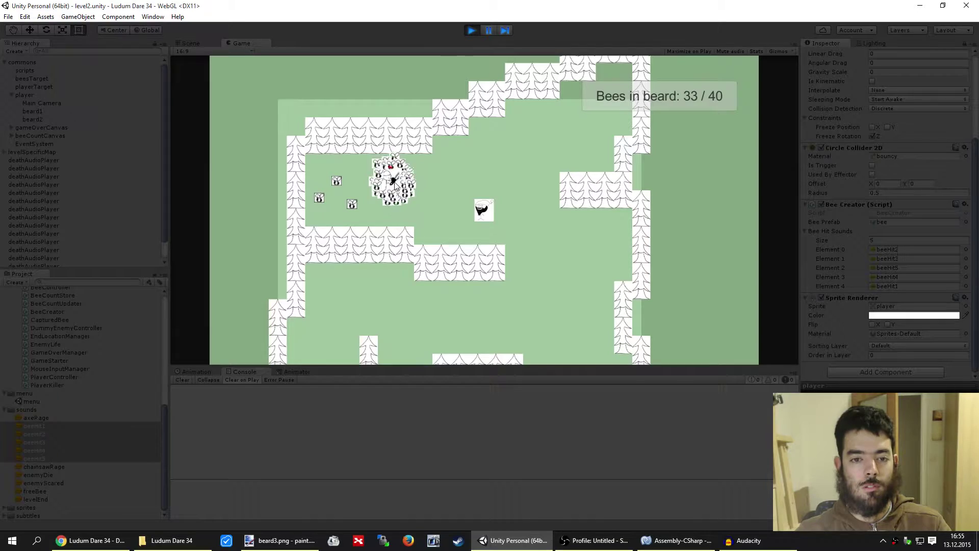
pyautogui.press('a')
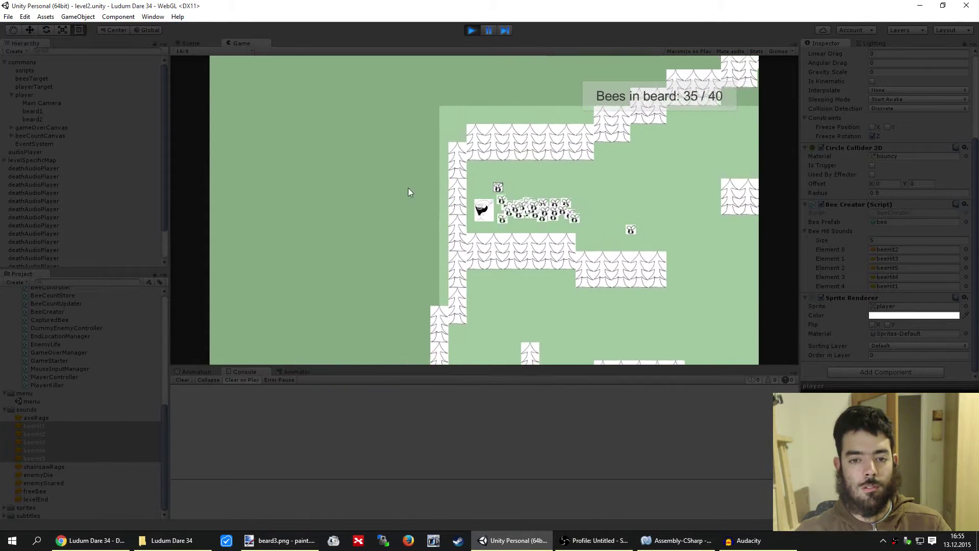
pyautogui.press('d')
pyautogui.press('d')
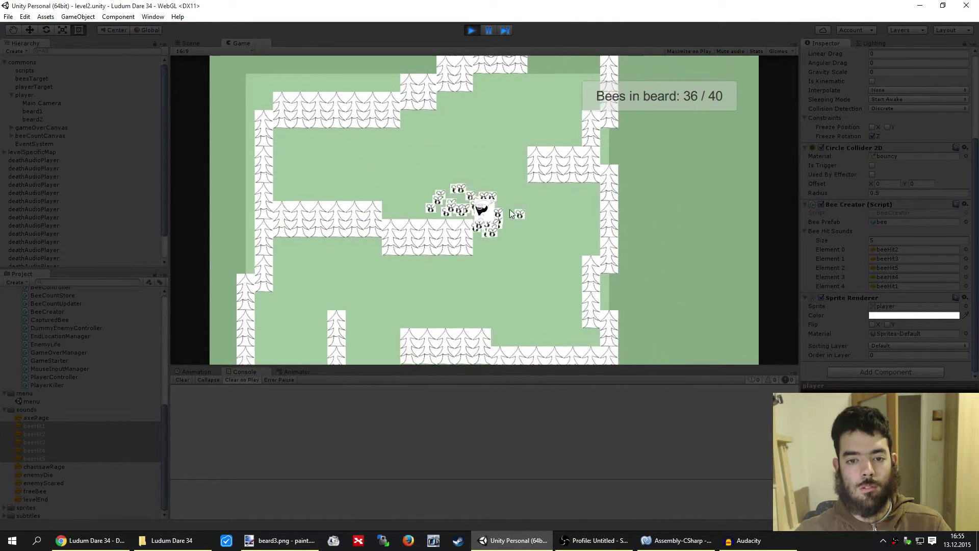
# Kill the enemies near the exit and walk into the exit arrow at 40 / 40
pyautogui.press('a')
pyautogui.press('a')
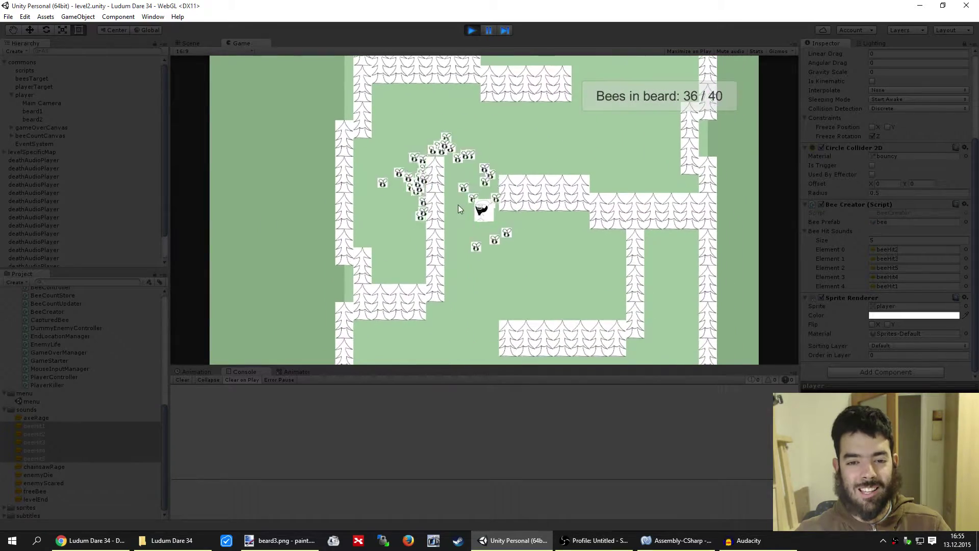
pyautogui.press('s')
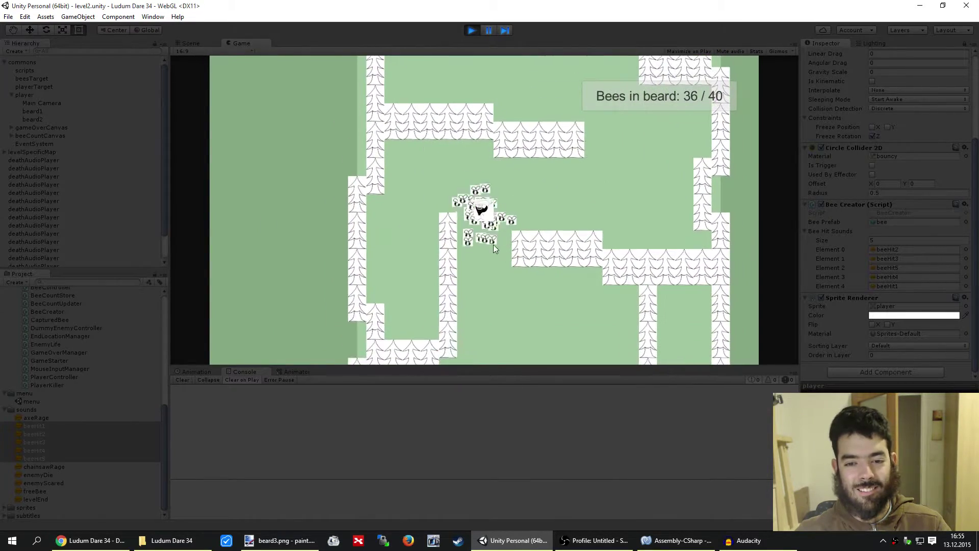
pyautogui.press('d')
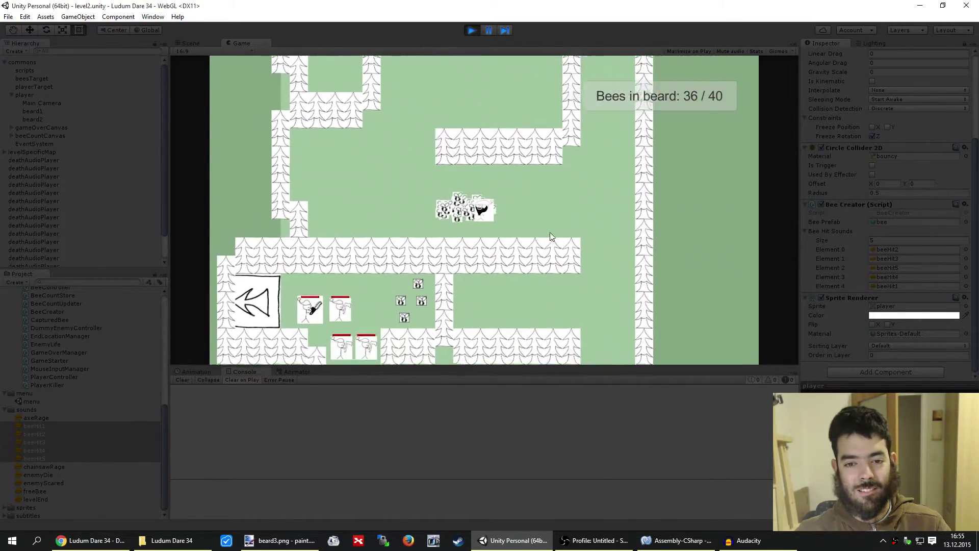
pyautogui.press('s')
pyautogui.press('a')
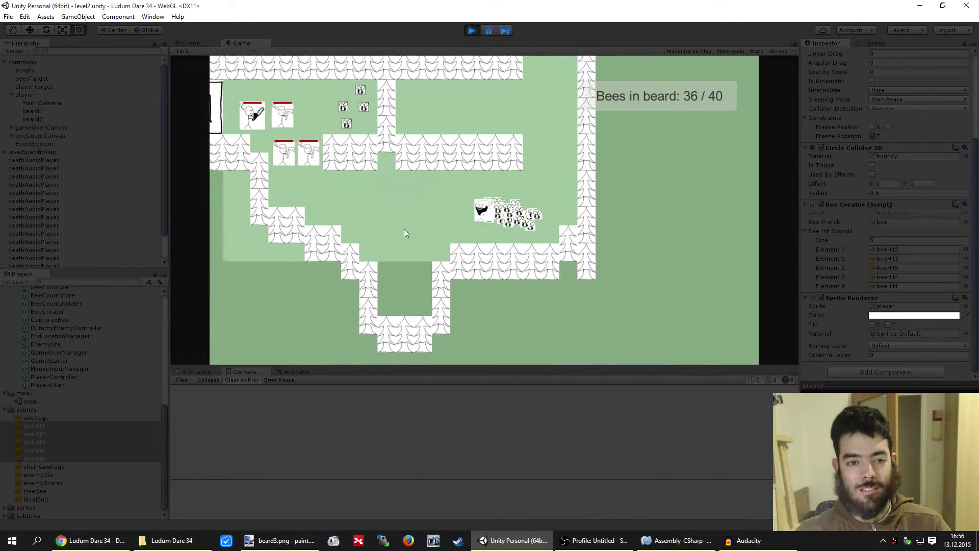
pyautogui.click(340, 152)
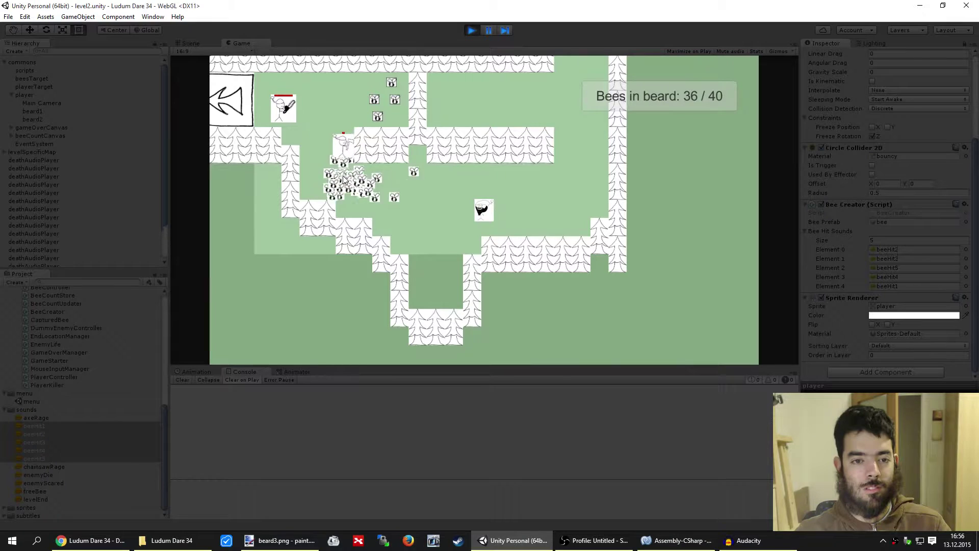
pyautogui.click(345, 162)
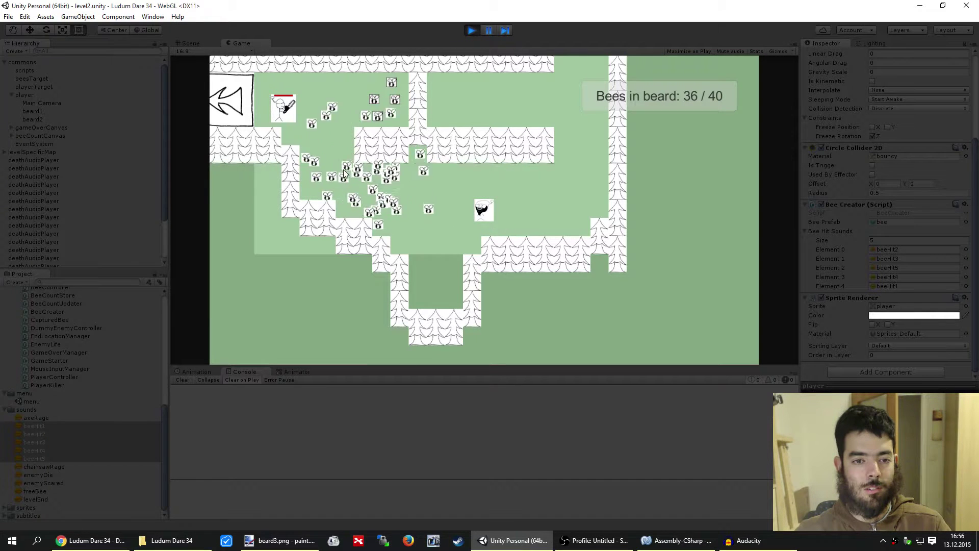
pyautogui.moveTo(291, 114); pyautogui.dragTo(336, 134)
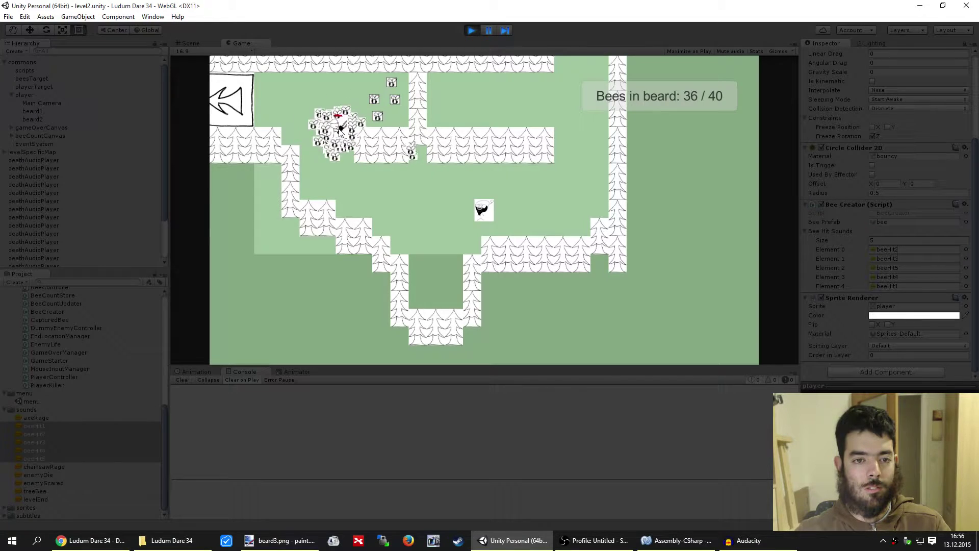
pyautogui.moveTo(323, 152)
pyautogui.mouseDown()
pyautogui.moveTo(548, 185)
pyautogui.moveTo(399, 210)
pyautogui.mouseUp()
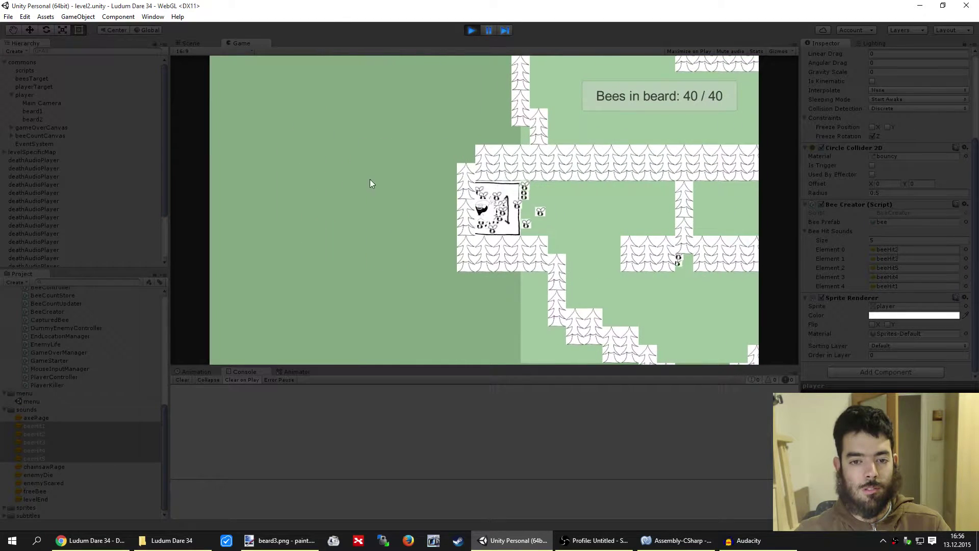
pyautogui.moveTo(400, 210); pyautogui.dragTo(368, 172)
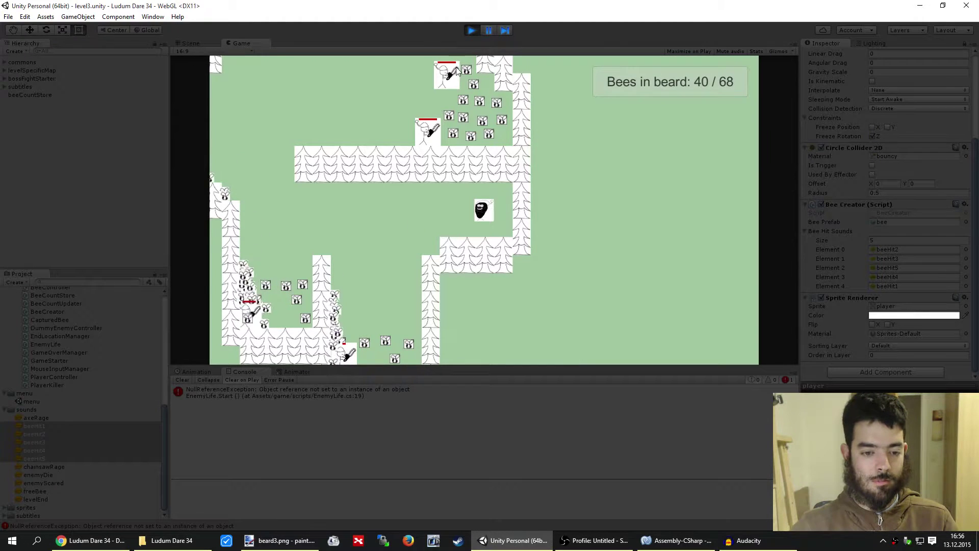
# Stop play and open the EnemyLife error's source line in the script editor
pyautogui.click(473, 31)
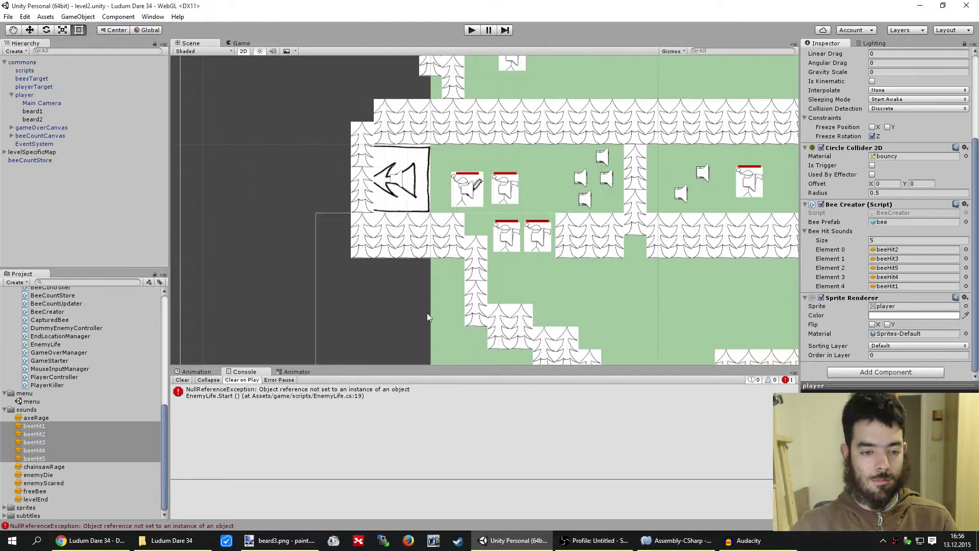
pyautogui.doubleClick(334, 394)
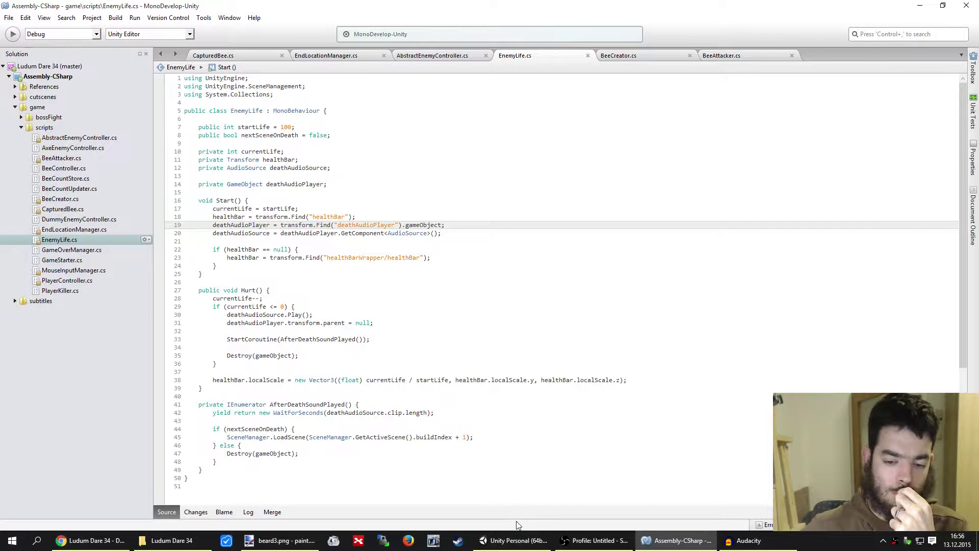
pyautogui.click(516, 540)
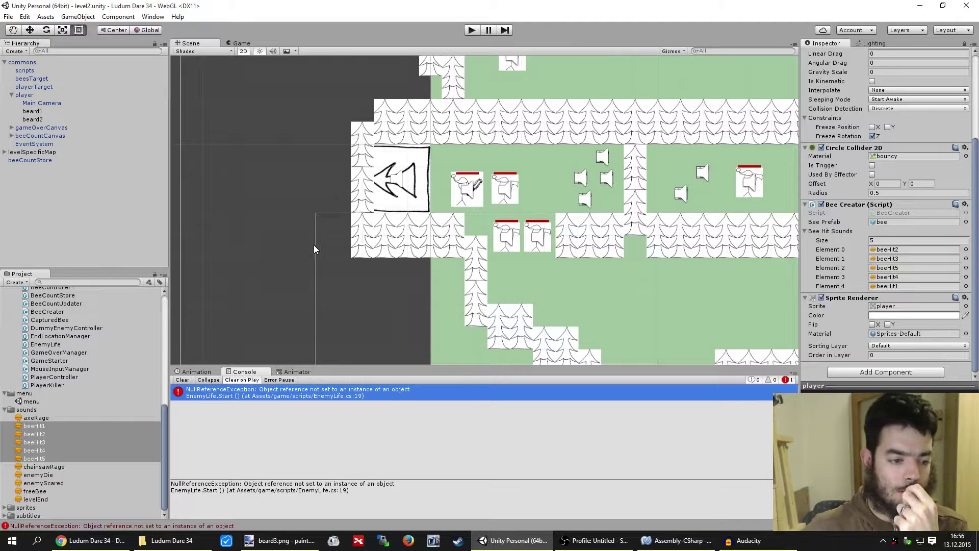
# Back in the project assets, then bring up the YouTube live chat in Chrome
pyautogui.click(164, 445)
pyautogui.moveTo(161, 445); pyautogui.dragTo(137, 445)
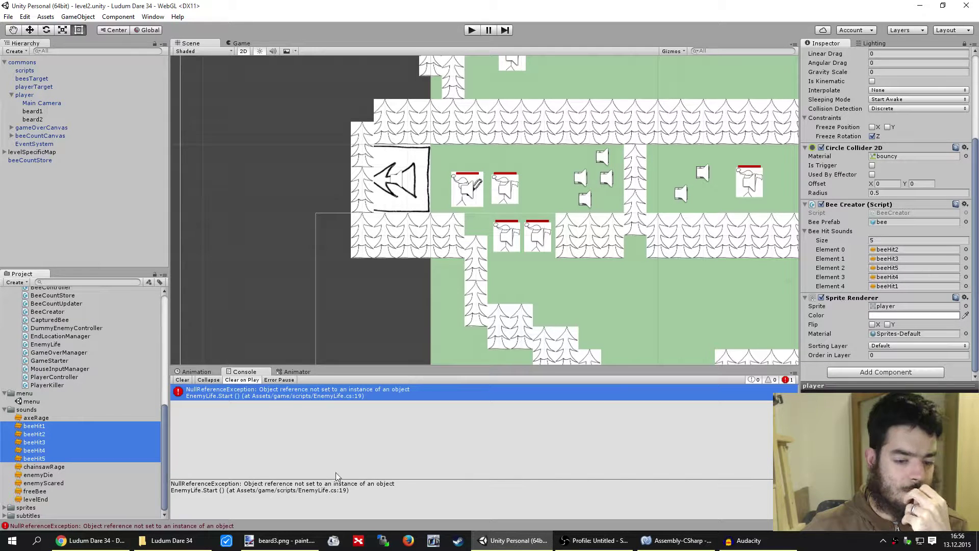
pyautogui.click(92, 540)
pyautogui.click(230, 6)
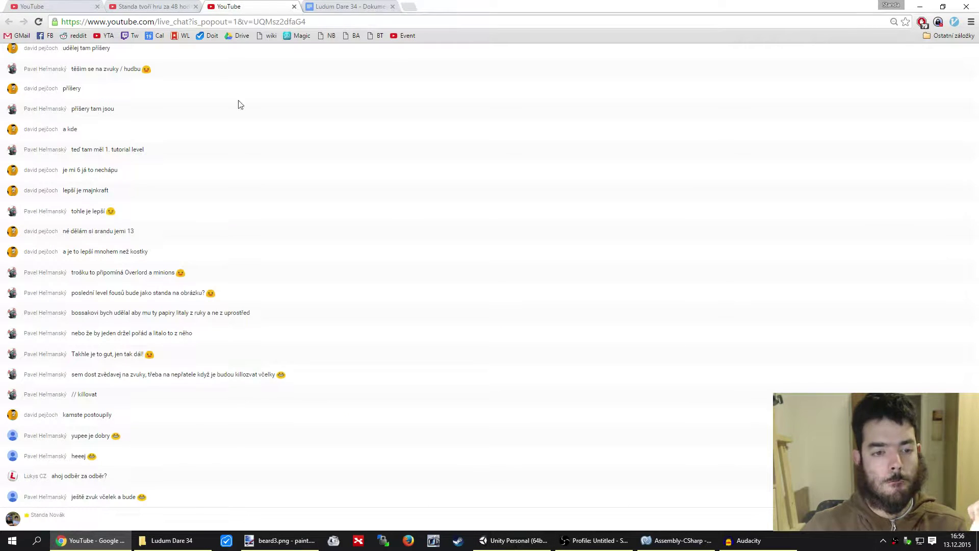
# Check the live analytics, live chat and Ludum Dare 34 plan, then switch to Audacity
pyautogui.click(361, 6)
pyautogui.hotkey('ctrl', '1')
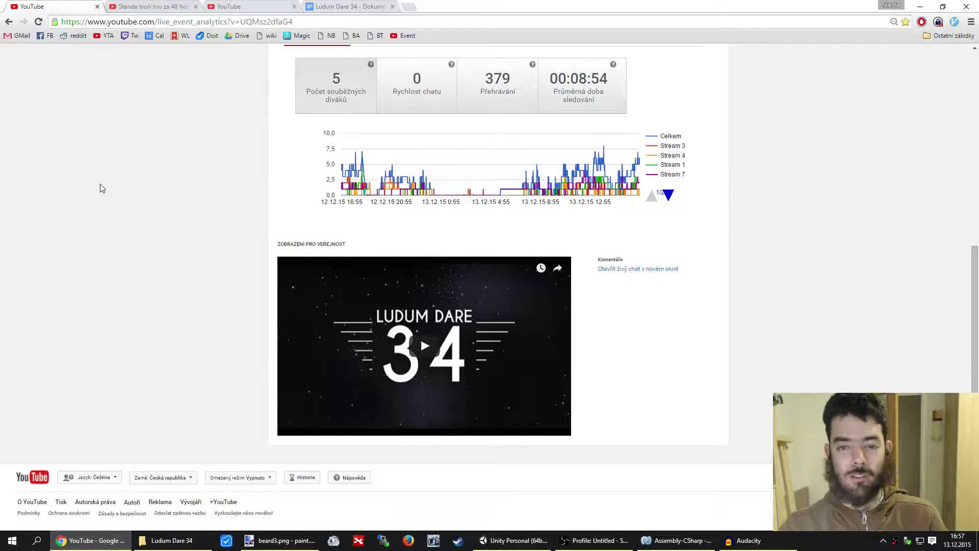
pyautogui.click(246, 5)
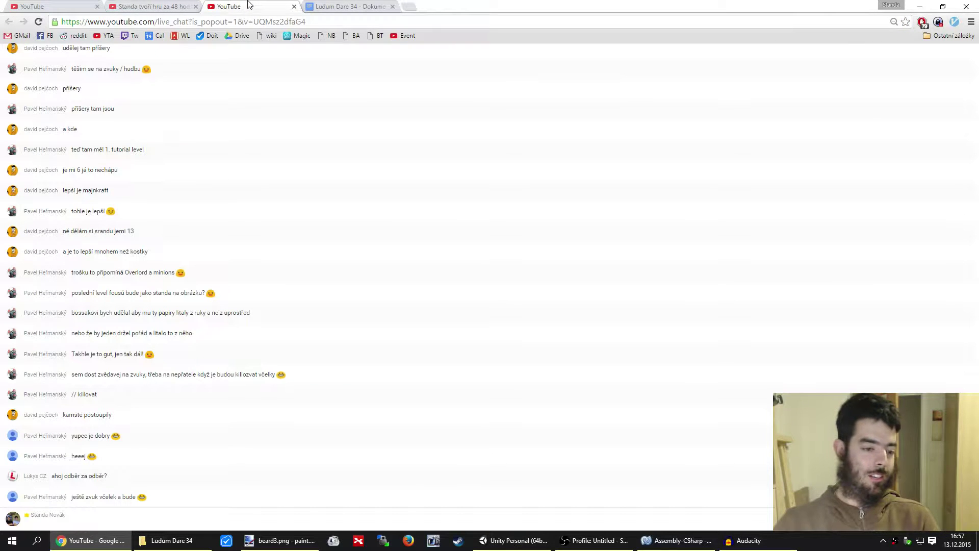
pyautogui.click(318, 6)
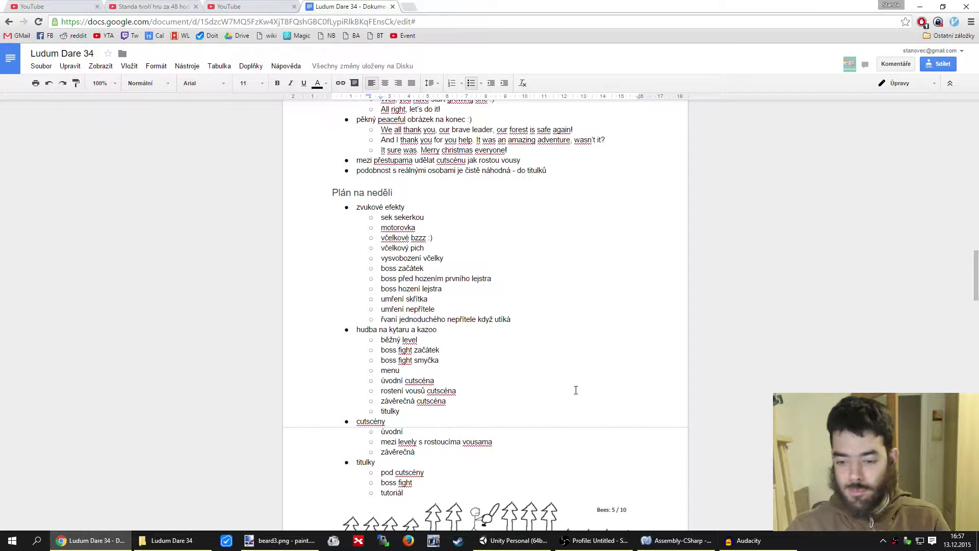
pyautogui.click(745, 540)
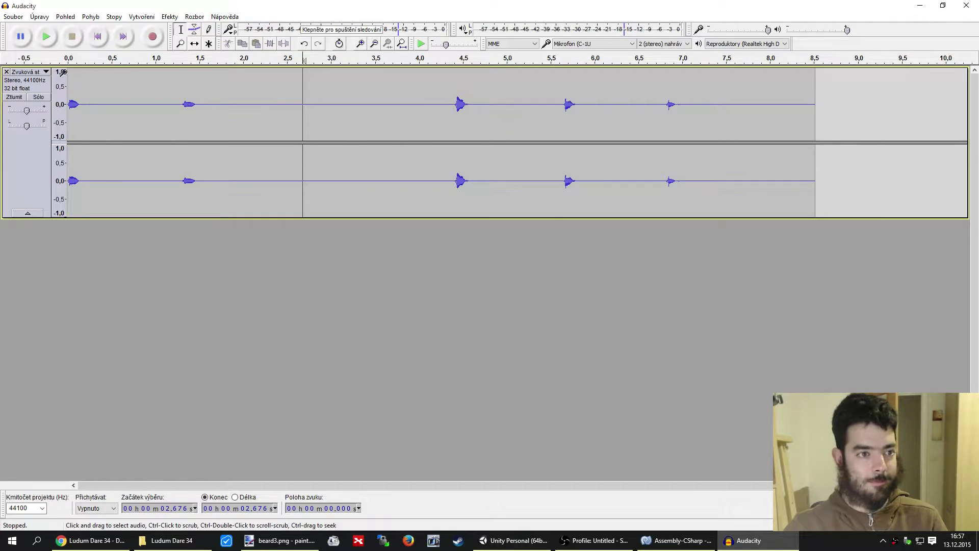
# Close the old track, record a new ~14-second stereo take, and select its silent lead-in
pyautogui.click(7, 71)
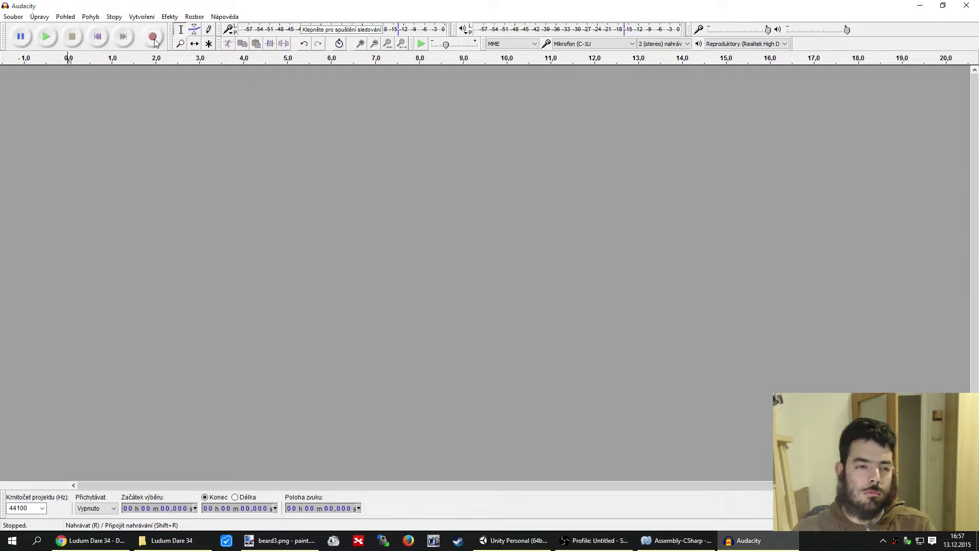
pyautogui.click(153, 38)
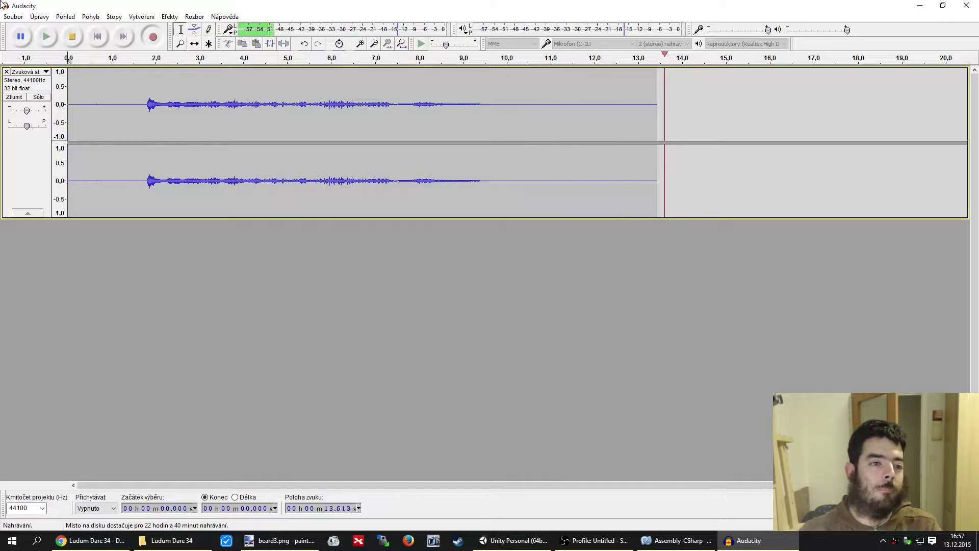
pyautogui.click(65, 36)
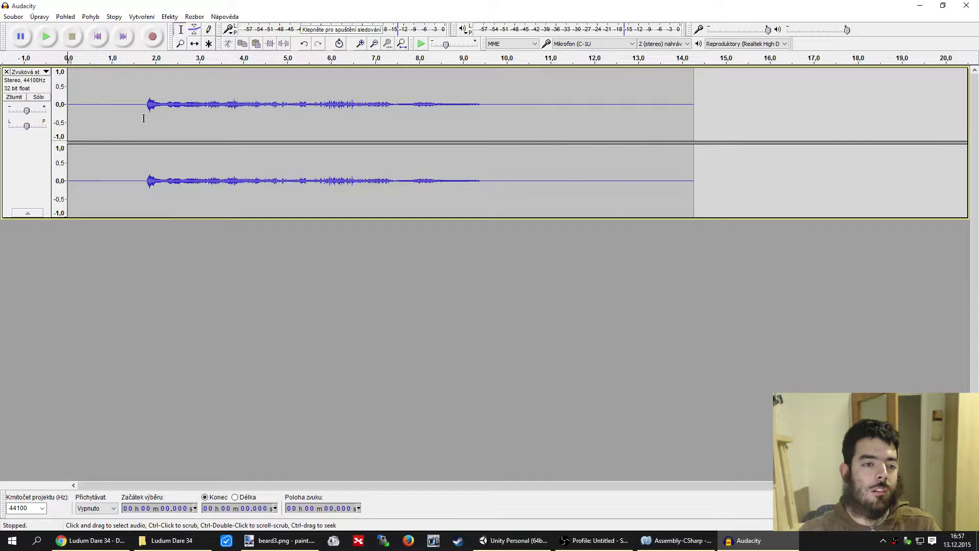
pyautogui.moveTo(145, 118); pyautogui.dragTo(1, 109)
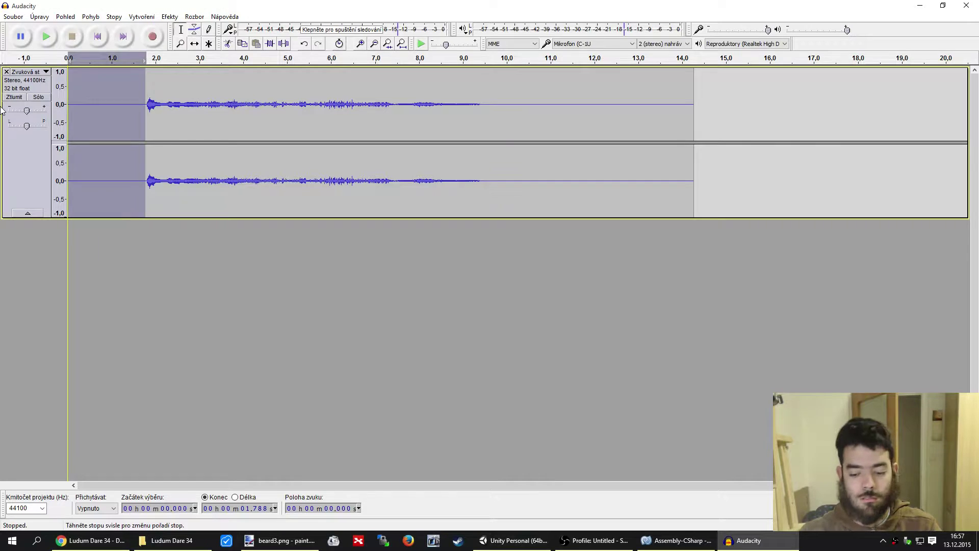
# Delete the silent lead-in and everything after 9.044 s, replaying to check
pyautogui.press('Delete')
pyautogui.press('space')
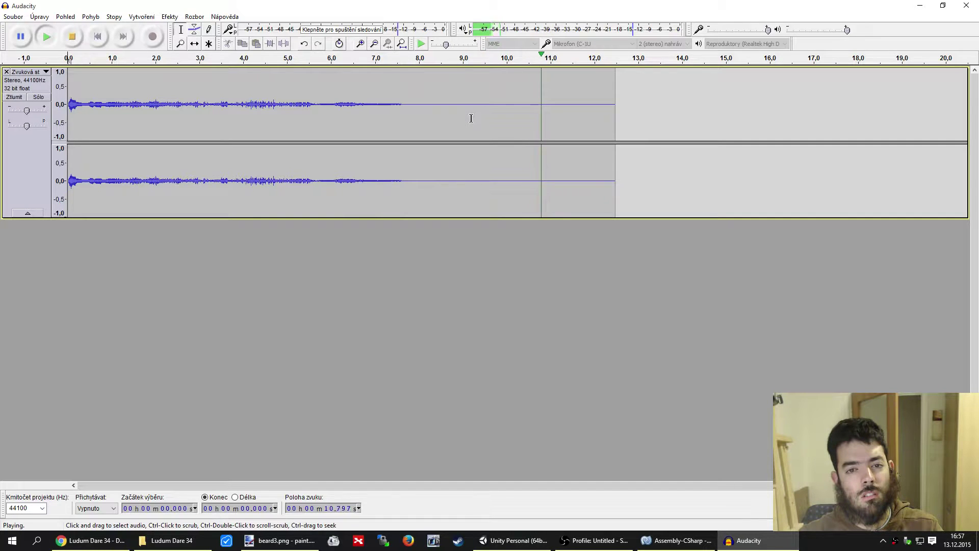
pyautogui.press('space')
pyautogui.moveTo(465, 120); pyautogui.dragTo(689, 133)
pyautogui.press('Delete')
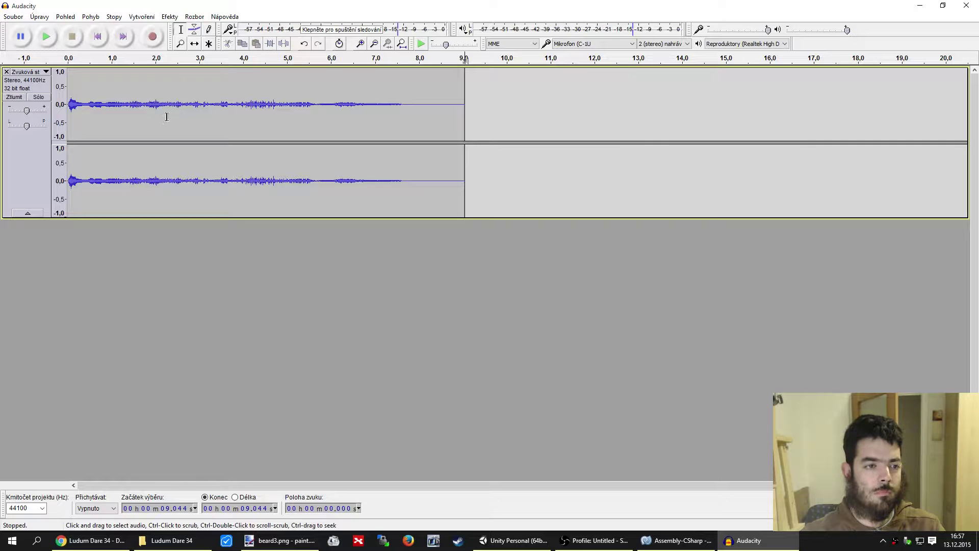
pyautogui.press('Home')
pyautogui.press('space')
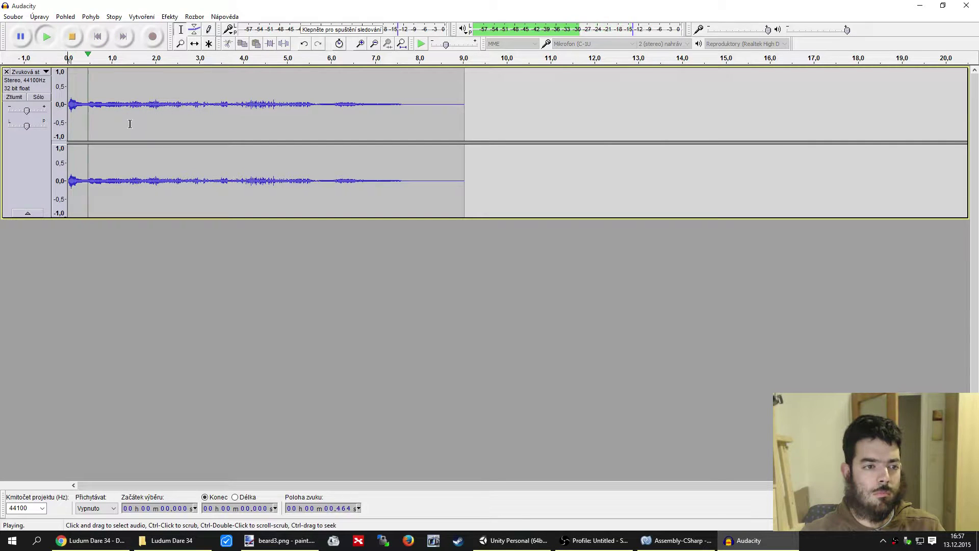
pyautogui.press('space')
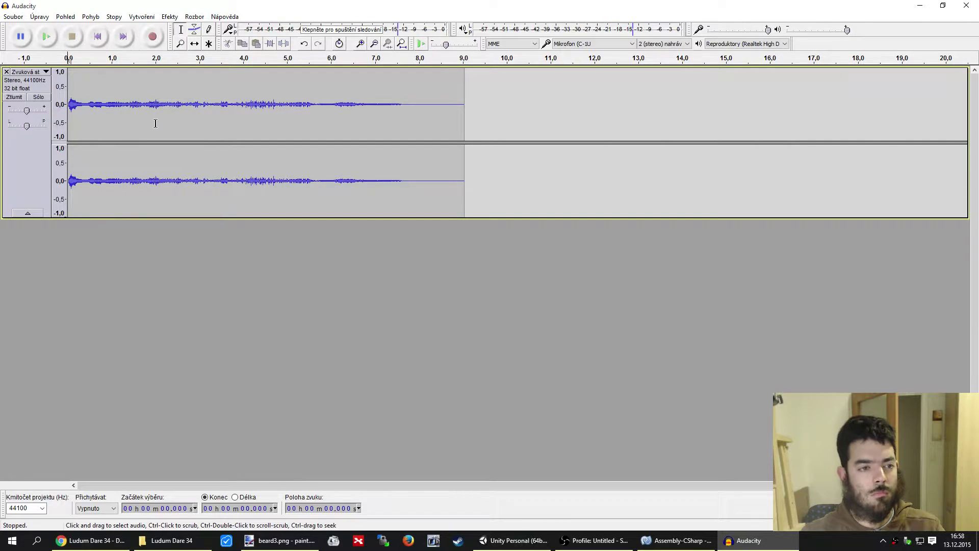
# Select the whole recording and open Normalize, then cancel without applying it
pyautogui.hotkey('ctrl', 'a')
pyautogui.click(142, 17)
pyautogui.moveTo(165, 20)
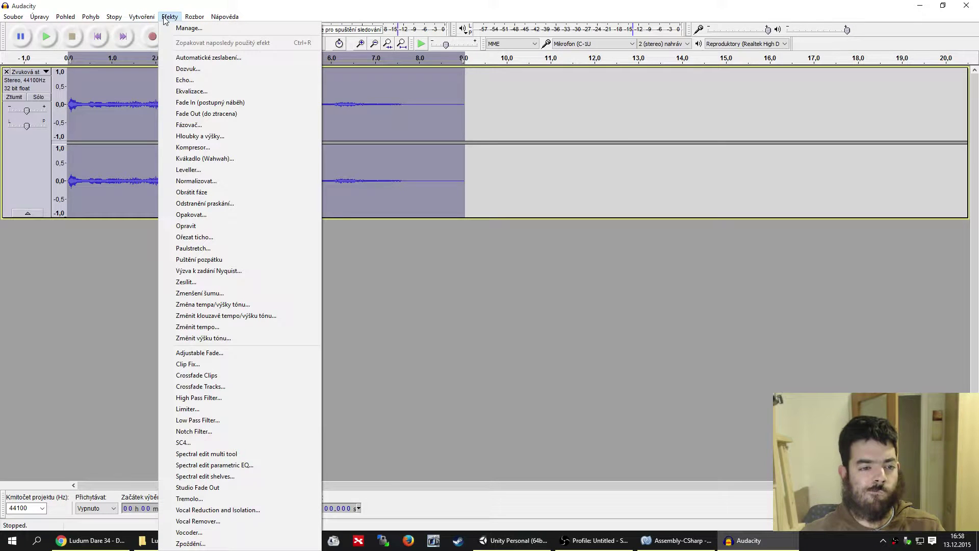
pyautogui.click(192, 182)
pyautogui.click(556, 298)
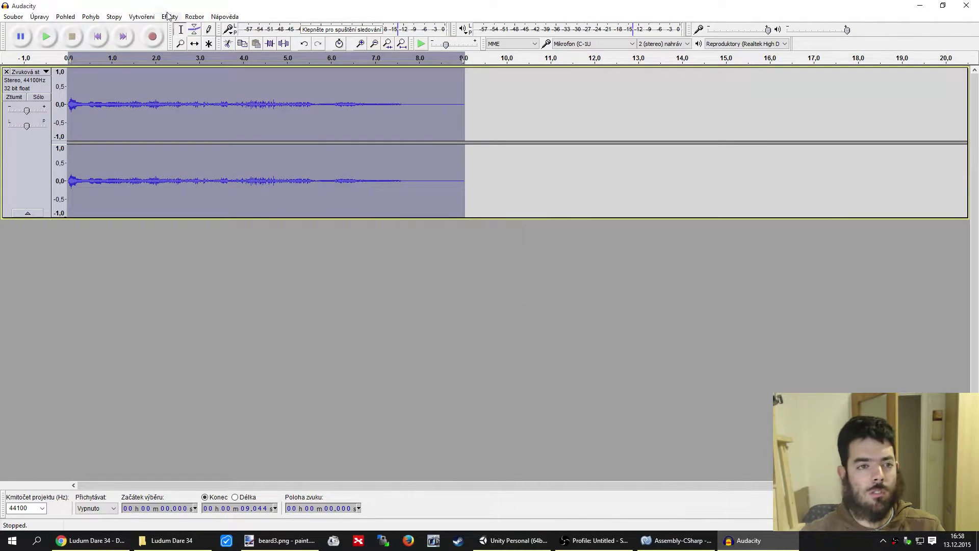
pyautogui.click(167, 18)
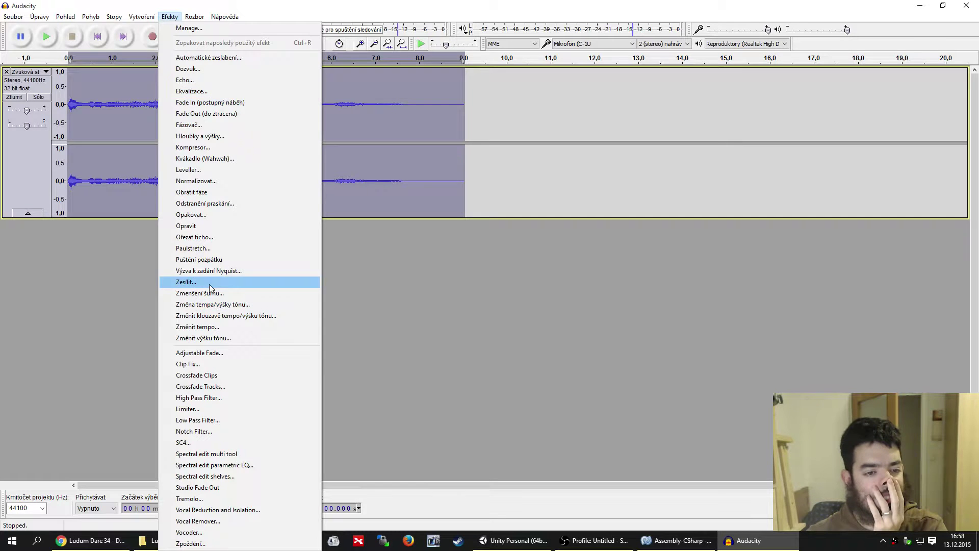
# Apply Amplify, undo it, and replay the recording from near the start
pyautogui.click(225, 281)
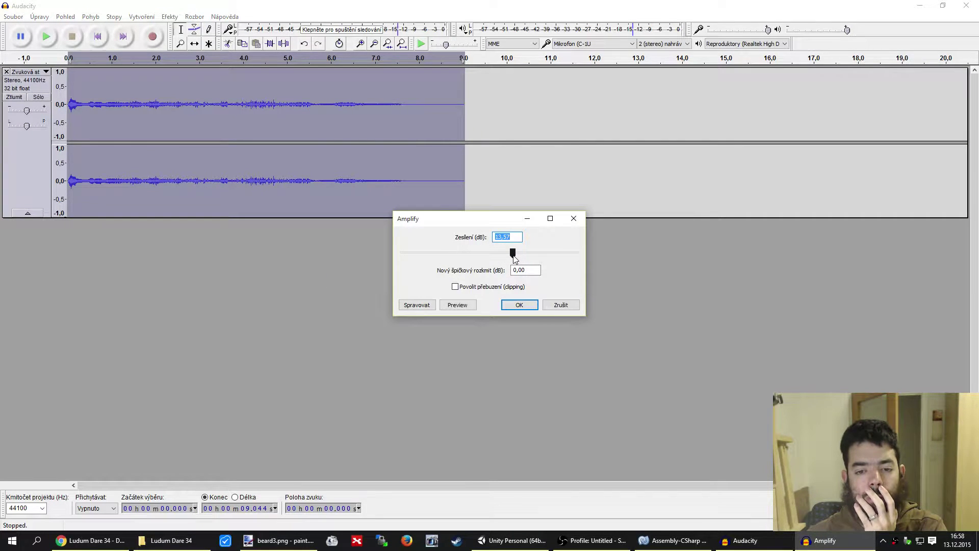
pyautogui.click(515, 308)
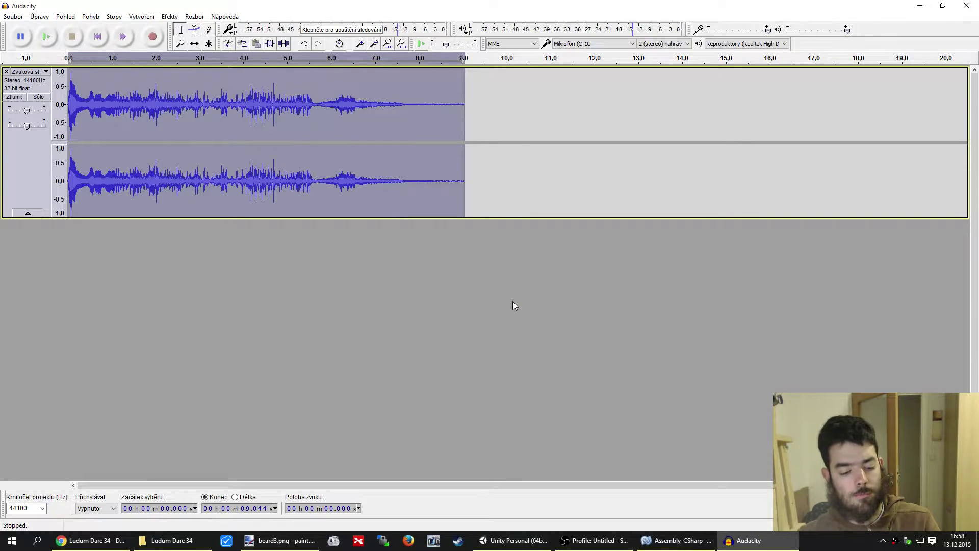
pyautogui.hotkey('ctrl', 'z')
pyautogui.click(169, 16)
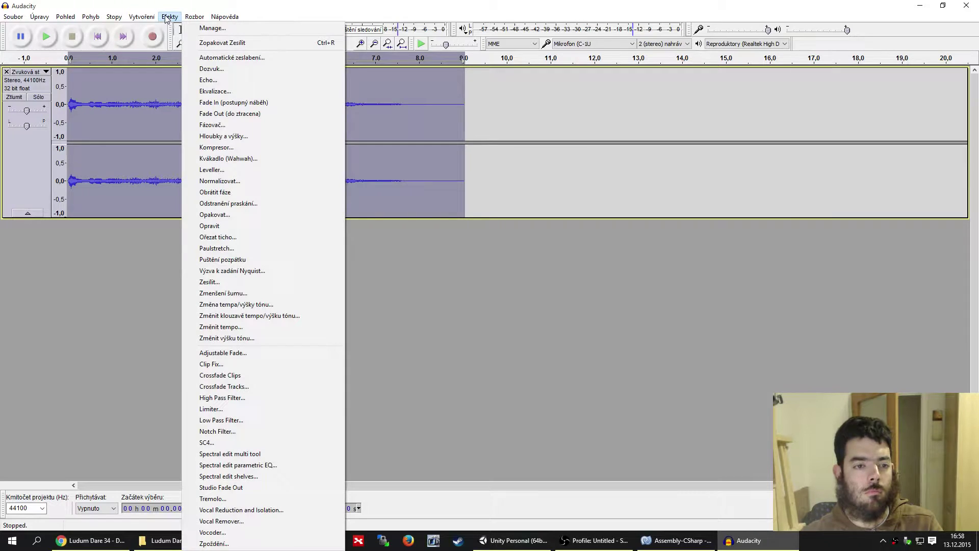
pyautogui.press('Escape')
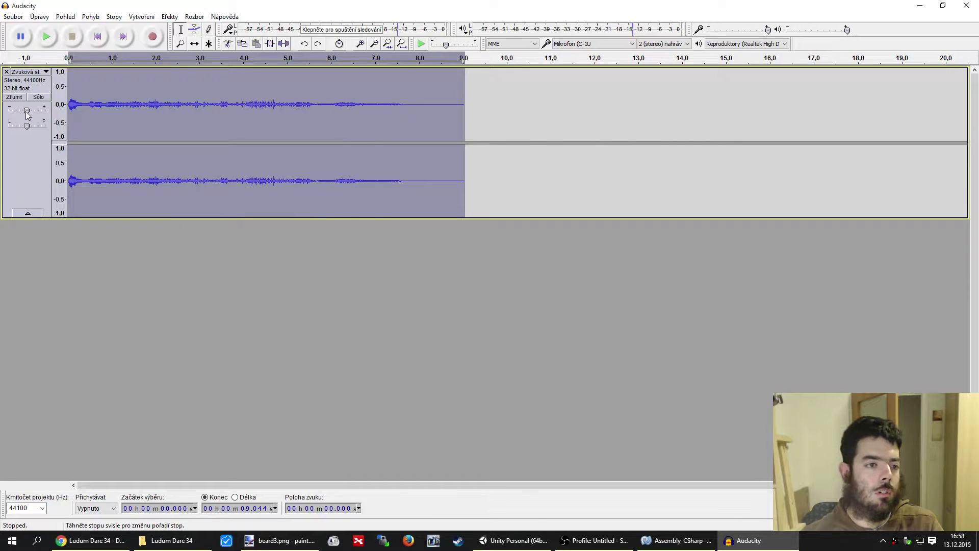
pyautogui.click(83, 120)
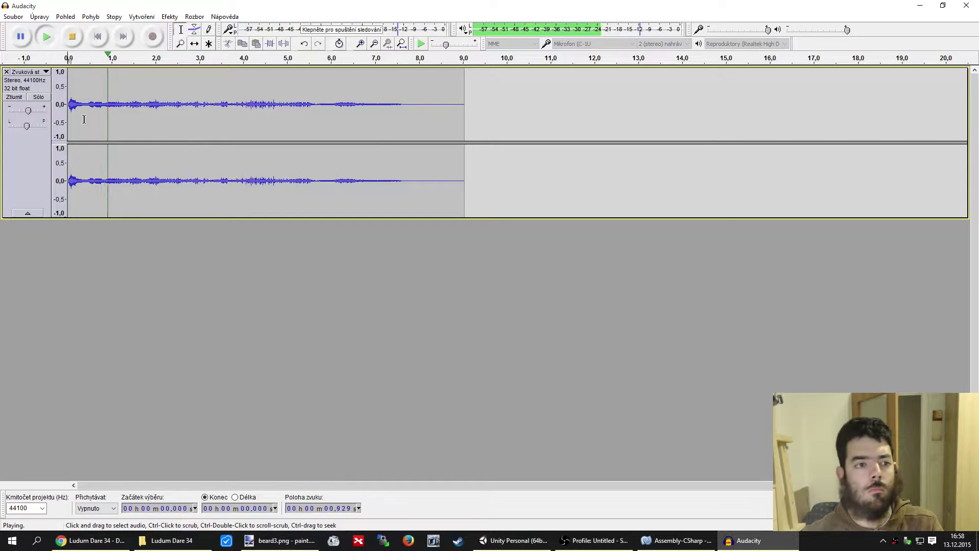
pyautogui.press('space')
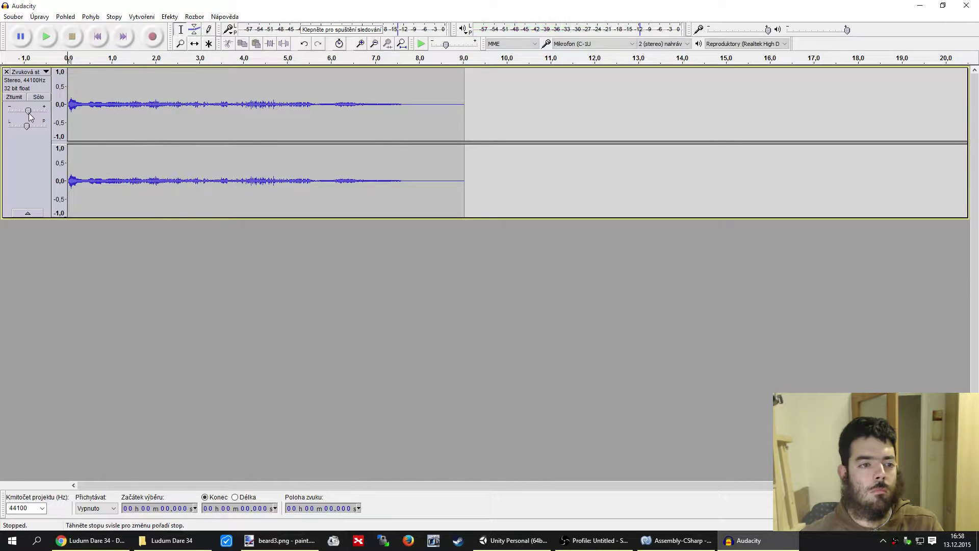
pyautogui.moveTo(29, 112)
pyautogui.press('space')
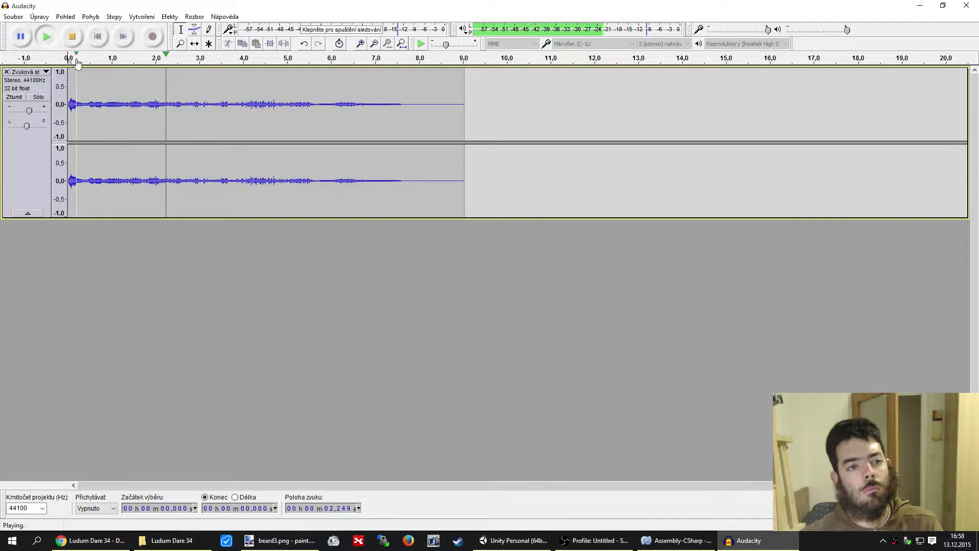
pyautogui.click(72, 39)
# Export the audio as bossDie in Ogg Vorbis to the sounds folder and return to Unity
pyautogui.click(14, 16)
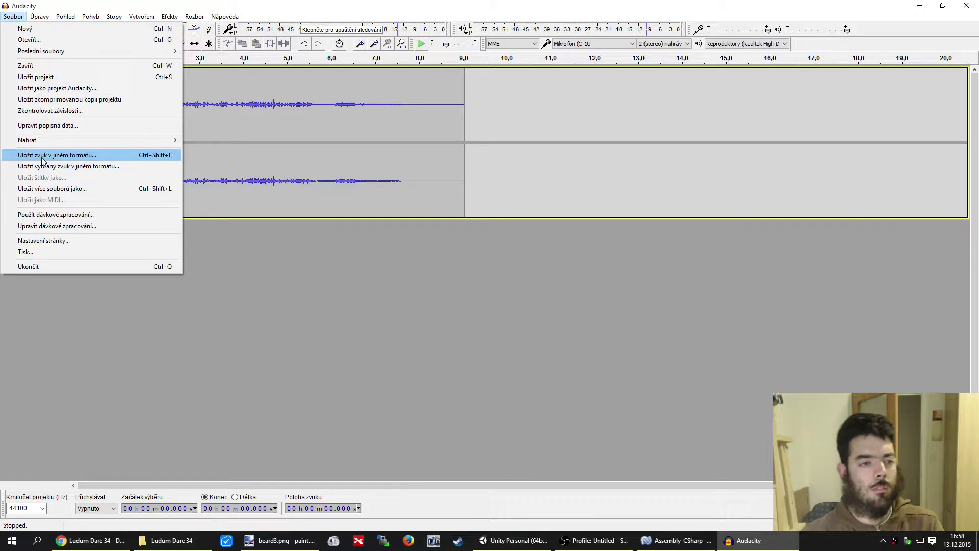
pyautogui.click(41, 155)
pyautogui.write('bossDie')
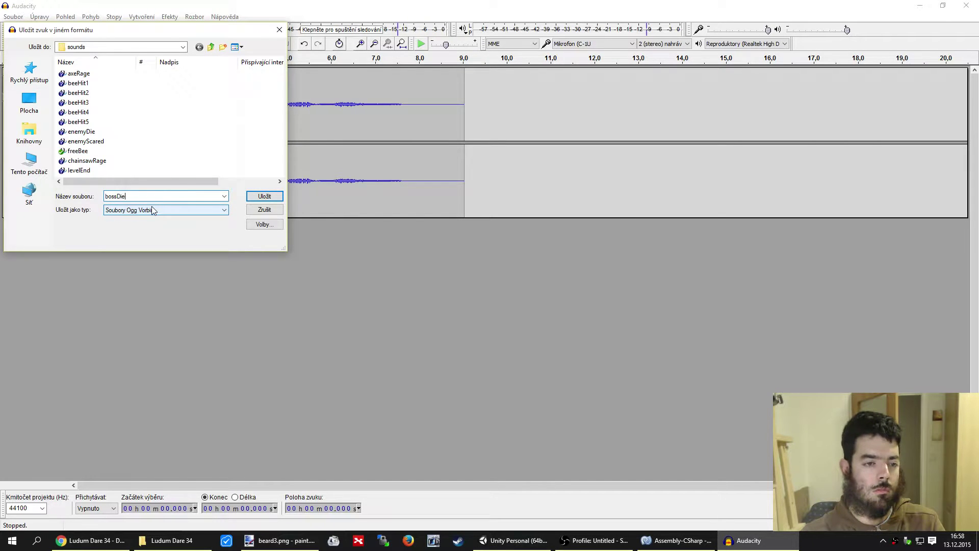
pyautogui.press('Return')
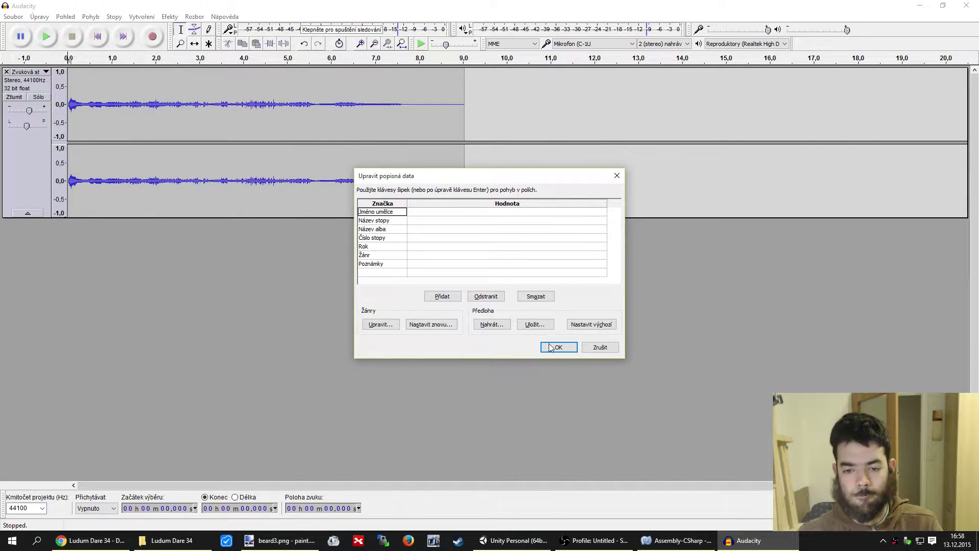
pyautogui.click(550, 347)
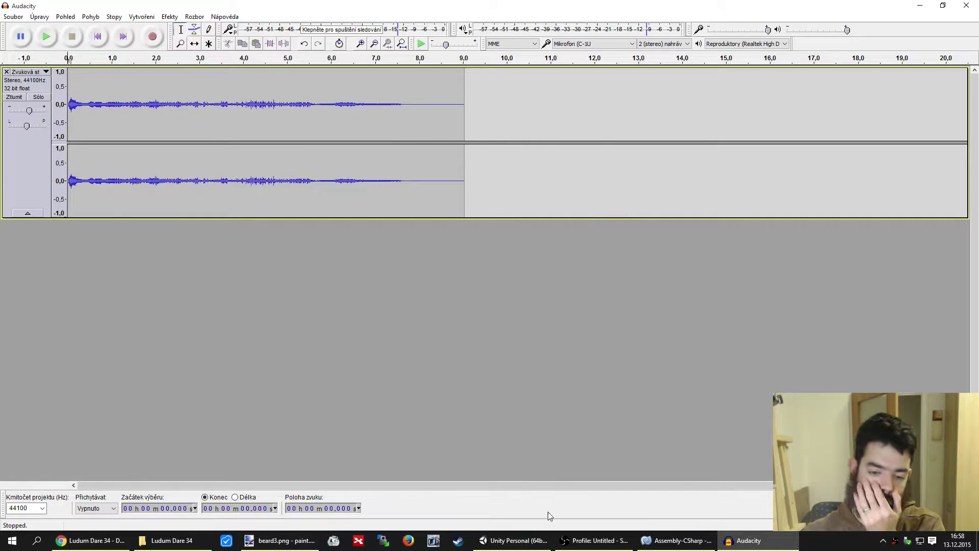
pyautogui.click(530, 540)
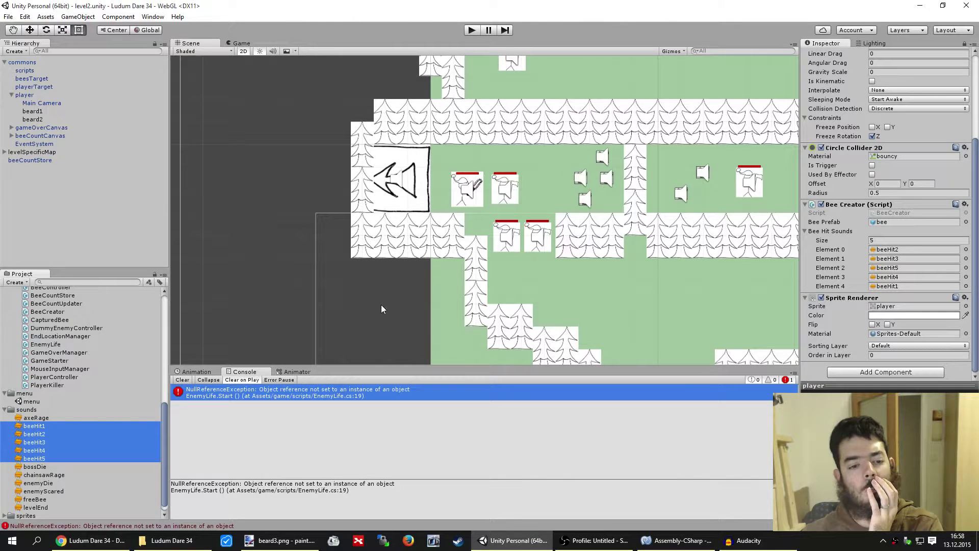
# Open the level3 scene and select the boss at the top of the level
pyautogui.scroll(10, 55, 308)
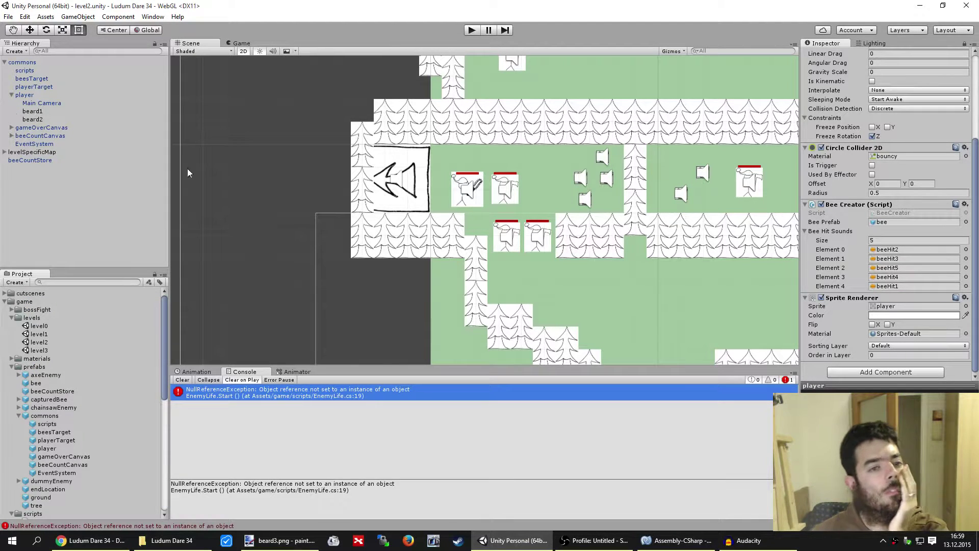
pyautogui.doubleClick(39, 351)
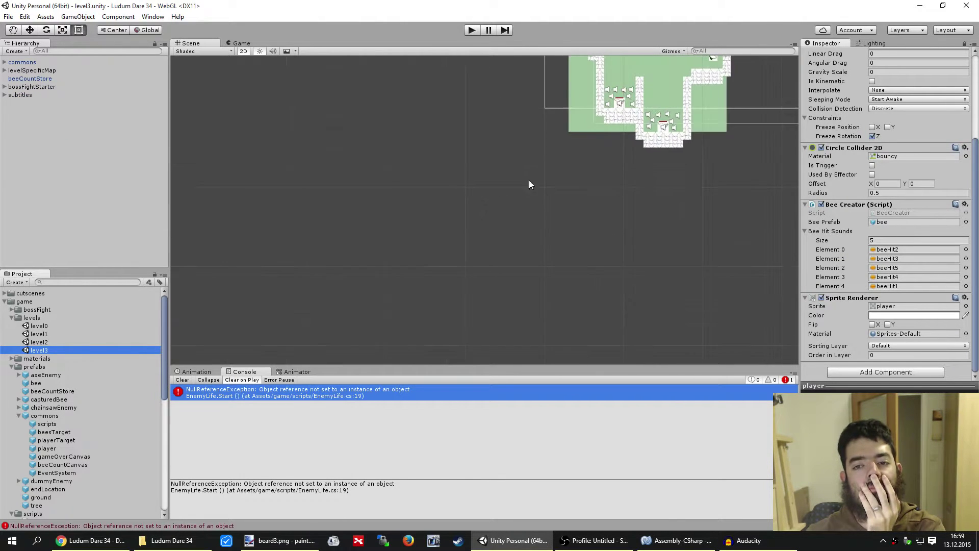
pyautogui.scroll(2, 486, 126)
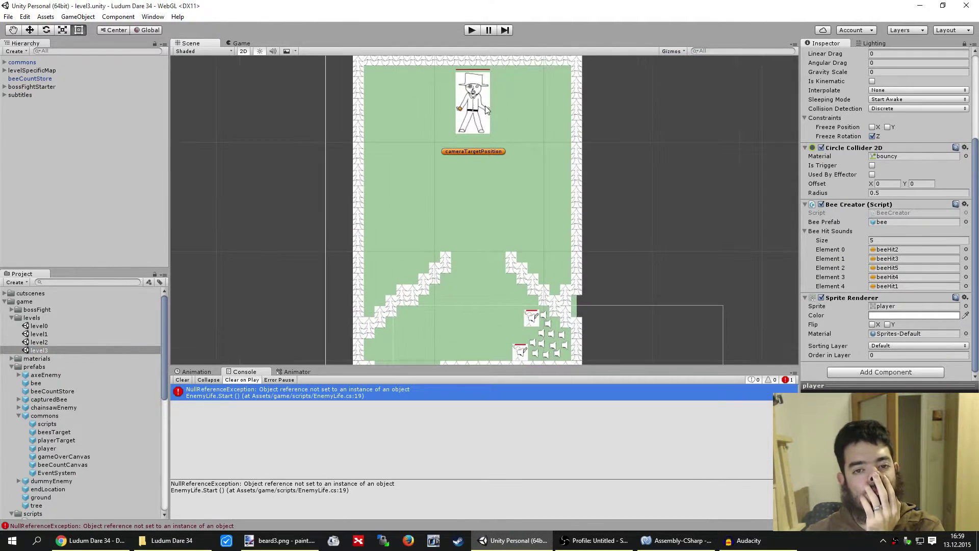
pyautogui.click(453, 133)
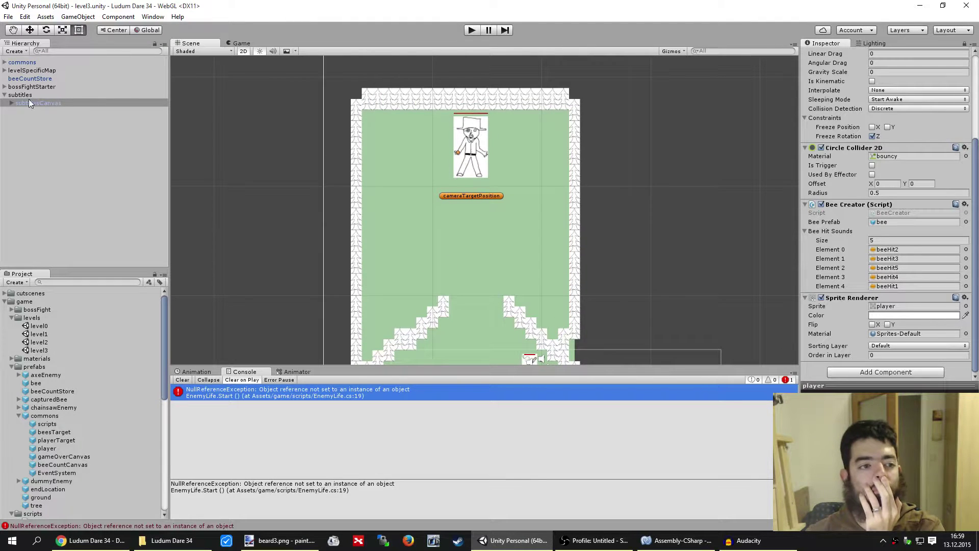
pyautogui.click(469, 131)
pyautogui.click(473, 131)
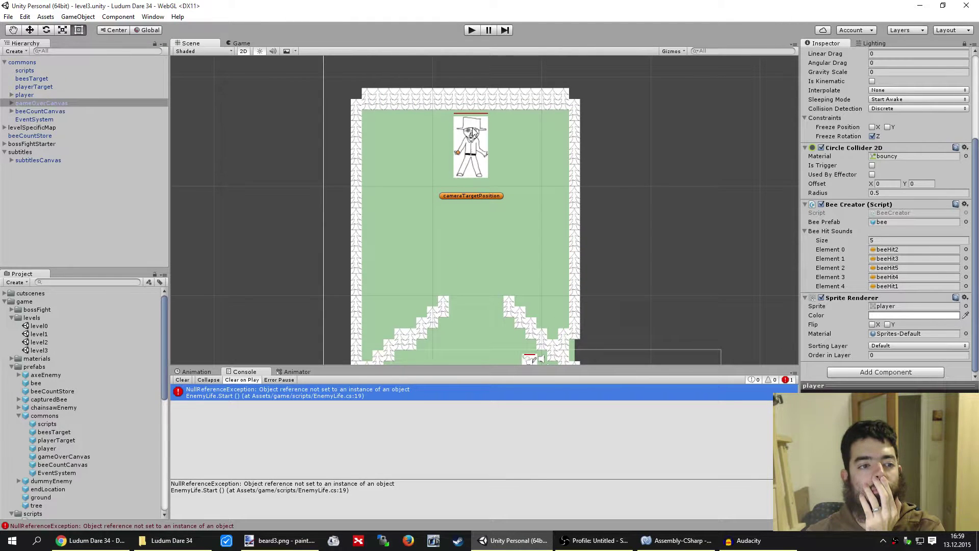
pyautogui.click(473, 131)
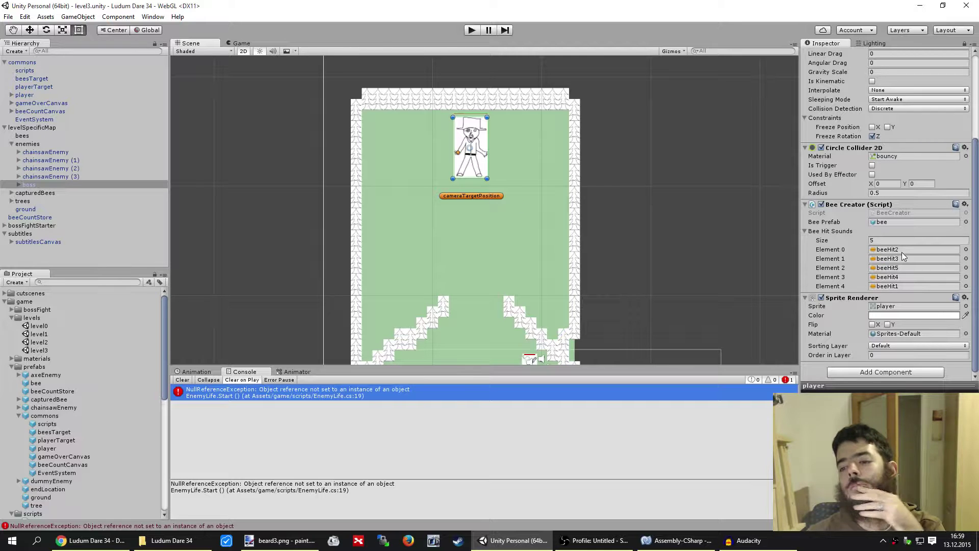
pyautogui.scroll(5, 902, 252)
pyautogui.scroll(-5, 901, 252)
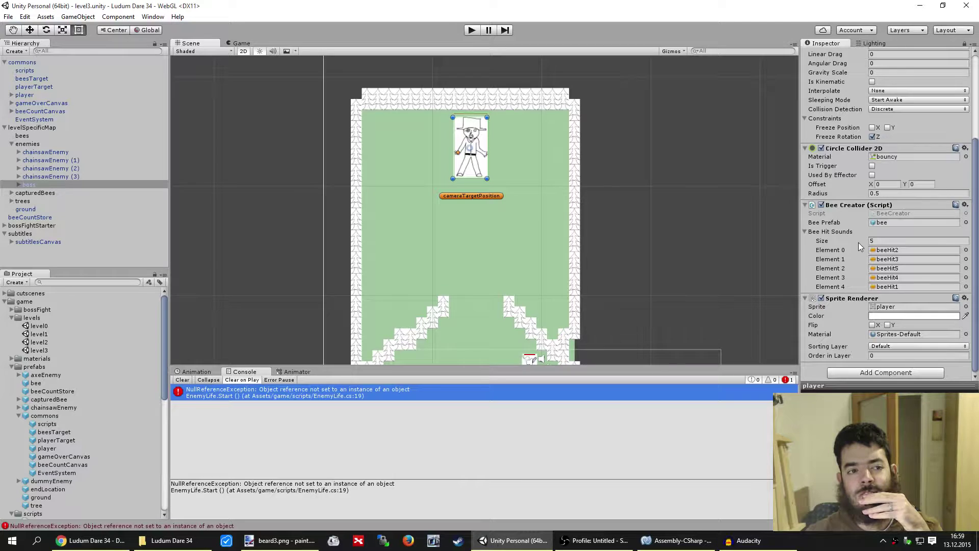
# Check the player's properties, then reselect the boss to view Start Life 5000
pyautogui.click(63, 96)
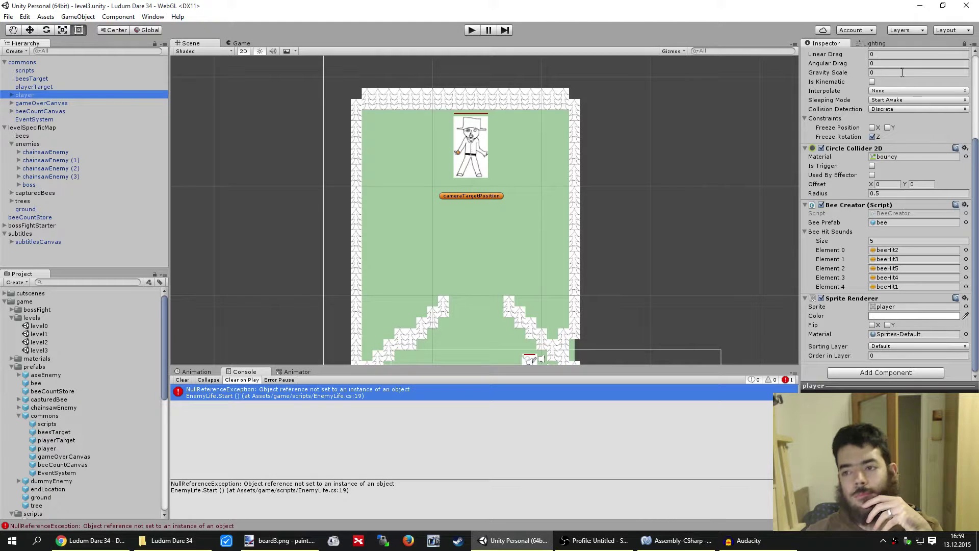
pyautogui.click(965, 45)
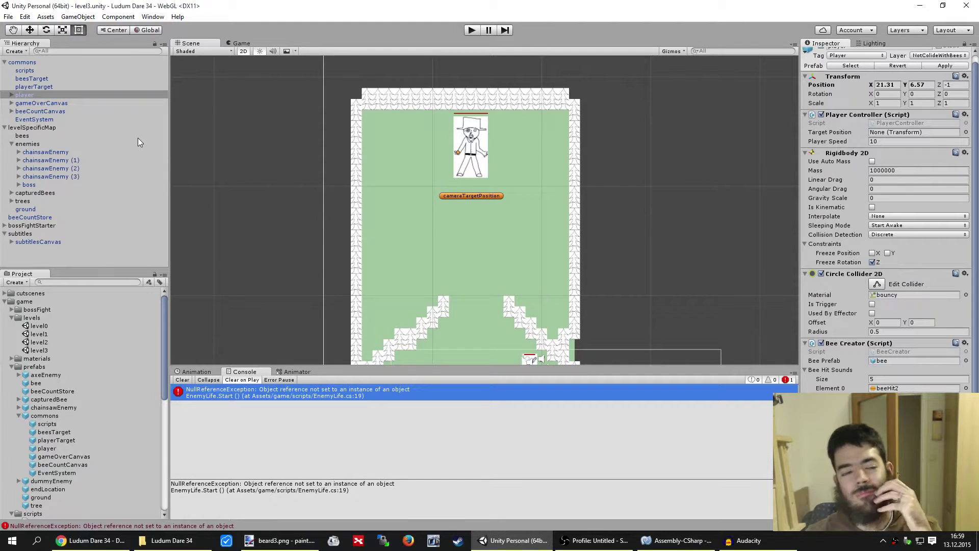
pyautogui.click(51, 185)
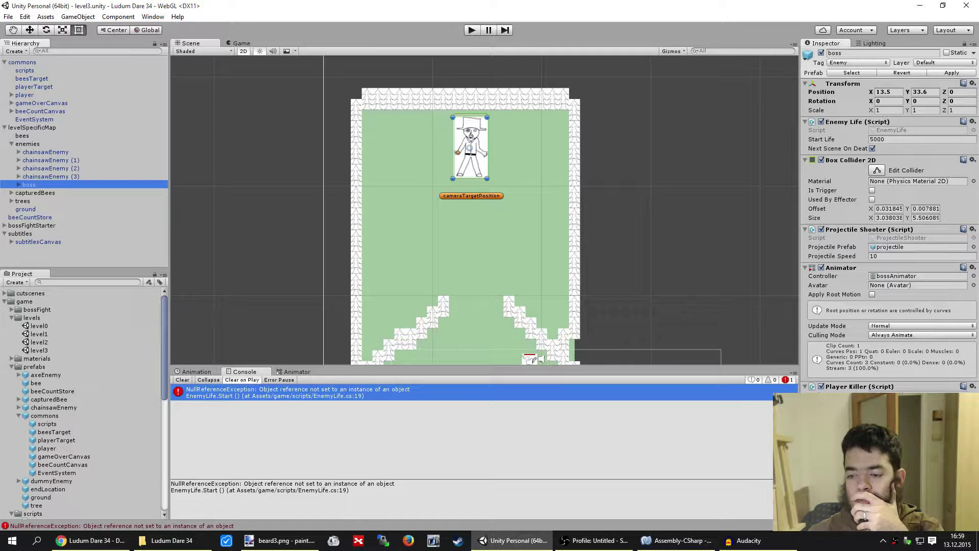
# Copy chainsawEnemy (3)'s deathAudioPlayer and parent the pasted copy under boss
pyautogui.click(18, 177)
pyautogui.click(41, 194)
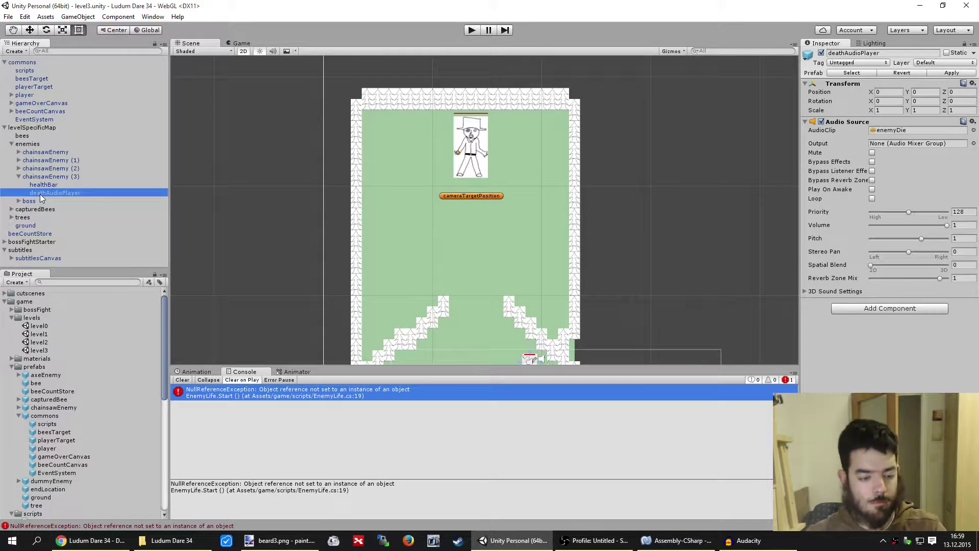
pyautogui.click(35, 198)
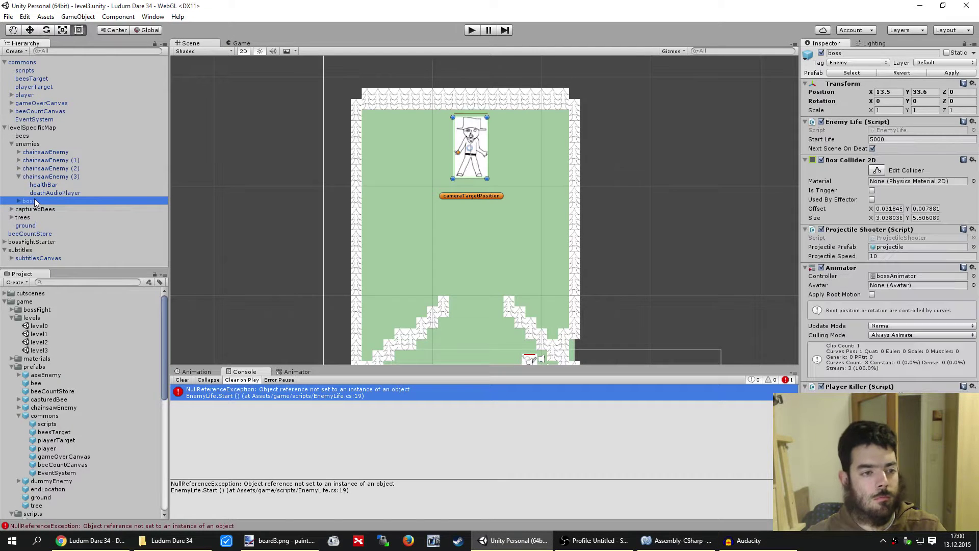
pyautogui.hotkey('ctrl', 'v')
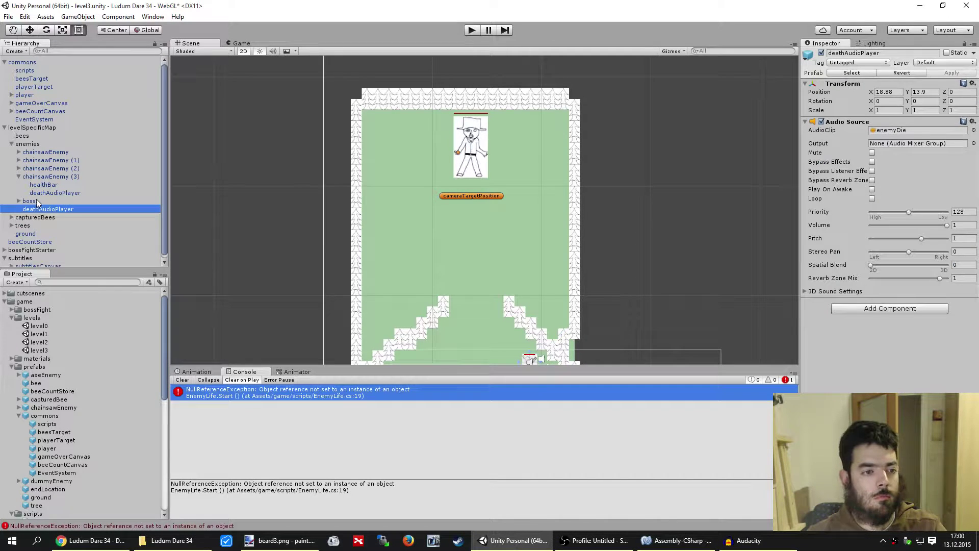
pyautogui.moveTo(38, 210); pyautogui.dragTo(32, 203)
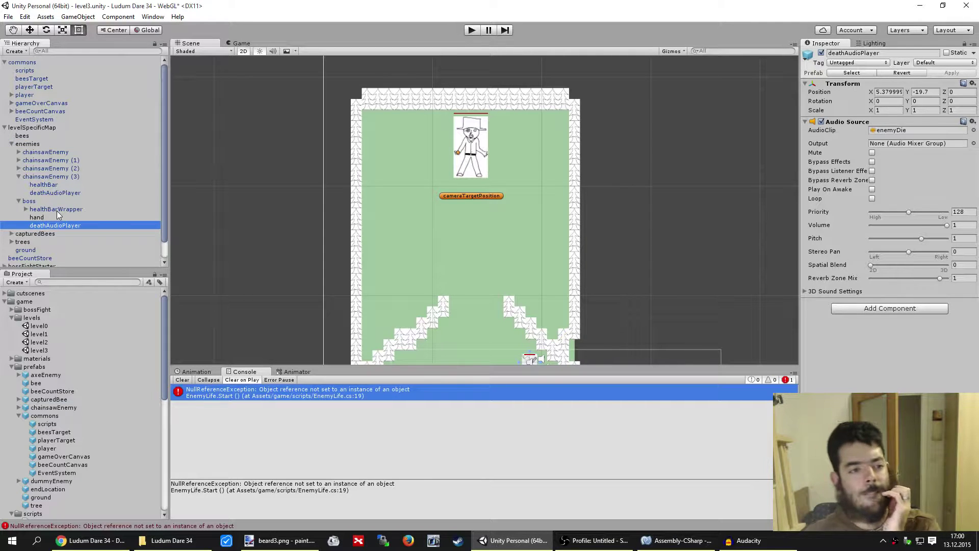
pyautogui.click(19, 177)
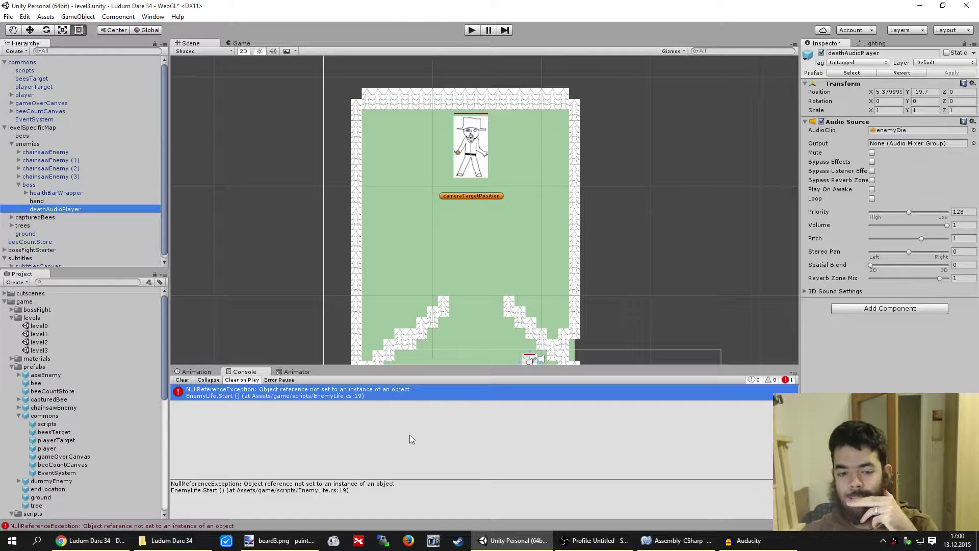
# Drag the bossDie clip from Project/sounds into the new deathAudioPlayer's AudioClip field
pyautogui.scroll(-10, 125, 457)
pyautogui.moveTo(46, 459); pyautogui.dragTo(853, 290)
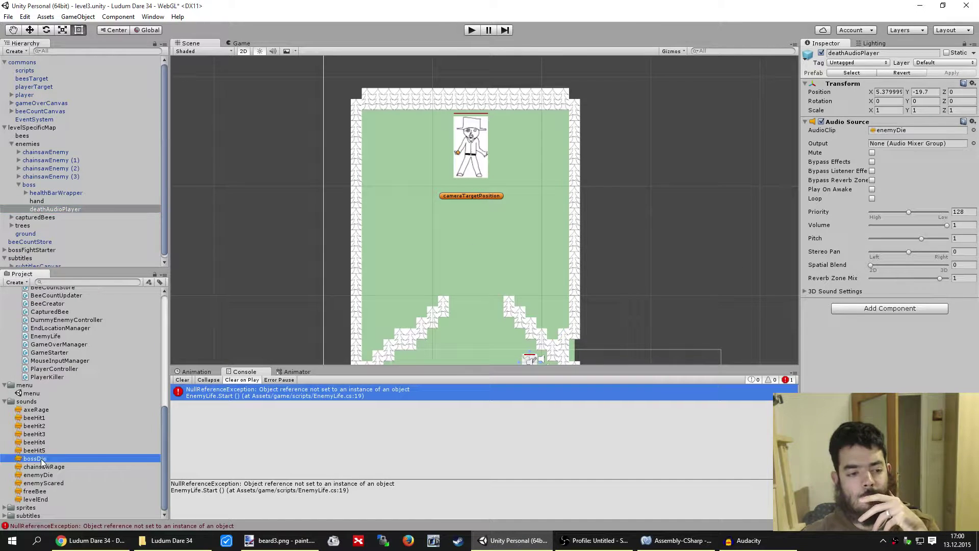
pyautogui.moveTo(919, 133); pyautogui.dragTo(913, 137)
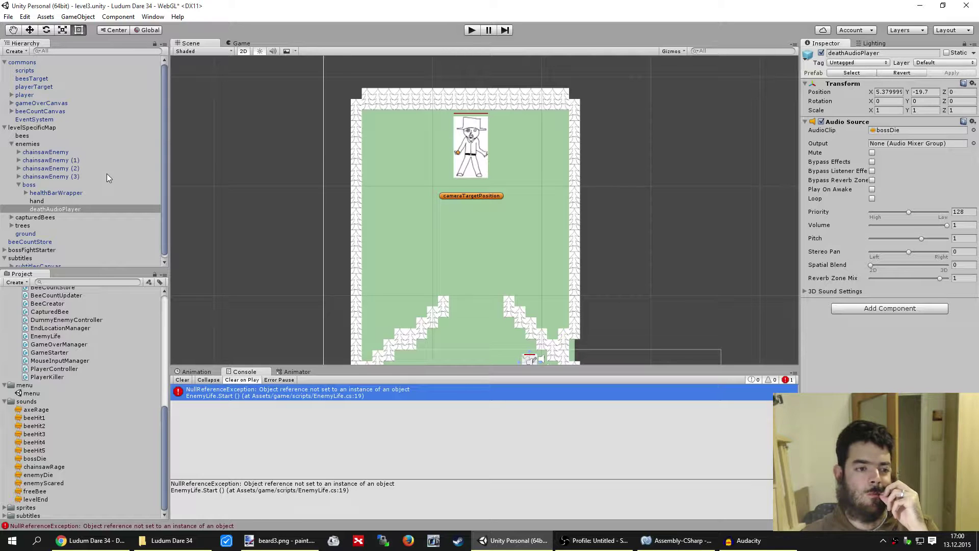
pyautogui.scroll(-1, 107, 179)
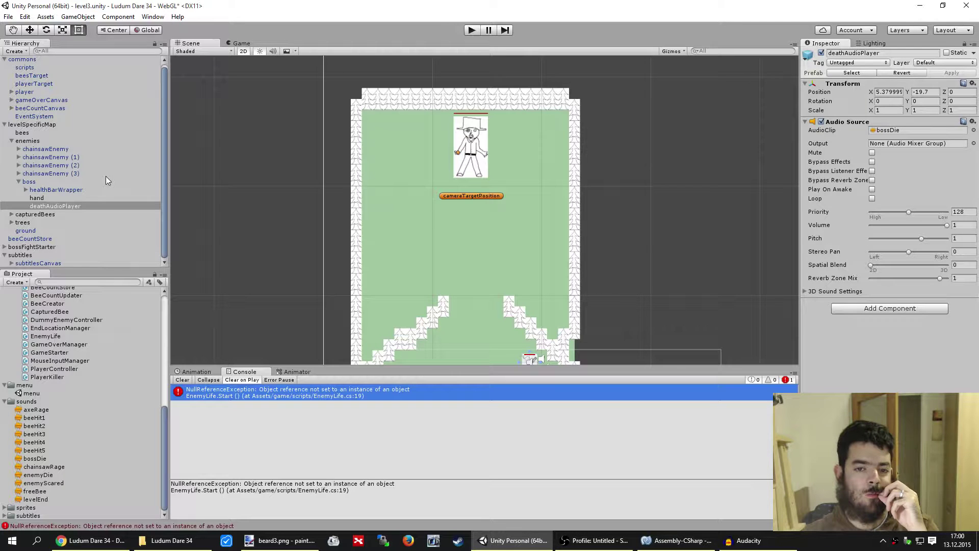
pyautogui.scroll(1, 106, 177)
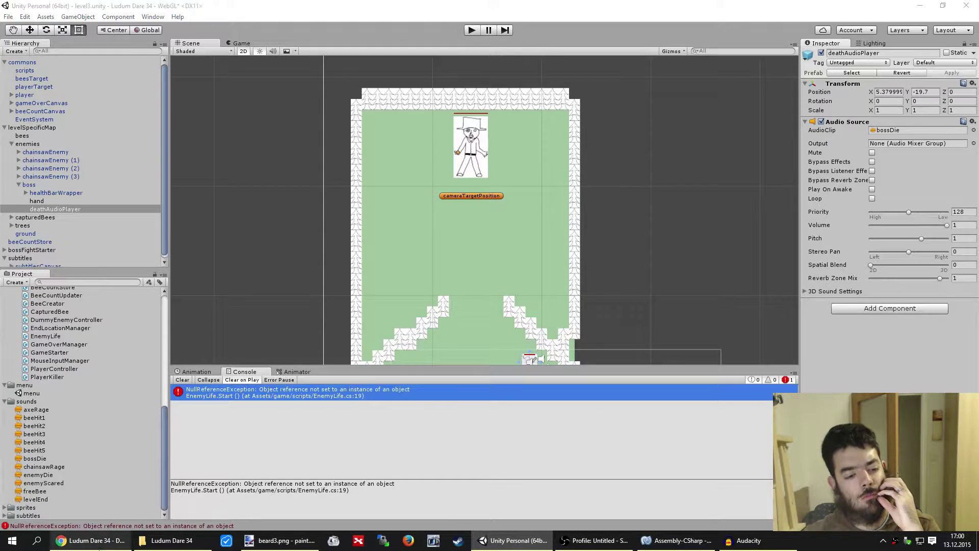
pyautogui.click(61, 540)
pyautogui.click(249, 6)
# Glance over the Ludum Dare 34 plan in Chrome, then return through Audacity to Unity
pyautogui.click(336, 4)
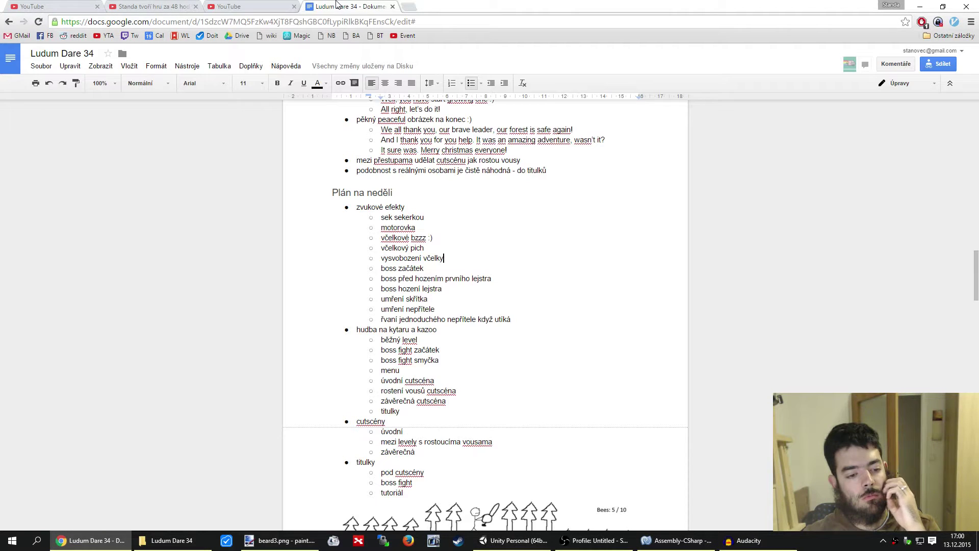
pyautogui.click(225, 6)
pyautogui.click(321, 4)
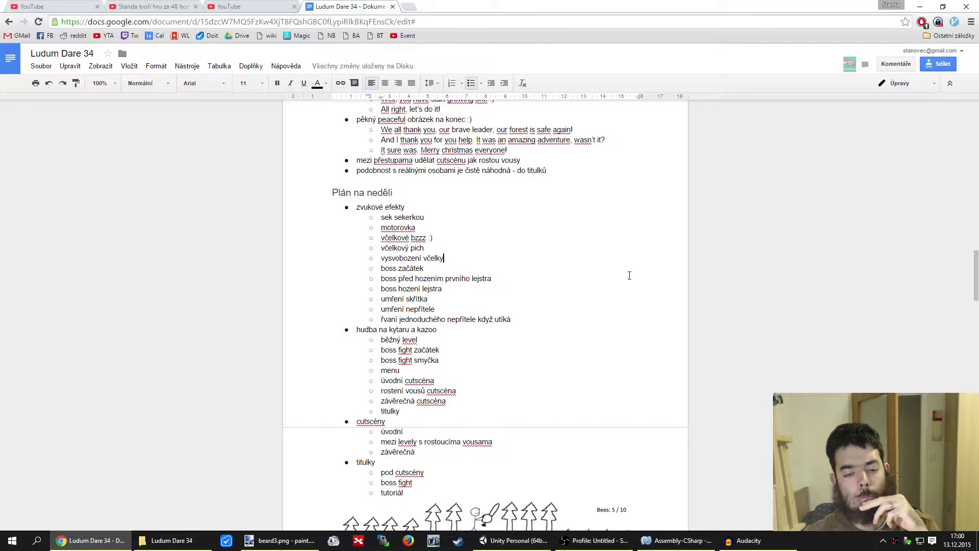
pyautogui.click(739, 540)
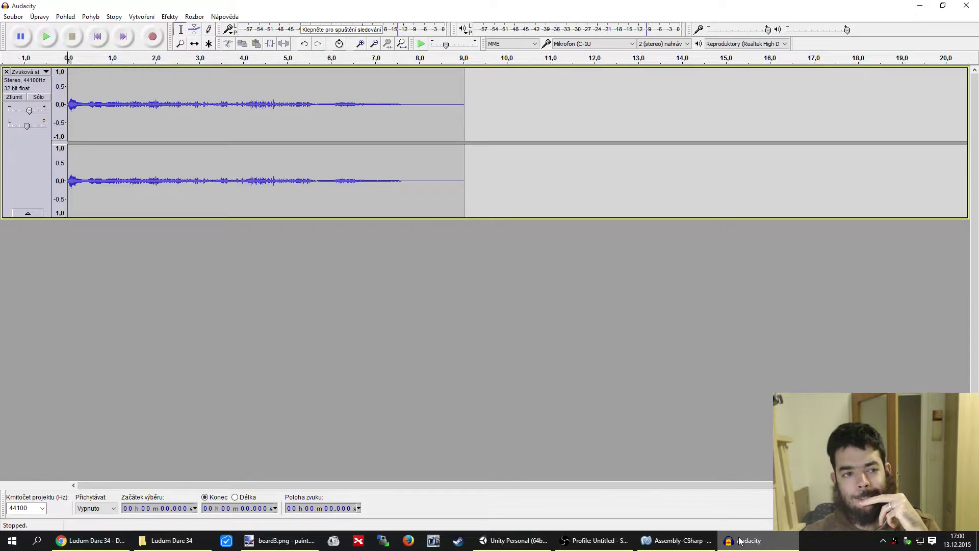
pyautogui.click(740, 541)
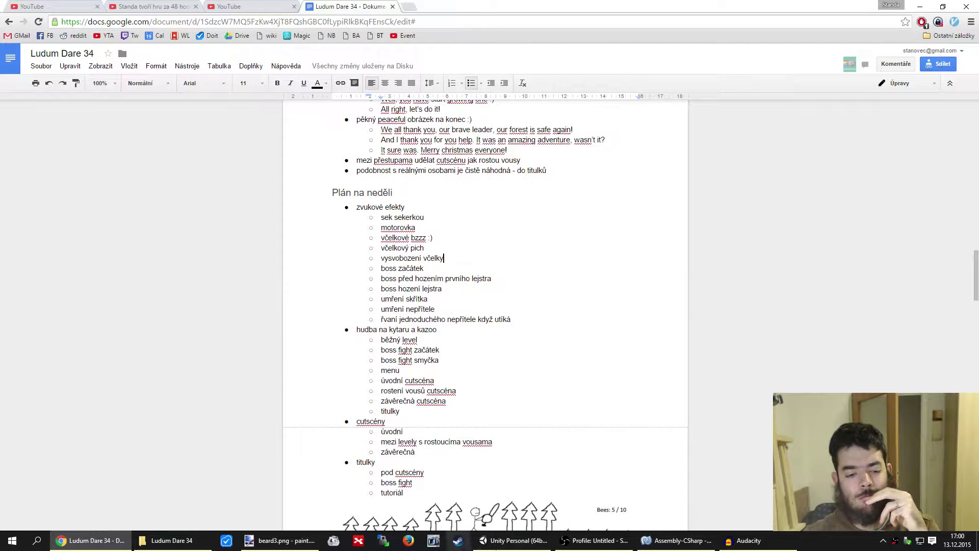
pyautogui.click(513, 540)
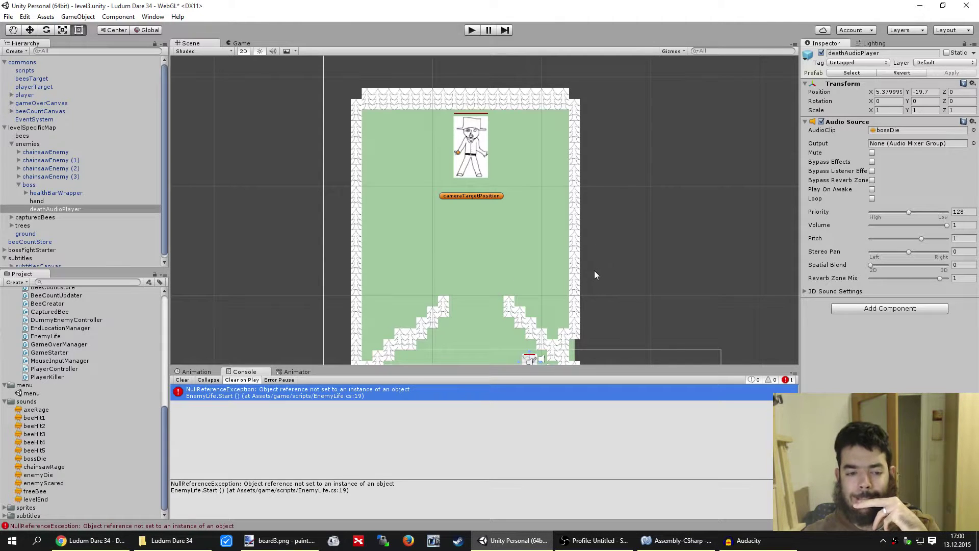
# Playtest level3, steering the player and bee swarm (40 / 68) against the boss, then stop
pyautogui.click(472, 31)
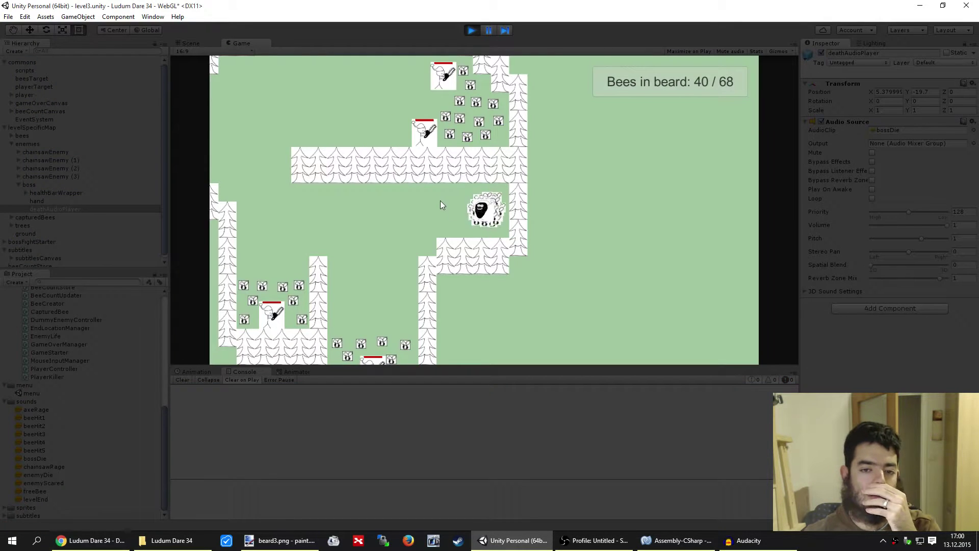
pyautogui.moveTo(424, 216)
pyautogui.mouseDown()
pyautogui.moveTo(496, 144)
pyautogui.moveTo(458, 264)
pyautogui.moveTo(361, 267)
pyautogui.mouseUp()
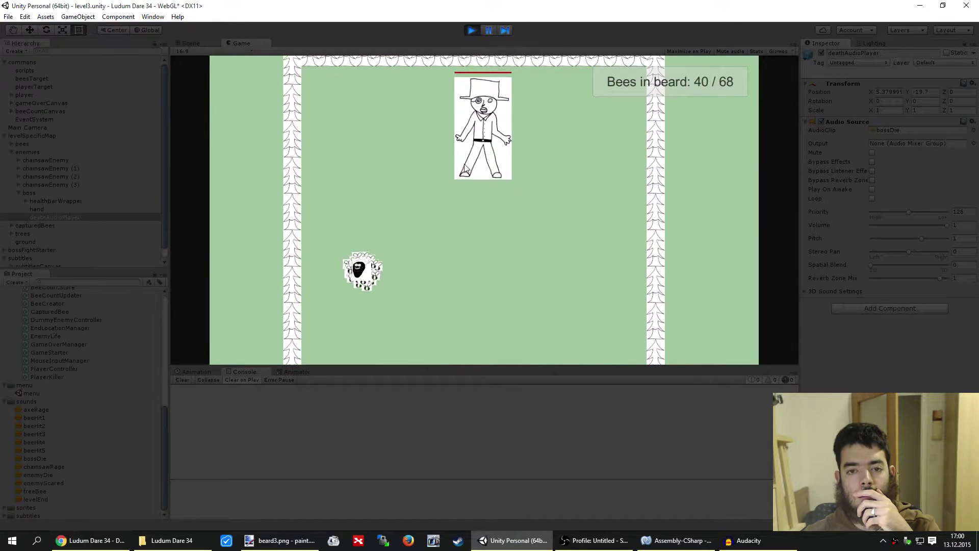
pyautogui.click(487, 156)
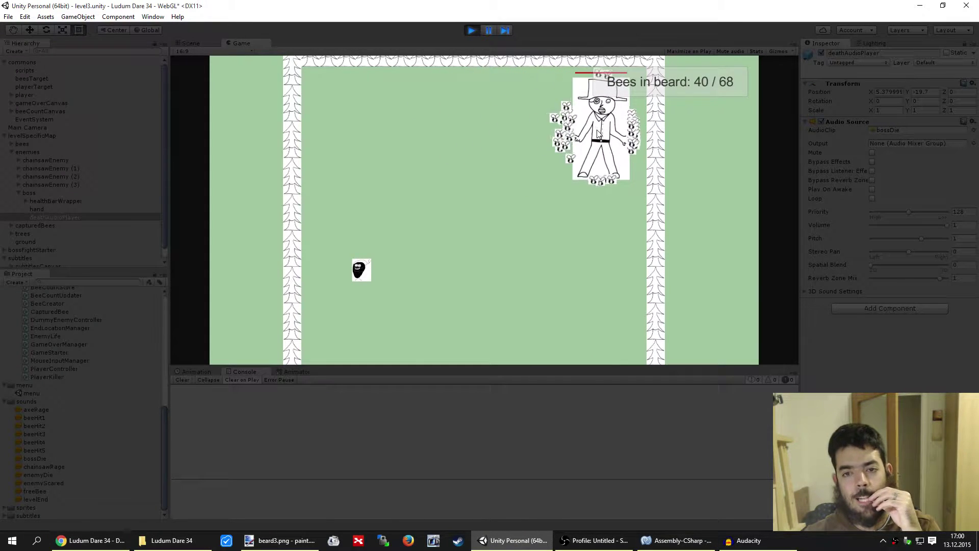
pyautogui.moveTo(597, 134); pyautogui.dragTo(393, 222)
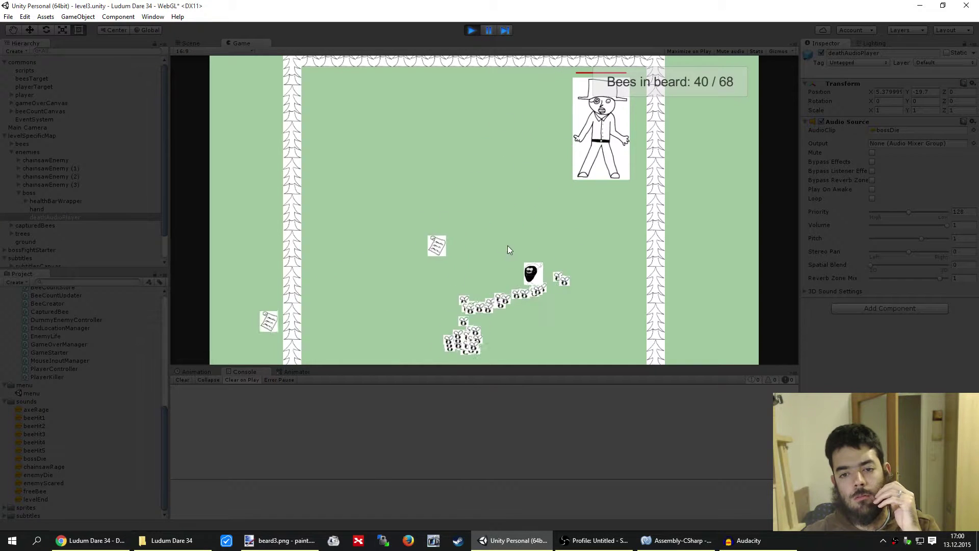
pyautogui.moveTo(393, 223); pyautogui.dragTo(515, 303)
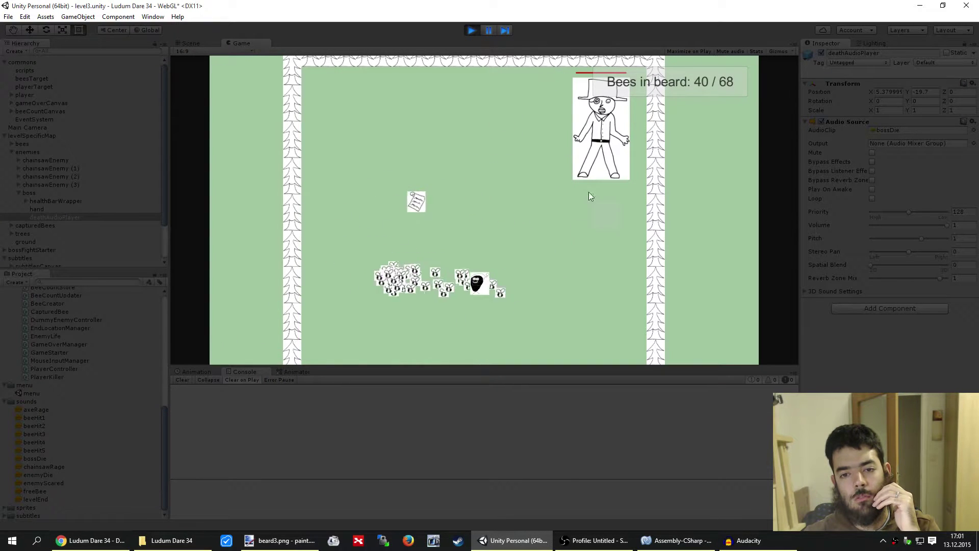
pyautogui.click(572, 143)
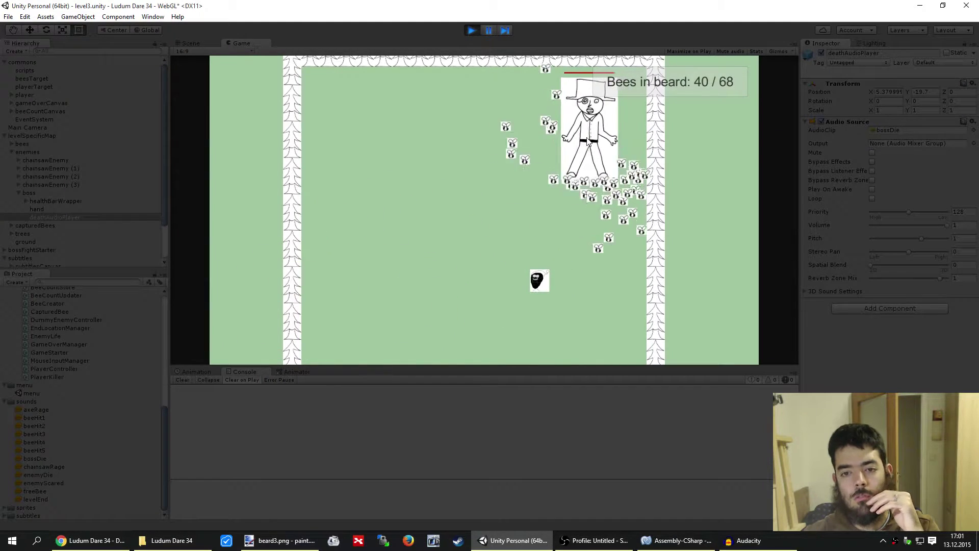
pyautogui.moveTo(573, 144)
pyautogui.mouseDown()
pyautogui.moveTo(494, 135)
pyautogui.moveTo(437, 272)
pyautogui.moveTo(625, 231)
pyautogui.moveTo(331, 185)
pyautogui.mouseUp()
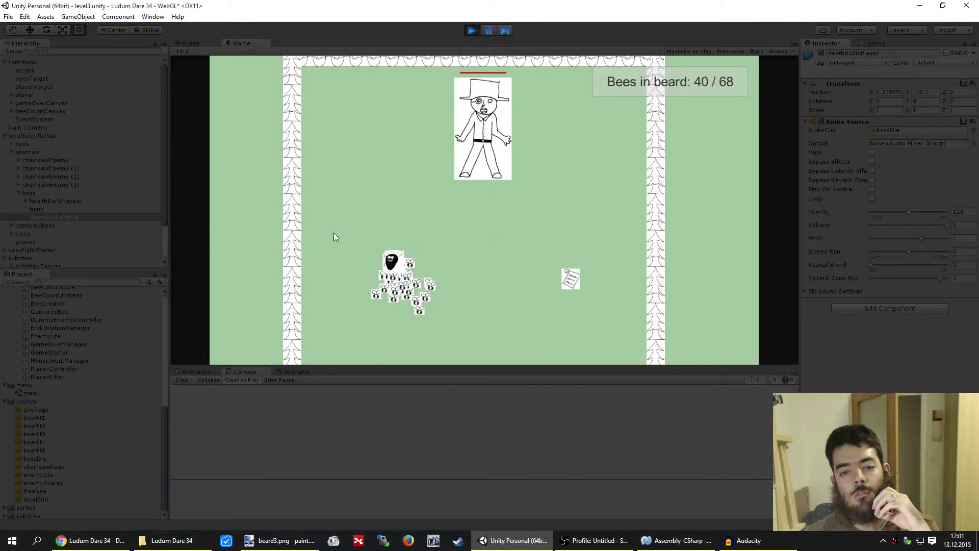
pyautogui.click(461, 132)
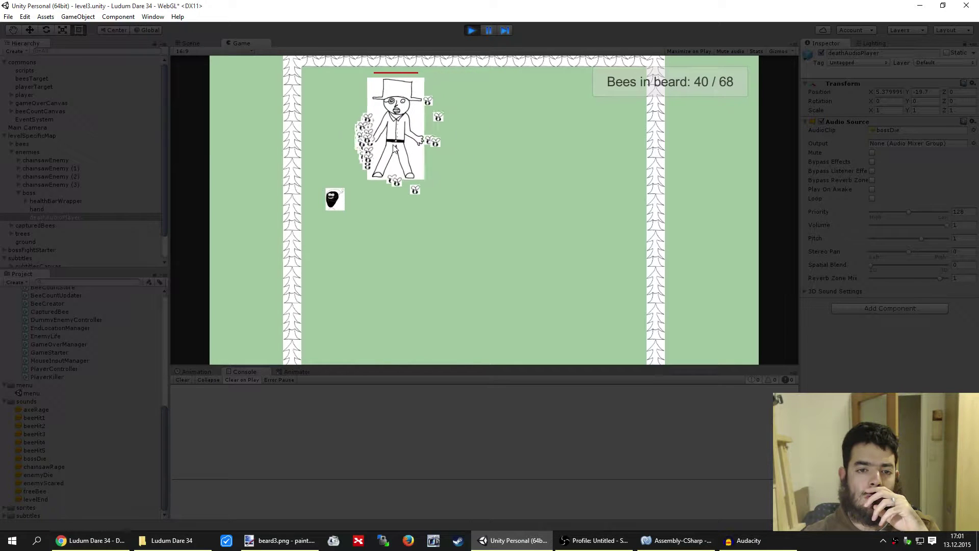
pyautogui.moveTo(361, 179)
pyautogui.mouseDown()
pyautogui.moveTo(544, 317)
pyautogui.moveTo(521, 241)
pyautogui.moveTo(490, 224)
pyautogui.mouseUp()
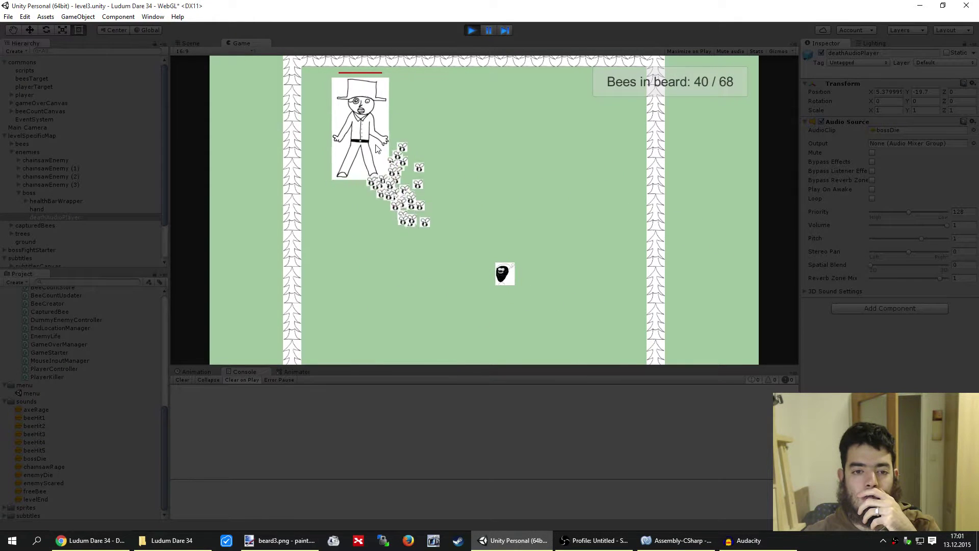
pyautogui.moveTo(406, 155)
pyautogui.mouseDown()
pyautogui.moveTo(466, 96)
pyautogui.moveTo(498, 96)
pyautogui.moveTo(391, 274)
pyautogui.moveTo(526, 320)
pyautogui.moveTo(487, 131)
pyautogui.moveTo(585, 111)
pyautogui.moveTo(366, 256)
pyautogui.moveTo(486, 342)
pyautogui.moveTo(626, 308)
pyautogui.moveTo(417, 277)
pyautogui.moveTo(512, 339)
pyautogui.moveTo(557, 312)
pyautogui.mouseUp()
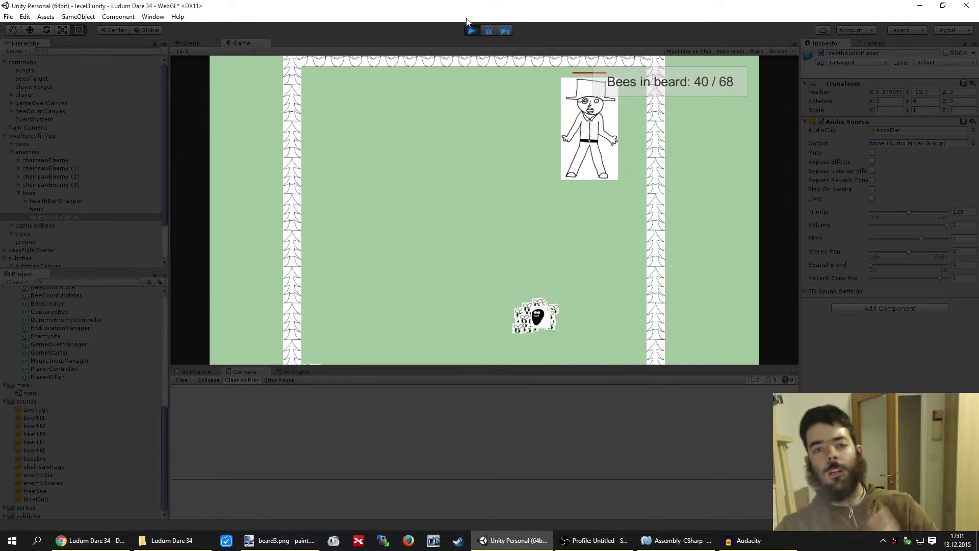
pyautogui.click(473, 32)
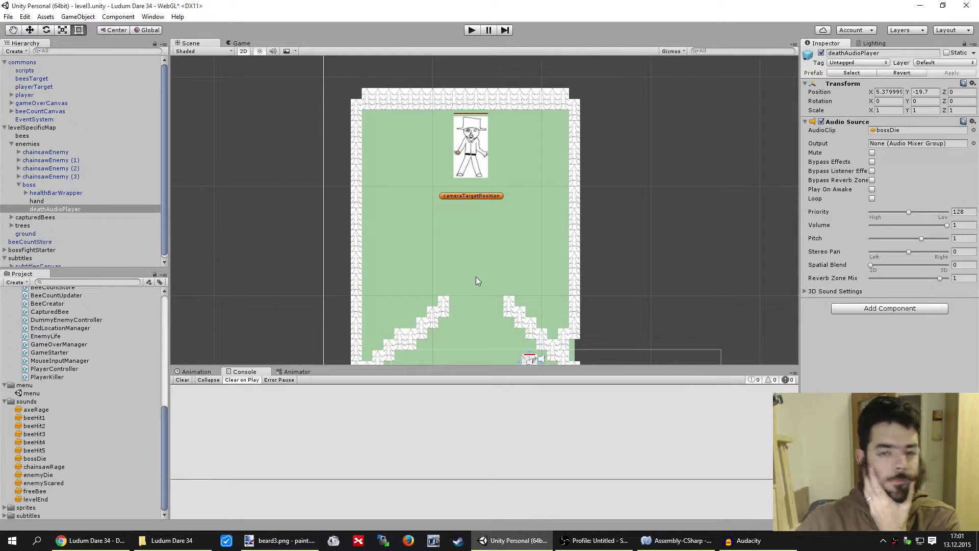
# Set the boss's Enemy Life Start Life to 50
pyautogui.click(45, 185)
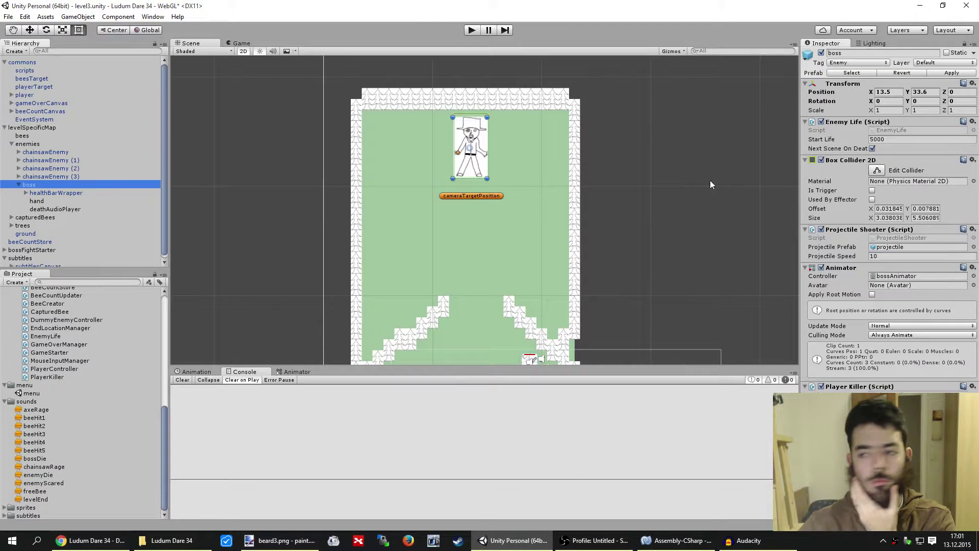
pyautogui.click(890, 139)
pyautogui.write('50')
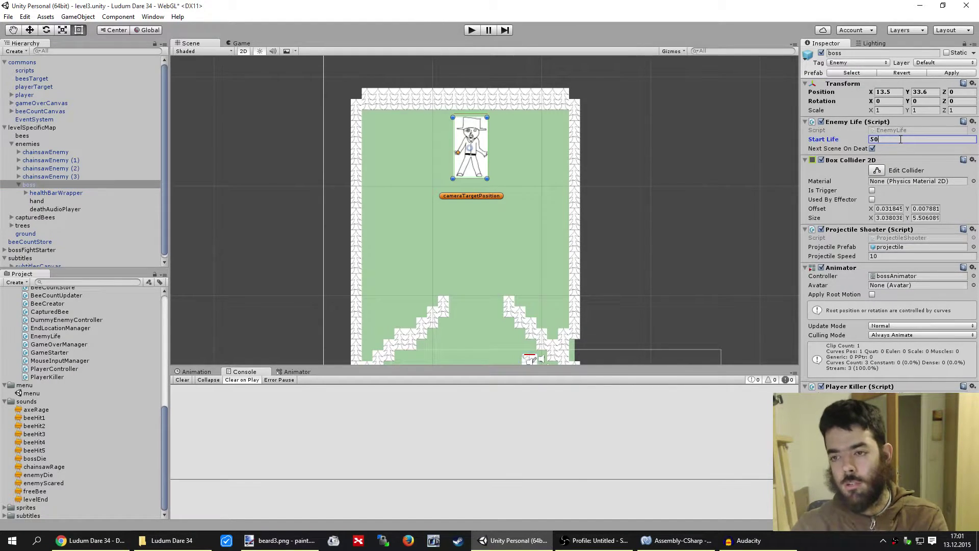
# Play the level, kill the boss with the bees, stop, and open the destroyed-Animator error's script
pyautogui.click(473, 31)
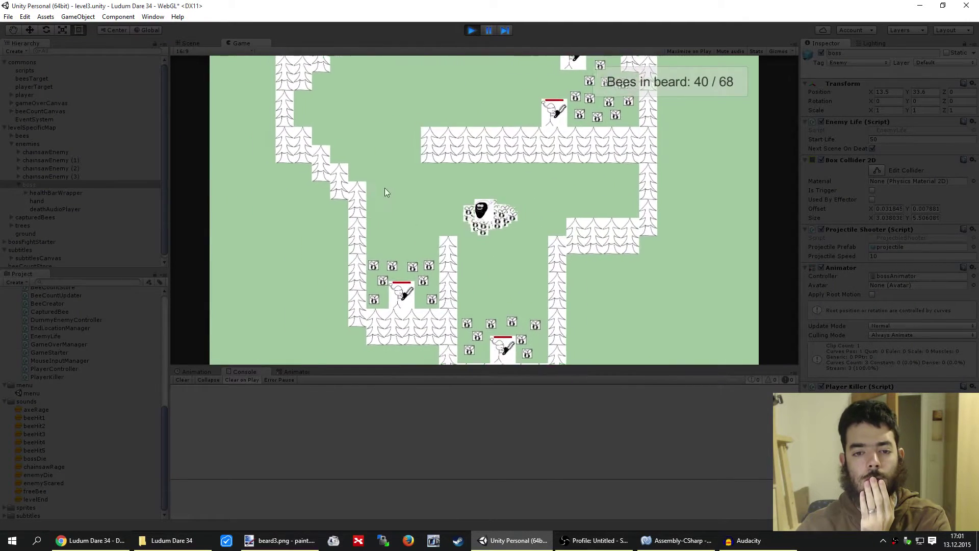
pyautogui.moveTo(385, 192); pyautogui.dragTo(500, 121)
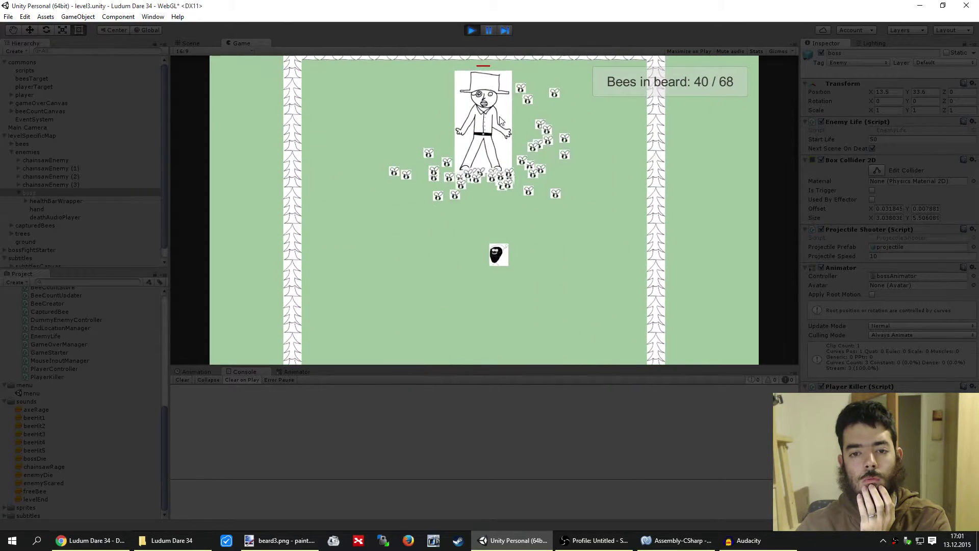
pyautogui.moveTo(500, 120)
pyautogui.mouseDown()
pyautogui.moveTo(454, 250)
pyautogui.moveTo(406, 191)
pyautogui.moveTo(399, 231)
pyautogui.mouseUp()
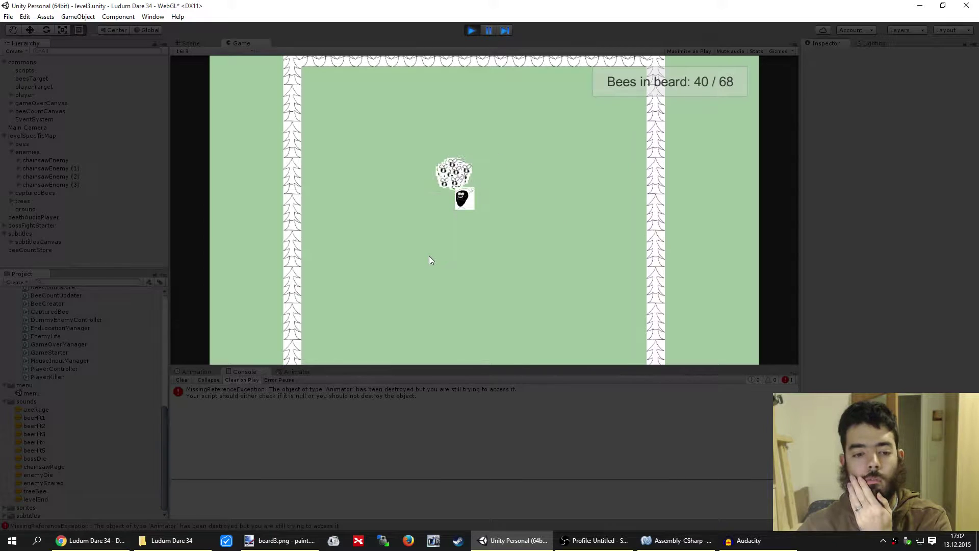
pyautogui.click(469, 31)
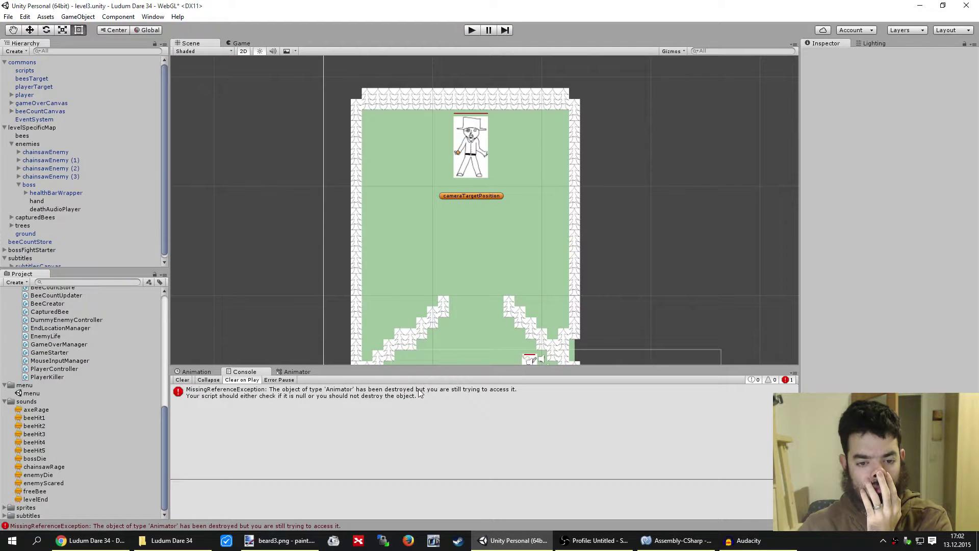
pyautogui.doubleClick(416, 395)
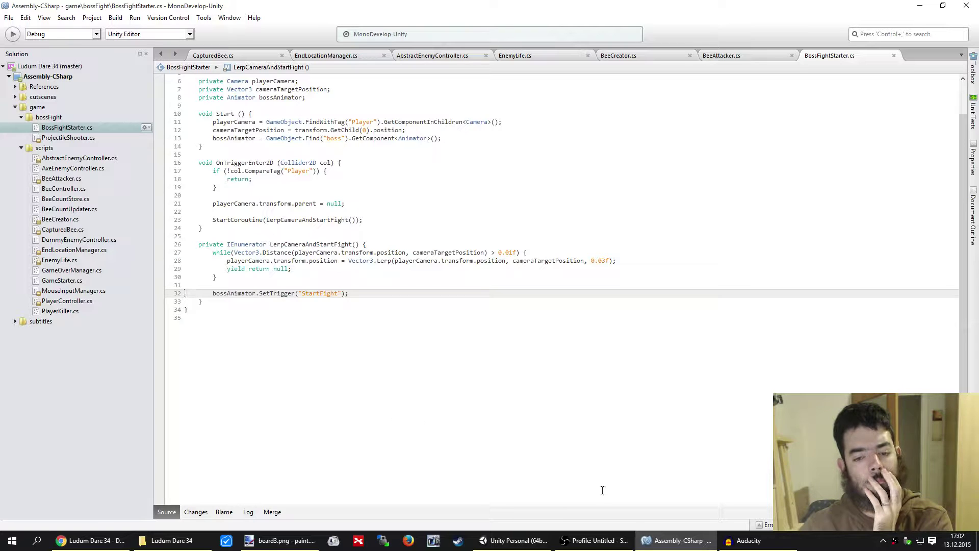
# Replay level3 in Unity, send the bees to defeat the boss, then return to MonoDevelop
pyautogui.click(514, 540)
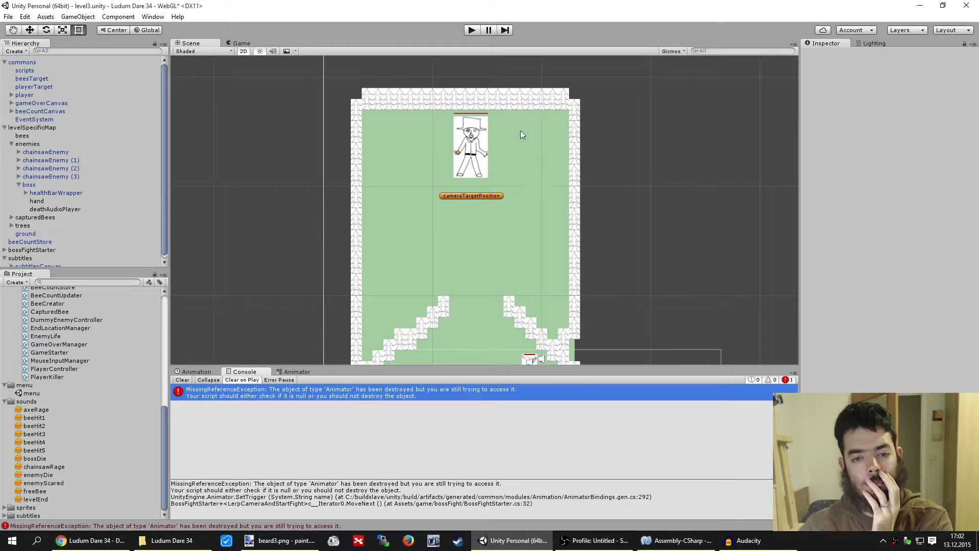
pyautogui.click(471, 30)
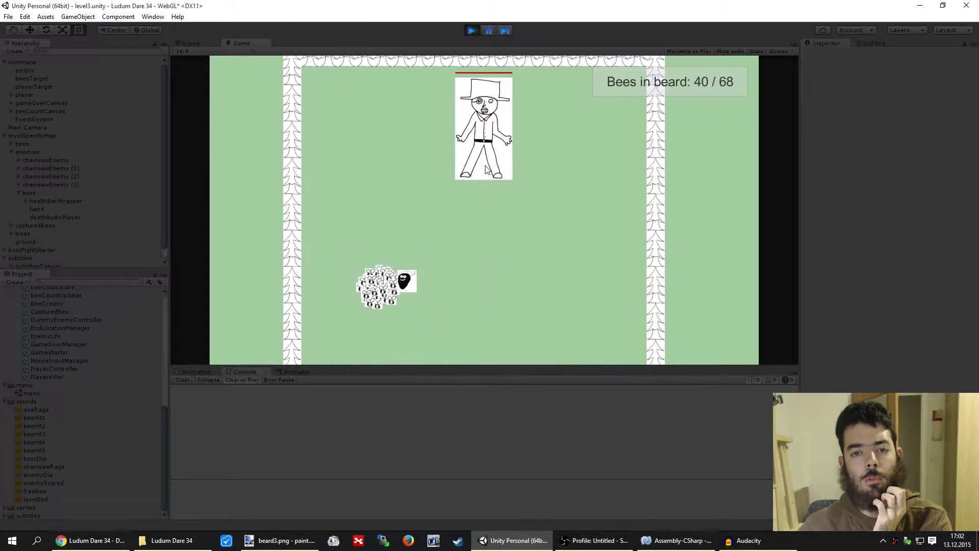
pyautogui.click(518, 143)
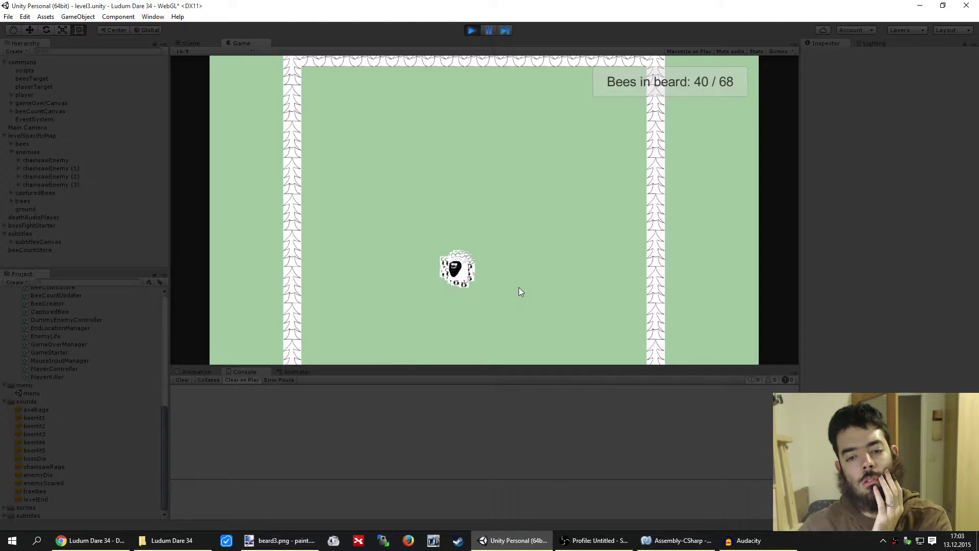
pyautogui.click(663, 540)
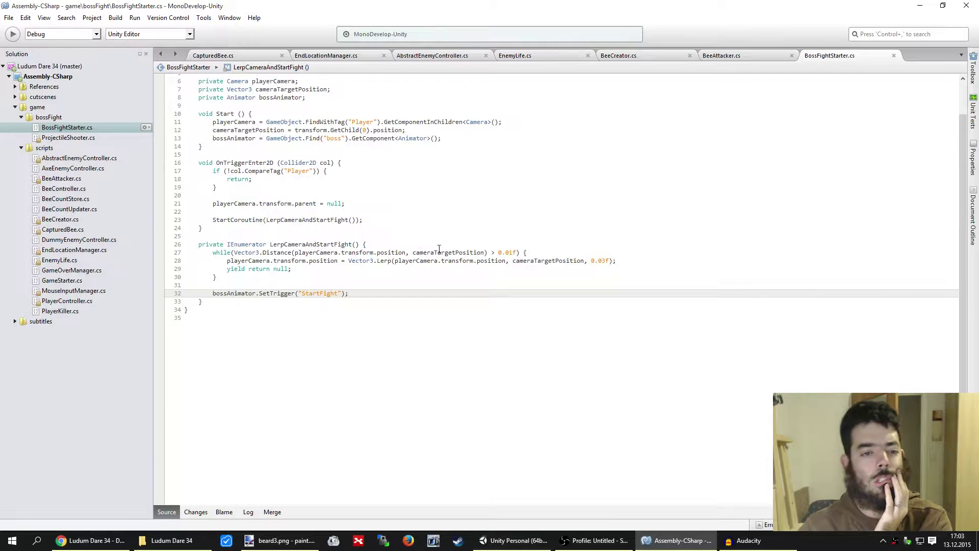
# Open EnemyLife.cs and place the cursor at the Destroy call on line 35 in Hurt()
pyautogui.click(527, 56)
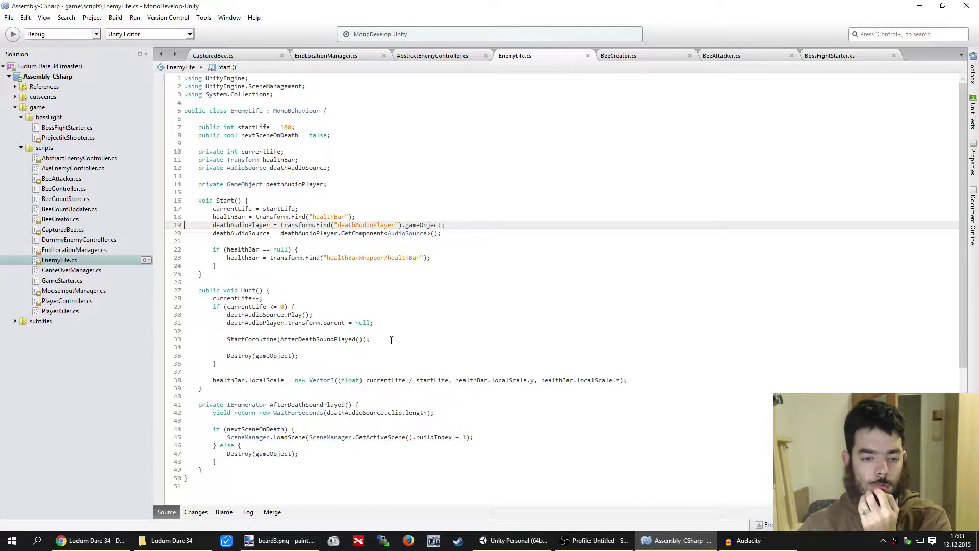
pyautogui.scroll(-5, 413, 385)
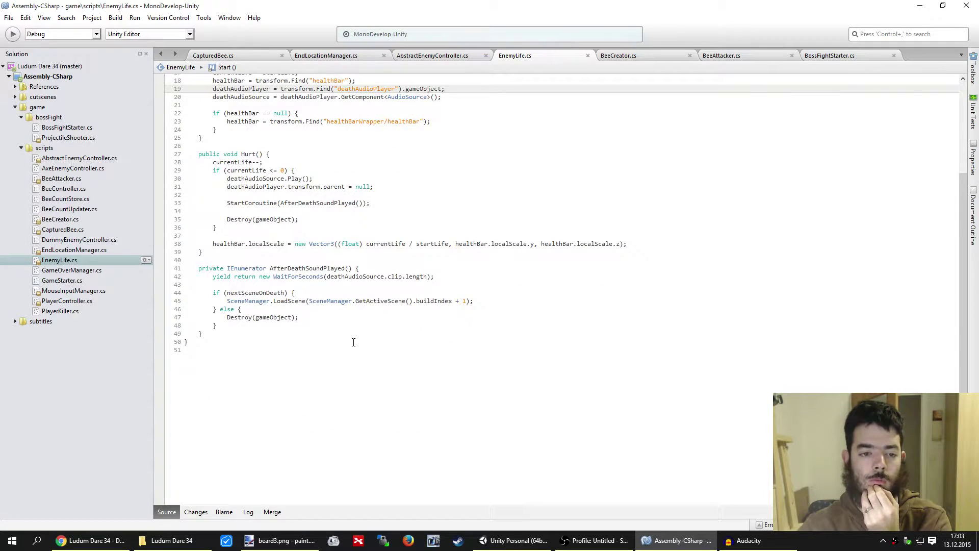
pyautogui.scroll(2, 353, 343)
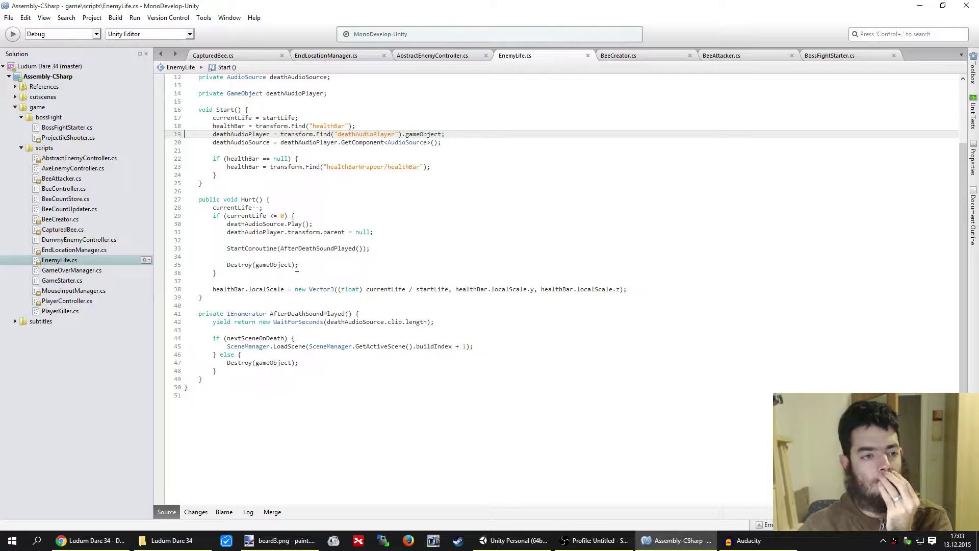
pyautogui.click(303, 266)
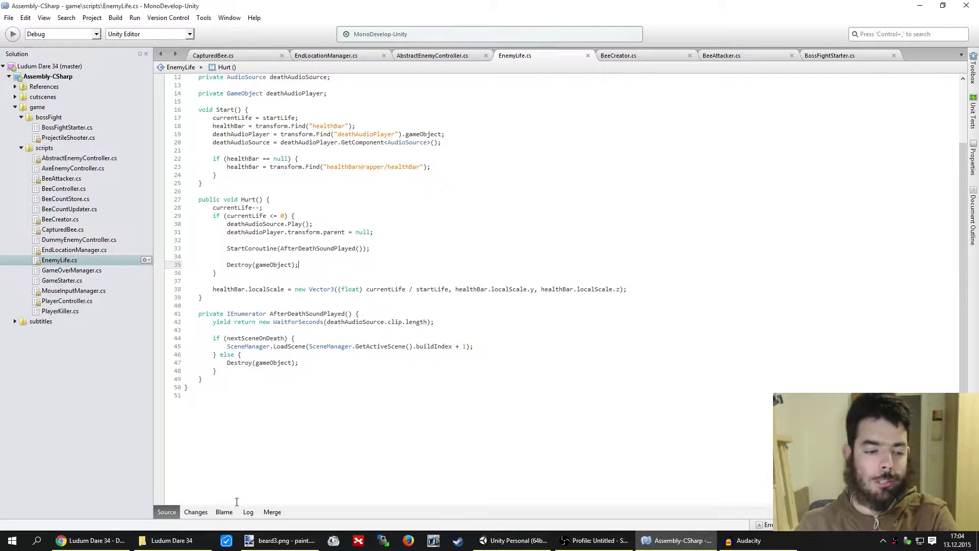
# Check the YouTube live chat, stream analytics and Ludum Dare plan, then return to Unity's running game
pyautogui.click(119, 541)
pyautogui.click(240, 7)
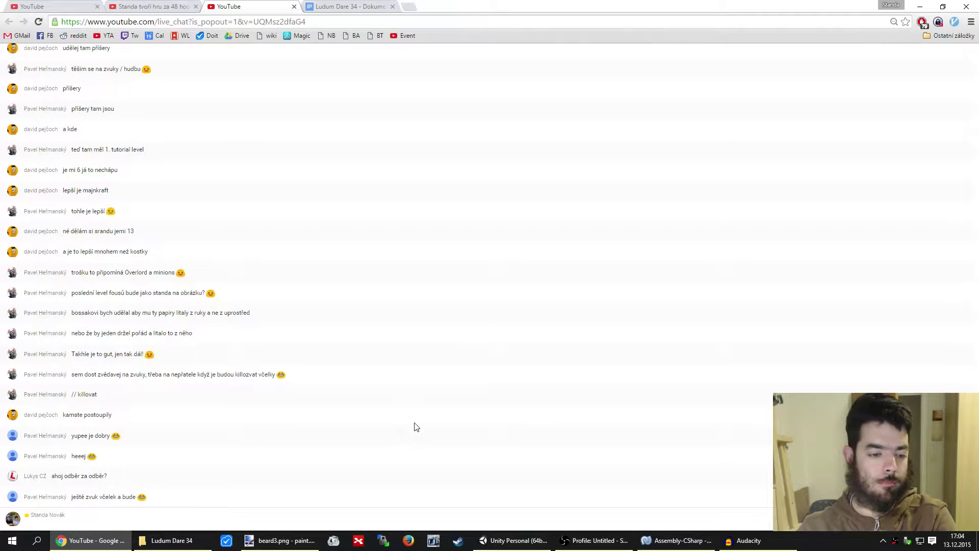
pyautogui.click(85, 5)
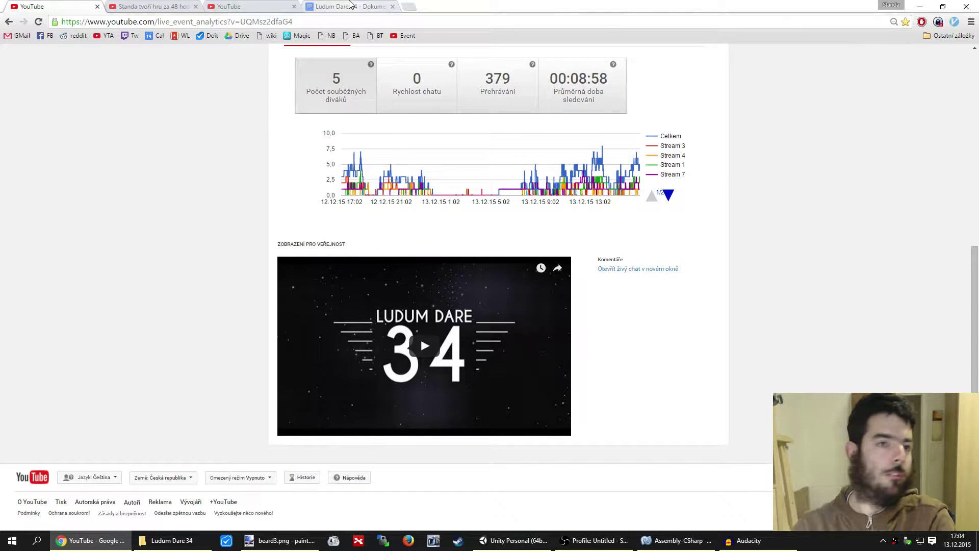
pyautogui.click(265, 6)
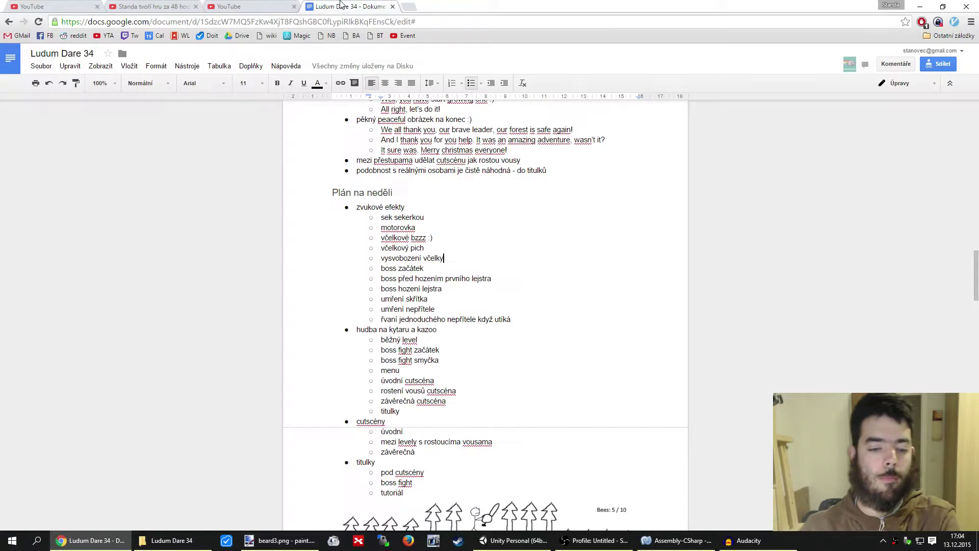
pyautogui.click(347, 6)
pyautogui.click(250, 6)
pyautogui.click(530, 532)
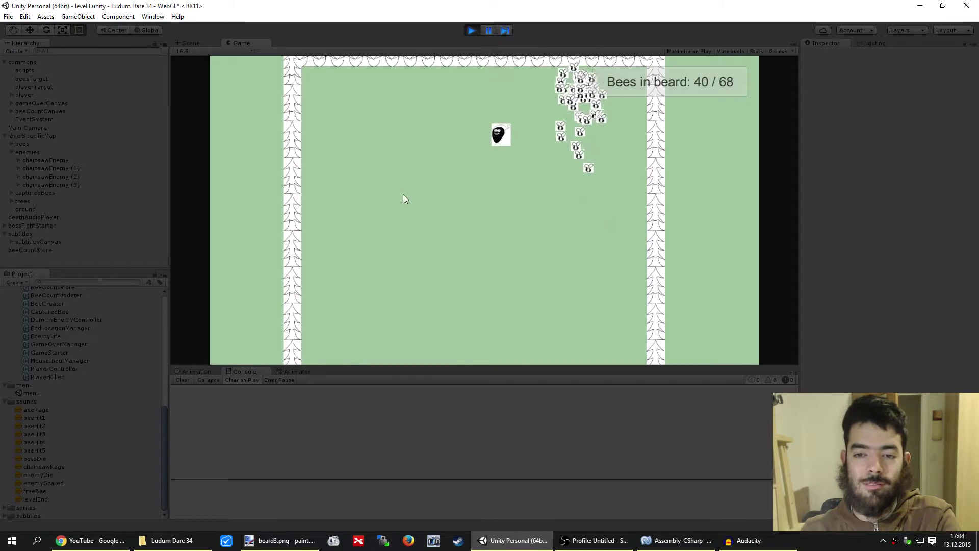
# Stop play mode, nudge the Scene view, and switch to EnemyLife.cs in MonoDevelop
pyautogui.click(473, 30)
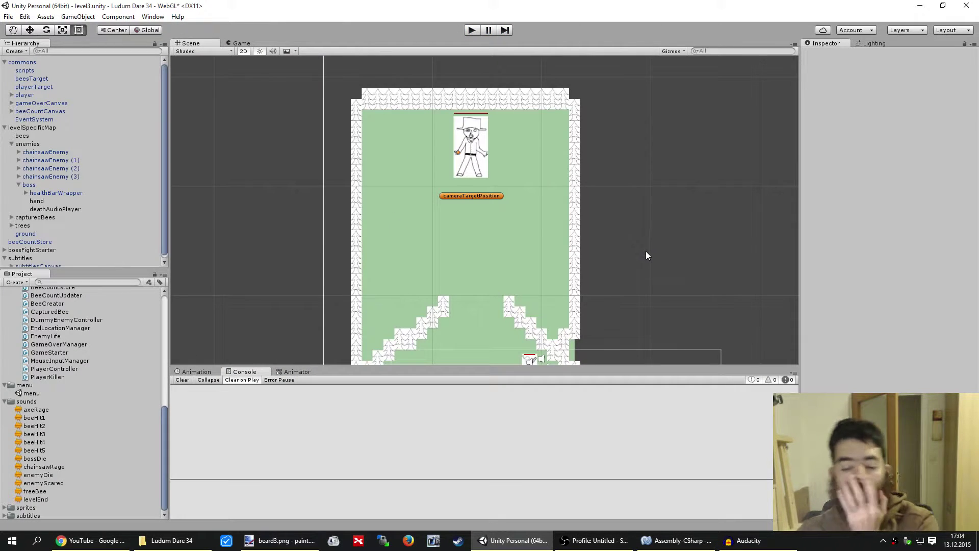
pyautogui.moveTo(639, 267); pyautogui.dragTo(641, 256, button='middle')
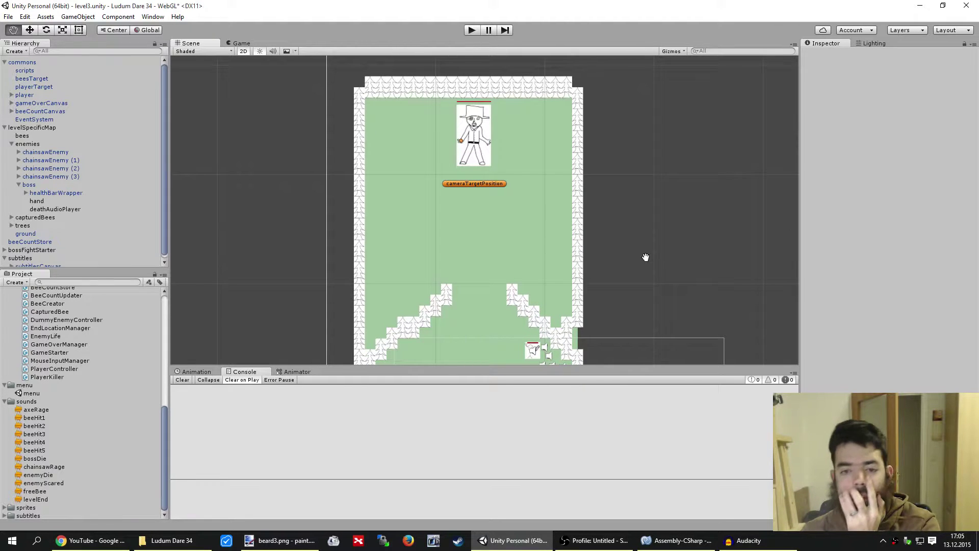
pyautogui.moveTo(646, 261); pyautogui.dragTo(647, 266, button='middle')
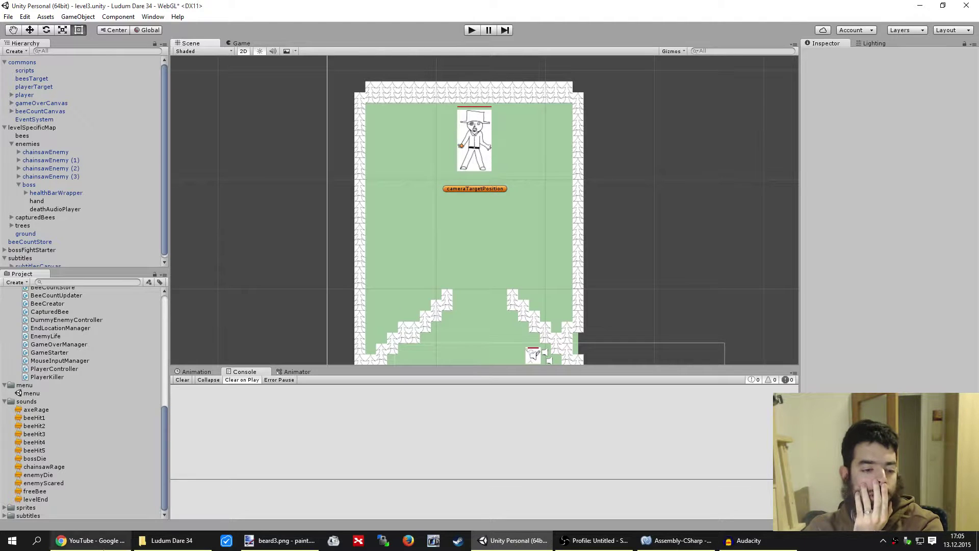
pyautogui.click(90, 541)
pyautogui.click(504, 540)
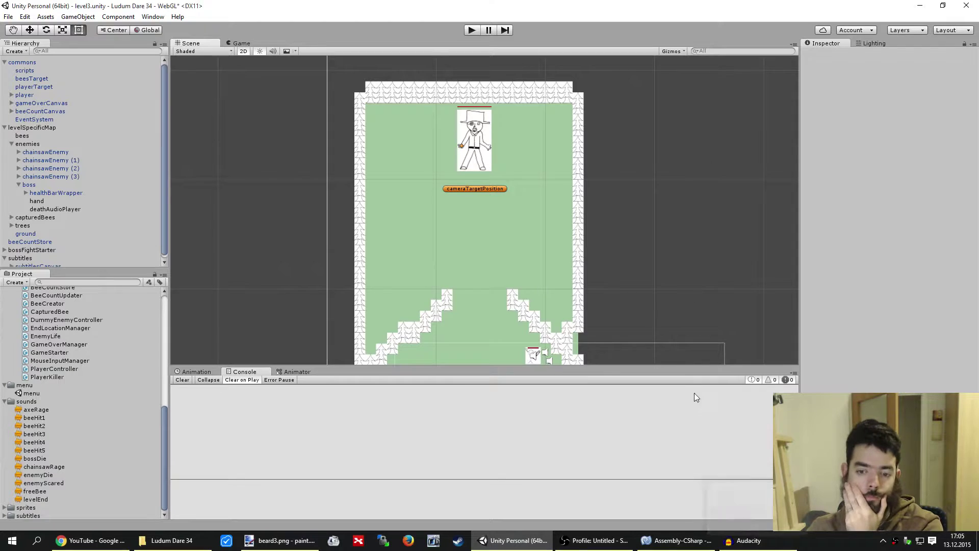
pyautogui.click(678, 540)
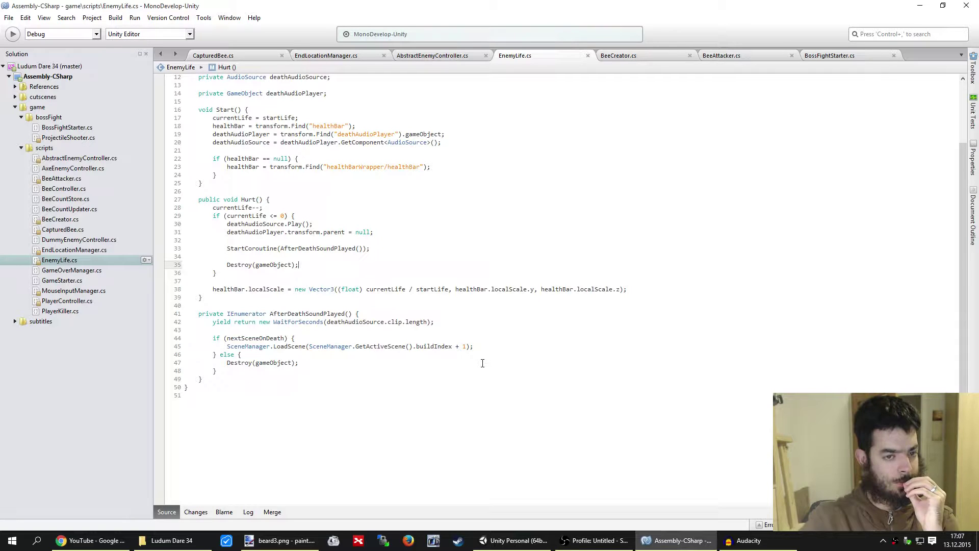
# Check the YouTube live chat and viewer statistics, then bring Unity back to the front
pyautogui.click(108, 549)
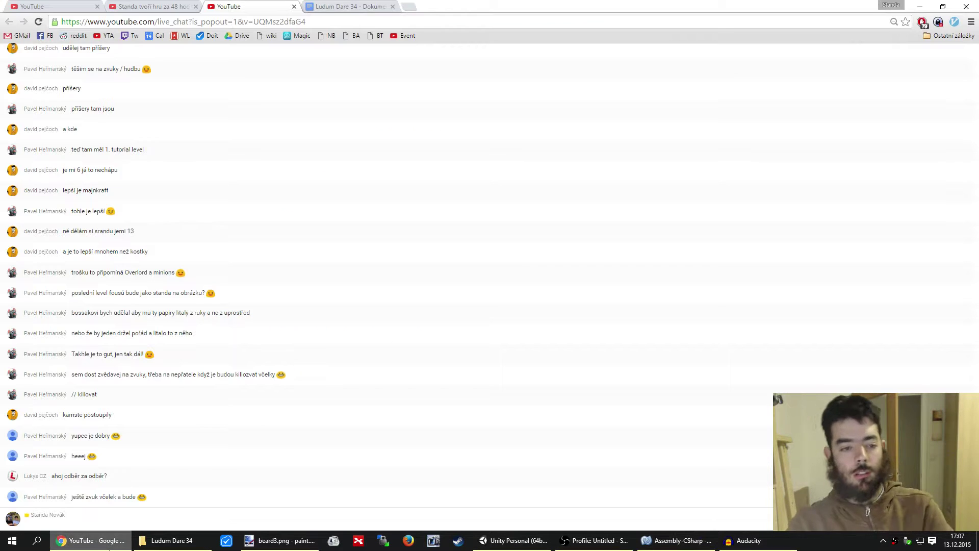
pyautogui.click(96, 2)
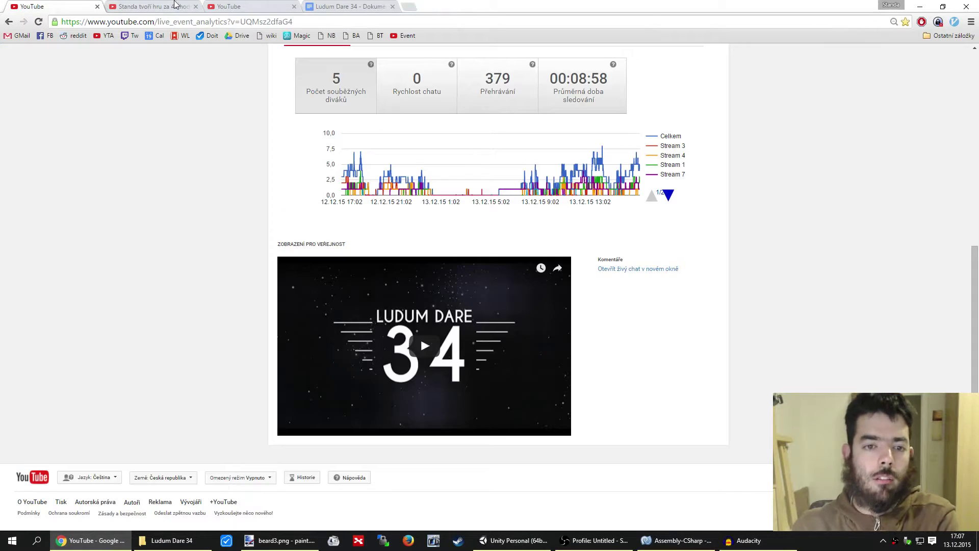
pyautogui.click(245, 6)
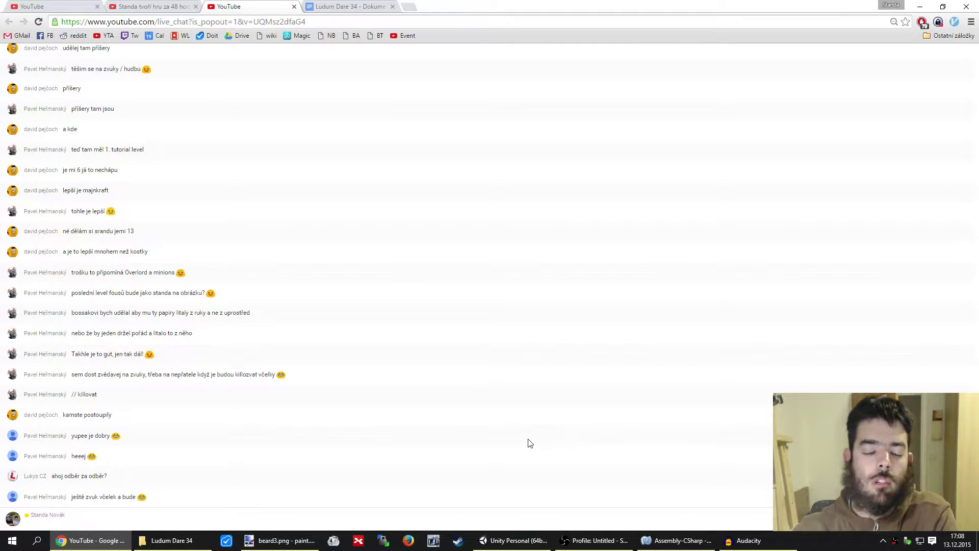
pyautogui.click(744, 540)
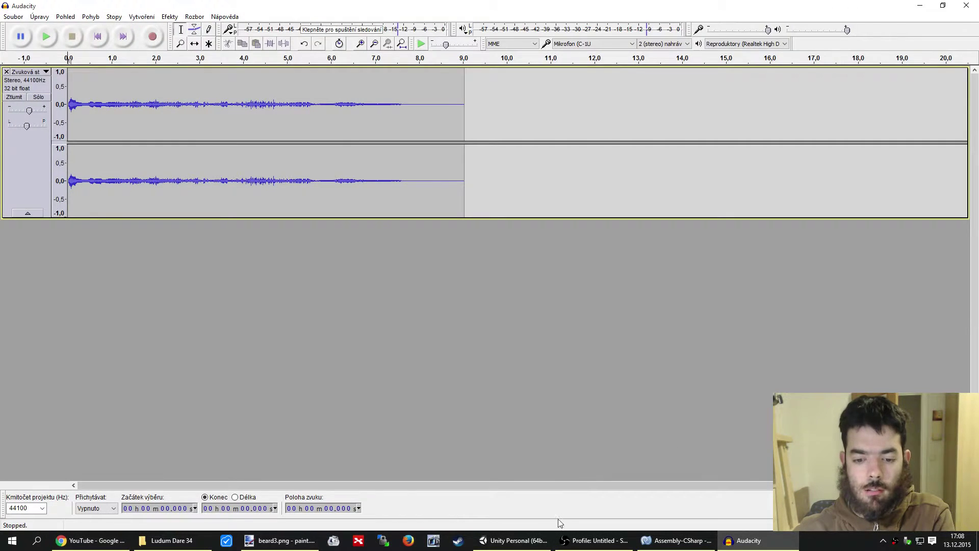
pyautogui.click(513, 541)
# Pan the Scene view up to center the boss arena at the top of level3
pyautogui.moveTo(524, 288); pyautogui.dragTo(525, 270, button='middle')
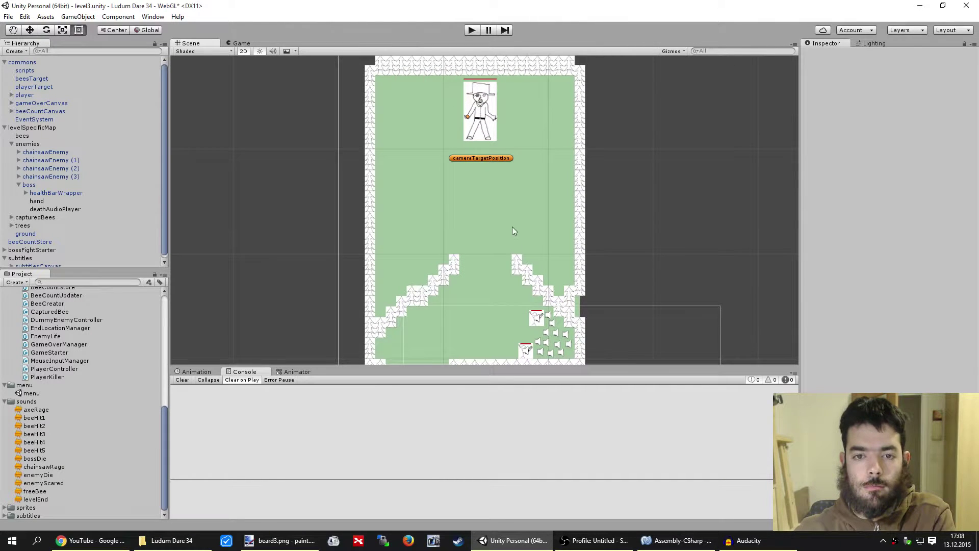
pyautogui.moveTo(512, 227); pyautogui.dragTo(534, 168, button='middle')
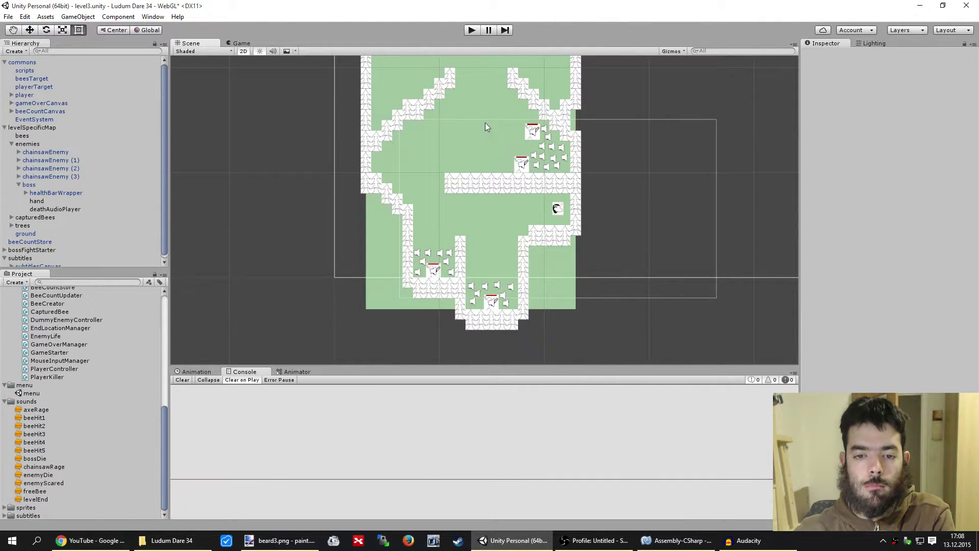
pyautogui.moveTo(485, 123); pyautogui.dragTo(485, 205, button='middle')
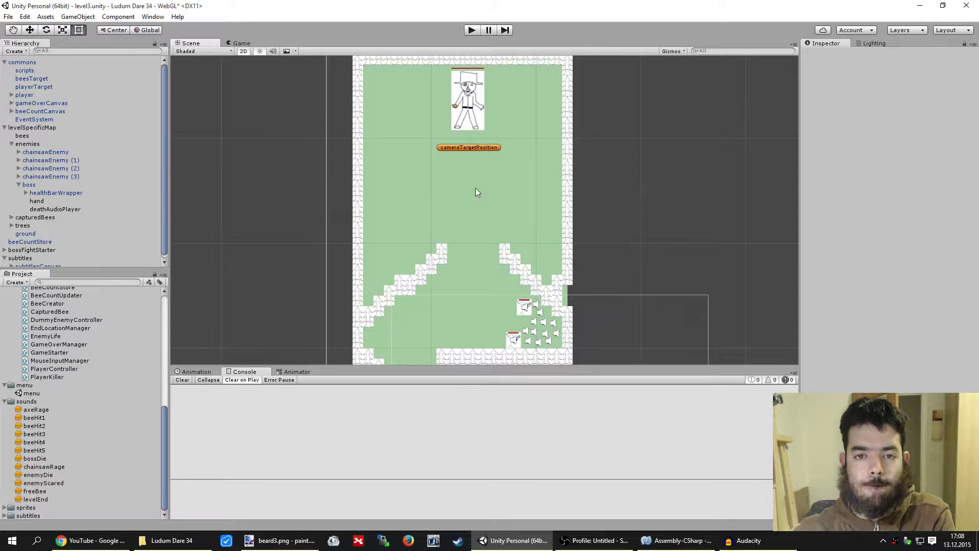
pyautogui.moveTo(475, 193); pyautogui.dragTo(476, 198, button='middle')
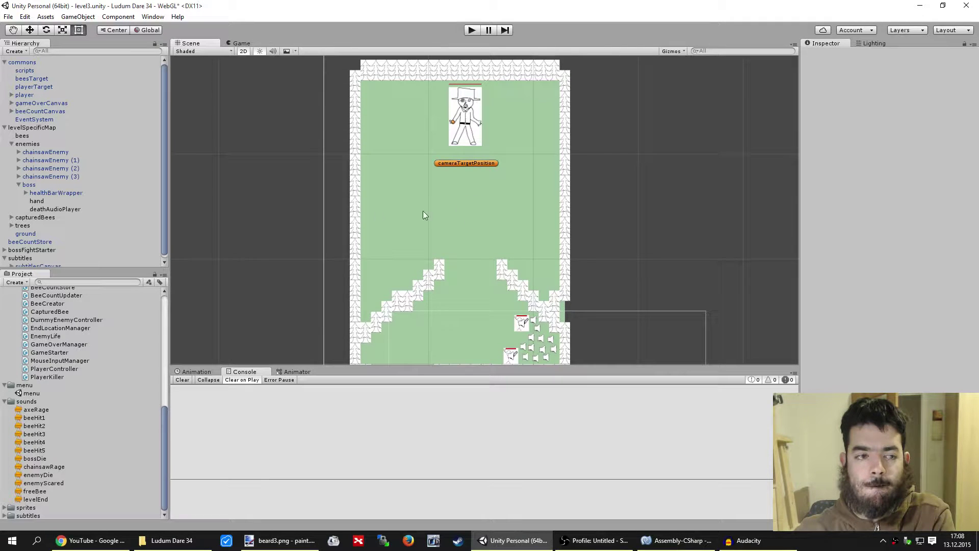
# Collapse levelSpecificMap, then expand and select bossFightStarter to show cameraTargetPosition and its settings
pyautogui.click(6, 129)
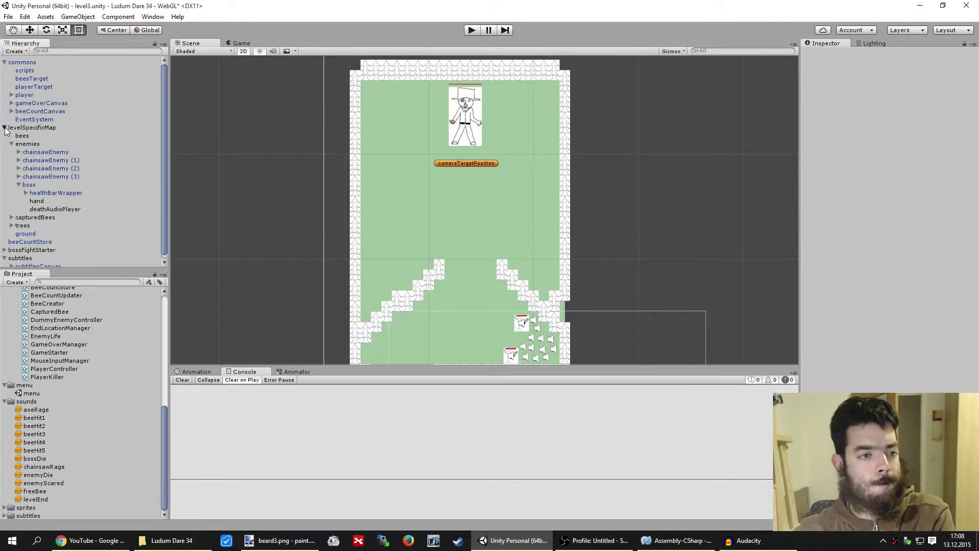
pyautogui.click(4, 128)
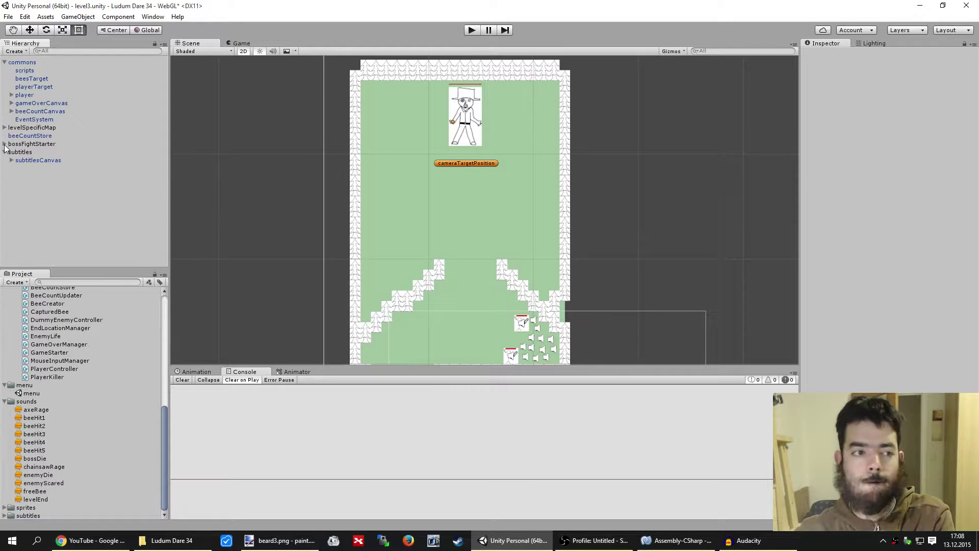
pyautogui.click(5, 145)
pyautogui.click(17, 145)
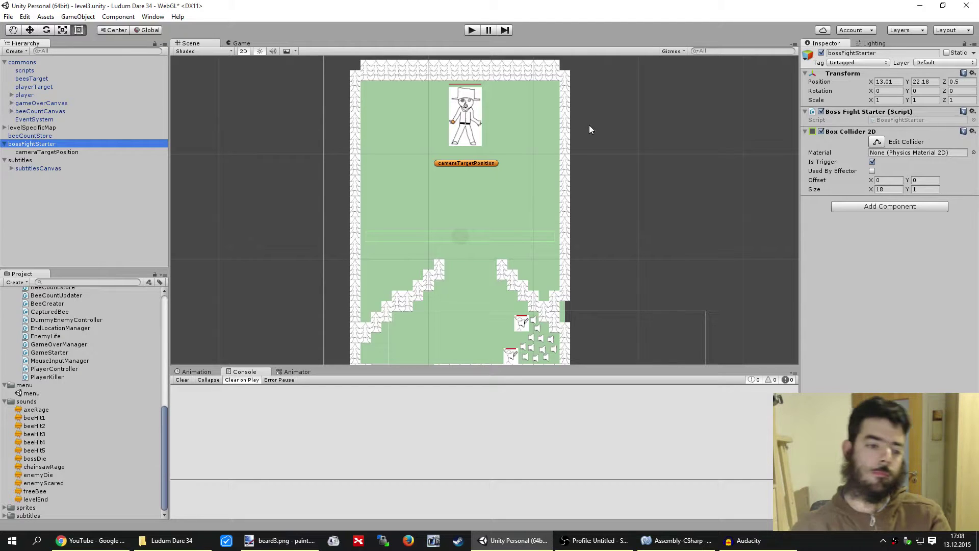
# Collapse the prefabs, scripts, levels, sounds and menu folders and expand bossFight
pyautogui.scroll(10, 56, 390)
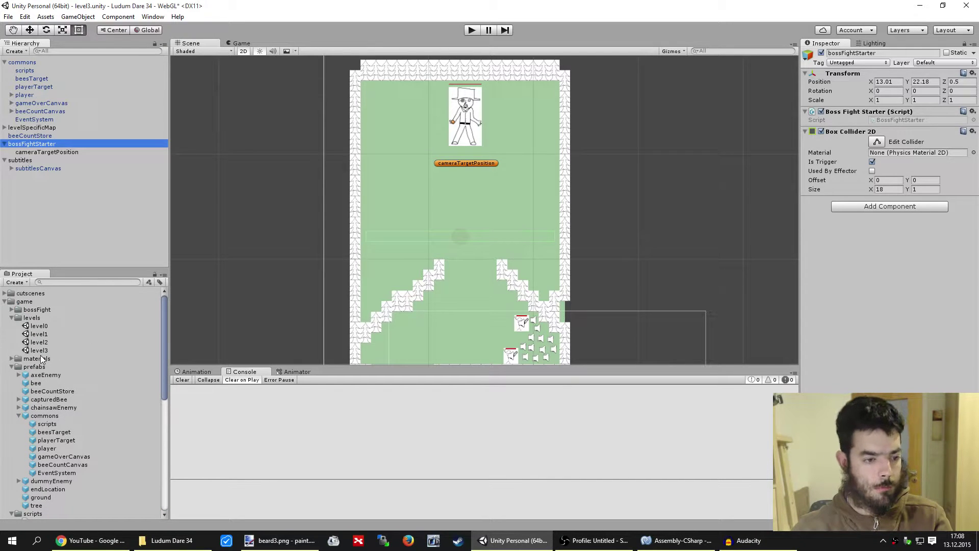
pyautogui.click(13, 367)
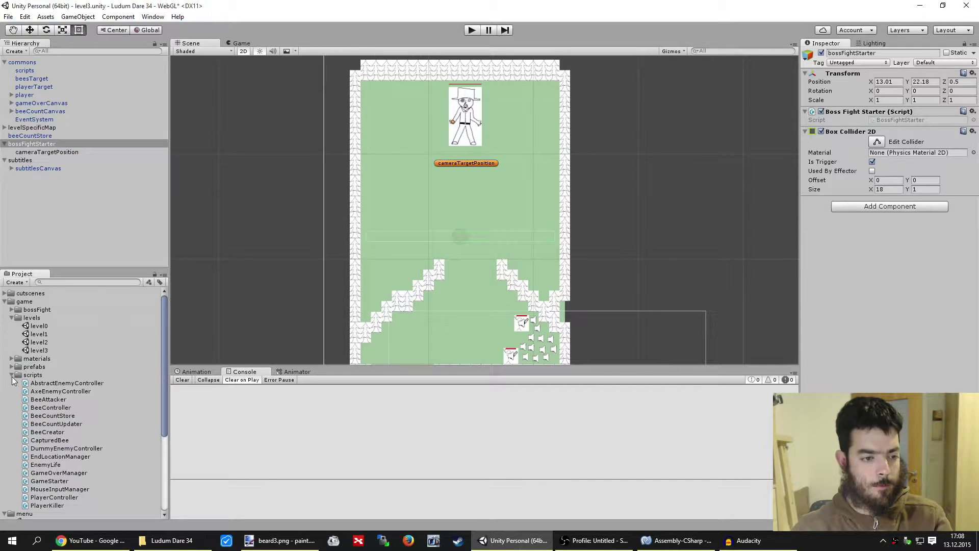
pyautogui.click(12, 376)
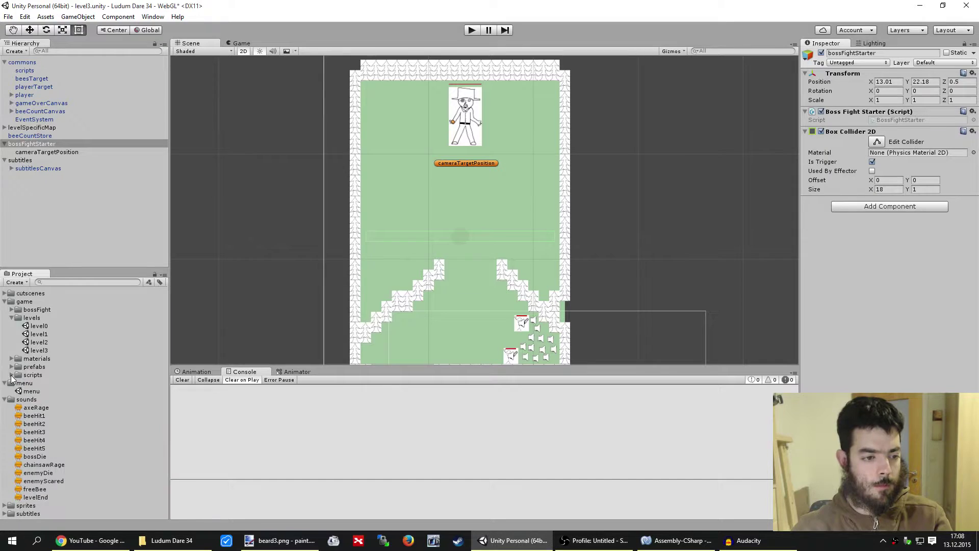
pyautogui.click(12, 317)
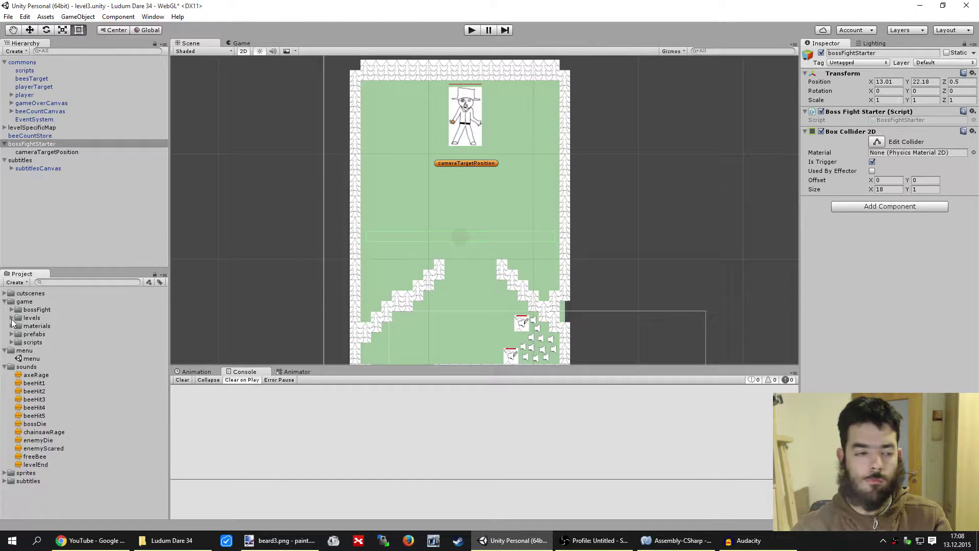
pyautogui.click(11, 310)
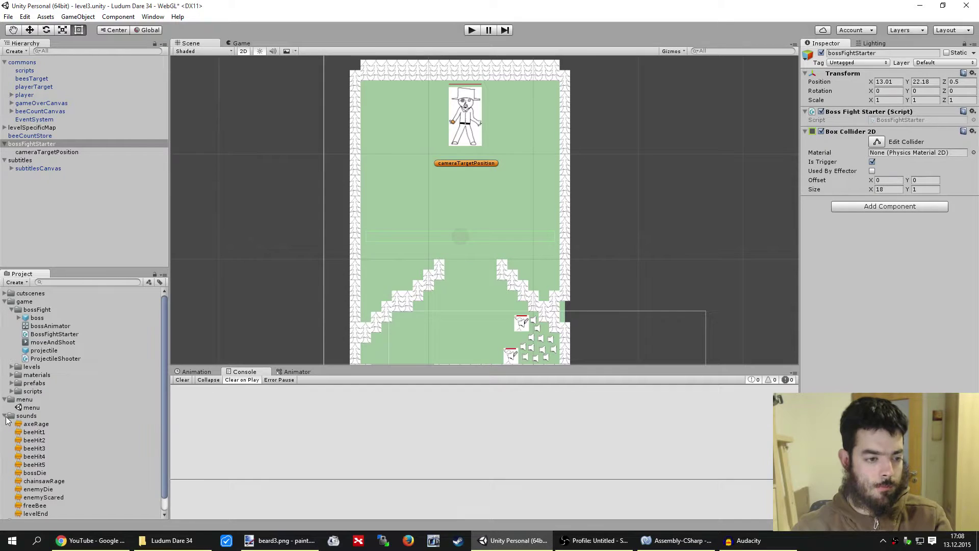
pyautogui.click(5, 416)
pyautogui.click(5, 399)
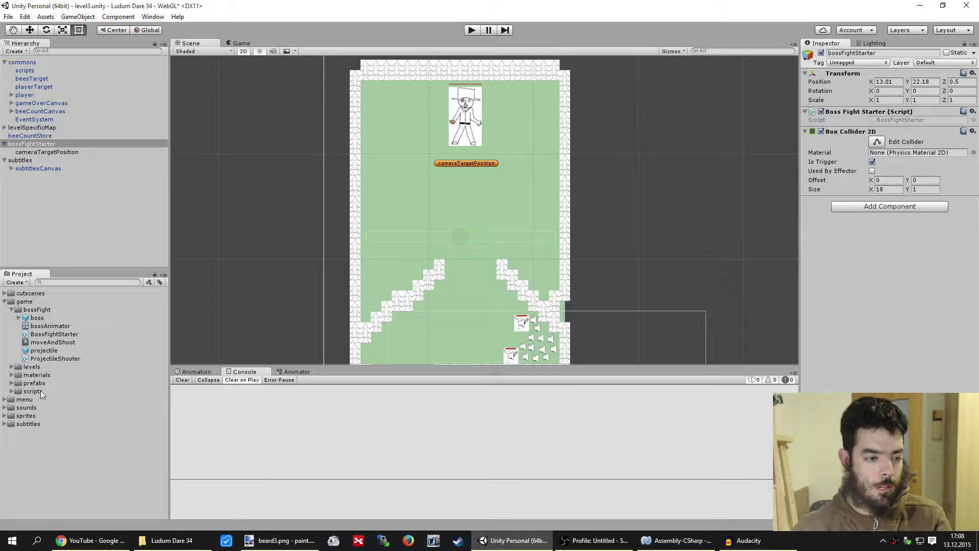
# Create a new C# script in bossFight and start naming it BossFightEnder
pyautogui.rightClick(42, 311)
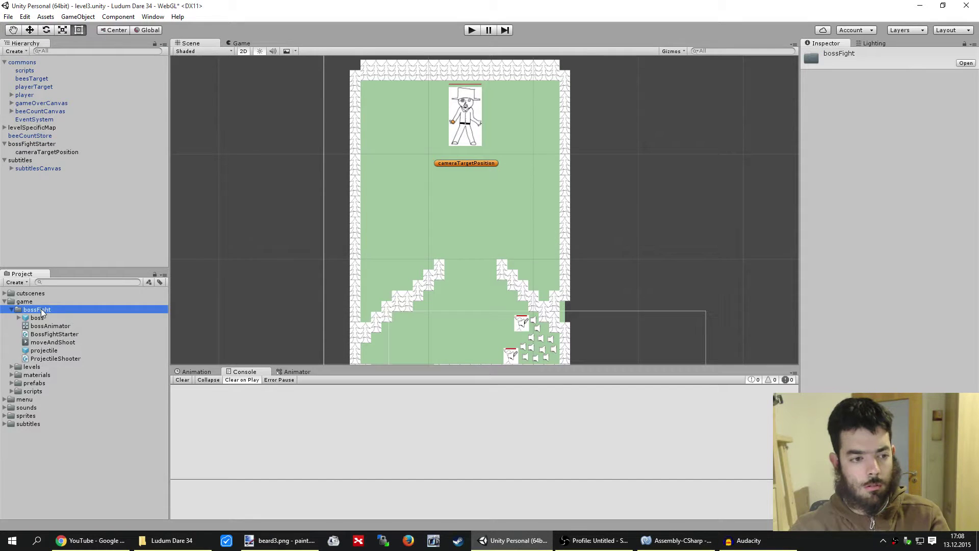
pyautogui.moveTo(81, 316)
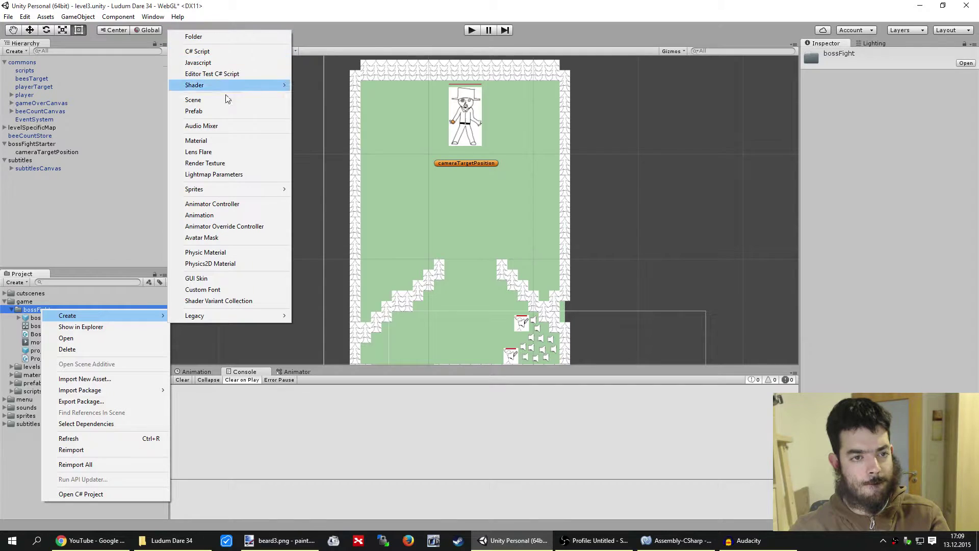
pyautogui.click(225, 52)
pyautogui.write('B')
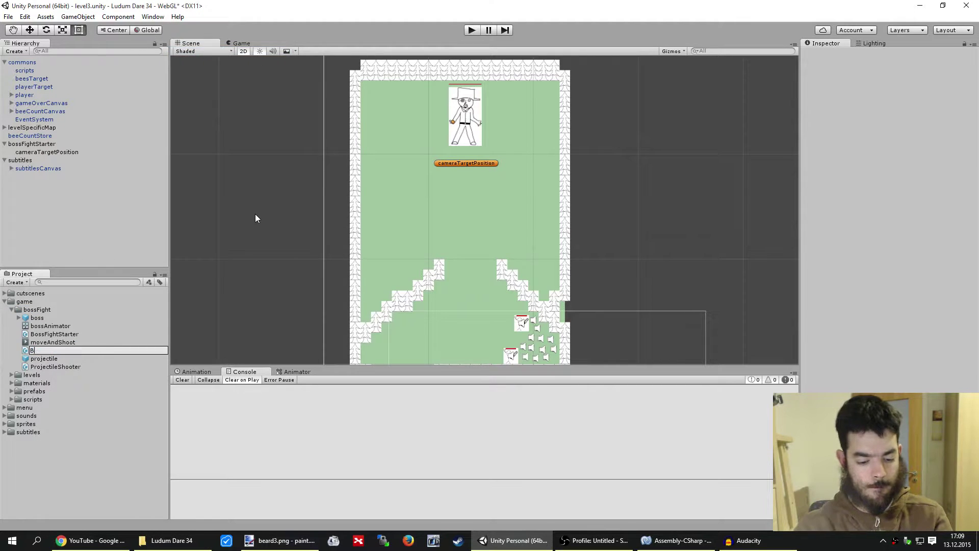
pyautogui.write('ossFight')
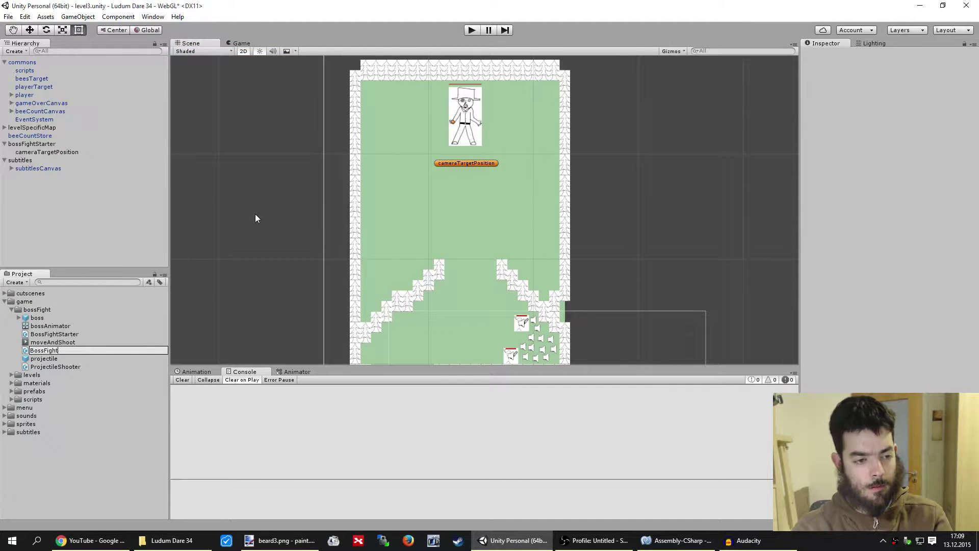
pyautogui.write('Ender')
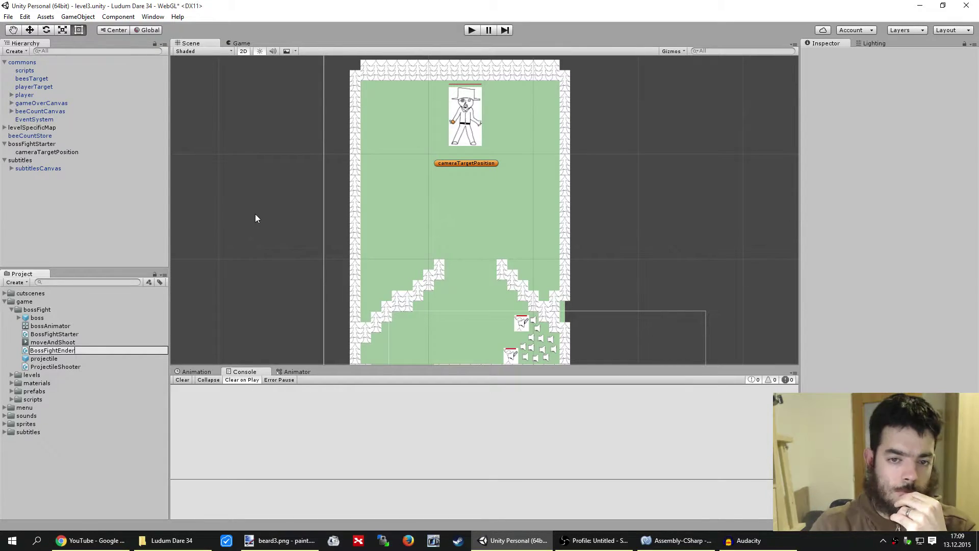
# Confirm the BossFightEnder script name and try dragging it into the scene
pyautogui.press('Return')
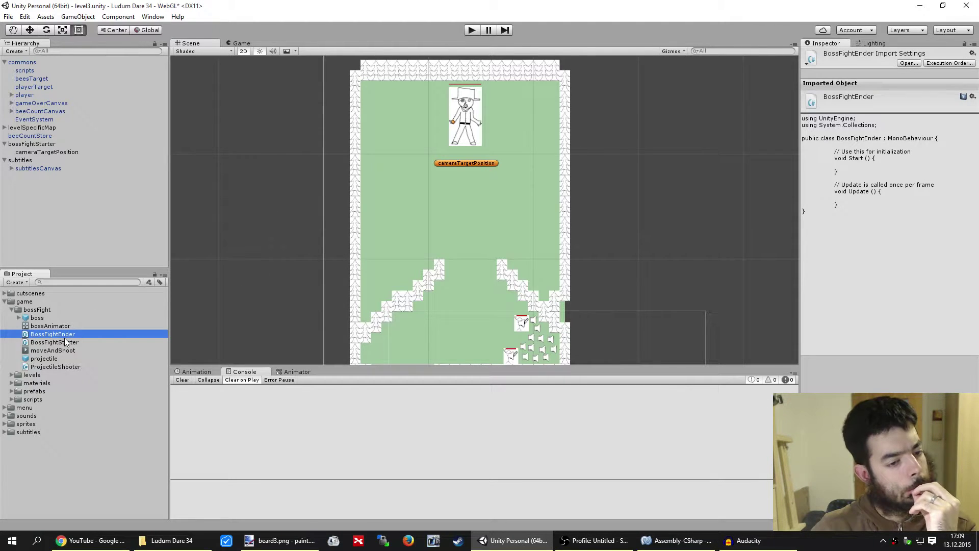
pyautogui.moveTo(64, 335); pyautogui.dragTo(71, 251)
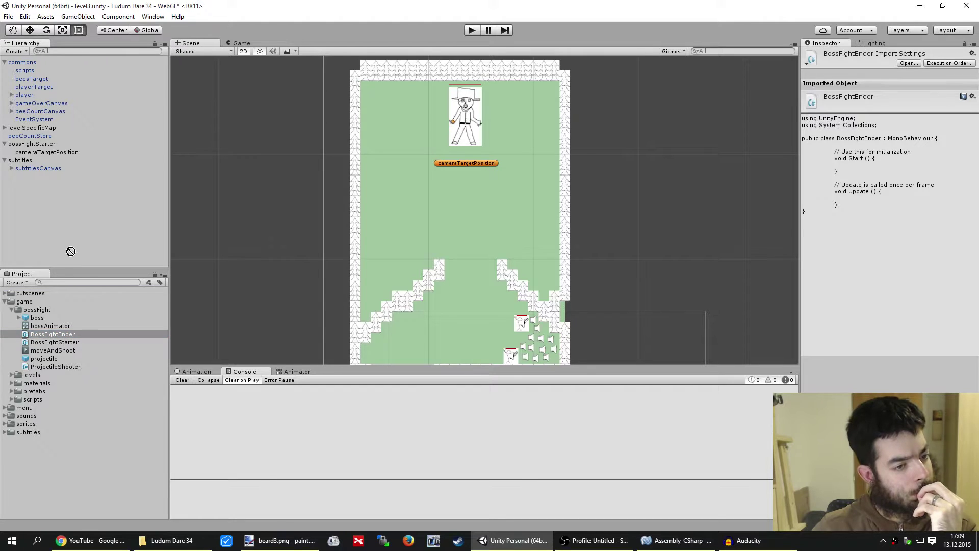
# Create an empty object named bossFightEnder, attach the BossFightEnder script, and open the script
pyautogui.rightClick(36, 211)
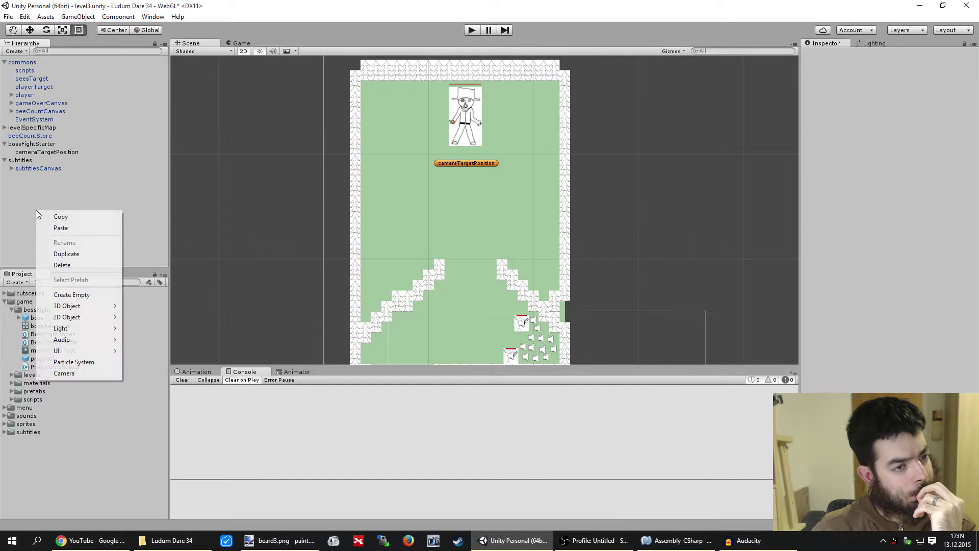
pyautogui.click(71, 294)
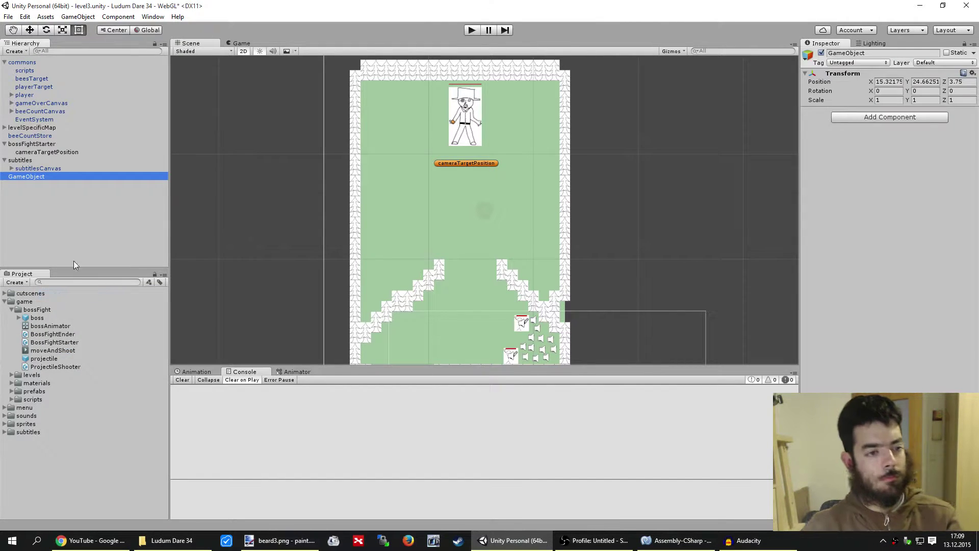
pyautogui.press('F2')
pyautogui.write('bossFi')
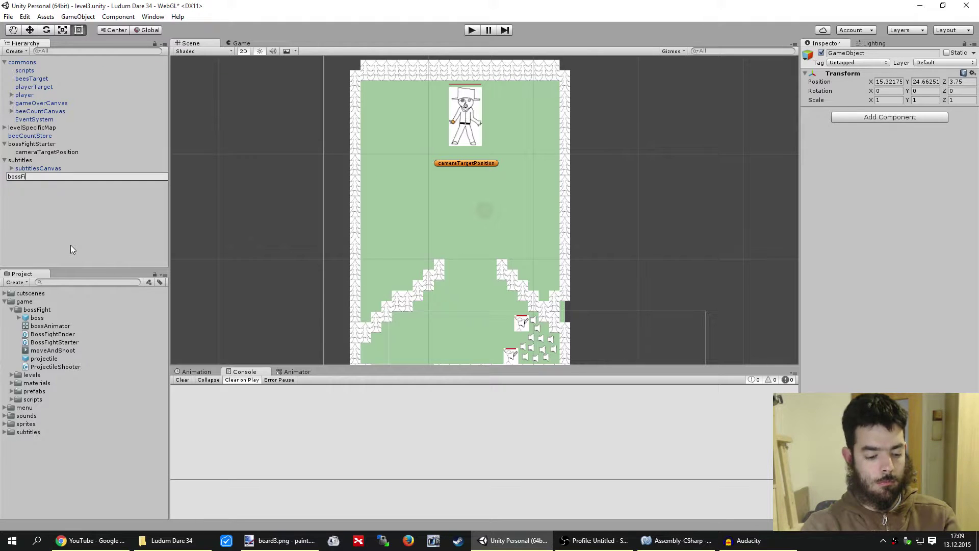
pyautogui.write('ghtEnder')
pyautogui.press('Return')
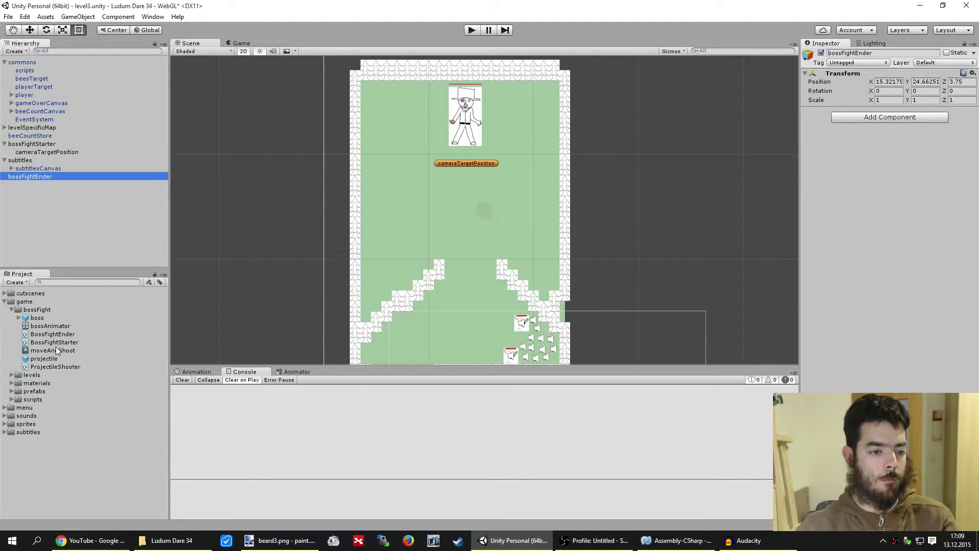
pyautogui.moveTo(52, 334); pyautogui.dragTo(35, 177)
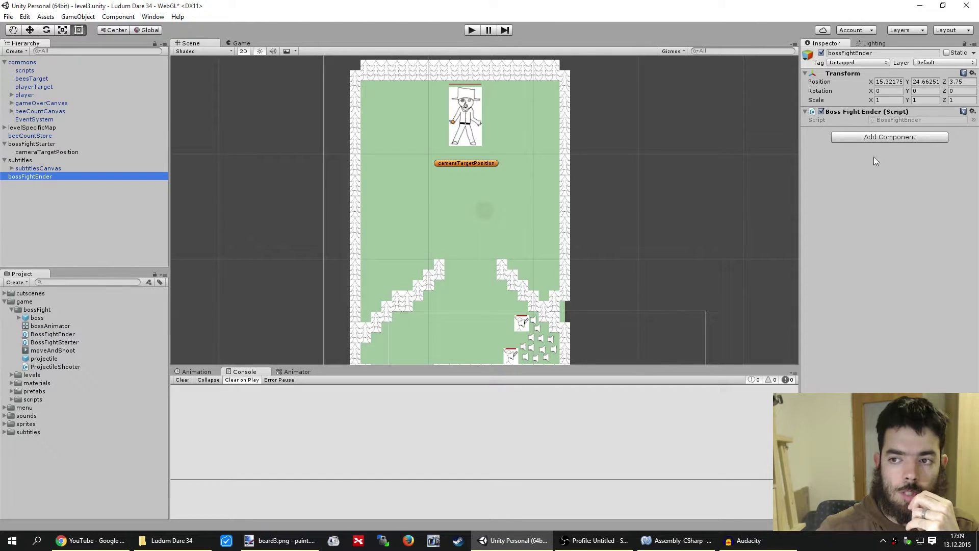
pyautogui.click(898, 119)
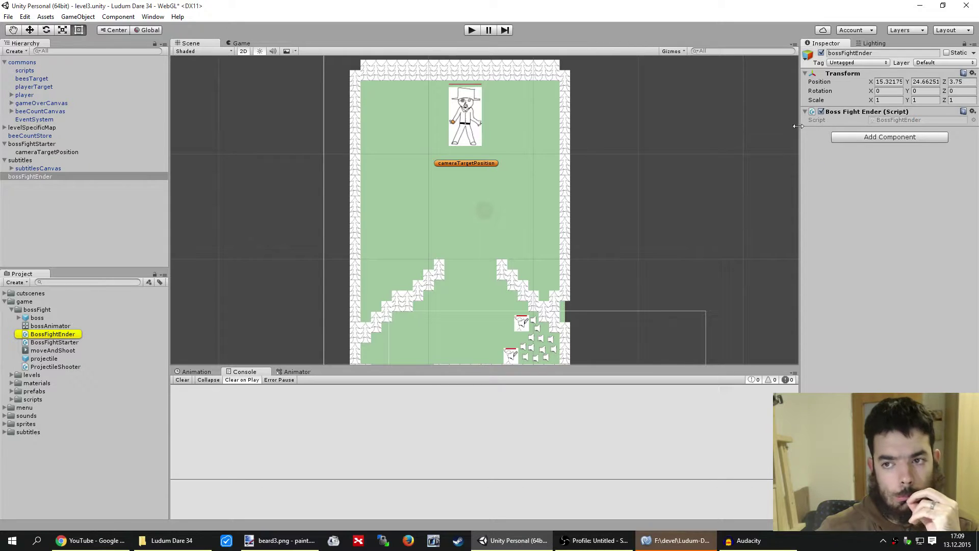
# Reset bossFightEnder's position to the origin and select the template Start and Update methods
pyautogui.click(973, 73)
pyautogui.click(885, 78)
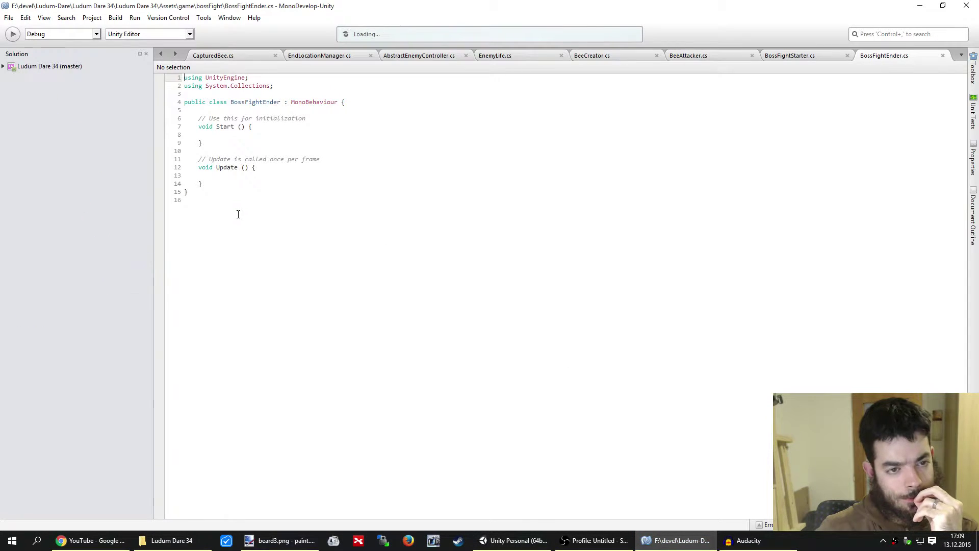
pyautogui.moveTo(216, 184); pyautogui.dragTo(199, 118)
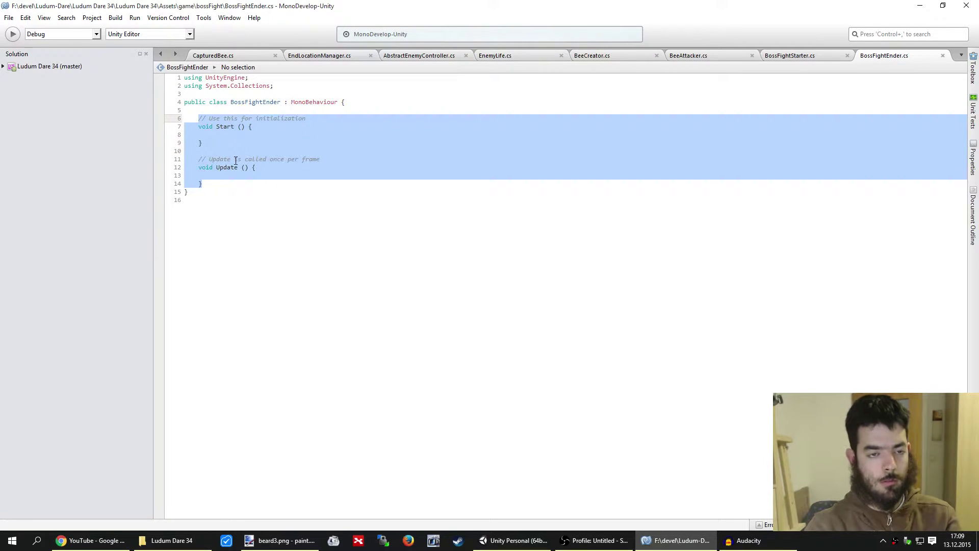
# Replace them with an empty public static void WaitForSecondsAndLoadNextScene() method
pyautogui.write('public static')
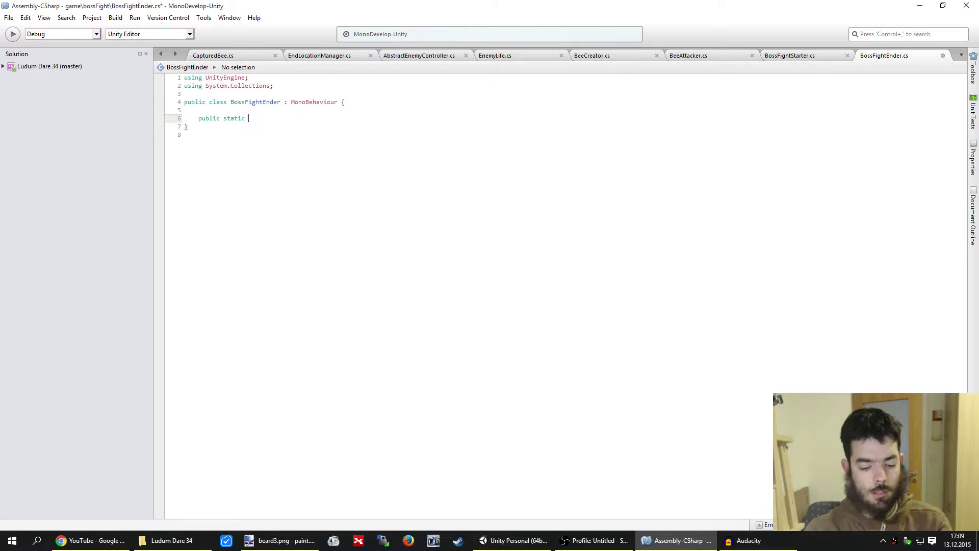
pyautogui.write('void')
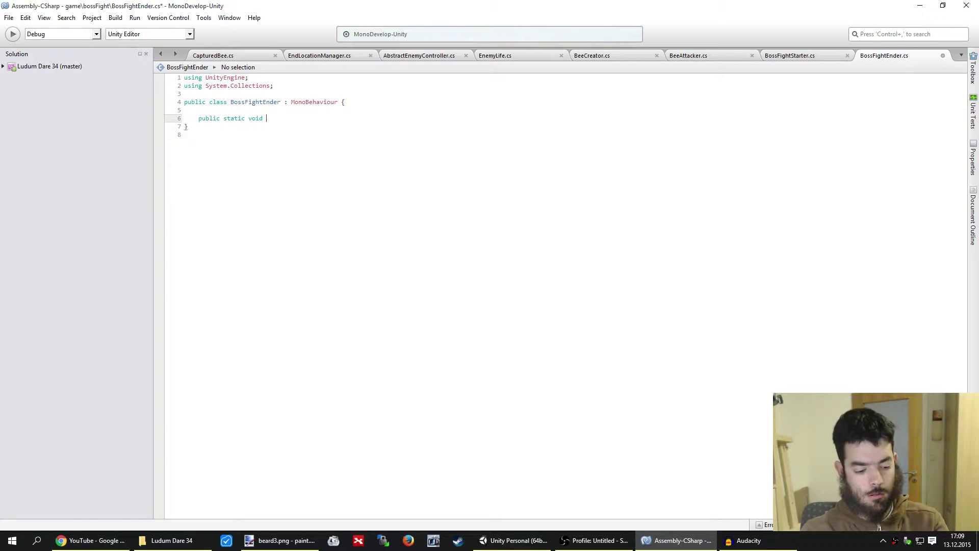
pyautogui.write(' Wait')
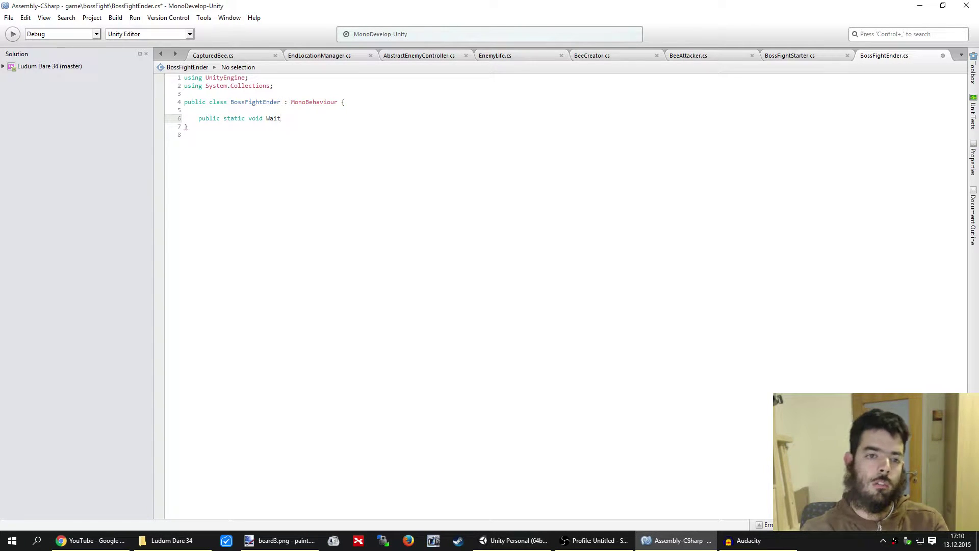
pyautogui.write('ForSe')
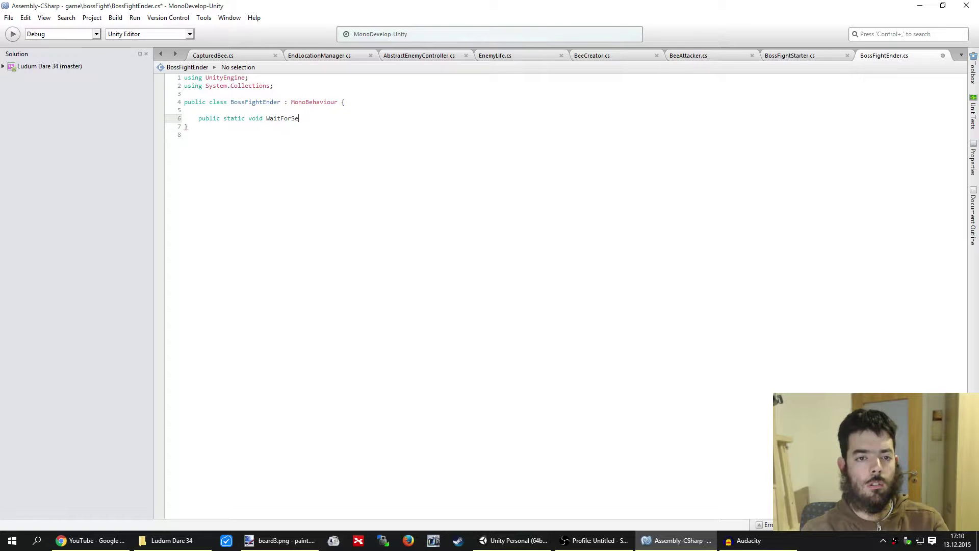
pyautogui.write('condsAndLoadNextSce')
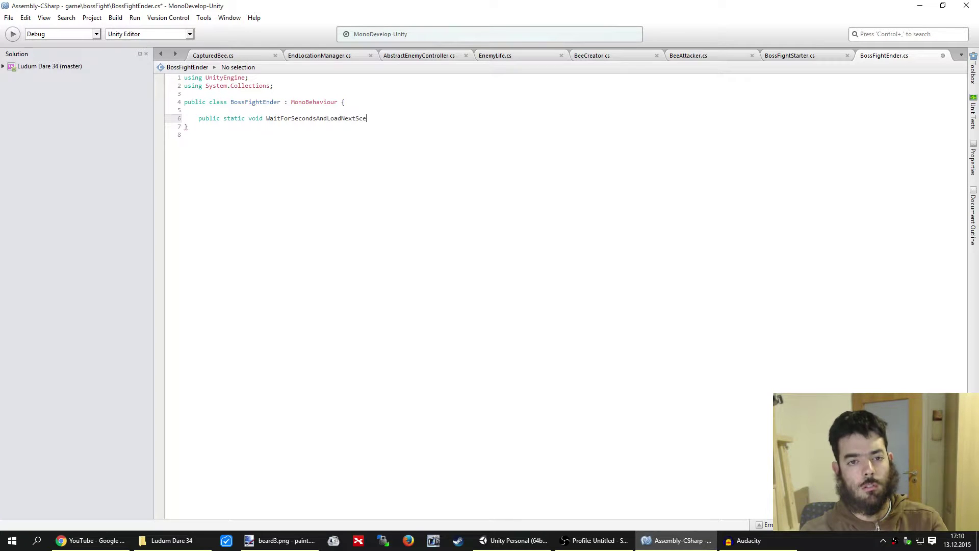
pyautogui.write('ne() ')
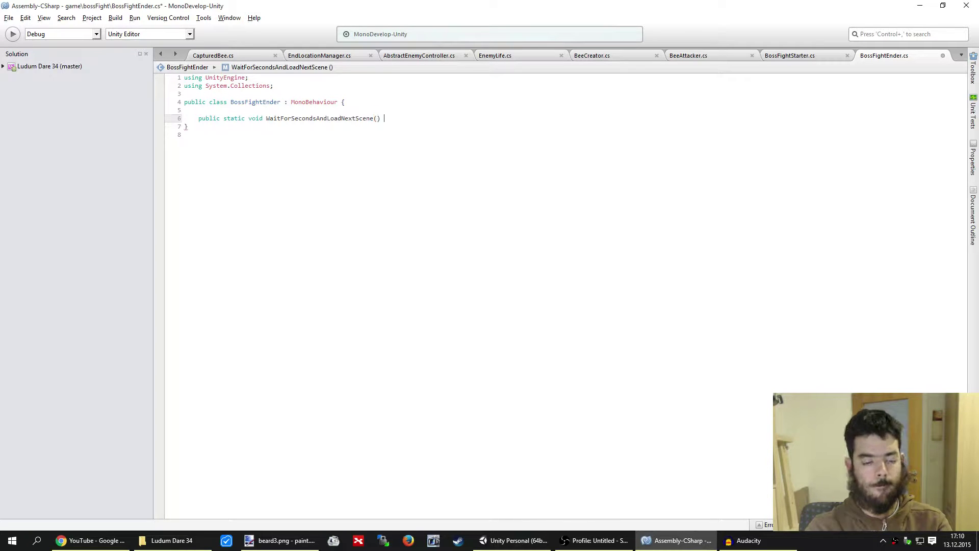
pyautogui.write('{')
pyautogui.press('Return')
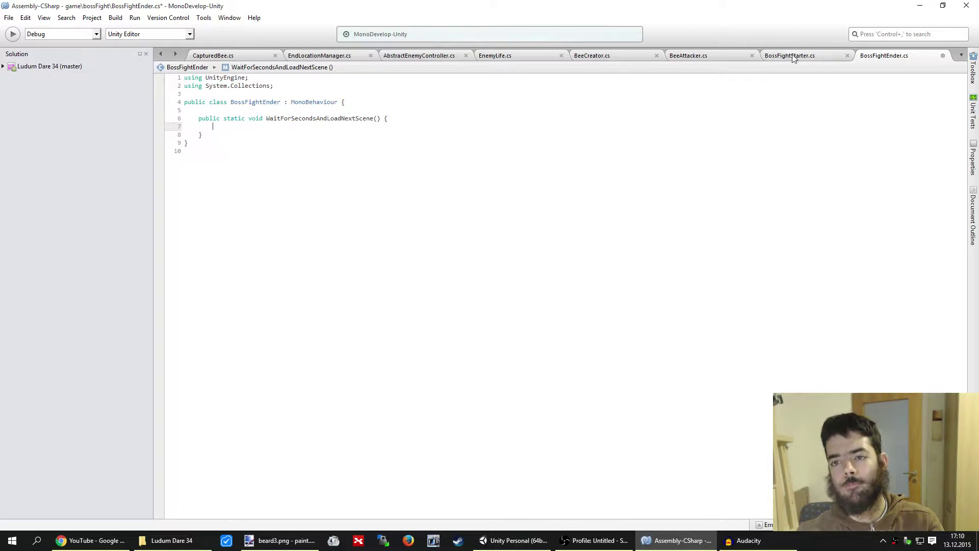
# Close the seven other script tabs, from BossFightStarter.cs to CapturedBee.cs
pyautogui.middleClick(793, 58)
pyautogui.middleClick(721, 58)
pyautogui.middleClick(619, 58)
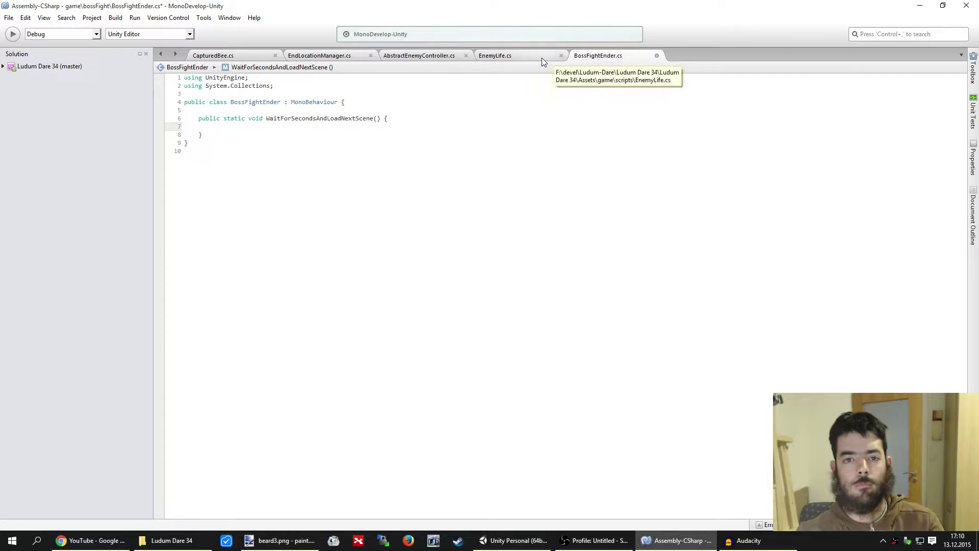
pyautogui.middleClick(543, 59)
pyautogui.middleClick(408, 56)
pyautogui.middleClick(311, 56)
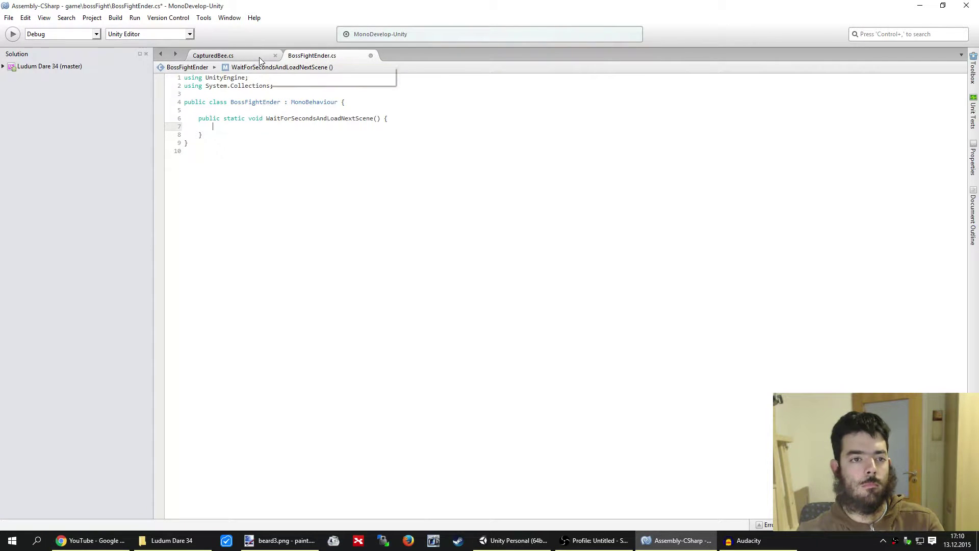
pyautogui.middleClick(265, 56)
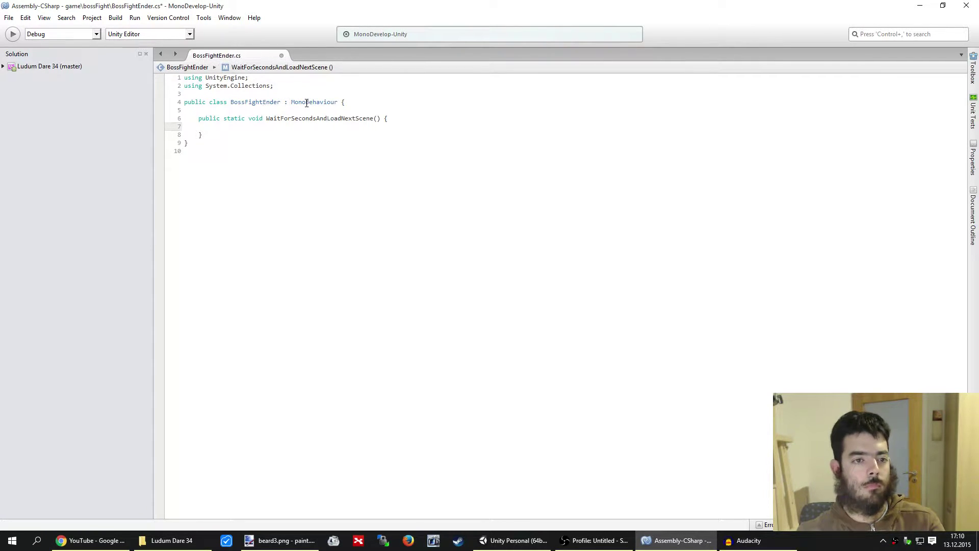
# Open EnemyLife.cs from Assembly-CSharp > game > scripts in the Solution pad
pyautogui.click(4, 66)
pyautogui.click(9, 77)
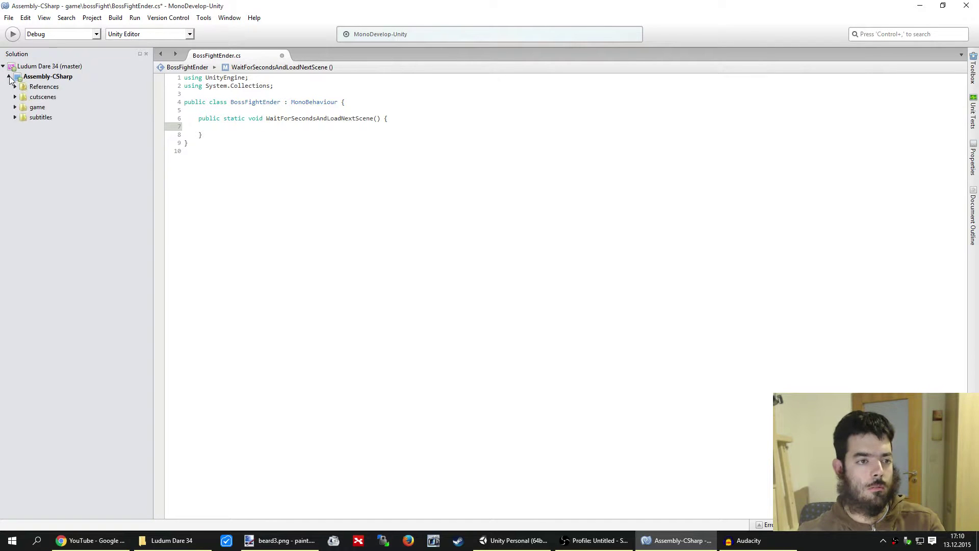
pyautogui.click(15, 107)
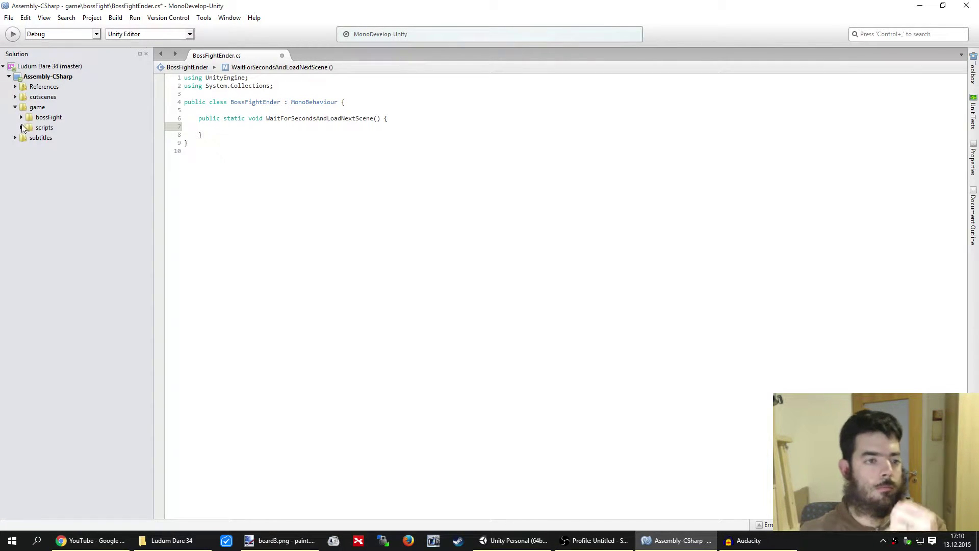
pyautogui.click(22, 128)
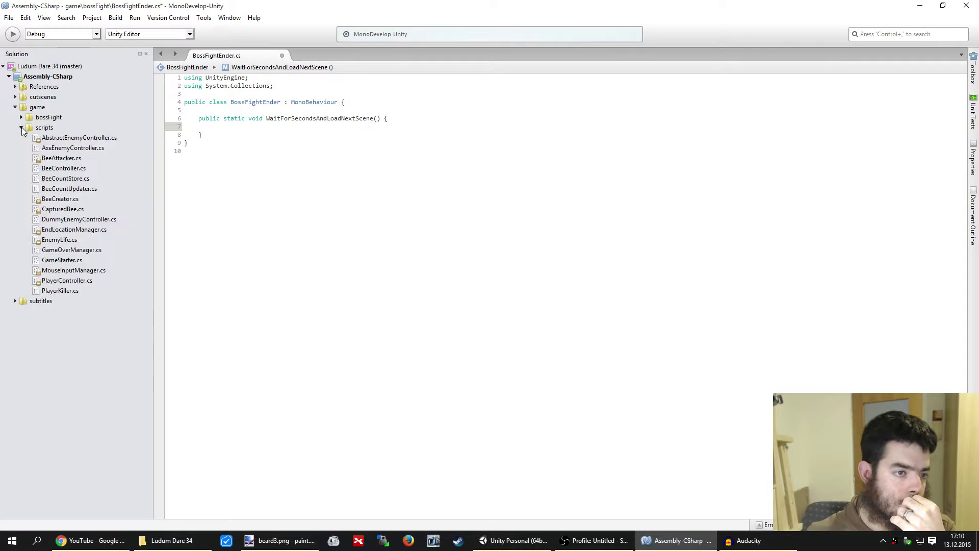
pyautogui.doubleClick(70, 239)
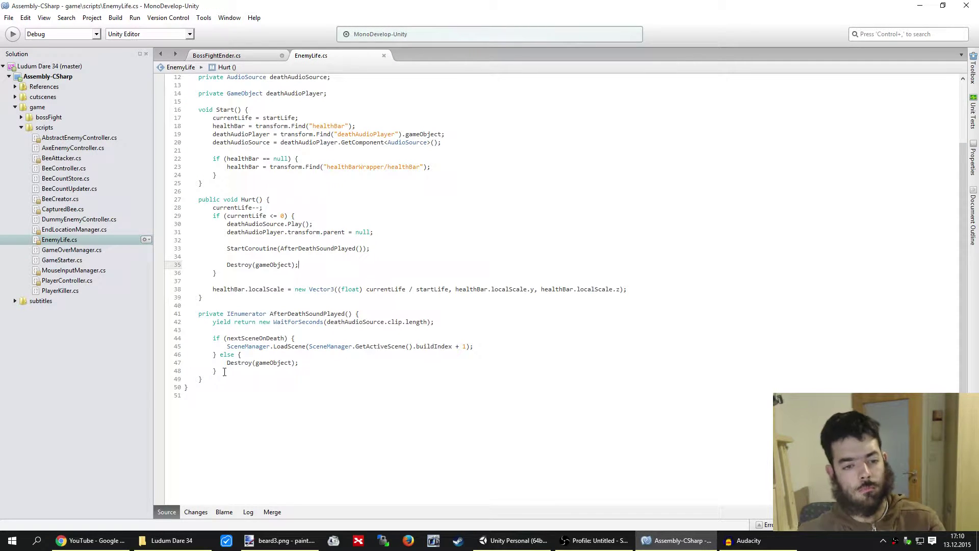
# Give WaitForSecondsAndLoadNextScene a float seconds parameter in BossFightEnder.cs
pyautogui.click(236, 59)
pyautogui.click(376, 119)
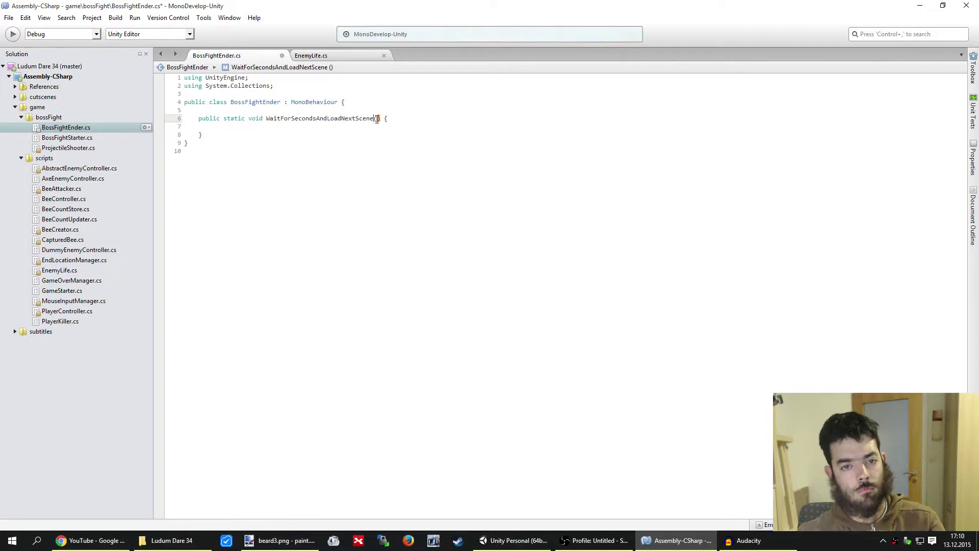
pyautogui.write('float ')
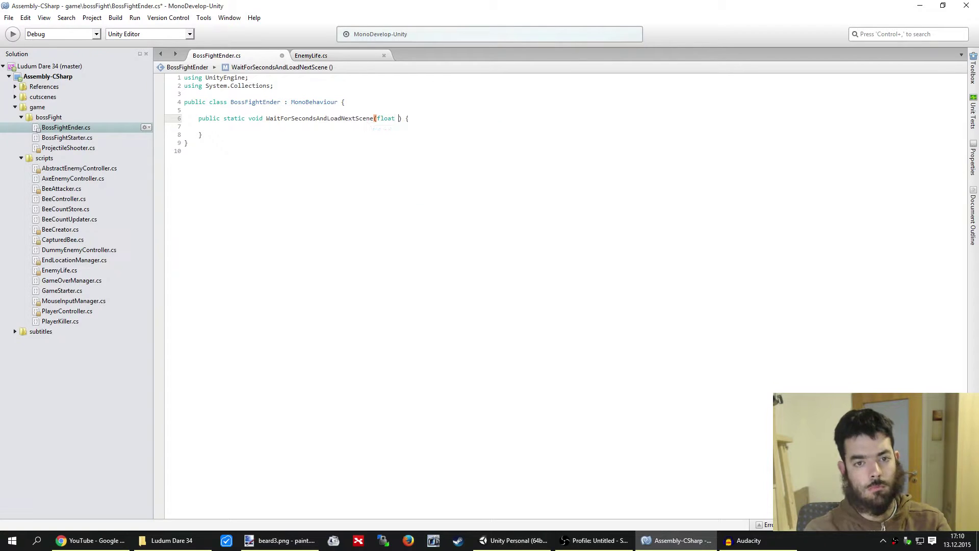
pyautogui.write('seconds')
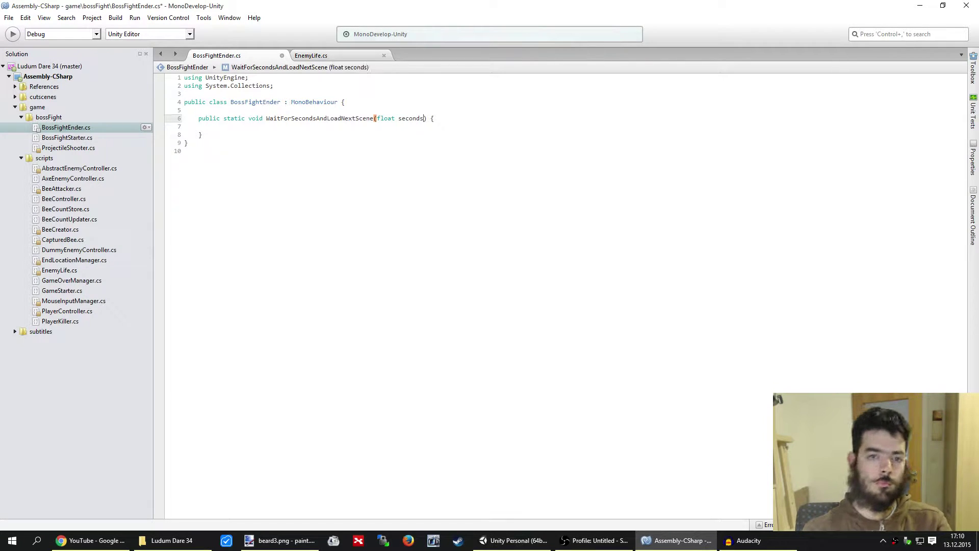
# Move the AfterDeathSoundPlayed coroutine from EnemyLife.cs into BossFightEnder.cs below the new method
pyautogui.click(349, 57)
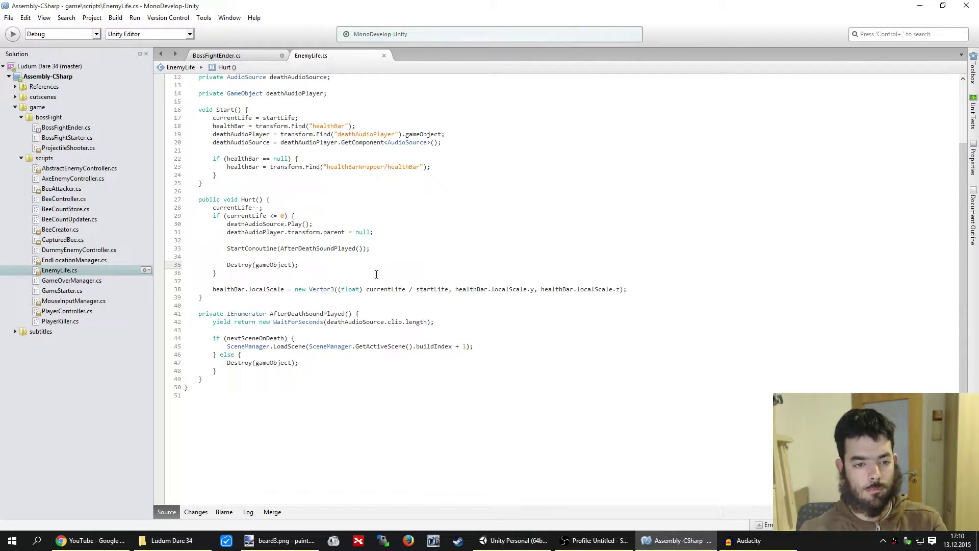
pyautogui.moveTo(218, 379); pyautogui.dragTo(218, 298)
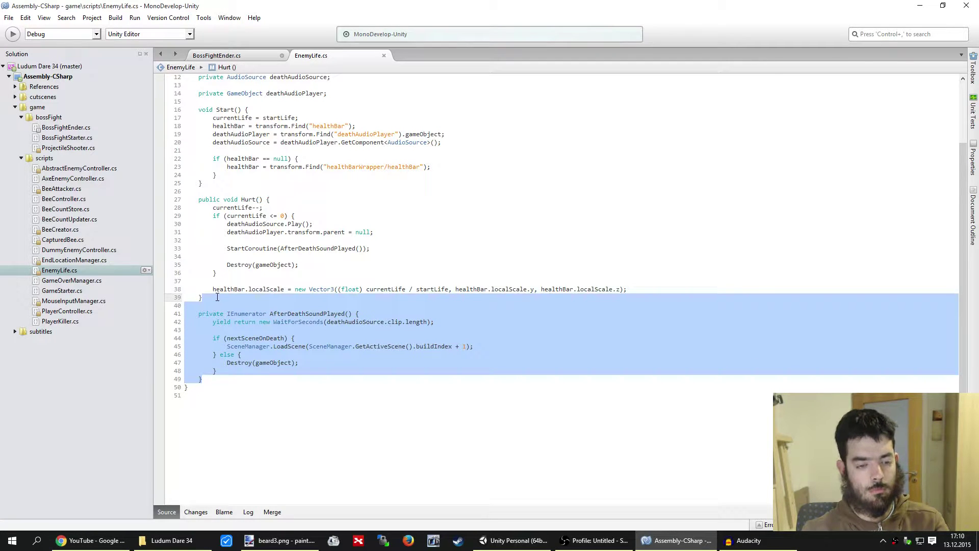
pyautogui.press('Delete')
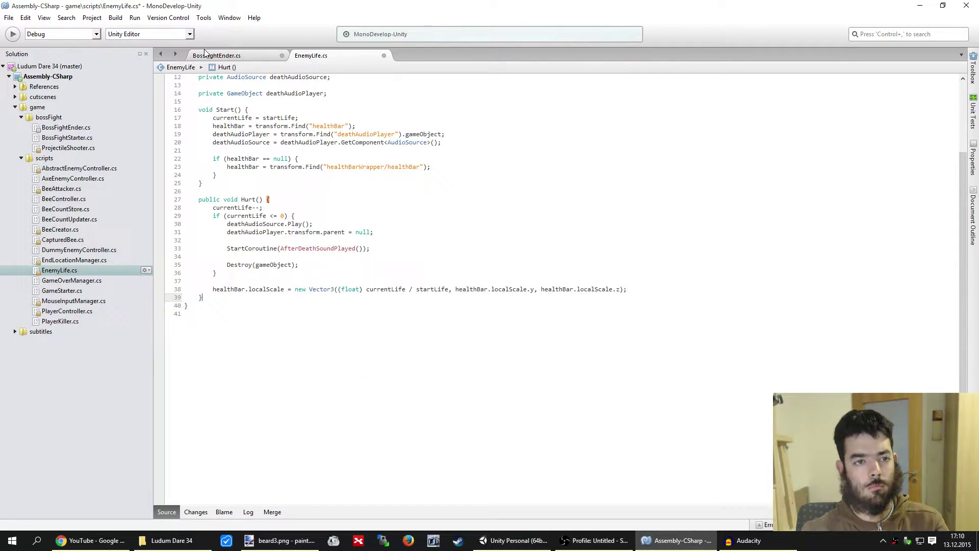
pyautogui.click(255, 56)
pyautogui.click(255, 133)
pyautogui.write('private IEnumerator AfterDeathSoundPlayed() { \t\tyield return new WaitForSeconds(deathAudioSource.clip.length);  \t\tif (nextSceneOnDeath) { \t\t\tSceneManager.LoadScene(SceneManager.GetActiveScene().buildIndex + 1); \t\t} else { \t\t\tDestroy(gameObject); \t\t} \t}')
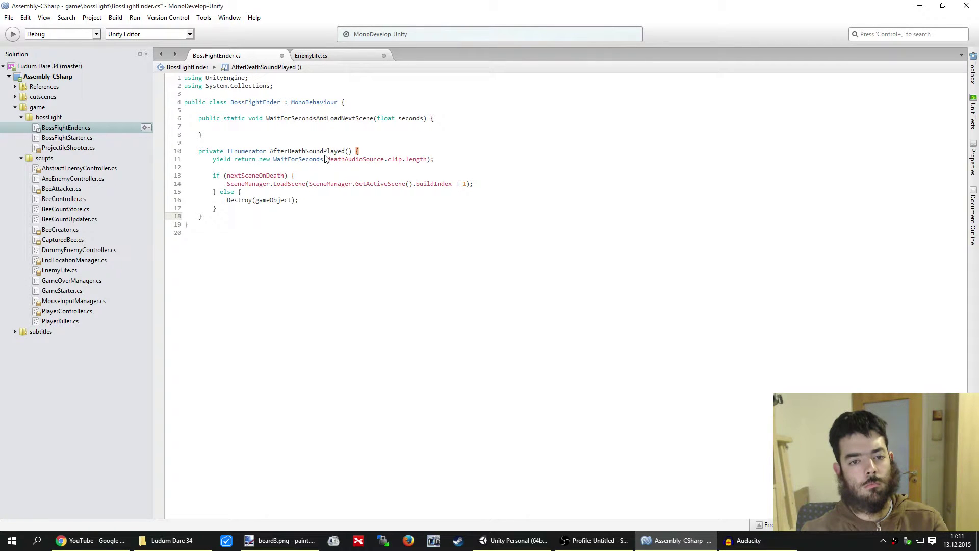
# Begin the method body with this.StartCoroutine and insert blank lines above the method
pyautogui.click(371, 126)
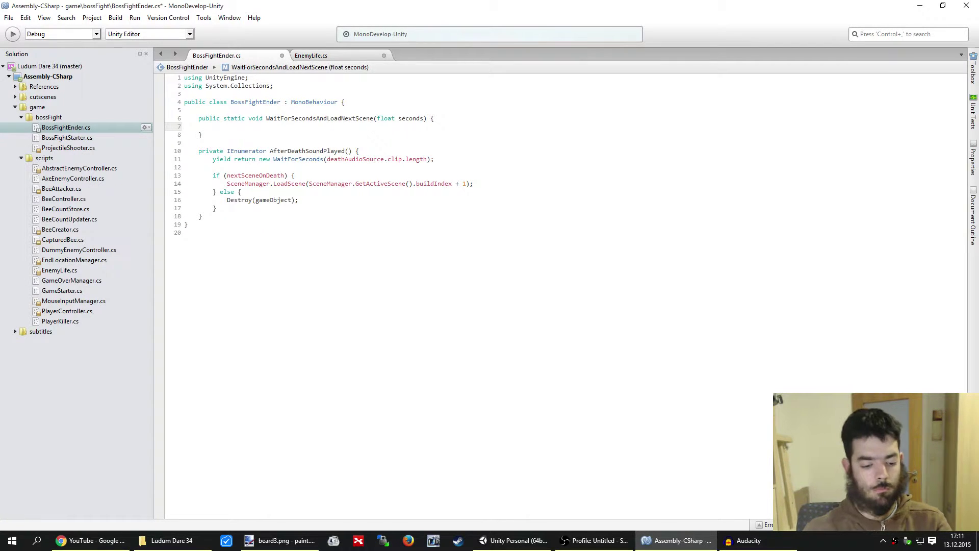
pyautogui.write('StartC')
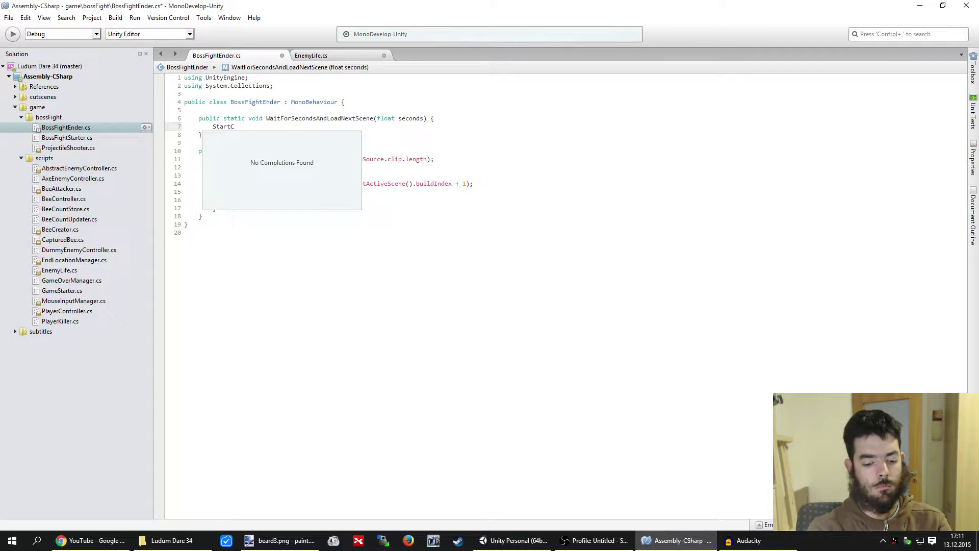
pyautogui.write('orouti')
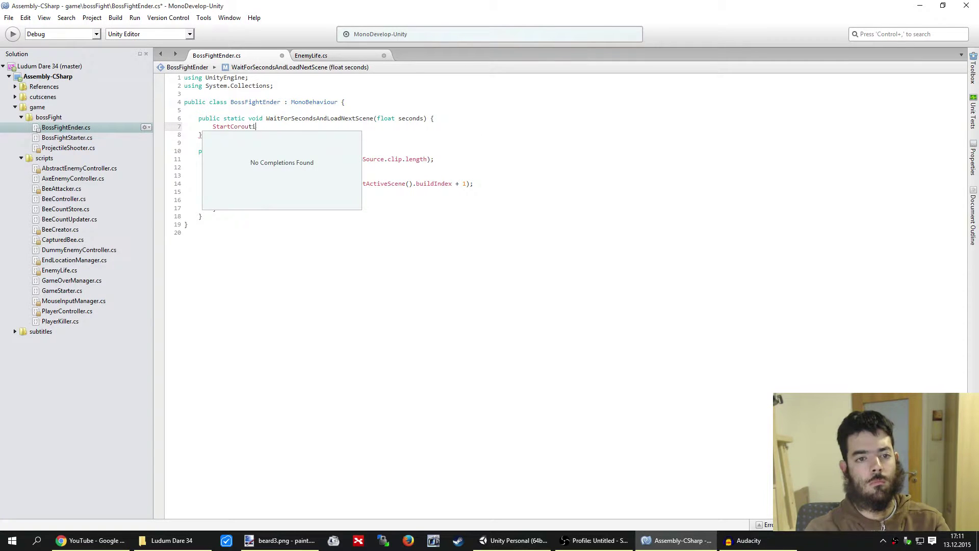
pyautogui.write('ne')
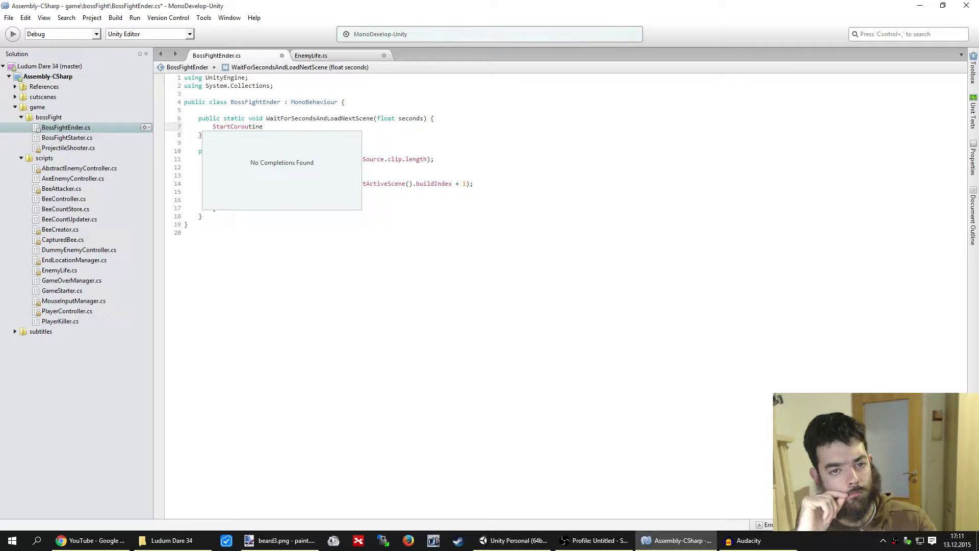
pyautogui.press('Escape')
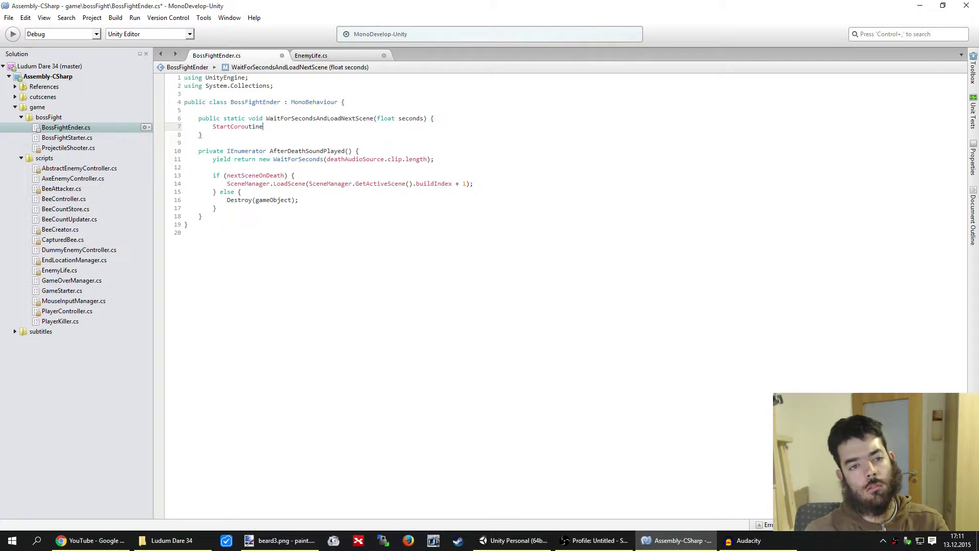
pyautogui.write('this.')
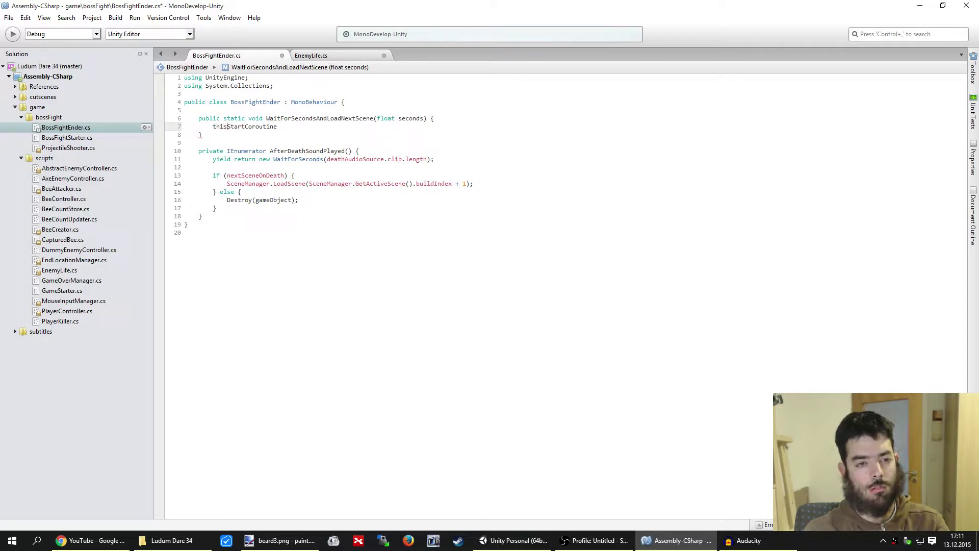
pyautogui.press('Right')
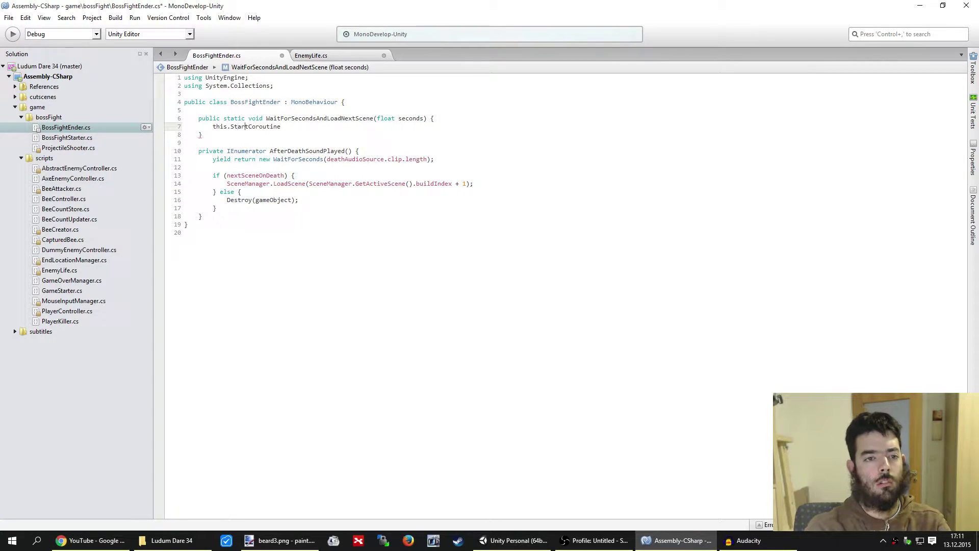
pyautogui.press('Right')
pyautogui.press('Right')
pyautogui.press('Right')
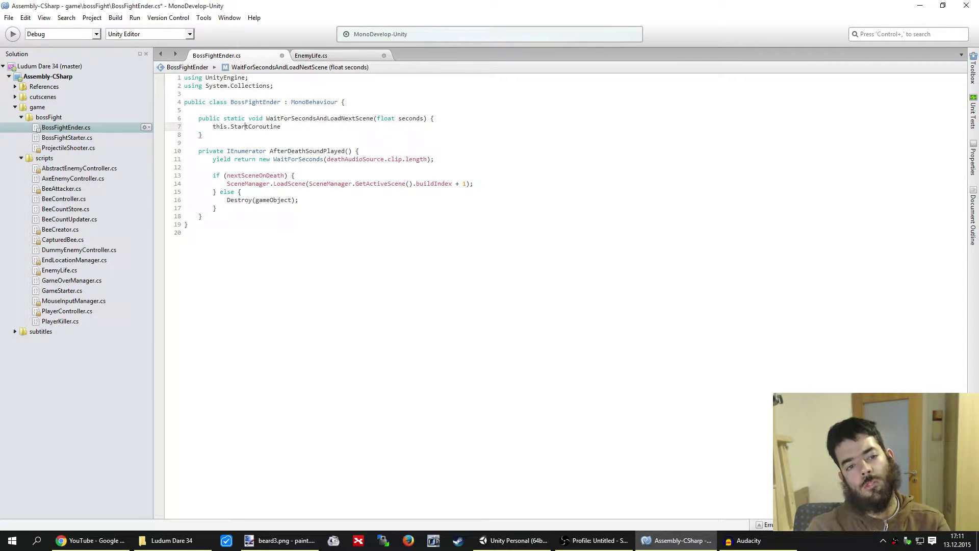
pyautogui.press('Up')
pyautogui.press('Up')
pyautogui.press('Return')
pyautogui.press('Return')
pyautogui.press('Up')
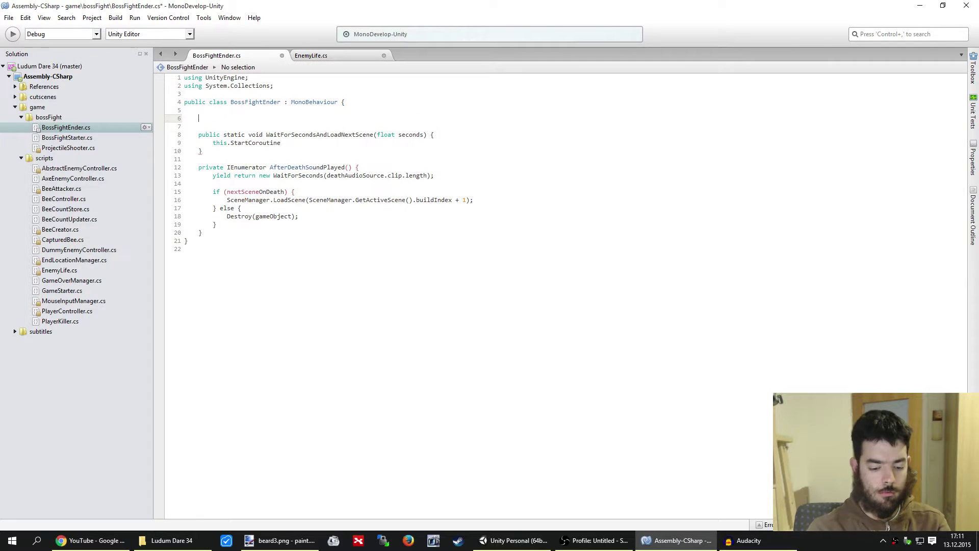
# Add a private static BossFightEnder instance field and call StartCoroutine through instance instead of this
pyautogui.write('private static ')
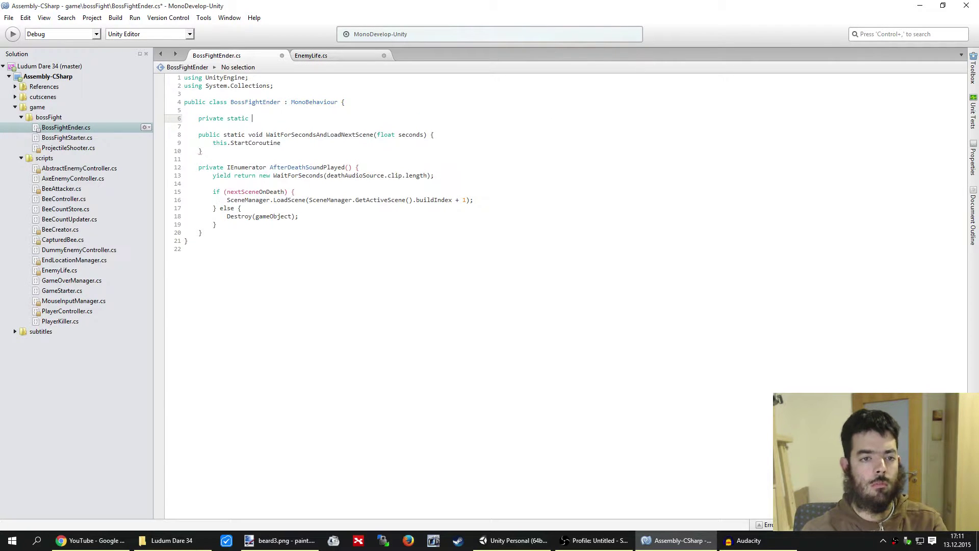
pyautogui.write('BF')
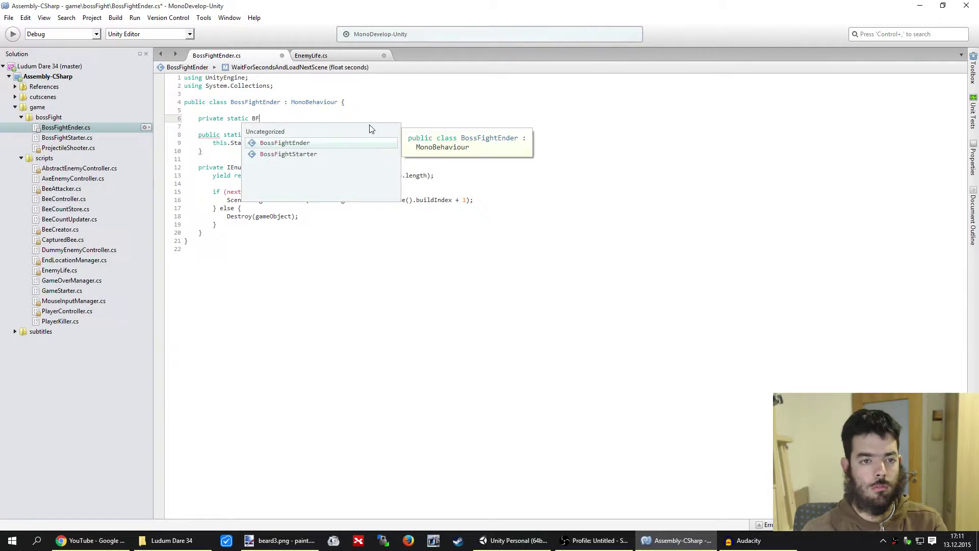
pyautogui.press('Return')
pyautogui.write('in')
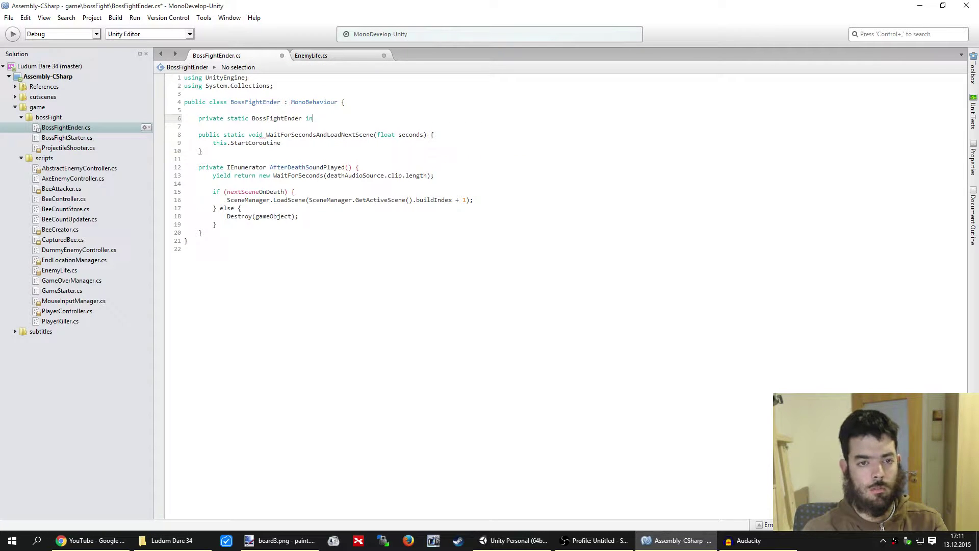
pyautogui.write('stance;')
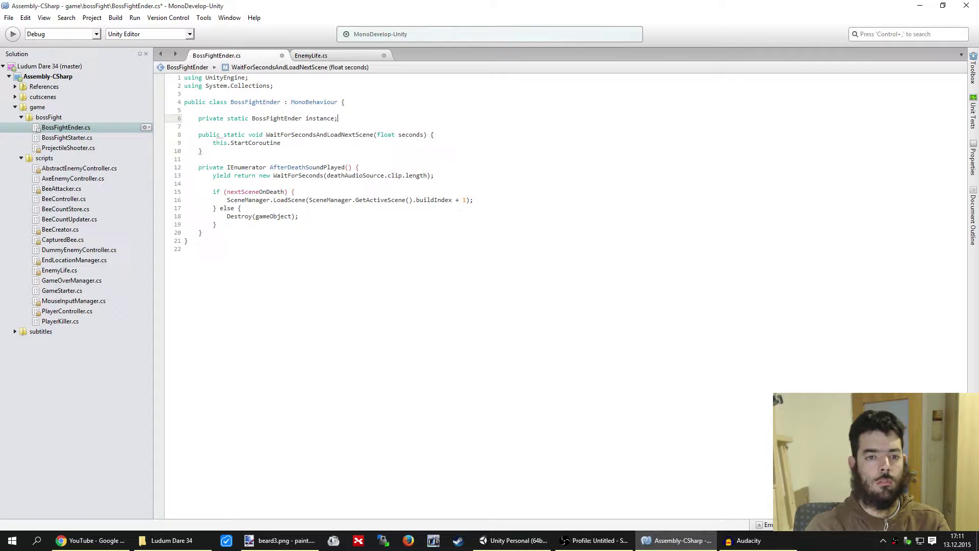
pyautogui.press('Return')
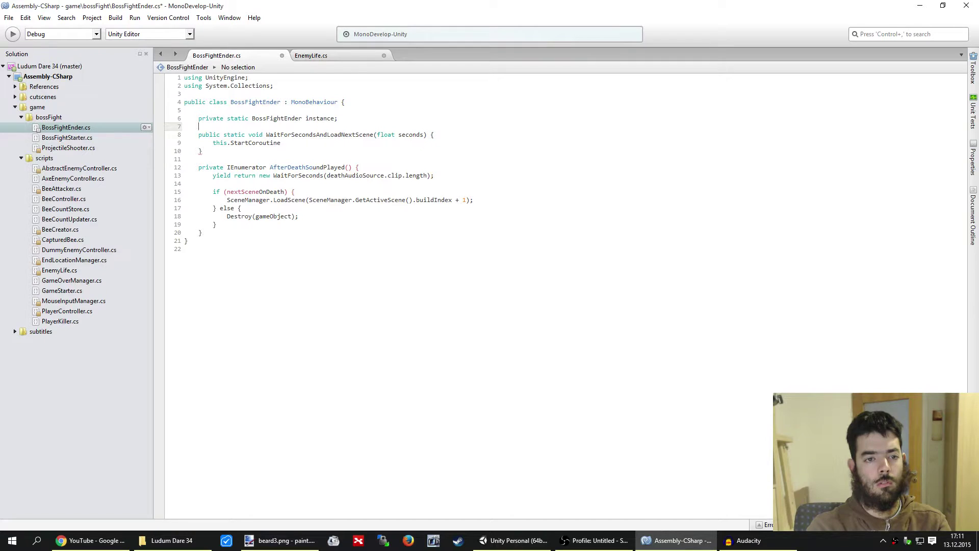
pyautogui.press('Down')
pyautogui.press('Down')
pyautogui.press('End')
pyautogui.press('Home')
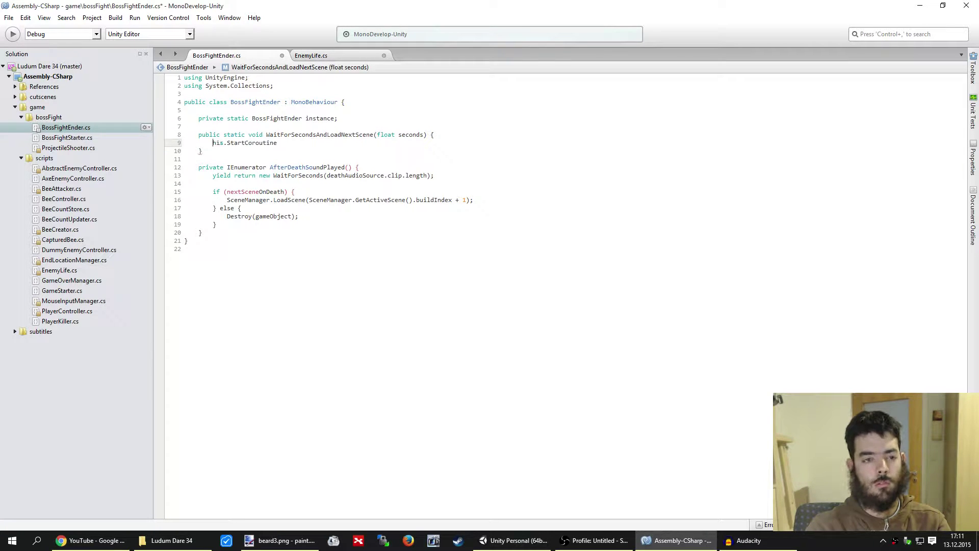
pyautogui.hotkey('ctrl', 'Delete')
pyautogui.write('instance')
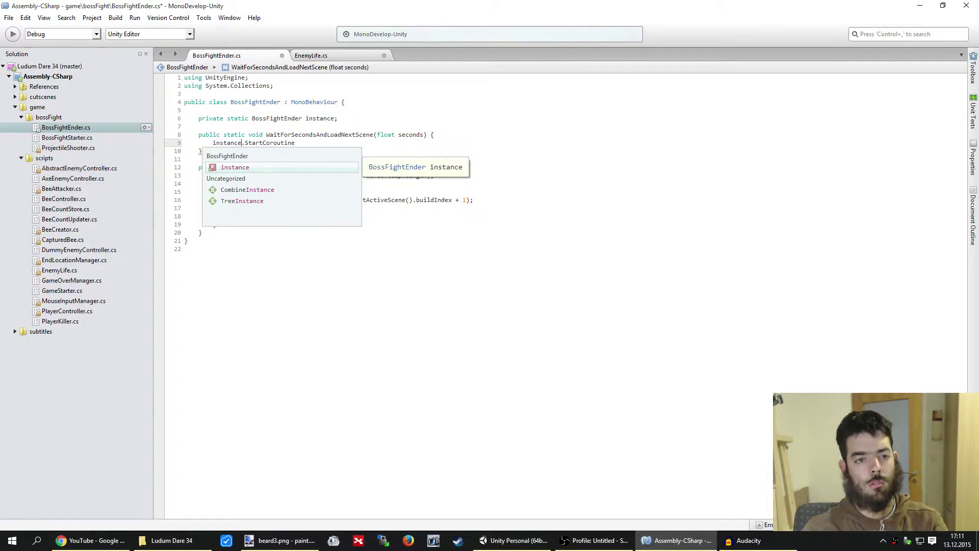
pyautogui.press('Return')
# Add a Start method that sets the instance field to this
pyautogui.press('End')
pyautogui.press('Up')
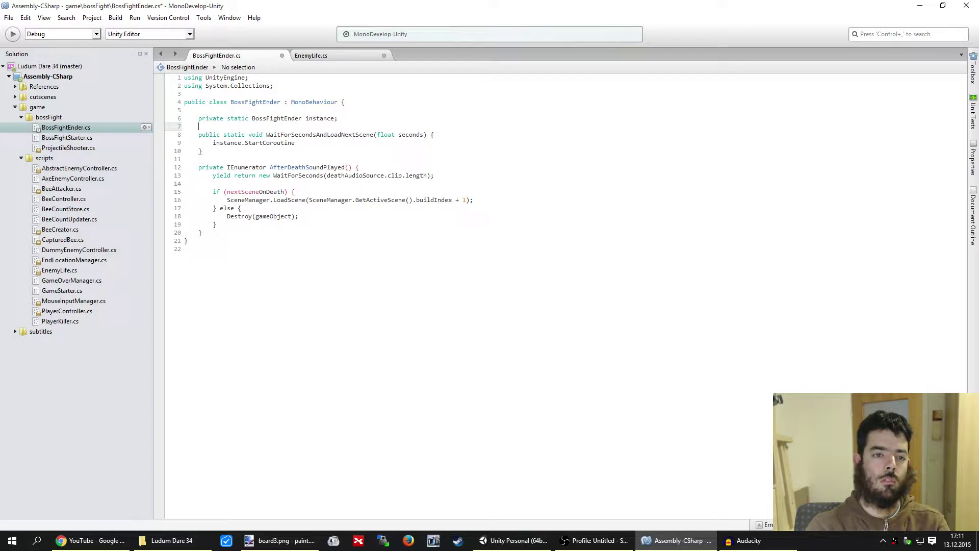
pyautogui.press('Home')
pyautogui.press('Return')
pyautogui.press('Return')
pyautogui.press('Up')
pyautogui.press('Up')
pyautogui.write('voi')
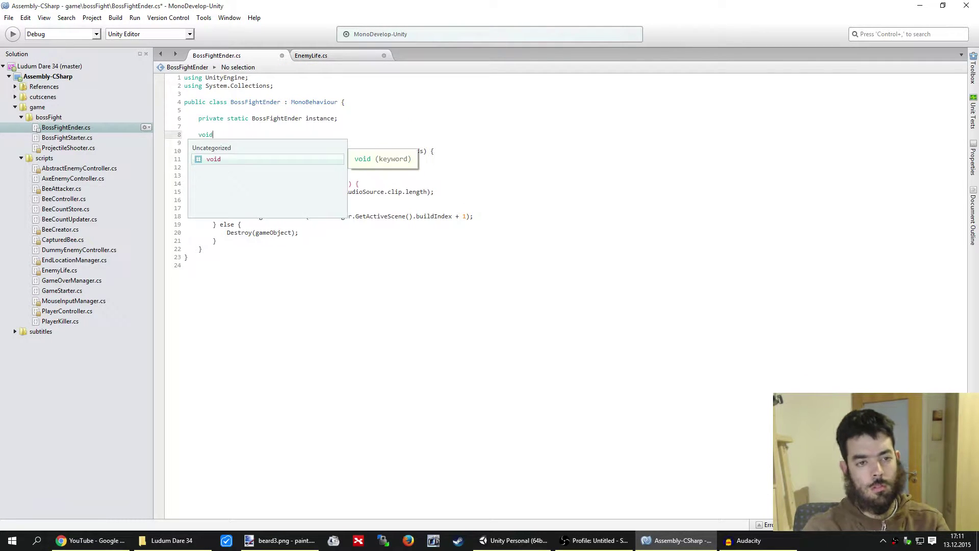
pyautogui.write('d Star')
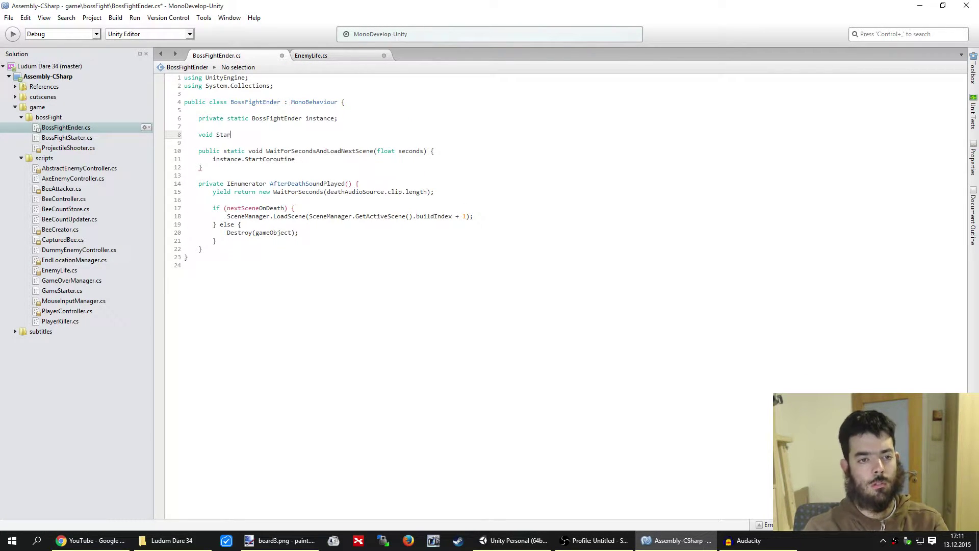
pyautogui.write('d')
pyautogui.write('(')
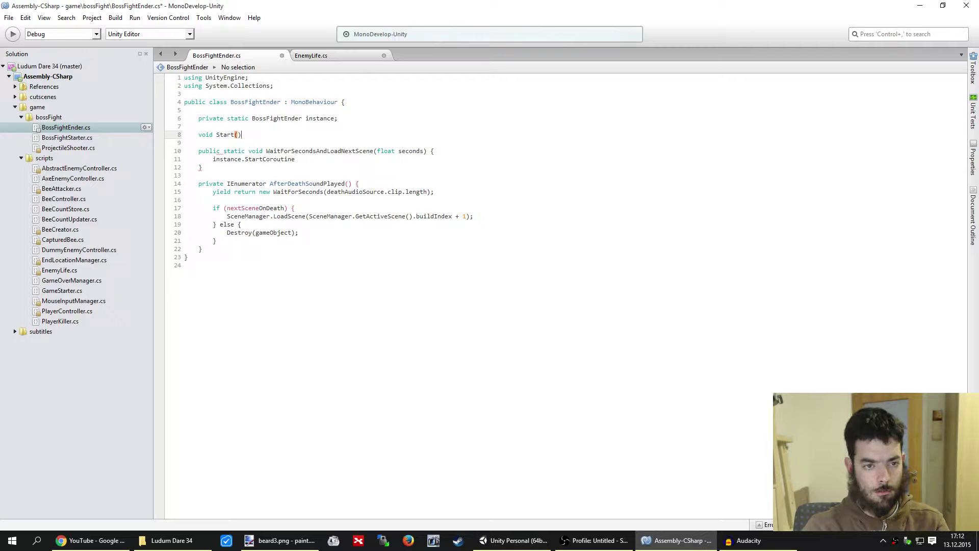
pyautogui.write(') {')
pyautogui.press('Return')
pyautogui.write('instan')
pyautogui.press('Return')
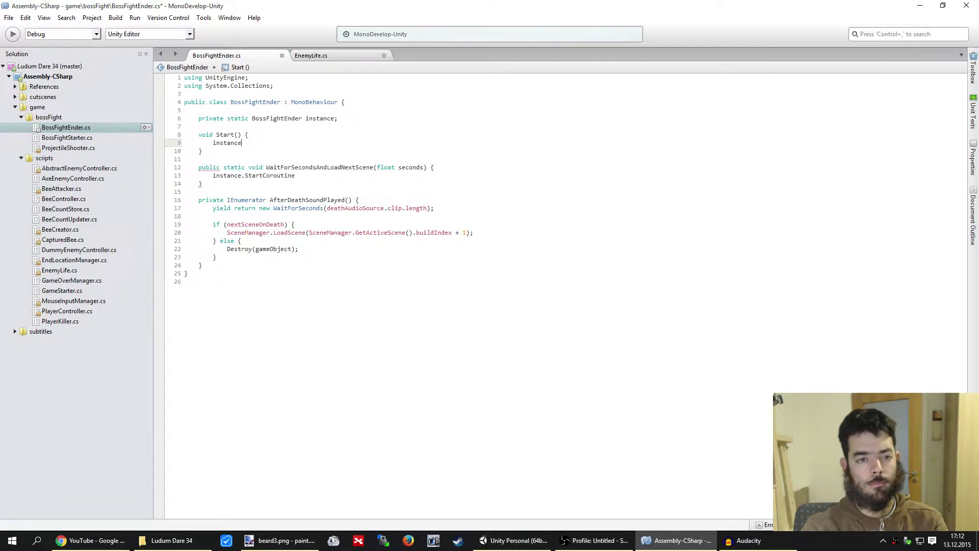
pyautogui.write(' = this')
pyautogui.write(';')
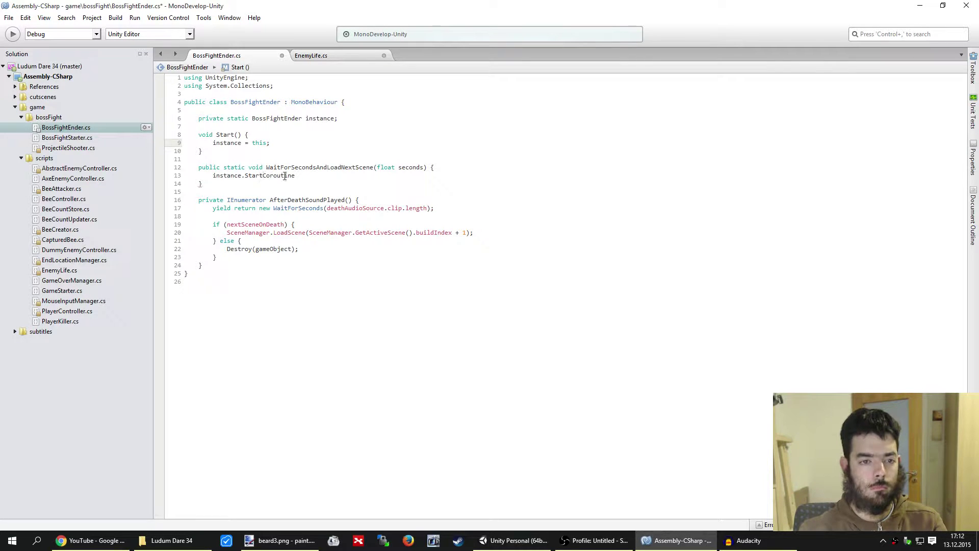
# Complete the call as instance.StartCoroutine(AfterDeathSoundPlayed(seconds));
pyautogui.click(306, 175)
pyautogui.write('(')
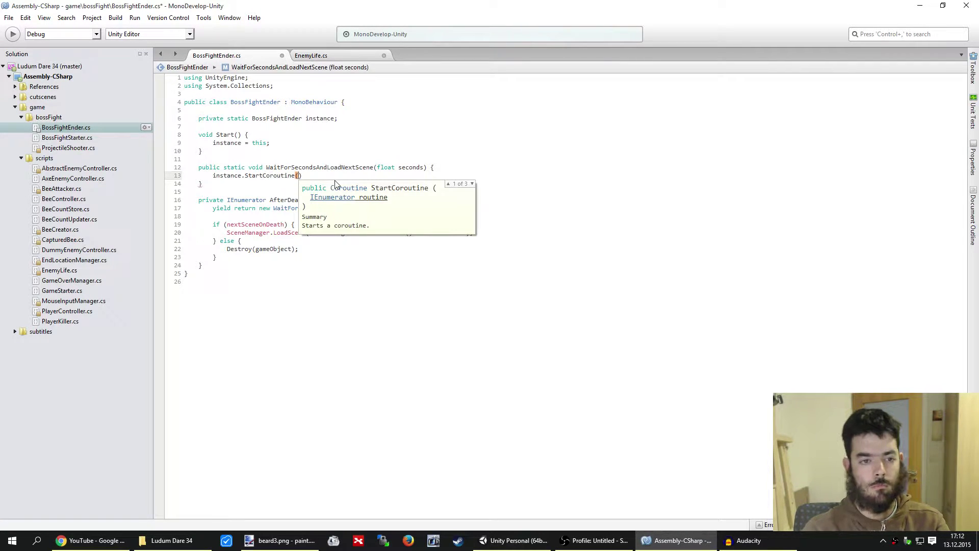
pyautogui.write('After')
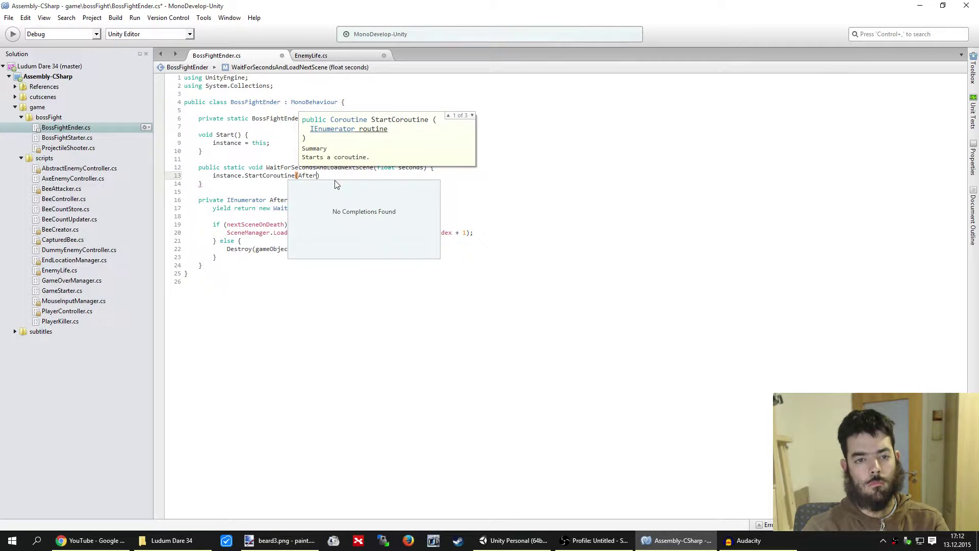
pyautogui.press('Escape')
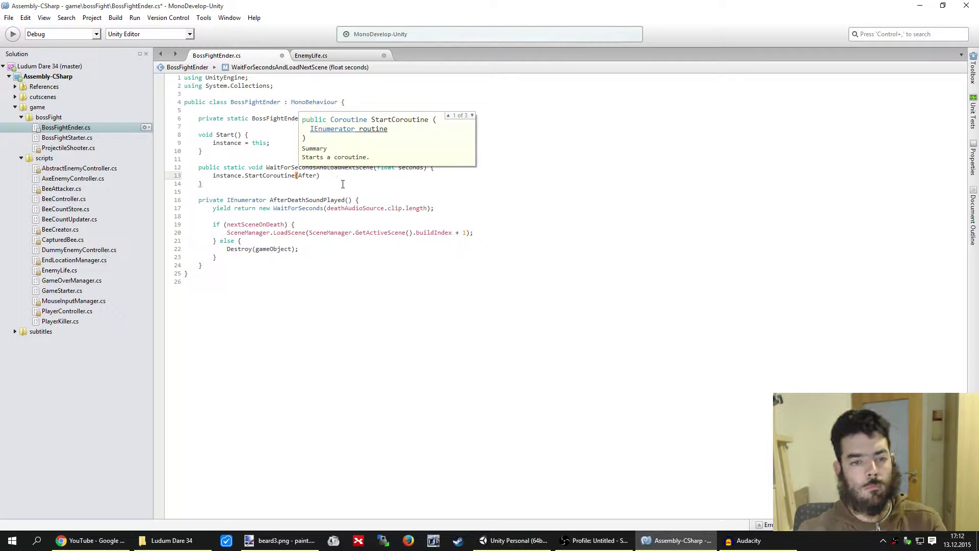
pyautogui.write('D')
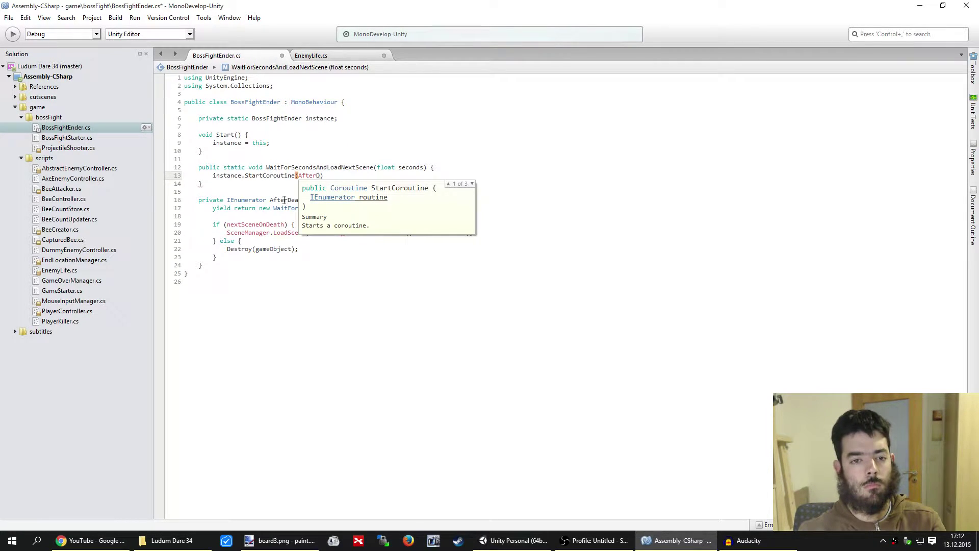
pyautogui.click(299, 197)
pyautogui.hotkey('ctrl', 'c')
pyautogui.doubleClick(309, 176)
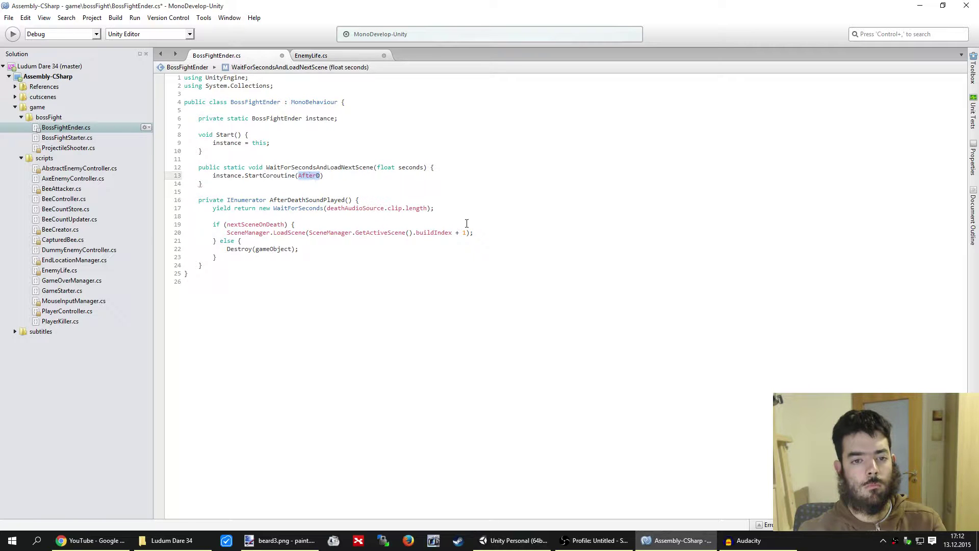
pyautogui.hotkey('ctrl', 'v')
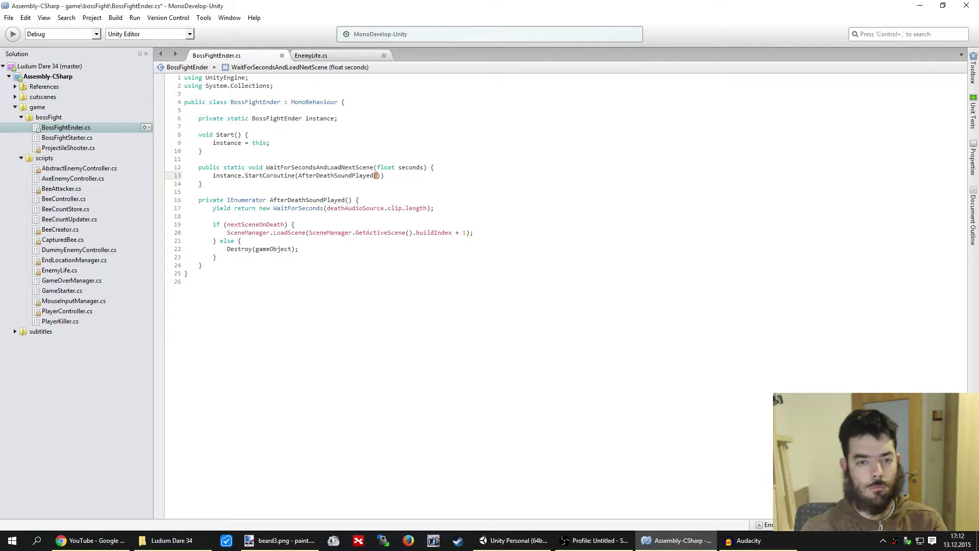
pyautogui.write('(sec')
pyautogui.press('Return')
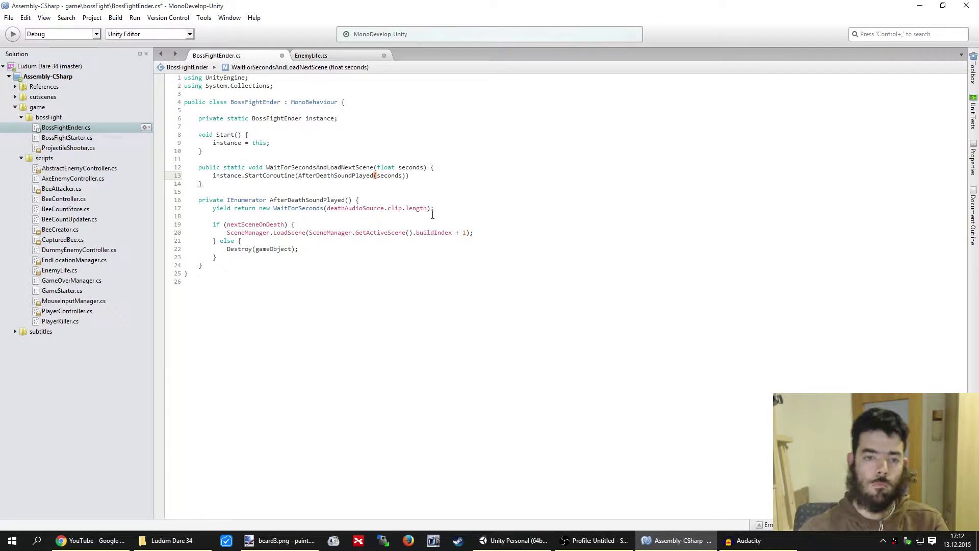
pyautogui.write('));')
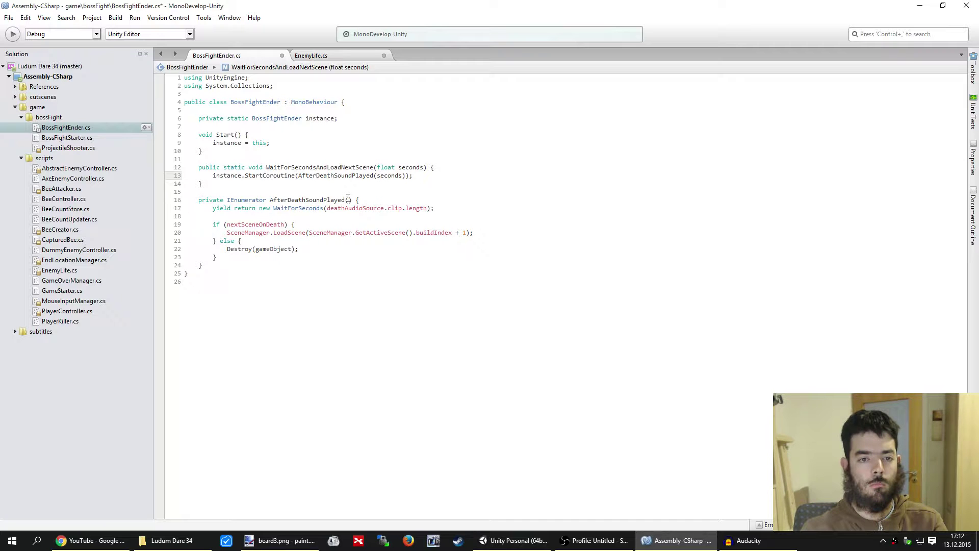
# Give AfterDeathSoundPlayed a float seconds parameter and wait seconds instead of deathAudioSource.clip.length
pyautogui.click(348, 199)
pyautogui.moveTo(424, 167); pyautogui.dragTo(377, 167)
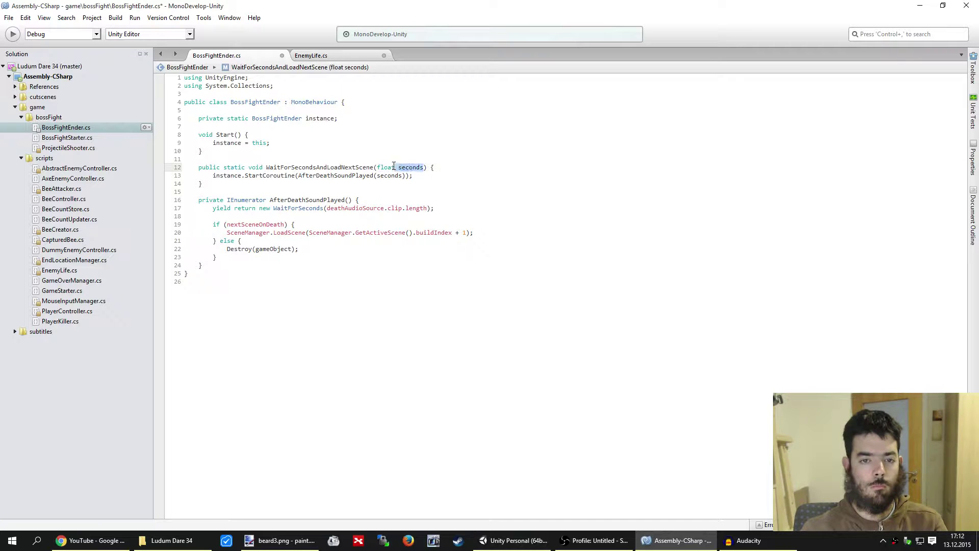
pyautogui.click(350, 200)
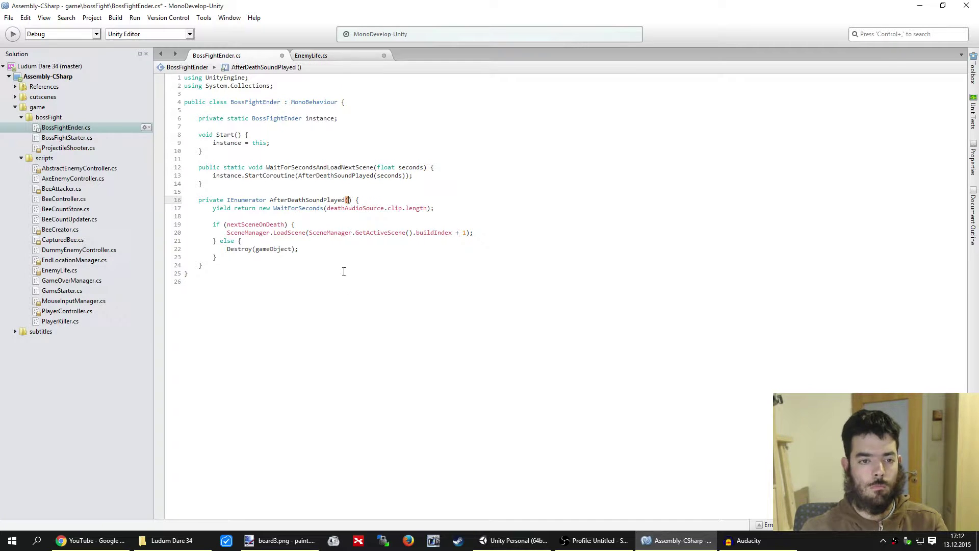
pyautogui.hotkey('ctrl', 'v')
pyautogui.doubleClick(416, 208)
pyautogui.moveTo(427, 208); pyautogui.dragTo(326, 208)
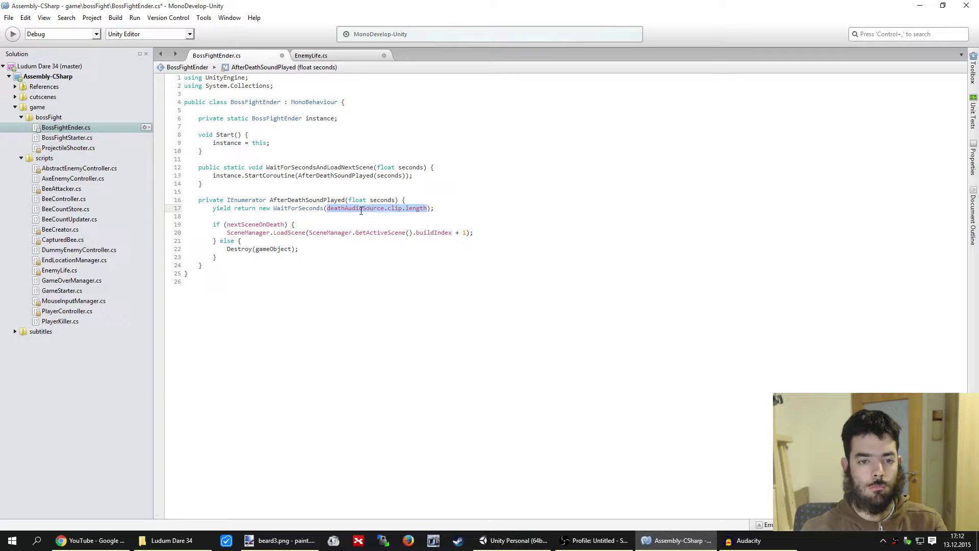
pyautogui.hotkey('ctrl', 'v')
pyautogui.doubleClick(336, 208)
pyautogui.press('Delete')
pyautogui.press('Delete')
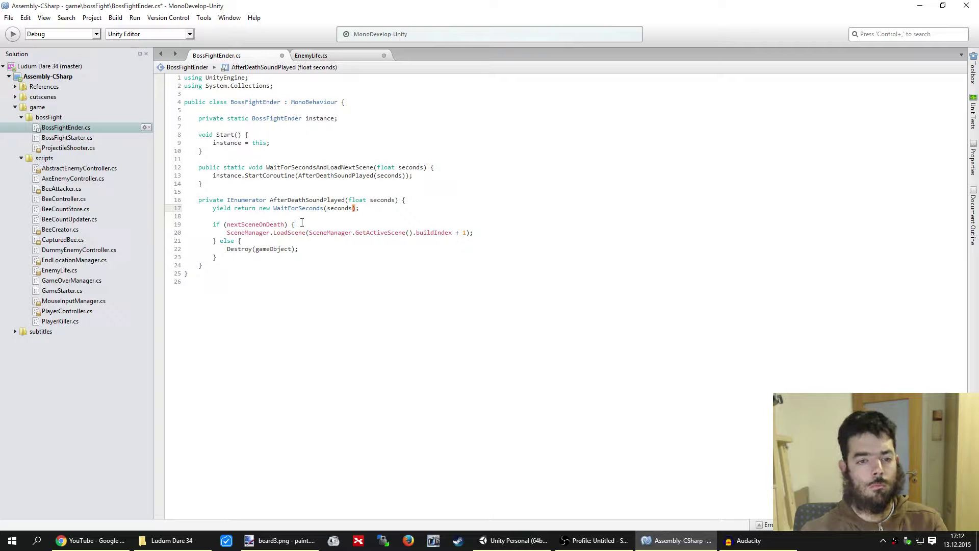
# Remove the nextSceneOnDeath condition and the else Destroy branch so LoadScene always runs
pyautogui.press('Down')
pyautogui.press('Down')
pyautogui.press('End')
pyautogui.hotkey('shift', 'Up')
pyautogui.press('Delete')
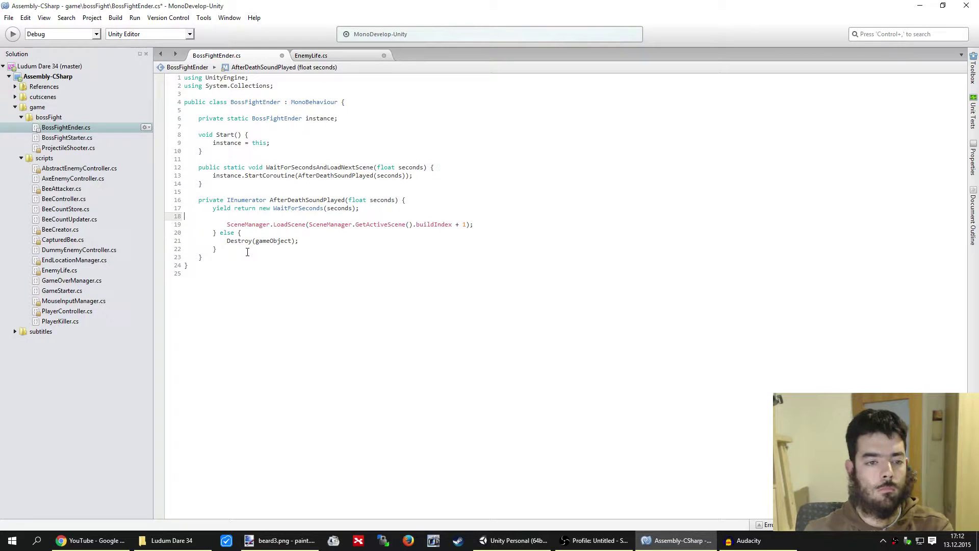
pyautogui.click(248, 250)
pyautogui.keyDown('shift'); pyautogui.click(473, 225); pyautogui.keyUp('shift')
pyautogui.press('Delete')
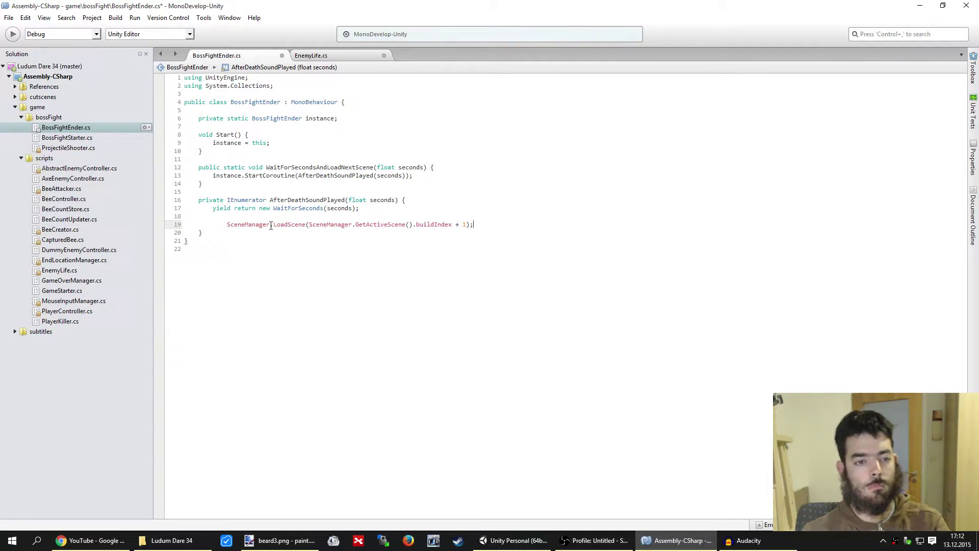
pyautogui.click(227, 225)
pyautogui.write(';')
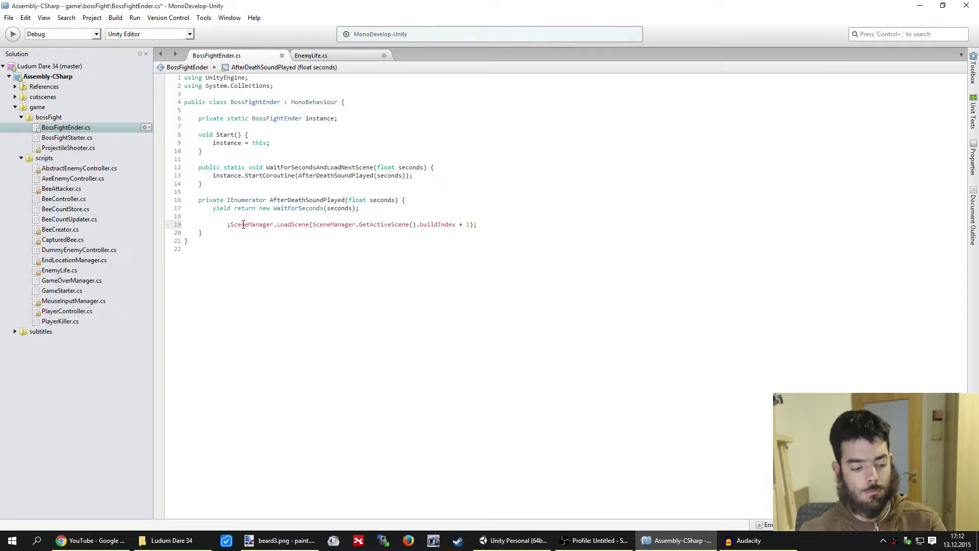
pyautogui.hotkey('shift', 'Up')
pyautogui.press('Delete')
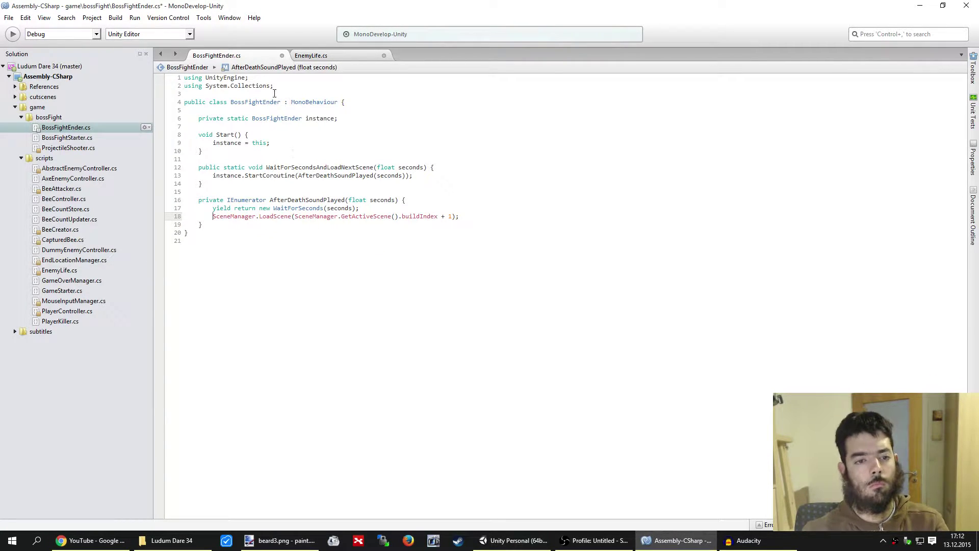
# Add using UnityEngine.SceneManagement at the top and save BossFightEnder.cs
pyautogui.click(277, 78)
pyautogui.hotkey('shift', 'Home')
pyautogui.hotkey('ctrl', 'c')
pyautogui.press('End')
pyautogui.press('Return')
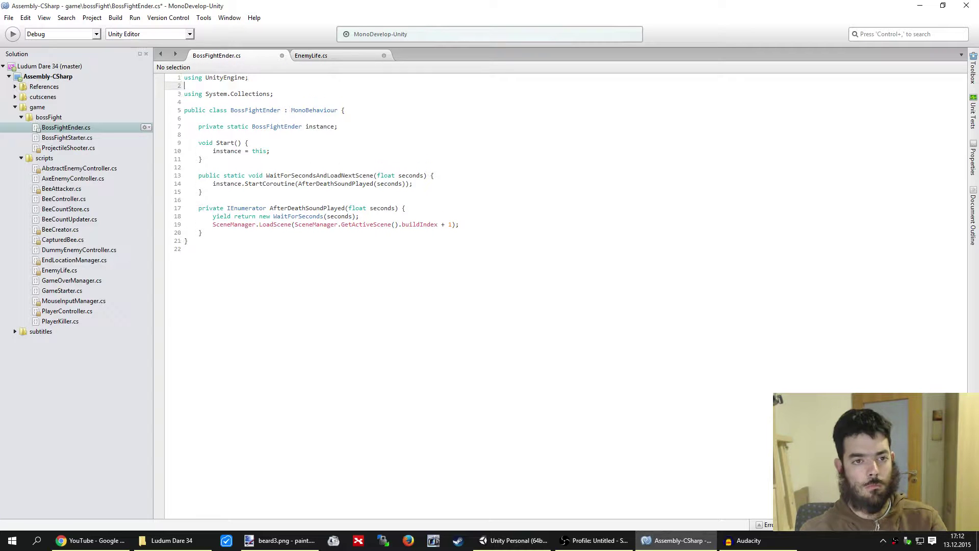
pyautogui.hotkey('ctrl', 'v')
pyautogui.press('Left')
pyautogui.write('s')
pyautogui.press('BackSpace')
pyautogui.write('.')
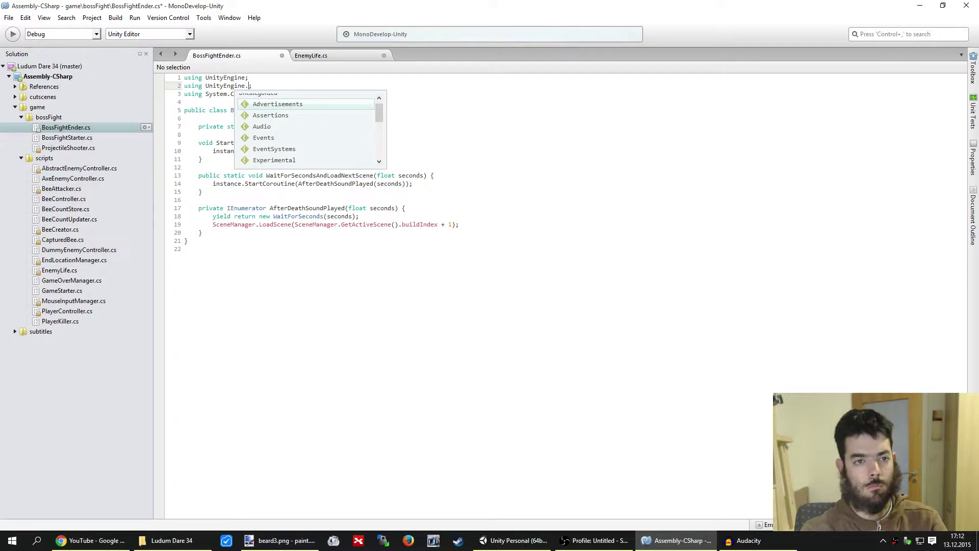
pyautogui.write('Sc')
pyautogui.press('Return')
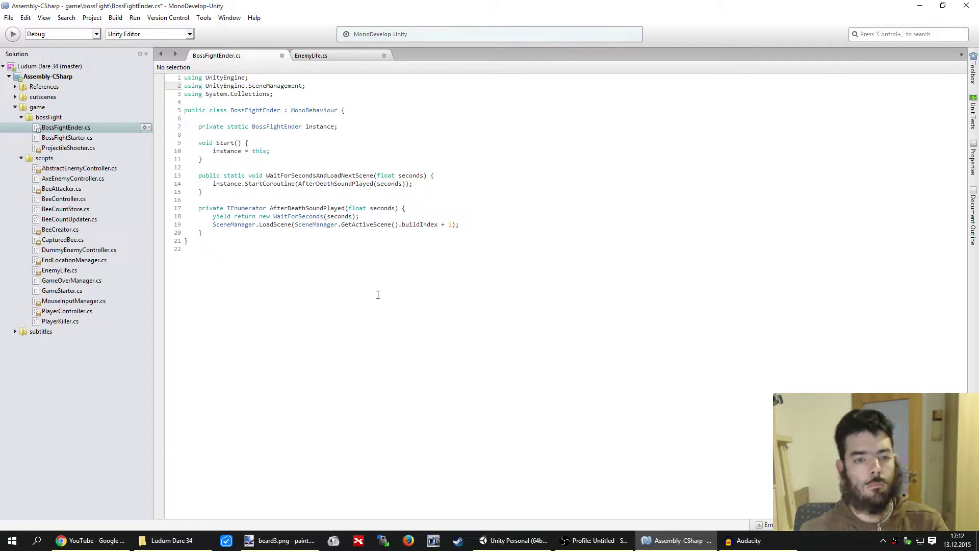
pyautogui.click(377, 306)
pyautogui.hotkey('ctrl', 's')
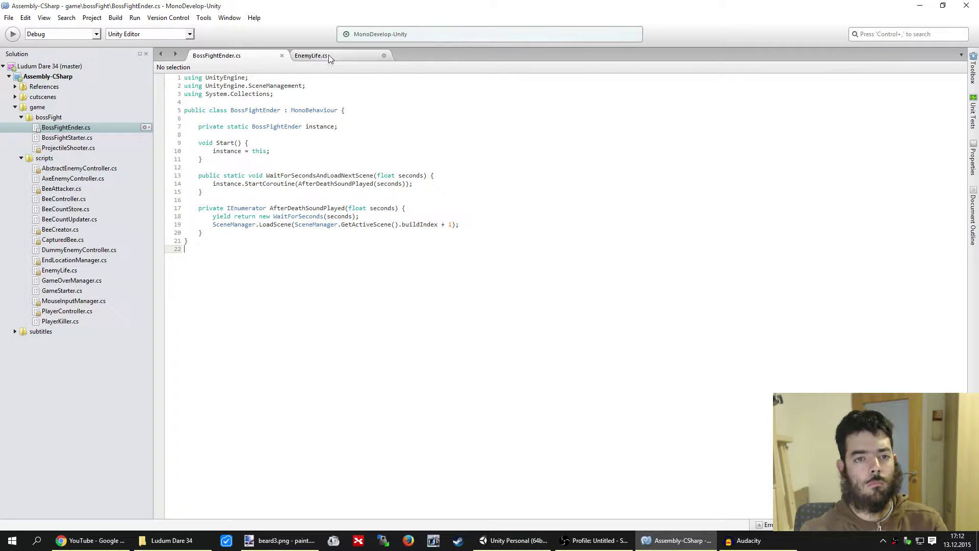
# In EnemyLife.cs's Hurt, replace the StartCoroutine call with an if (nextSceneOnDeath) block
pyautogui.click(328, 54)
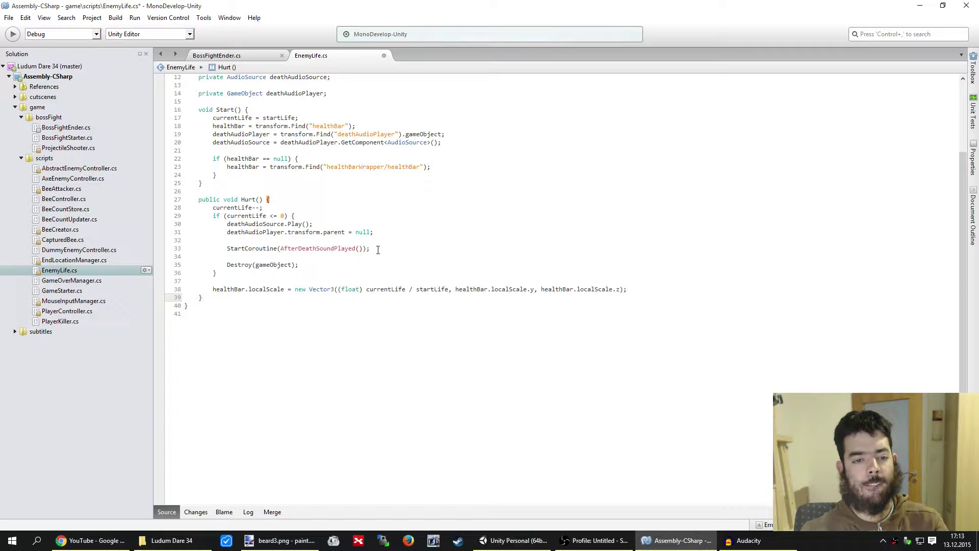
pyautogui.moveTo(378, 250); pyautogui.dragTo(228, 250)
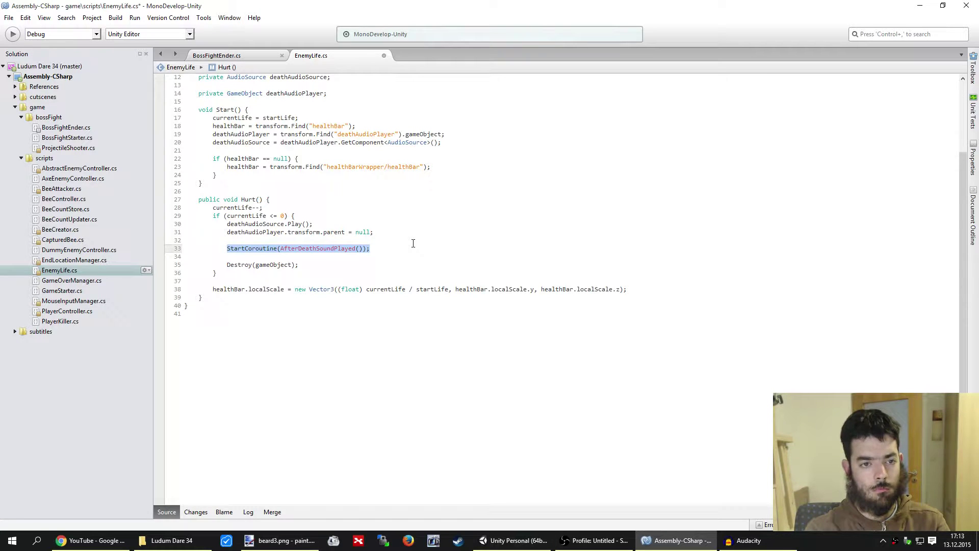
pyautogui.write('if (')
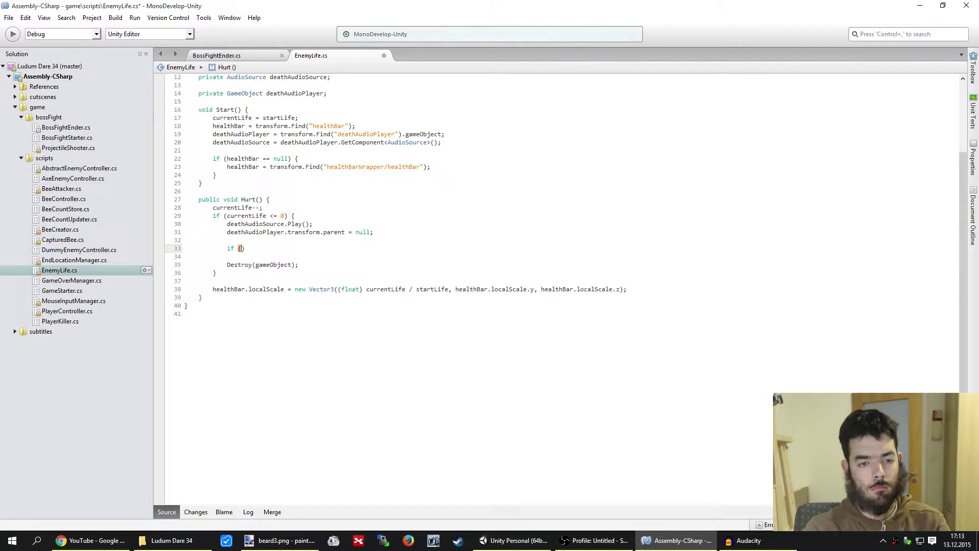
pyautogui.write('play')
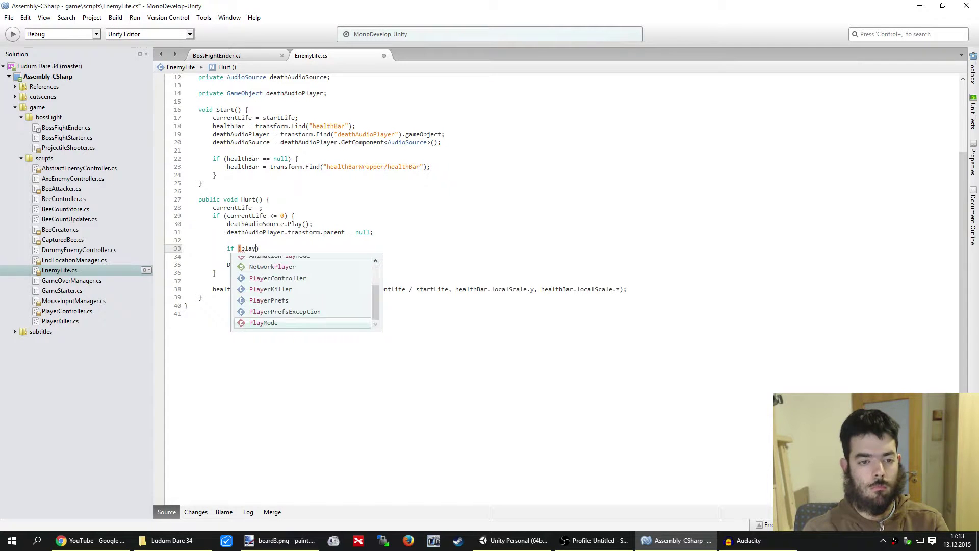
pyautogui.scroll(2, 404, 248)
pyautogui.scroll(2, 404, 248)
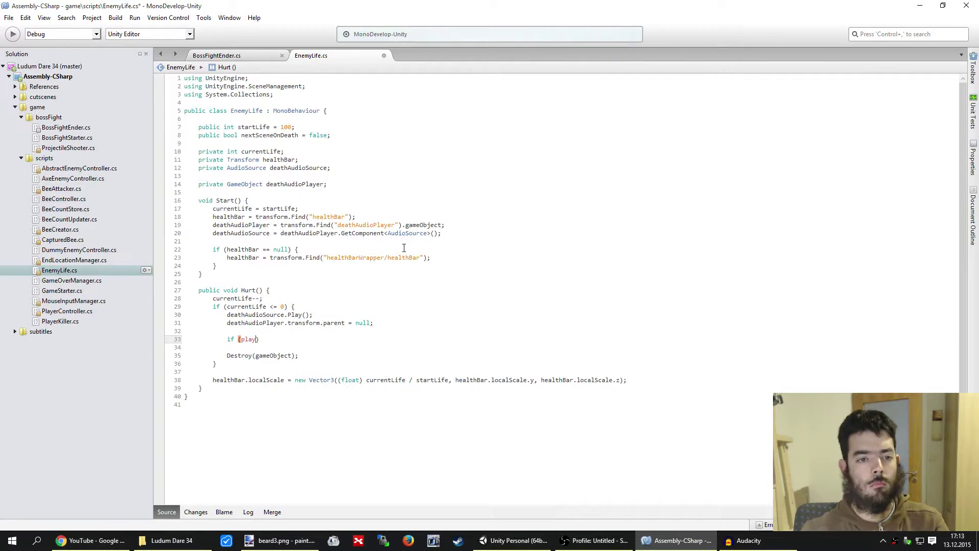
pyautogui.doubleClick(284, 136)
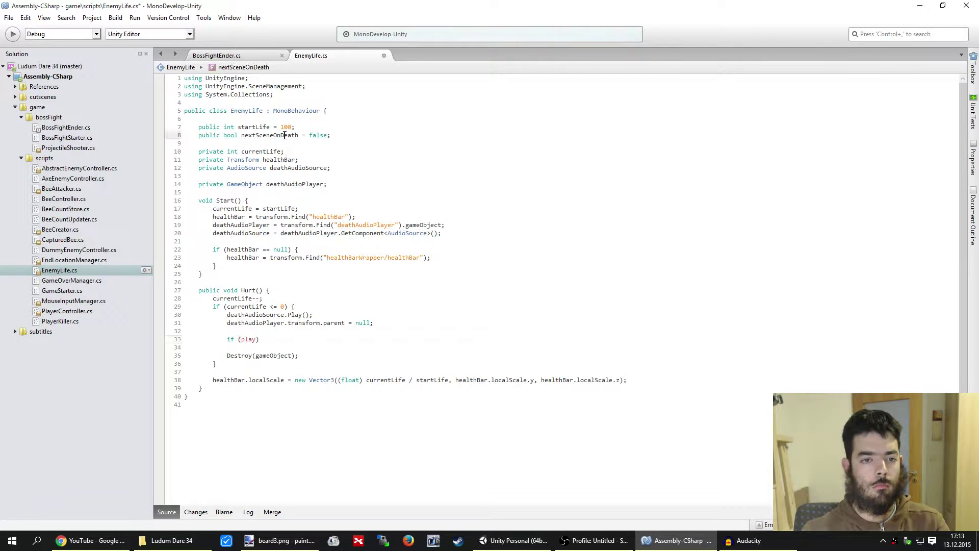
pyautogui.hotkey('ctrl', 'c')
pyautogui.doubleClick(248, 339)
pyautogui.hotkey('ctrl', 'v')
pyautogui.click(324, 339)
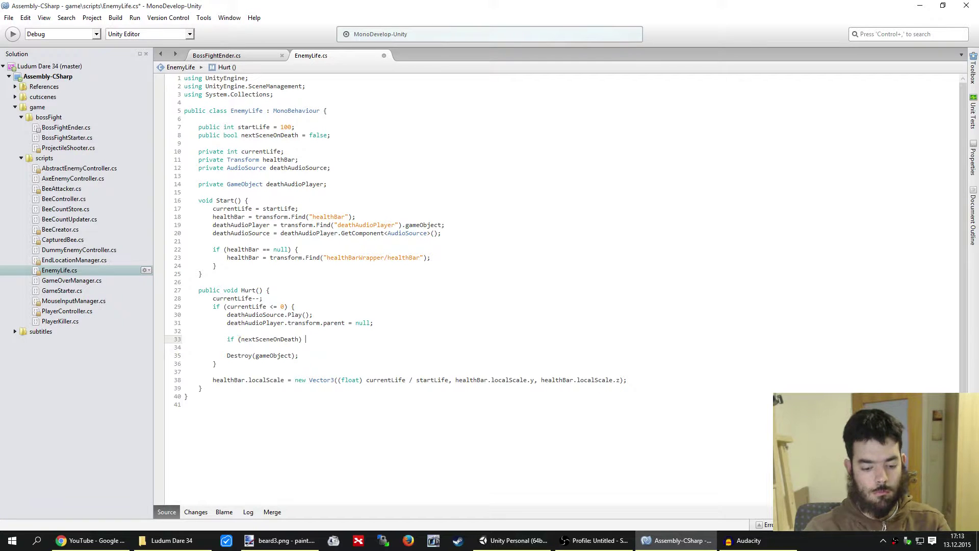
pyautogui.write('{')
pyautogui.press('Return')
# Inside it, call BossFightEnder.WaitForSecondsAndLoadNextScene(deathAudioSource.clip.length), save, and return to Unity
pyautogui.write('BossF')
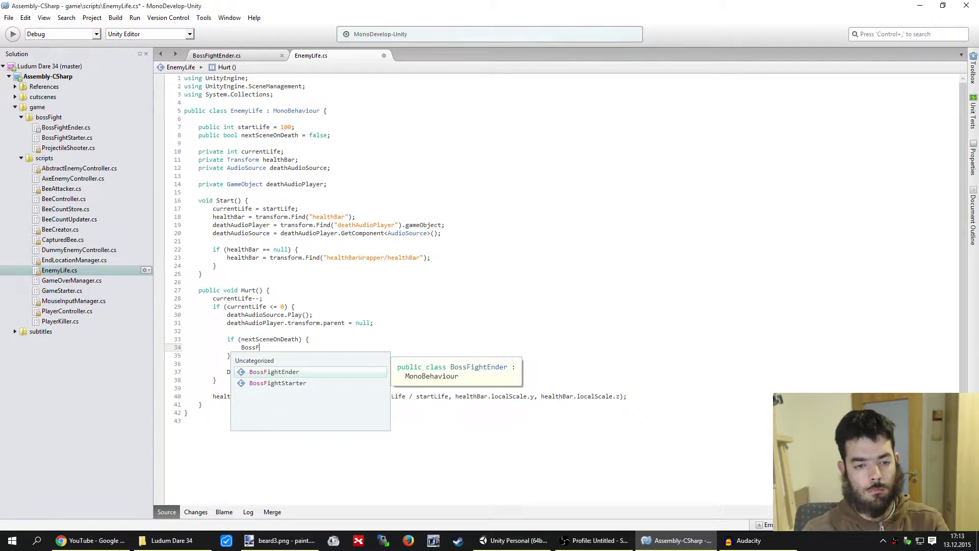
pyautogui.press('Return')
pyautogui.write('.')
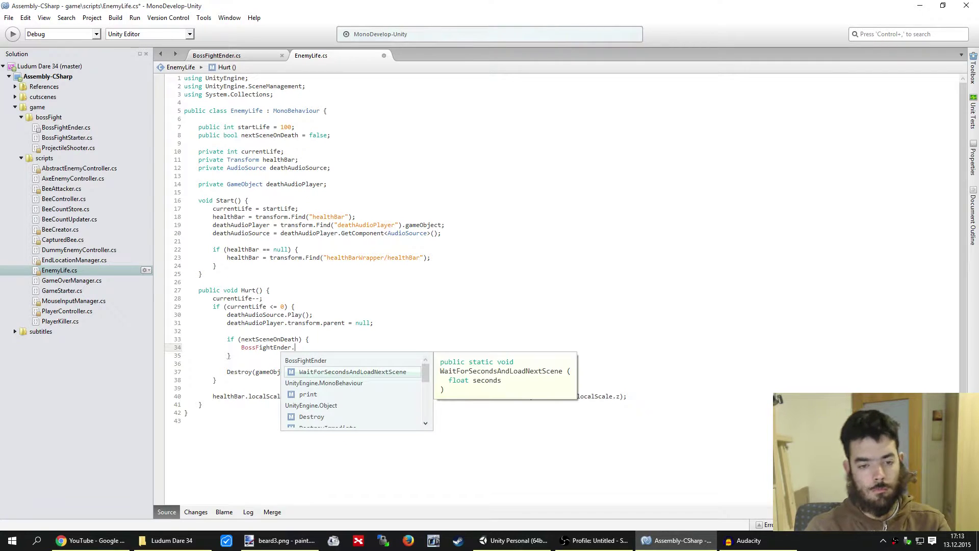
pyautogui.press('Return')
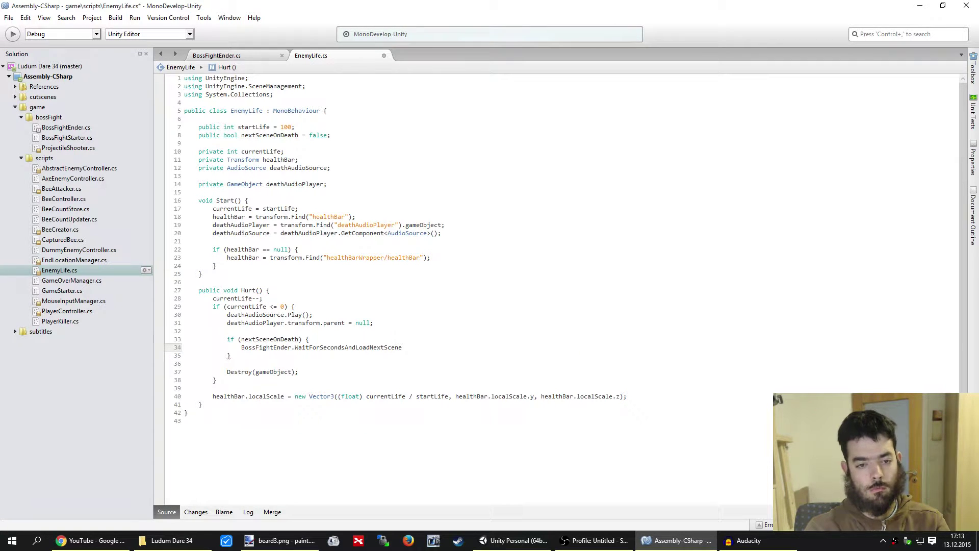
pyautogui.write('(')
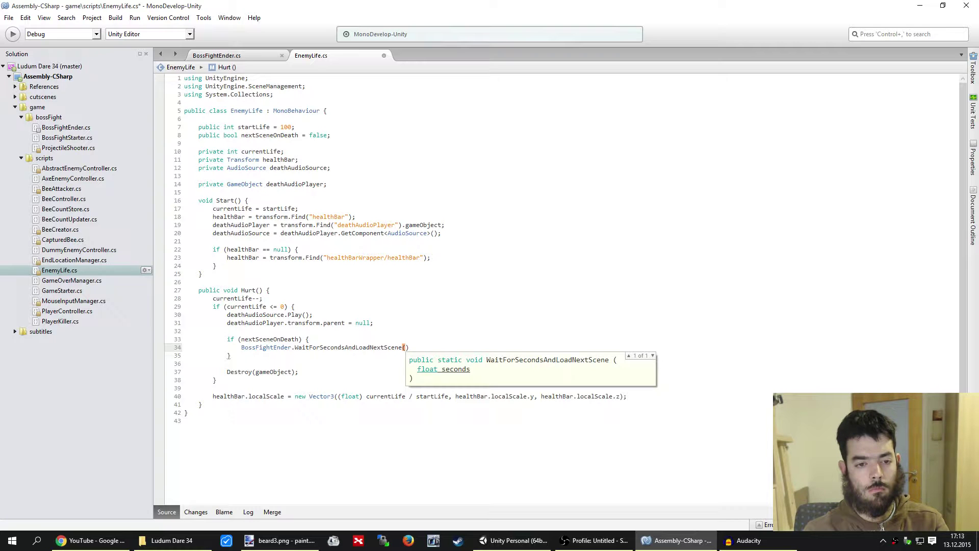
pyautogui.write('deathA')
pyautogui.press('Return')
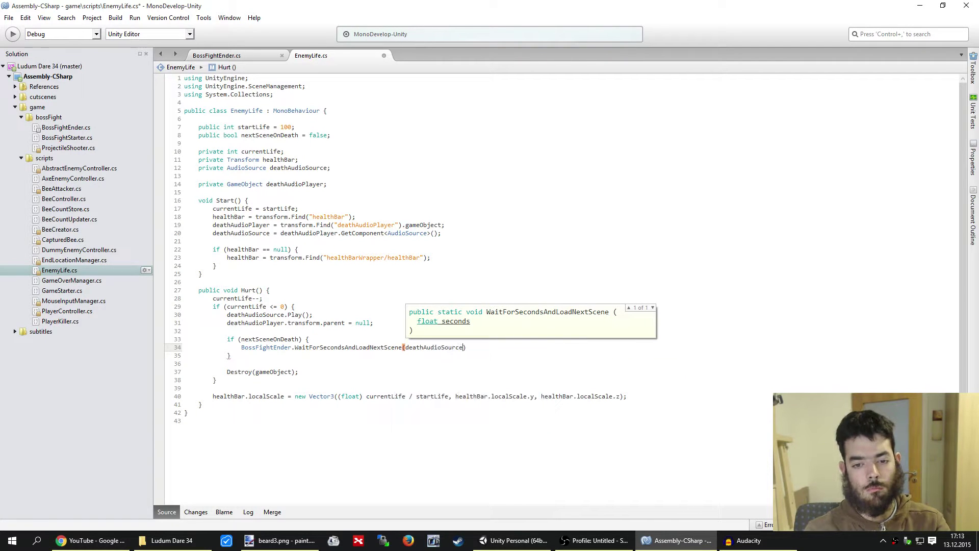
pyautogui.write('.clo')
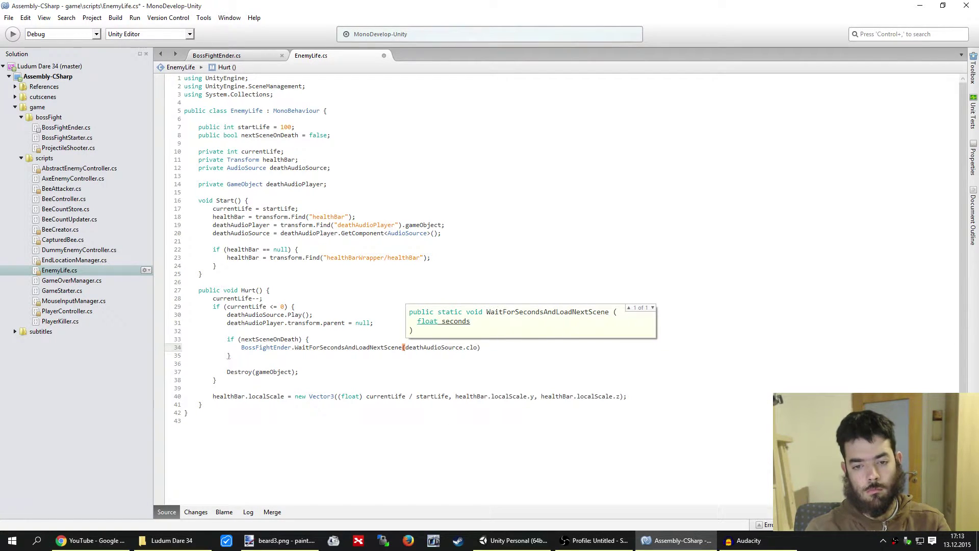
pyautogui.press('BackSpace')
pyautogui.write('ip.le')
pyautogui.press('Return')
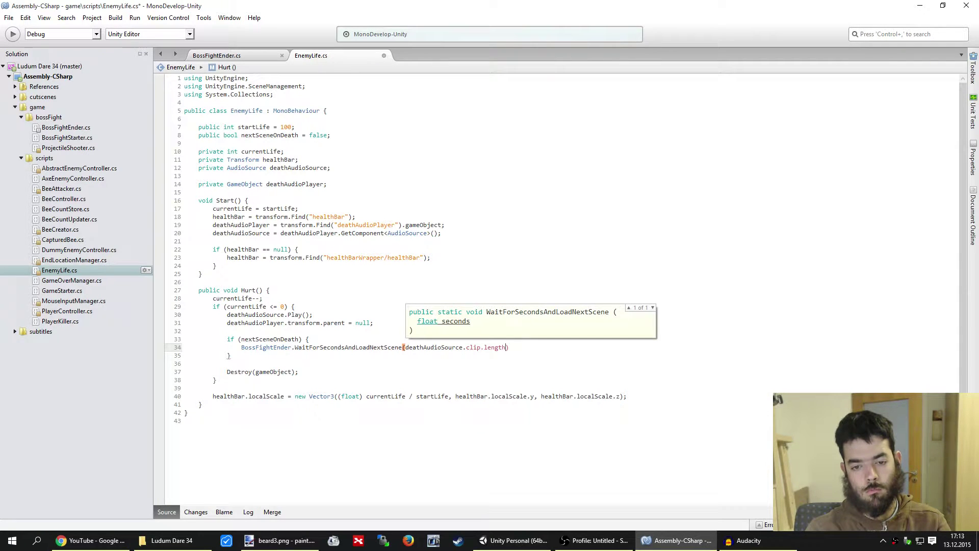
pyautogui.write(');')
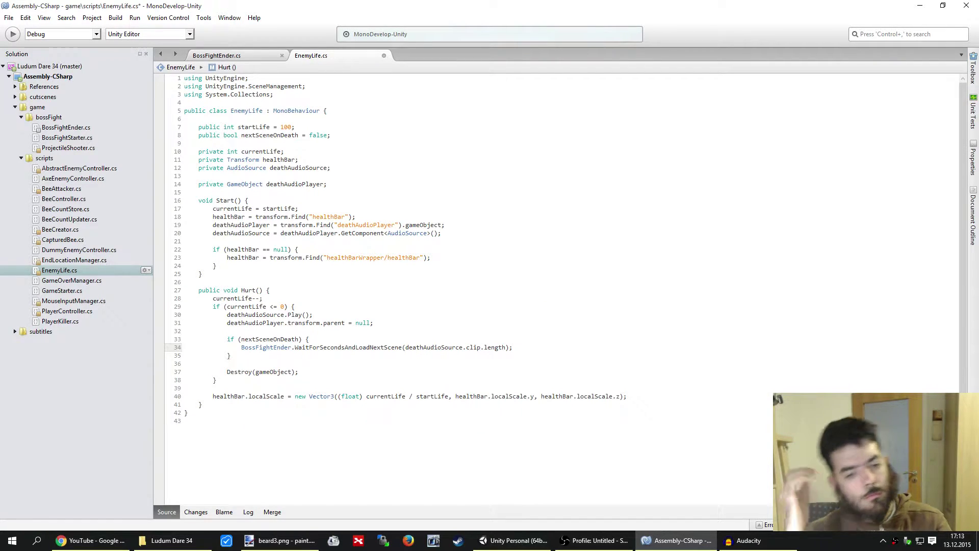
pyautogui.hotkey('ctrl', 's')
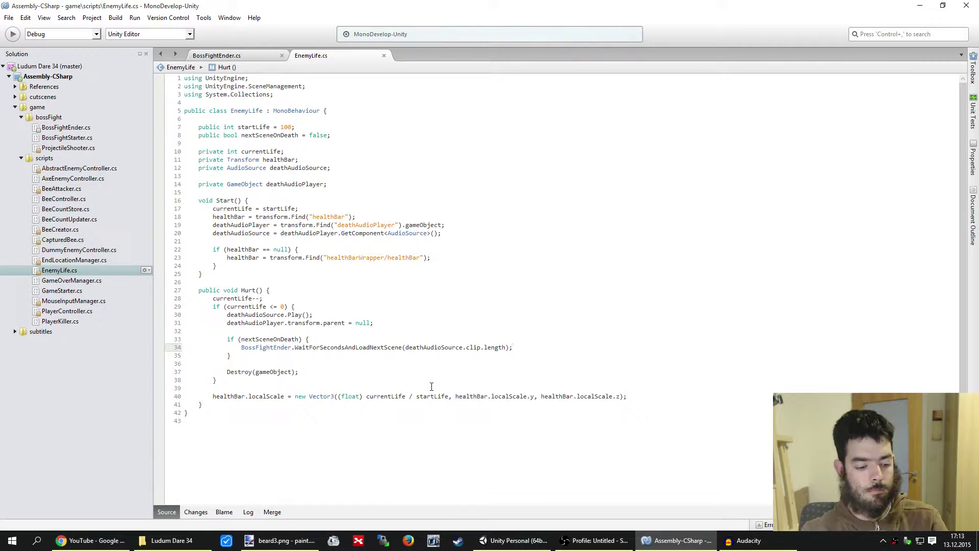
pyautogui.hotkey('alt', 'Tab')
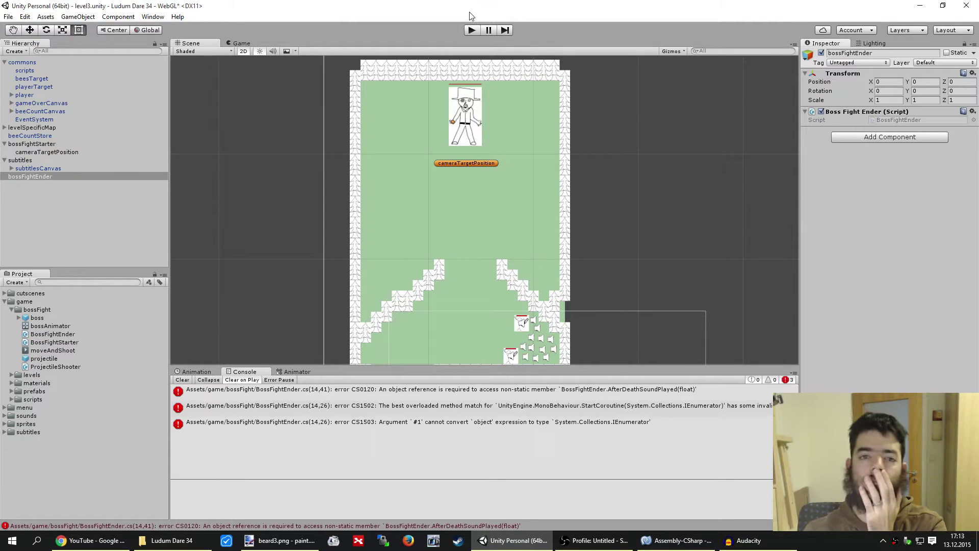
# Jump from the Console's second BossFightEnder error into the code, then return to the Unity editor
pyautogui.doubleClick(469, 410)
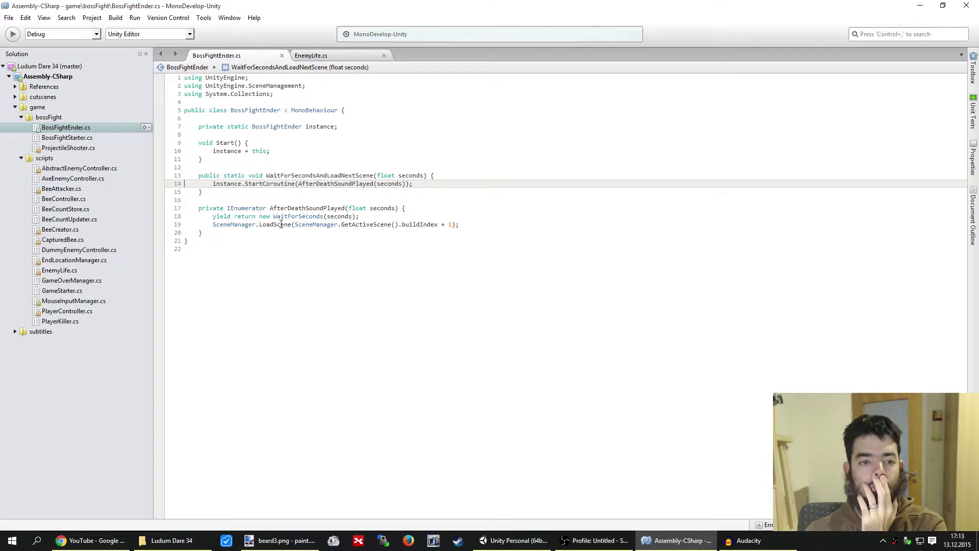
pyautogui.moveTo(242, 210)
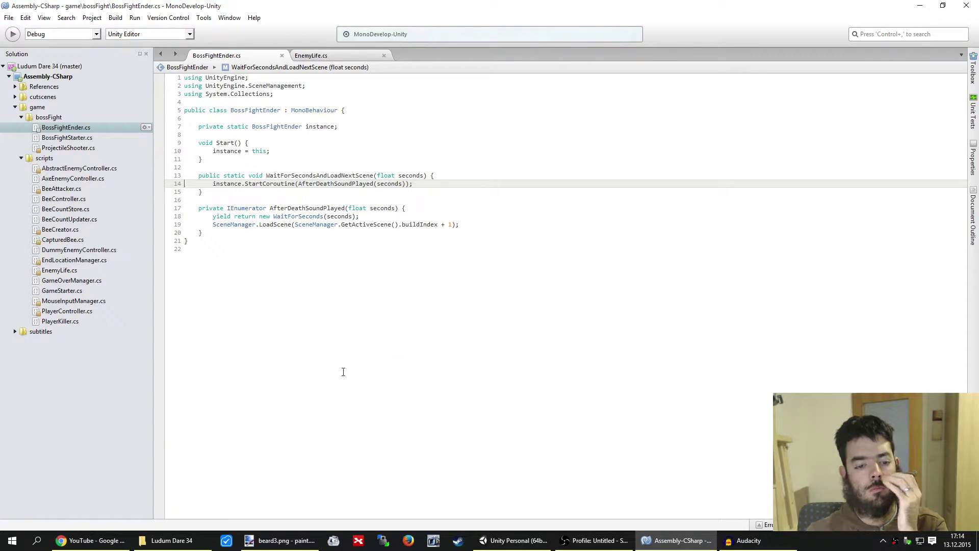
pyautogui.click(84, 539)
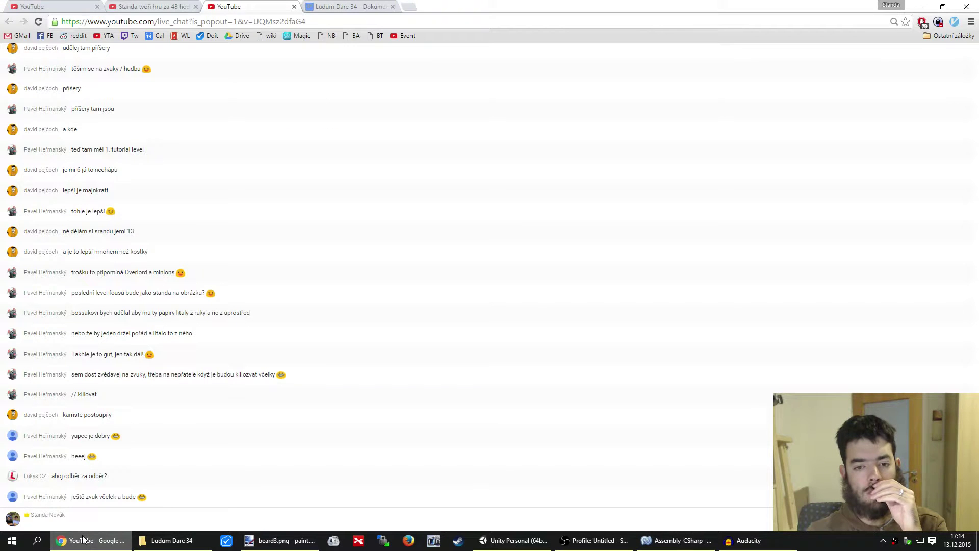
pyautogui.click(678, 540)
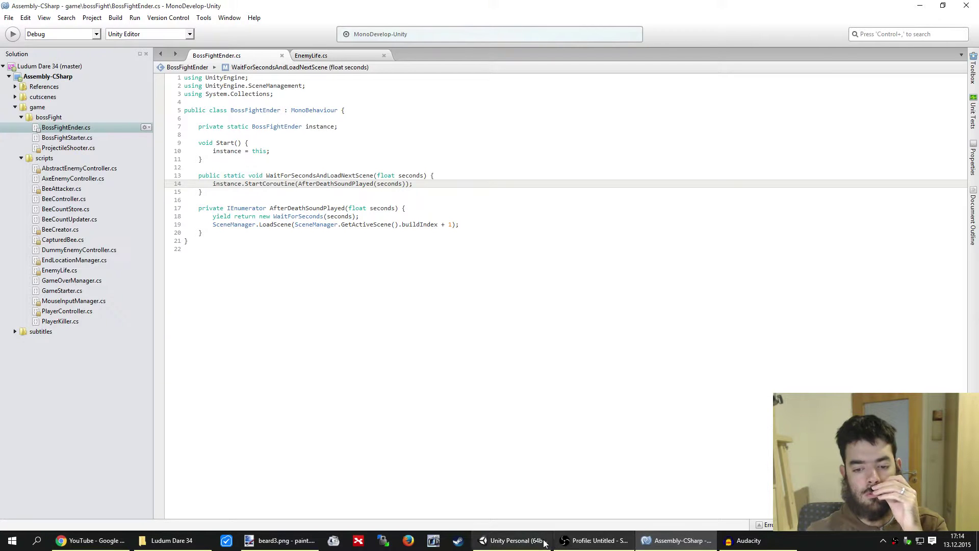
pyautogui.click(543, 541)
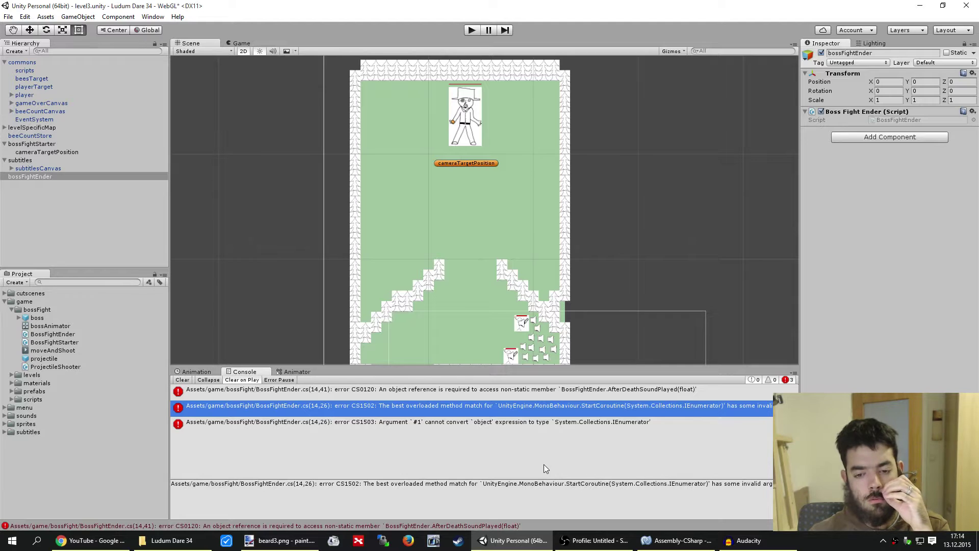
# Open BossFightEnder.cs at line 14 and check it against the CS0120 non-static member error
pyautogui.doubleClick(544, 405)
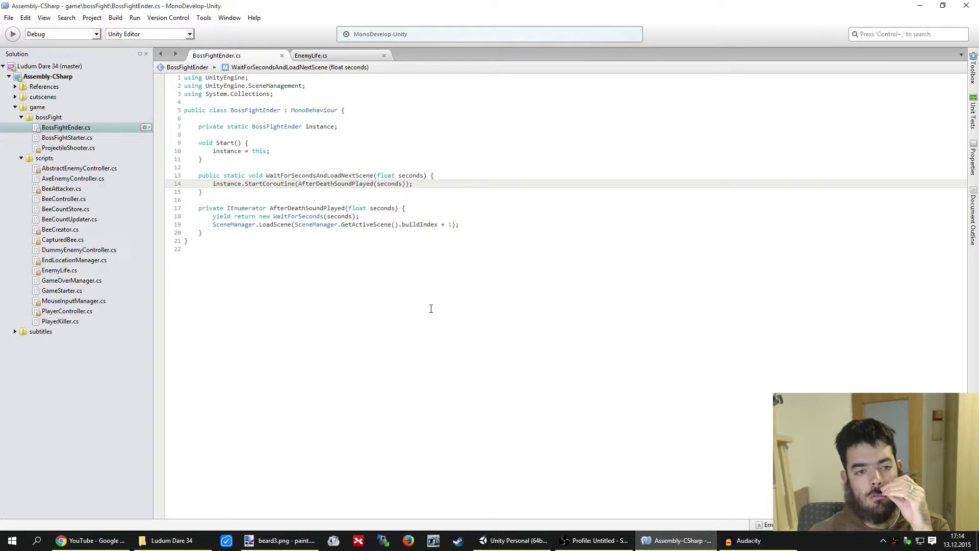
pyautogui.click(328, 208)
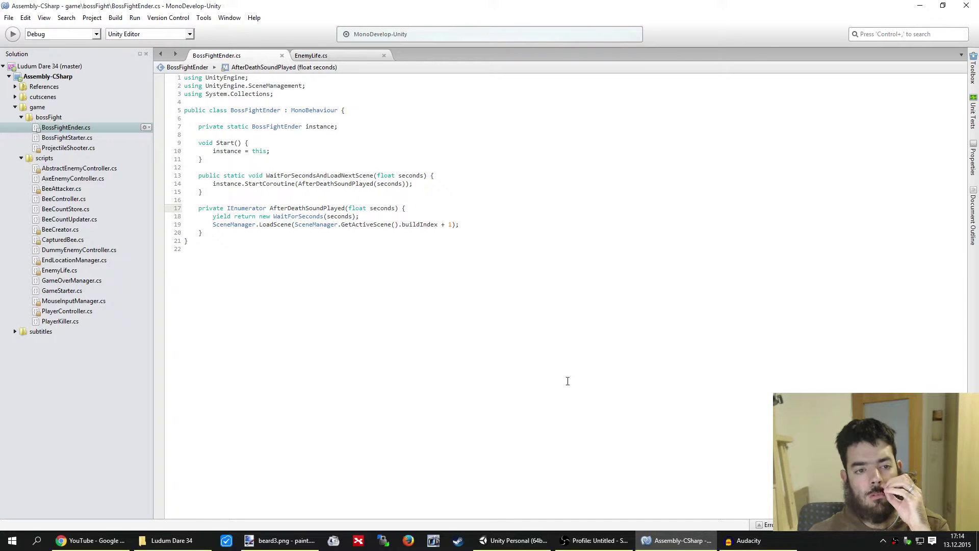
pyautogui.click(513, 540)
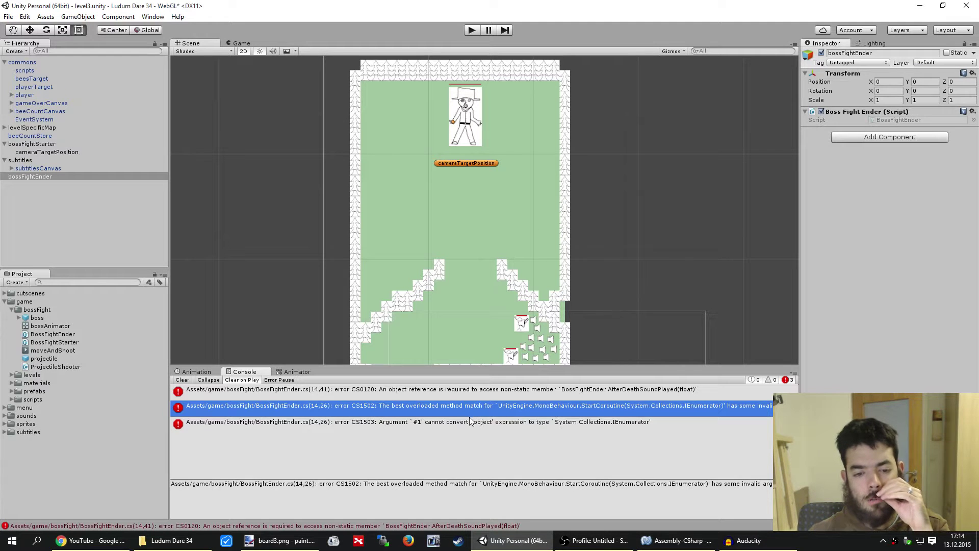
pyautogui.click(470, 392)
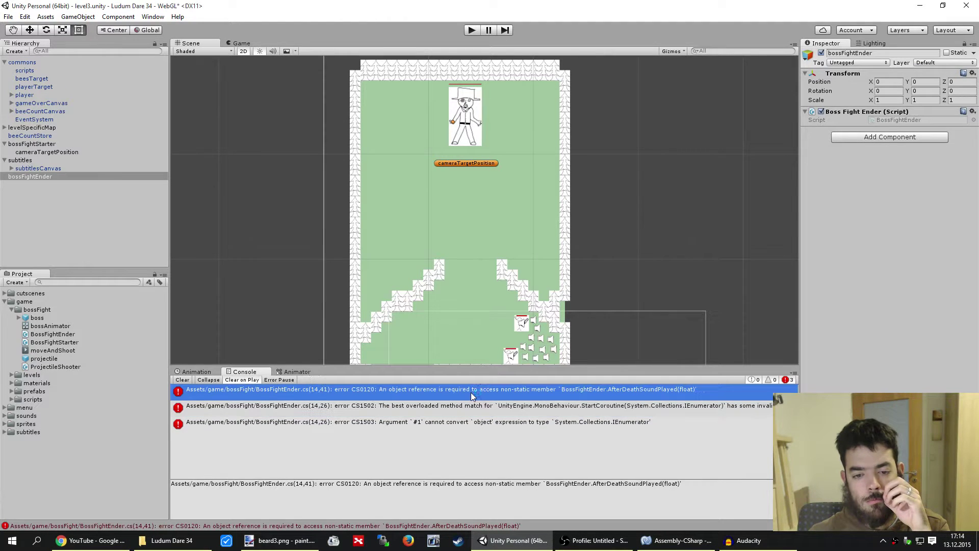
pyautogui.click(674, 536)
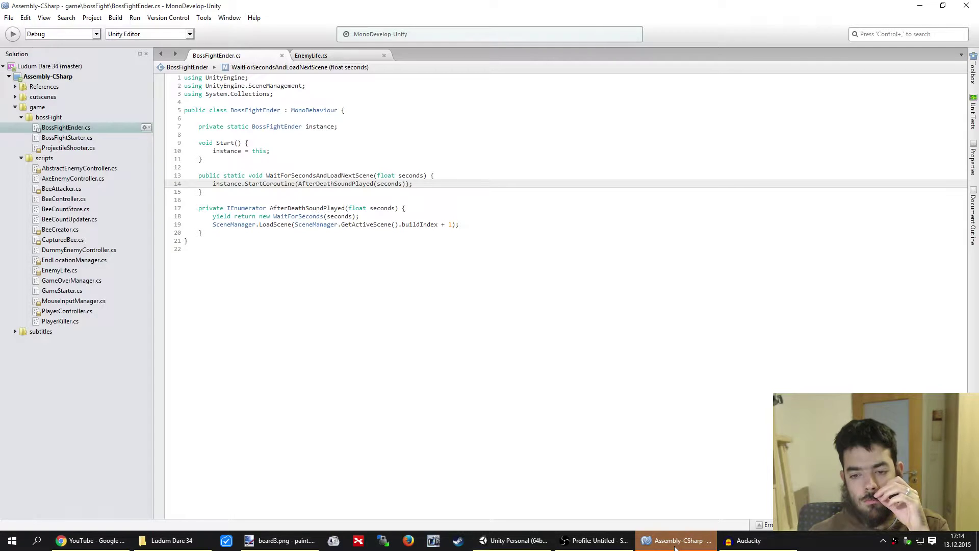
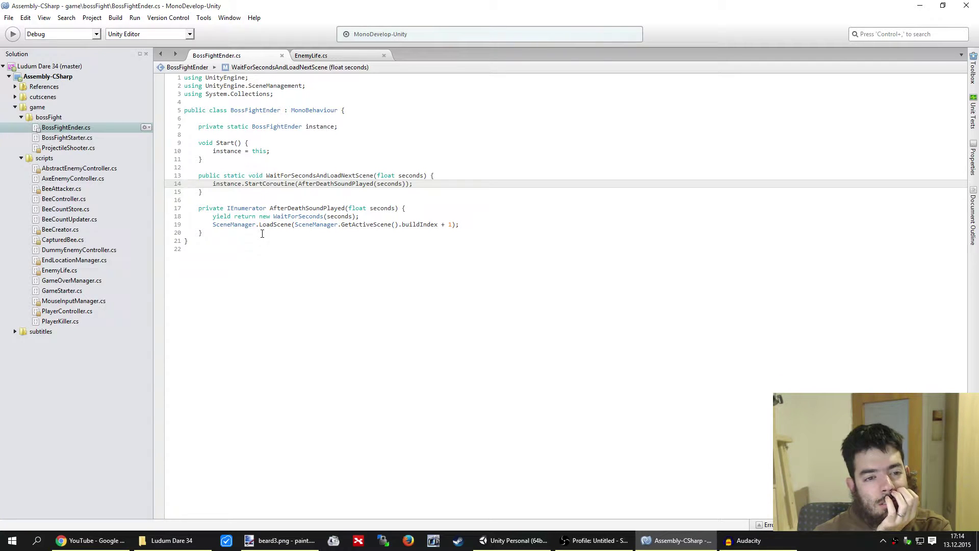
# Add a public BossFightEnder GetInstance() method that returns instance
pyautogui.click(242, 233)
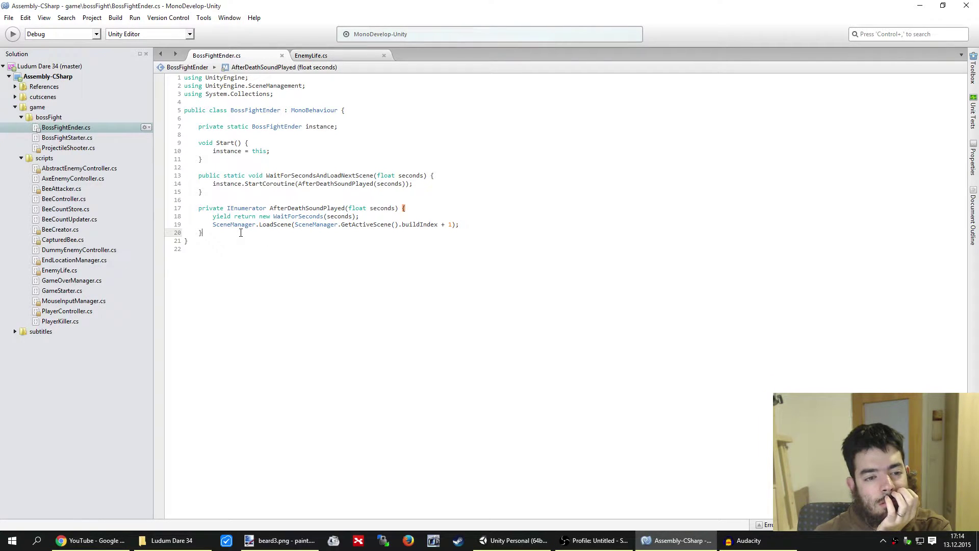
pyautogui.press('Return')
pyautogui.press('Return')
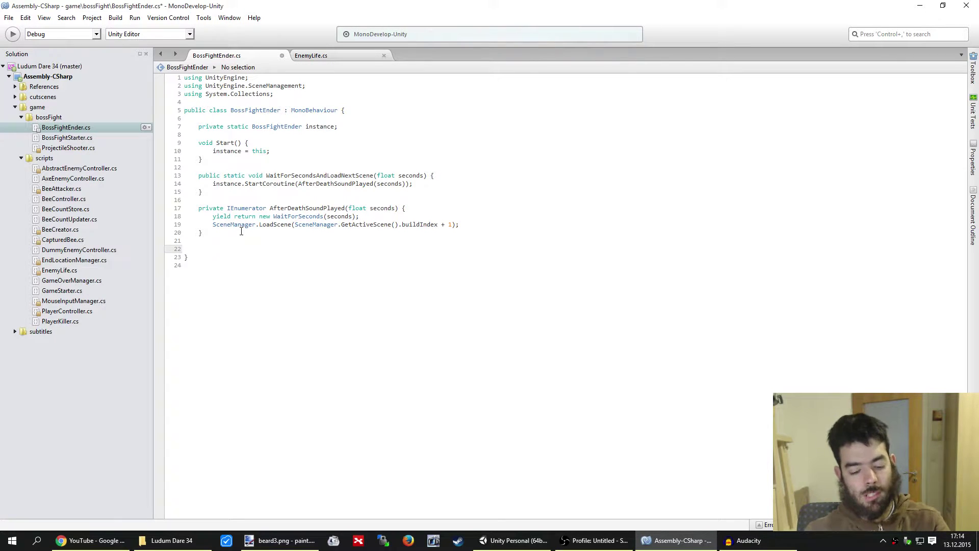
pyautogui.write('public ')
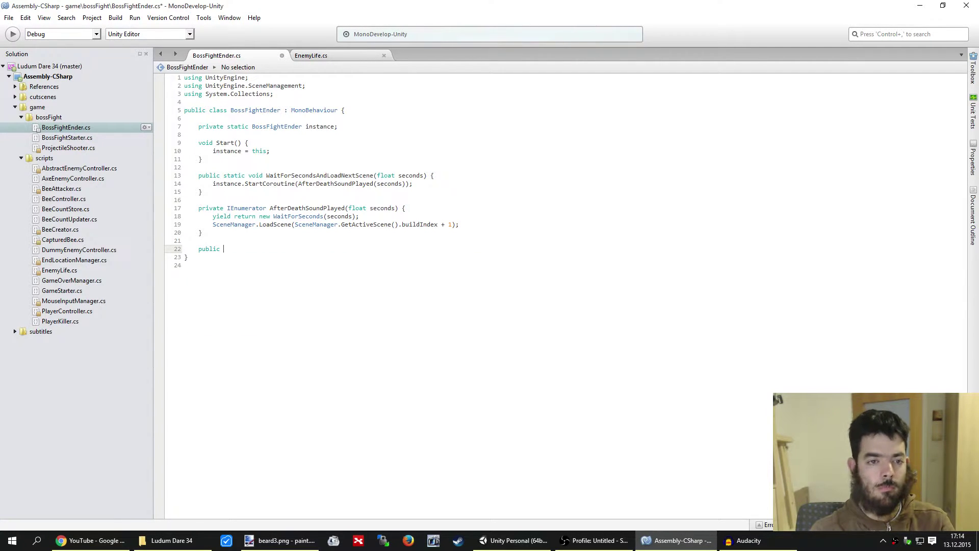
pyautogui.write('BossFightEnder ')
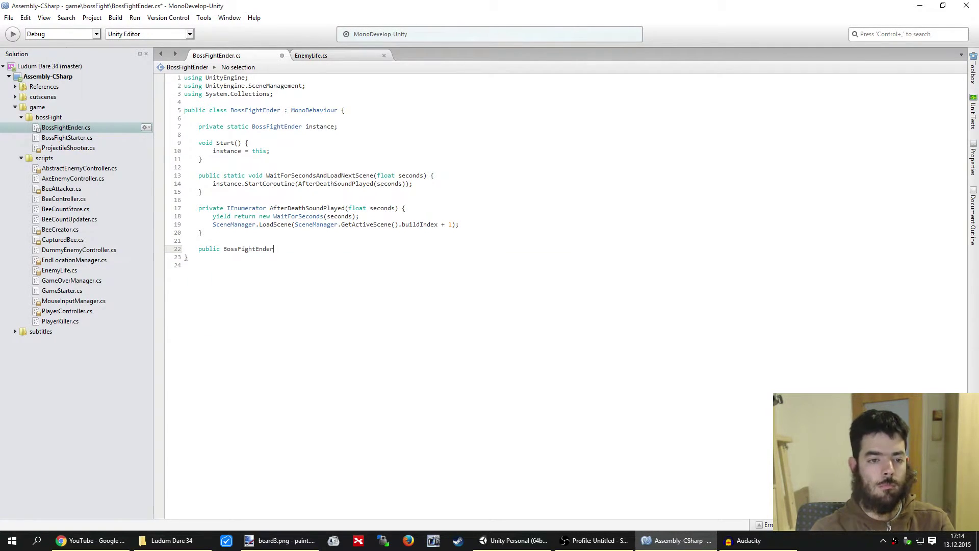
pyautogui.write('GetIns')
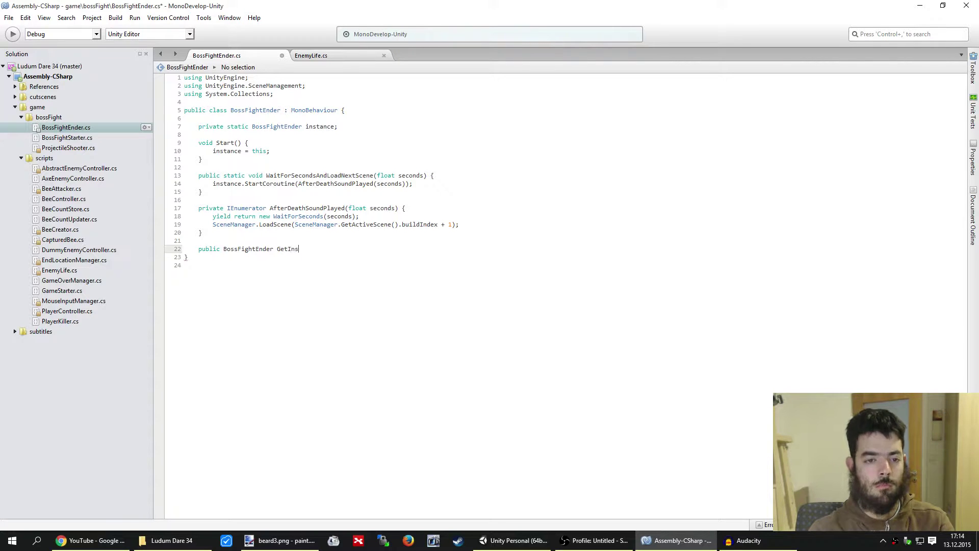
pyautogui.write('tance() {')
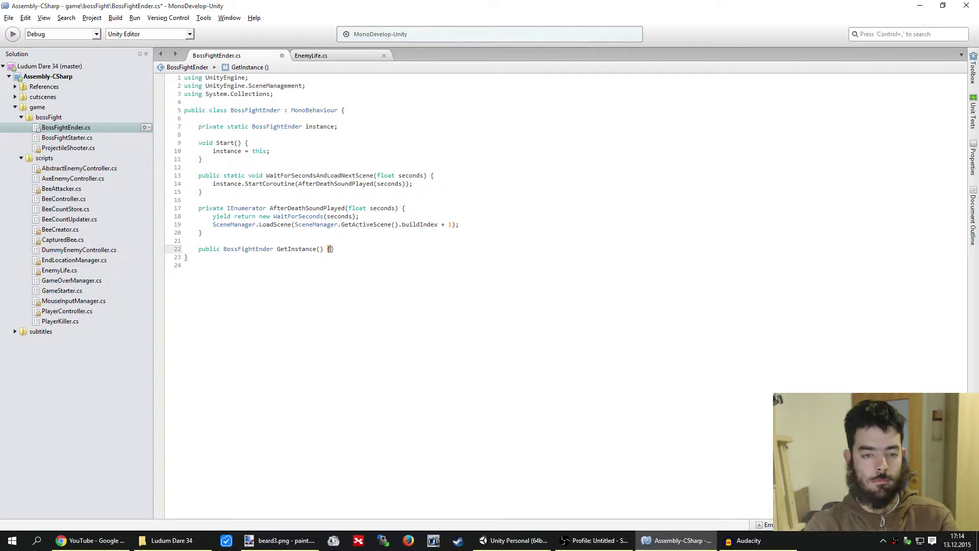
pyautogui.press('Return')
pyautogui.write('return ui')
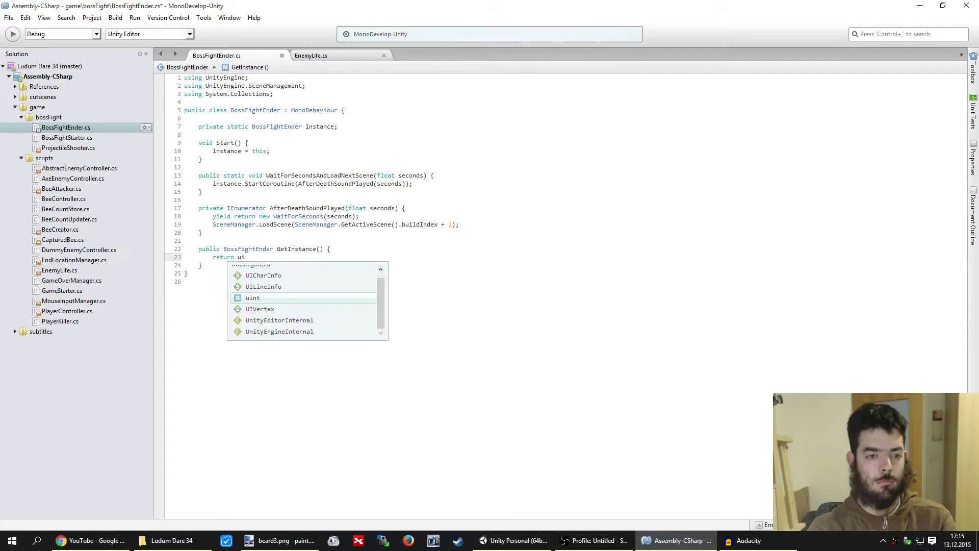
pyautogui.press('BackSpace')
pyautogui.press('BackSpace')
pyautogui.write('ins')
pyautogui.press('Return')
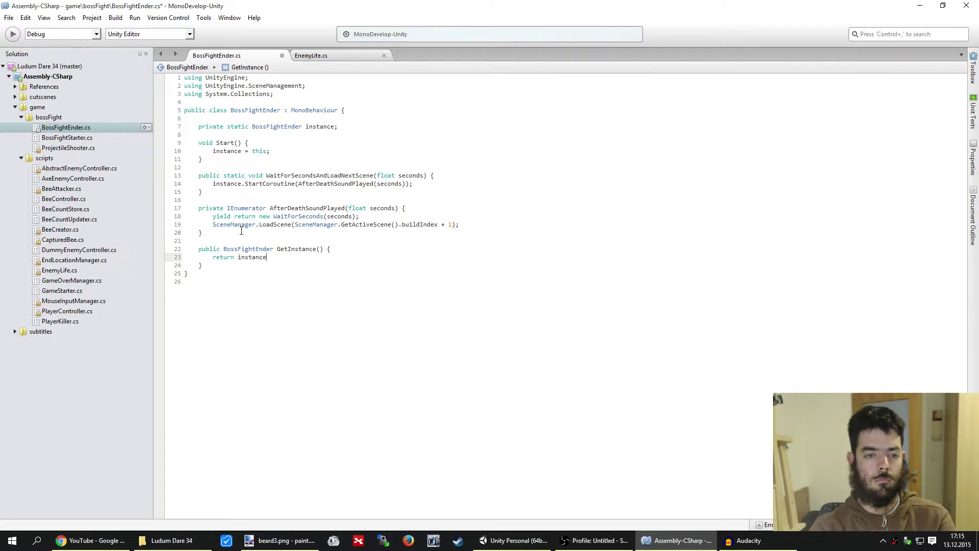
pyautogui.write(';')
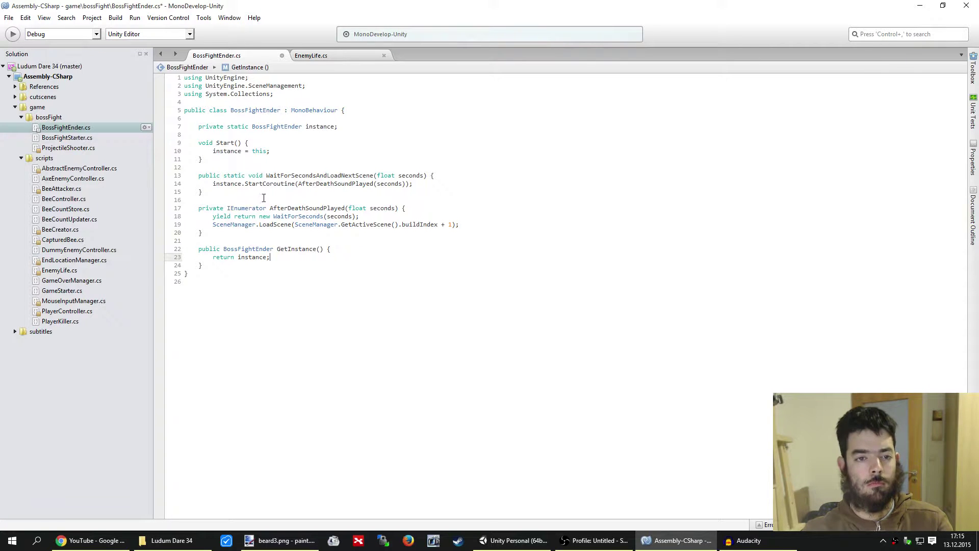
# Make WaitForSecondsAndLoadNextScene non-static, drop the instance prefix from StartCoroutine, and save
pyautogui.doubleClick(235, 176)
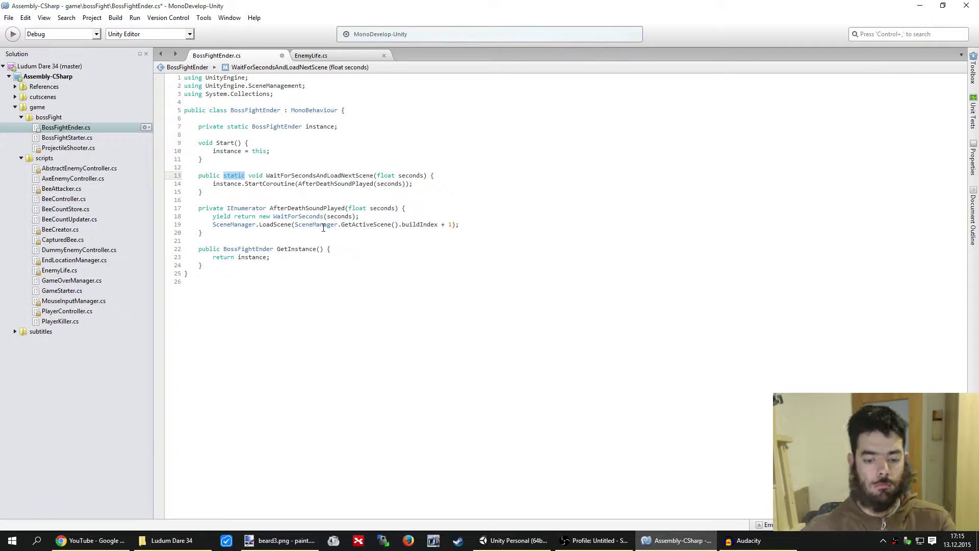
pyautogui.press('Delete')
pyautogui.press('Delete')
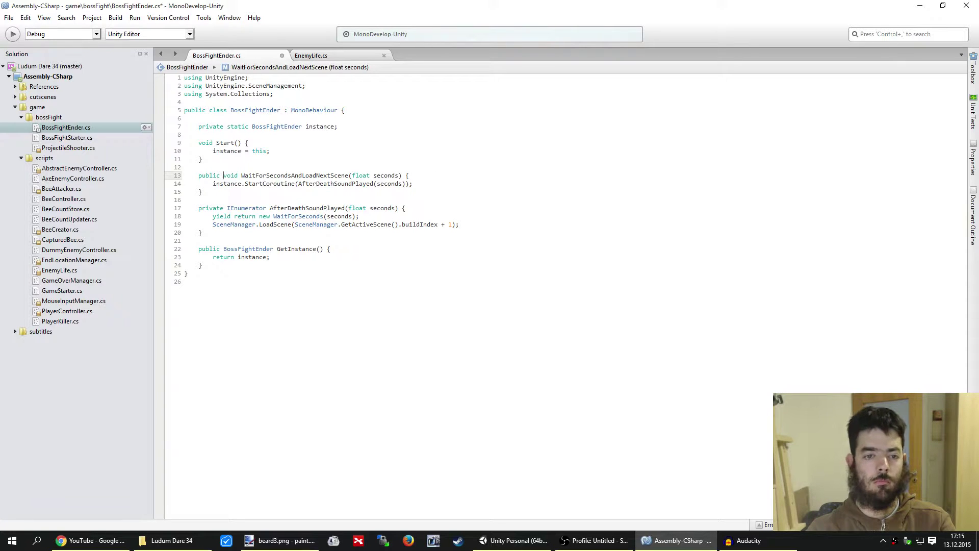
pyautogui.doubleClick(227, 184)
pyautogui.press('Delete')
pyautogui.press('Delete')
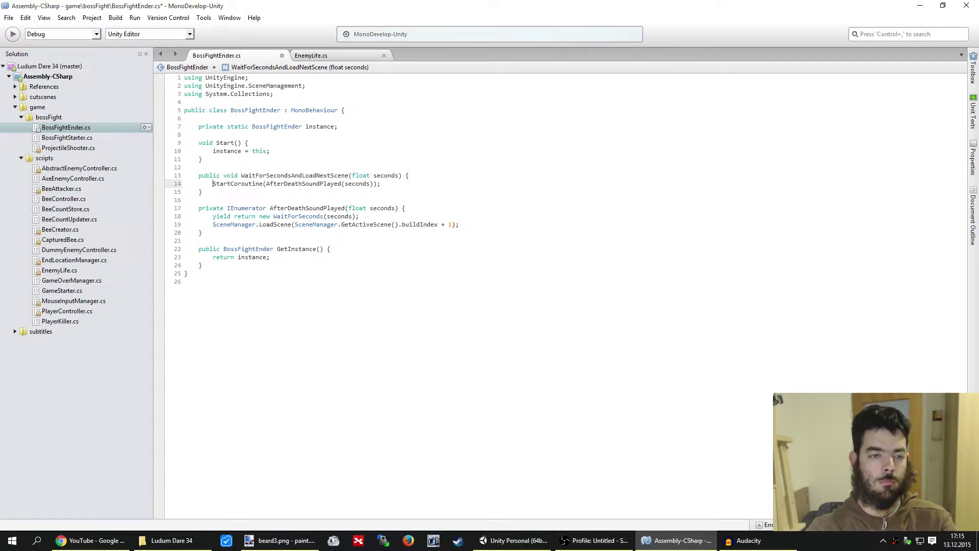
pyautogui.hotkey('ctrl', 's')
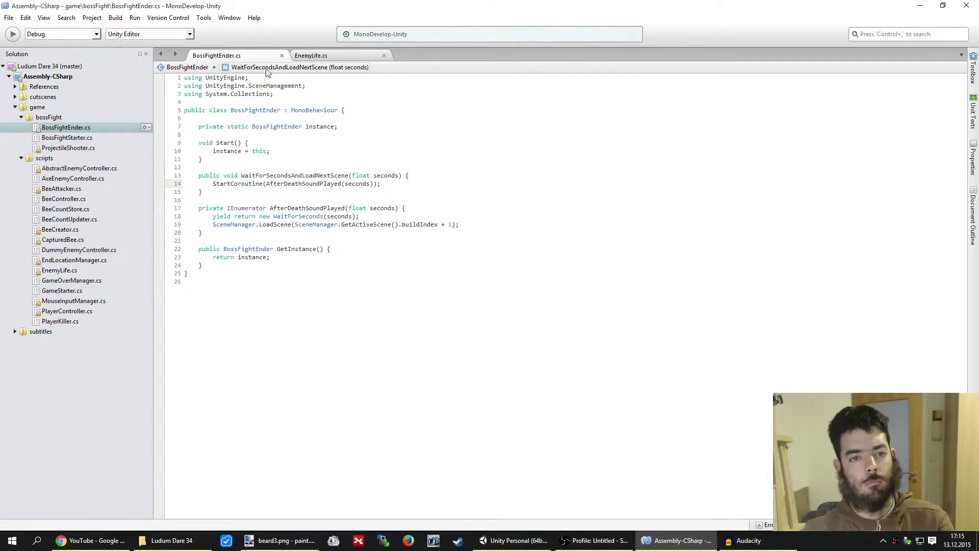
pyautogui.click(312, 55)
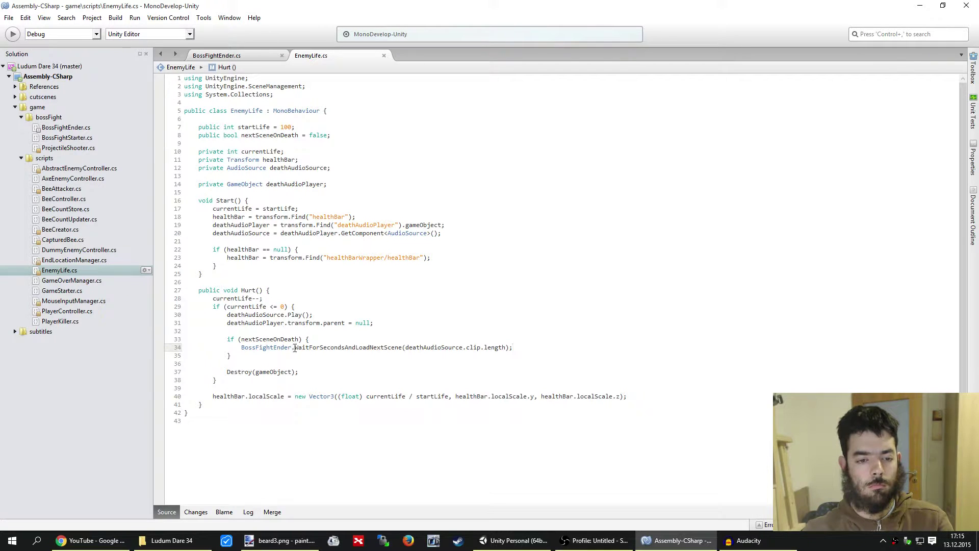
# Make EnemyLife call BossFightEnder.GetInstance().WaitForSecondsAndLoadNextScene and save it
pyautogui.write('Get')
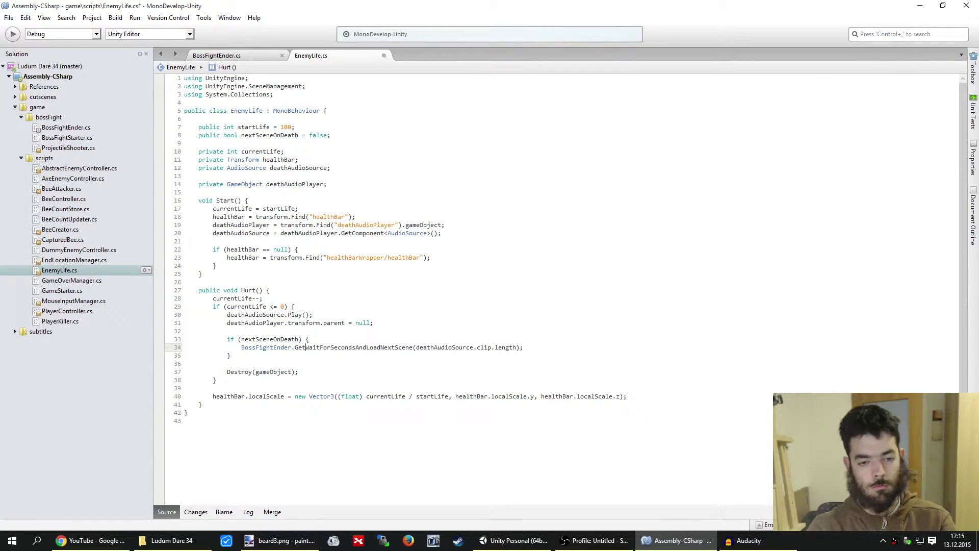
pyautogui.hotkey('ctrl', 'space')
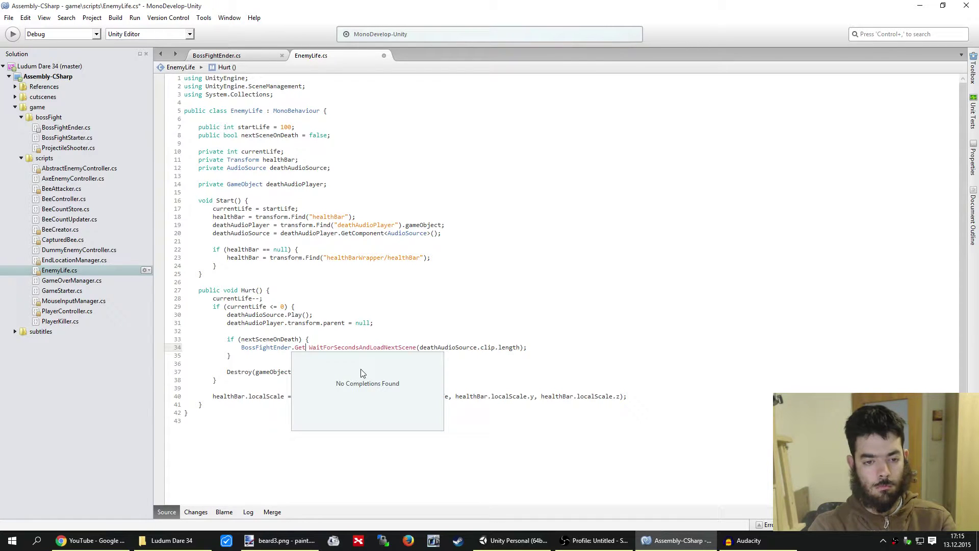
pyautogui.write('Instance')
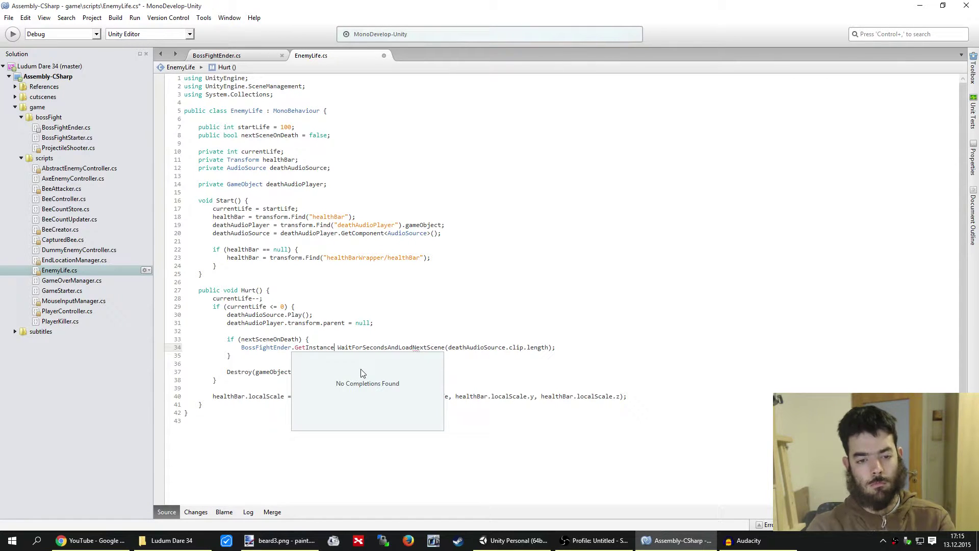
pyautogui.write('(')
pyautogui.press('Delete')
pyautogui.write('.')
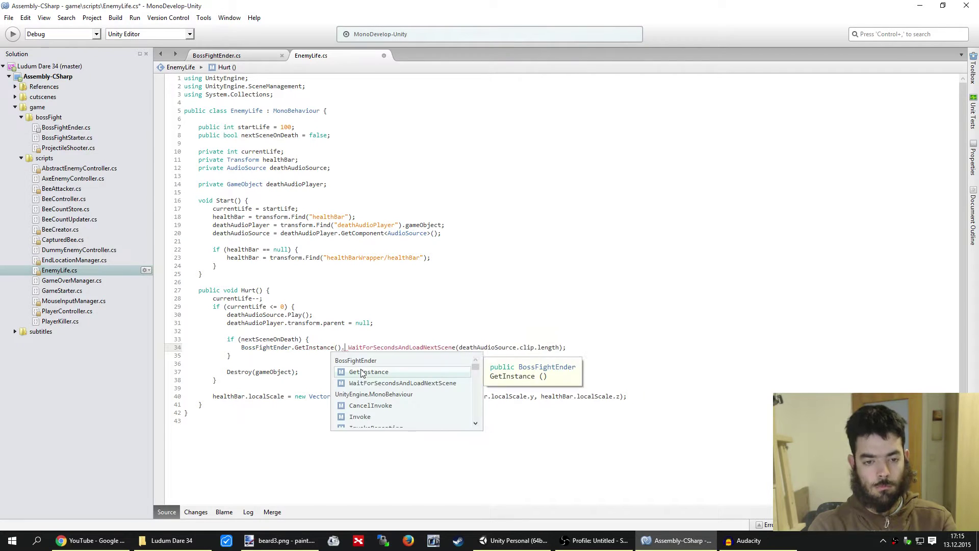
pyautogui.hotkey('ctrl', 's')
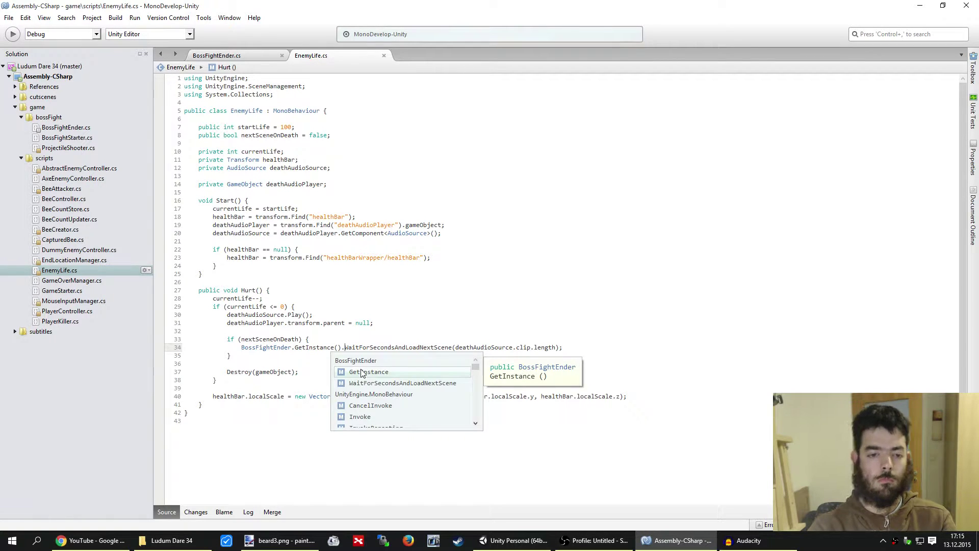
# Declare GetInstance as static in BossFightEnder.cs and save
pyautogui.click(252, 55)
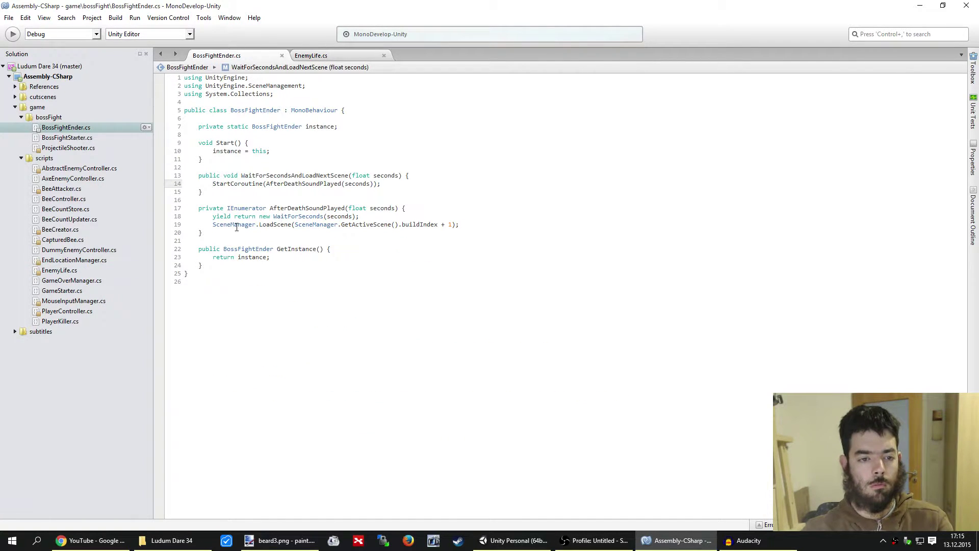
pyautogui.click(220, 249)
pyautogui.write('static')
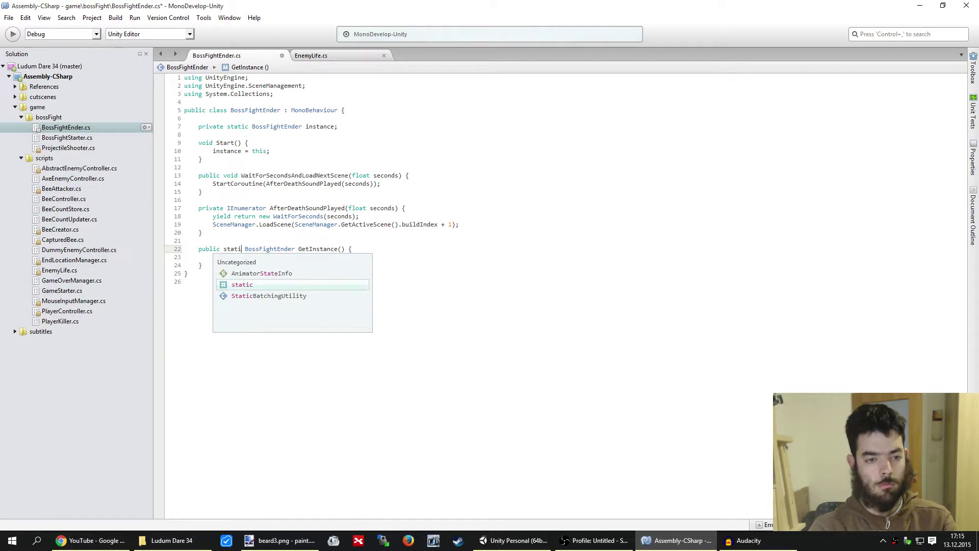
pyautogui.press('Escape')
pyautogui.hotkey('ctrl', 's')
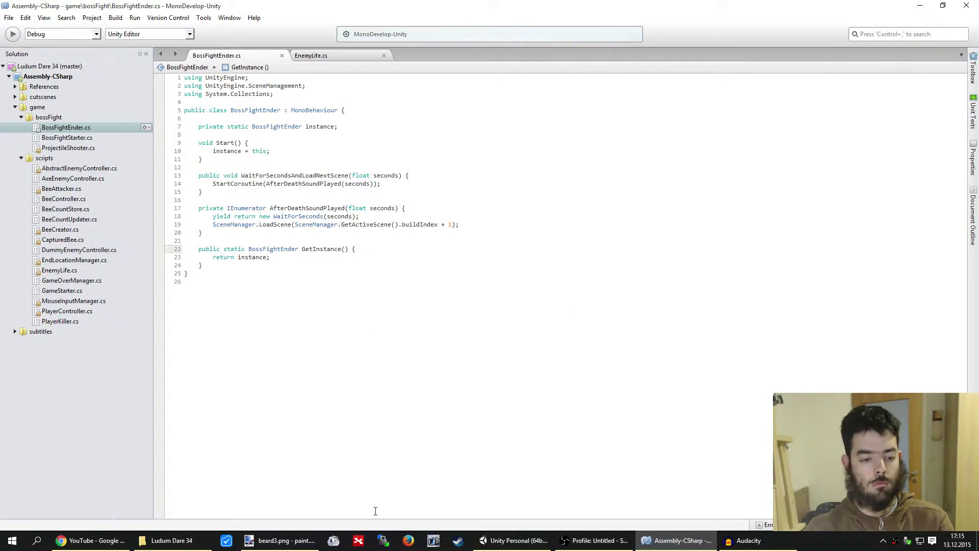
pyautogui.click(514, 540)
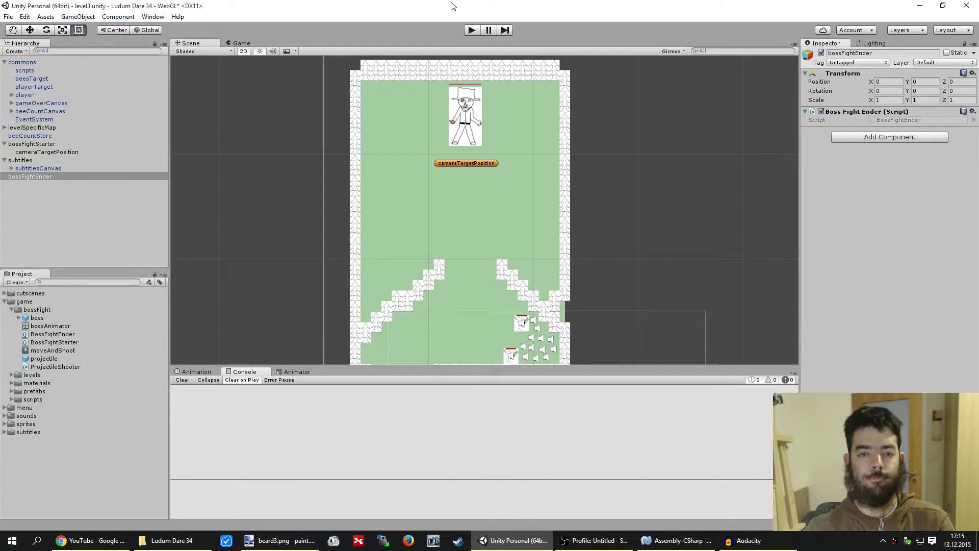
# Run a quick play test, then set the boss object's Enemy Life Start Life to 5000
pyautogui.hotkey('ctrl', 'p')
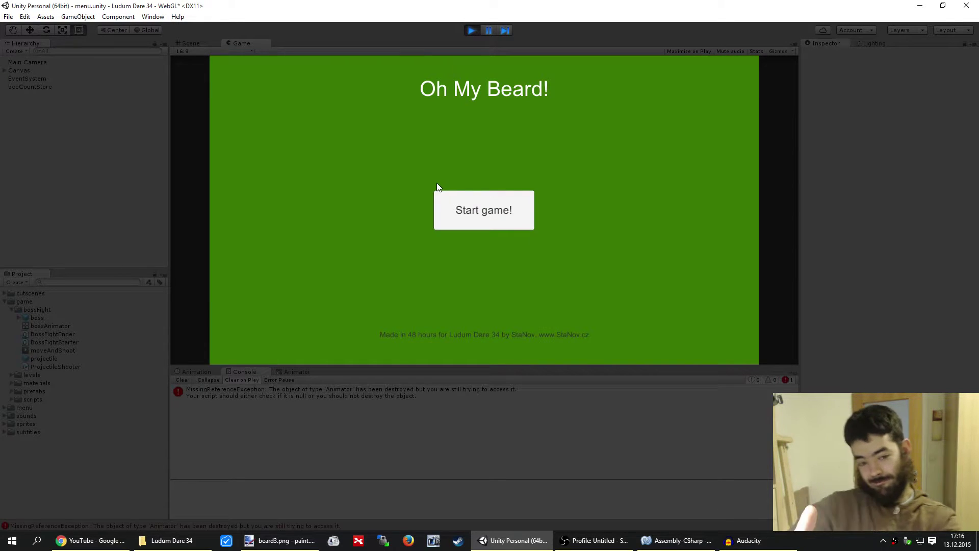
pyautogui.click(469, 30)
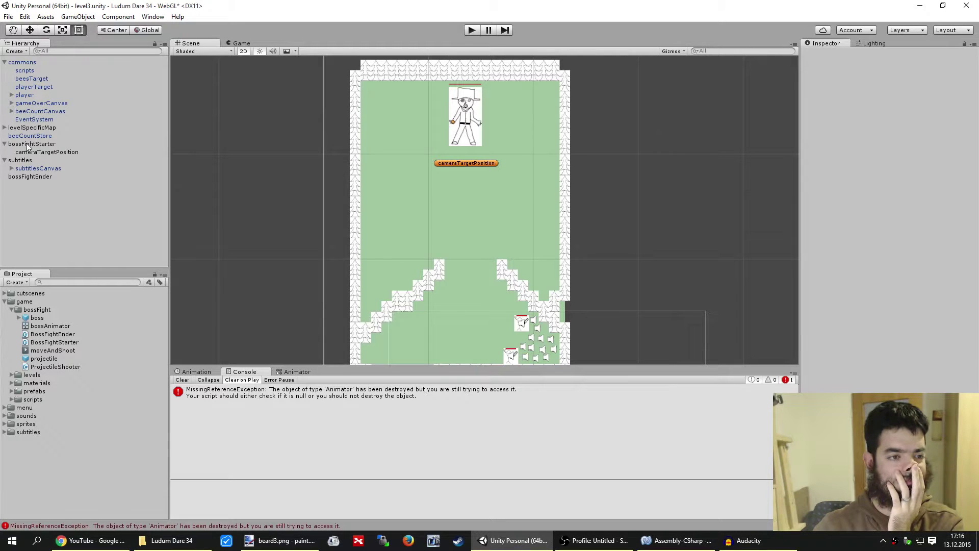
pyautogui.click(4, 128)
pyautogui.click(28, 184)
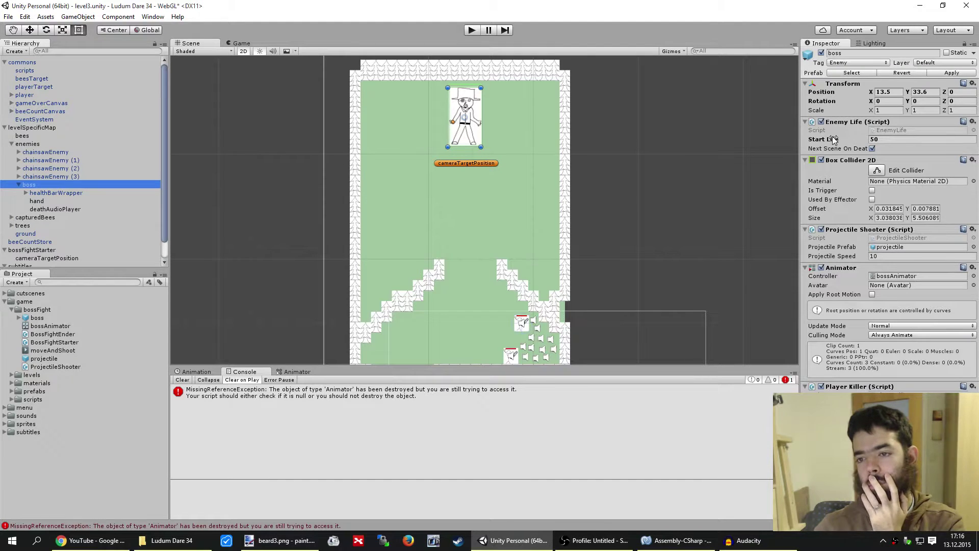
pyautogui.click(877, 139)
pyautogui.write('5000')
pyautogui.press('Return')
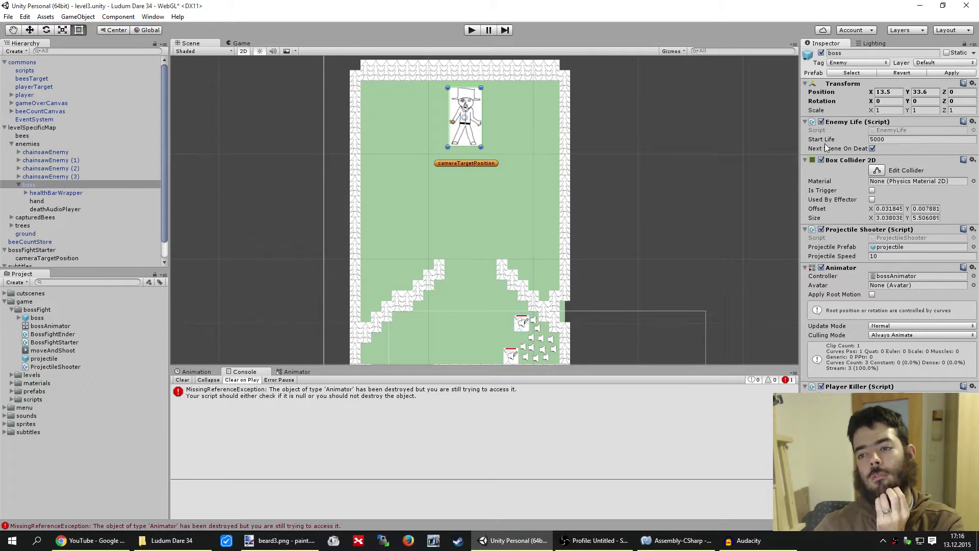
pyautogui.click(899, 131)
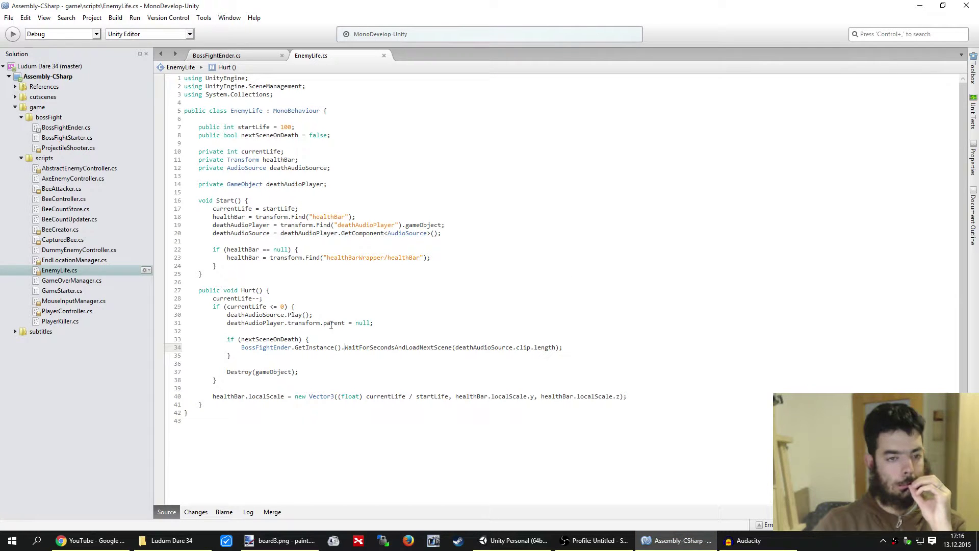
# Rename nextSceneOnDeath to boss in its declaration and the Hurt check, then save EnemyLife.cs
pyautogui.click(271, 135)
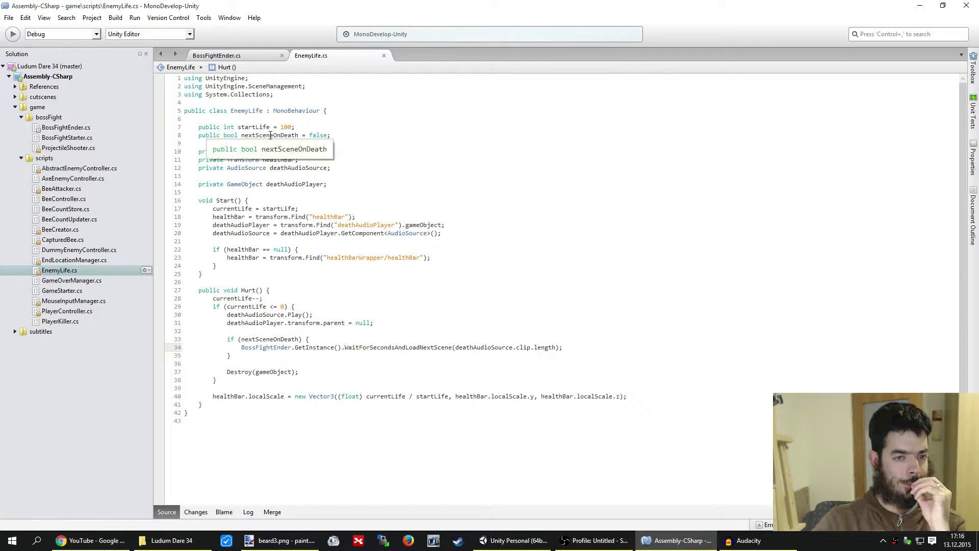
pyautogui.doubleClick(280, 135)
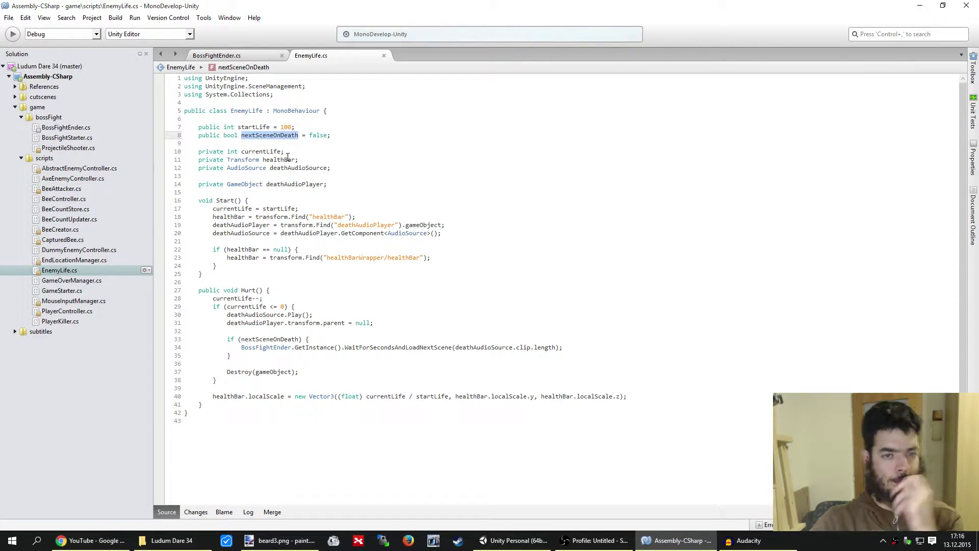
pyautogui.hotkey('ctrl', 'f')
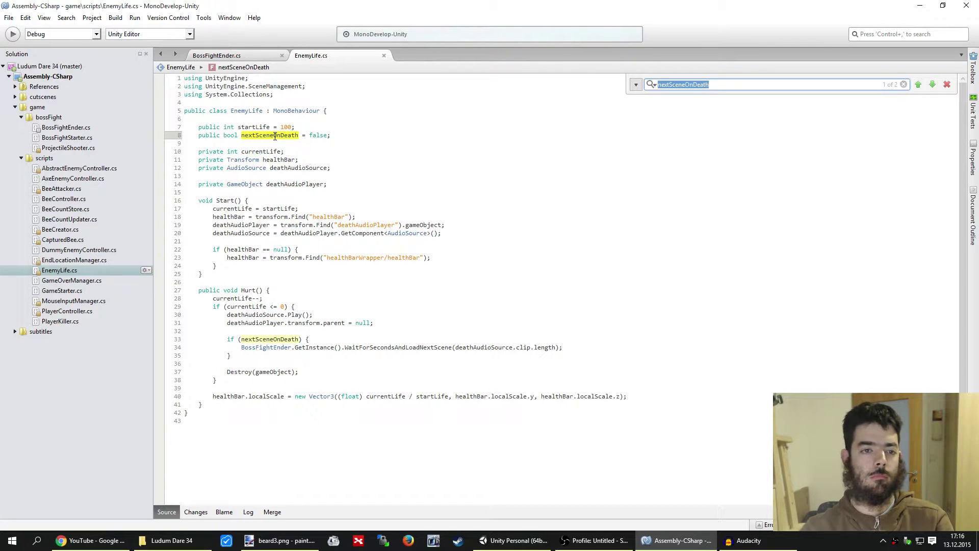
pyautogui.press('Escape')
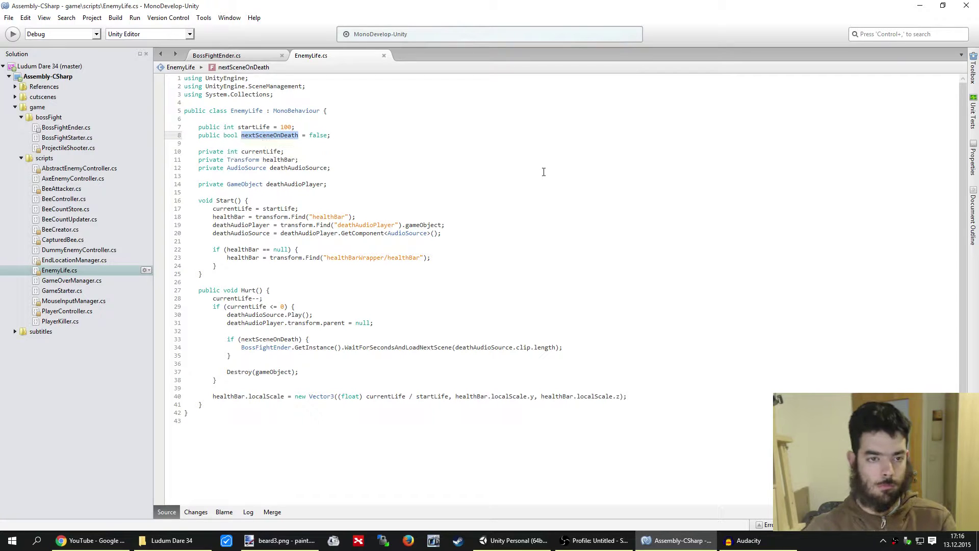
pyautogui.write('boss')
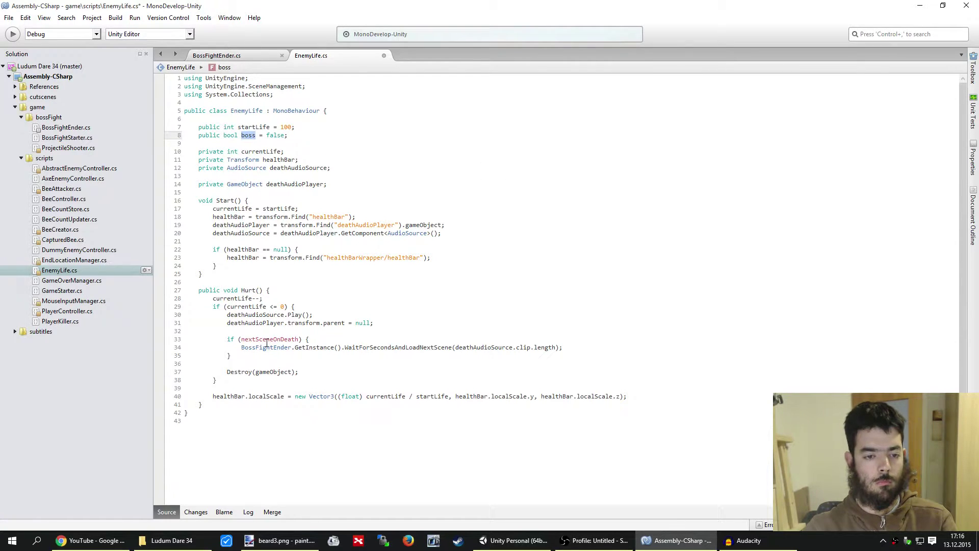
pyautogui.click(265, 339)
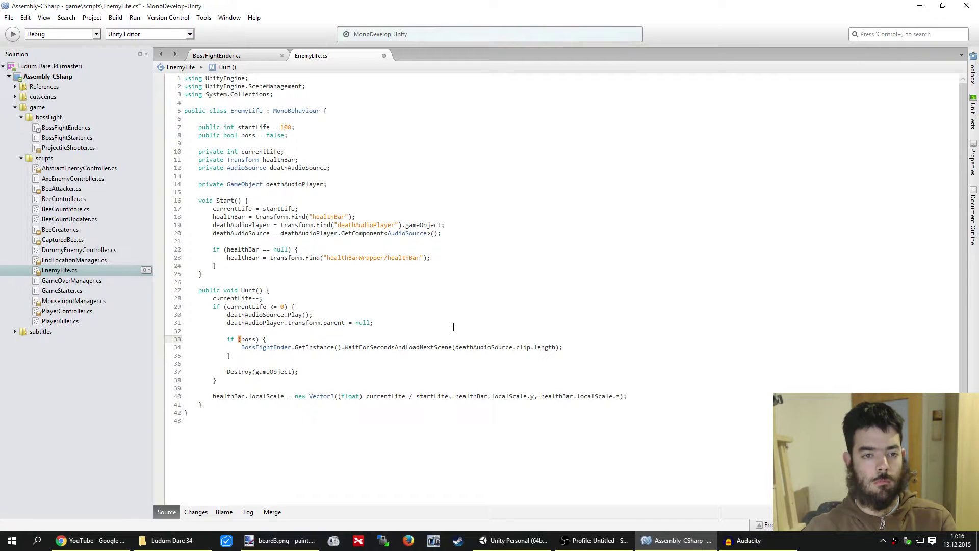
pyautogui.hotkey('ctrl', 's')
pyautogui.hotkey('alt', 'Tab')
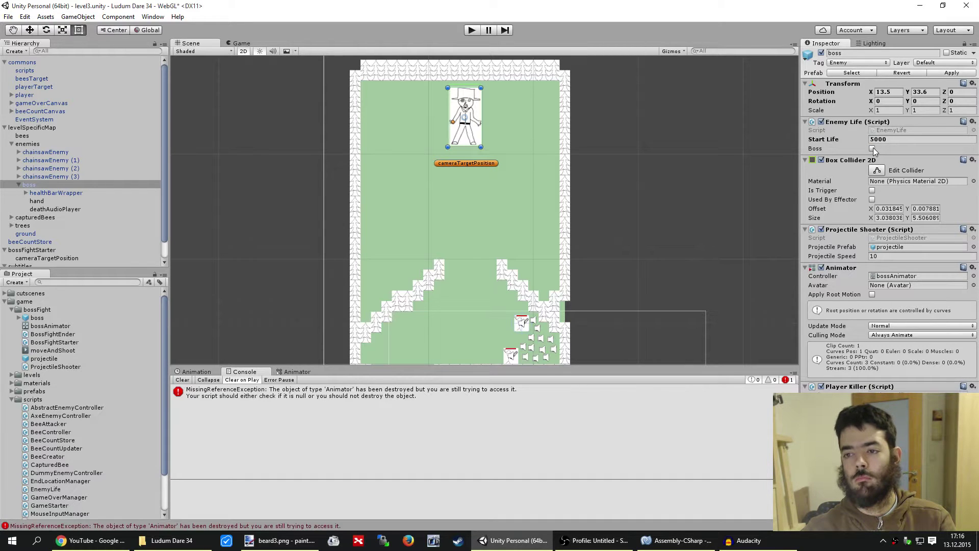
# Tick Boss on the boss's Enemy Life component and cut its Start Life to 50
pyautogui.rightClick(839, 141)
pyautogui.click(849, 144)
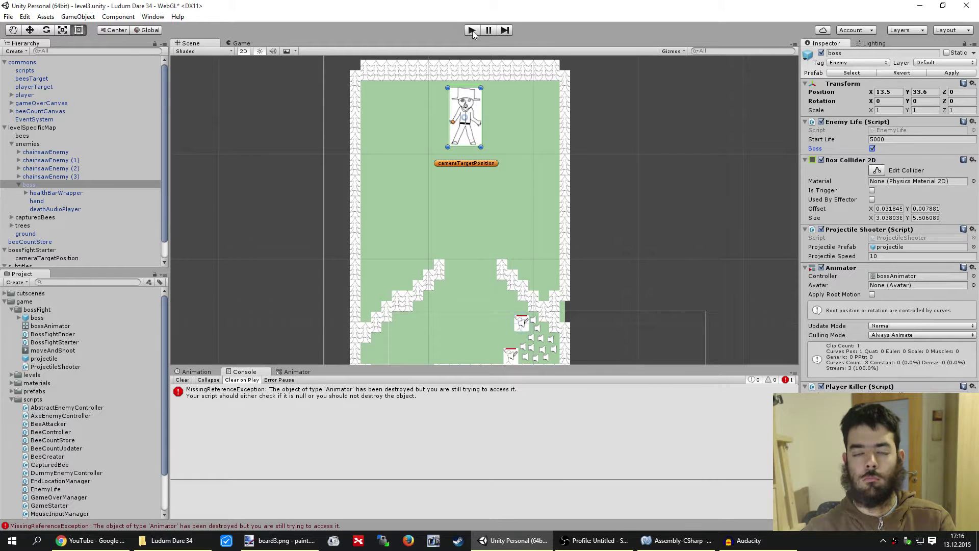
pyautogui.press('BackSpace')
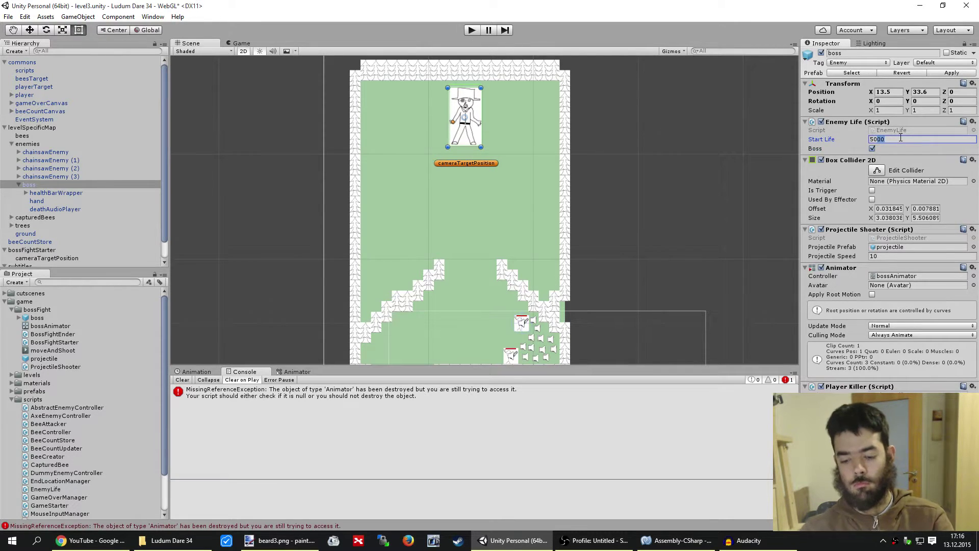
# Play-test the boss fight, leading the beard player and bees to attack the boss
pyautogui.click(472, 29)
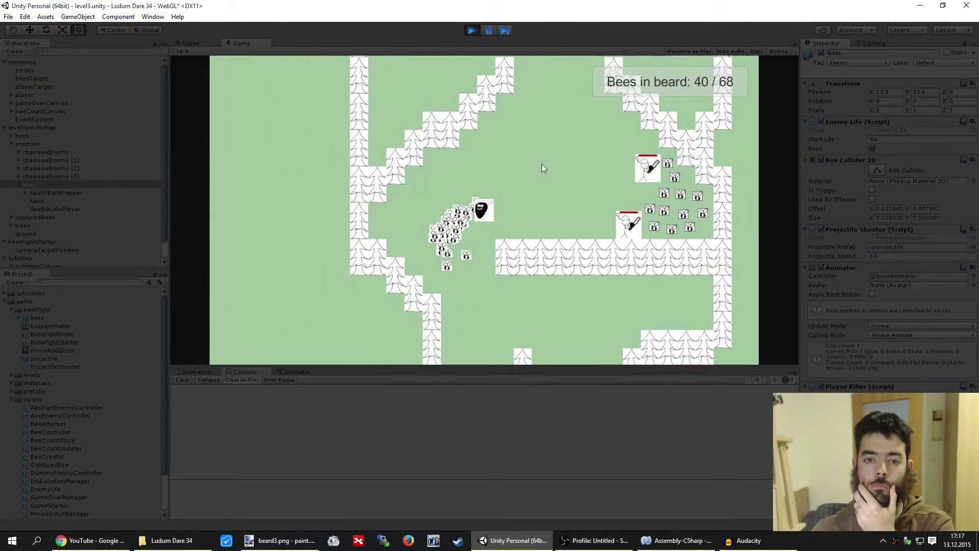
pyautogui.click(494, 143)
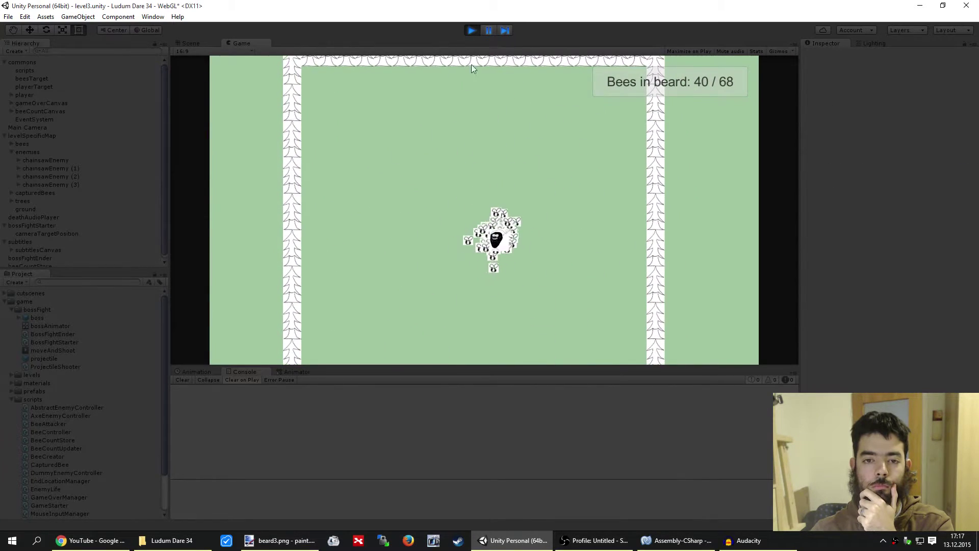
pyautogui.click(471, 29)
pyautogui.click(470, 34)
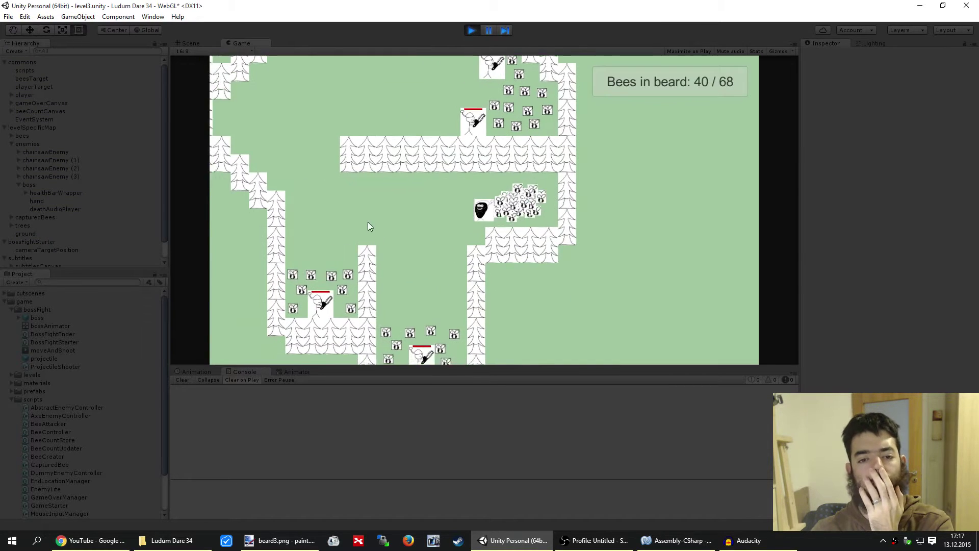
pyautogui.moveTo(368, 221); pyautogui.dragTo(494, 146)
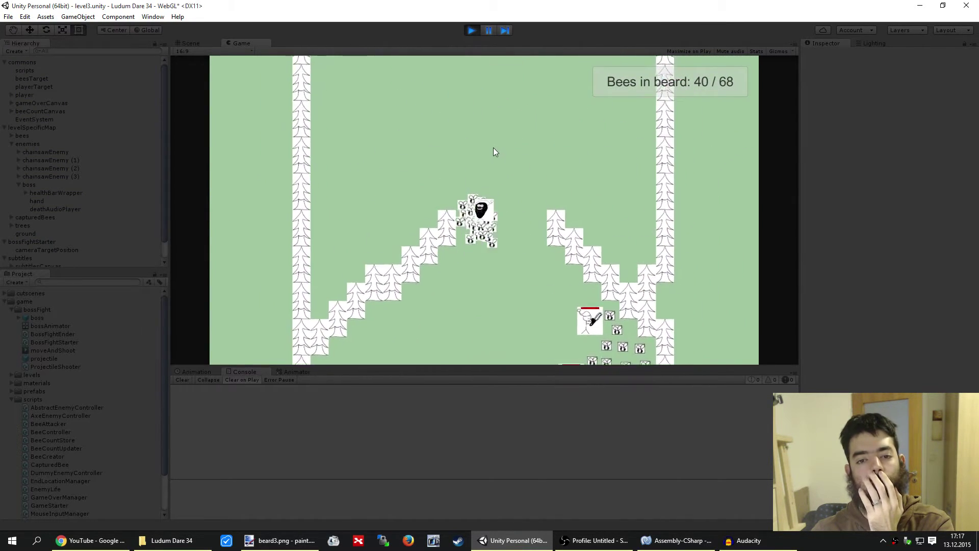
pyautogui.moveTo(493, 146)
pyautogui.mouseDown()
pyautogui.moveTo(490, 308)
pyautogui.moveTo(419, 185)
pyautogui.moveTo(546, 164)
pyautogui.mouseUp()
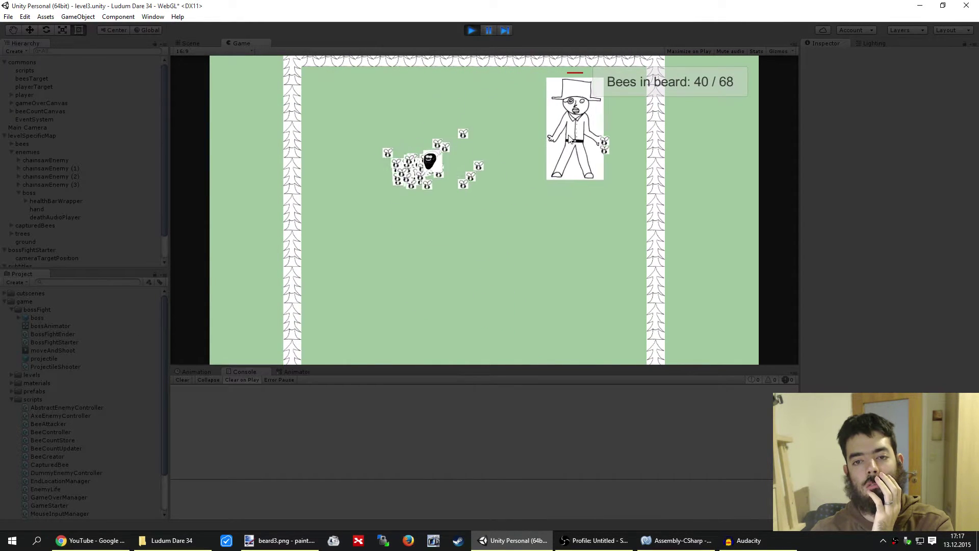
pyautogui.moveTo(545, 164); pyautogui.dragTo(608, 138)
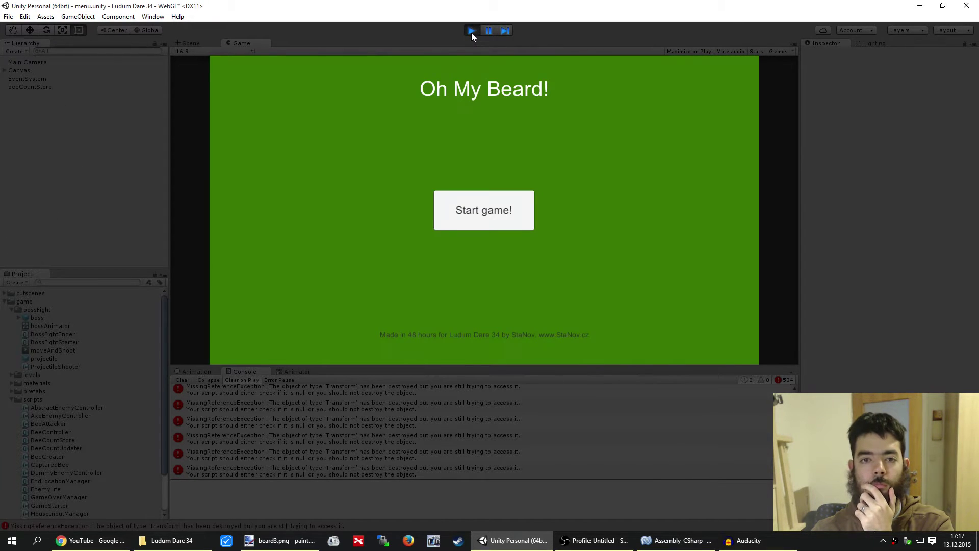
pyautogui.click(471, 33)
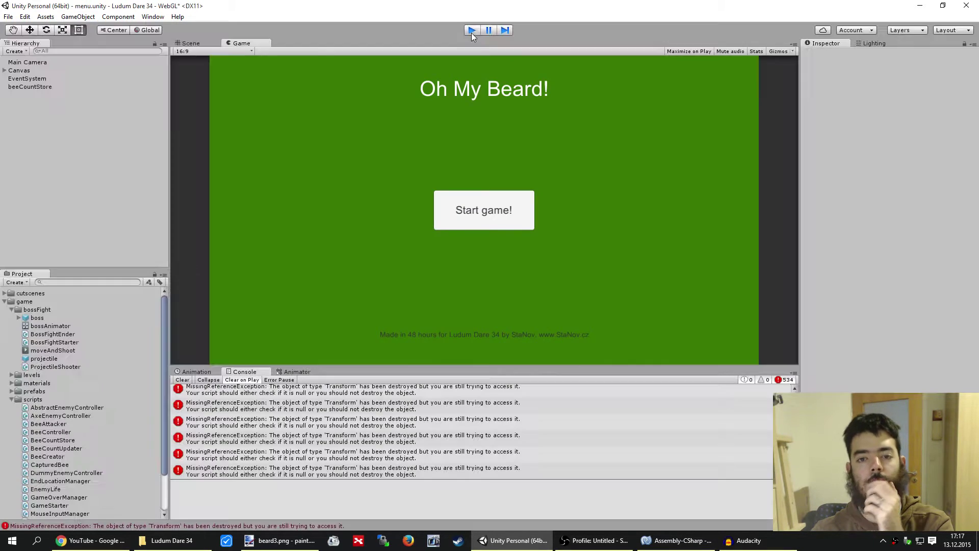
pyautogui.click(89, 540)
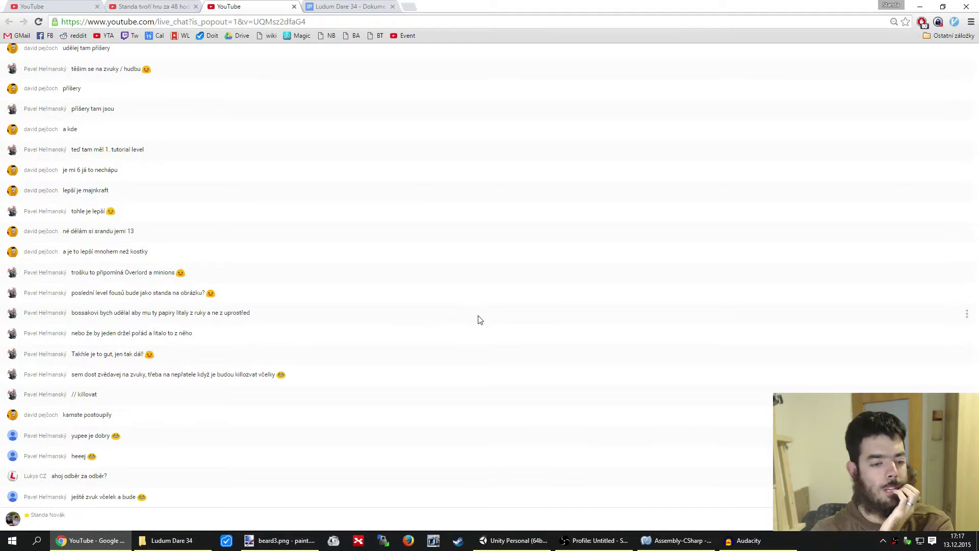
# Review the live stream's viewer analytics chart showing 386 views, then return to Unity
pyautogui.click(85, 5)
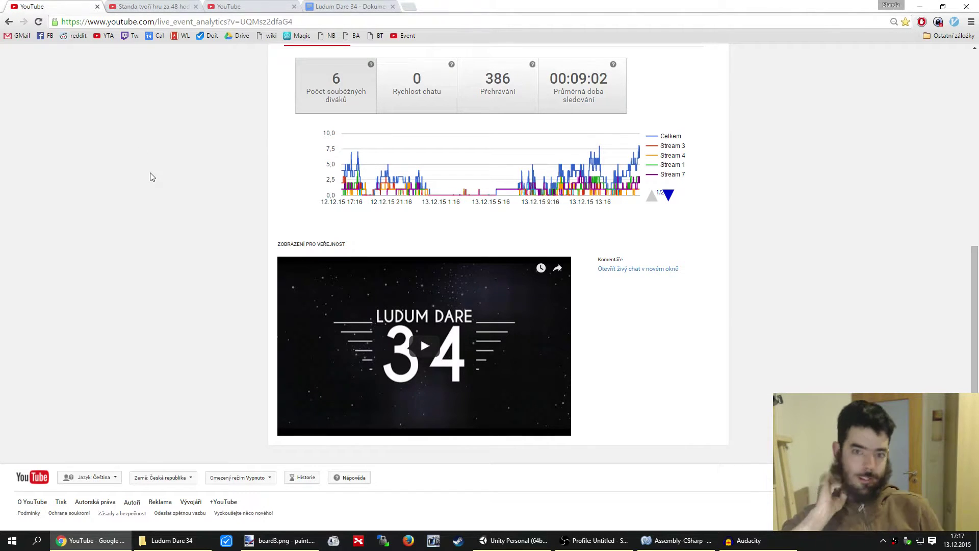
pyautogui.moveTo(563, 164)
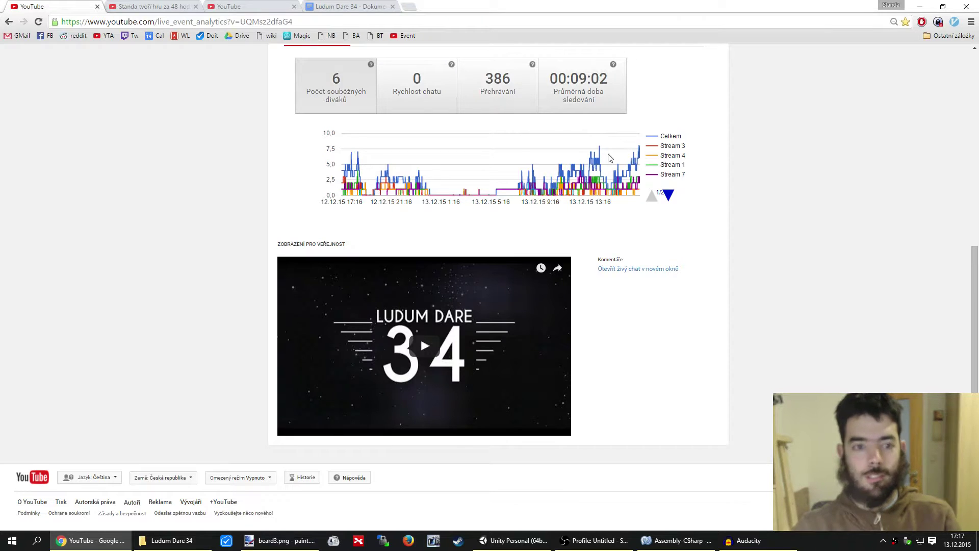
pyautogui.moveTo(640, 148)
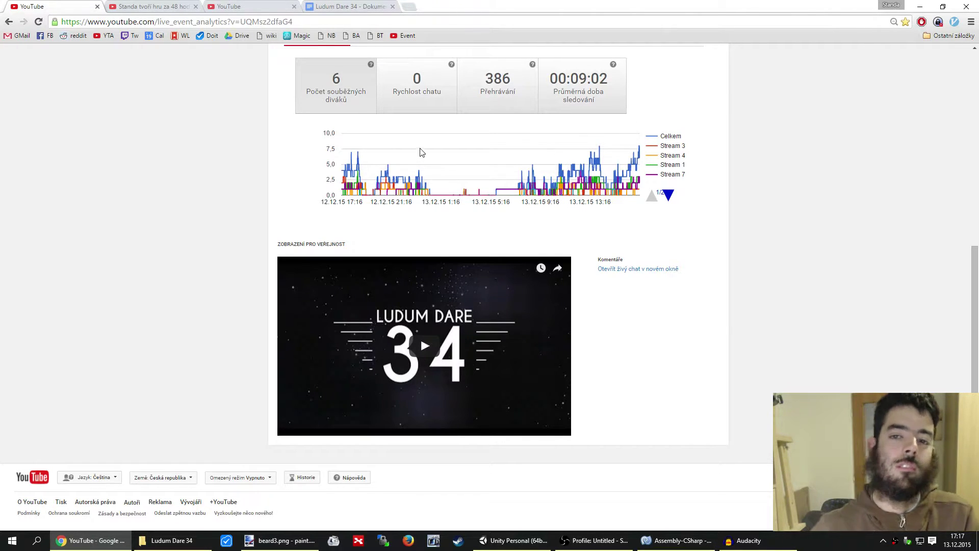
pyautogui.click(350, 7)
pyautogui.click(251, 5)
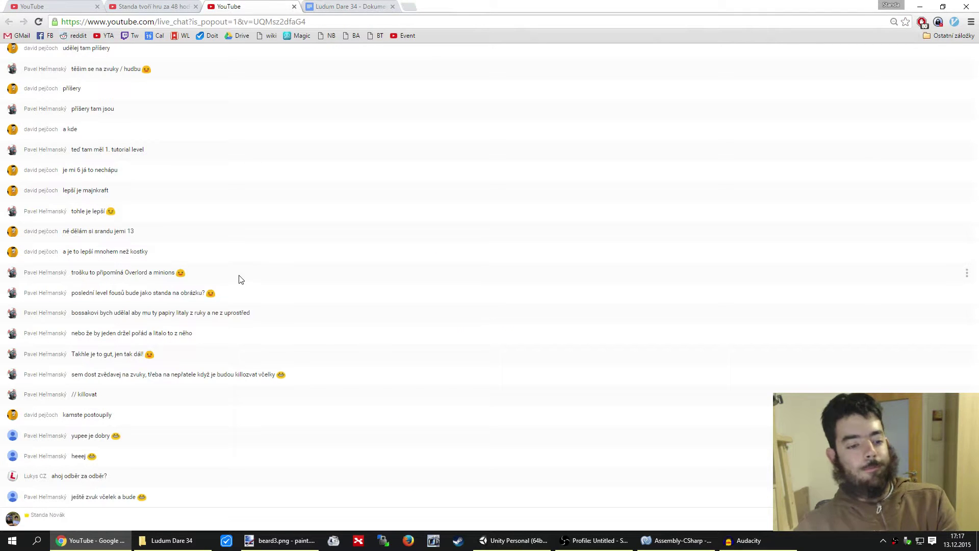
pyautogui.click(529, 536)
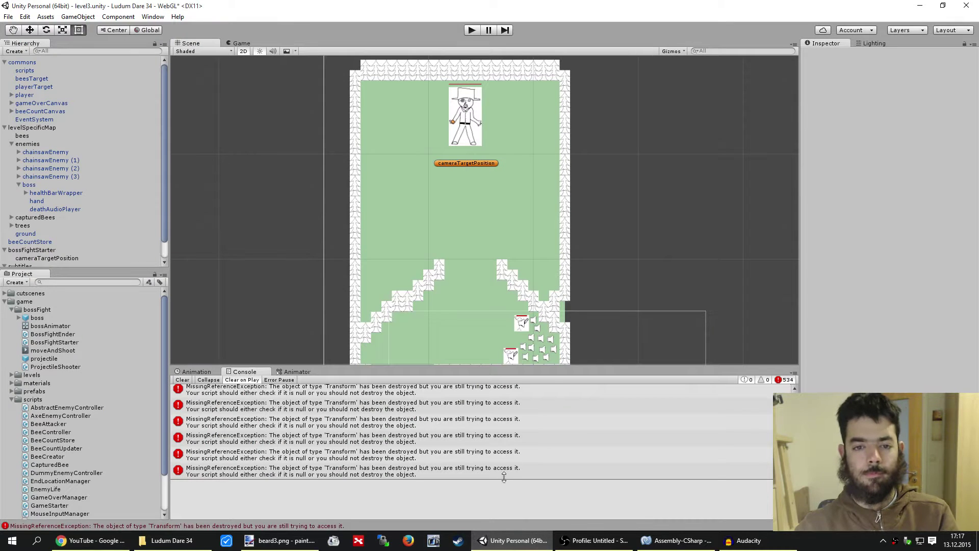
# Select the boss in the Hierarchy and set its Enemy Life Start Life back to 5000
pyautogui.moveTo(620, 223); pyautogui.dragTo(627, 231)
pyautogui.press('t')
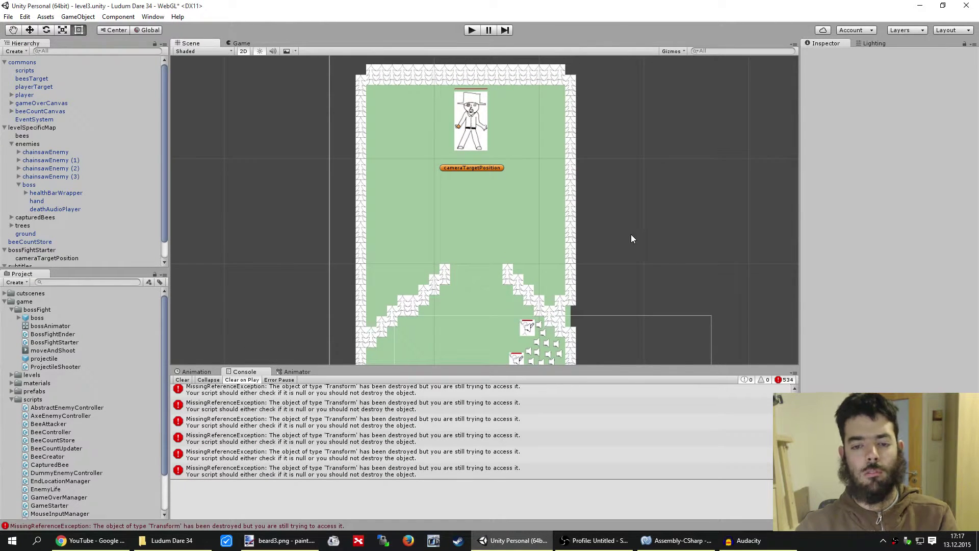
pyautogui.moveTo(643, 266)
pyautogui.mouseDown(button='middle')
pyautogui.moveTo(636, 236)
pyautogui.moveTo(641, 250)
pyautogui.mouseUp(button='middle')
pyautogui.click(168, 540)
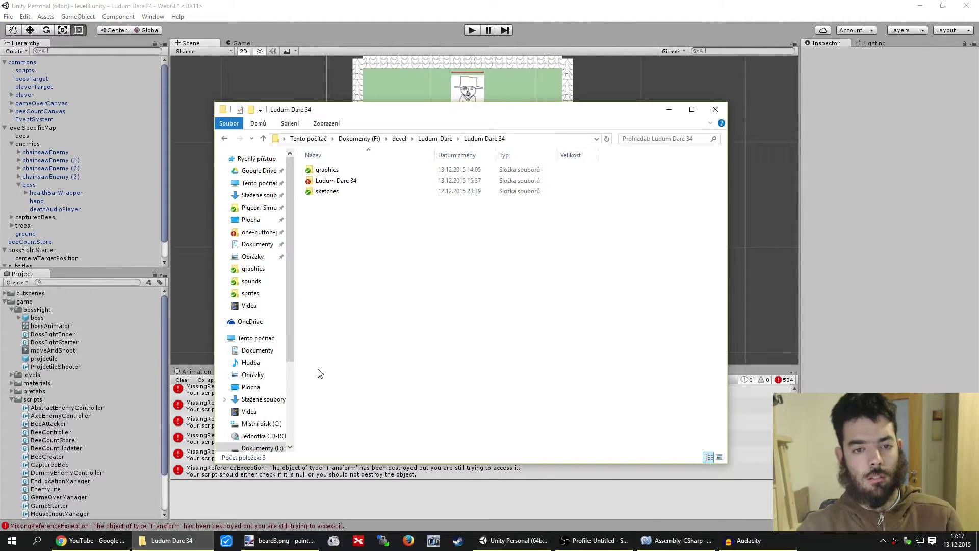
pyautogui.click(444, 4)
pyautogui.click(38, 185)
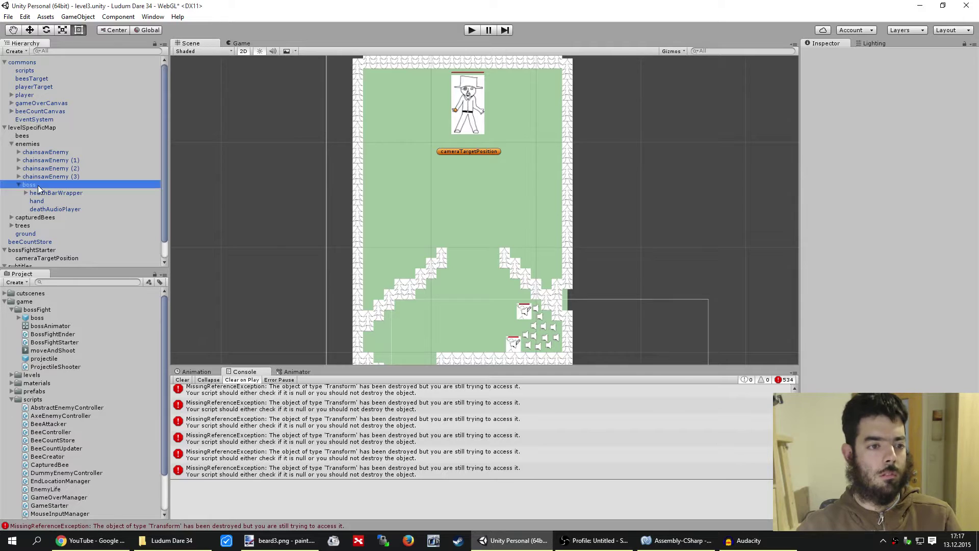
pyautogui.click(813, 141)
pyautogui.write('5000')
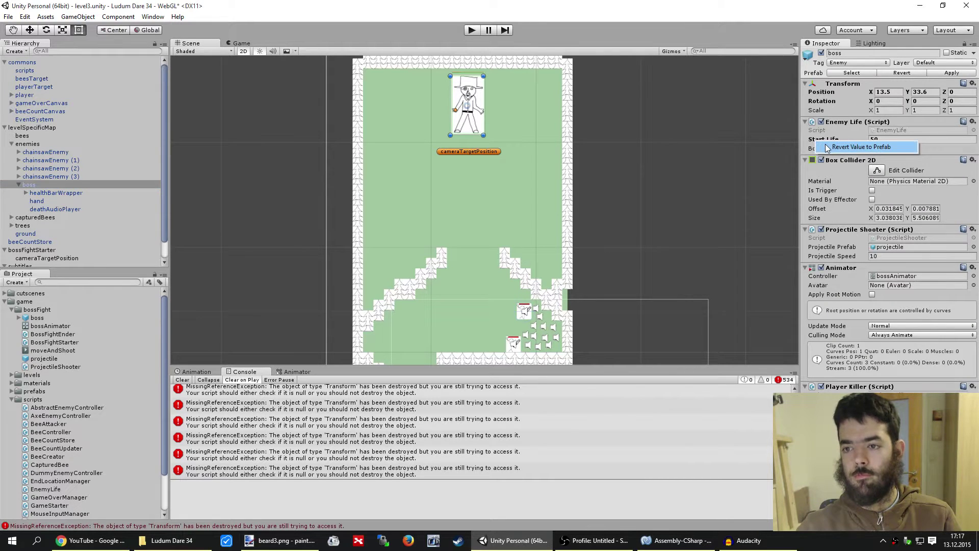
pyautogui.press('Return')
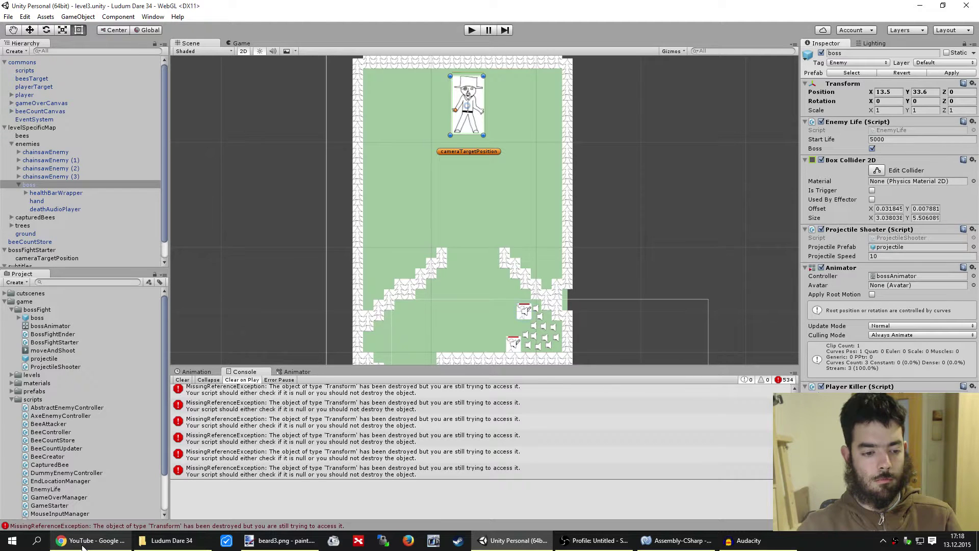
pyautogui.click(411, 426)
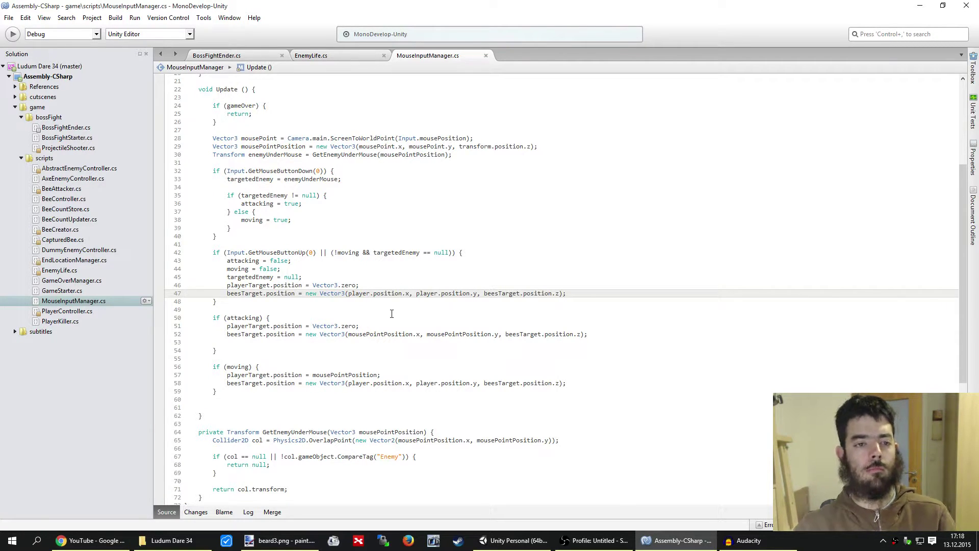
# Search the whole solution for the gameOver field from MouseInputManager.cs, finding 7 matches
pyautogui.scroll(2, 337, 282)
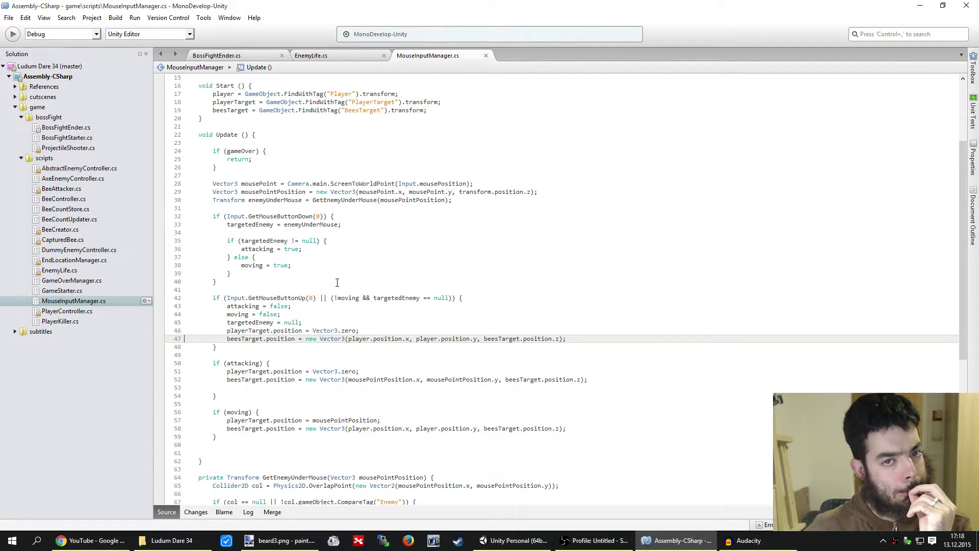
pyautogui.scroll(5, 337, 283)
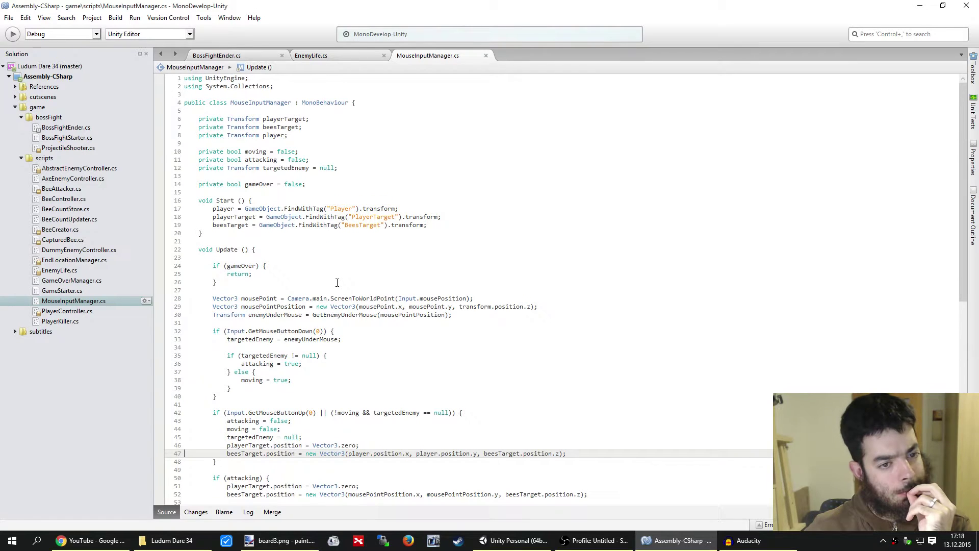
pyautogui.scroll(-13, 337, 282)
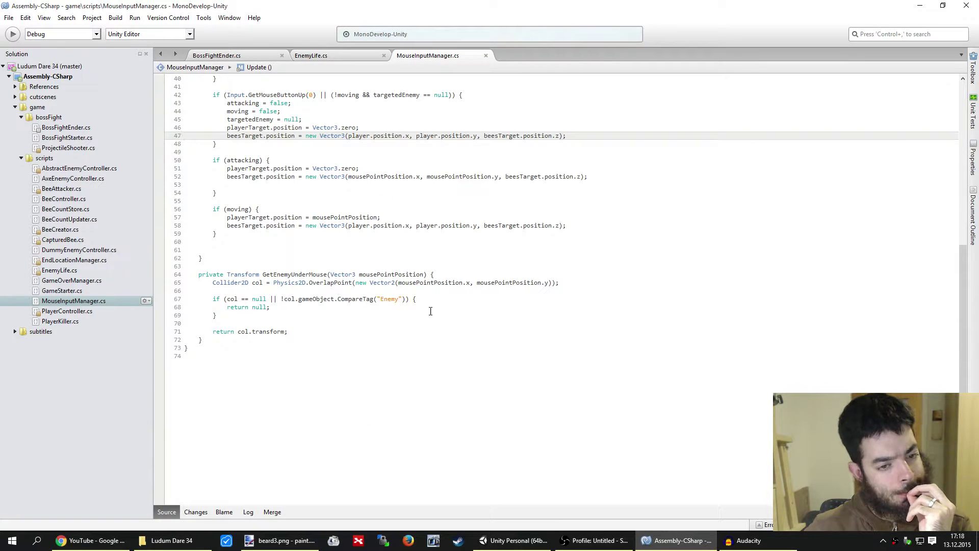
pyautogui.scroll(4, 373, 306)
pyautogui.scroll(9, 366, 305)
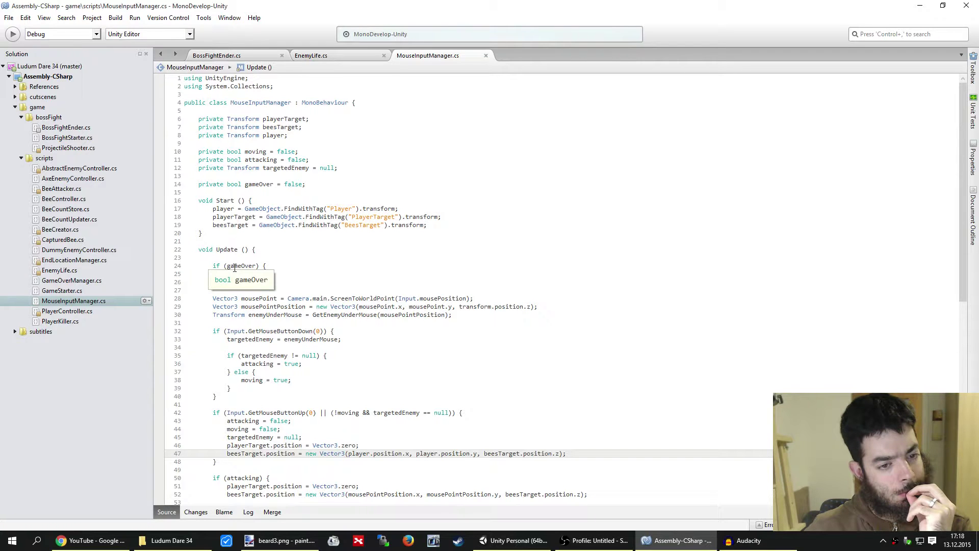
pyautogui.doubleClick(241, 267)
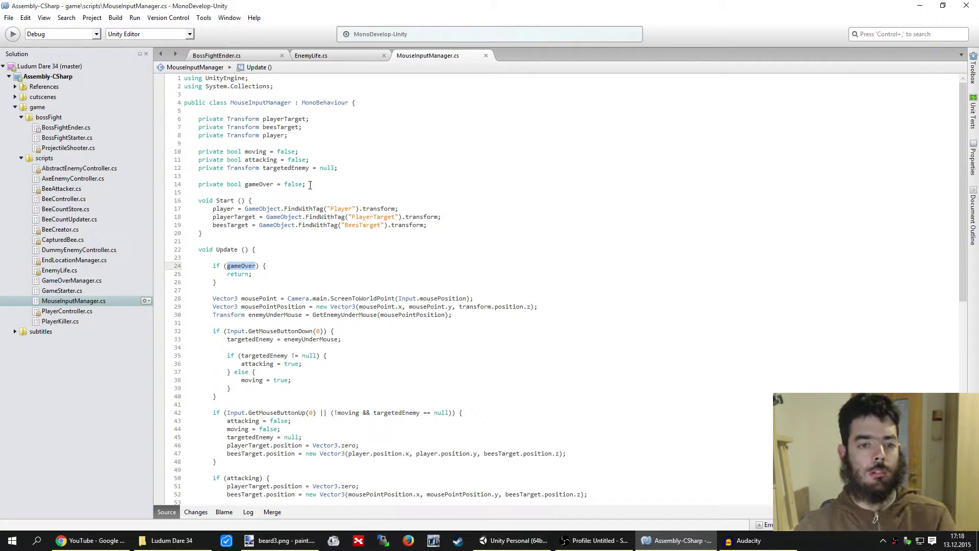
pyautogui.doubleClick(264, 184)
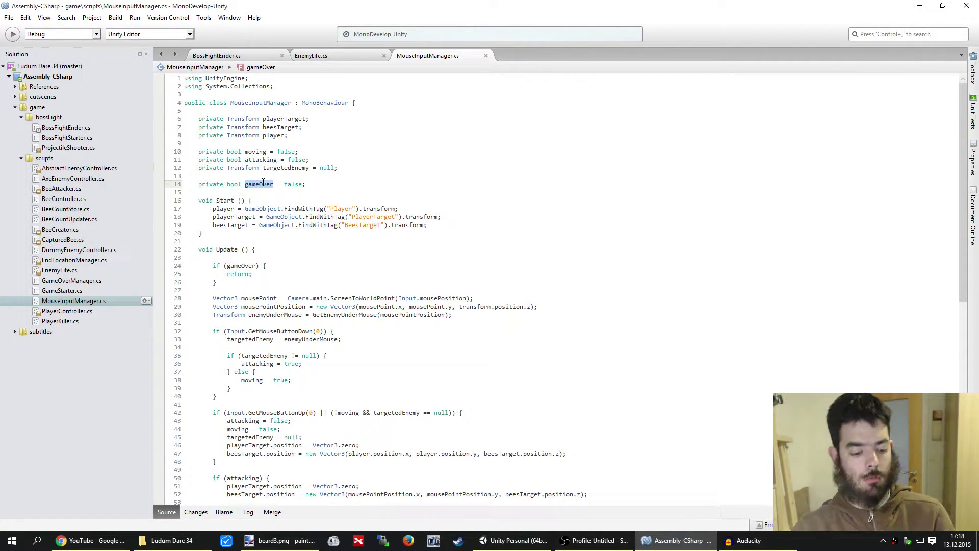
pyautogui.hotkey('ctrl', 'shift', 'f')
pyautogui.click(581, 344)
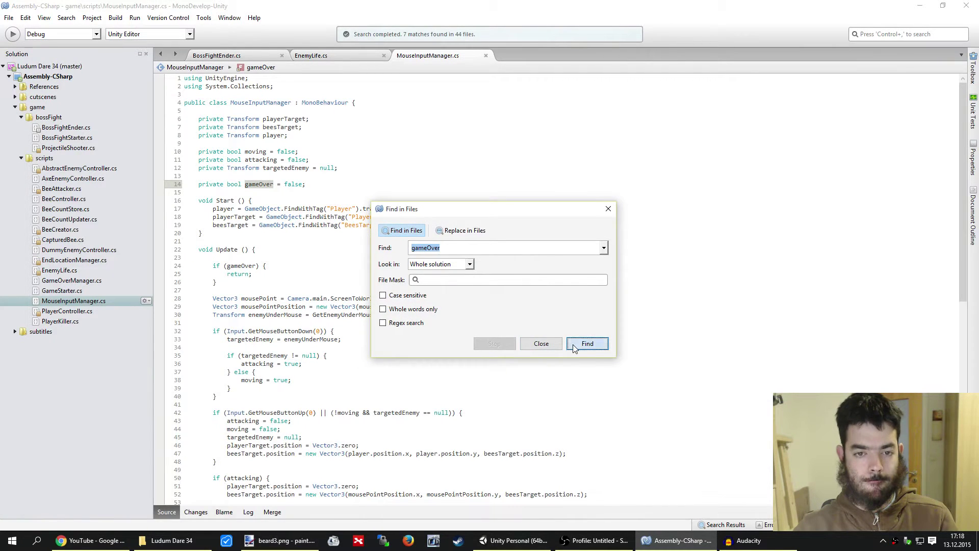
# List the gameOver matches across GameOverManager.cs, MouseInputManager.cs and PlayerKiller.cs
pyautogui.click(575, 347)
pyautogui.click(575, 347)
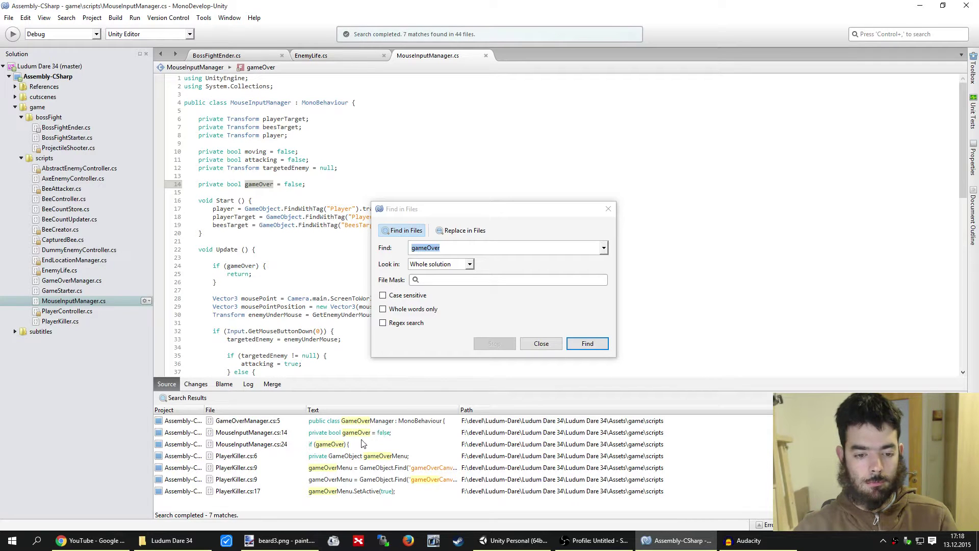
pyautogui.click(608, 208)
# Delete the gameOver field, change Update's check to if (player == null), and save
pyautogui.click(319, 183)
pyautogui.tripleClick(318, 183)
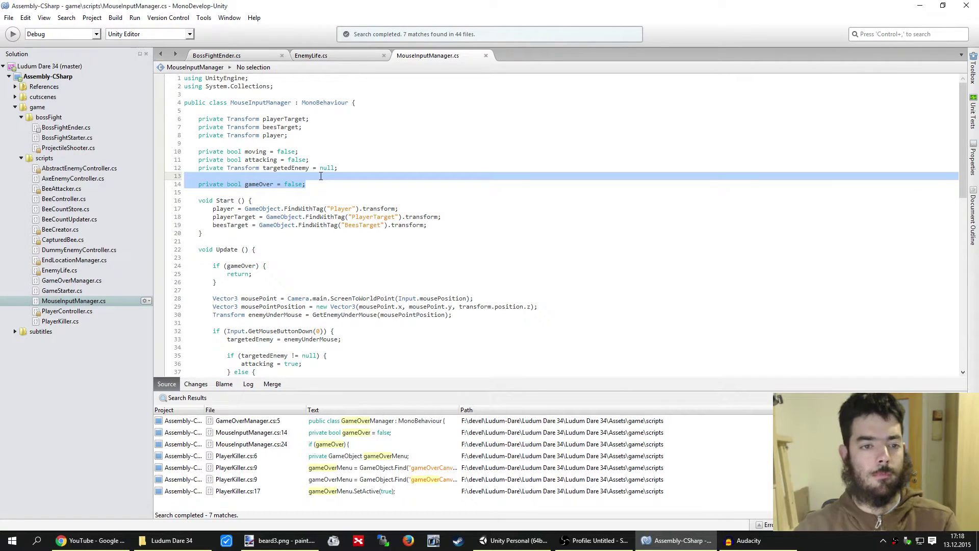
pyautogui.press('BackSpace')
pyautogui.press('BackSpace')
pyautogui.press('BackSpace')
pyautogui.doubleClick(241, 249)
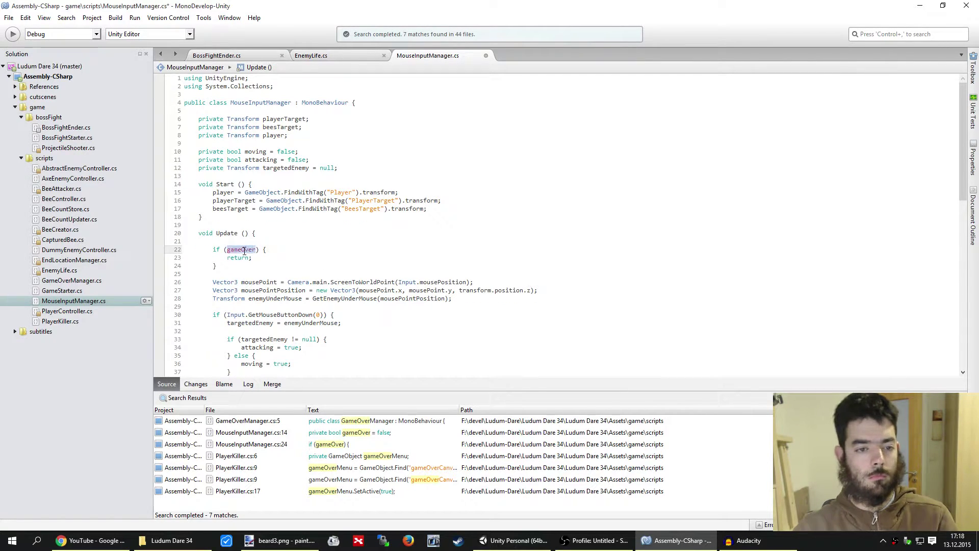
pyautogui.write('play')
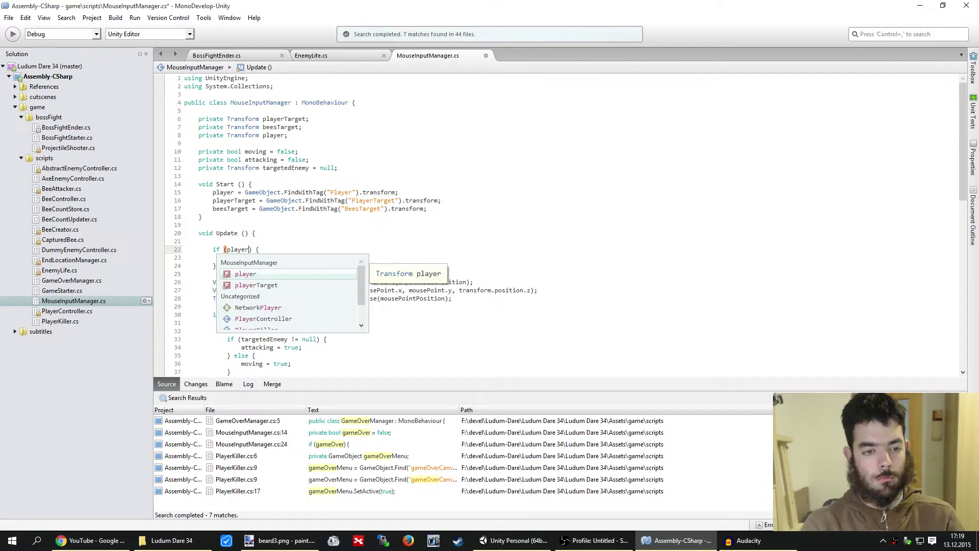
pyautogui.write('er == null')
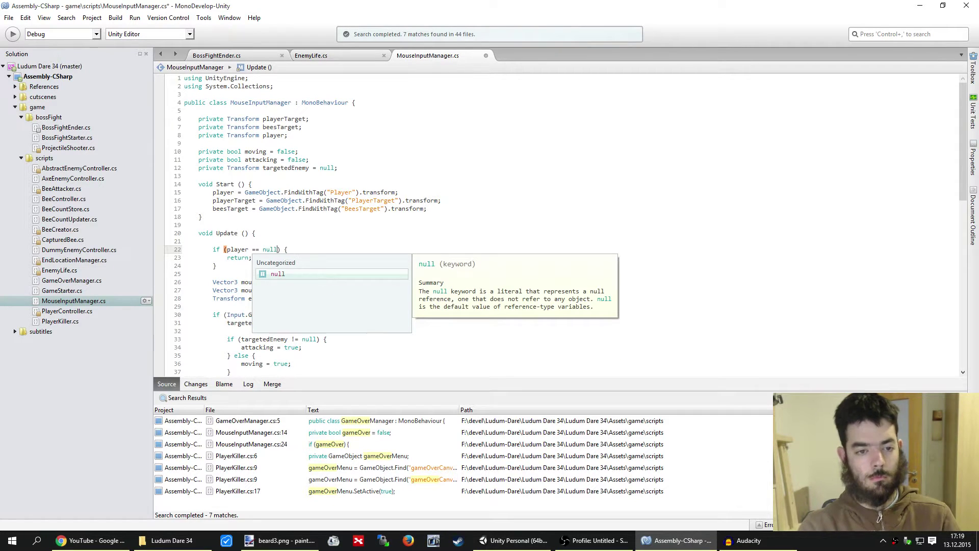
pyautogui.hotkey('ctrl', 's')
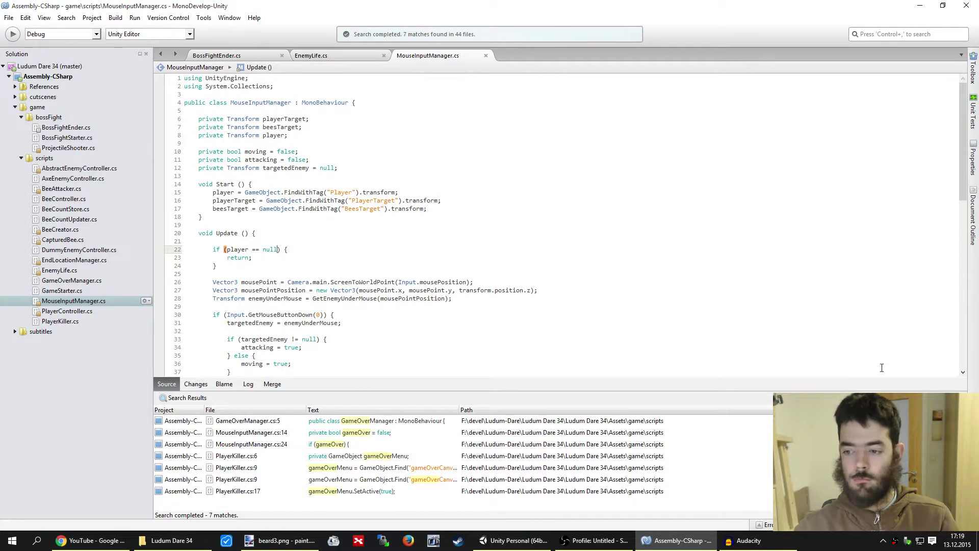
pyautogui.press('Escape')
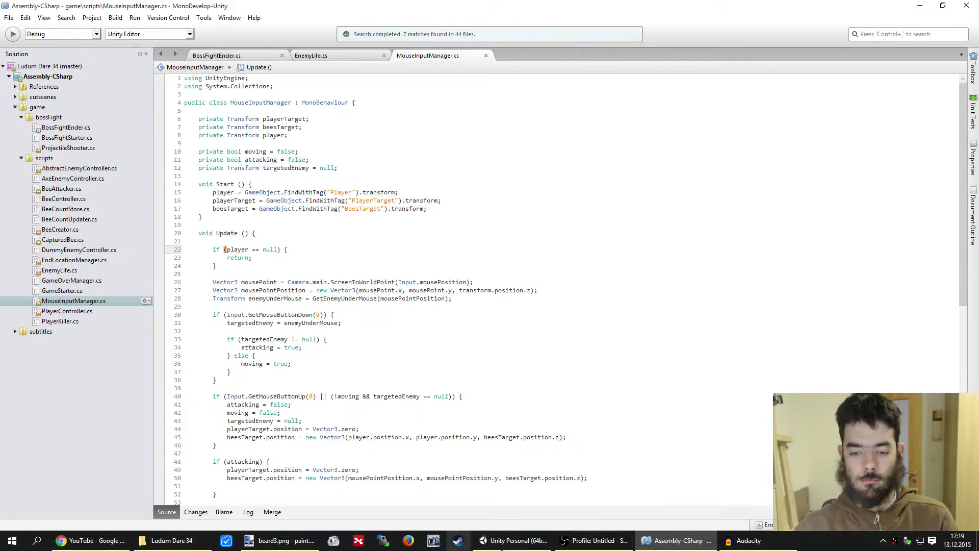
pyautogui.click(512, 541)
# Play the level to Game over, stop, and trace the missing Transform error to AxeEnemyController.cs
pyautogui.click(469, 31)
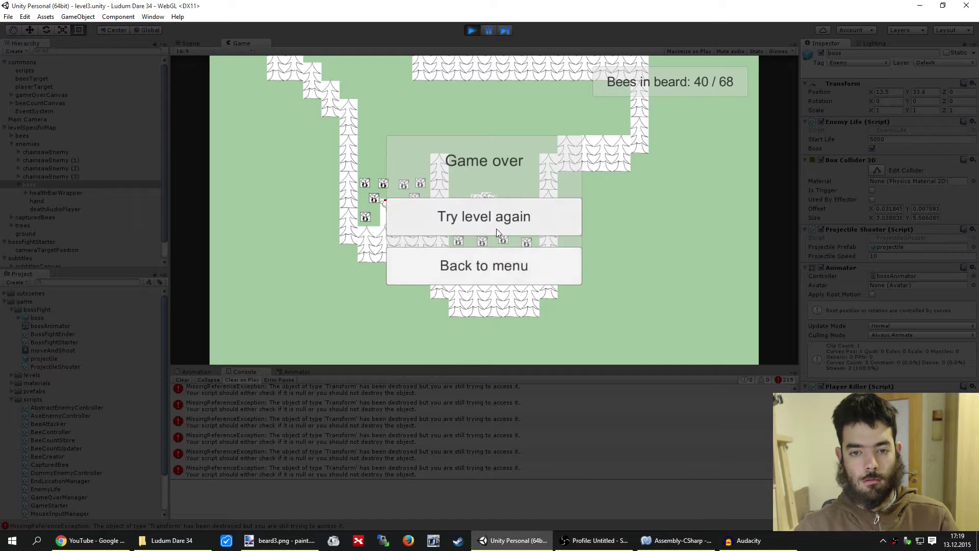
pyautogui.click(472, 30)
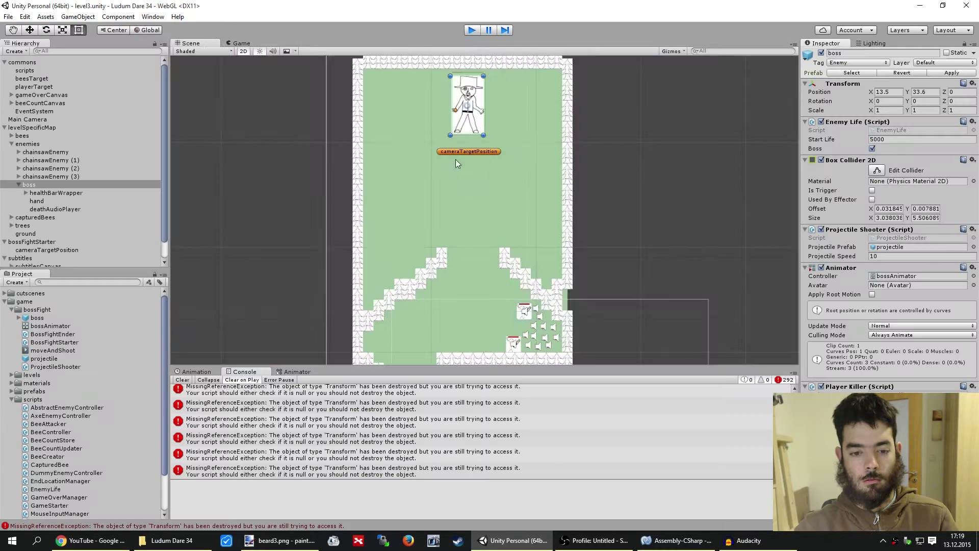
pyautogui.click(401, 423)
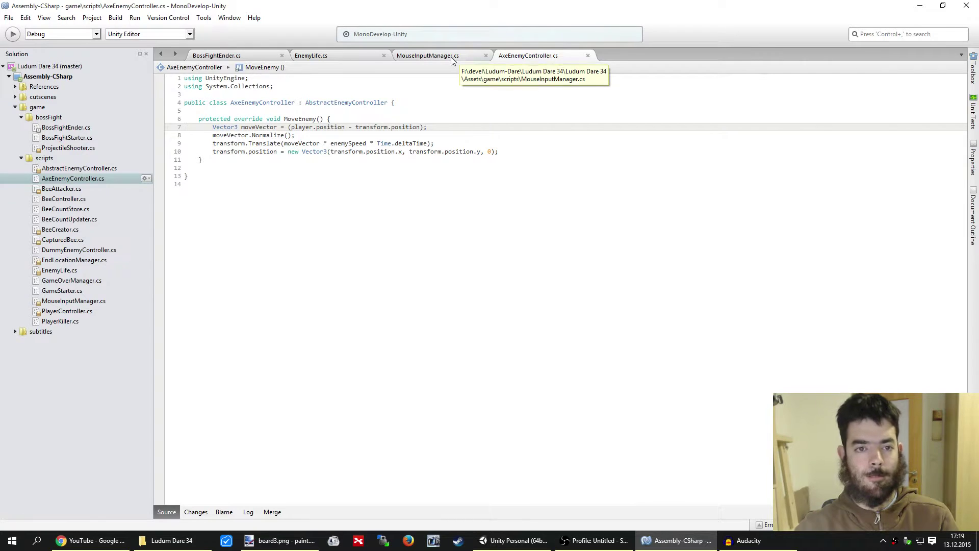
# Add '|| player == null' to the FixedUpdate early-return condition in AbstractEnemyController.cs and save
pyautogui.doubleClick(90, 169)
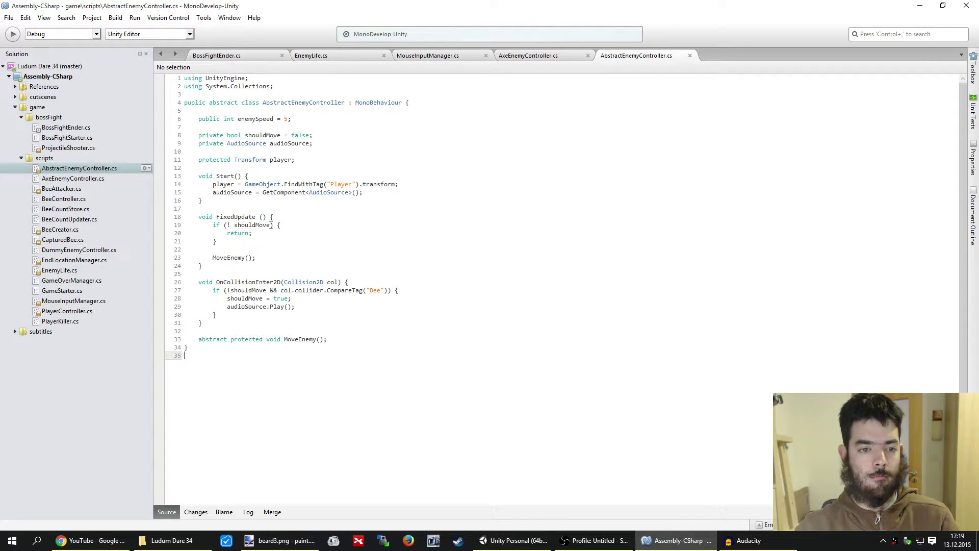
pyautogui.click(272, 225)
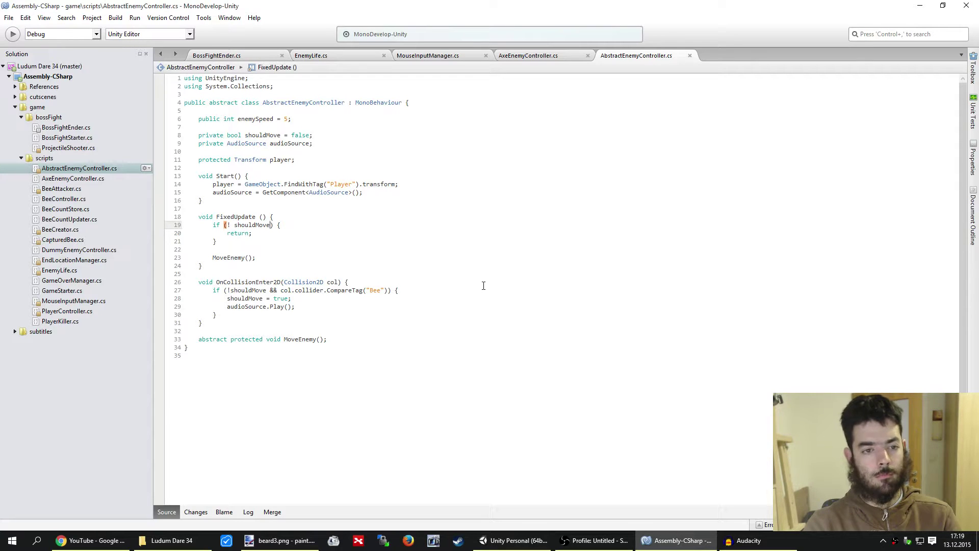
pyautogui.write('|| ')
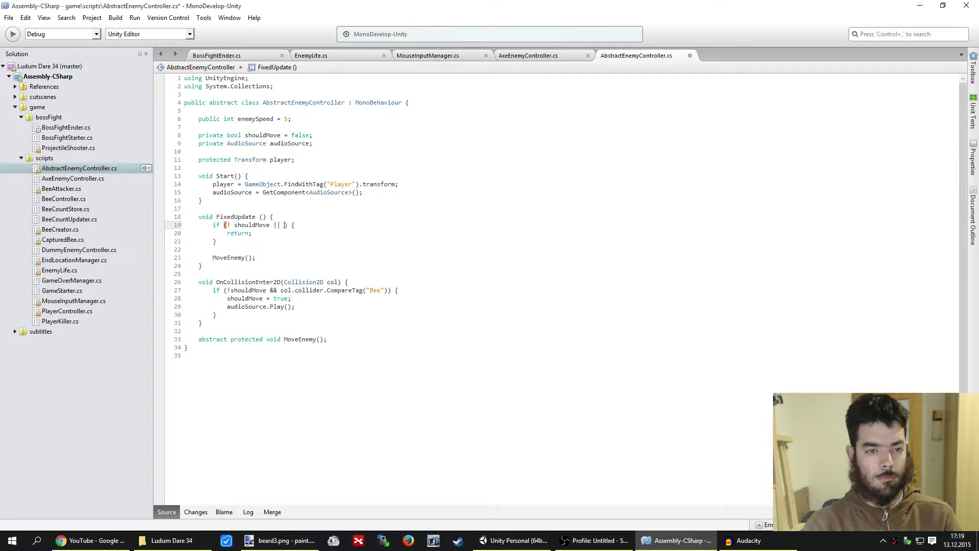
pyautogui.write('player == null')
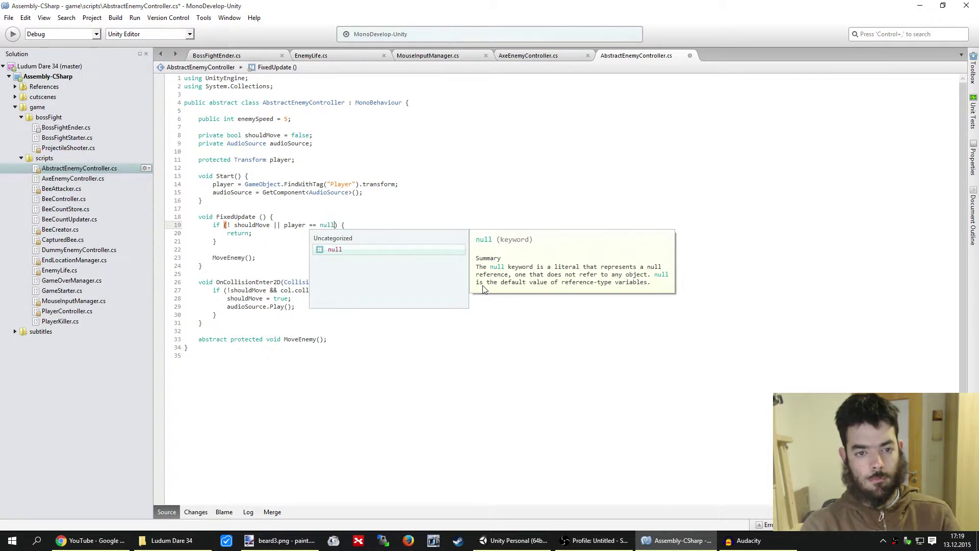
pyautogui.press('Return')
pyautogui.hotkey('ctrl', 's')
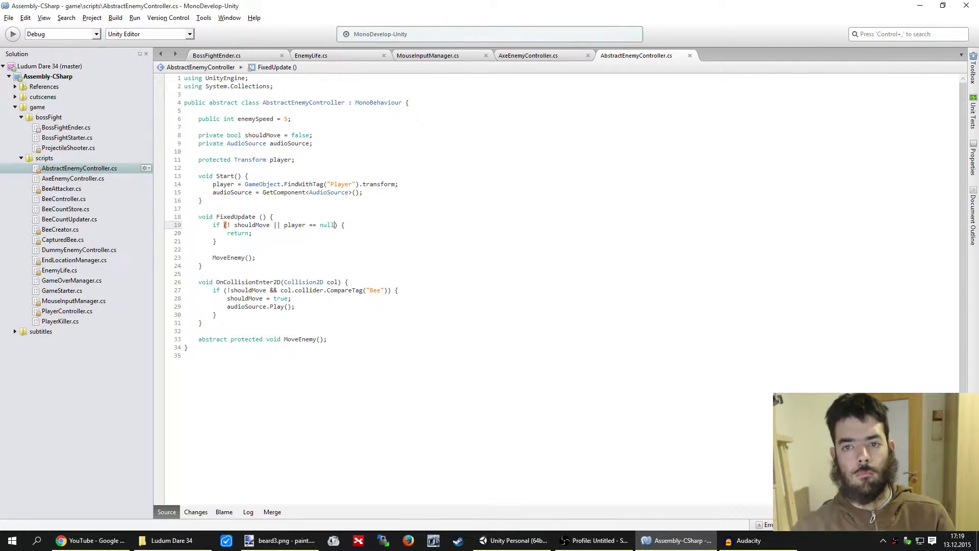
pyautogui.hotkey('alt', 'Tab')
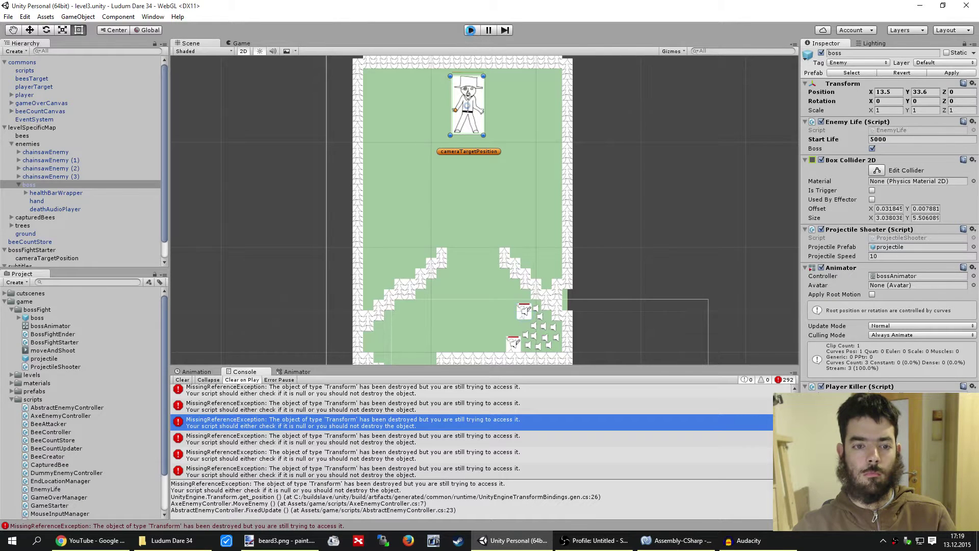
# Play-test to game over, go back to the menu, start a new game, then stop play mode
pyautogui.click(470, 30)
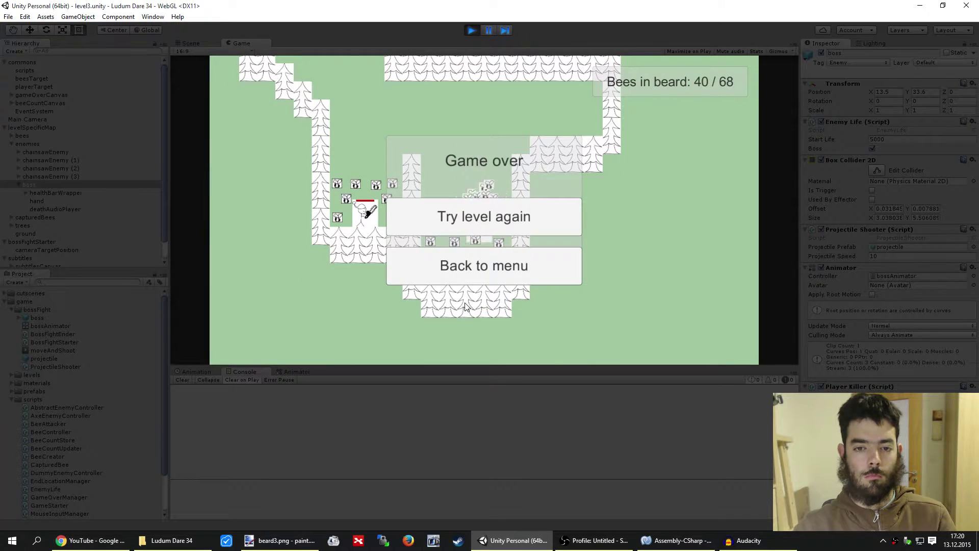
pyautogui.click(483, 268)
pyautogui.click(483, 210)
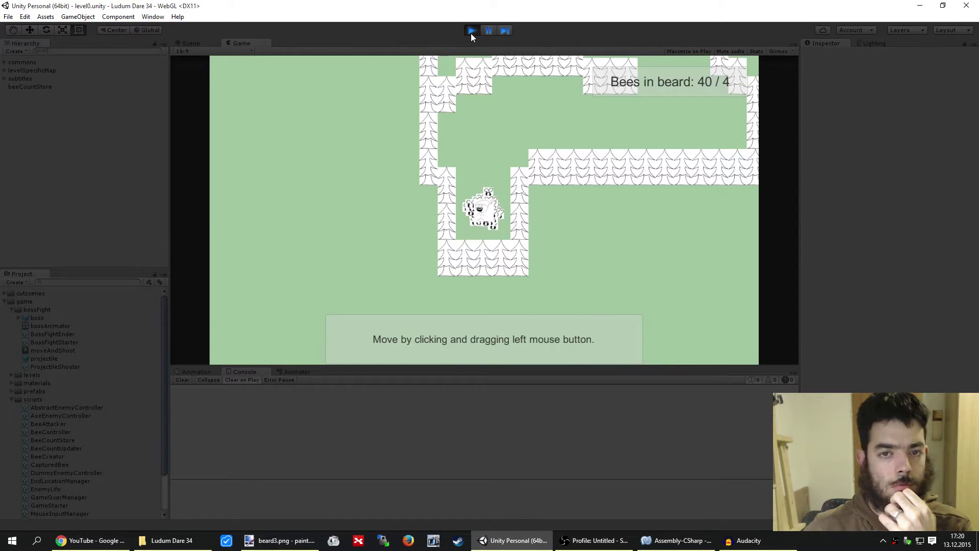
pyautogui.click(471, 30)
pyautogui.moveTo(561, 287); pyautogui.dragTo(552, 223, button='middle')
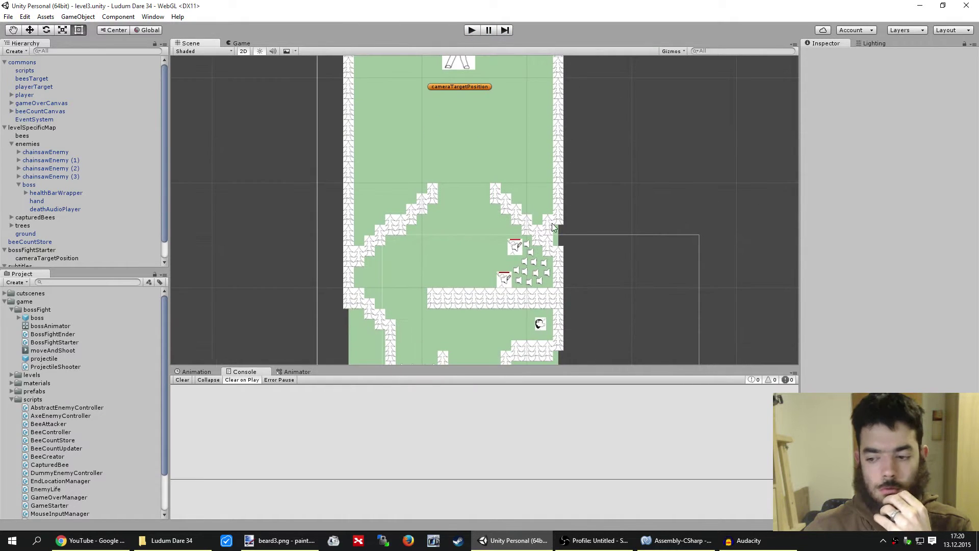
# Look over the YouTube live chat and the other browser tabs, then return to Unity
pyautogui.click(89, 540)
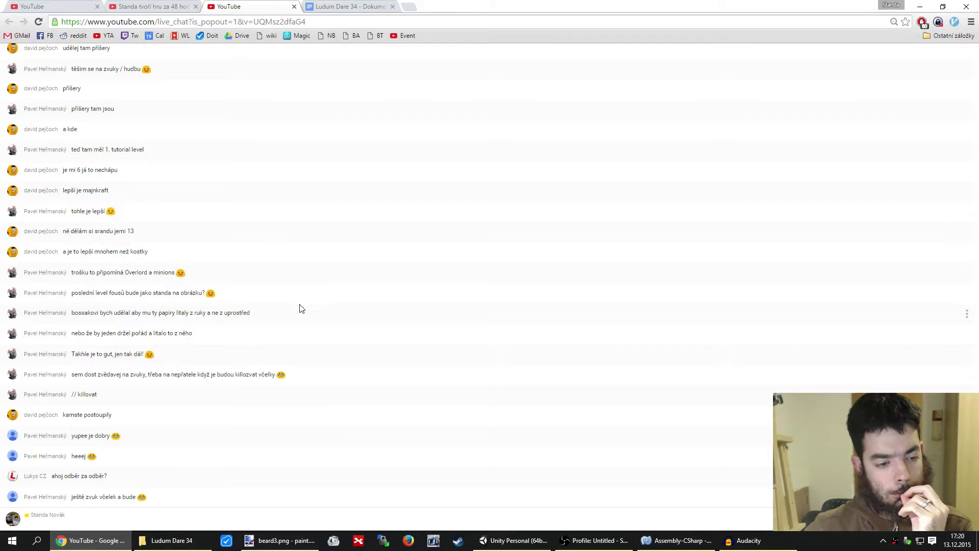
pyautogui.click(336, 4)
pyautogui.click(153, 6)
pyautogui.click(262, 6)
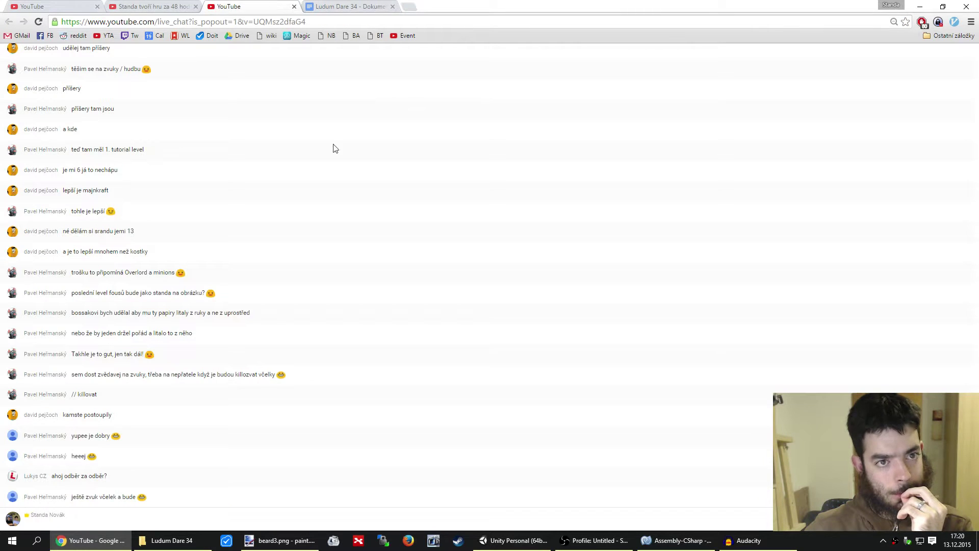
pyautogui.click(527, 544)
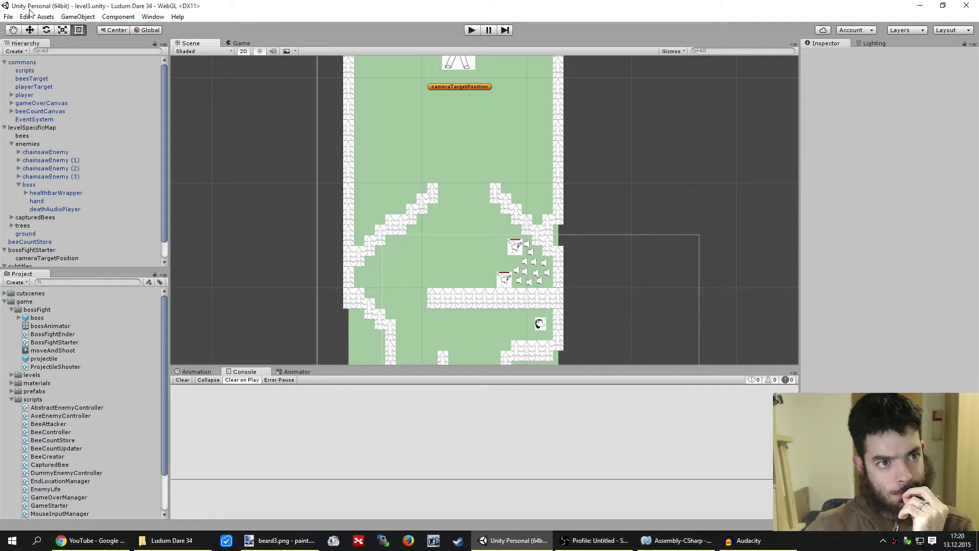
# Save the Unity project with File > Save Project
pyautogui.click(8, 17)
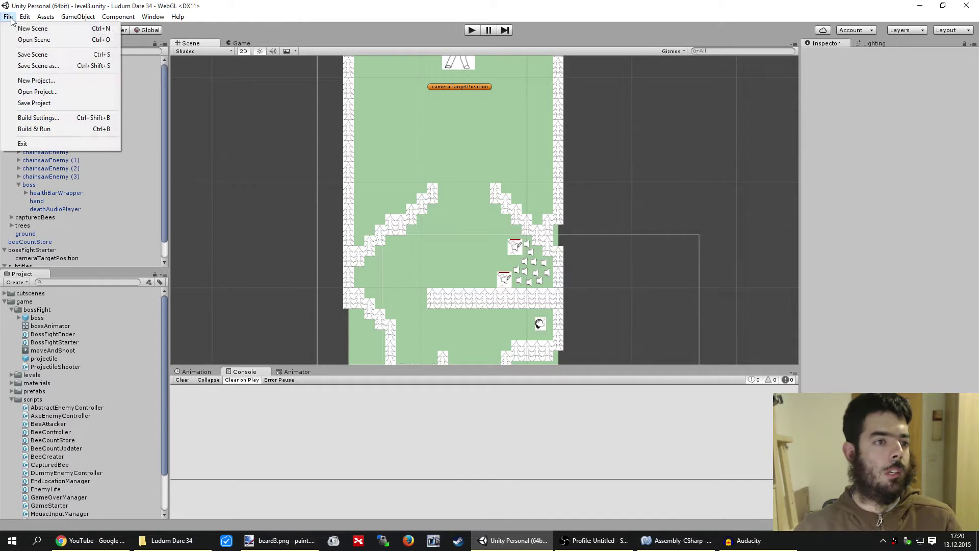
pyautogui.click(46, 104)
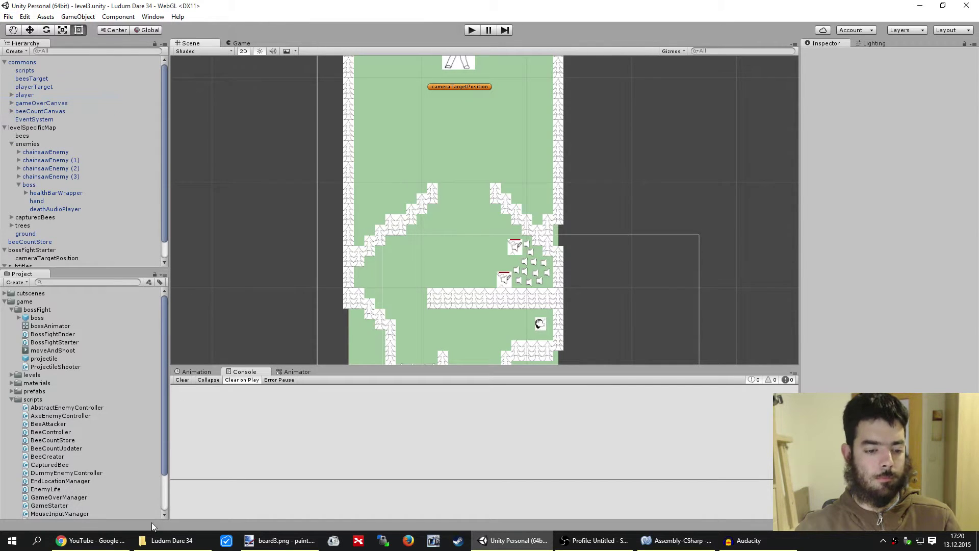
pyautogui.click(168, 540)
# Commit all 39 changed files to master with the message 'enemy sounds'
pyautogui.rightClick(383, 295)
pyautogui.click(423, 245)
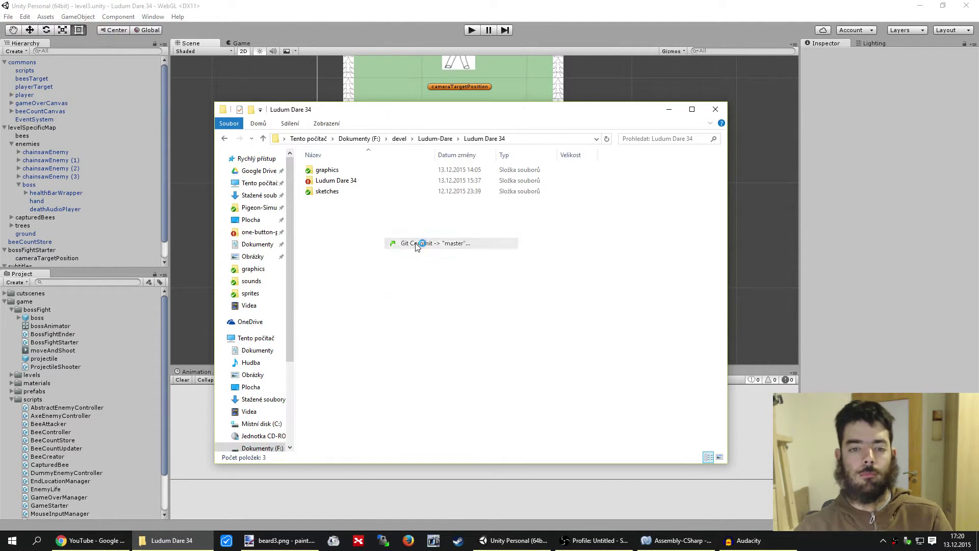
pyautogui.scroll(-5, 474, 336)
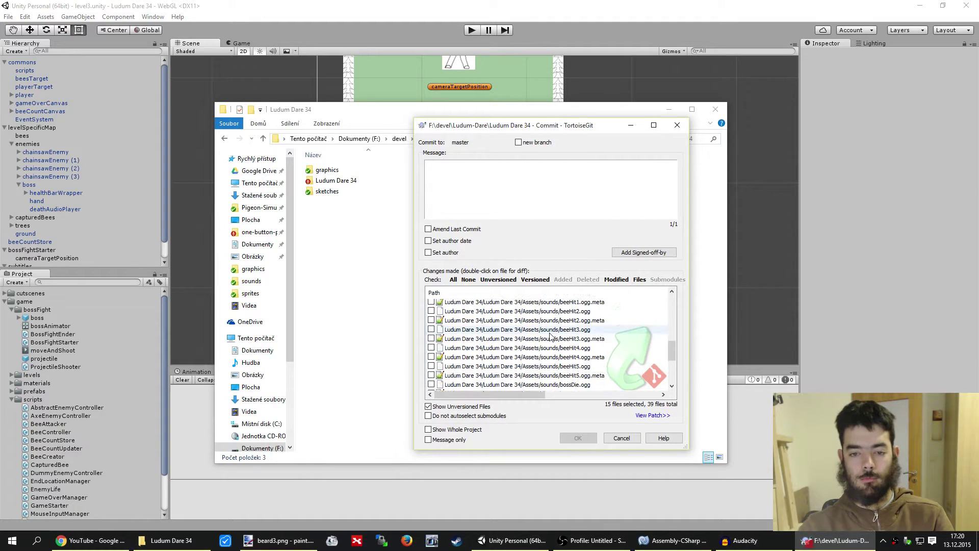
pyautogui.scroll(-5, 473, 336)
pyautogui.scroll(2, 473, 336)
pyautogui.scroll(2, 473, 337)
pyautogui.scroll(2, 474, 337)
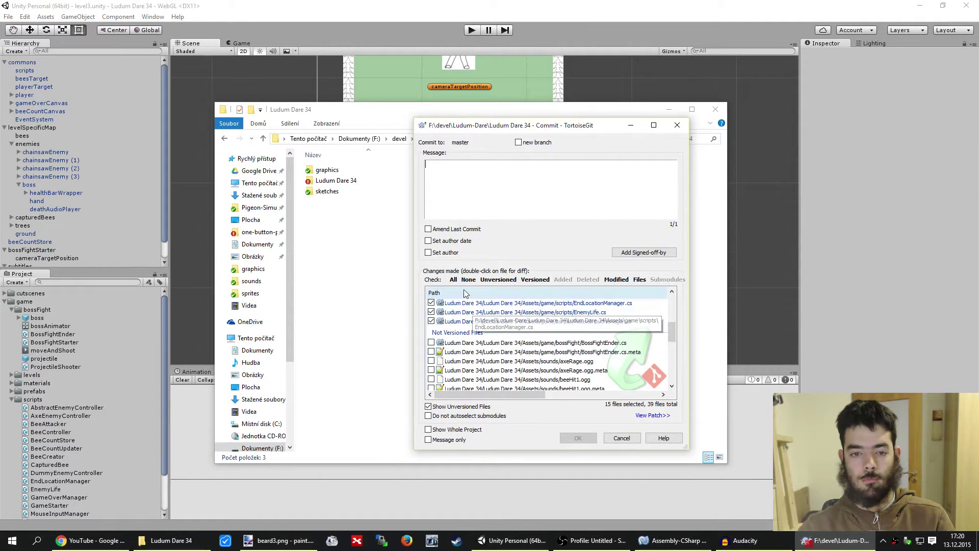
pyautogui.write('ene')
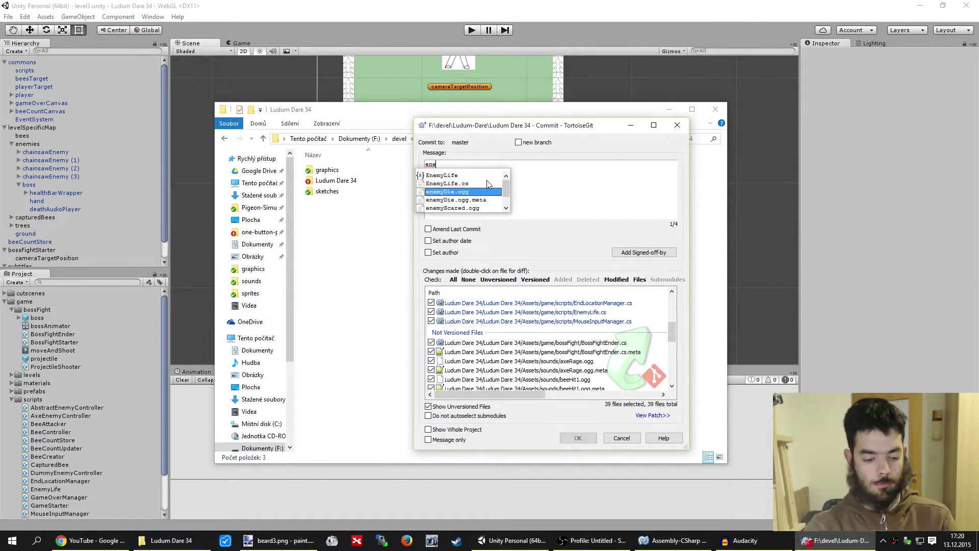
pyautogui.write('my sounds')
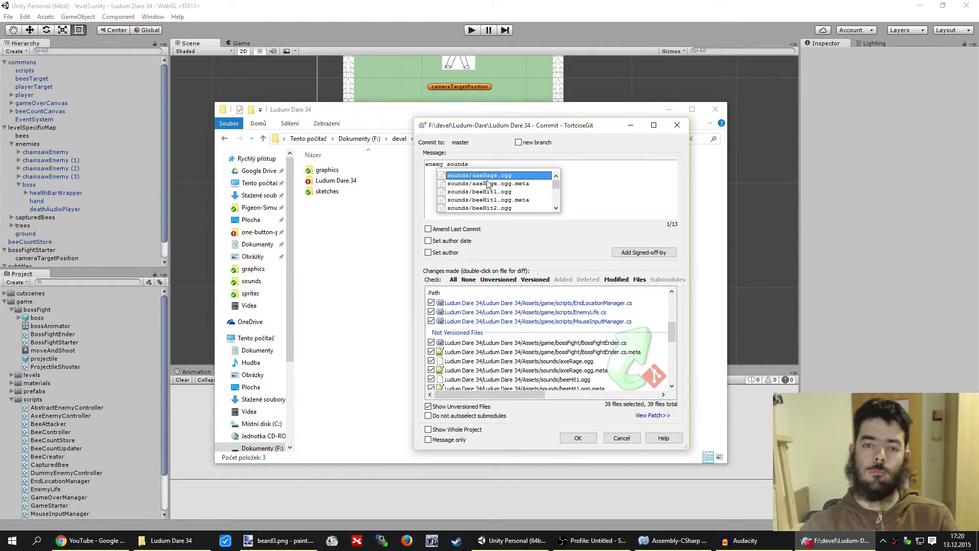
pyautogui.click(637, 194)
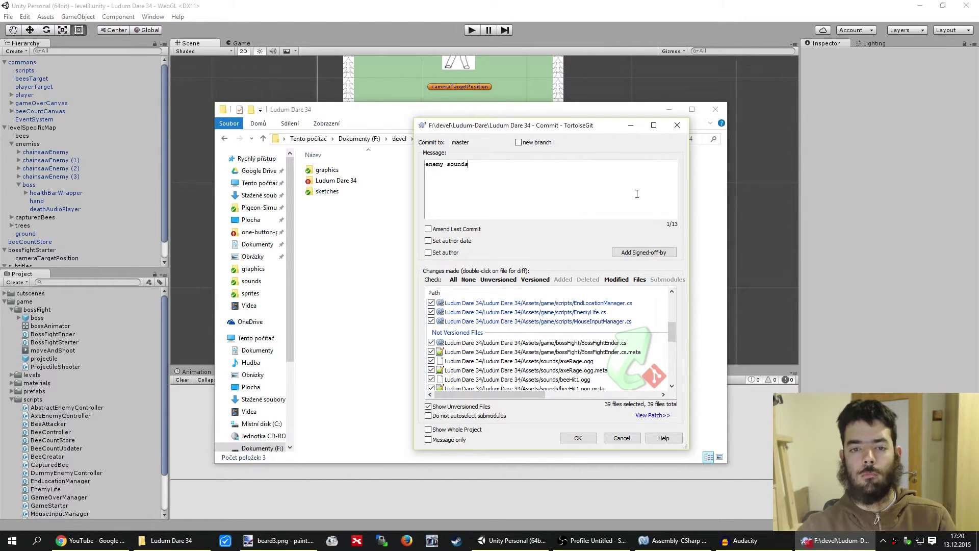
pyautogui.click(576, 438)
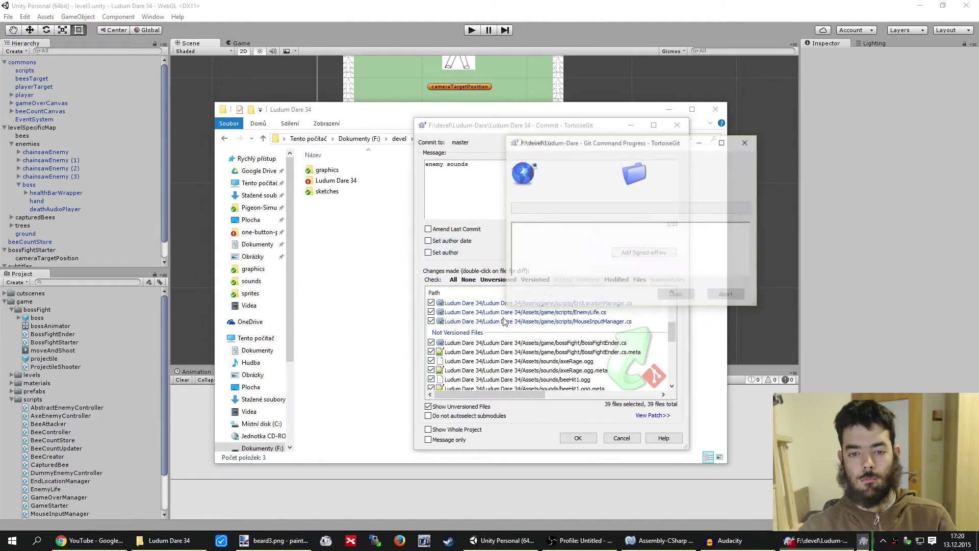
pyautogui.click(560, 296)
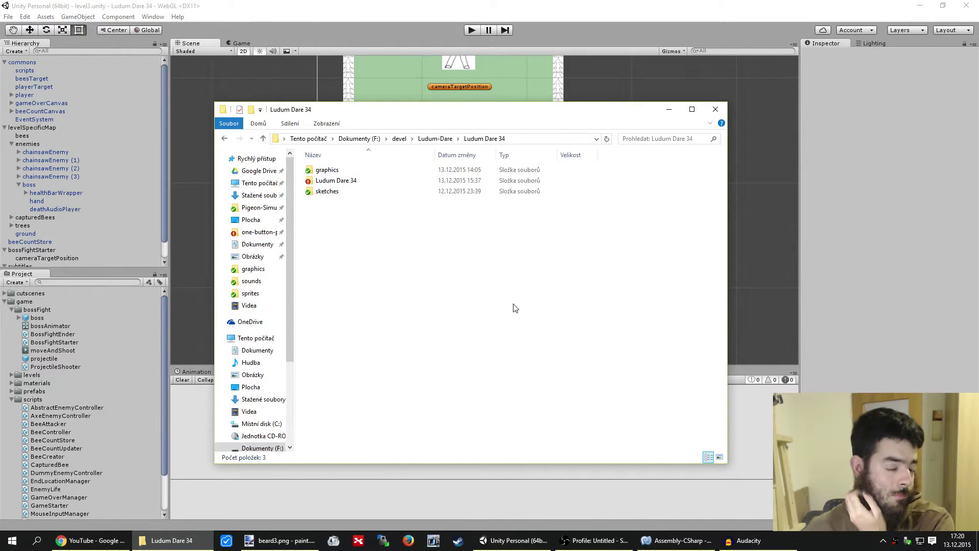
# Check the stream's viewer statistics (389 views), then read the YouTube live chat
pyautogui.click(281, 540)
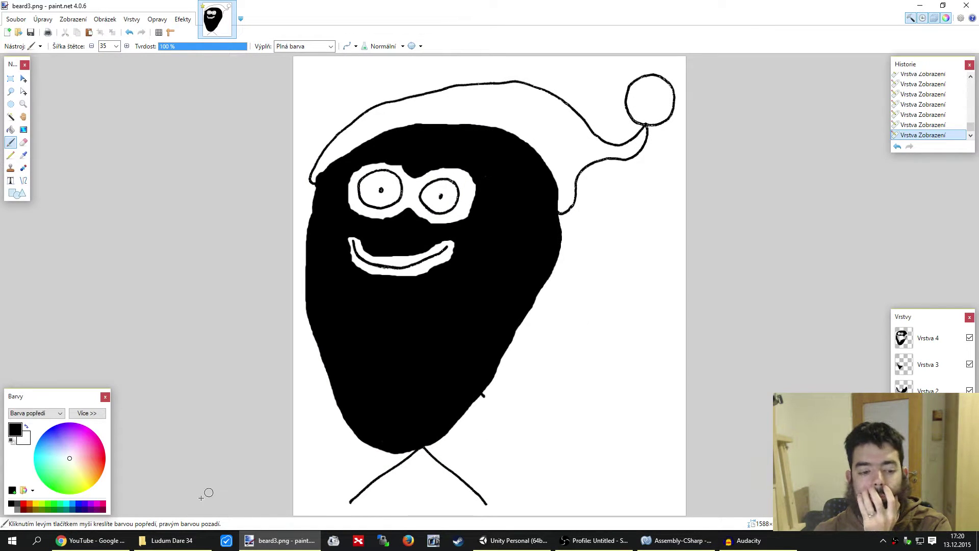
pyautogui.click(89, 540)
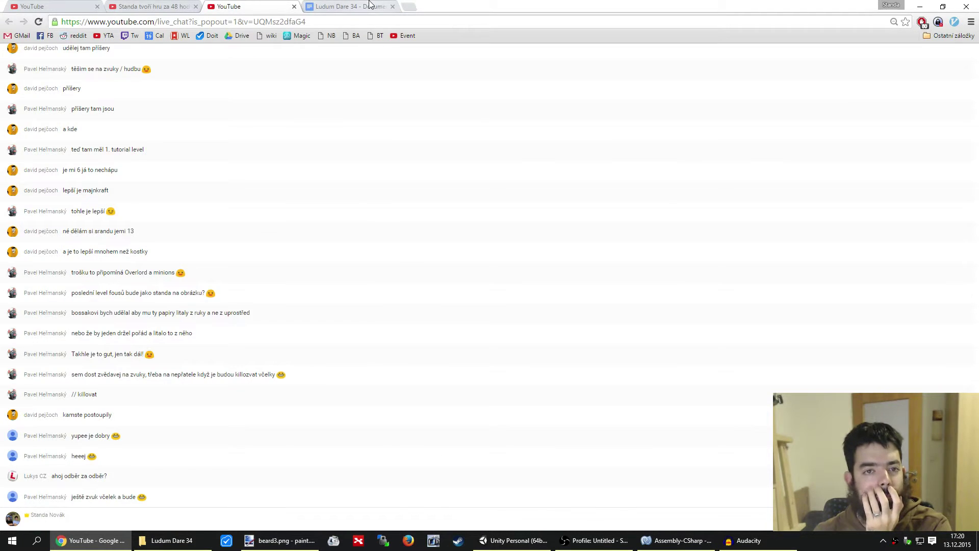
pyautogui.click(347, 6)
pyautogui.click(230, 6)
pyautogui.click(153, 6)
pyautogui.click(72, 5)
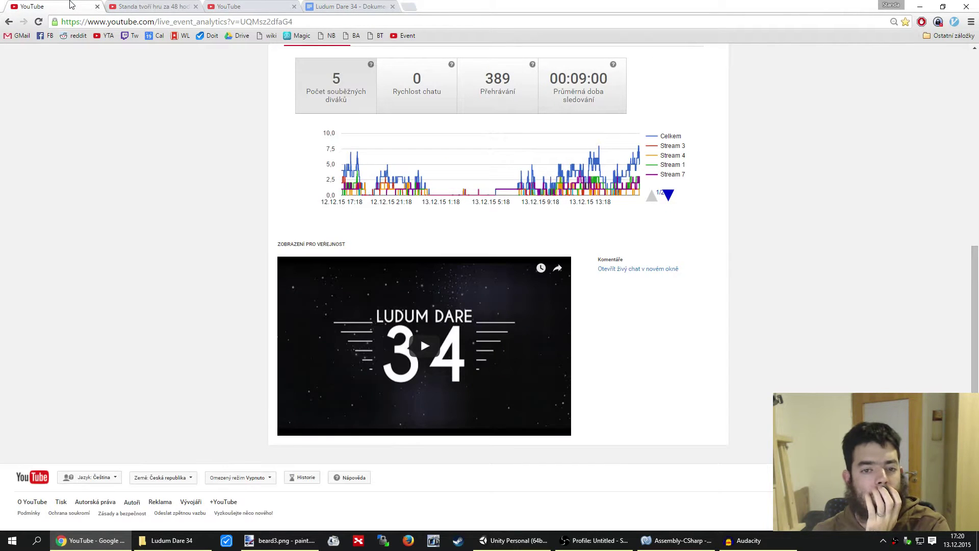
pyautogui.click(227, 6)
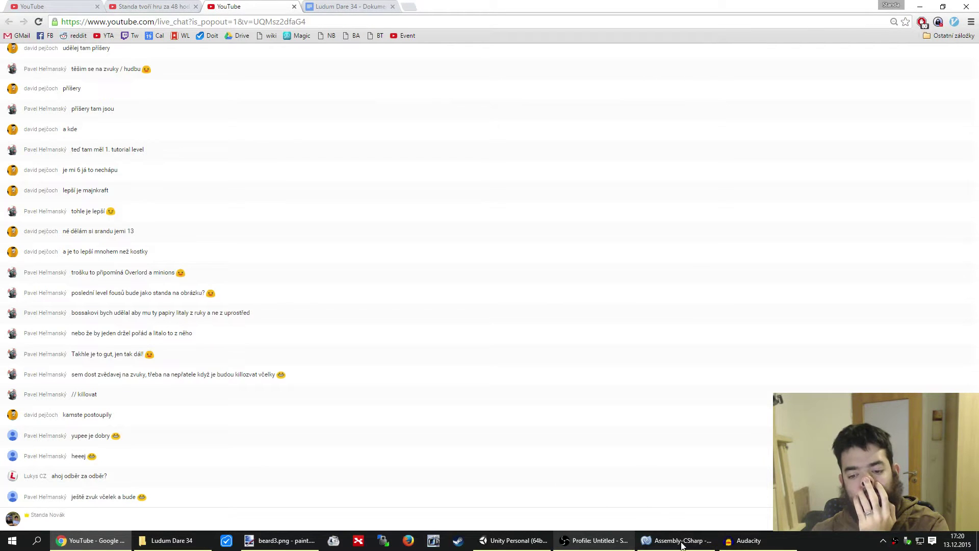
pyautogui.click(513, 540)
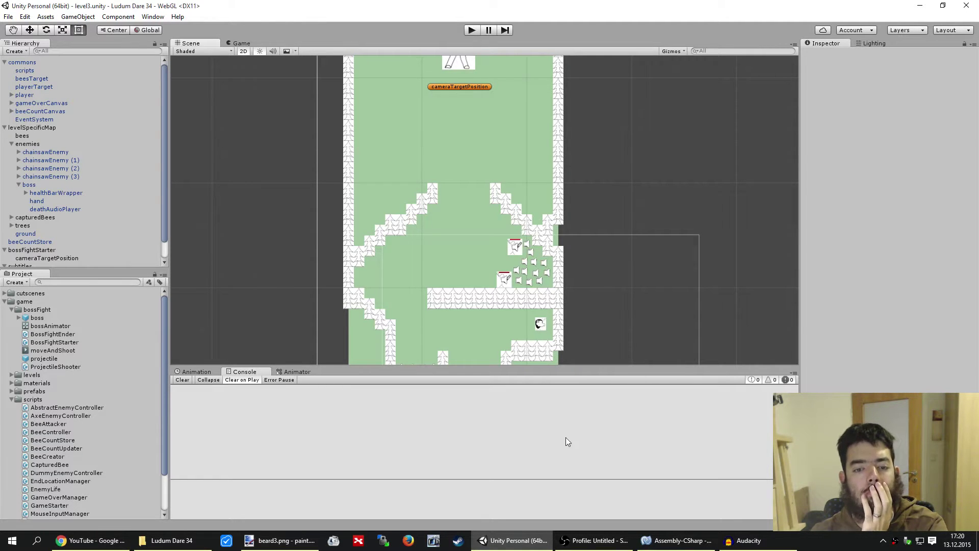
pyautogui.click(487, 543)
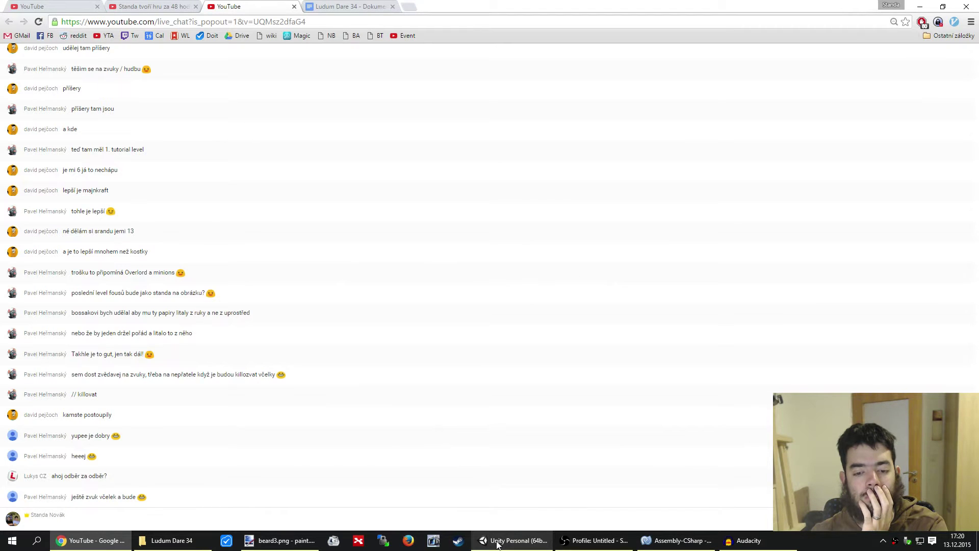
# Pan the level3 scene up to the boss and inspect its healthBarWrapper and healthBar child
pyautogui.click(497, 544)
pyautogui.moveTo(623, 275); pyautogui.dragTo(634, 182)
pyautogui.moveTo(634, 146); pyautogui.dragTo(638, 212)
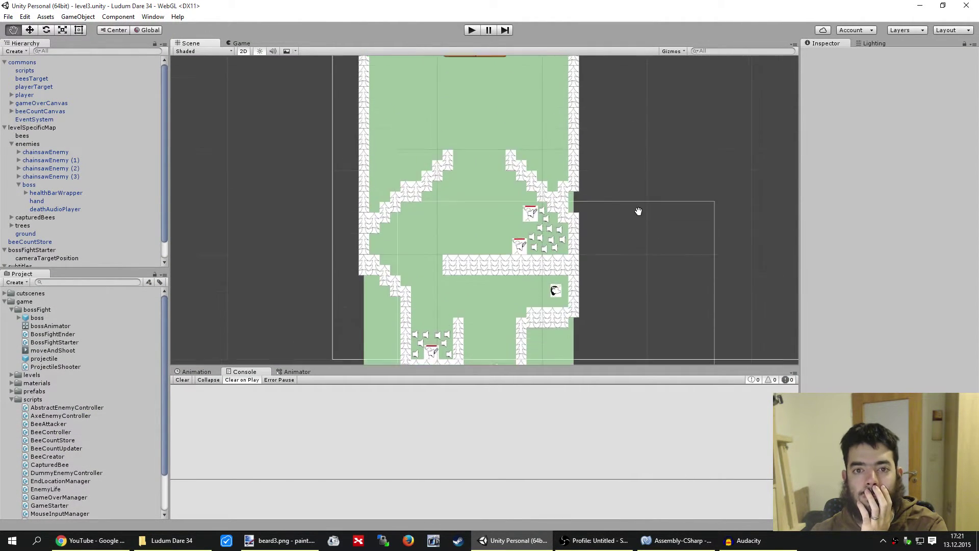
pyautogui.moveTo(639, 211); pyautogui.dragTo(640, 306, button='middle')
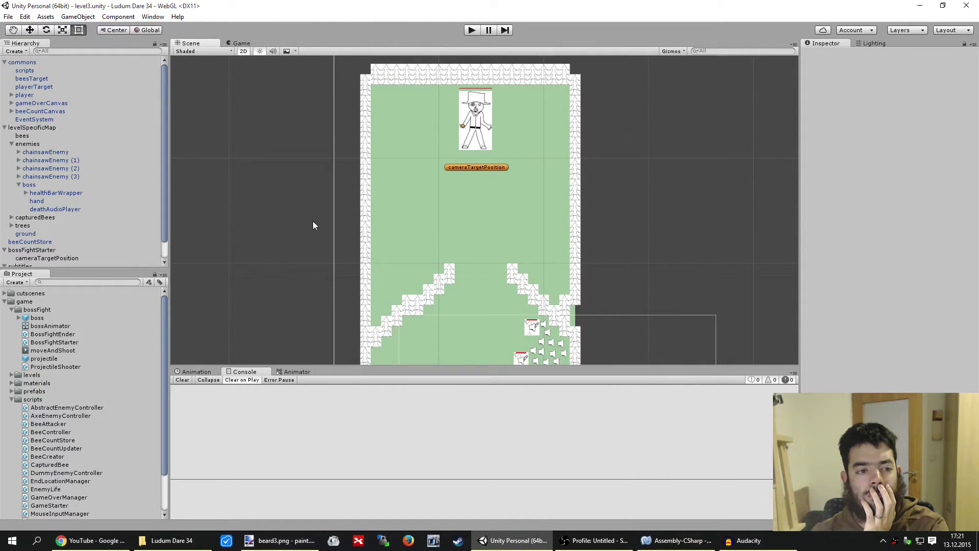
pyautogui.click(76, 194)
pyautogui.click(26, 193)
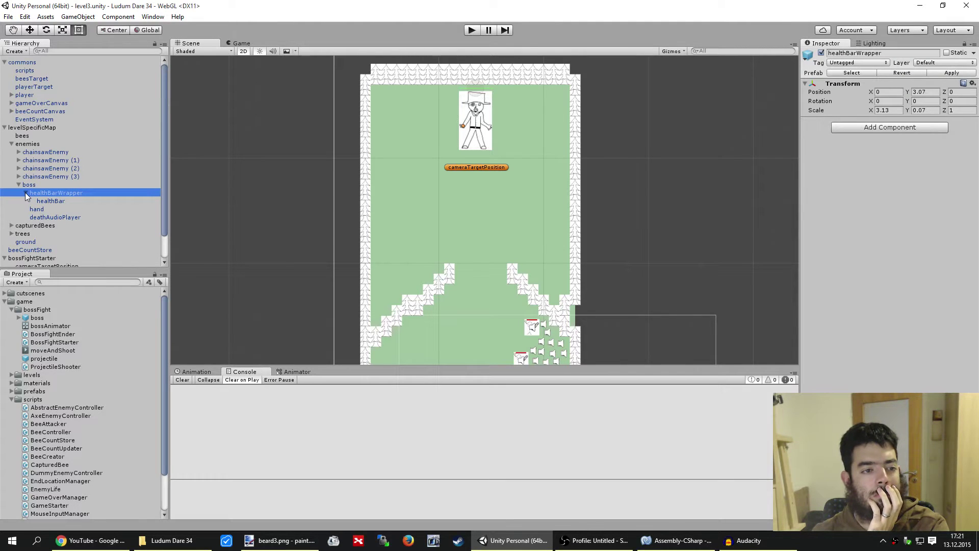
pyautogui.click(25, 193)
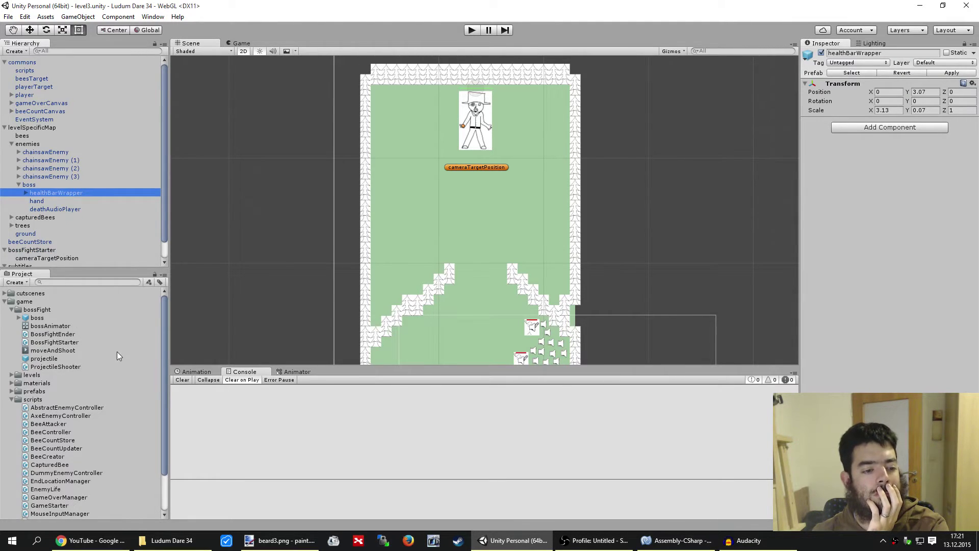
pyautogui.click(19, 184)
# Expand chainsawEnemy (3) in the Hierarchy and select its healthBar
pyautogui.click(22, 177)
pyautogui.click(19, 176)
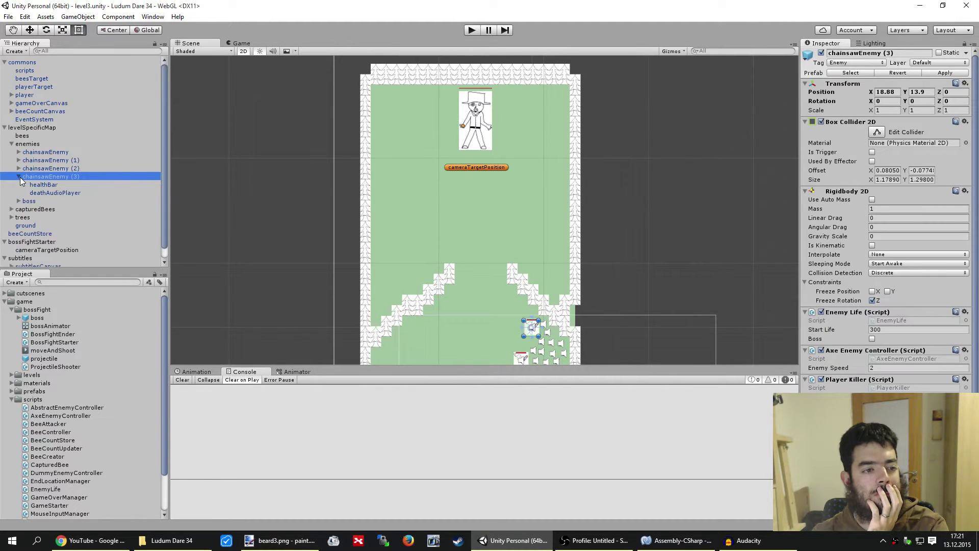
pyautogui.click(39, 185)
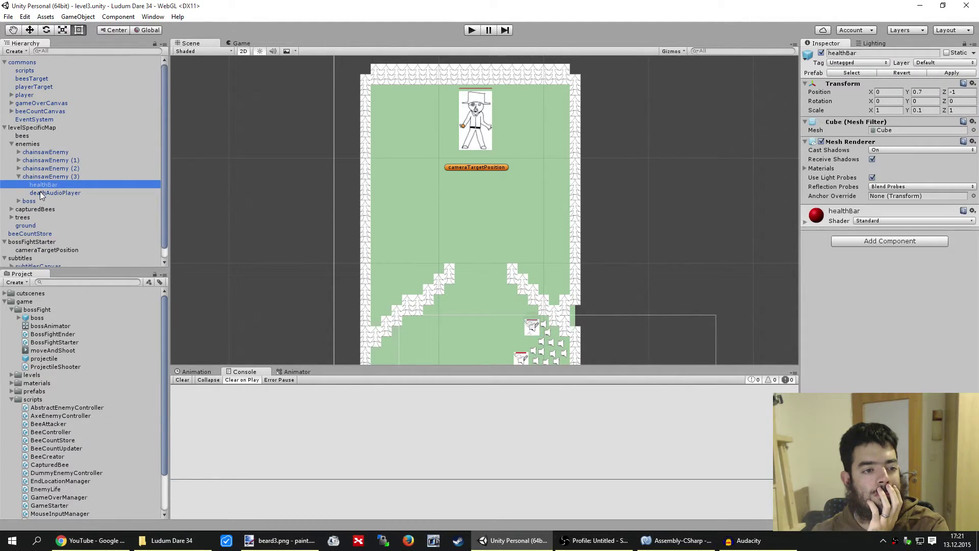
pyautogui.click(40, 191)
pyautogui.click(41, 183)
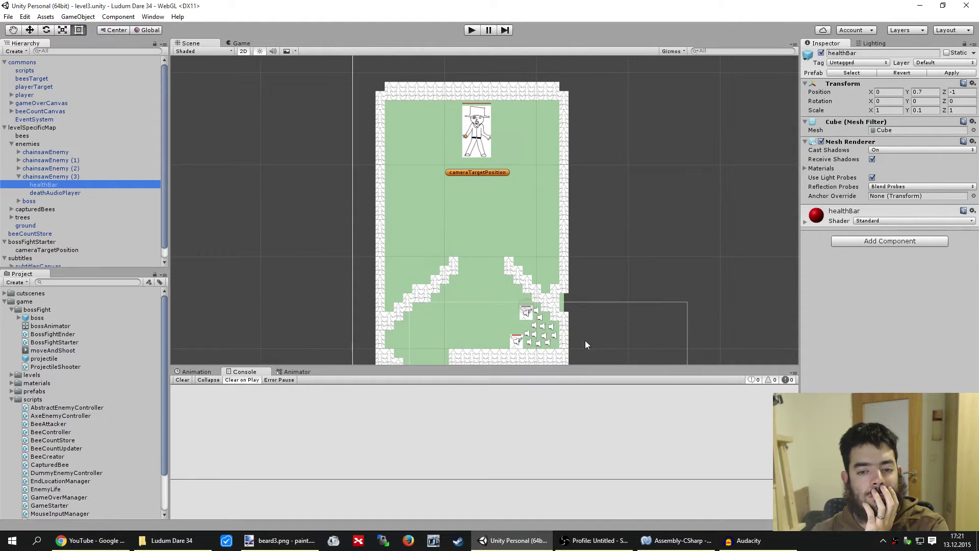
# Frame the chainsaw enemy's healthBar in the Scene view and zoom in close
pyautogui.moveTo(586, 340); pyautogui.dragTo(583, 280, button='middle')
pyautogui.scroll(2, 583, 283)
pyautogui.scroll(1, 580, 275)
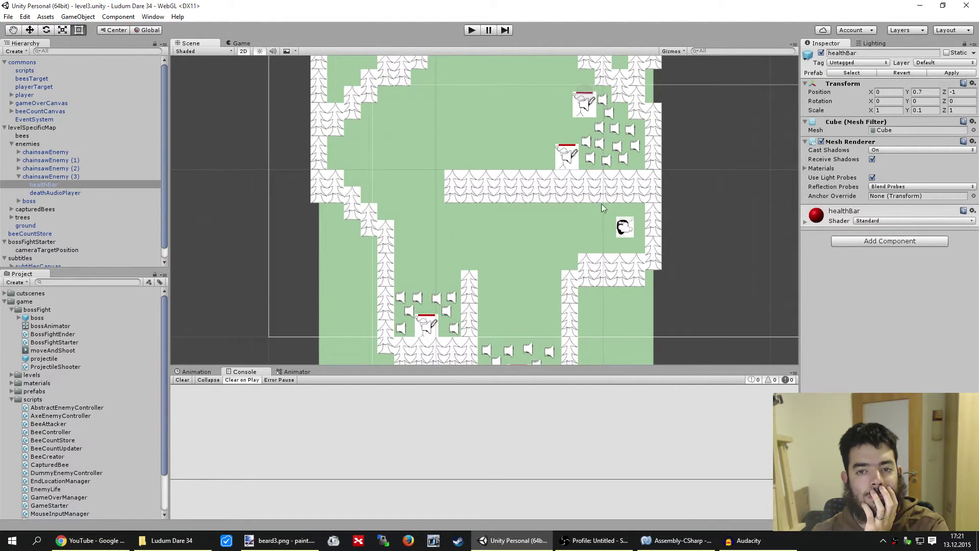
pyautogui.press('f')
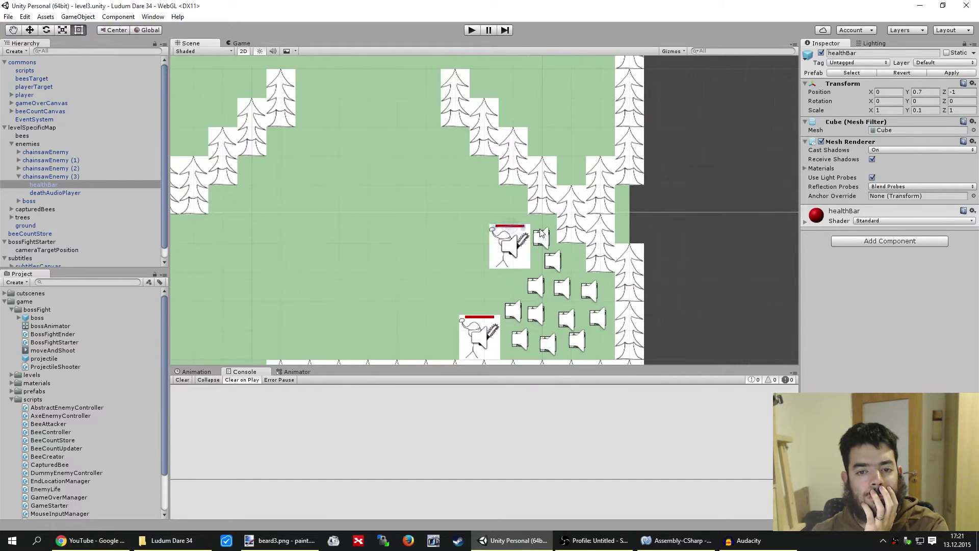
pyautogui.scroll(2, 564, 301)
pyautogui.scroll(2, 534, 280)
pyautogui.scroll(1, 523, 285)
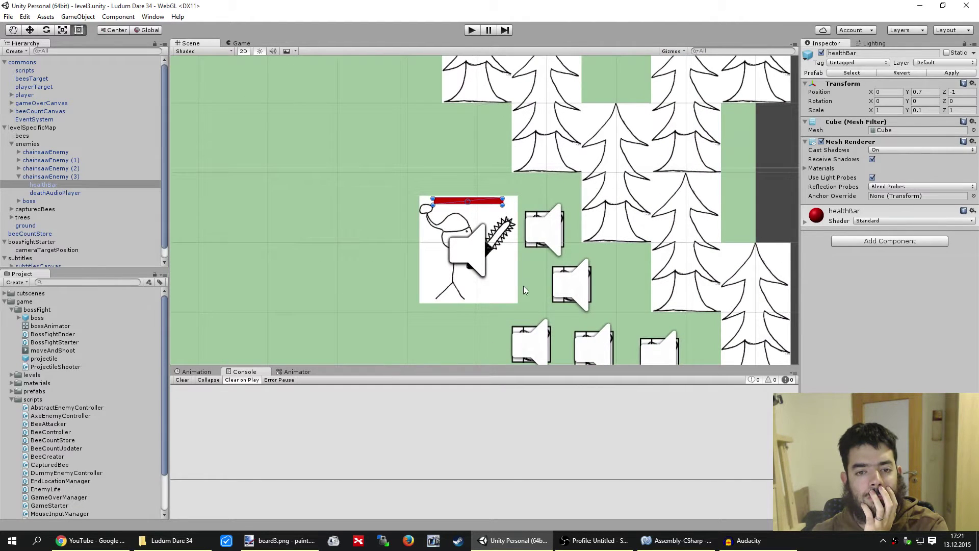
pyautogui.scroll(1, 510, 291)
pyautogui.moveTo(510, 291); pyautogui.dragTo(505, 301, button='middle')
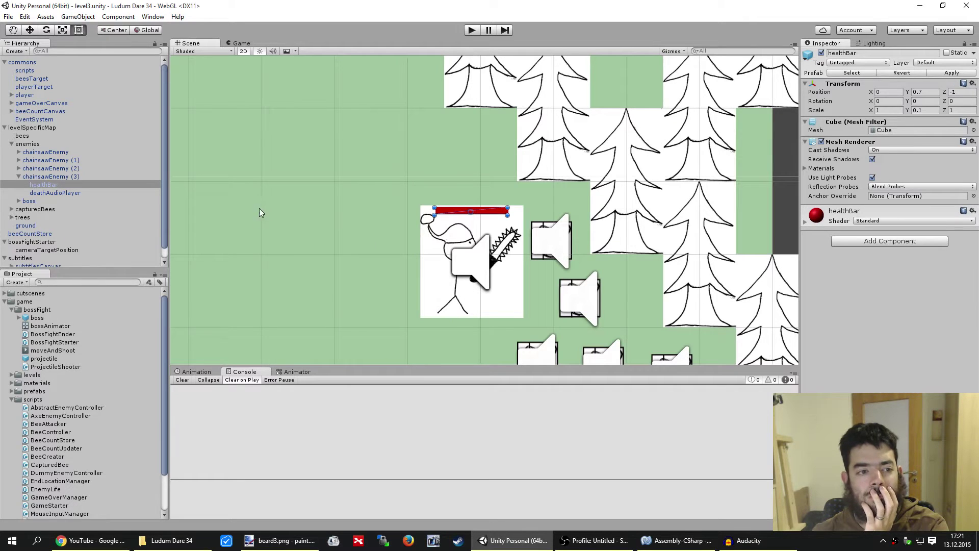
# Give chainsawEnemy (3) a new empty child object named healthBarWrapper
pyautogui.click(39, 177)
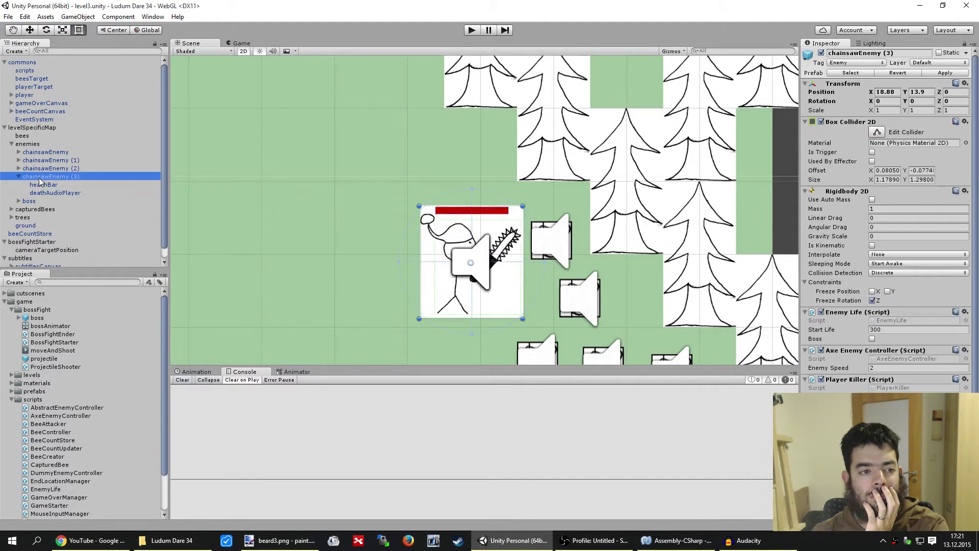
pyautogui.rightClick(39, 180)
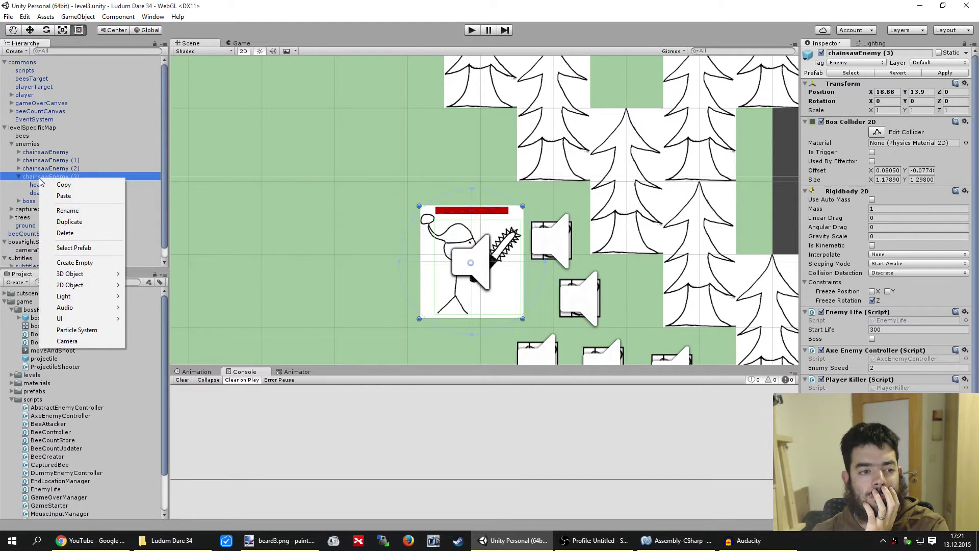
pyautogui.click(76, 263)
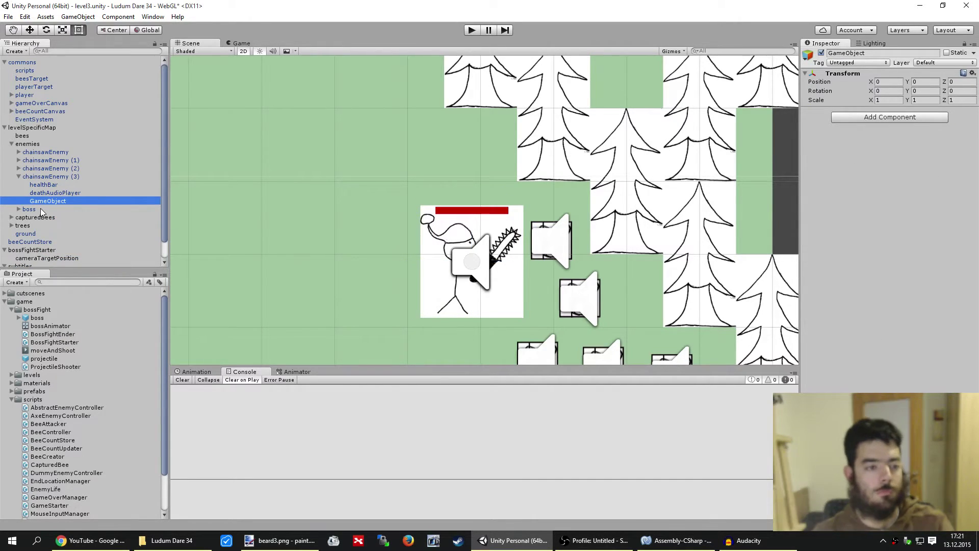
pyautogui.press('F2')
pyautogui.write('heal')
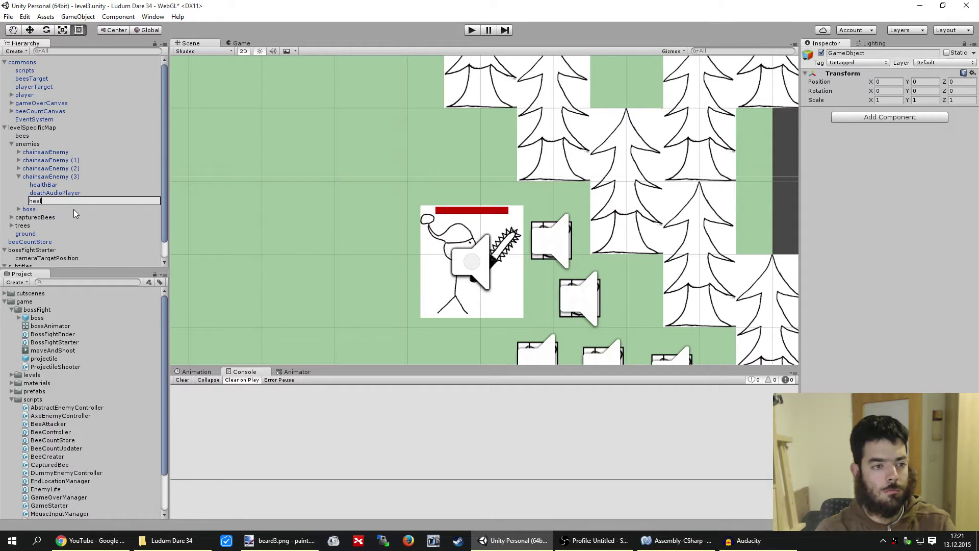
pyautogui.write('thBarWrapp')
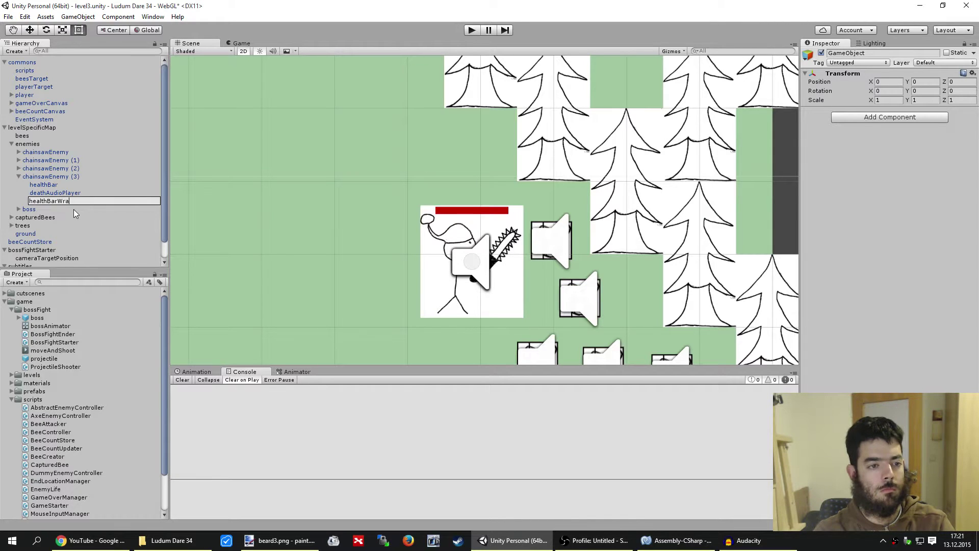
pyautogui.write('er')
pyautogui.press('Return')
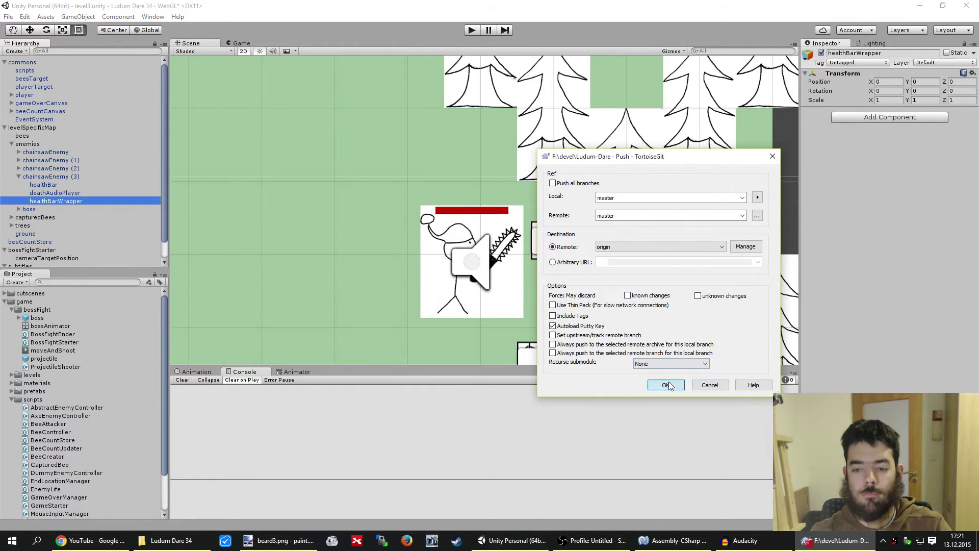
# Push master to origin (50 objects, 331.05 KiB) and close the progress window
pyautogui.click(668, 385)
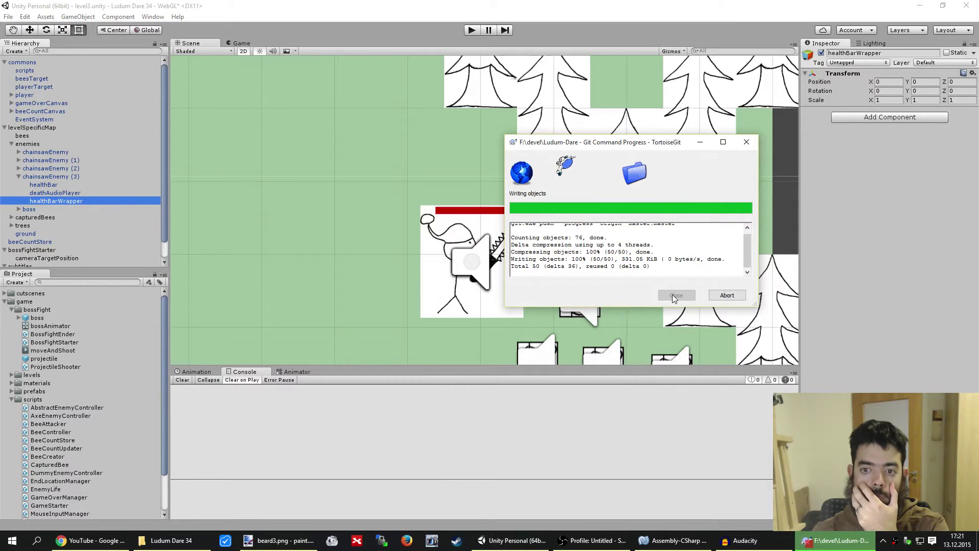
pyautogui.click(676, 295)
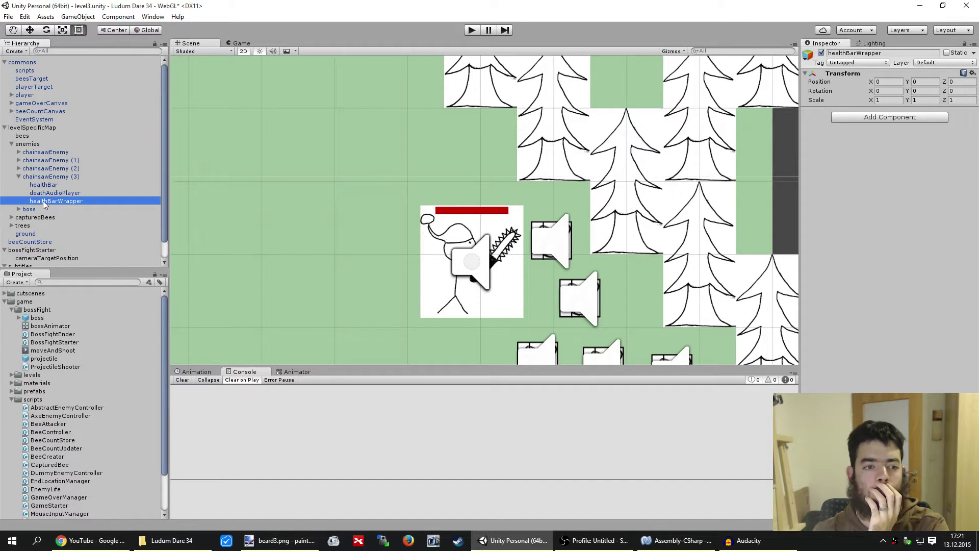
# Move healthBar into healthBarWrapper, breaking the prefab instance, and place the wrapper above deathAudioPlayer
pyautogui.moveTo(43, 186); pyautogui.dragTo(45, 202)
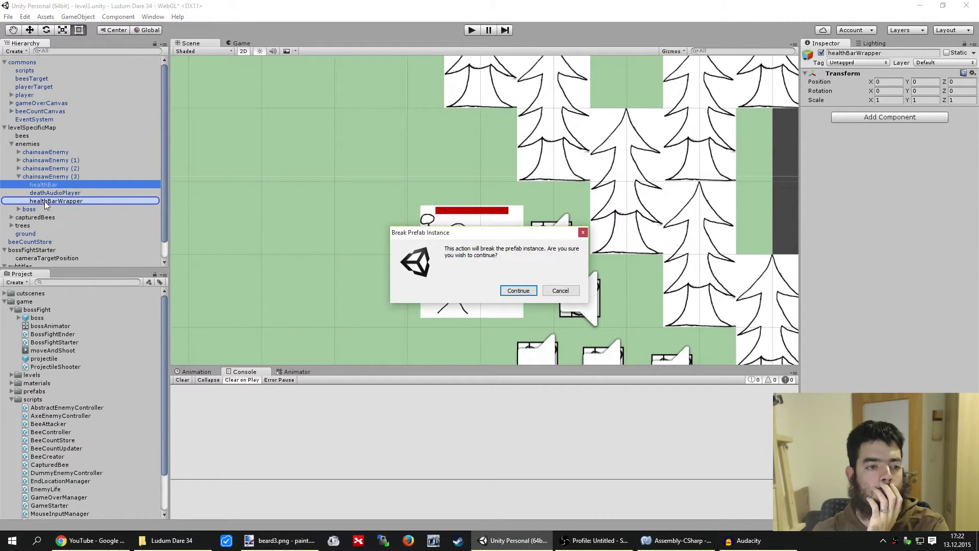
pyautogui.click(519, 291)
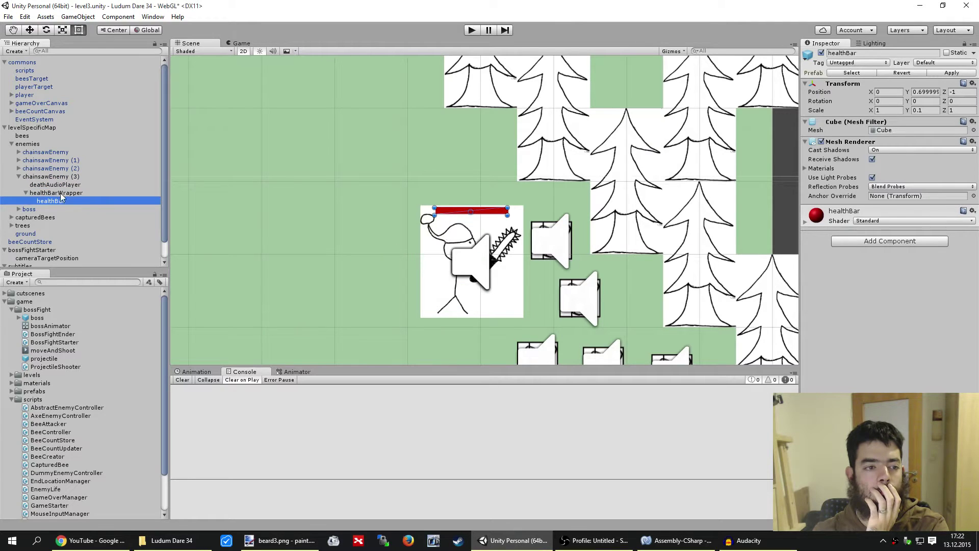
pyautogui.click(45, 192)
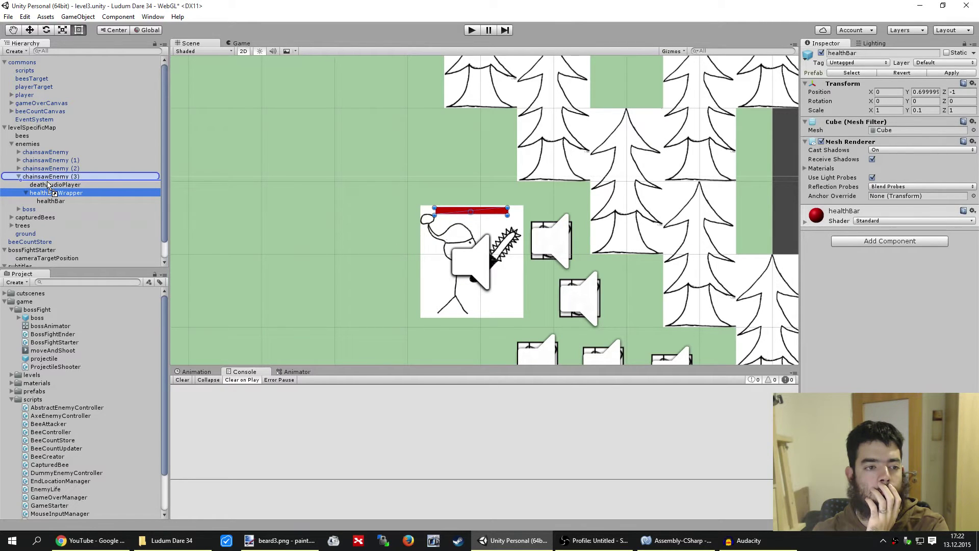
pyautogui.moveTo(47, 184); pyautogui.dragTo(49, 185)
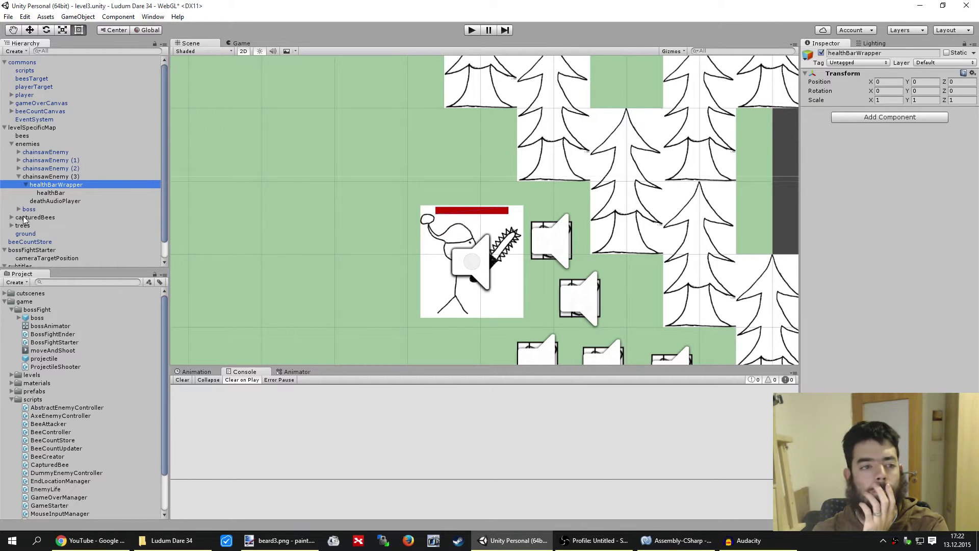
# Reset the healthBar's Transform, then undo the reset to restore the thin bar
pyautogui.click(51, 192)
pyautogui.rightClick(876, 88)
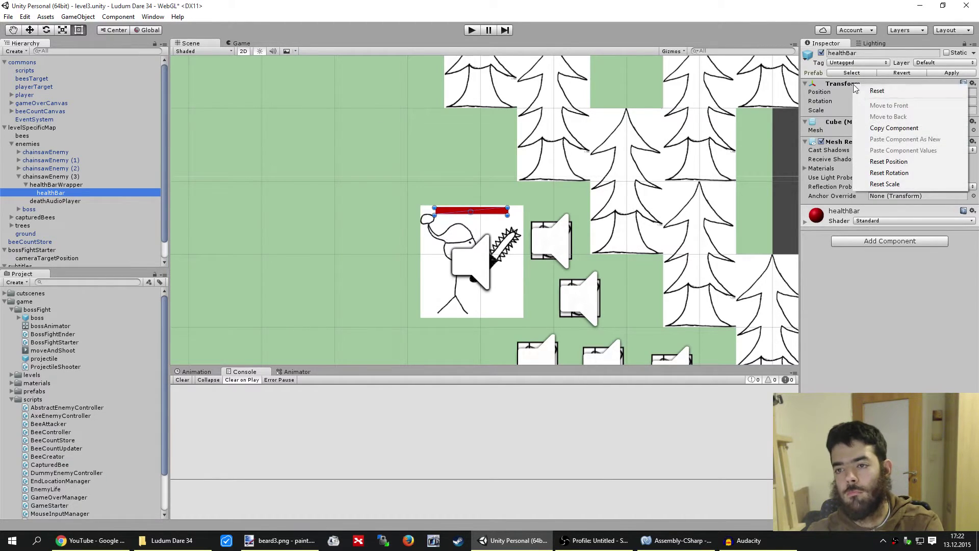
pyautogui.click(866, 93)
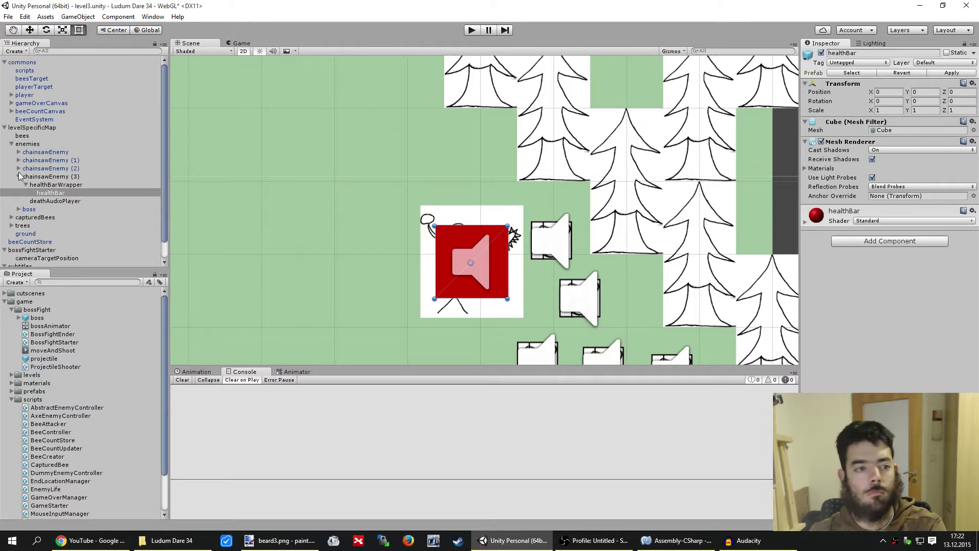
pyautogui.click(44, 185)
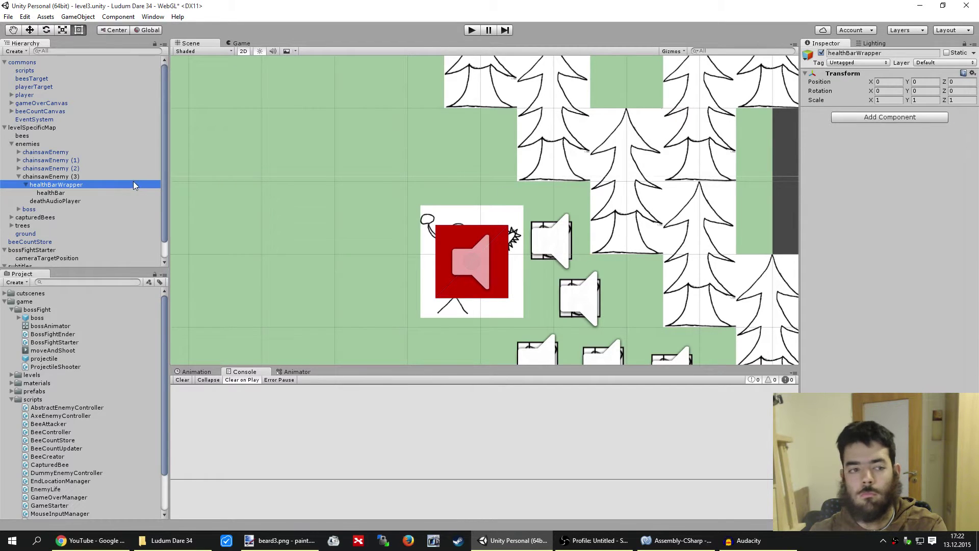
pyautogui.hotkey('ctrl', 'z')
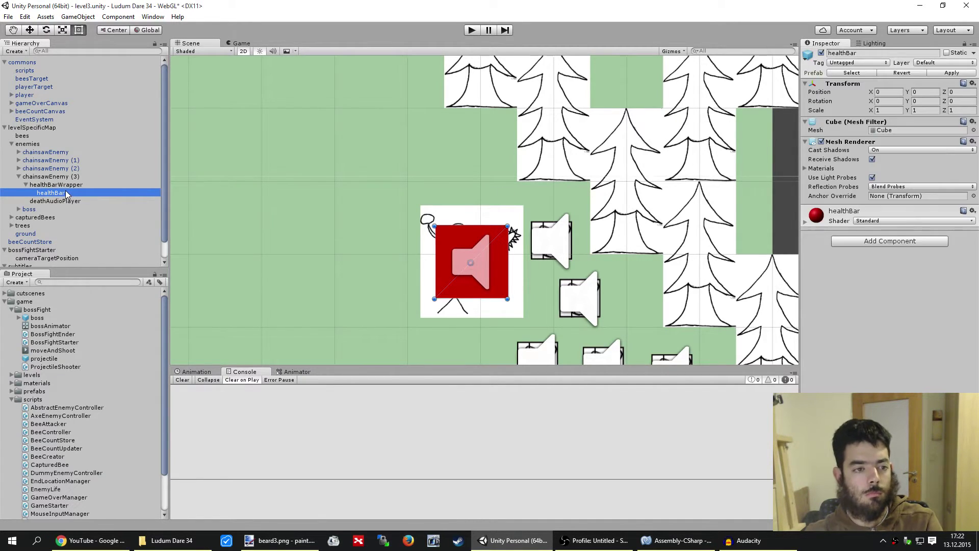
pyautogui.hotkey('ctrl', 'z')
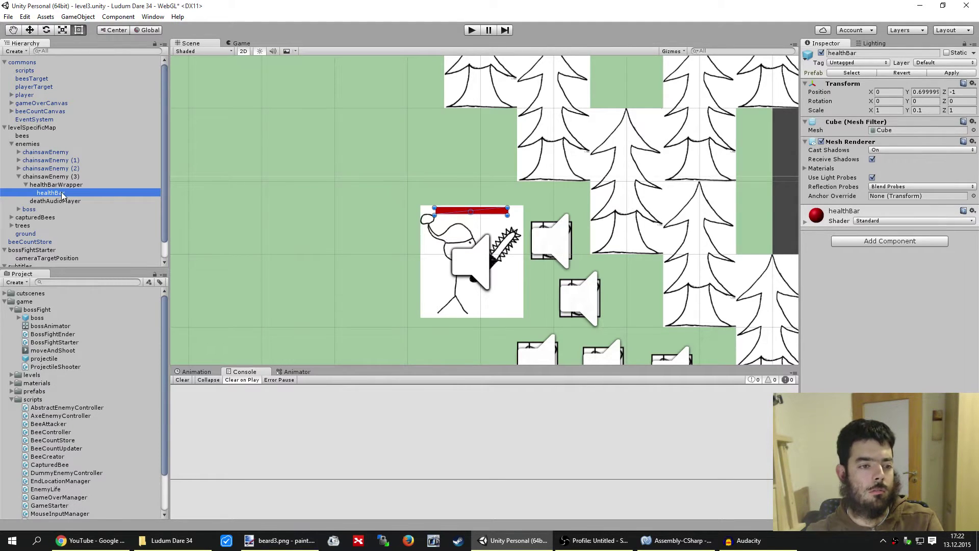
# Reset healthBar's Transform and resize healthBarWrapper to scale 1.51 × 0.1 at Y position 0.94
pyautogui.click(61, 185)
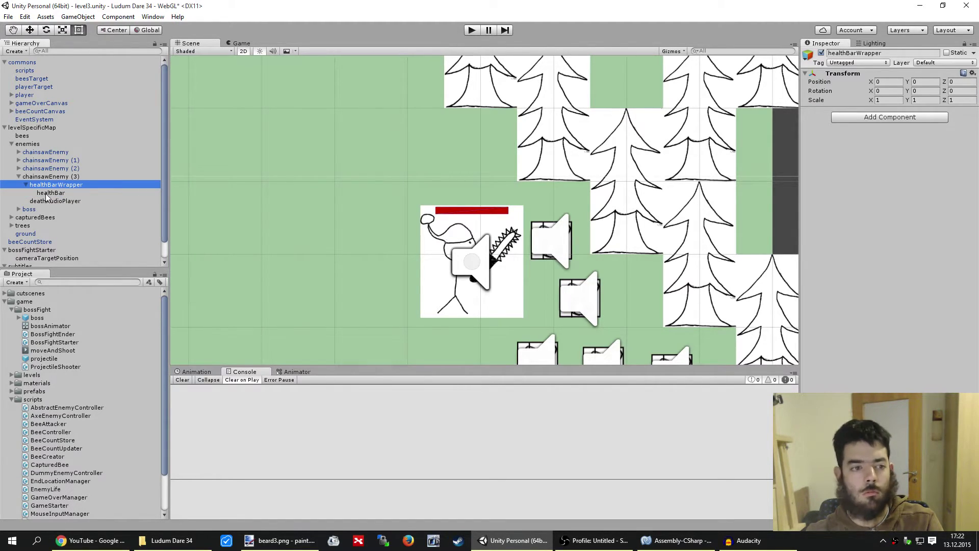
pyautogui.click(47, 193)
pyautogui.click(973, 83)
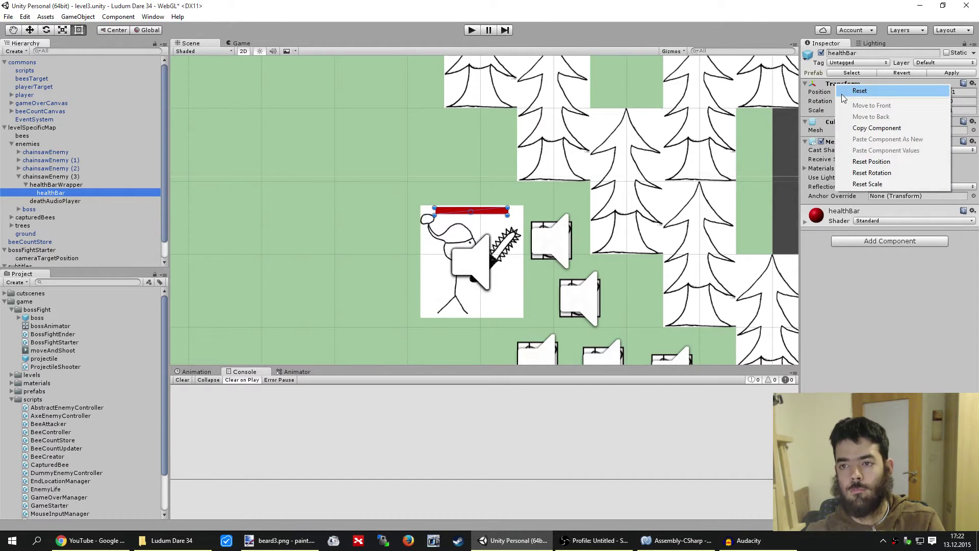
pyautogui.click(844, 89)
pyautogui.click(61, 185)
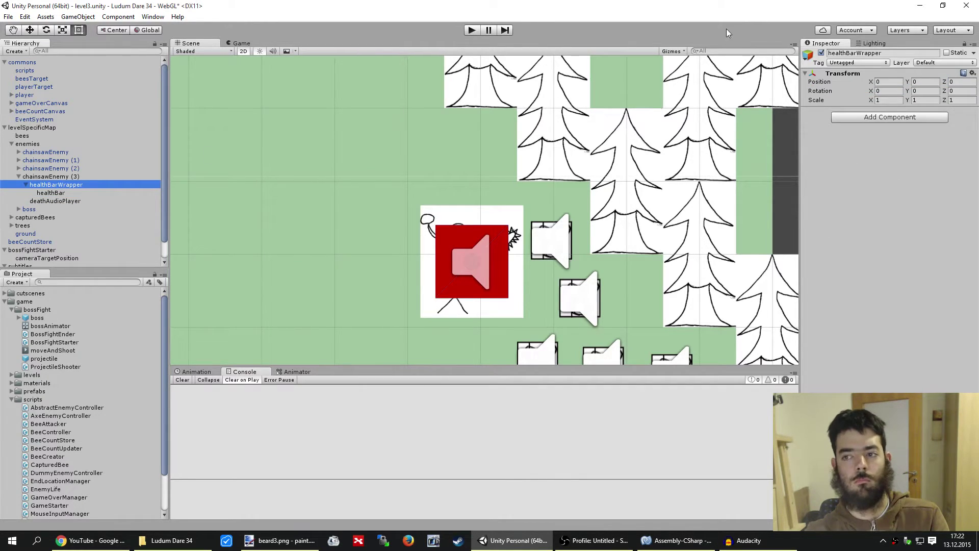
pyautogui.write('.51')
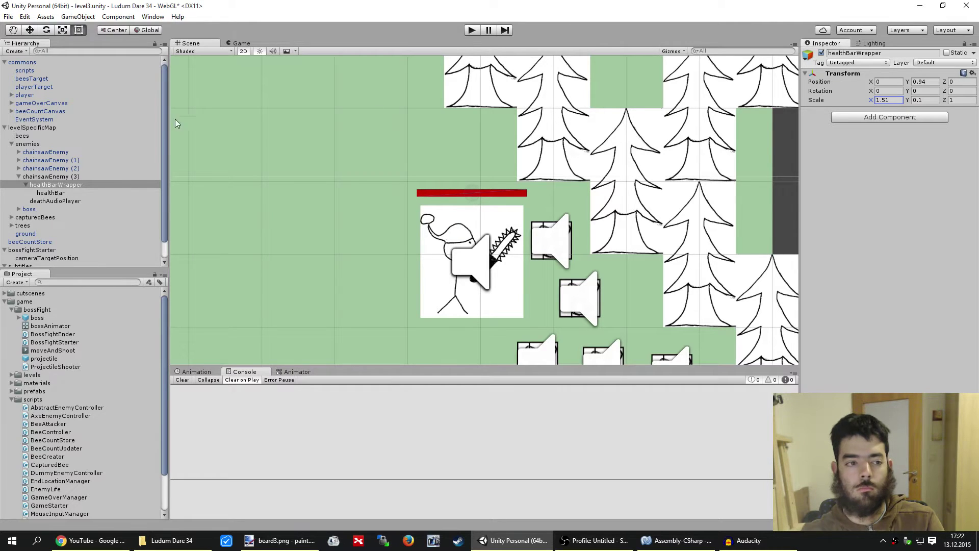
# Apply the chainsawEnemy (3) changes to its prefab and start a play-test
pyautogui.click(51, 194)
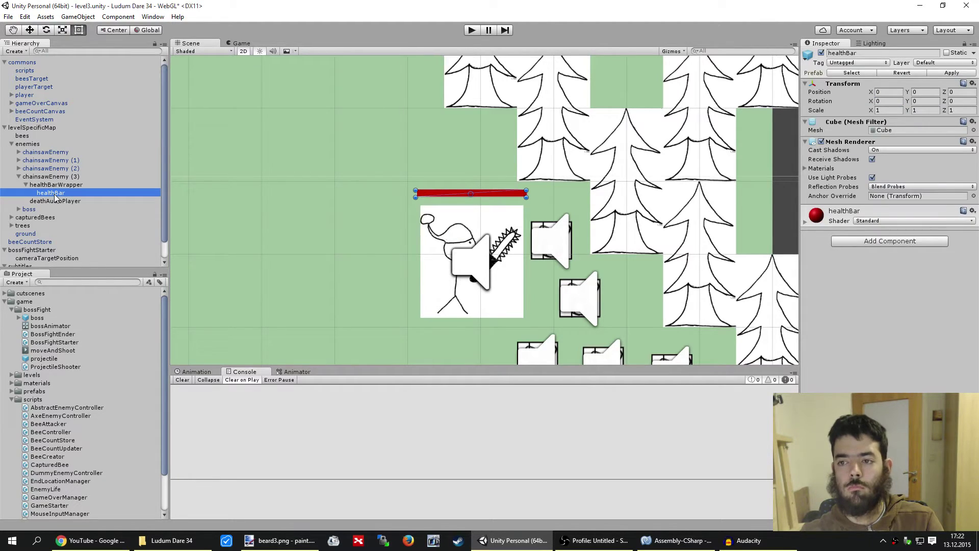
pyautogui.click(33, 186)
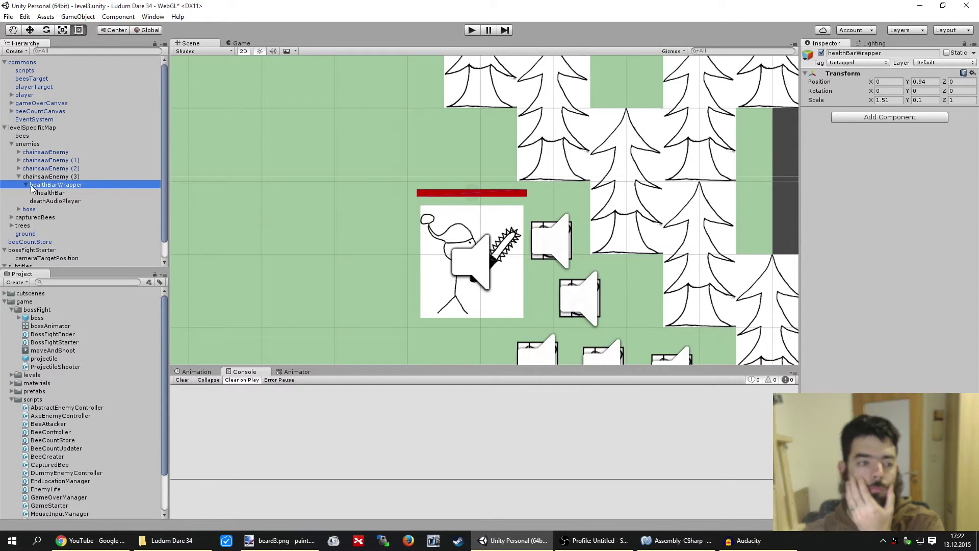
pyautogui.click(18, 177)
pyautogui.click(34, 178)
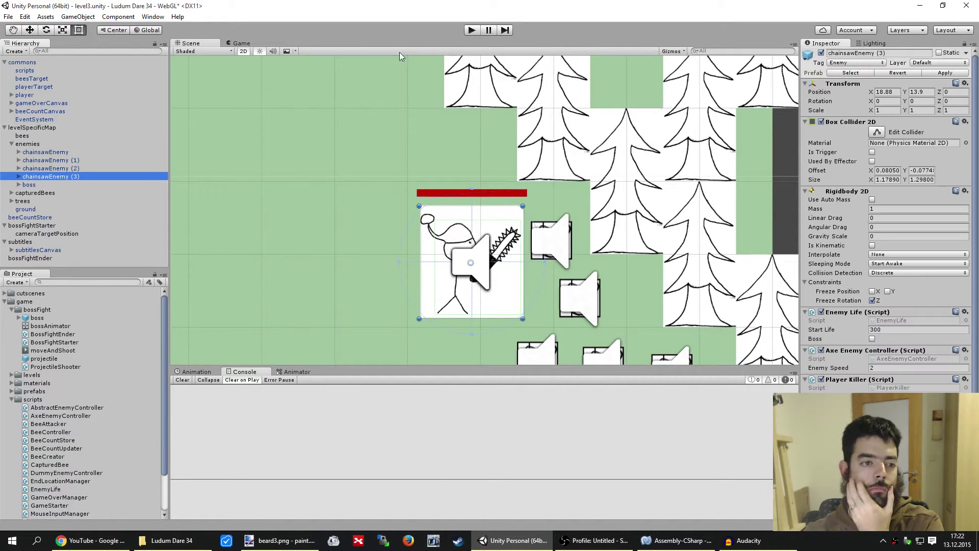
pyautogui.click(937, 74)
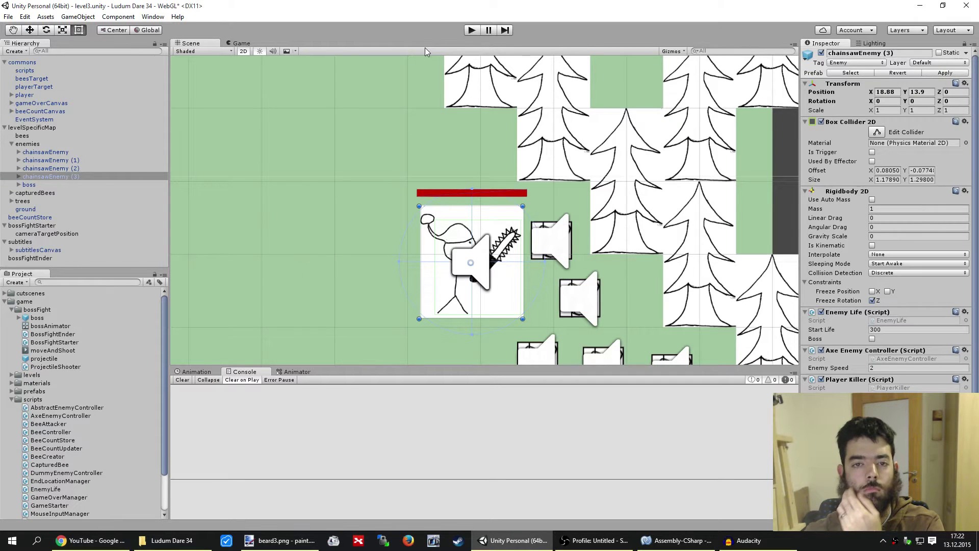
pyautogui.click(470, 32)
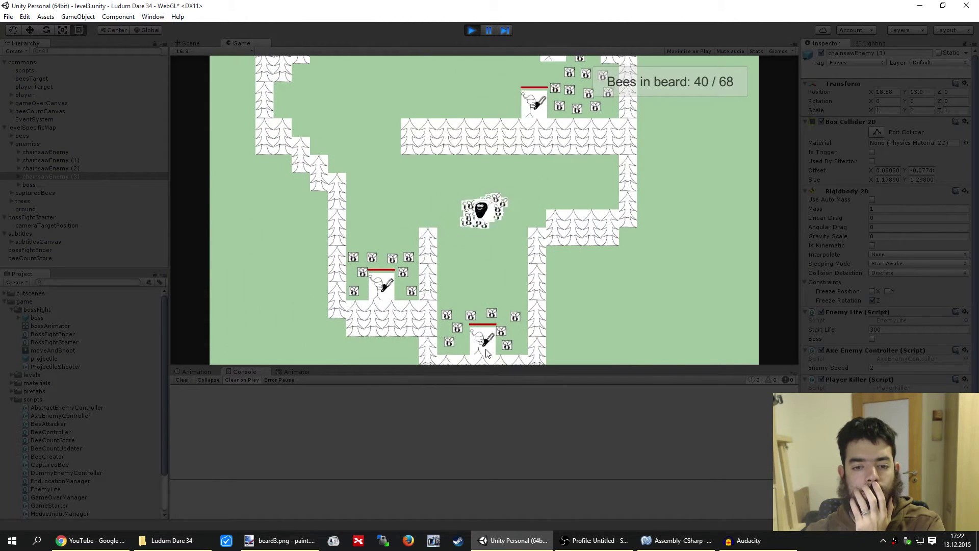
# Send the bees at the first chainsaw enemies and walk into the pen to collect the freed bees
pyautogui.click(486, 346)
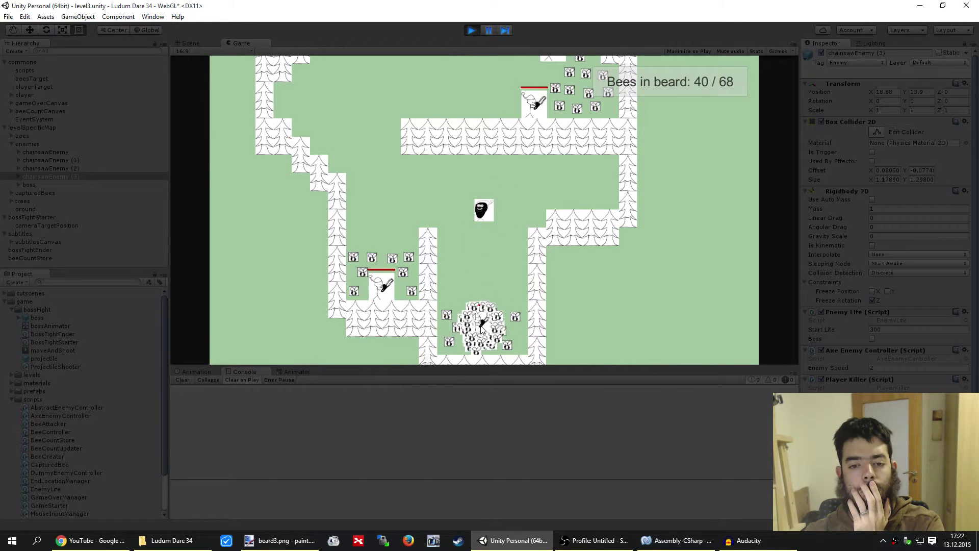
pyautogui.press('s')
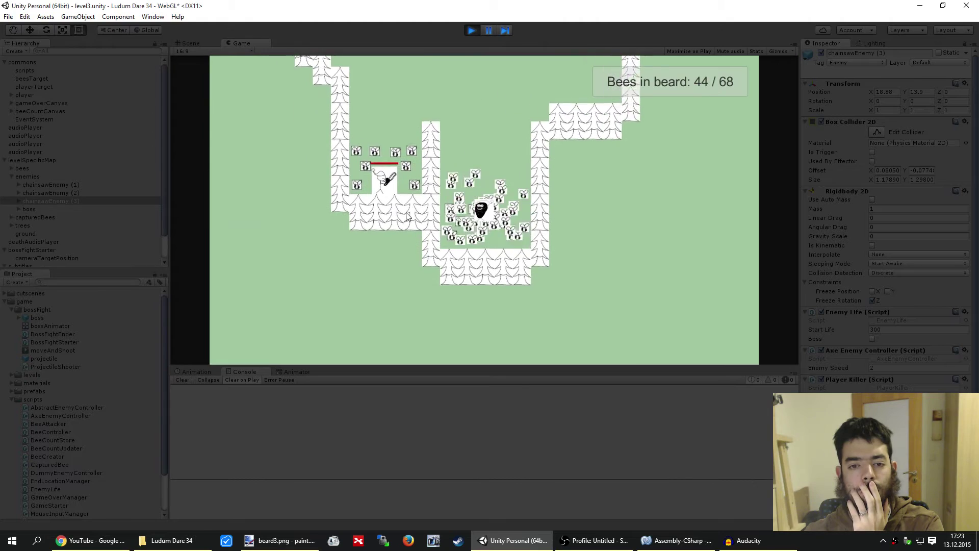
pyautogui.press('w')
pyautogui.press('a')
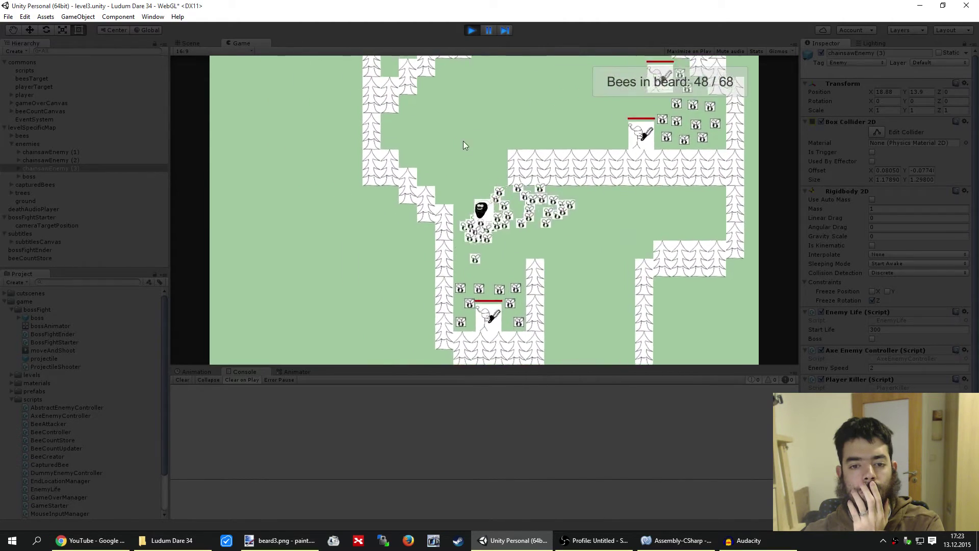
pyautogui.click(500, 357)
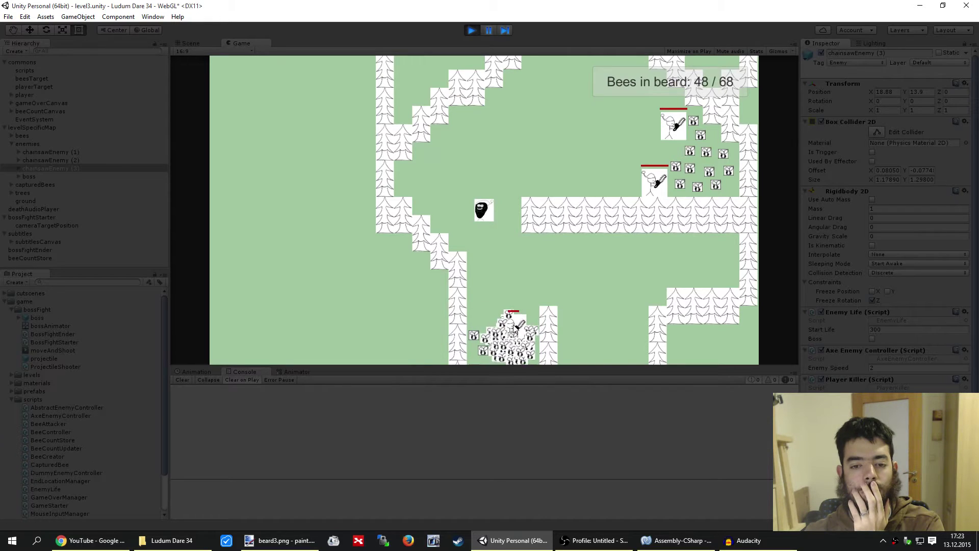
pyautogui.press('s')
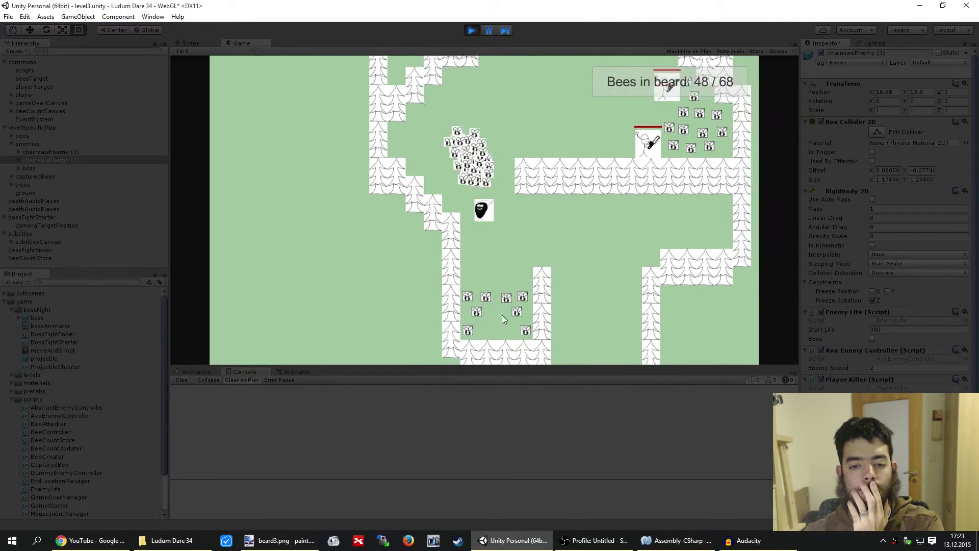
pyautogui.press('s')
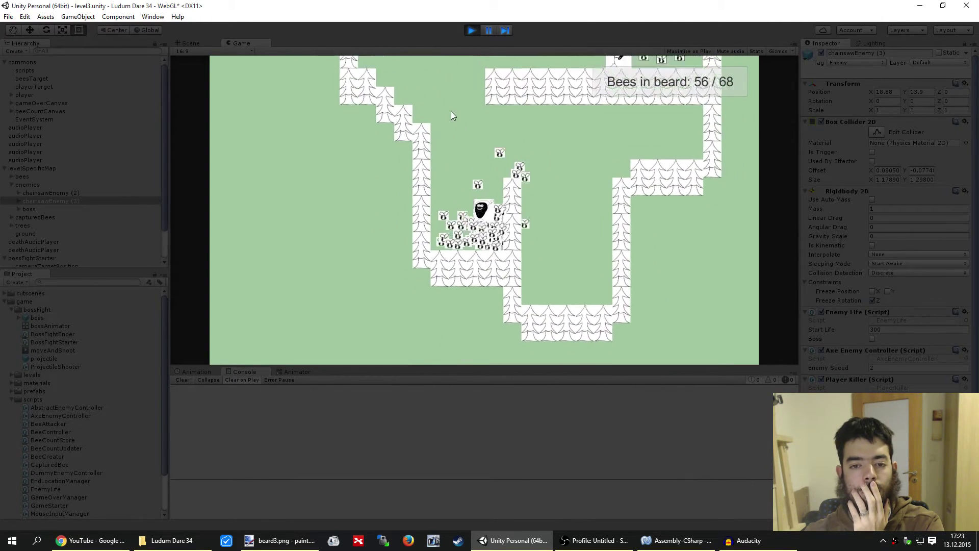
pyautogui.press('w')
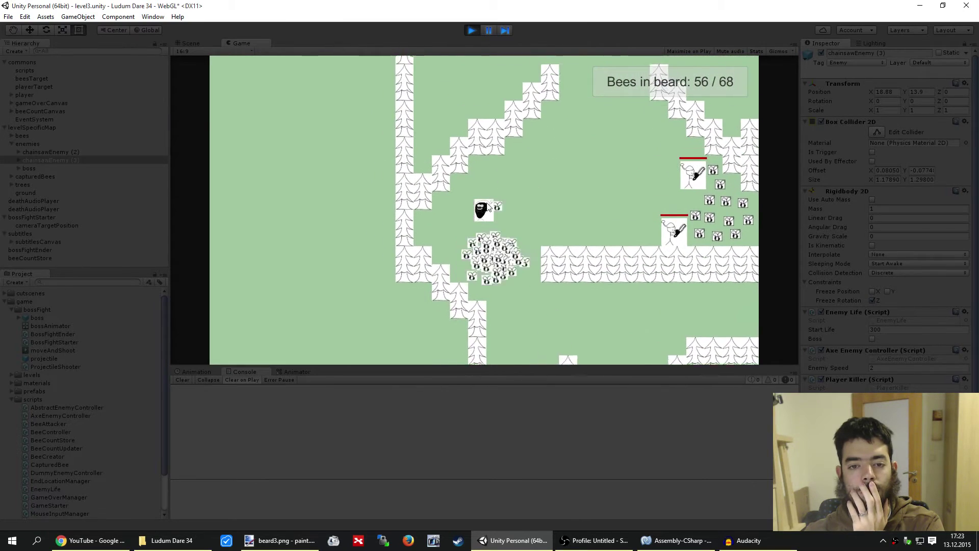
# Steer the swarm onto the last two chainsaw enemies, gather all 68 bees, and head toward the boss
pyautogui.click(666, 235)
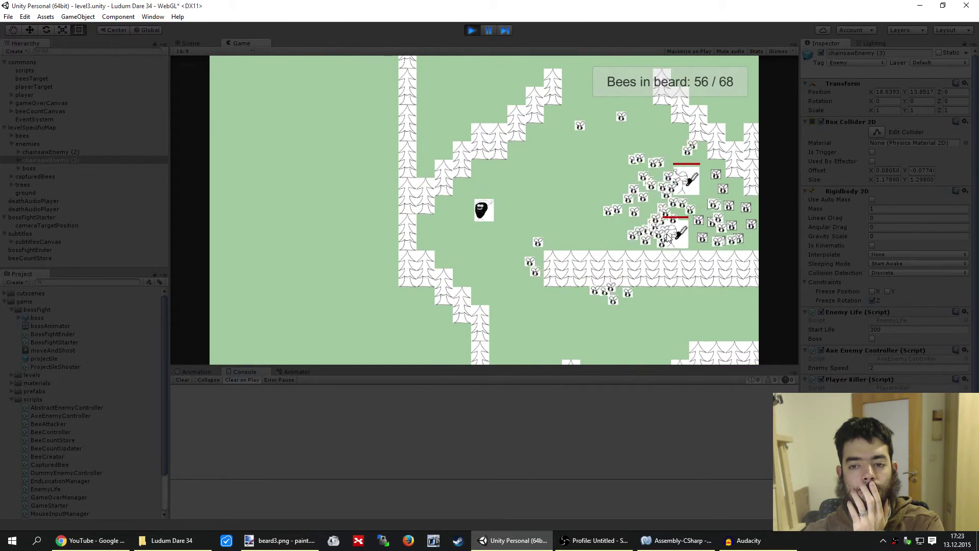
pyautogui.moveTo(668, 237)
pyautogui.mouseDown()
pyautogui.moveTo(717, 244)
pyautogui.moveTo(567, 201)
pyautogui.moveTo(572, 176)
pyautogui.moveTo(686, 216)
pyautogui.mouseUp()
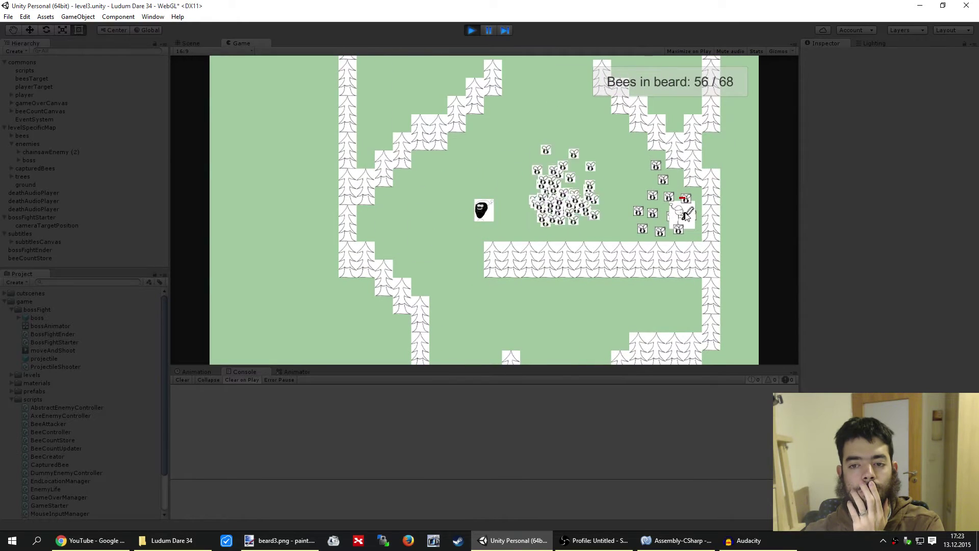
pyautogui.moveTo(685, 215); pyautogui.dragTo(689, 216)
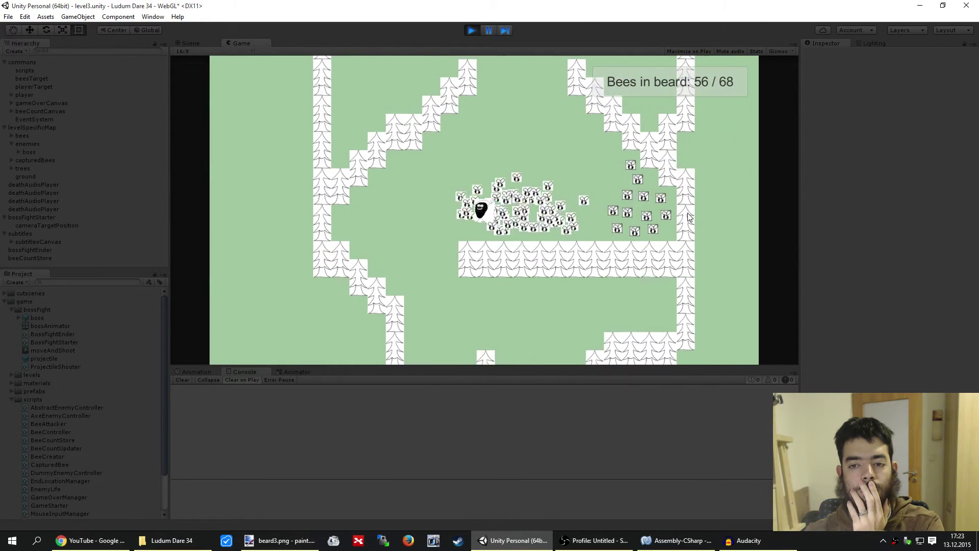
pyautogui.press('d')
pyautogui.press('w')
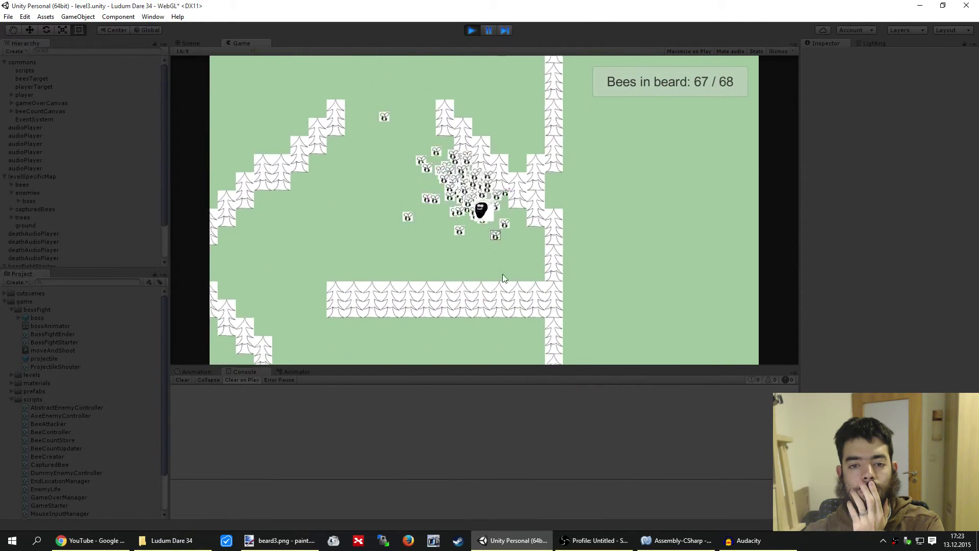
pyautogui.press('w')
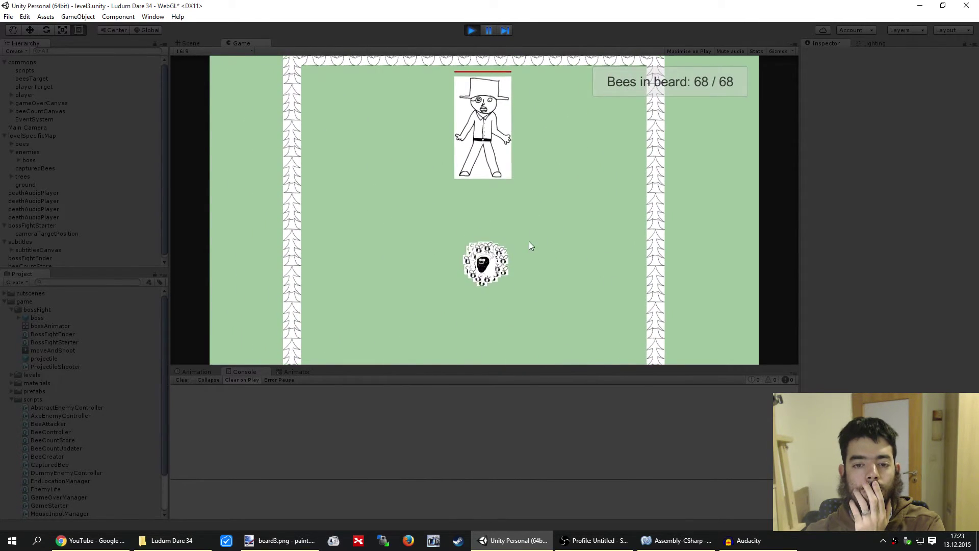
# Repeatedly send the bee swarm onto the boss, recalling bees and dodging its paper projectiles
pyautogui.moveTo(528, 246); pyautogui.dragTo(432, 249)
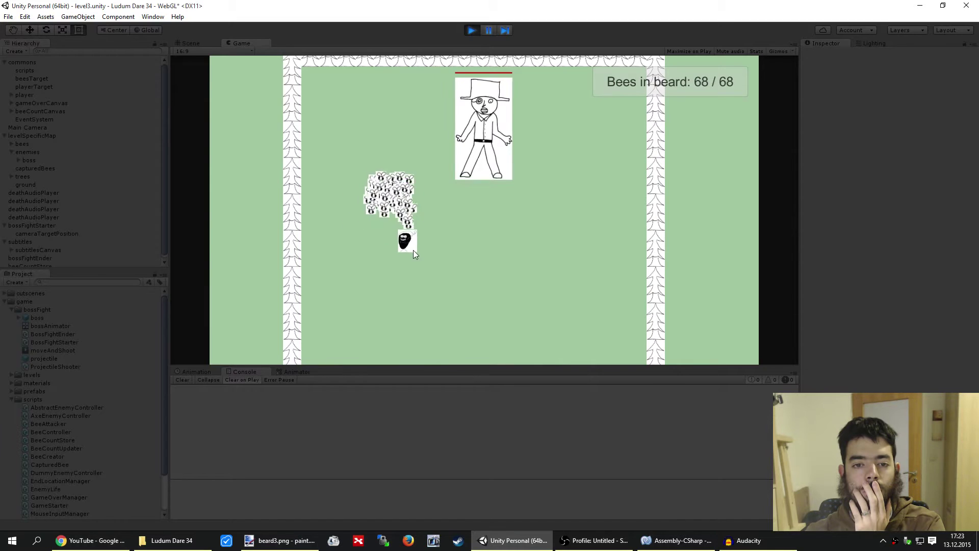
pyautogui.click(512, 145)
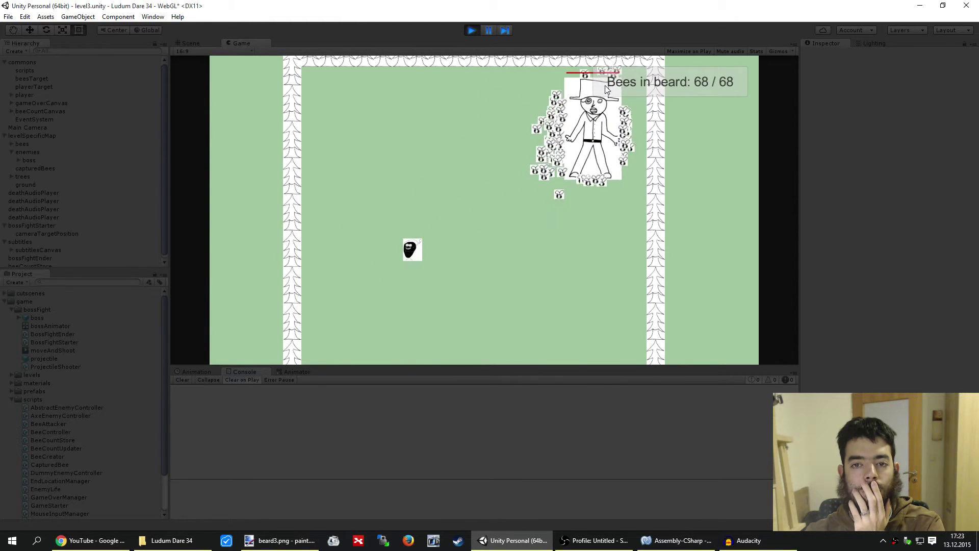
pyautogui.click(578, 236)
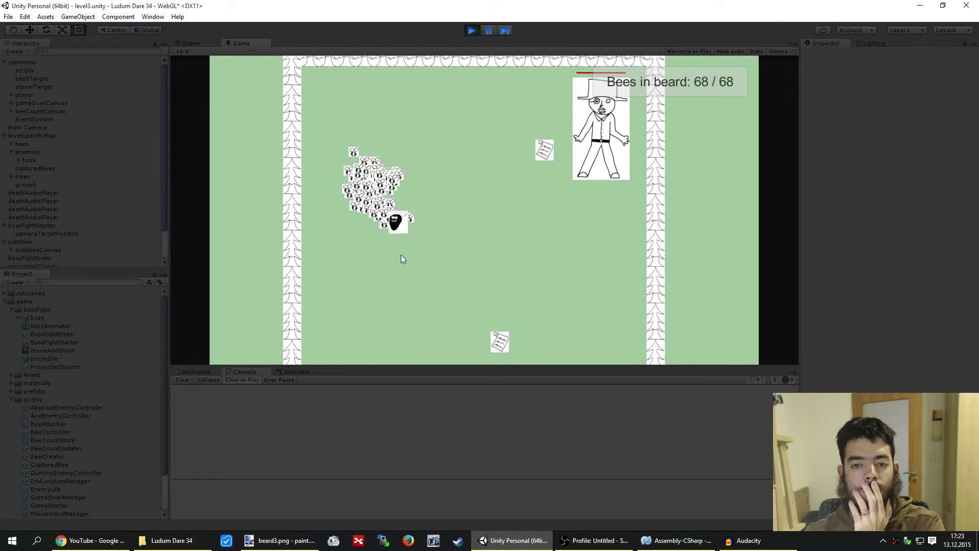
pyautogui.click(616, 126)
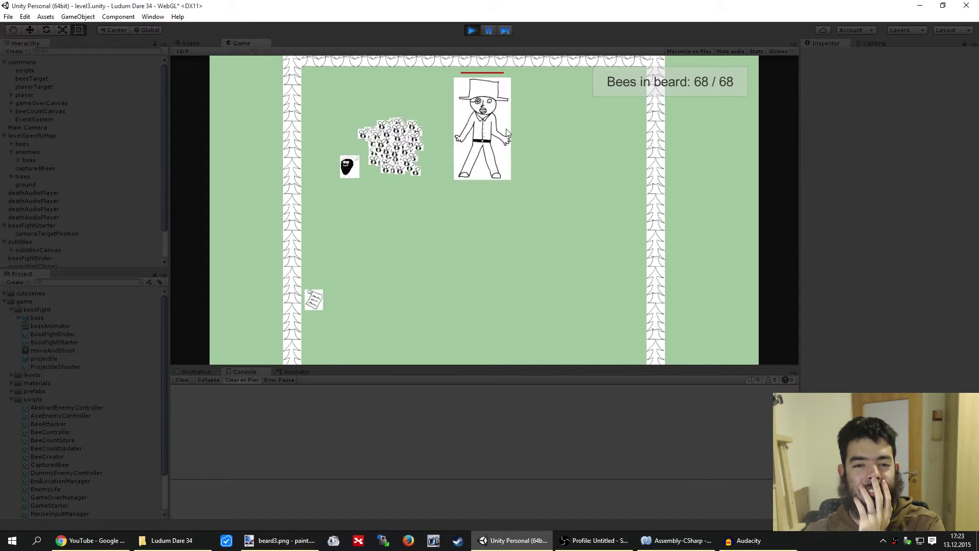
pyautogui.click(442, 147)
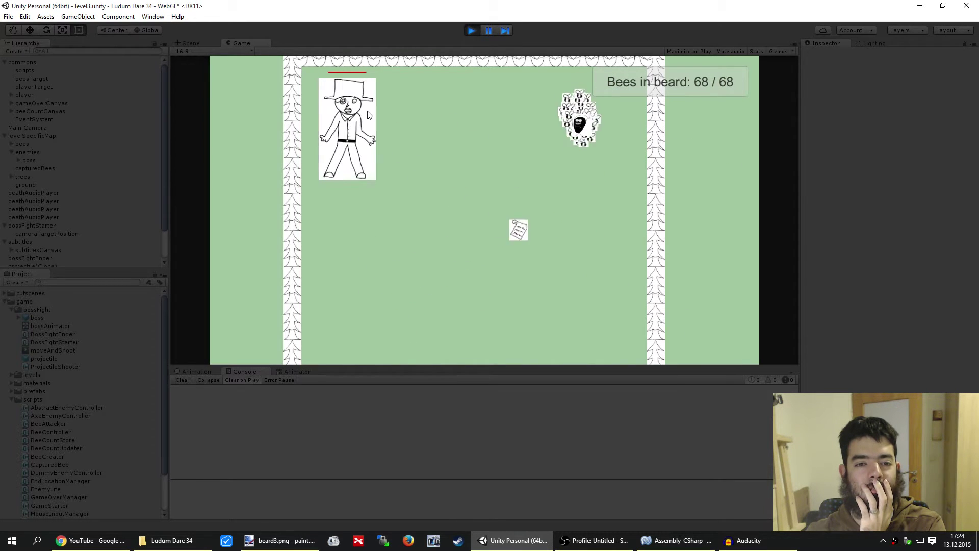
pyautogui.click(376, 120)
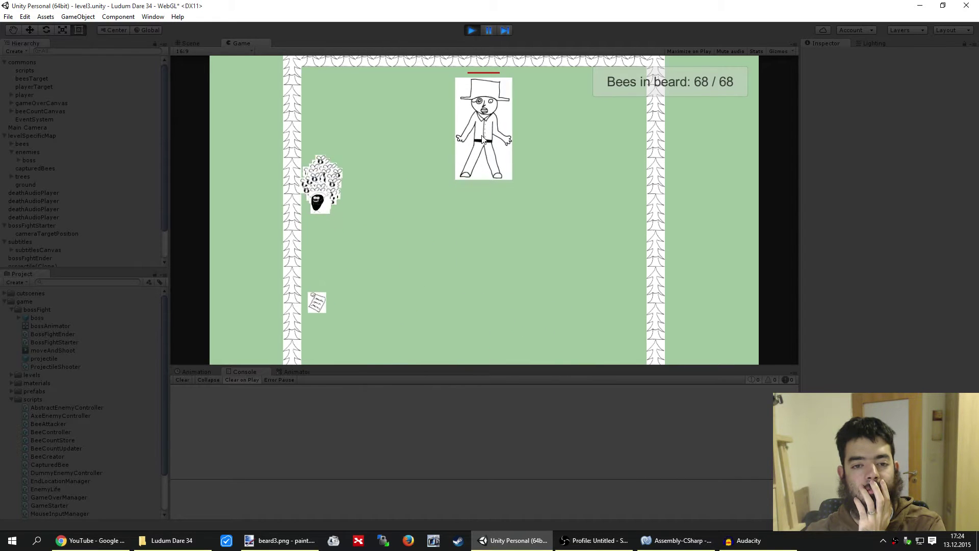
pyautogui.click(530, 160)
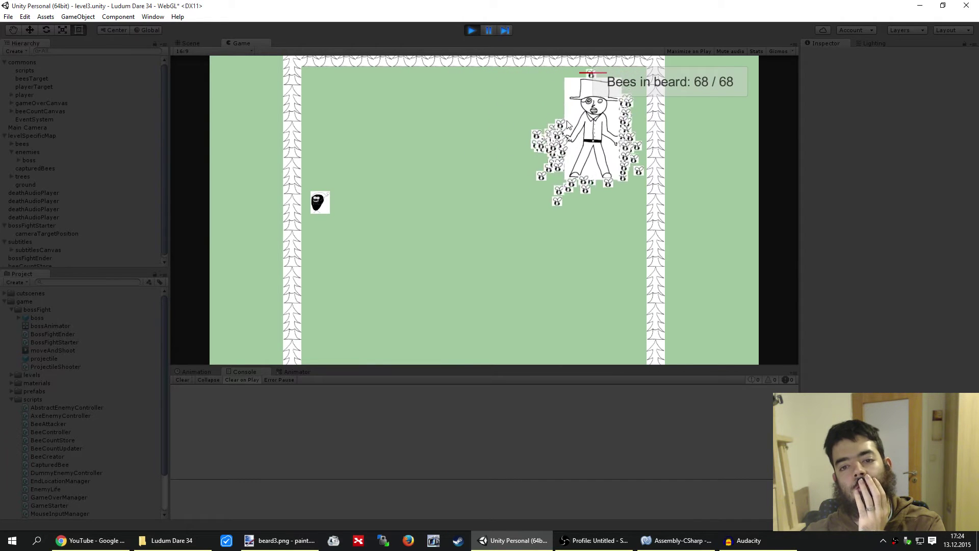
pyautogui.moveTo(525, 274)
pyautogui.mouseDown()
pyautogui.moveTo(584, 255)
pyautogui.moveTo(573, 289)
pyautogui.mouseUp()
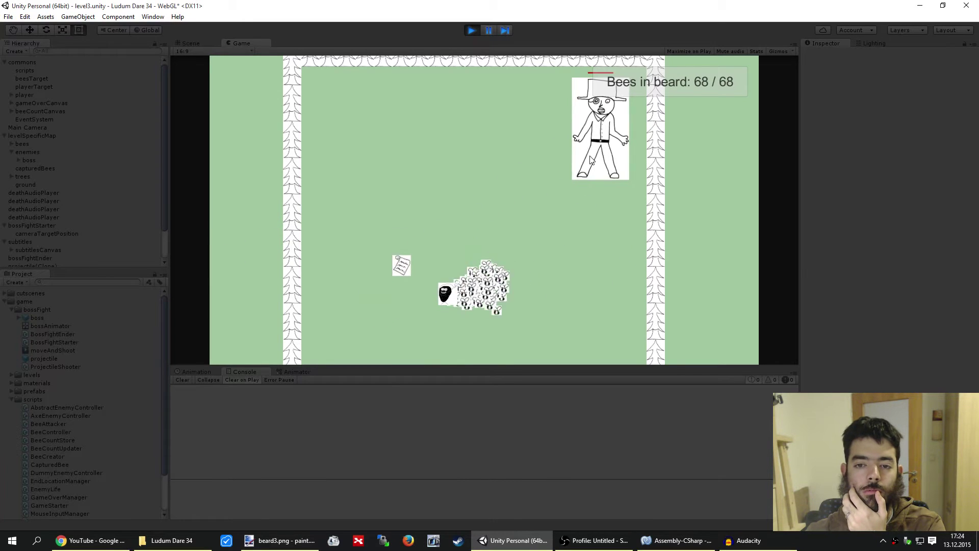
# Dodge projectiles and keep sending the bee swarm at the level3 boss until the menu scene loads
pyautogui.rightClick(530, 136)
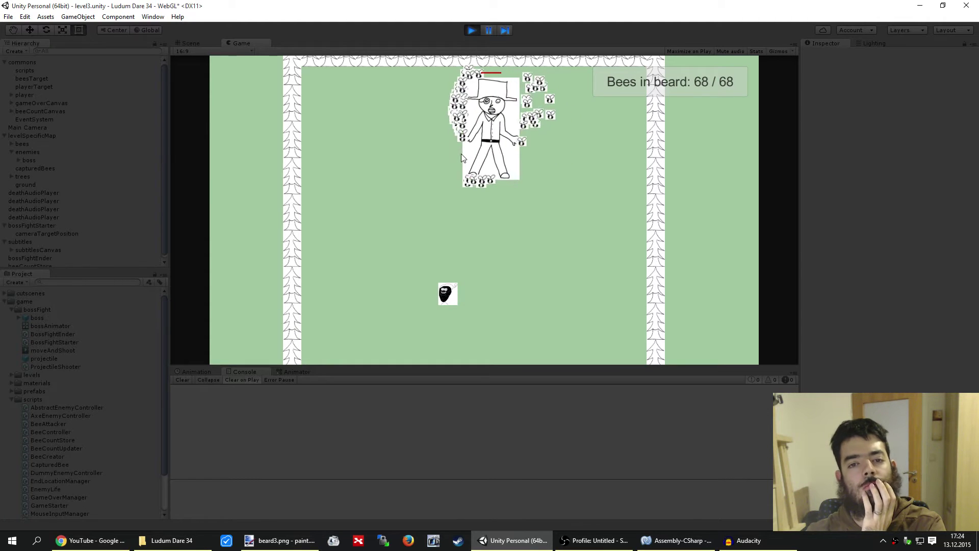
pyautogui.click(536, 273)
pyautogui.moveTo(536, 273)
pyautogui.mouseDown()
pyautogui.moveTo(427, 268)
pyautogui.moveTo(551, 159)
pyautogui.mouseUp()
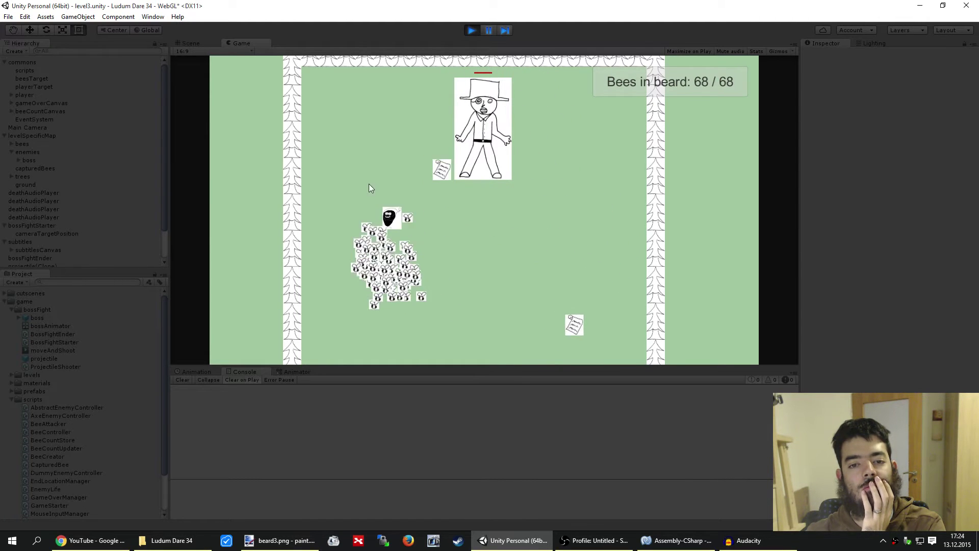
pyautogui.moveTo(552, 159)
pyautogui.mouseDown(button='right')
pyautogui.moveTo(436, 143)
pyautogui.moveTo(339, 149)
pyautogui.moveTo(408, 204)
pyautogui.mouseUp(button='right')
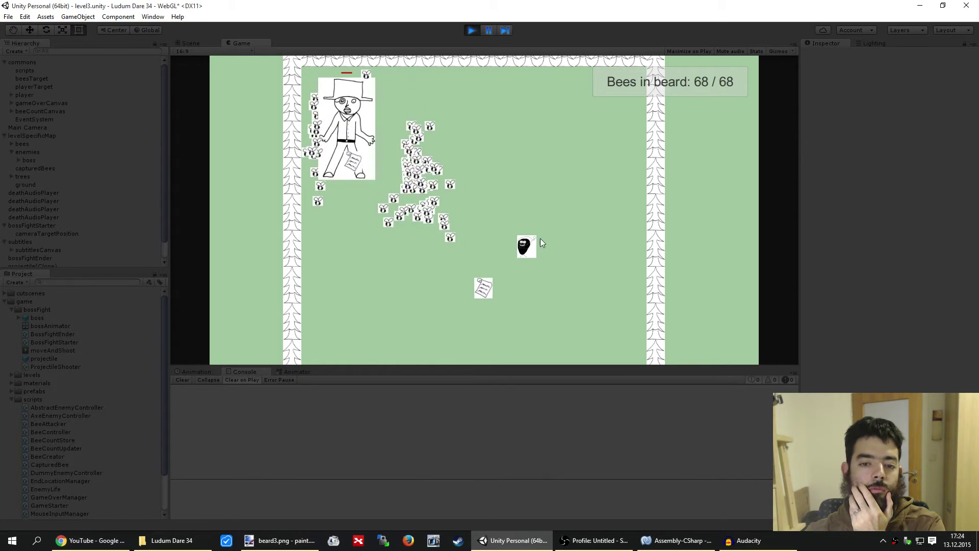
pyautogui.moveTo(493, 281); pyautogui.dragTo(603, 228)
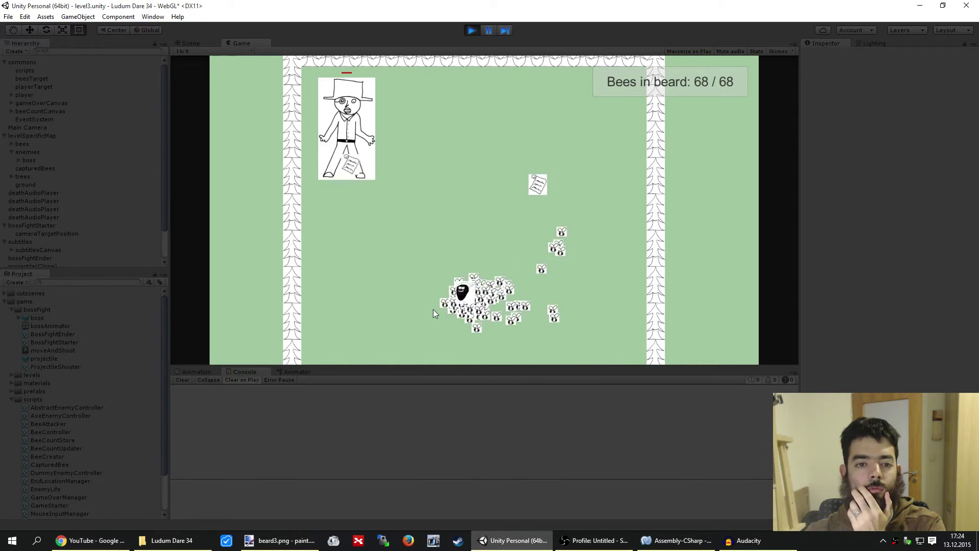
pyautogui.moveTo(604, 229)
pyautogui.mouseDown(button='right')
pyautogui.moveTo(382, 137)
pyautogui.moveTo(477, 128)
pyautogui.mouseUp(button='right')
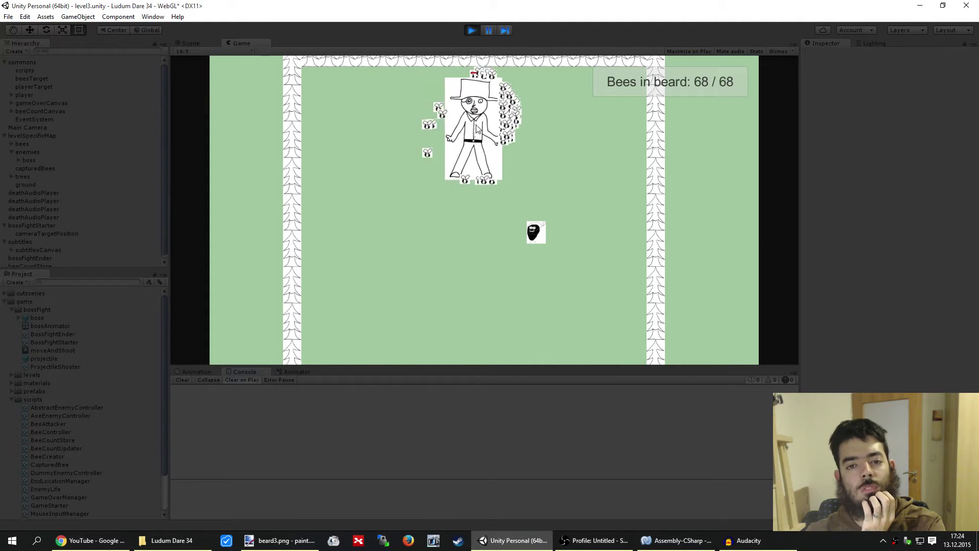
pyautogui.moveTo(477, 128)
pyautogui.mouseDown()
pyautogui.moveTo(616, 278)
pyautogui.moveTo(373, 292)
pyautogui.moveTo(525, 280)
pyautogui.mouseUp()
pyautogui.rightClick(525, 145)
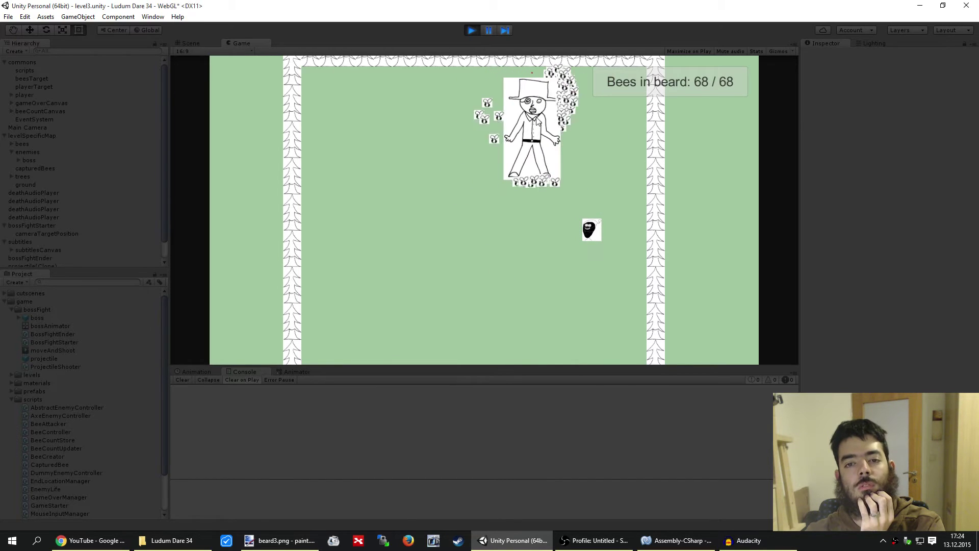
pyautogui.moveTo(574, 162)
pyautogui.mouseDown()
pyautogui.moveTo(464, 225)
pyautogui.moveTo(509, 231)
pyautogui.moveTo(413, 158)
pyautogui.moveTo(531, 179)
pyautogui.moveTo(416, 229)
pyautogui.moveTo(534, 174)
pyautogui.moveTo(478, 246)
pyautogui.moveTo(389, 228)
pyautogui.moveTo(516, 140)
pyautogui.mouseUp()
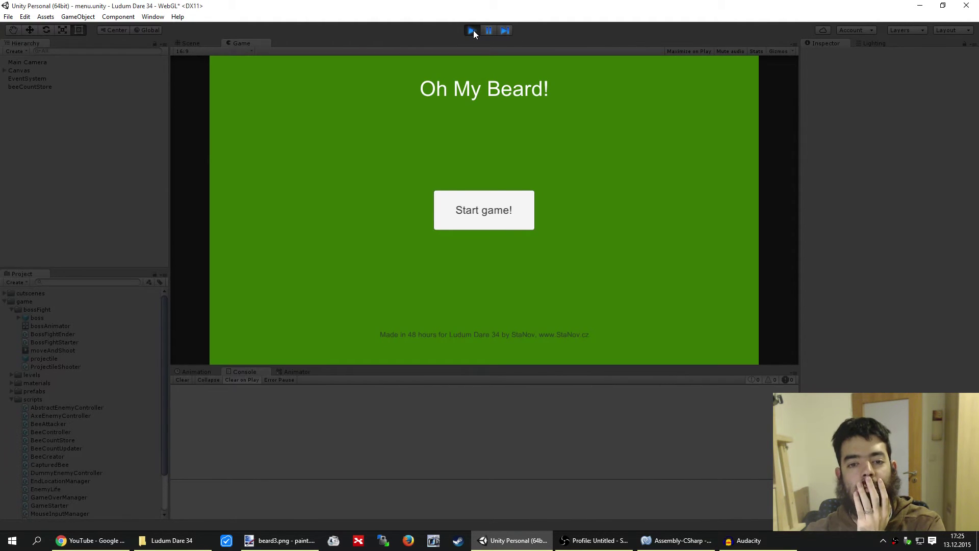
# Stop the playtest and collapse the scripts folder in the Project panel
pyautogui.click(473, 30)
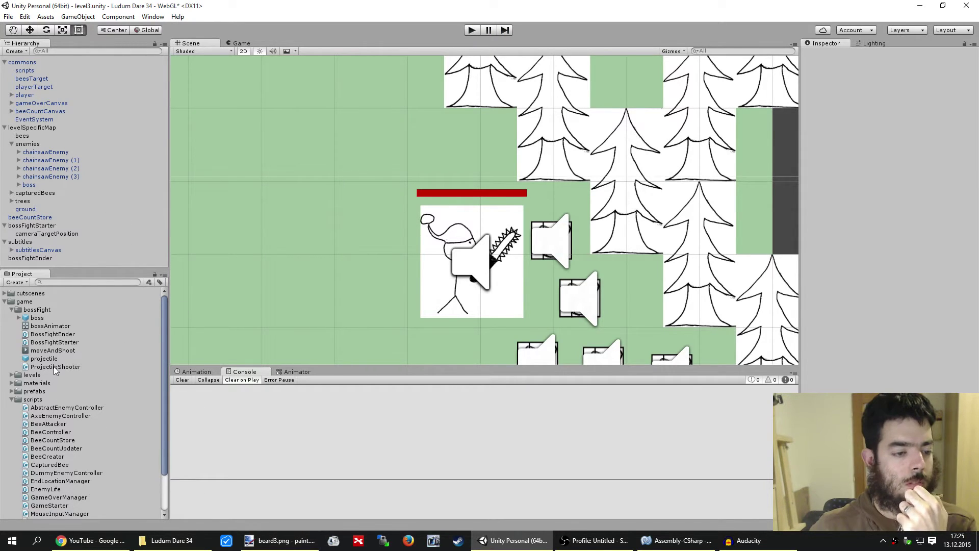
pyautogui.scroll(-3, 53, 390)
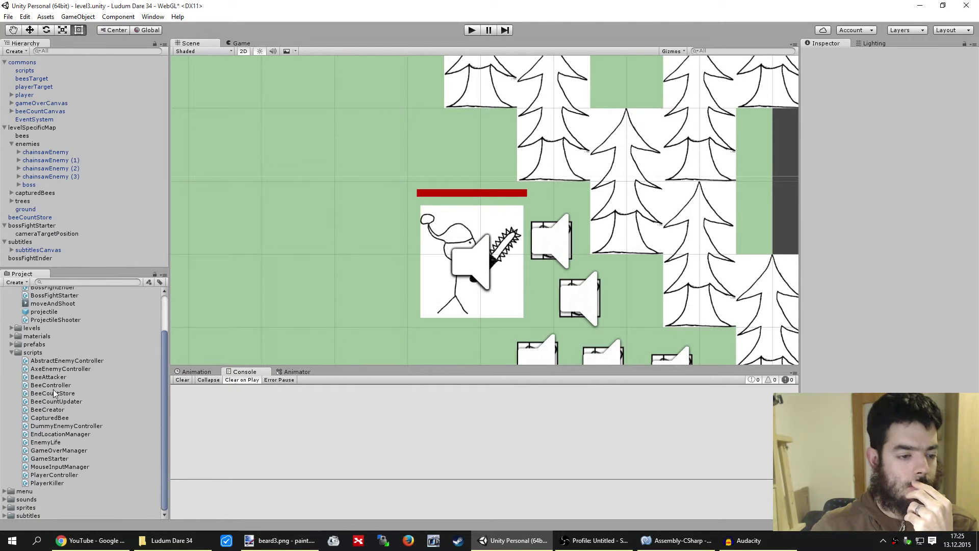
pyautogui.scroll(2, 34, 389)
pyautogui.click(12, 384)
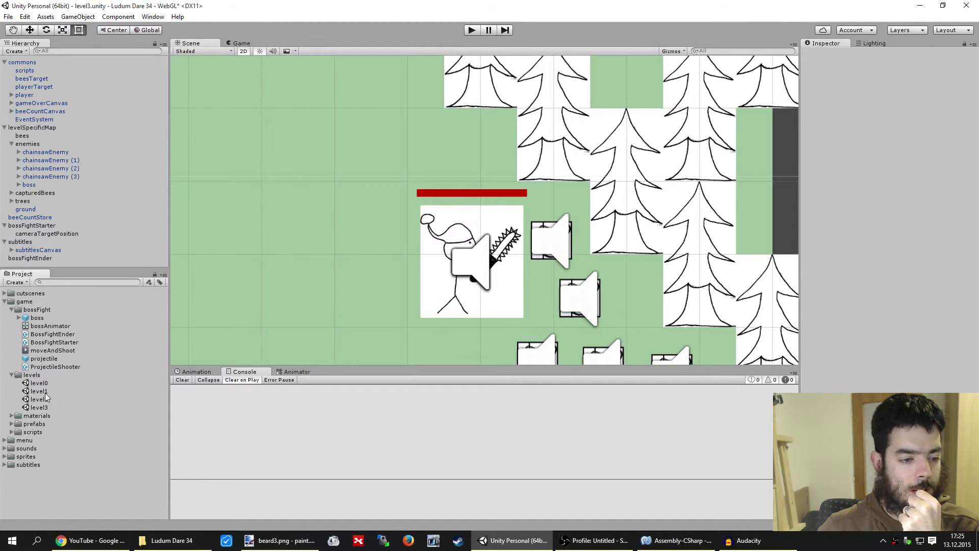
# Open the level1 scene, answering the unsaved-scene prompt, then zoom in and select a dummy enemy
pyautogui.doubleClick(45, 392)
pyautogui.click(478, 293)
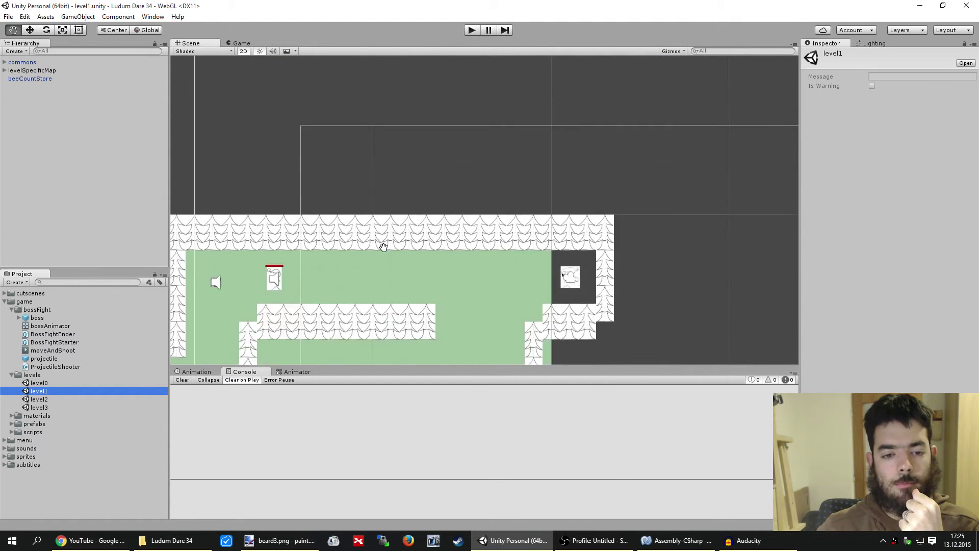
pyautogui.scroll(1, 422, 191)
pyautogui.scroll(1, 393, 116)
pyautogui.scroll(1, 391, 115)
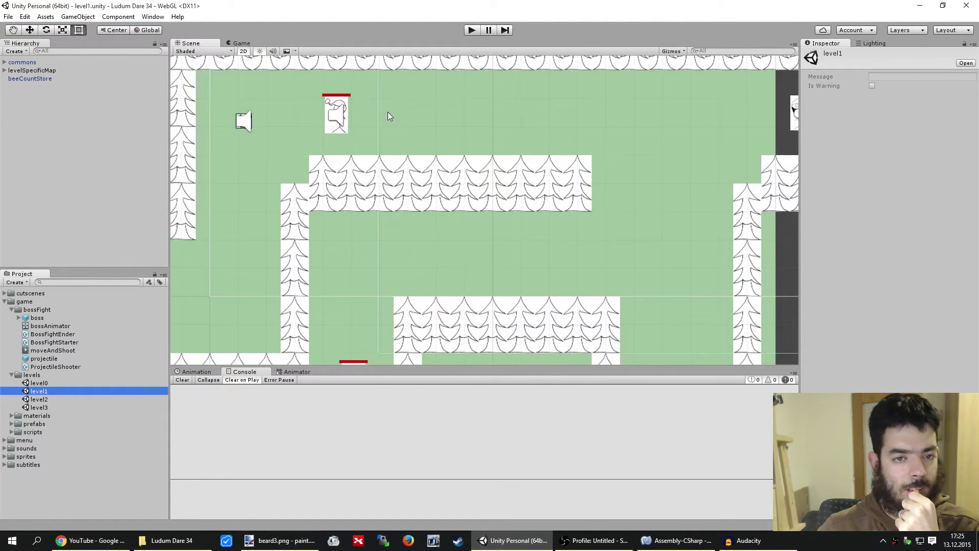
pyautogui.scroll(2, 390, 114)
pyautogui.scroll(2, 479, 191)
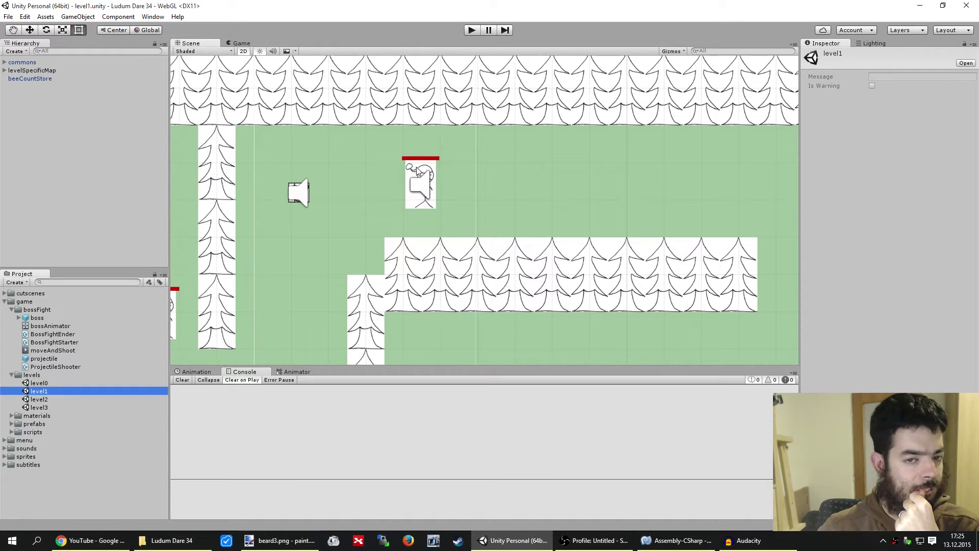
pyautogui.click(416, 167)
pyautogui.click(413, 168)
# Select dummyEnemy (4) in the Scene view and expand its children in the Hierarchy
pyautogui.click(414, 168)
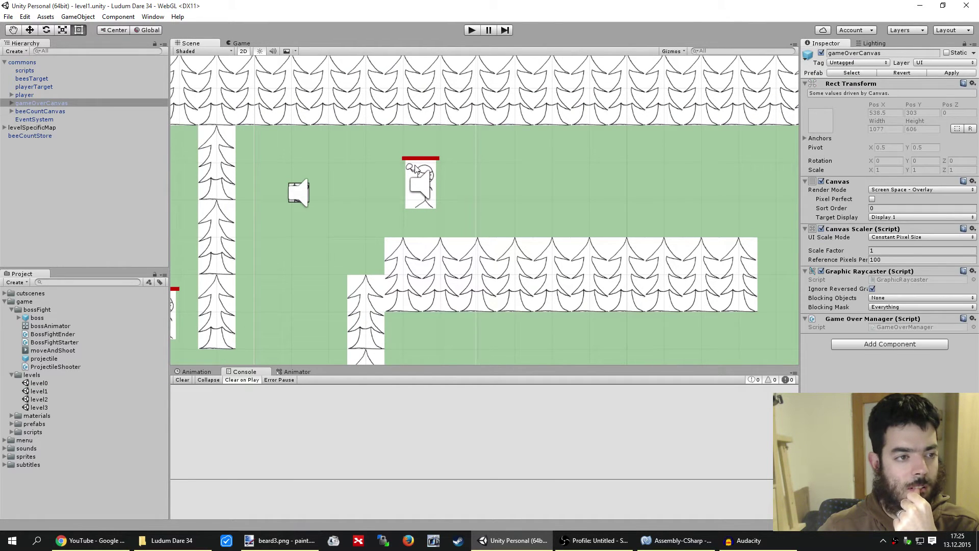
pyautogui.click(415, 168)
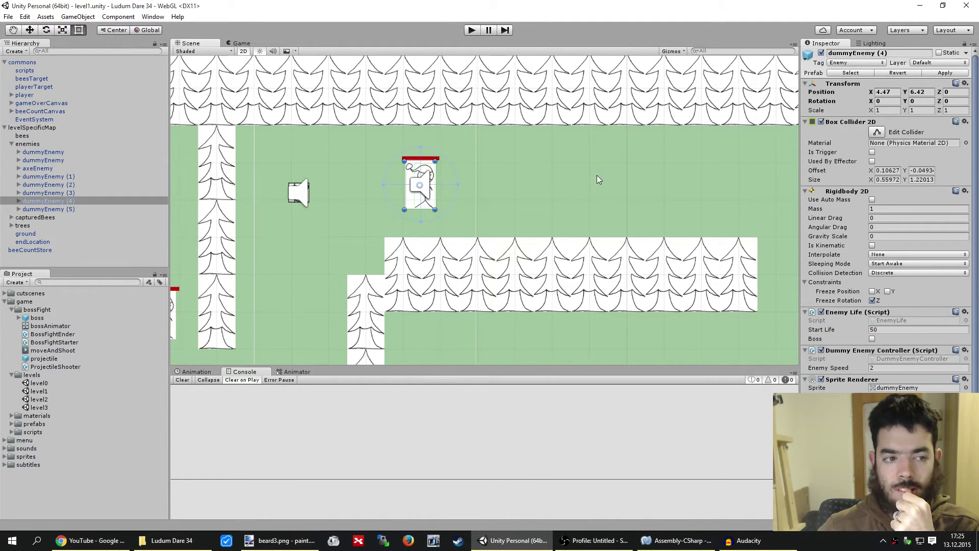
pyautogui.moveTo(584, 163); pyautogui.dragTo(572, 186, button='middle')
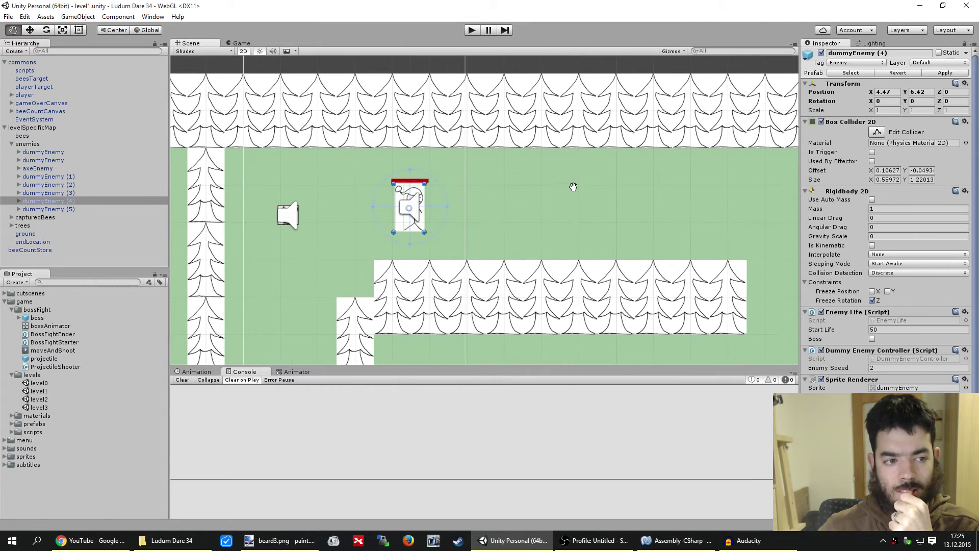
pyautogui.click(18, 202)
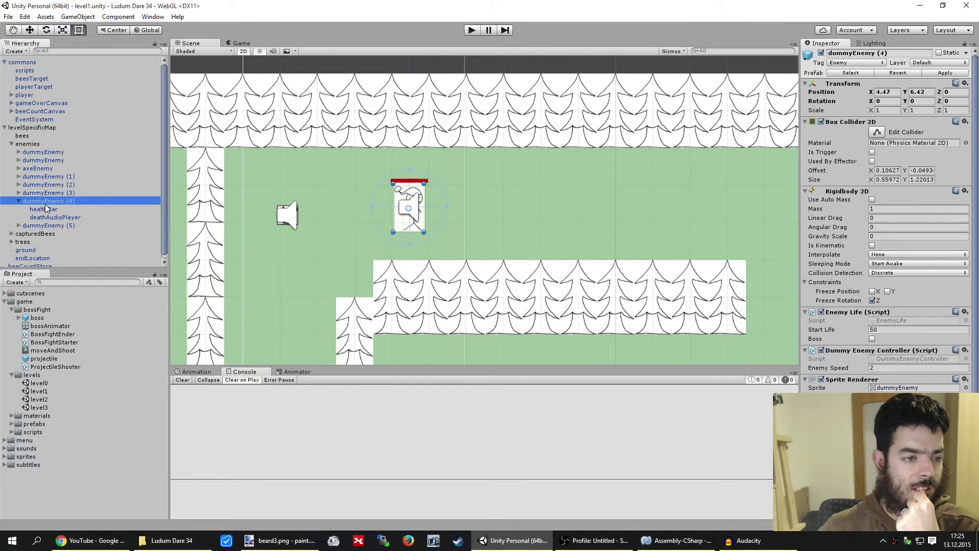
# Add an empty child 'healthBarWrapper' under dummyEnemy (4) and move healthBar into it
pyautogui.rightClick(46, 202)
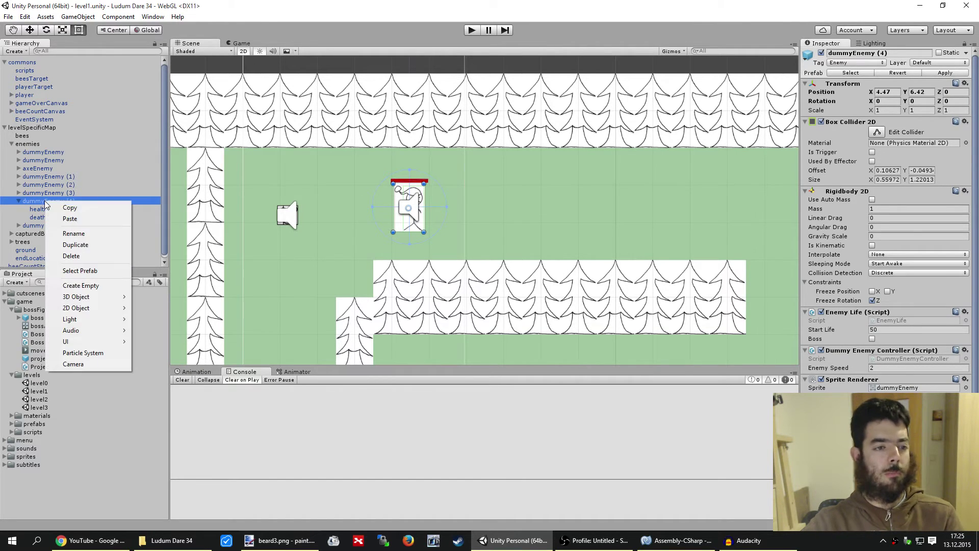
pyautogui.click(78, 285)
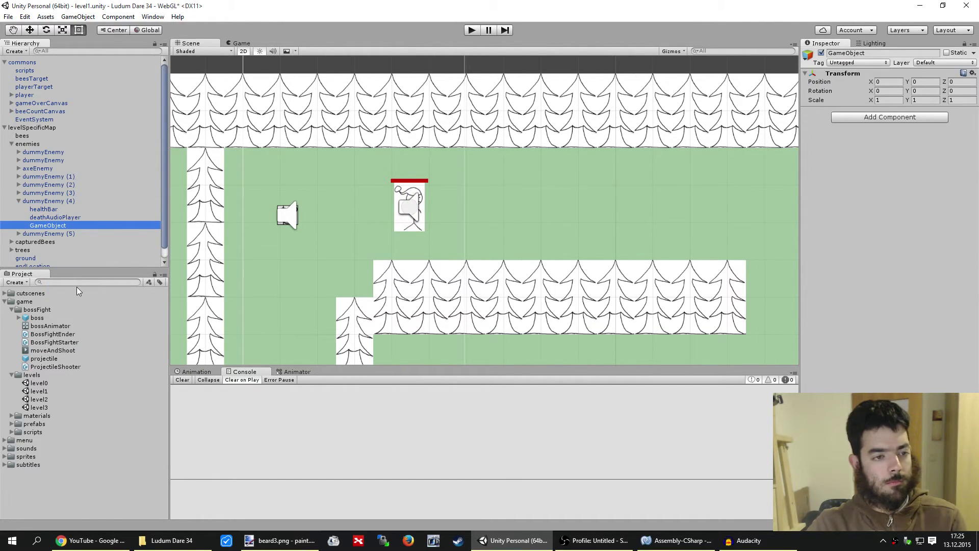
pyautogui.press('F2')
pyautogui.write('healt')
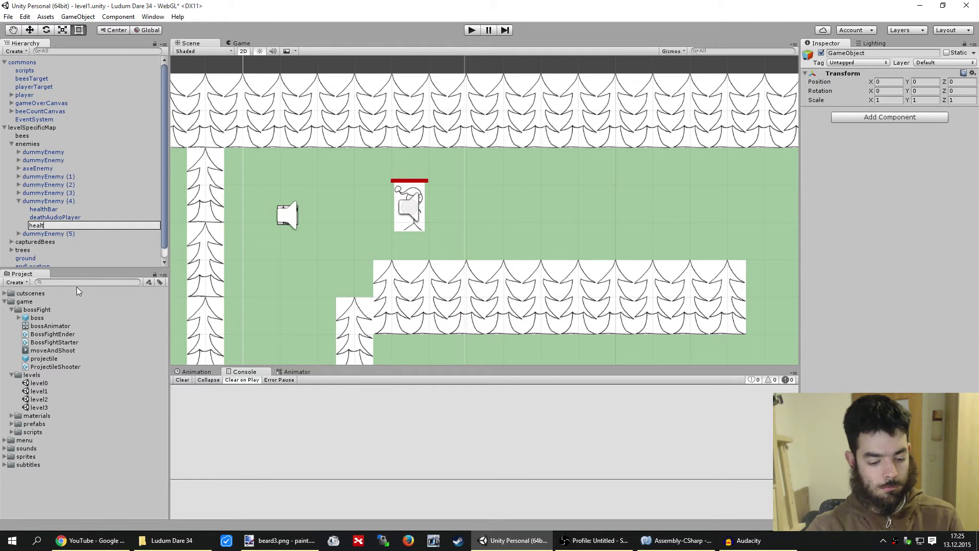
pyautogui.write('hBarWrapper')
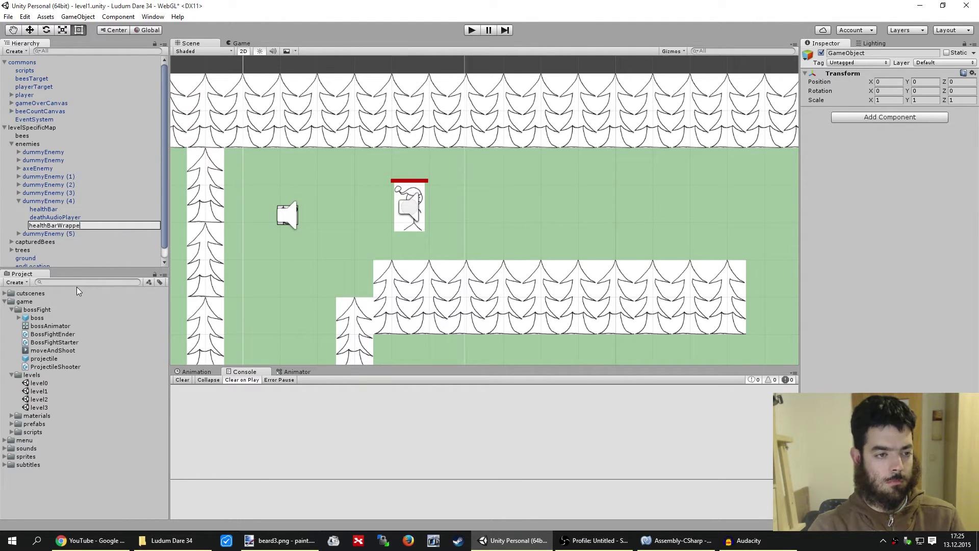
pyautogui.press('Return')
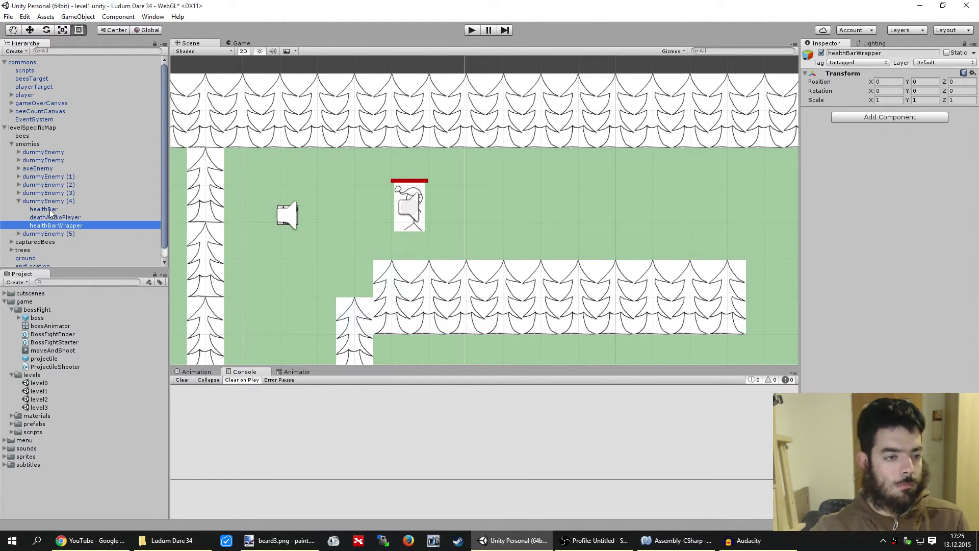
pyautogui.moveTo(50, 211)
pyautogui.mouseDown()
pyautogui.moveTo(50, 226)
pyautogui.moveTo(51, 206)
pyautogui.mouseUp()
pyautogui.click(518, 289)
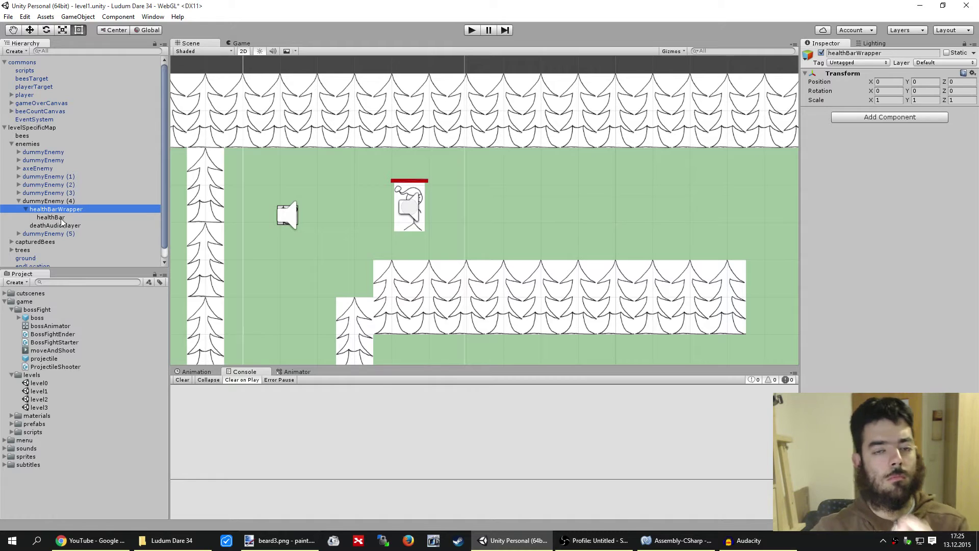
# Reset healthBar's Transform, then set the wrapper's Scale Y to 0.1 and raise it above the enemy
pyautogui.click(51, 218)
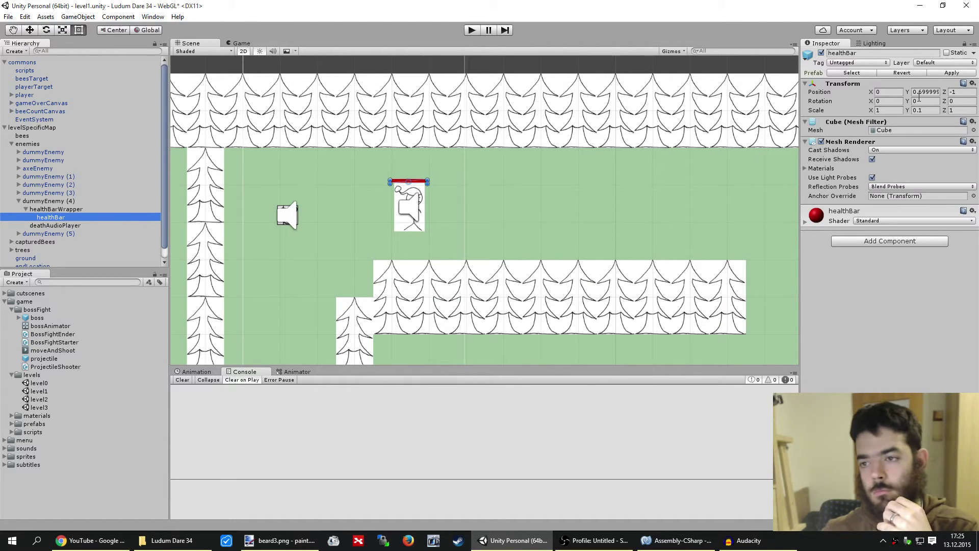
pyautogui.rightClick(860, 85)
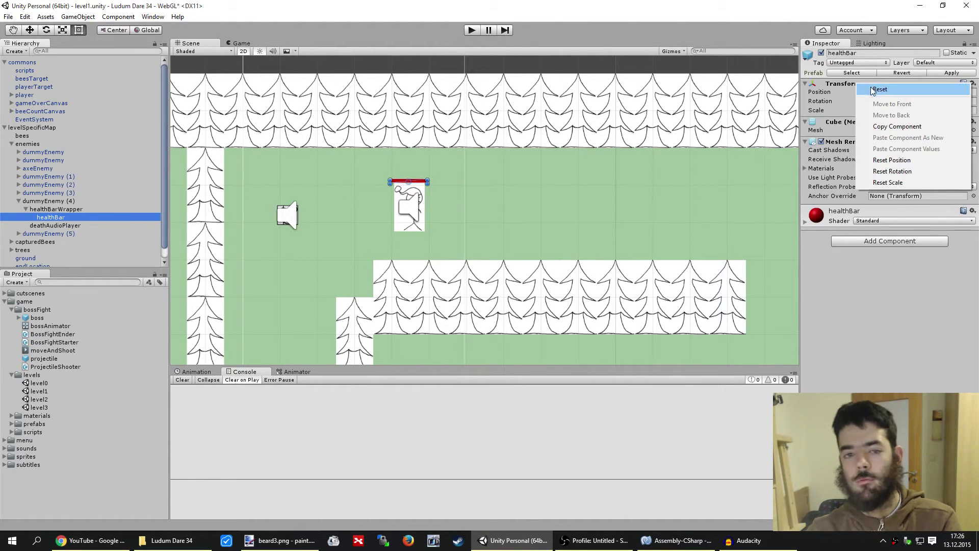
pyautogui.click(867, 90)
pyautogui.click(58, 209)
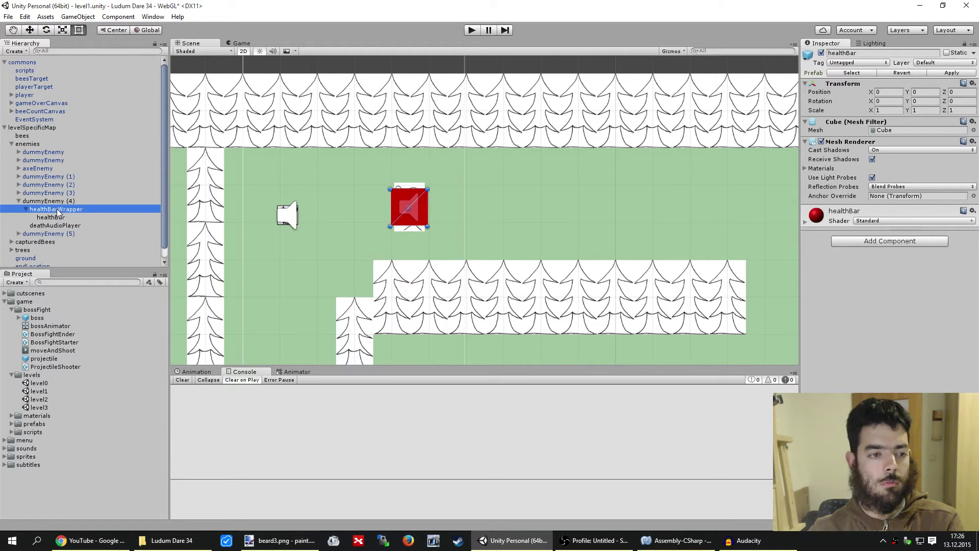
pyautogui.click(920, 101)
pyautogui.write('.1')
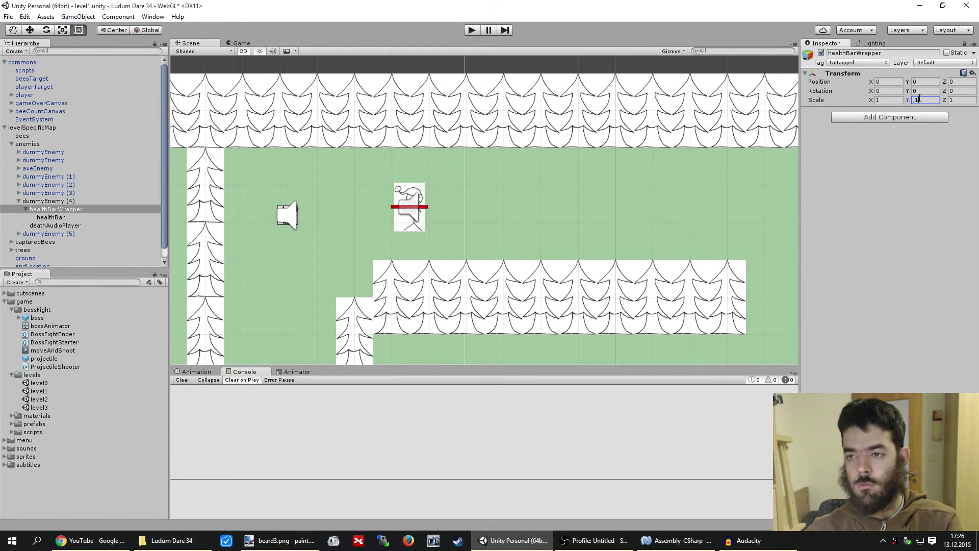
pyautogui.moveTo(911, 81); pyautogui.dragTo(917, 83)
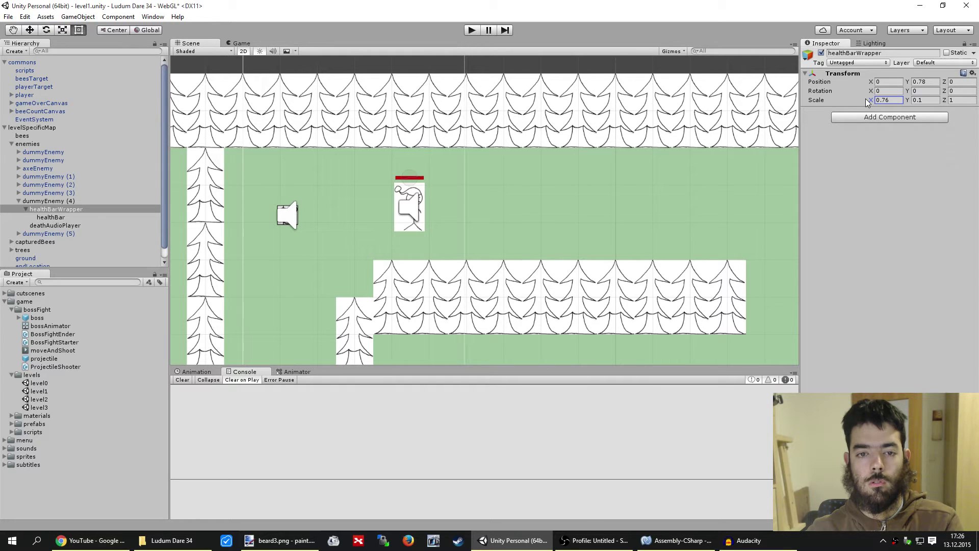
# Apply the changes to the dummyEnemy prefab and start a level1 playtest
pyautogui.click(48, 201)
pyautogui.click(943, 74)
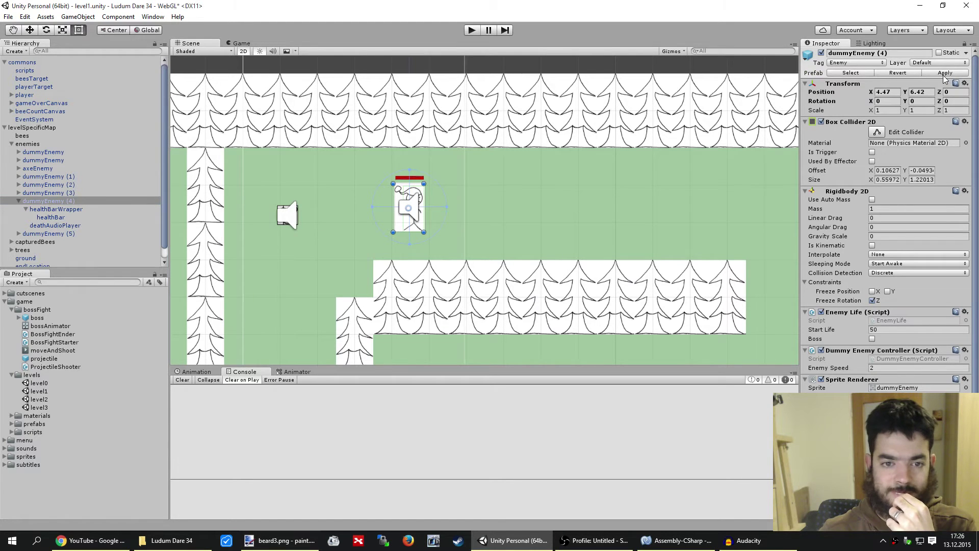
pyautogui.click(472, 29)
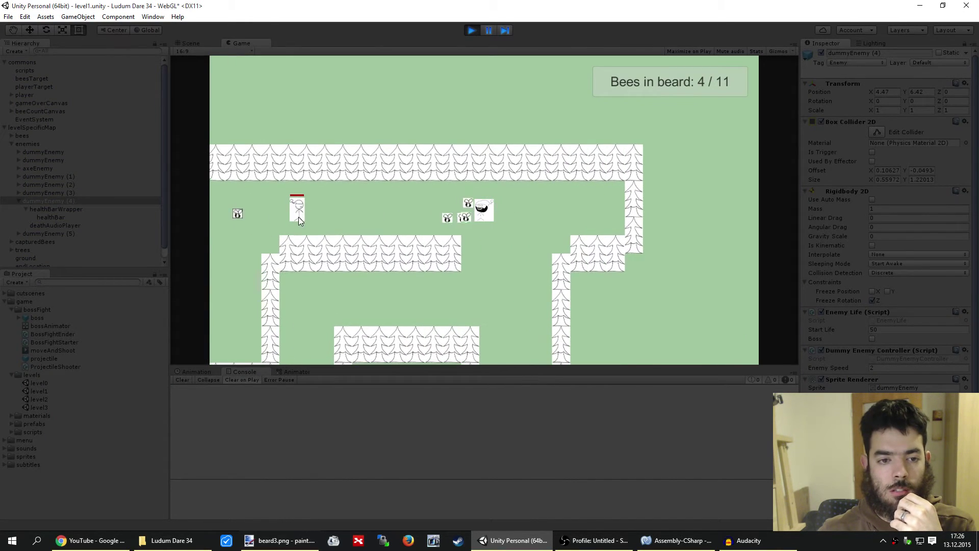
# Send the bees onto the dummy enemy, walk the beard toward the end arrow, then stop playing
pyautogui.click(298, 216)
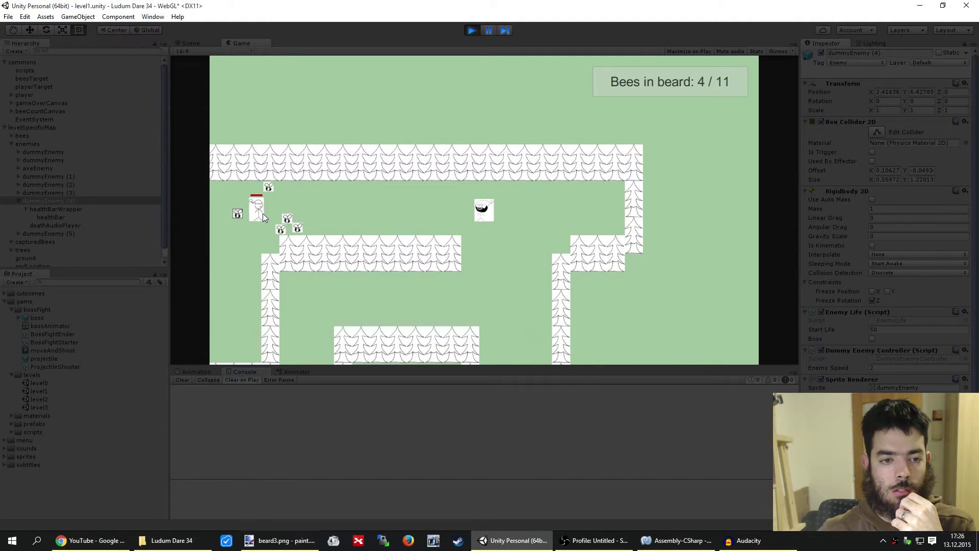
pyautogui.press('a')
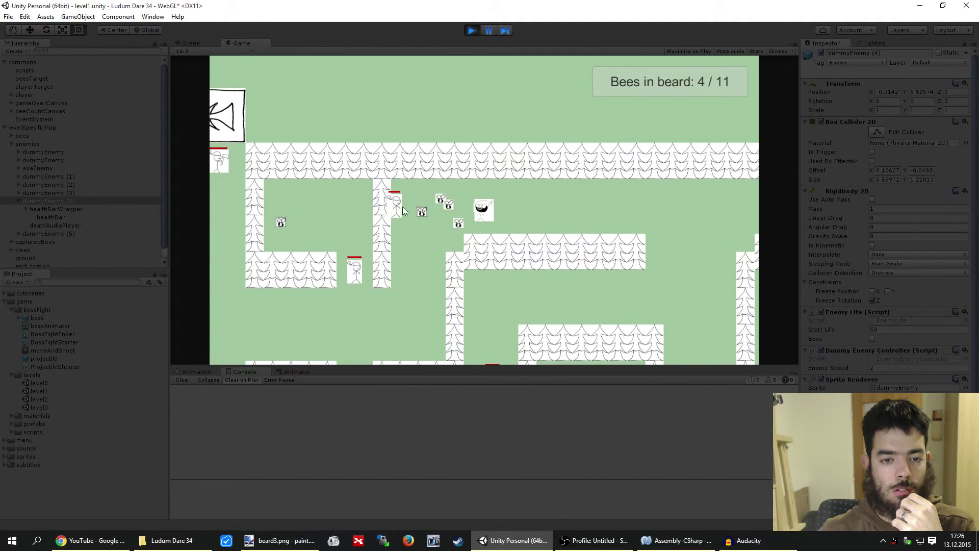
pyautogui.click(399, 209)
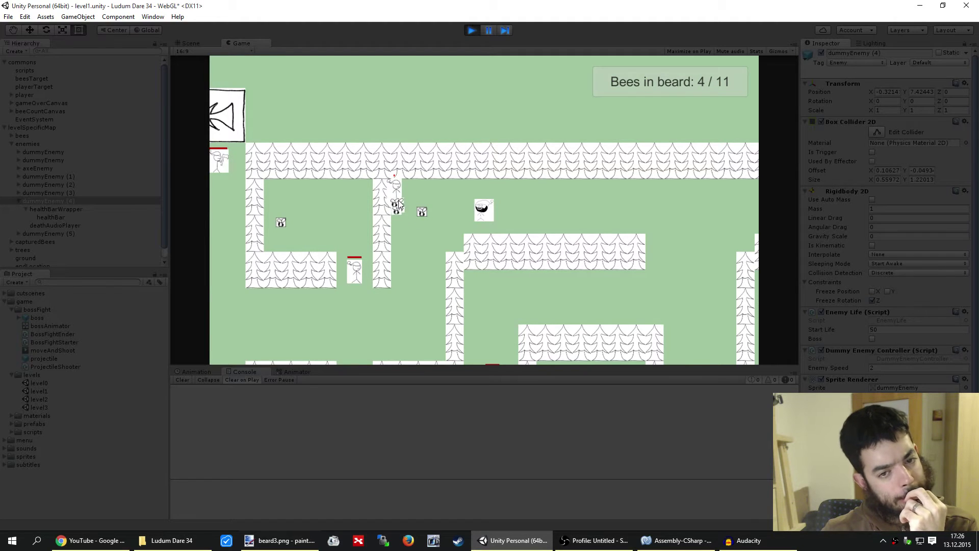
pyautogui.press('a')
pyautogui.press('s')
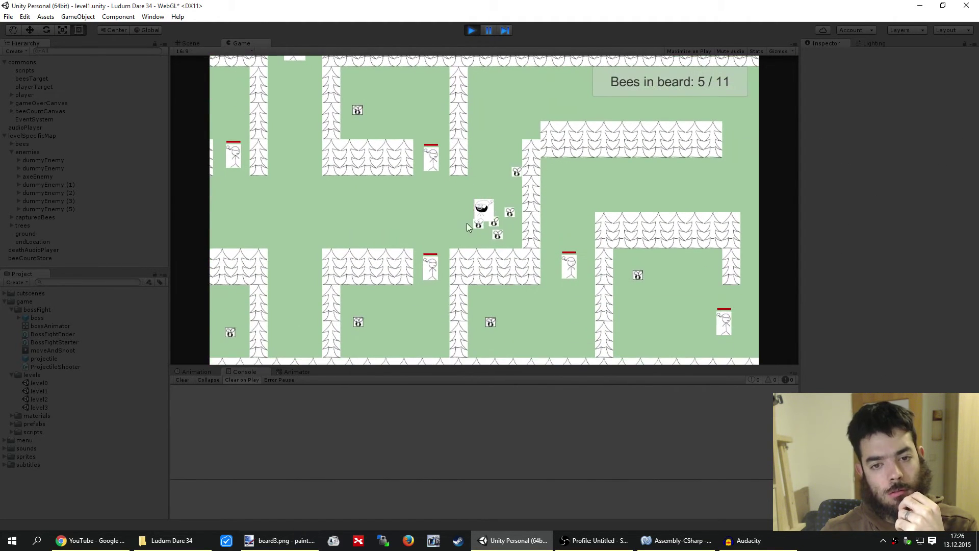
pyautogui.press('a')
pyautogui.press('w')
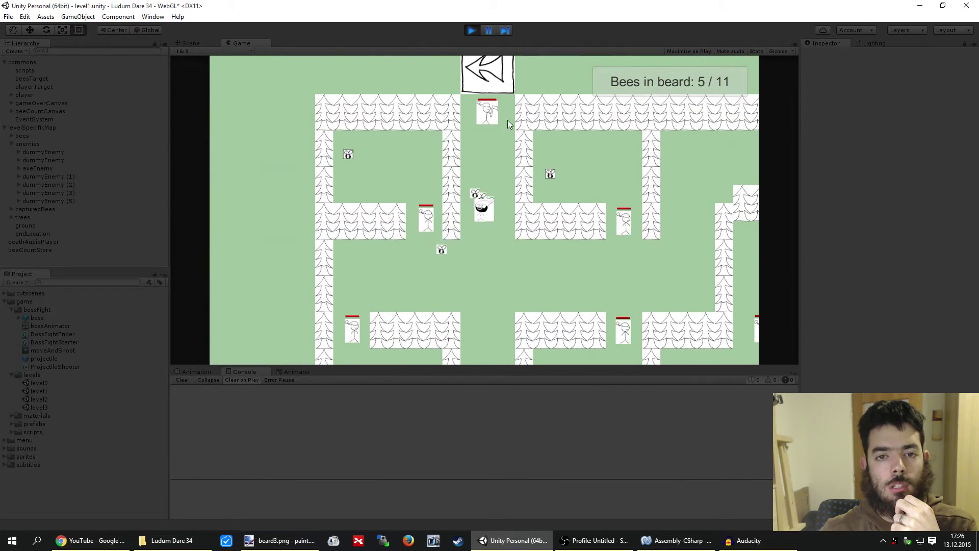
pyautogui.click(471, 30)
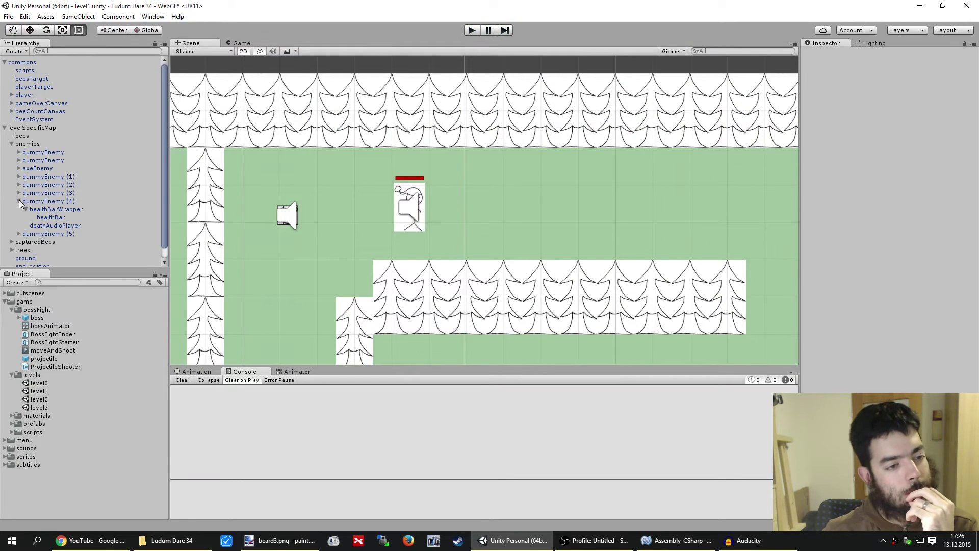
# Collapse dummyEnemy (4), expand and select axeEnemy, and locate its prefab in the project
pyautogui.click(19, 202)
pyautogui.click(19, 169)
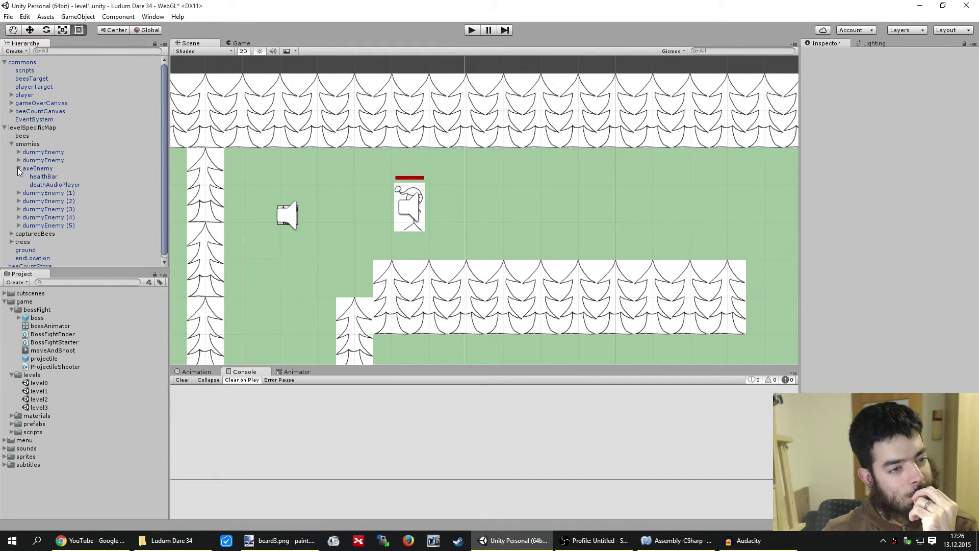
pyautogui.click(43, 169)
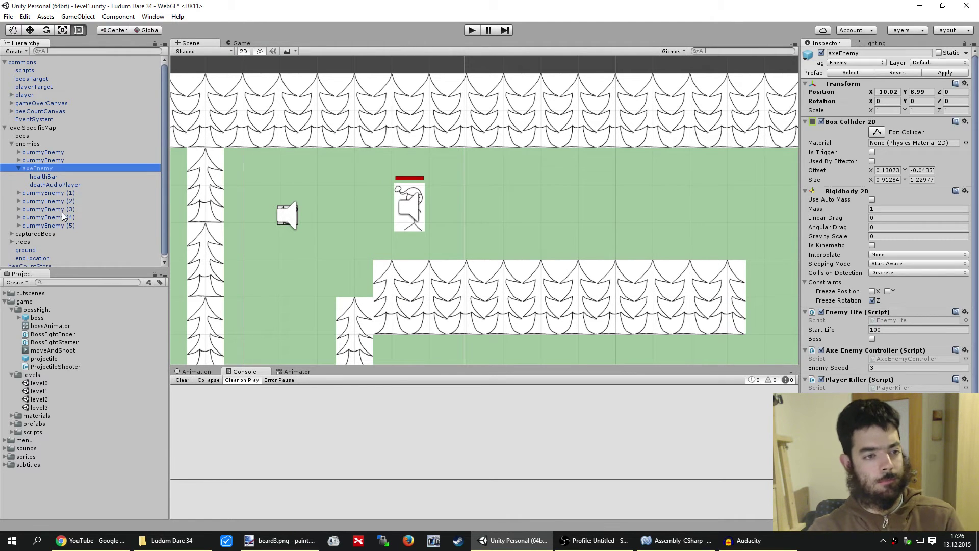
pyautogui.rightClick(46, 174)
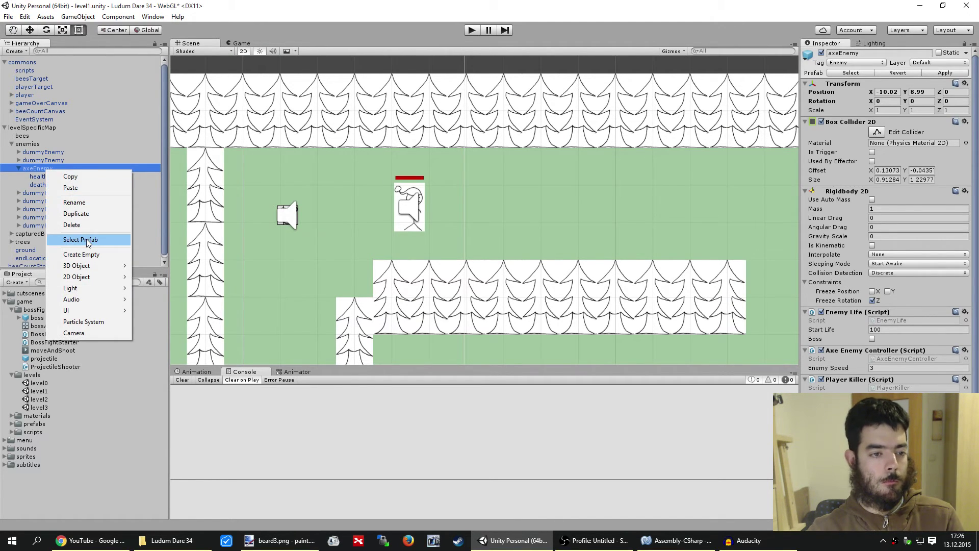
pyautogui.click(86, 239)
# Create an empty child 'healthBarWrapper' under axeEnemy and move healthBar into it
pyautogui.rightClick(38, 169)
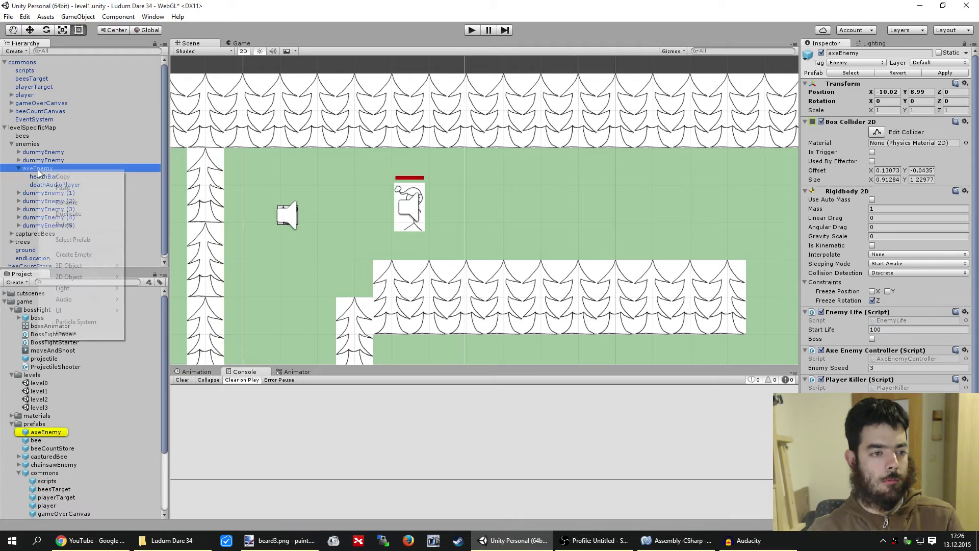
pyautogui.click(74, 254)
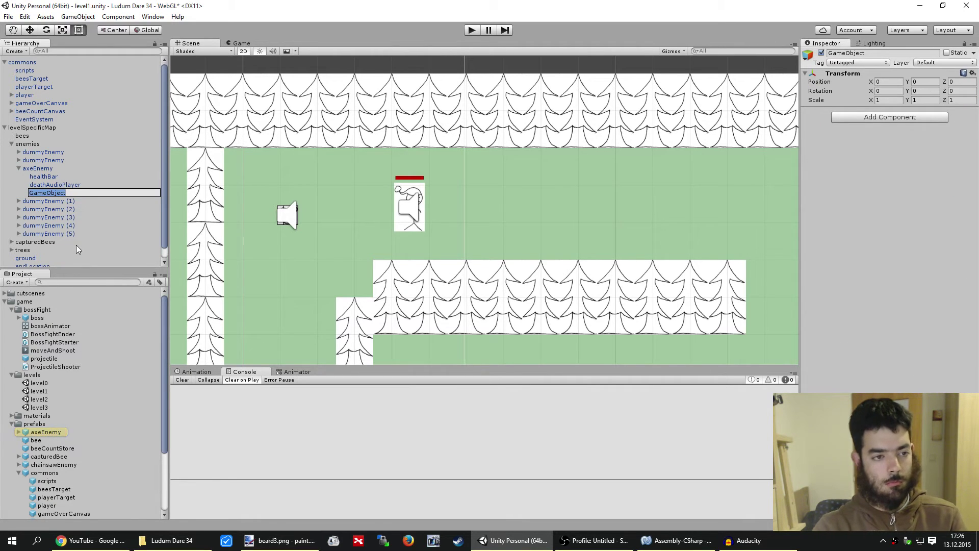
pyautogui.write('healthBarWrapp')
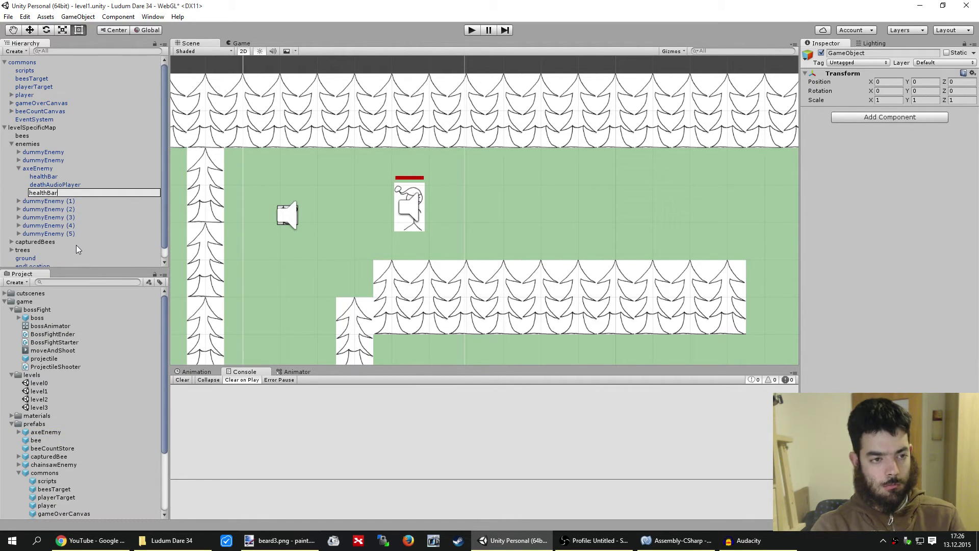
pyautogui.write('er')
pyautogui.press('Return')
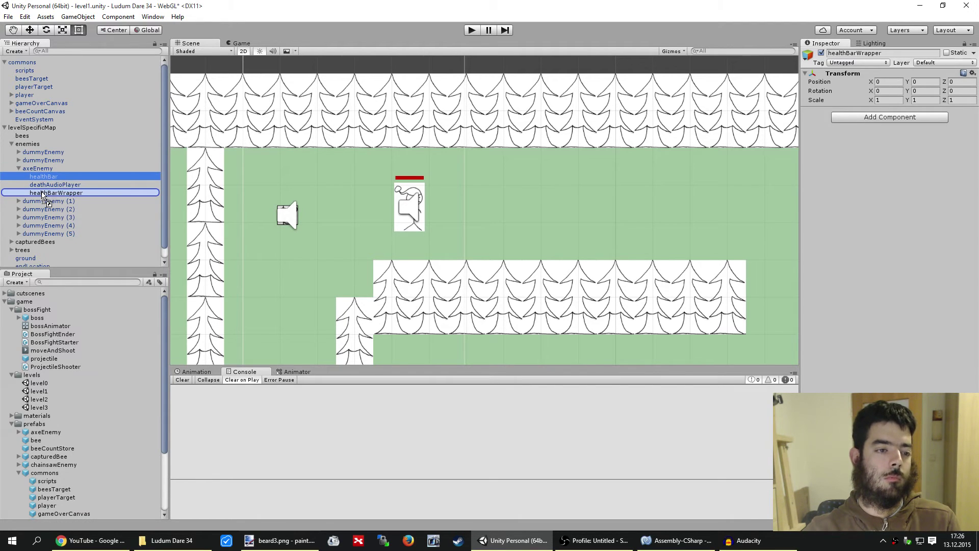
pyautogui.moveTo(44, 179); pyautogui.dragTo(45, 194)
pyautogui.click(517, 292)
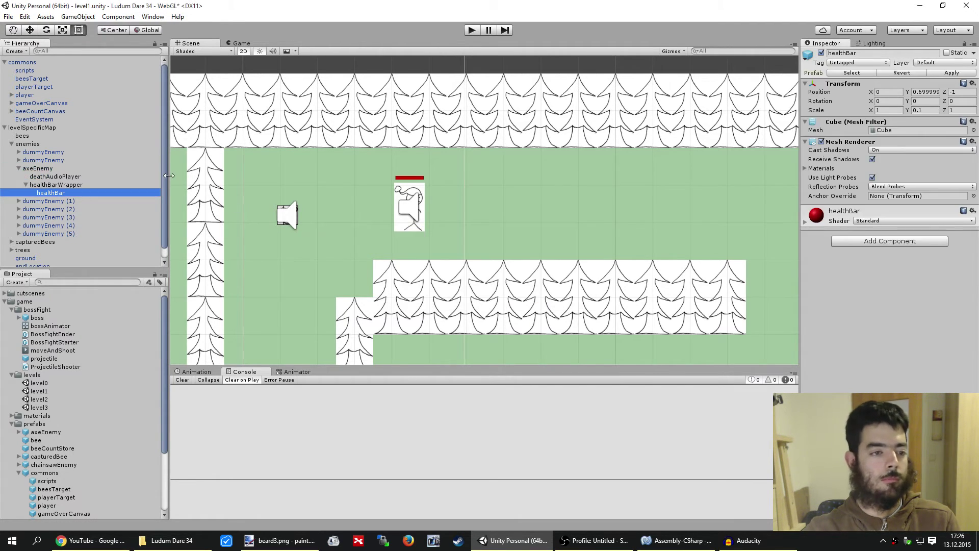
# Reset healthBar's Transform and check the wrapper's children, framing deathAudioPlayer in the Scene view
pyautogui.rightClick(843, 85)
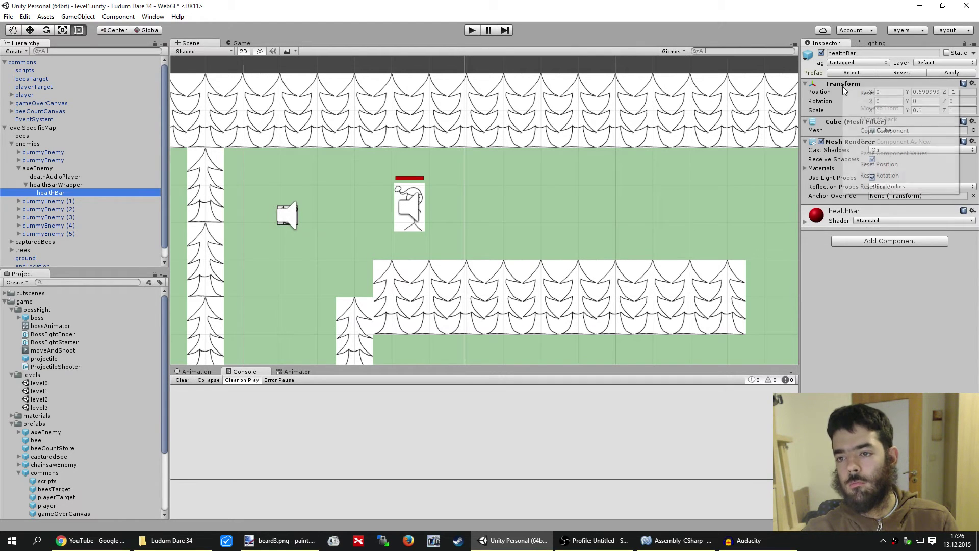
pyautogui.click(855, 95)
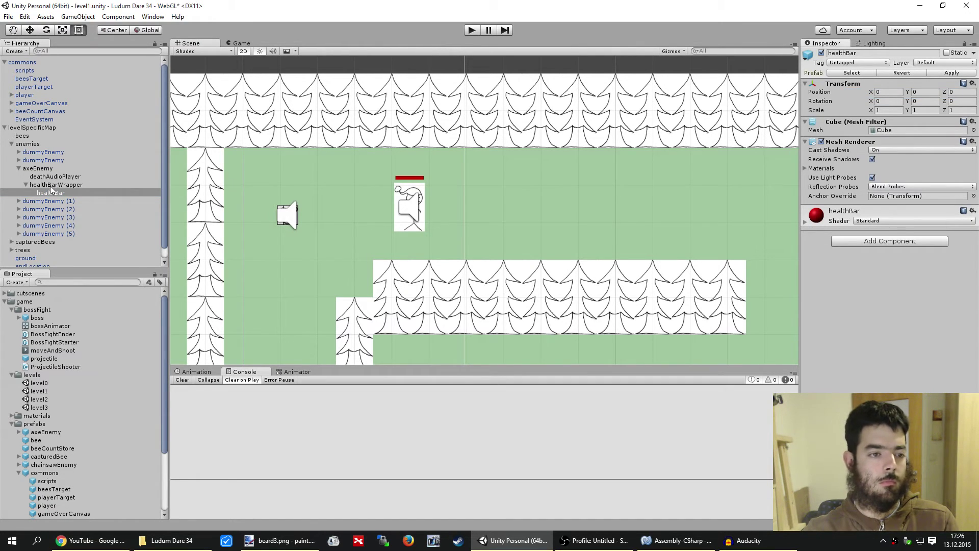
pyautogui.click(51, 185)
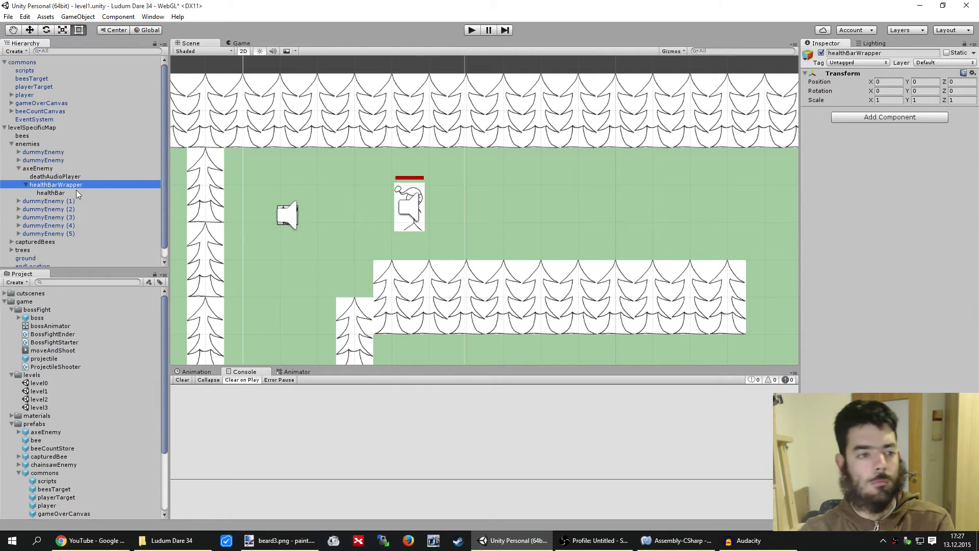
pyautogui.click(74, 193)
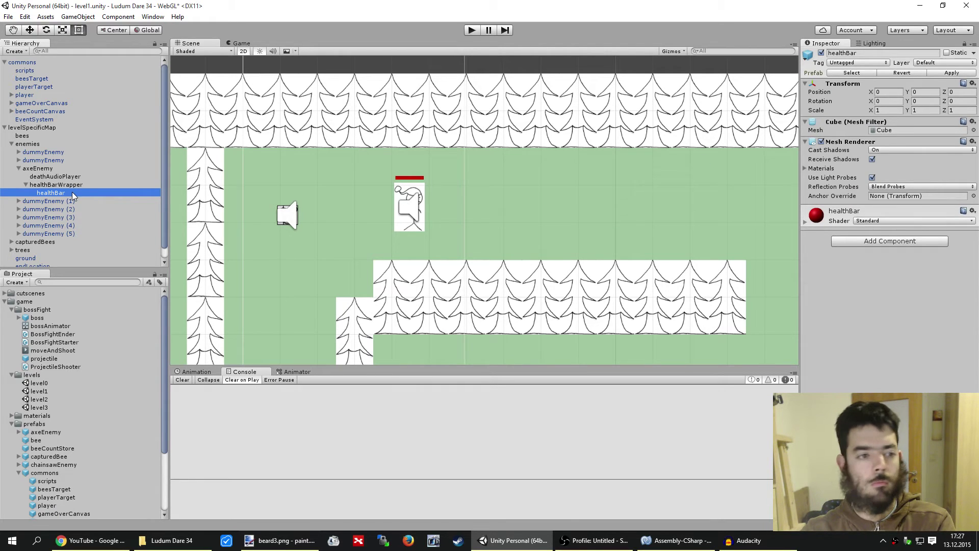
pyautogui.click(72, 186)
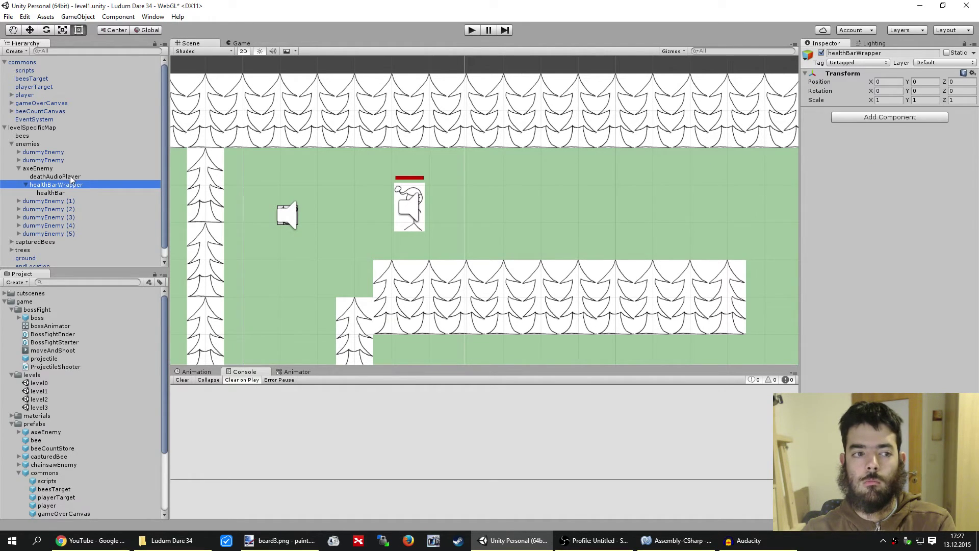
pyautogui.click(72, 177)
pyautogui.scroll(-2, 348, 240)
pyautogui.press('f')
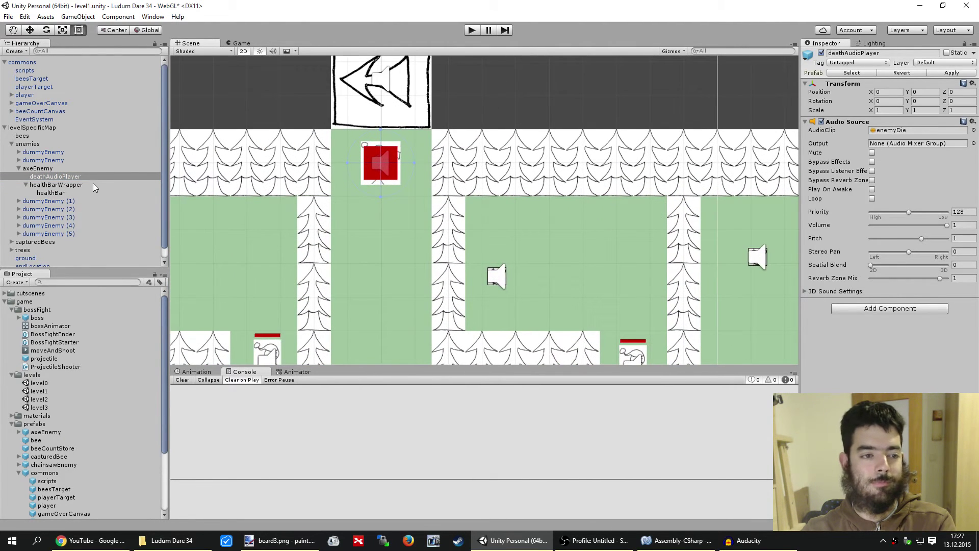
# Set axeEnemy's healthBarWrapper Scale Y to 0.1 and raise it above the axe enemy
pyautogui.click(93, 184)
pyautogui.click(920, 100)
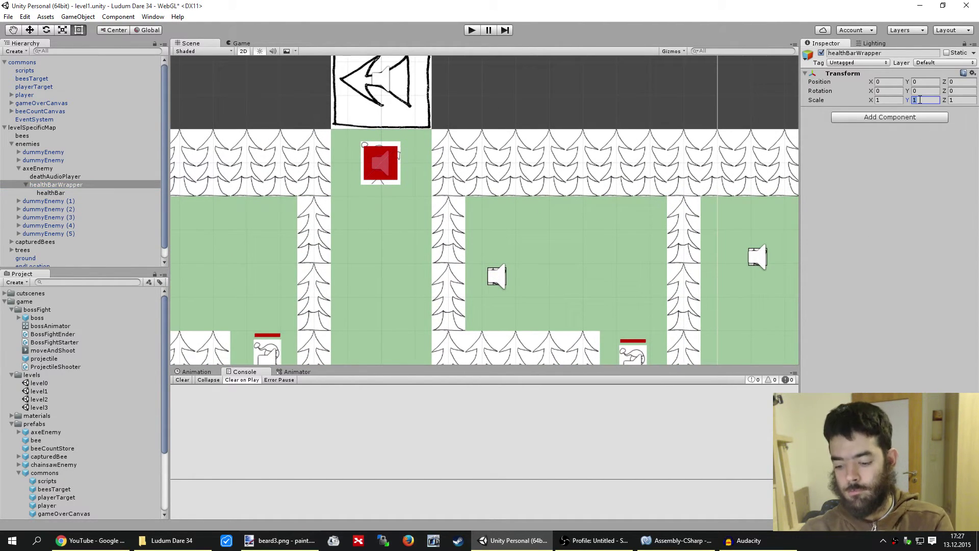
pyautogui.write('.1')
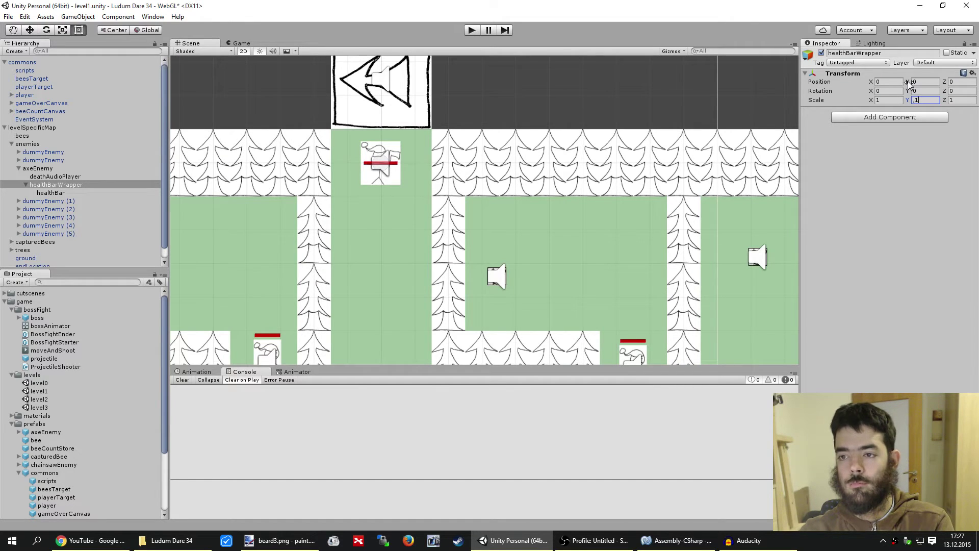
pyautogui.moveTo(906, 84); pyautogui.dragTo(920, 85)
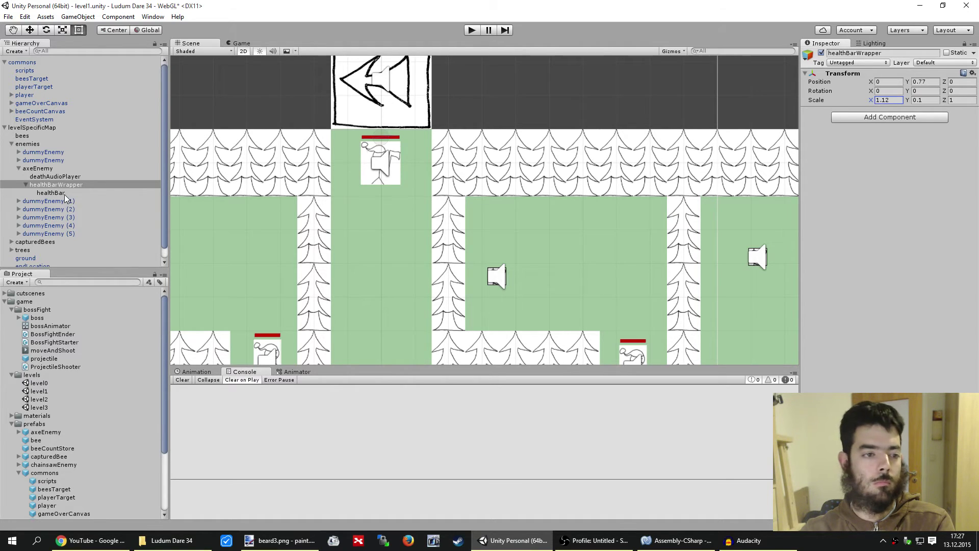
# Move healthBarWrapper above deathAudioPlayer, apply to the axeEnemy prefab, and start a playtest
pyautogui.click(37, 169)
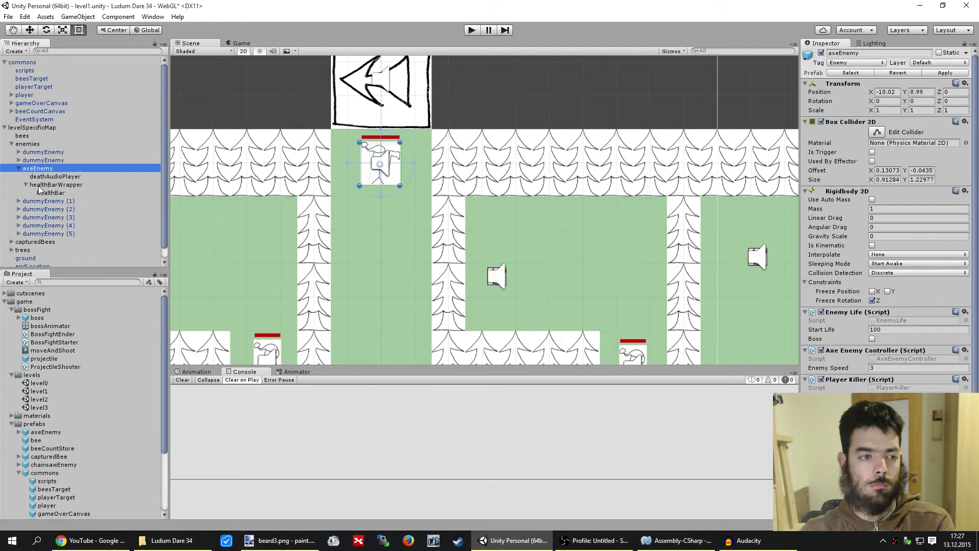
pyautogui.moveTo(39, 187); pyautogui.dragTo(39, 173)
pyautogui.click(39, 170)
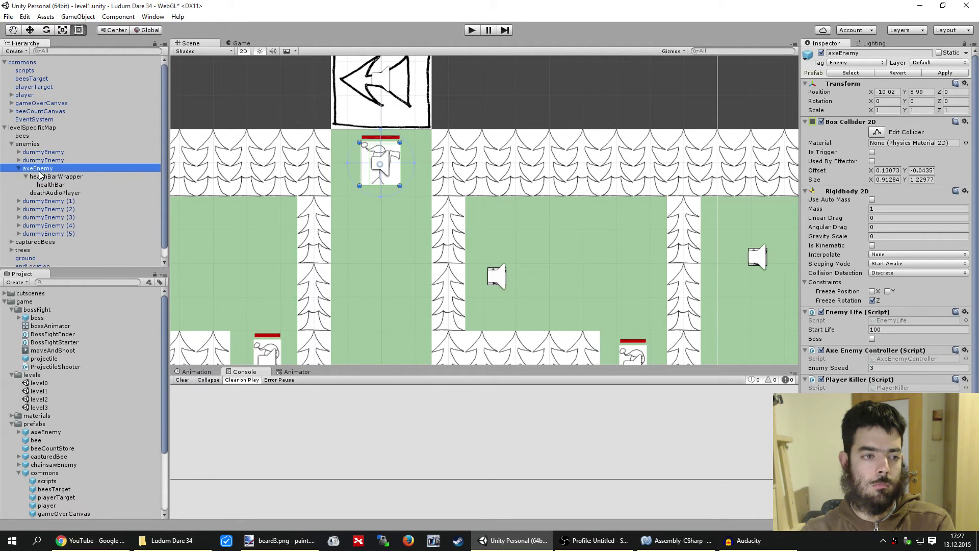
pyautogui.click(26, 176)
pyautogui.click(945, 73)
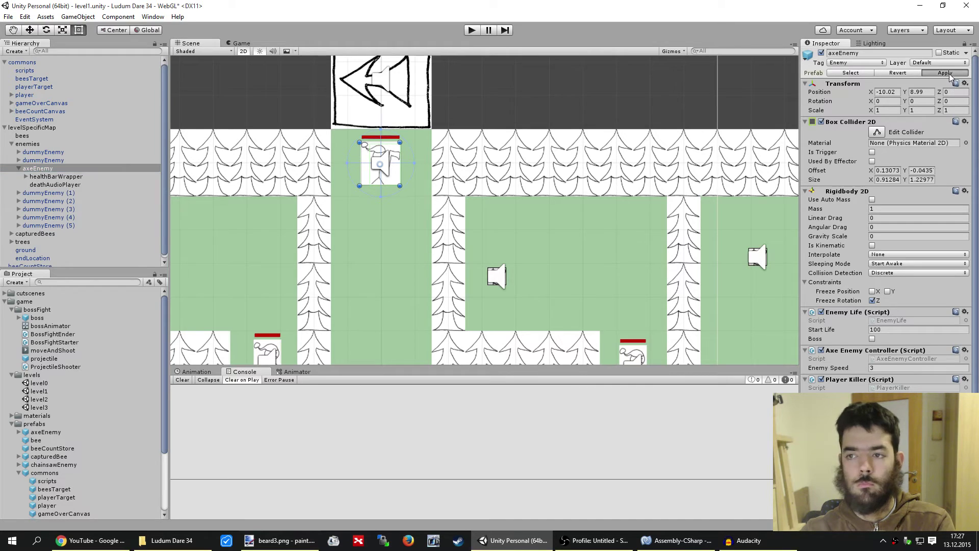
pyautogui.click(472, 32)
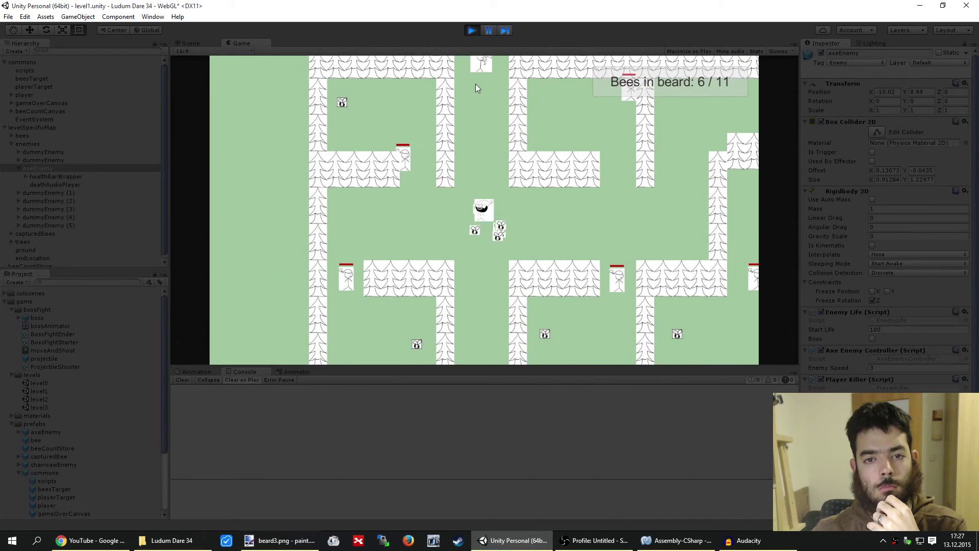
# Send the bees at the axe enemy, then stop the playtest
pyautogui.click(478, 63)
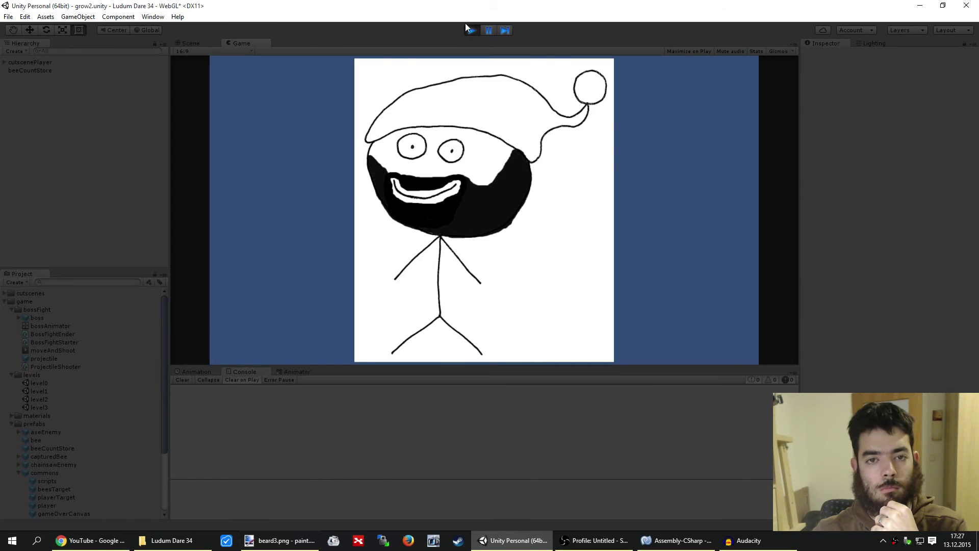
pyautogui.click(471, 31)
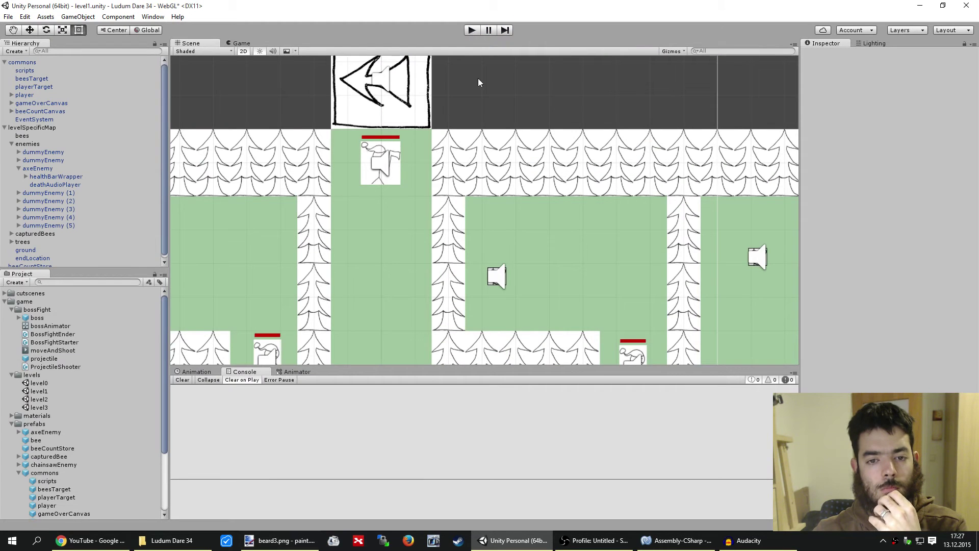
# Select the endLocation sign and set its Z rotation to 0, undoing an accidental prefab revert
pyautogui.moveTo(472, 106); pyautogui.dragTo(501, 208, button='middle')
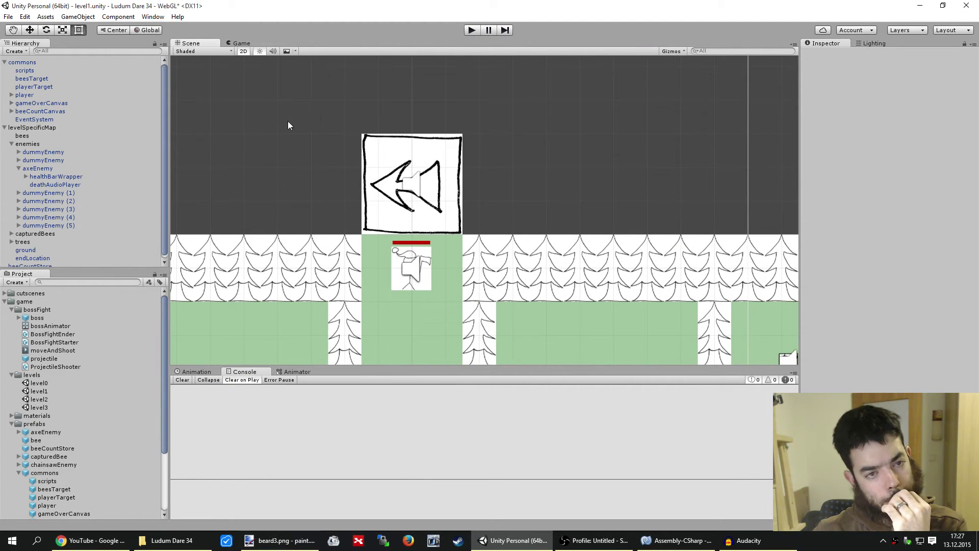
pyautogui.click(422, 145)
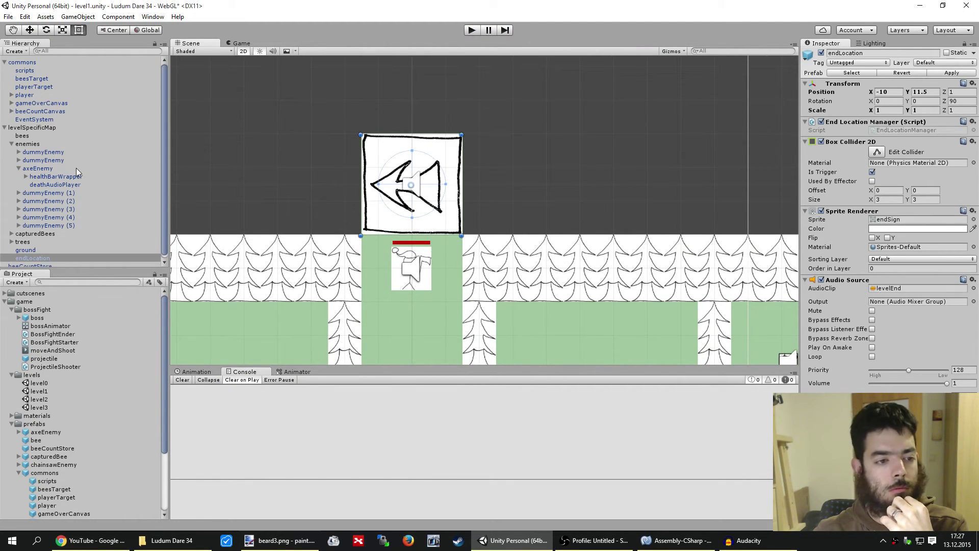
pyautogui.click(959, 102)
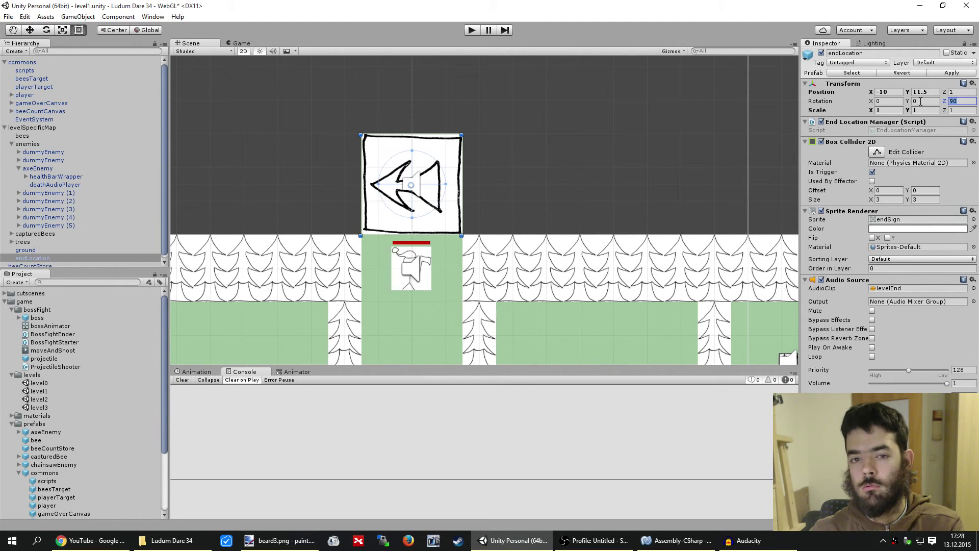
pyautogui.write('0')
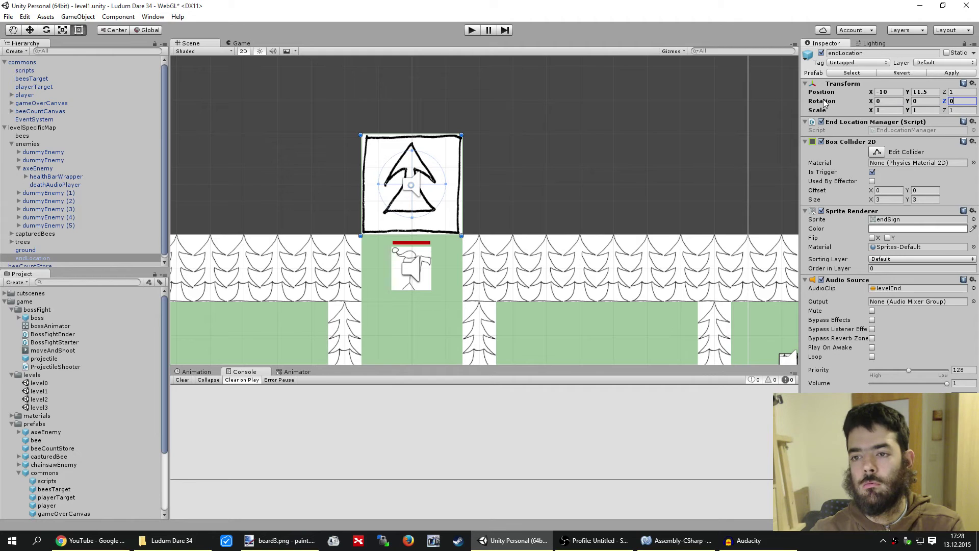
pyautogui.rightClick(825, 102)
pyautogui.click(834, 105)
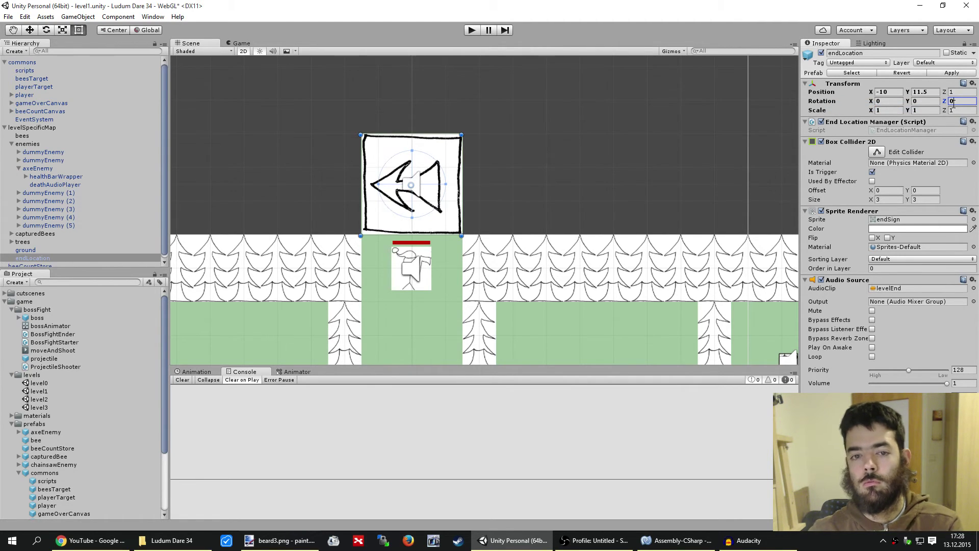
pyautogui.click(748, 102)
pyautogui.hotkey('ctrl', 'z')
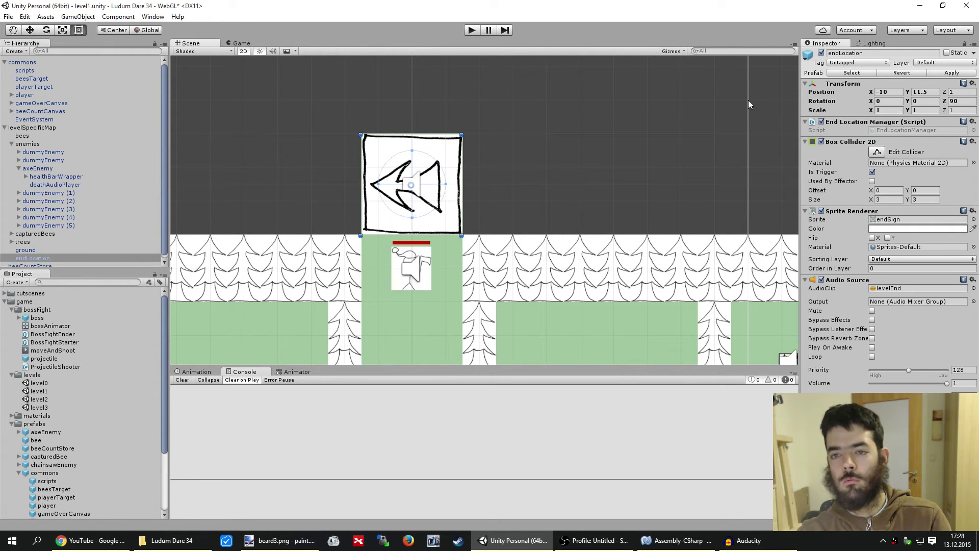
pyautogui.hotkey('ctrl', 'z')
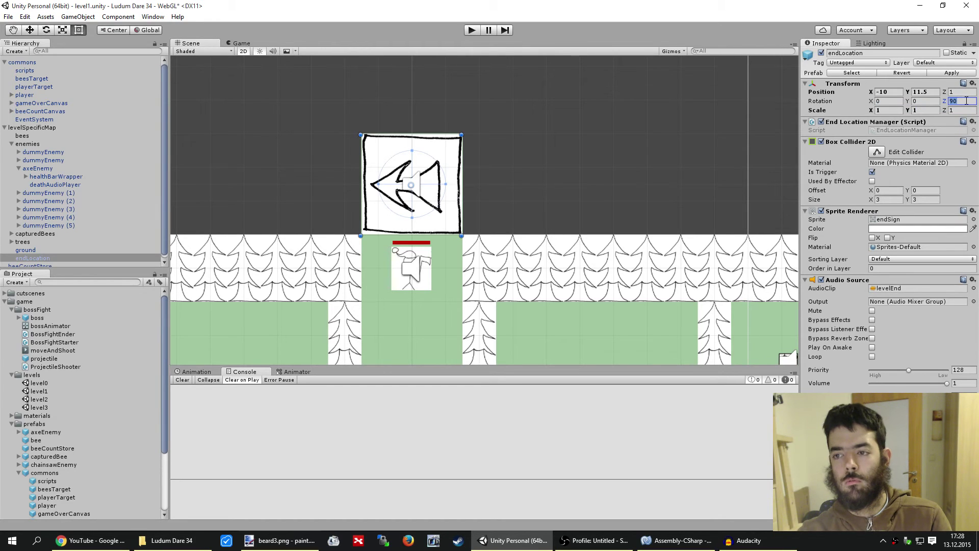
pyautogui.write('0')
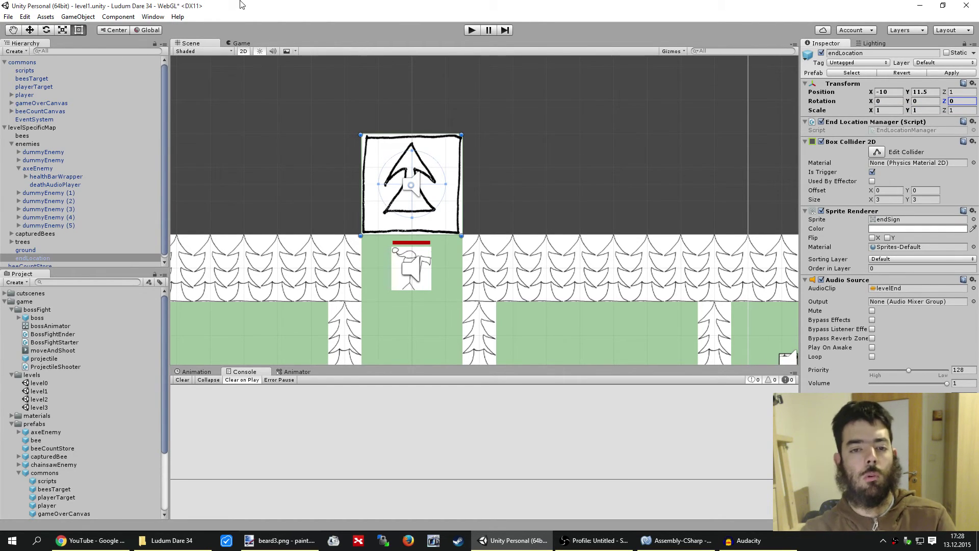
# Deselect the sign and zoom out to see the whole level1 maze
pyautogui.click(454, 112)
pyautogui.scroll(-2, 442, 200)
pyautogui.moveTo(433, 265); pyautogui.dragTo(412, 182, button='middle')
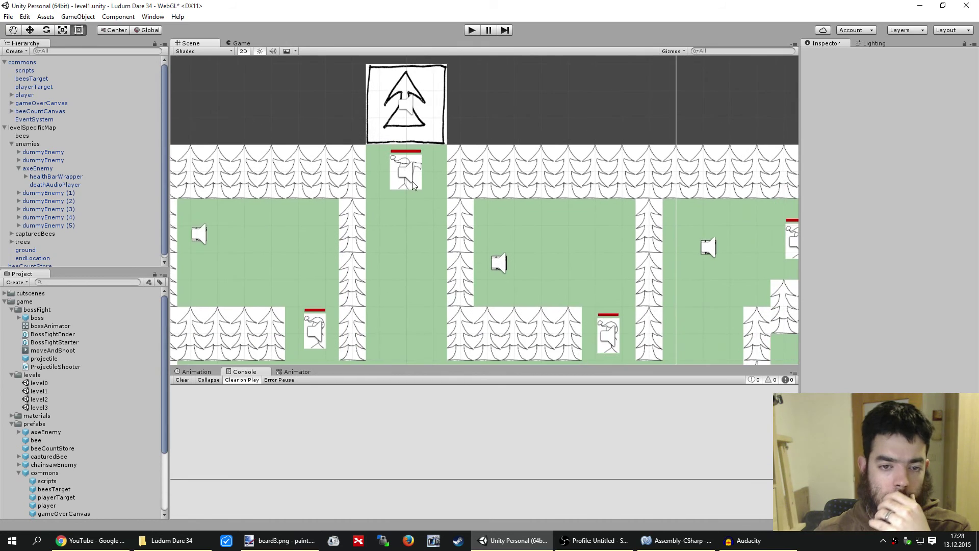
pyautogui.scroll(-2, 412, 182)
pyautogui.scroll(-1, 459, 199)
pyautogui.scroll(-2, 467, 201)
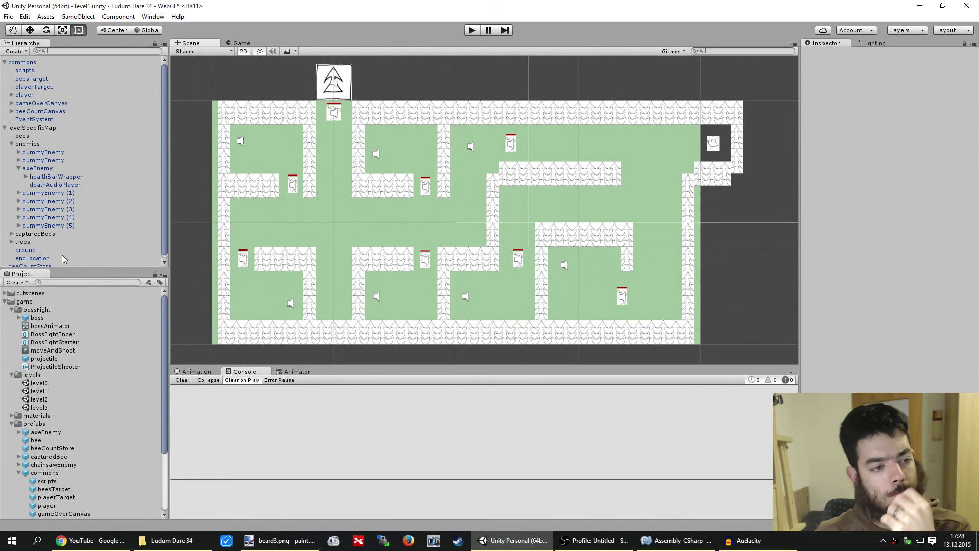
# Collapse the map group and open the EnemyLife script in MonoDevelop
pyautogui.click(5, 128)
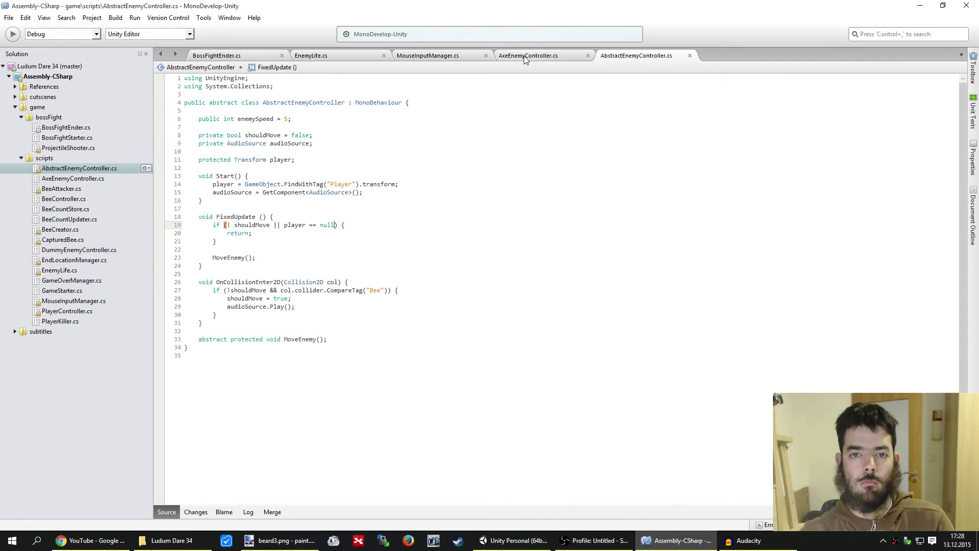
pyautogui.click(526, 55)
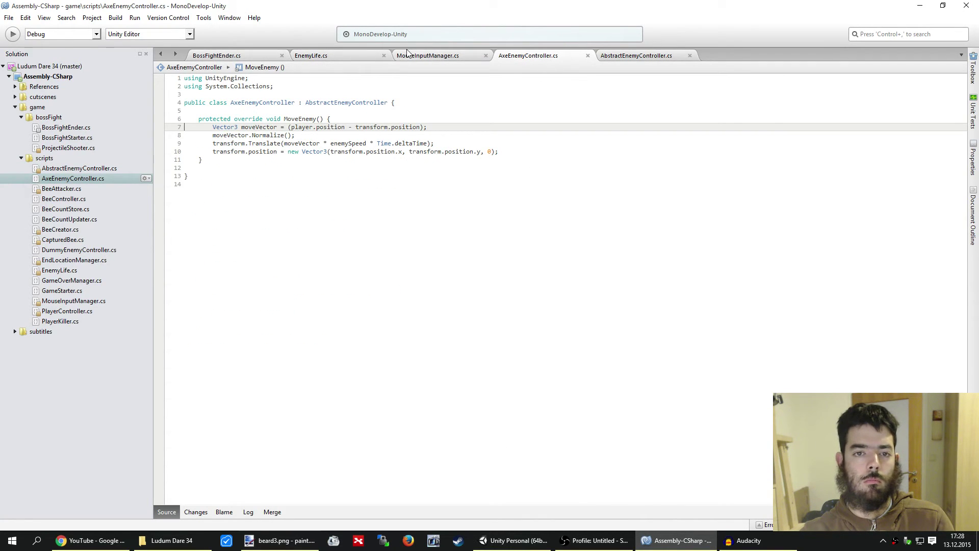
pyautogui.click(331, 54)
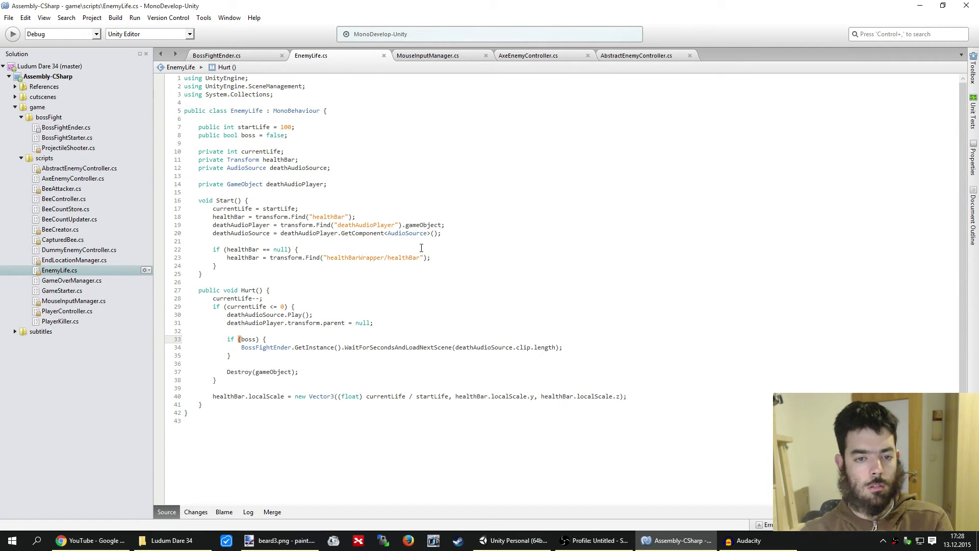
# Change the lookup to Find("healthBarWrapper/healthBar"), delete the null-check block, and save
pyautogui.moveTo(431, 257); pyautogui.dragTo(252, 260)
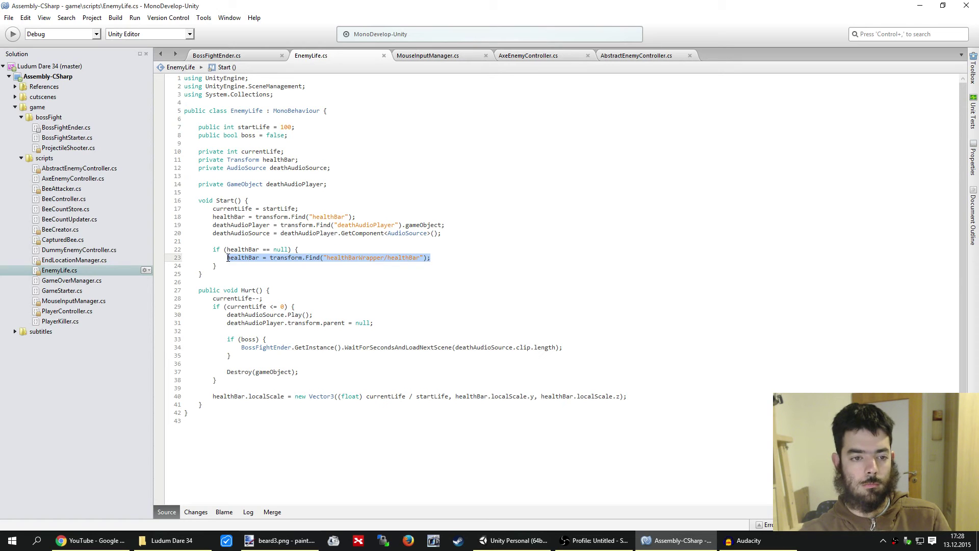
pyautogui.moveTo(356, 217); pyautogui.dragTo(335, 217)
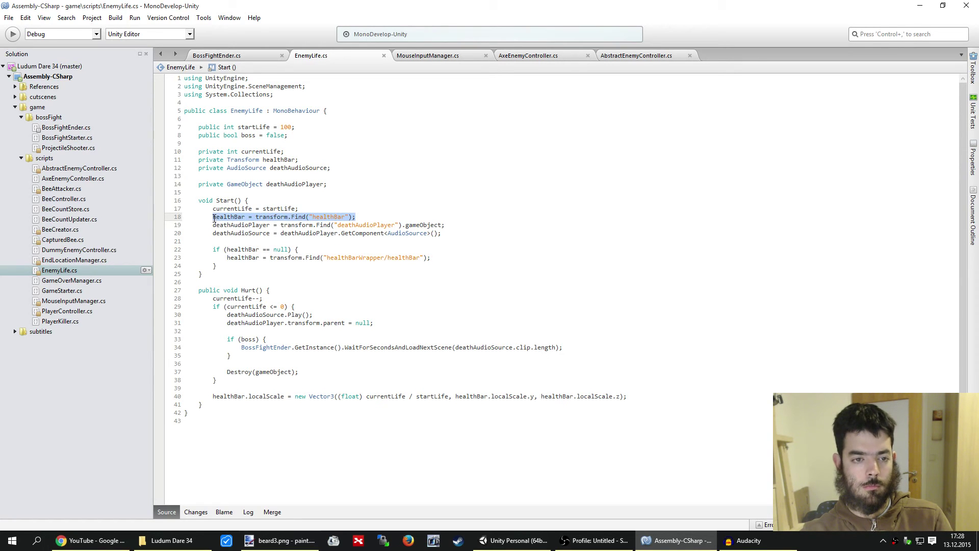
pyautogui.write('healthBar = transform.Find("healthBarWrapper/healthBar");')
pyautogui.click(253, 268)
pyautogui.moveTo(253, 268); pyautogui.dragTo(468, 235)
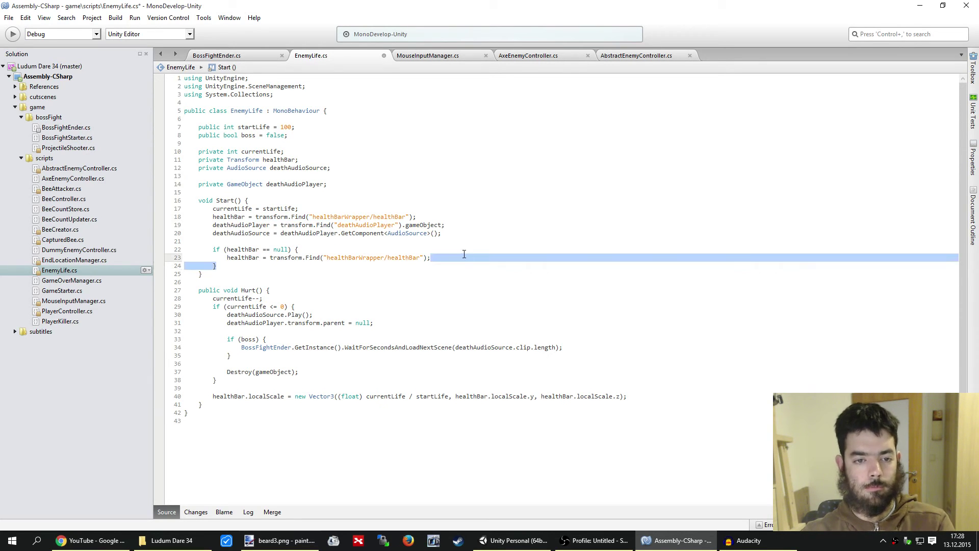
pyautogui.press('BackSpace')
pyautogui.hotkey('ctrl', 's')
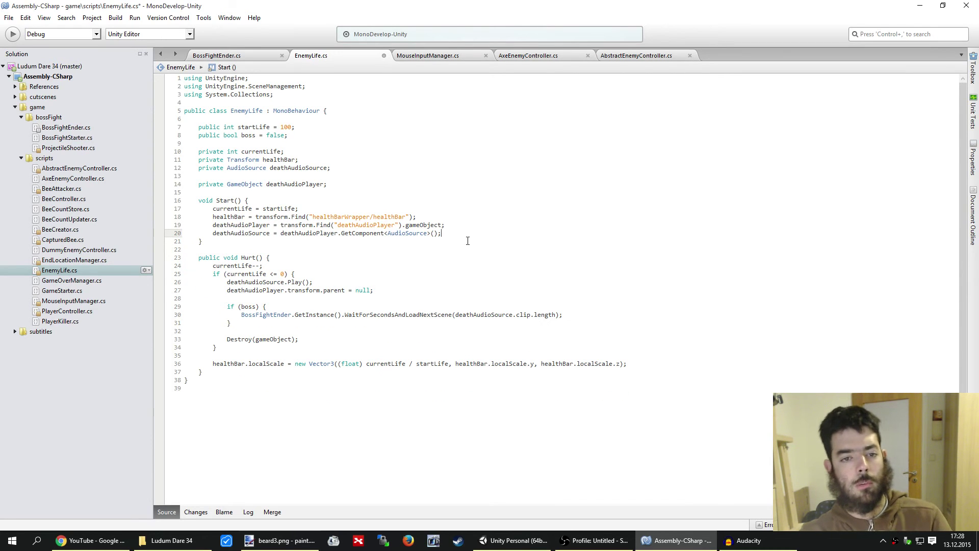
# Play-test level1, then open level3 and play-test it with the updated script
pyautogui.click(515, 540)
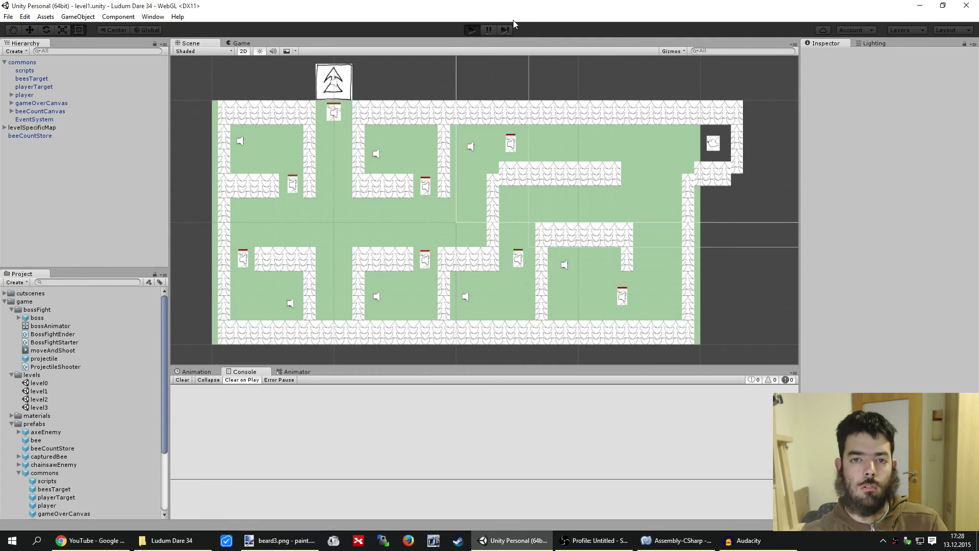
pyautogui.click(470, 31)
pyautogui.click(469, 31)
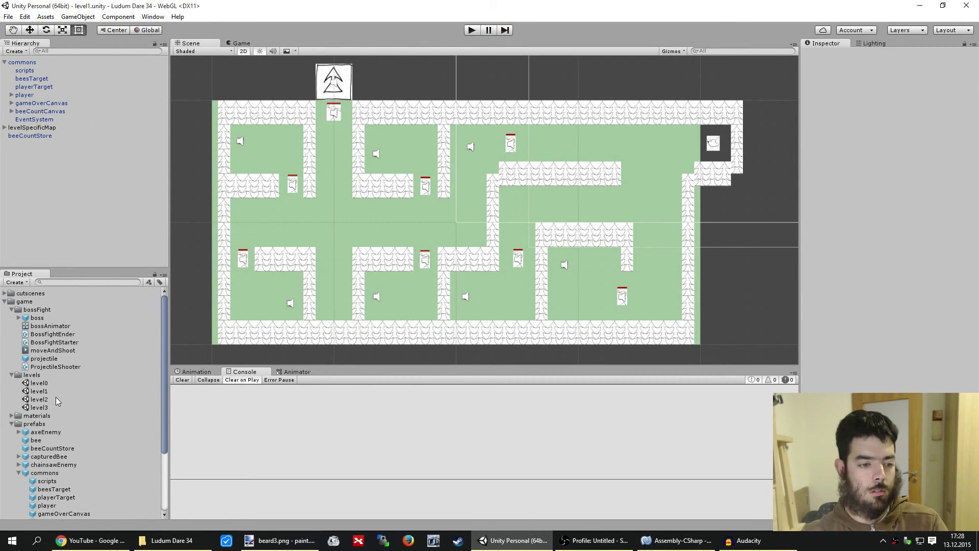
pyautogui.doubleClick(39, 408)
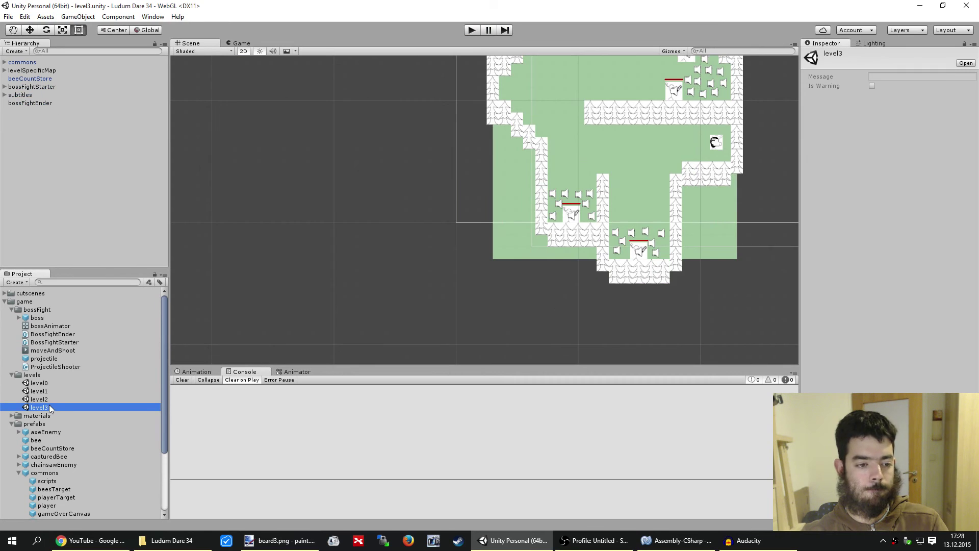
pyautogui.click(471, 30)
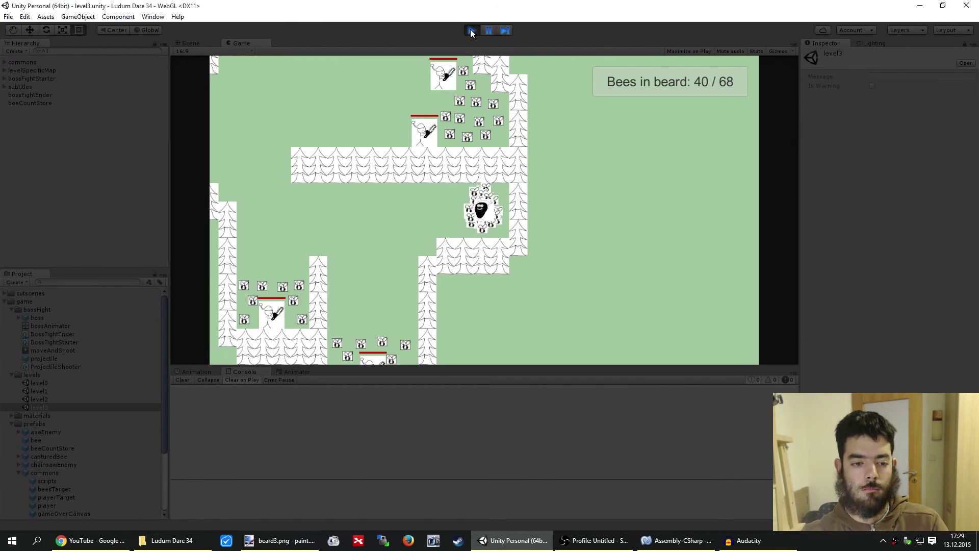
pyautogui.click(470, 30)
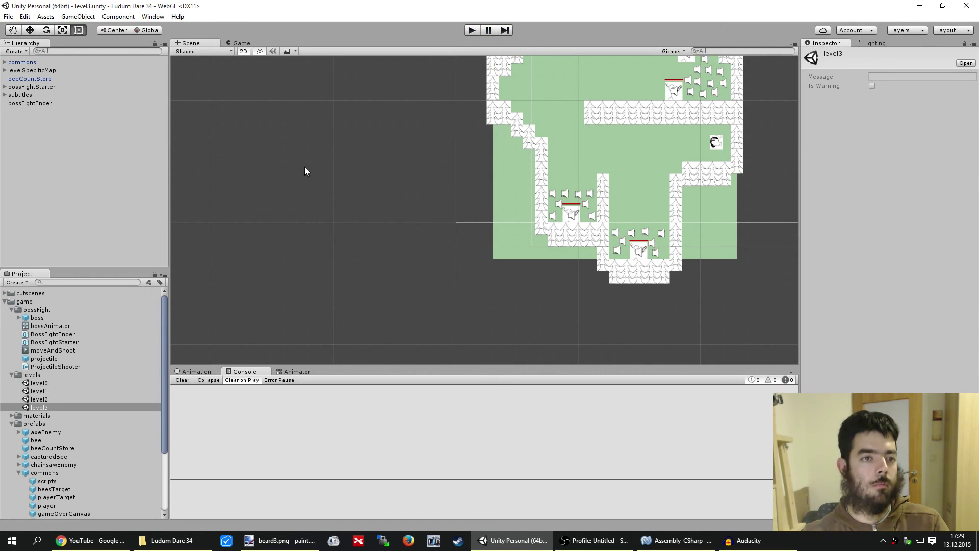
# Save the level3 scene and then the whole project
pyautogui.click(9, 17)
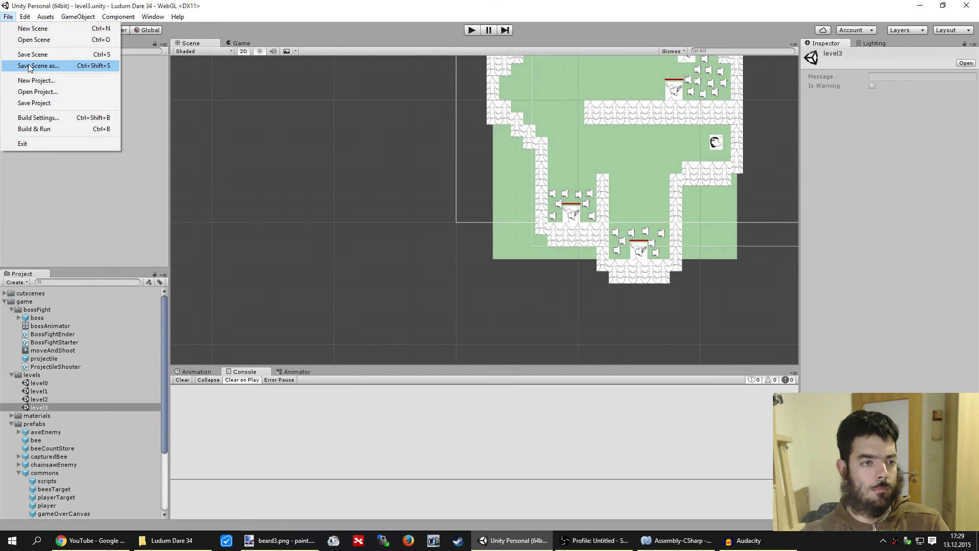
pyautogui.click(31, 54)
pyautogui.click(8, 17)
pyautogui.click(34, 102)
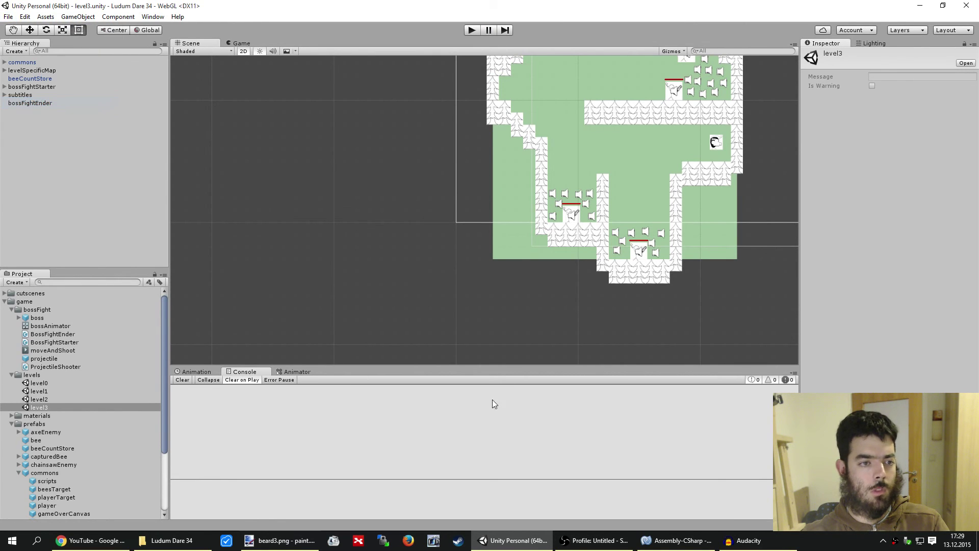
# Commit the six changed files to master with the message 'refactoring'
pyautogui.click(169, 540)
pyautogui.rightClick(433, 323)
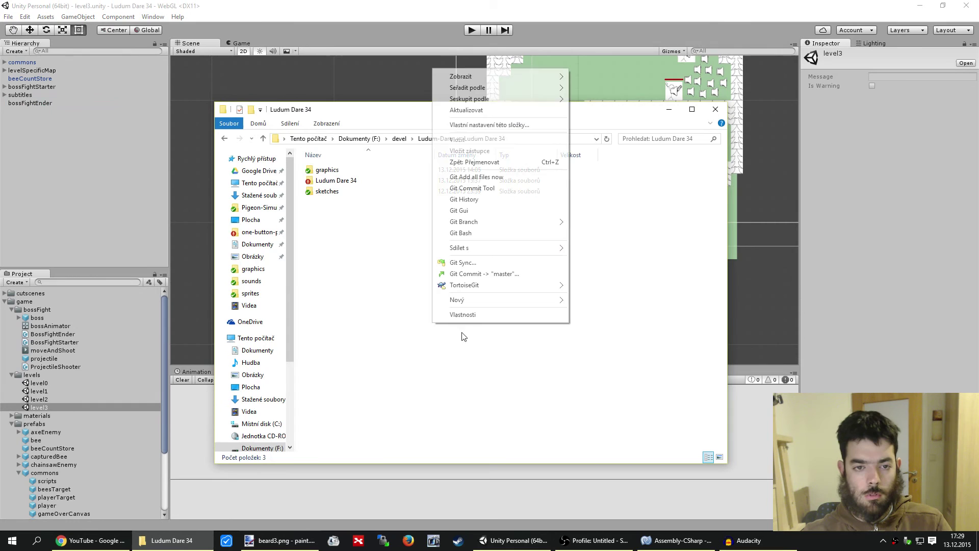
pyautogui.click(508, 274)
pyautogui.write('refact')
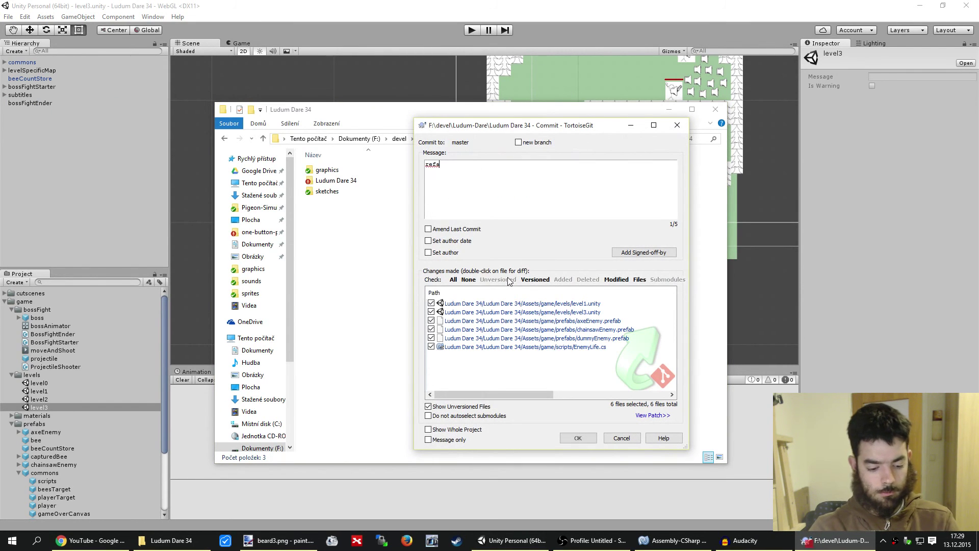
pyautogui.write('oring')
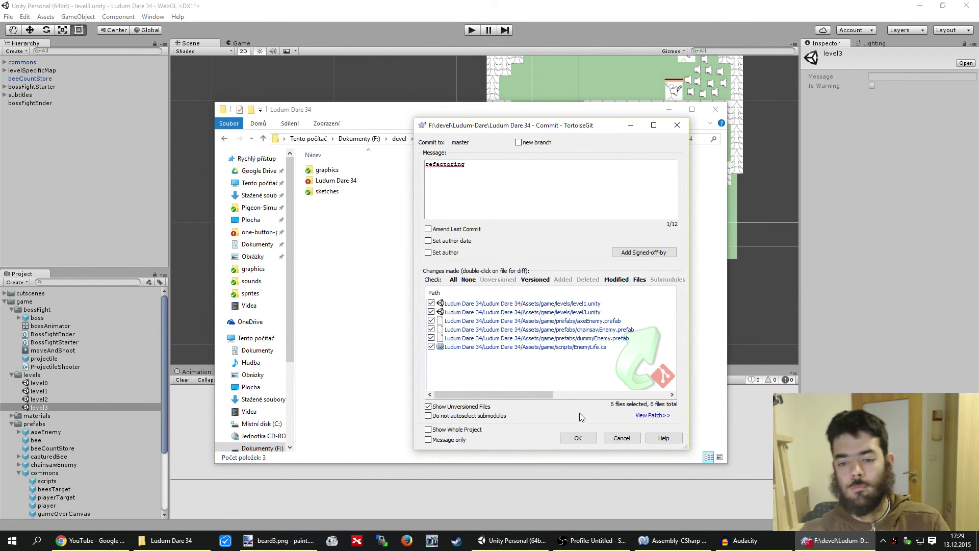
pyautogui.click(578, 438)
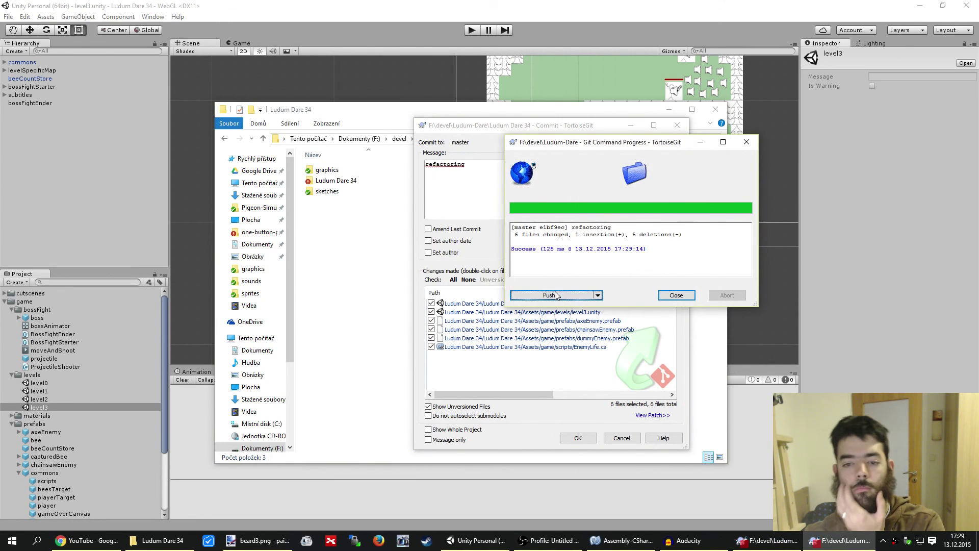
# Push the new commit to origin master
pyautogui.click(570, 295)
pyautogui.click(666, 385)
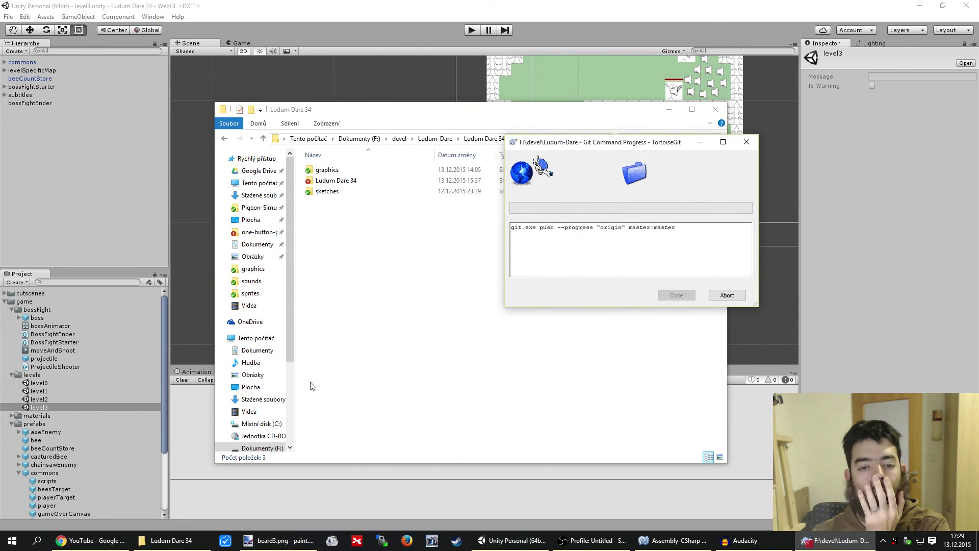
pyautogui.click(88, 541)
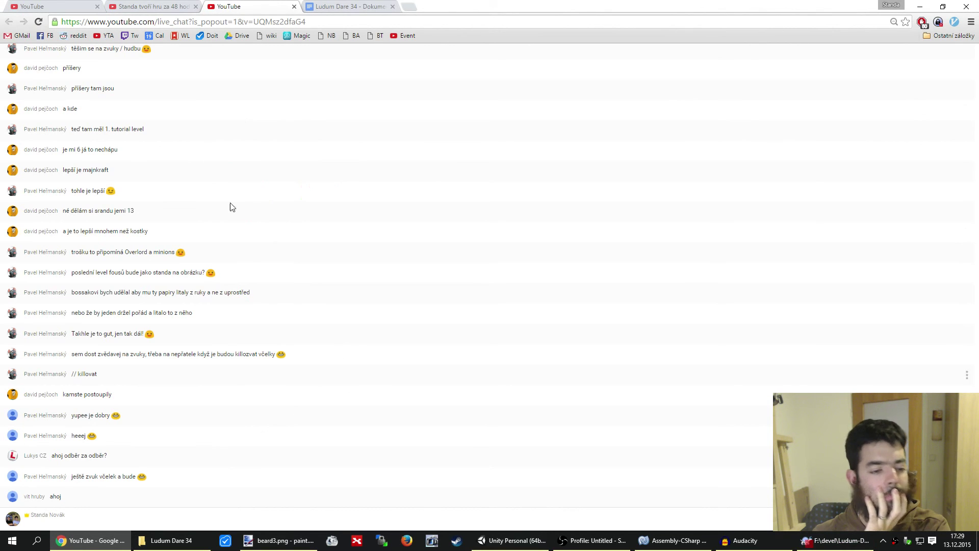
# Check the stream's analytics and live chat, then close the finished TortoiseGit push window
pyautogui.click(56, 4)
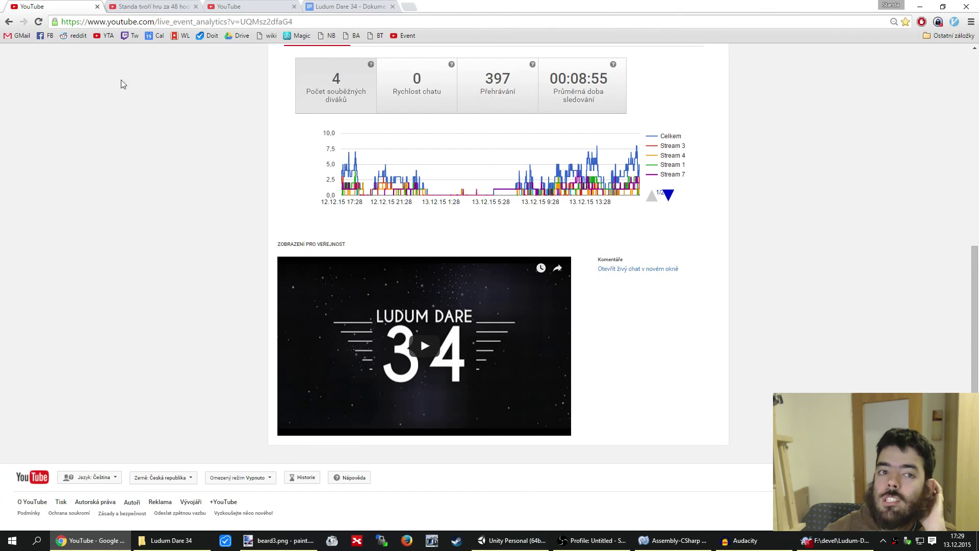
pyautogui.click(278, 6)
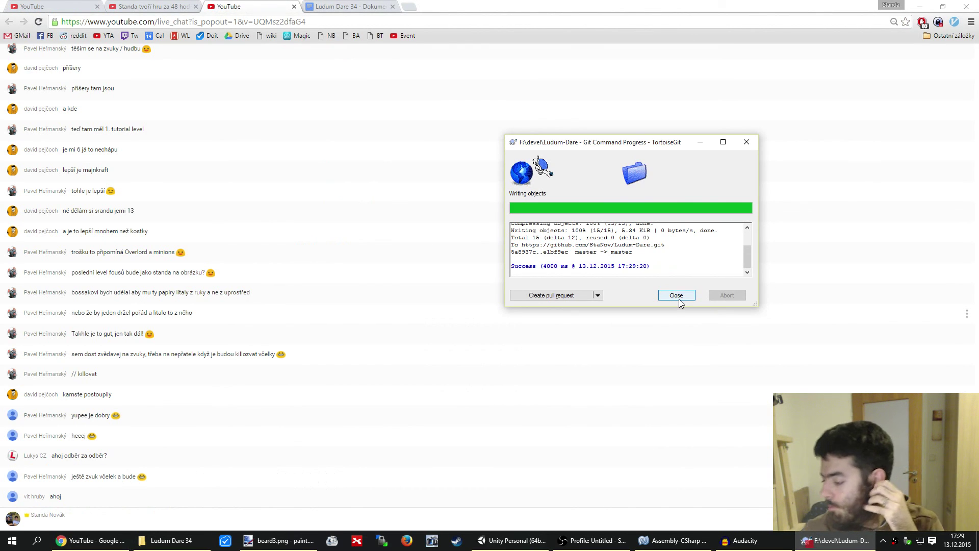
pyautogui.click(678, 298)
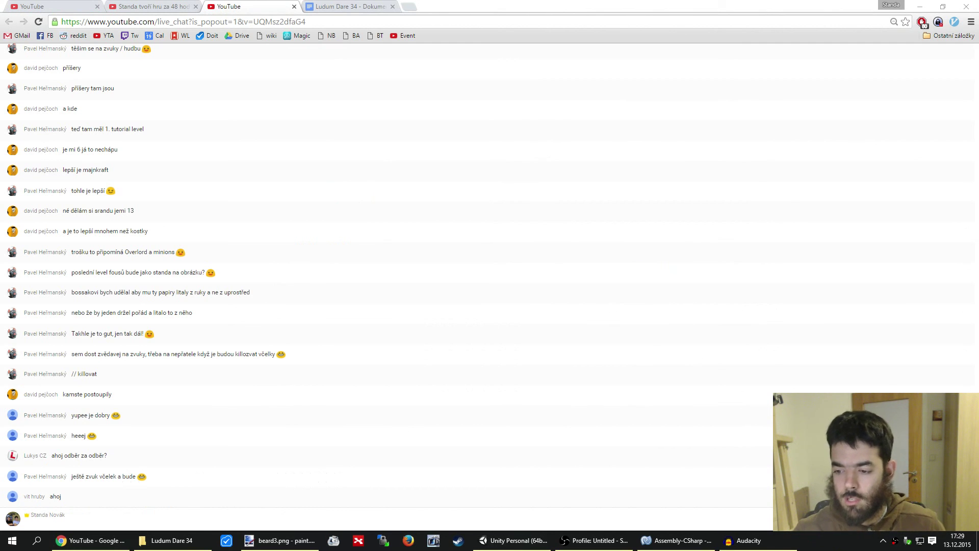
pyautogui.click(576, 543)
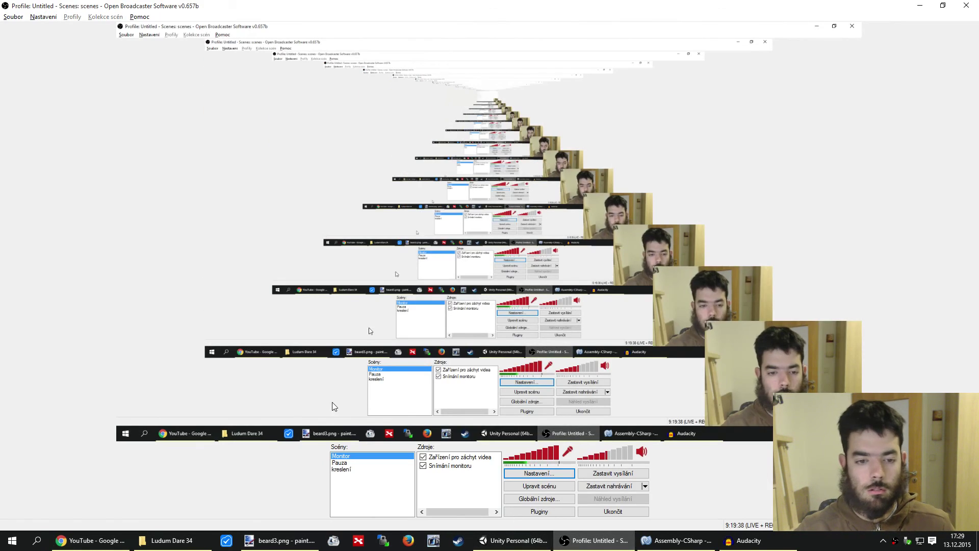
# Switch OBS to the Pauza scene and set the pause text to 17:45
pyautogui.click(350, 464)
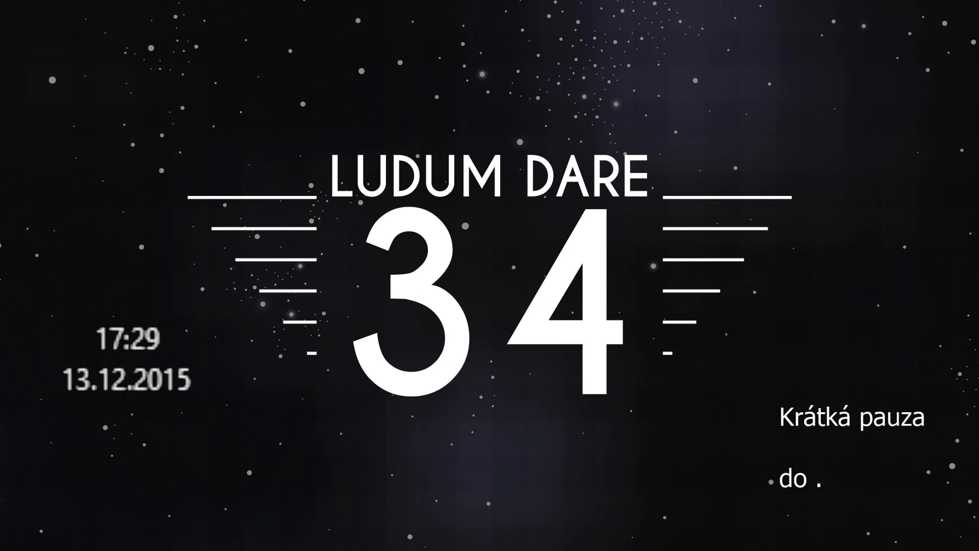
pyautogui.write('17:')
pyautogui.write('45')
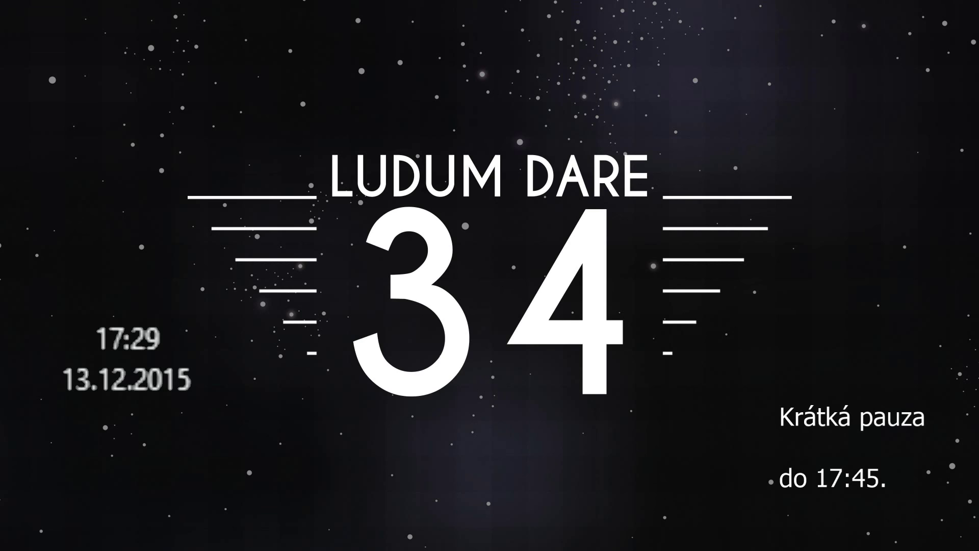